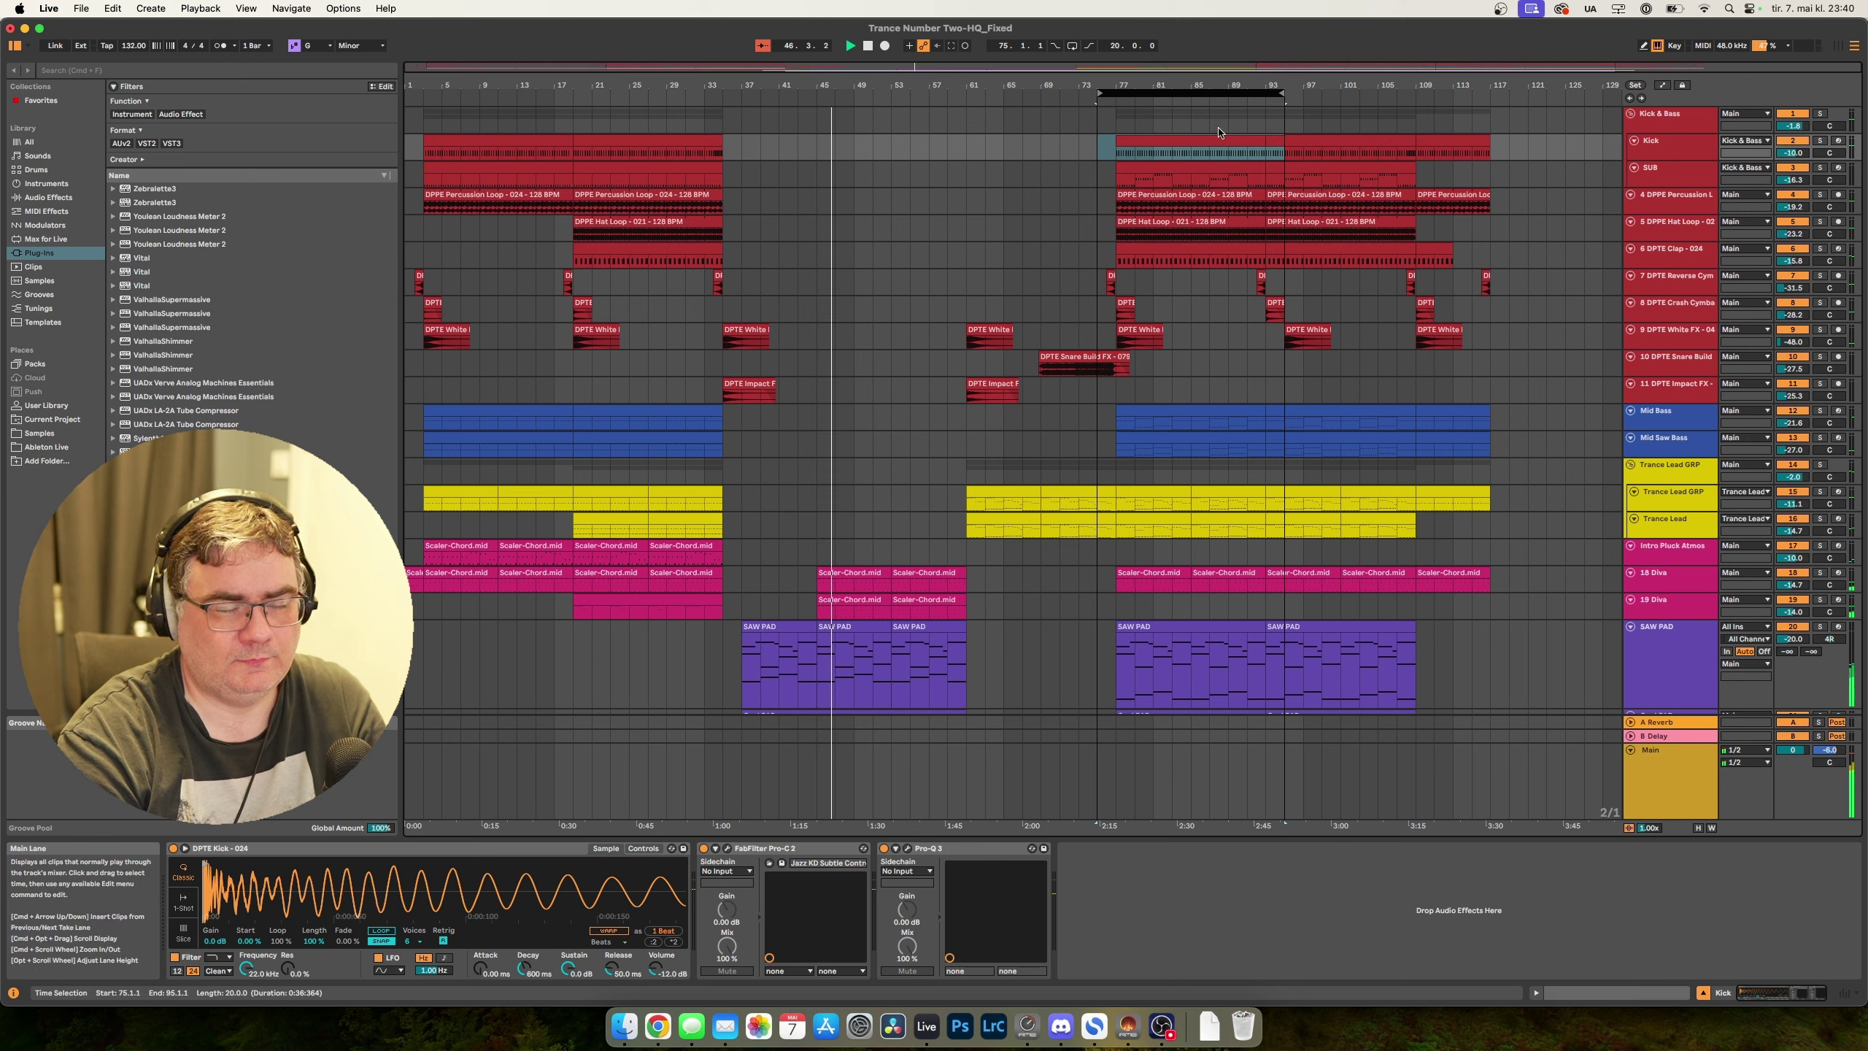
Set the arrangement loop to 16 bars, from bar 19 to bar 35, and solo the Kick & Bass group.
key(space)
key(space)
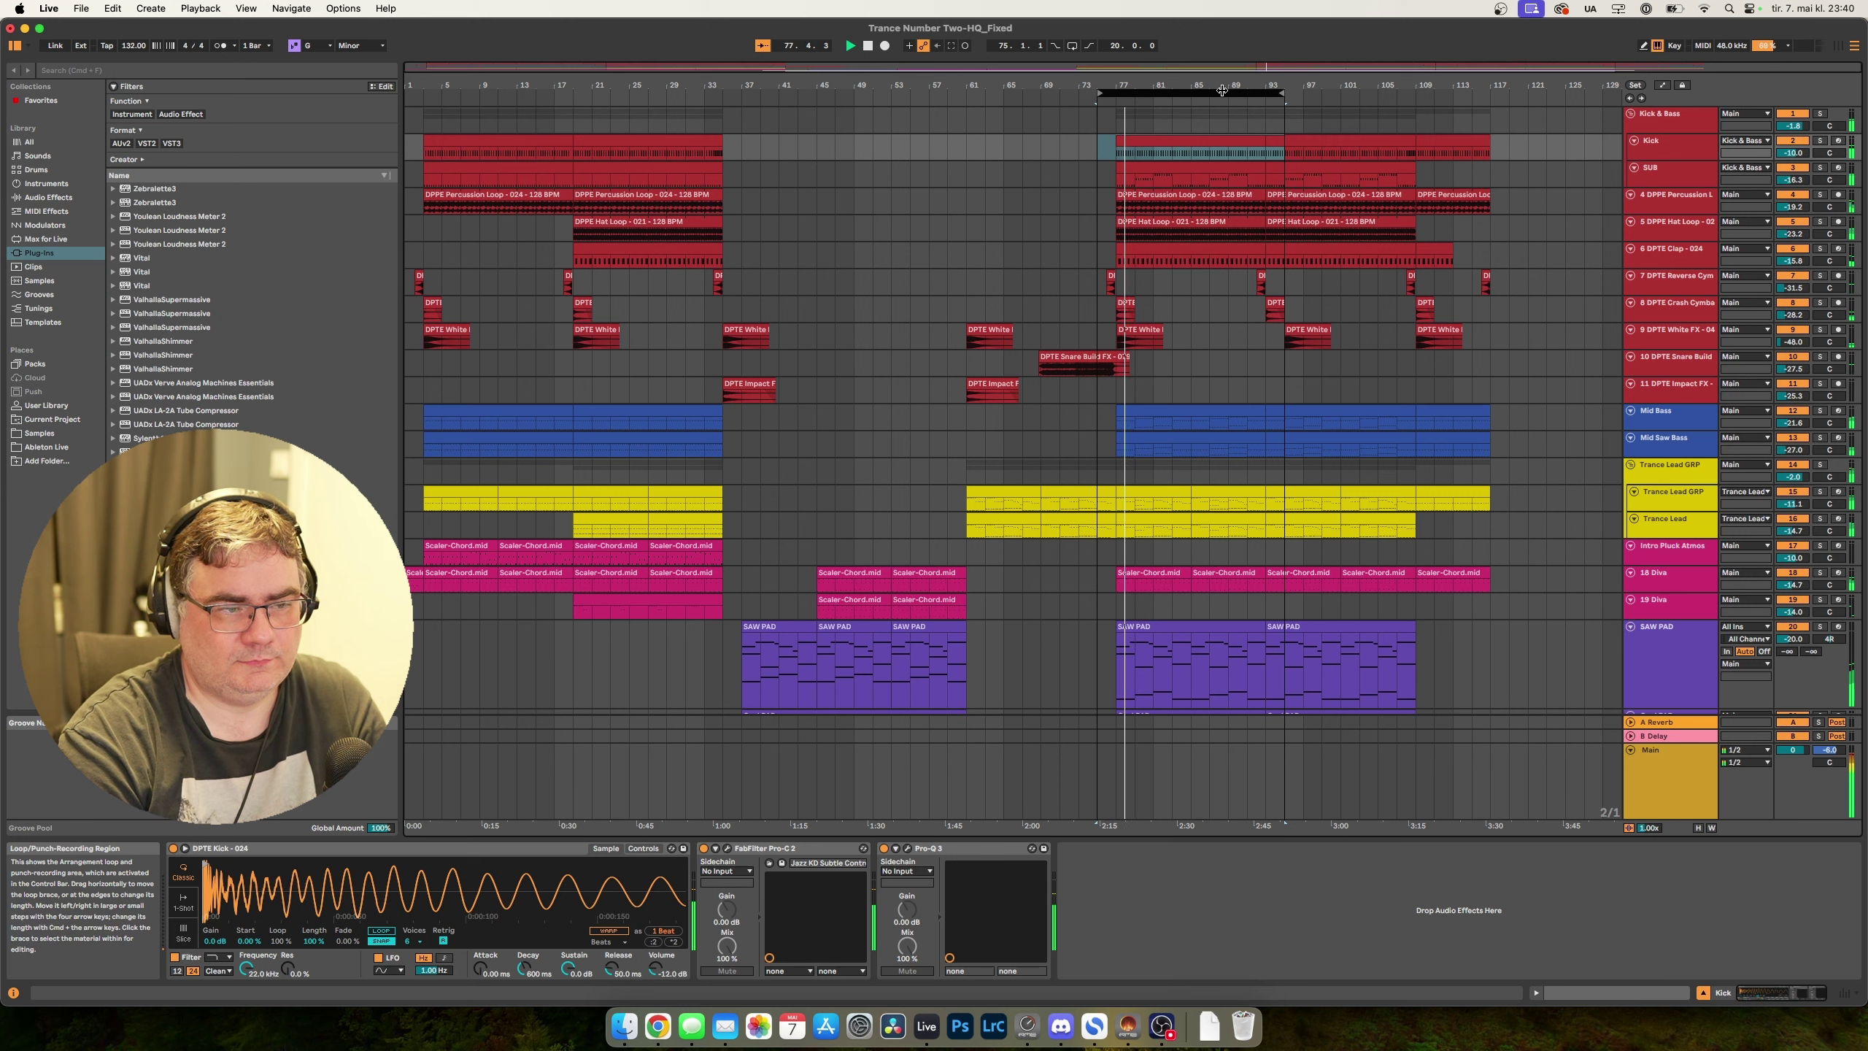
drag(1221, 91, 687, 113)
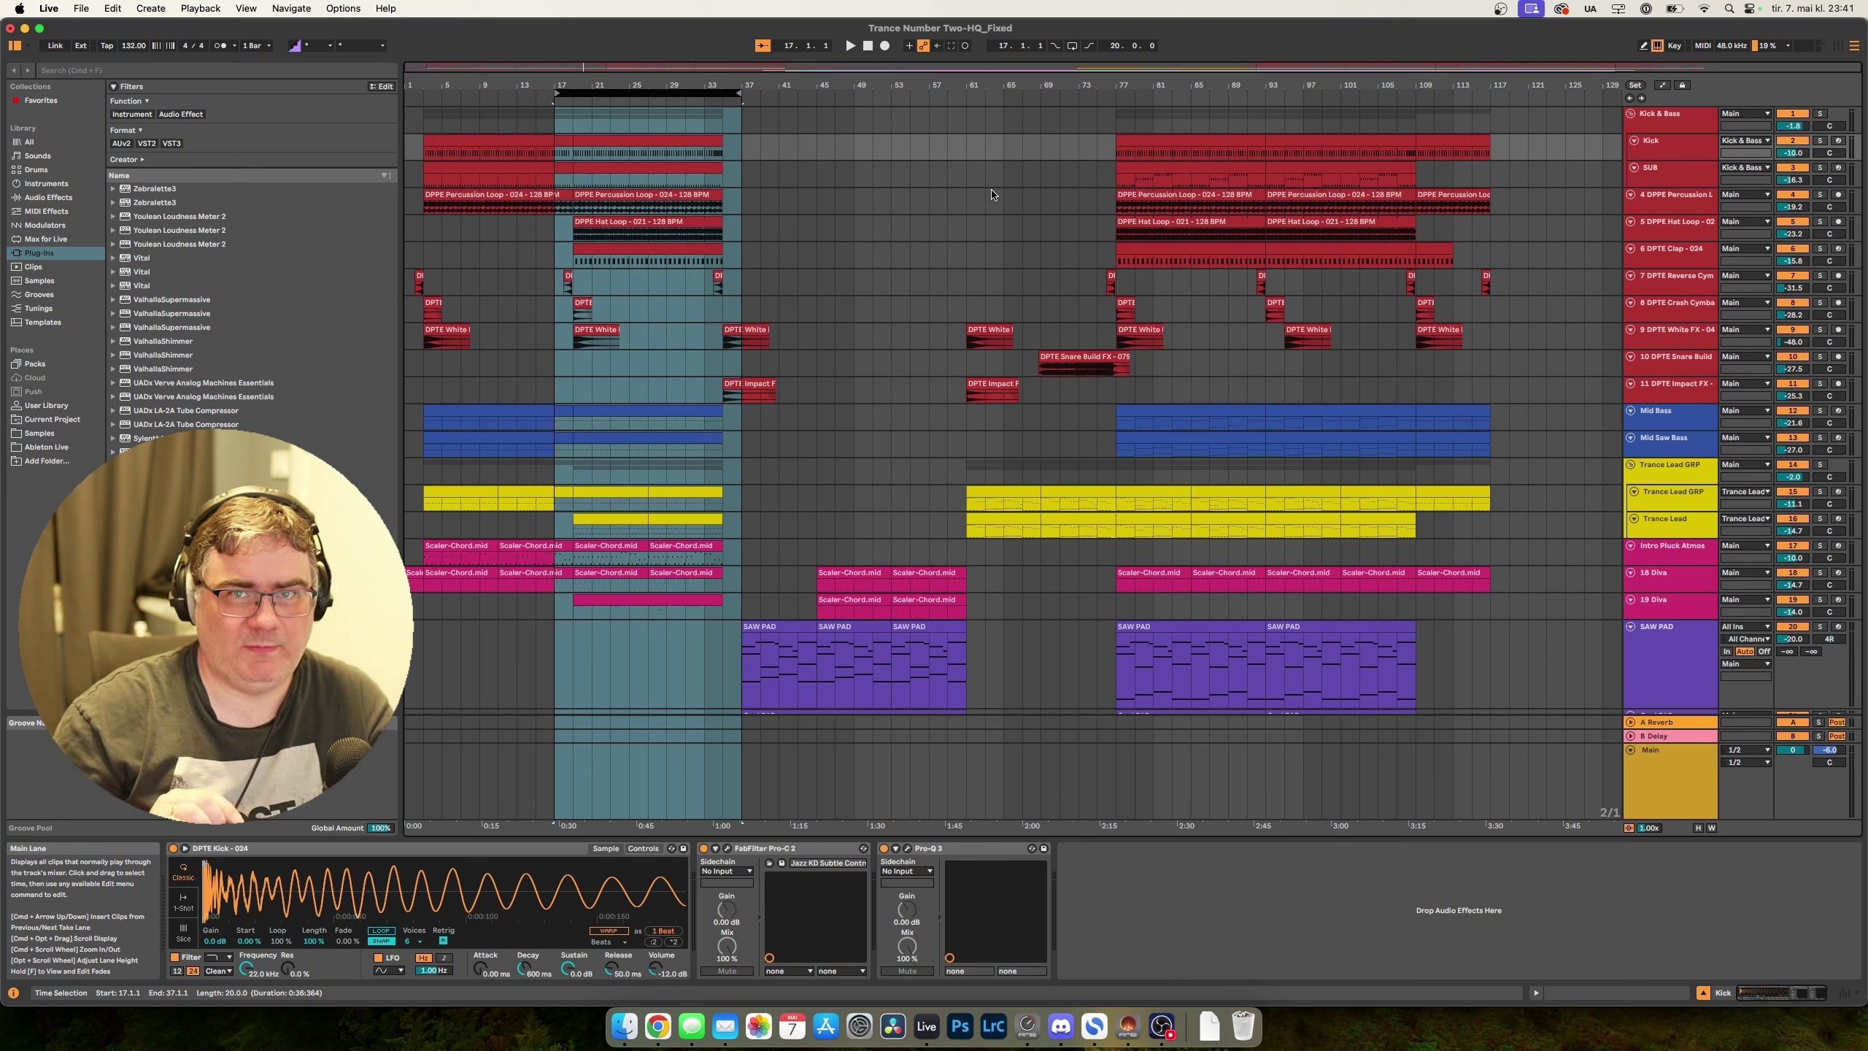
click(1663, 182)
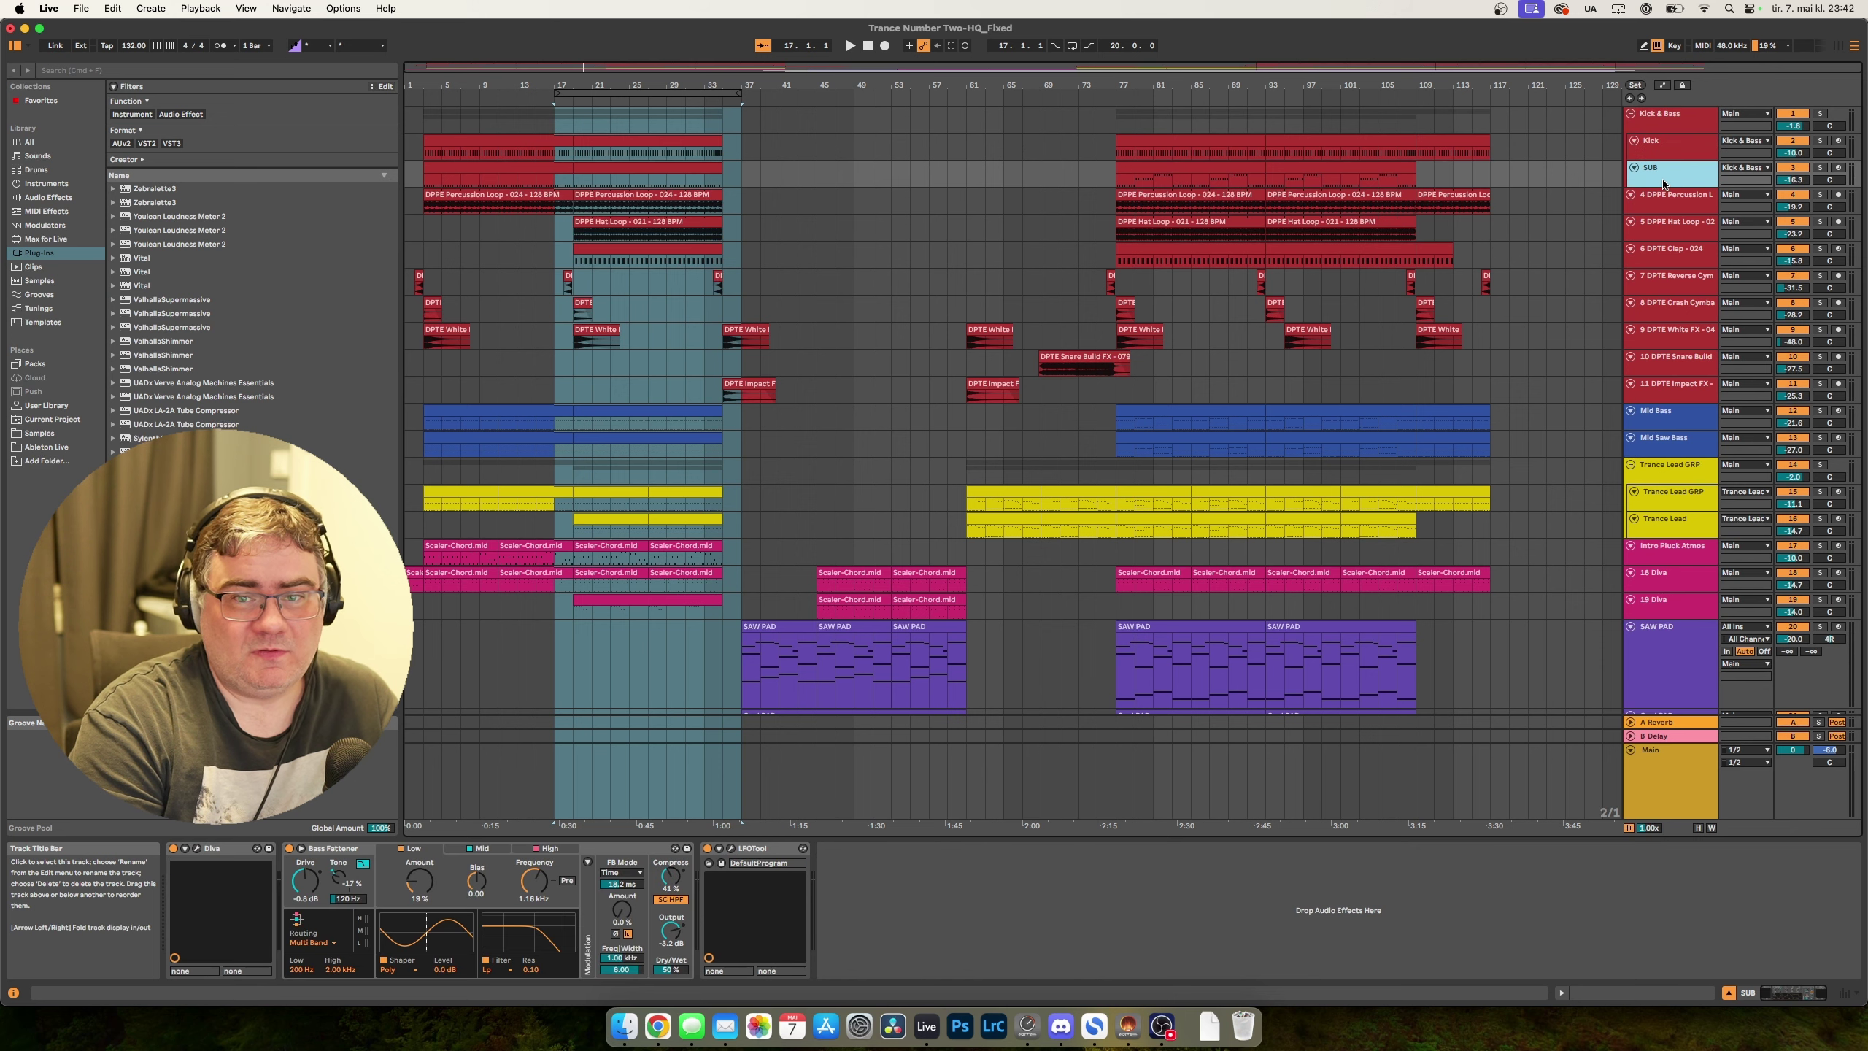
click(1667, 126)
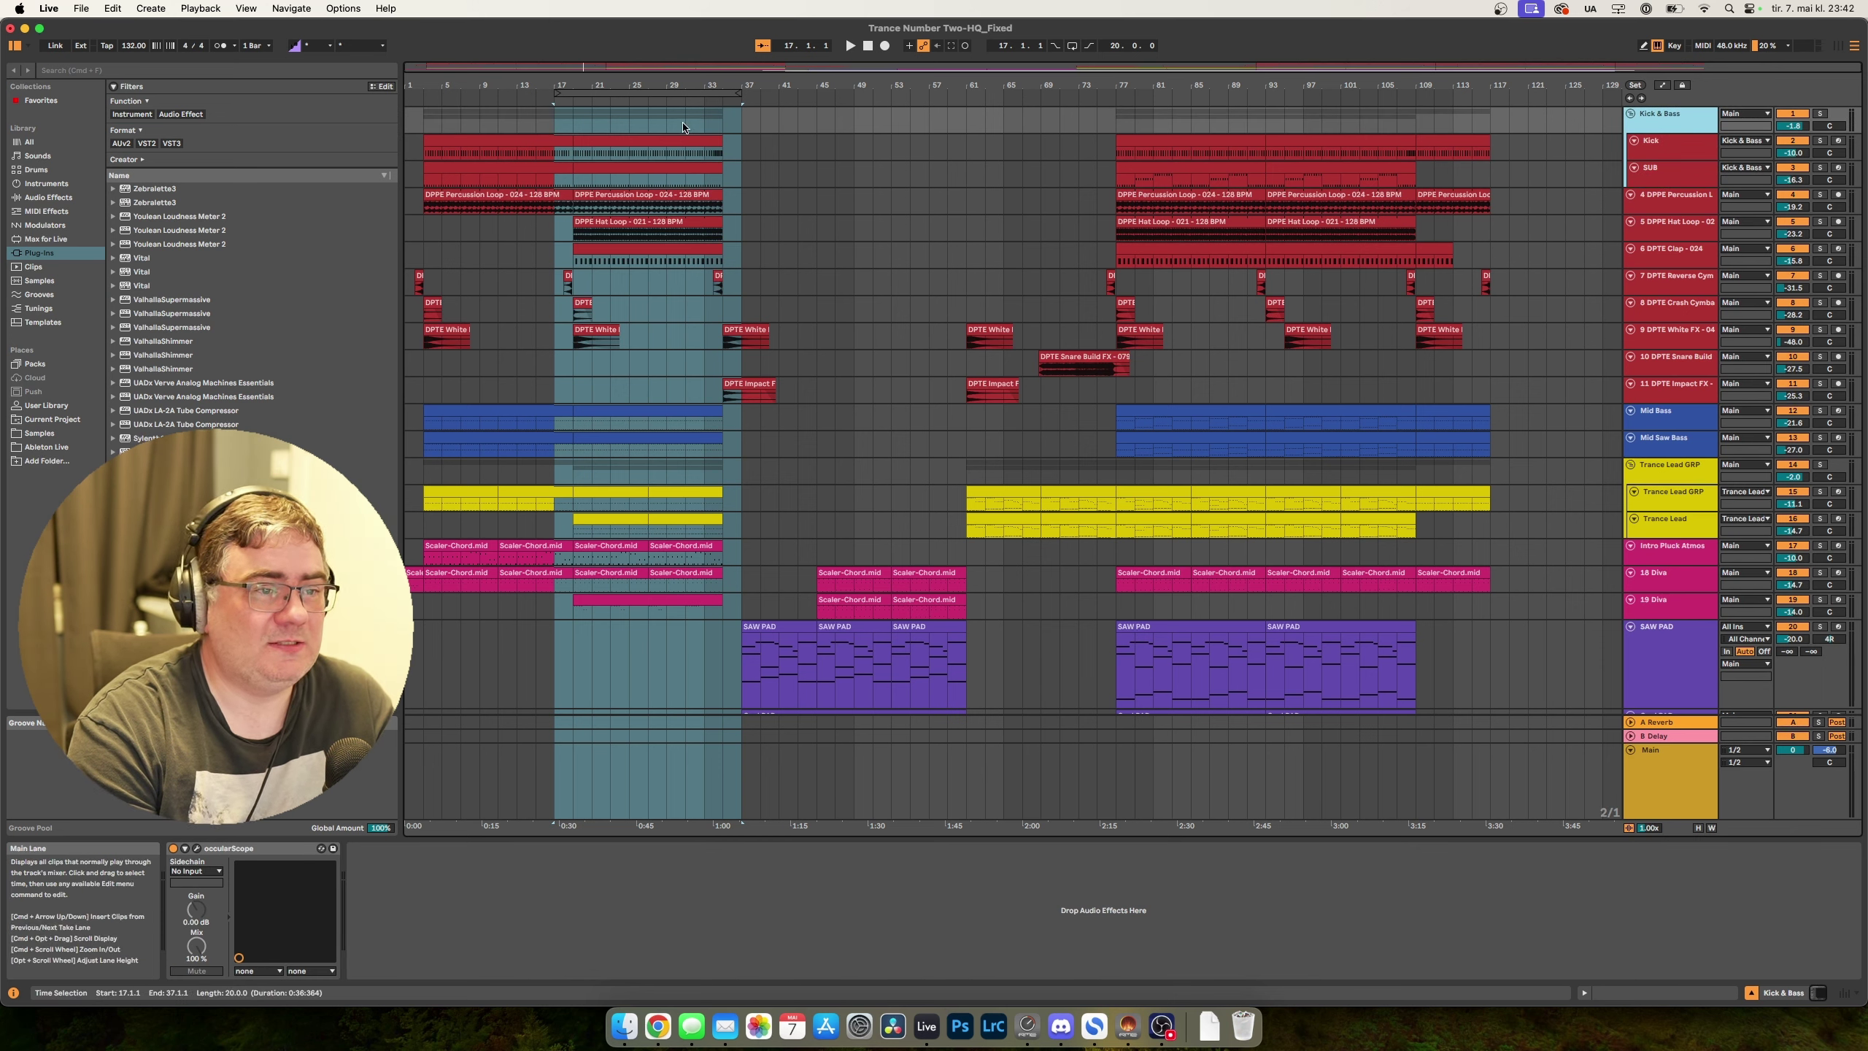
drag(556, 94, 574, 93)
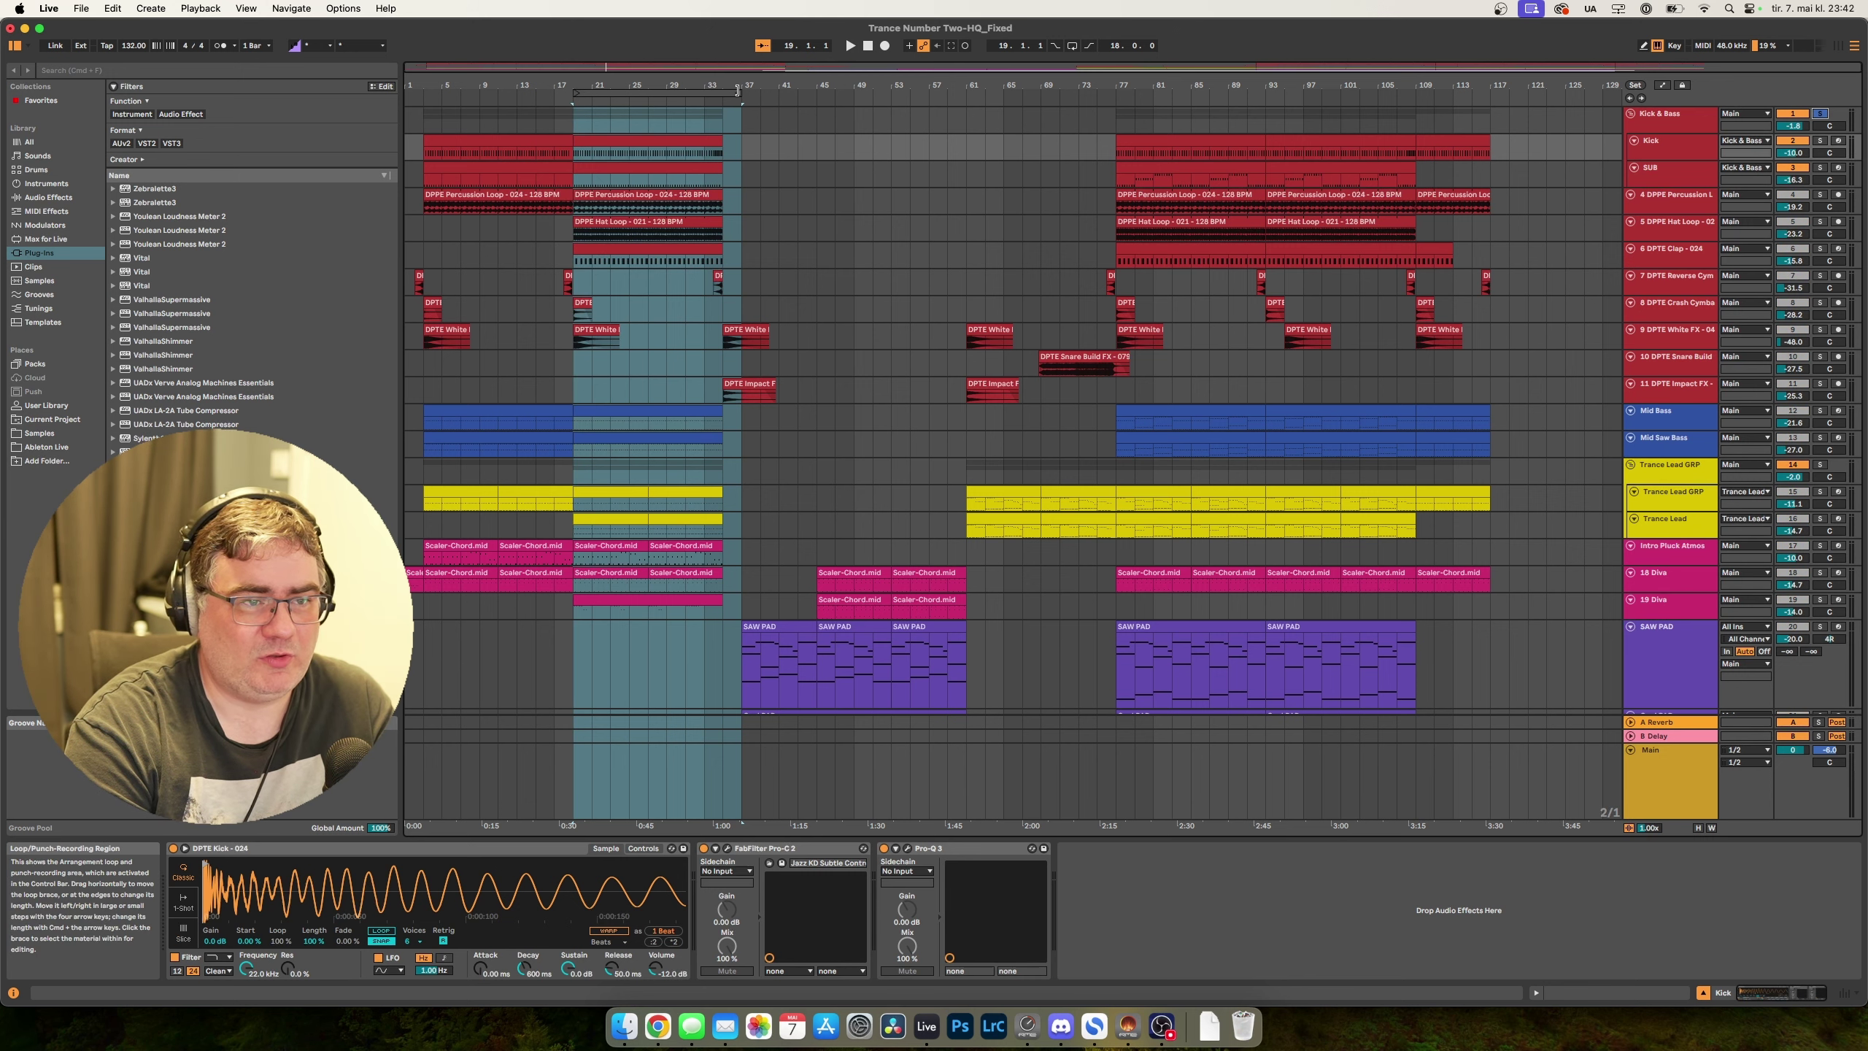
mouse_move(741, 92)
mouse_down()
mouse_move(724, 92)
mouse_move(783, 77)
mouse_move(771, 105)
mouse_up()
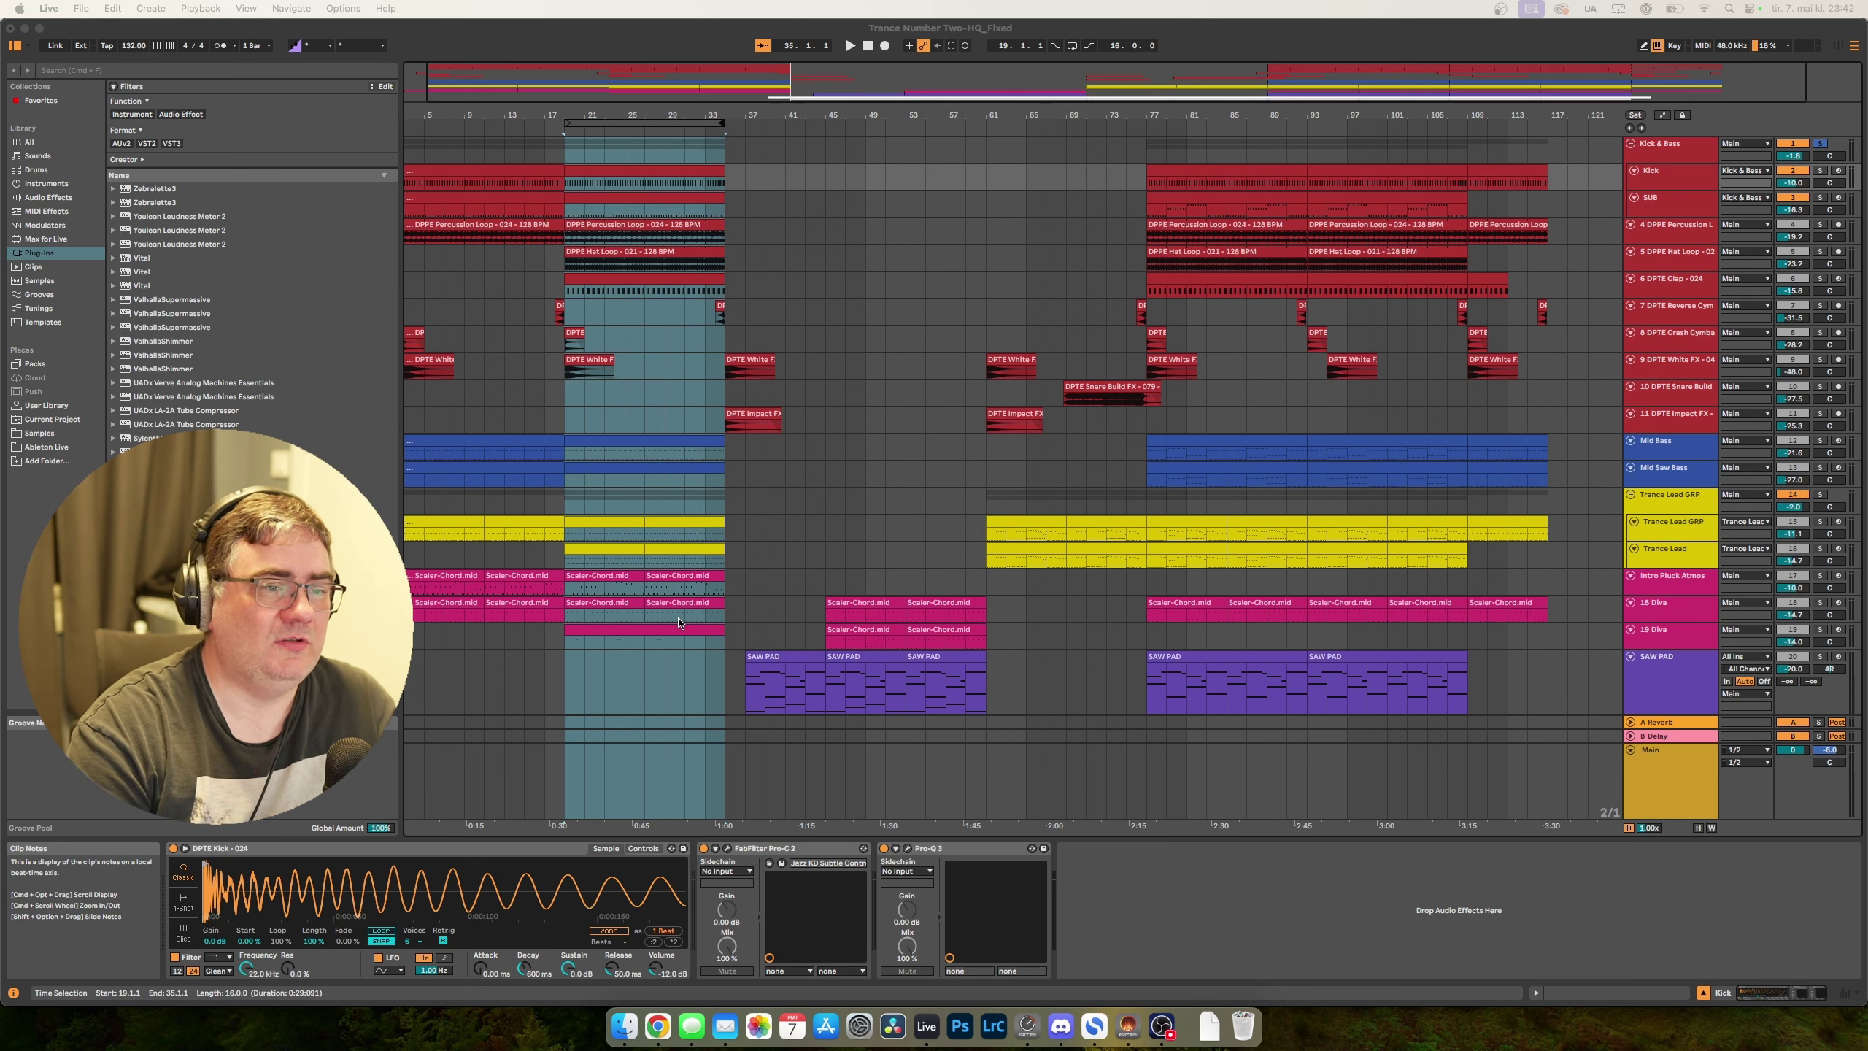
Look over the arrangement's tracks and the devices on the Kick, SUB and Kick & Bass tracks.
scroll(678, 622, down, 5)
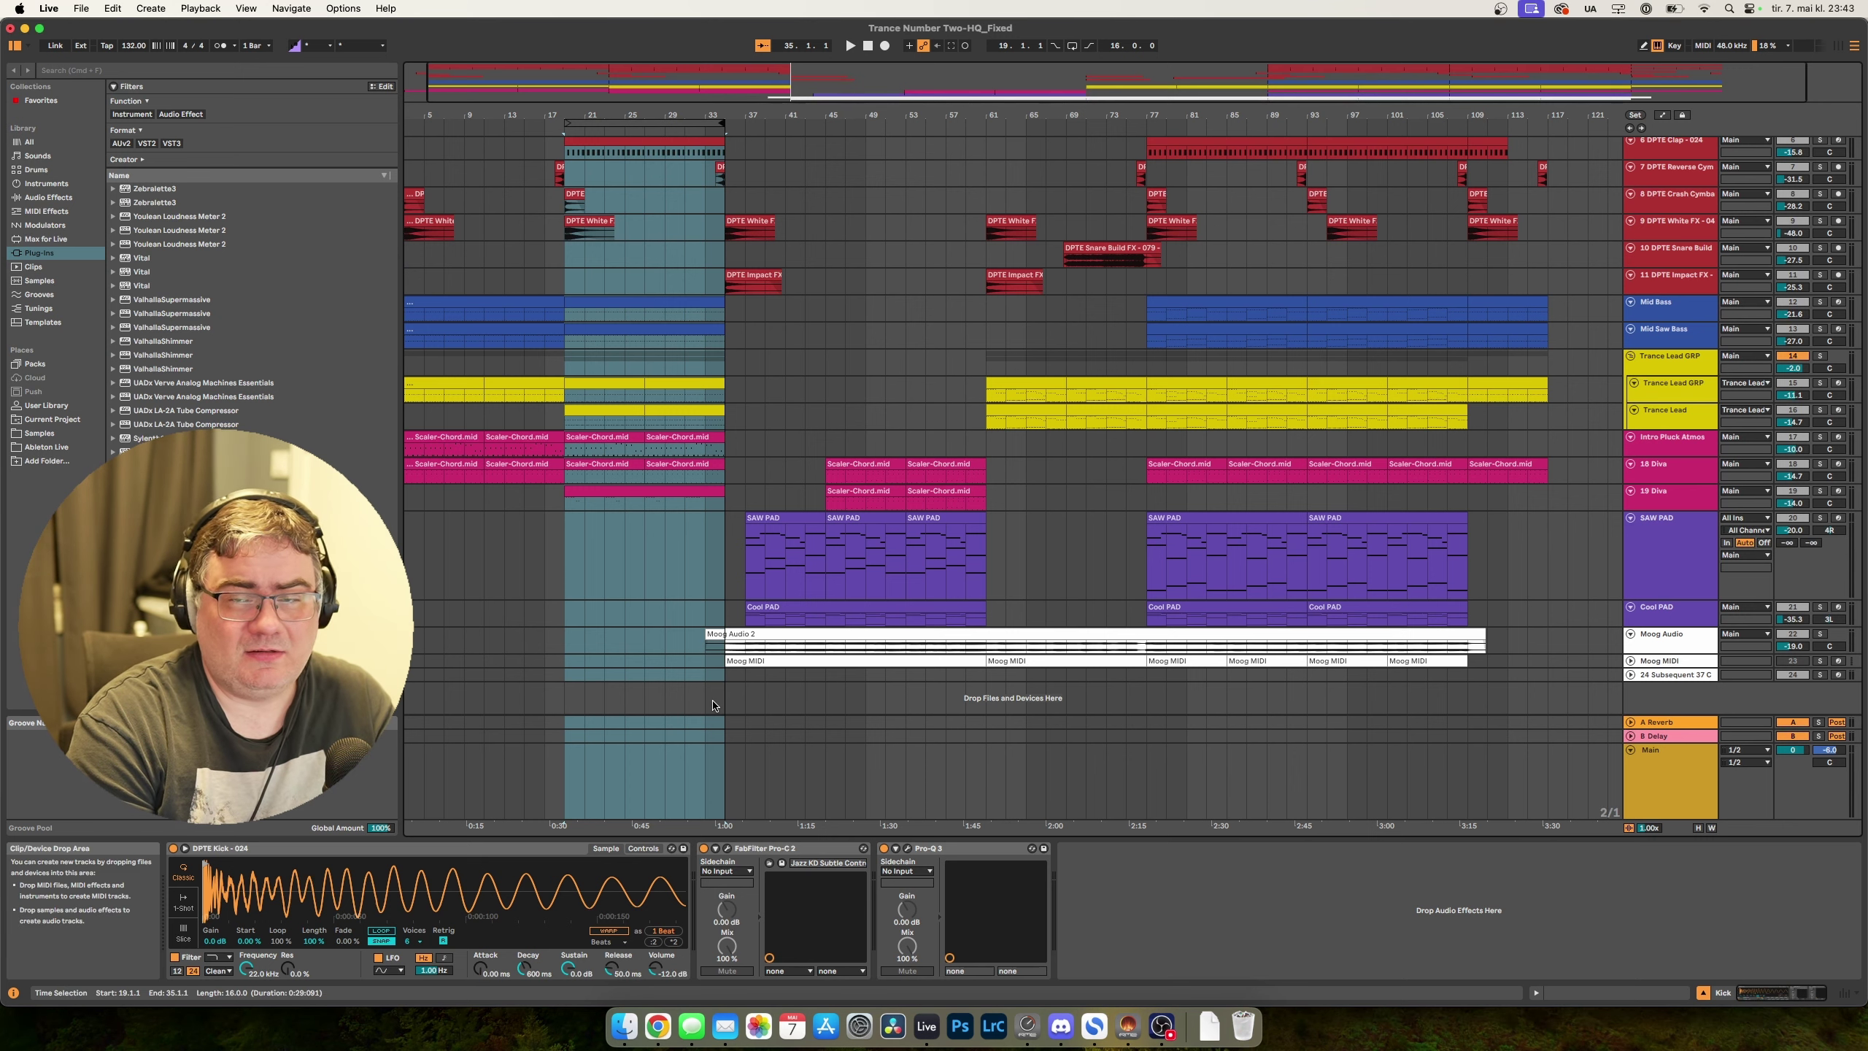
scroll(715, 696, up, 5)
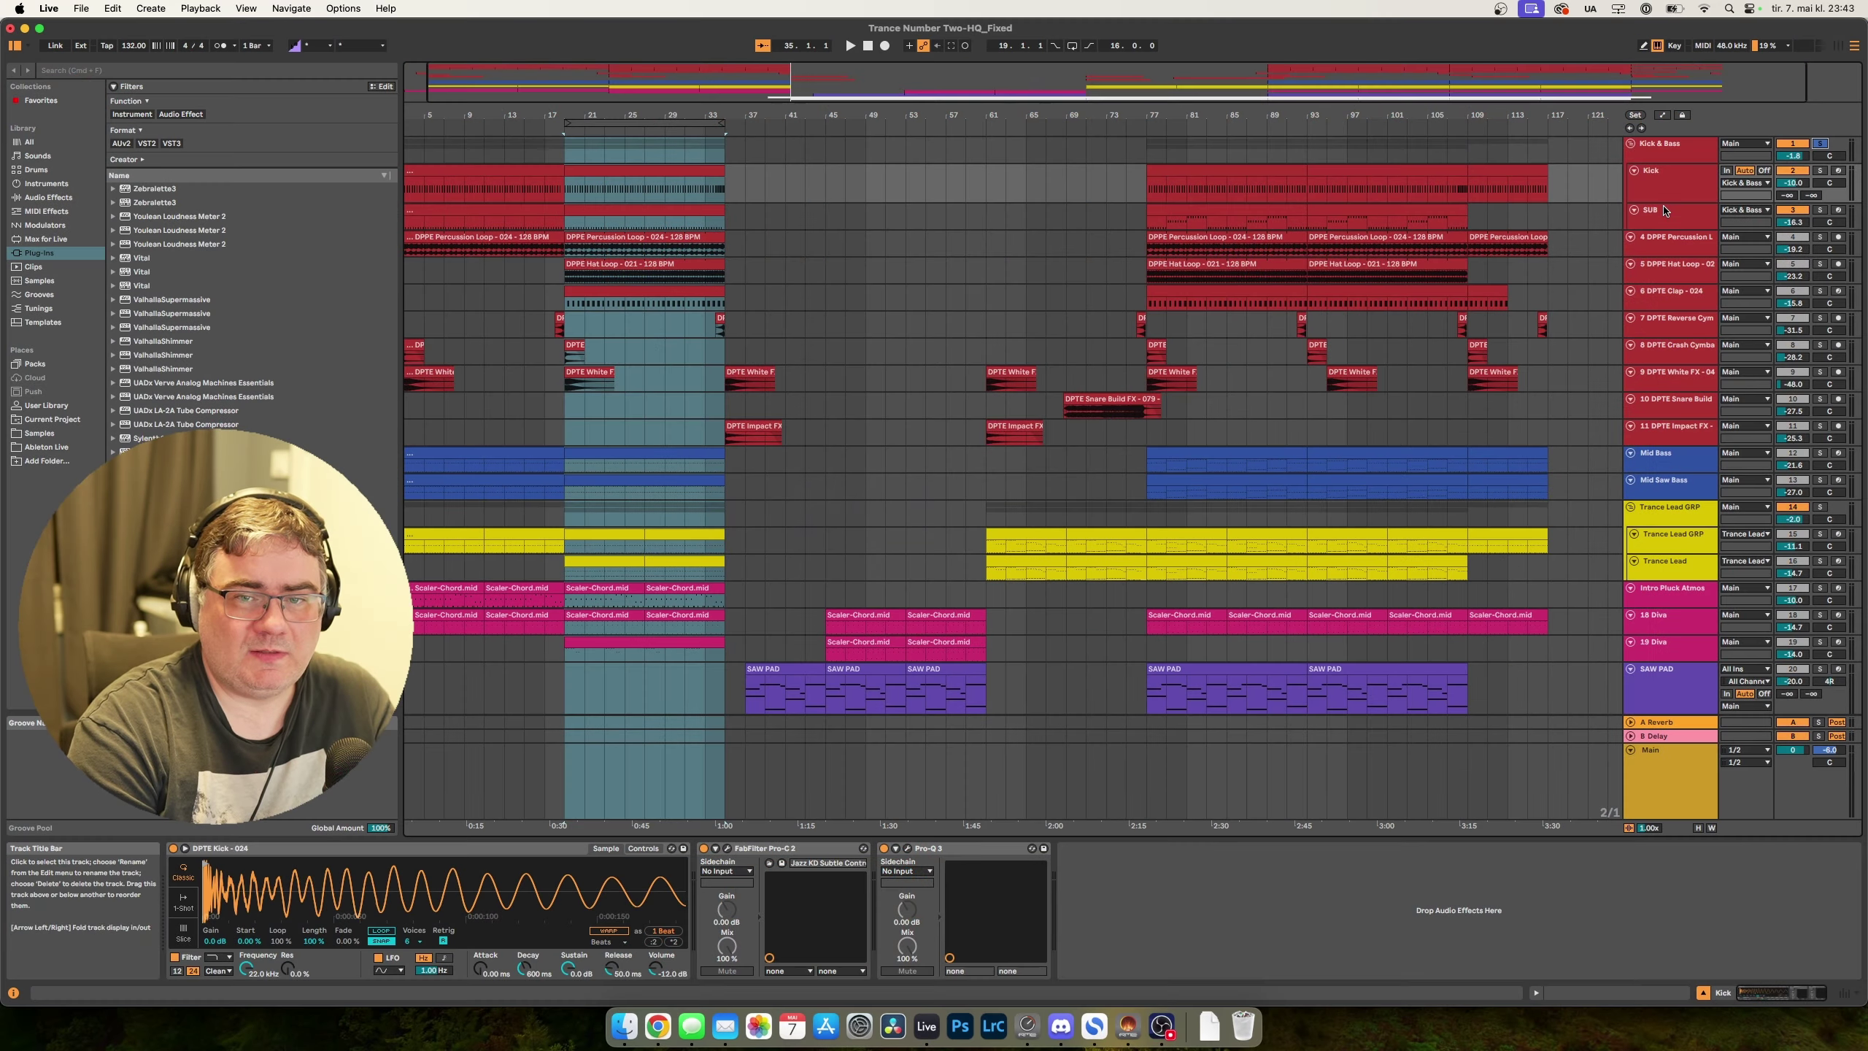
click(1664, 201)
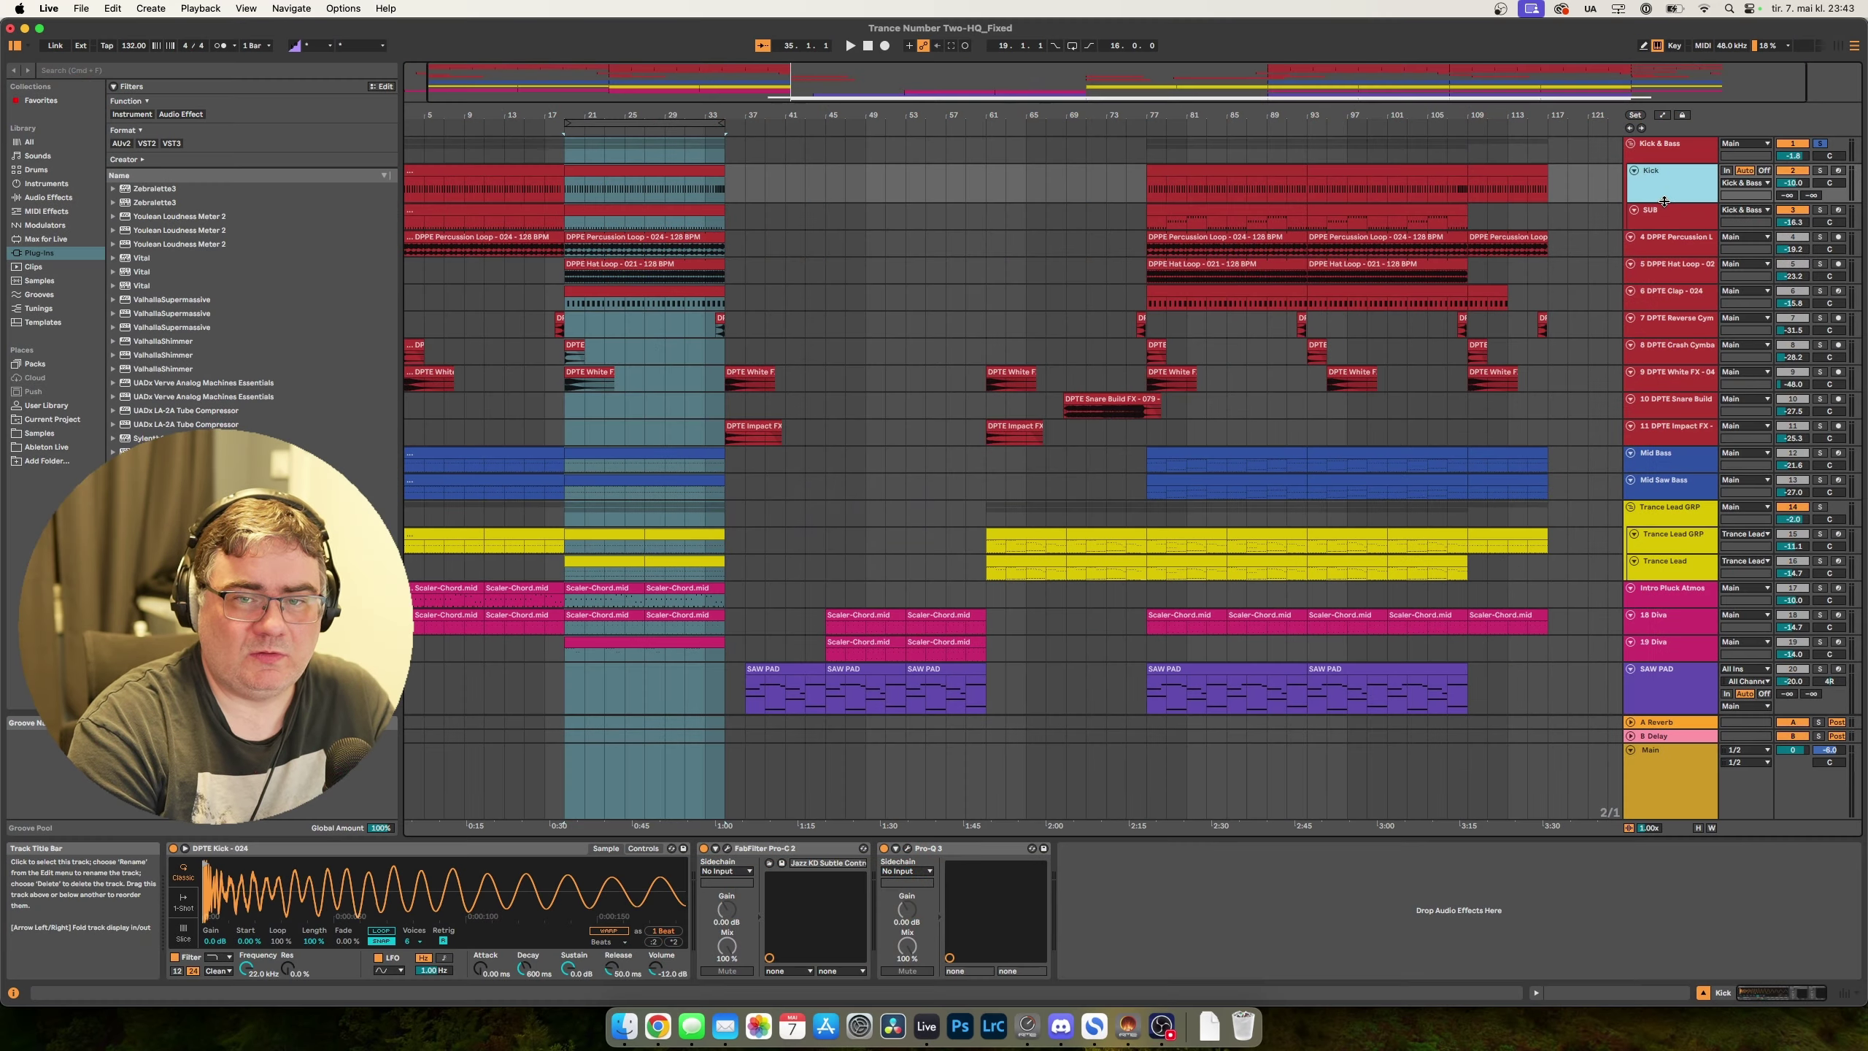
drag(1664, 201, 1667, 185)
click(1672, 153)
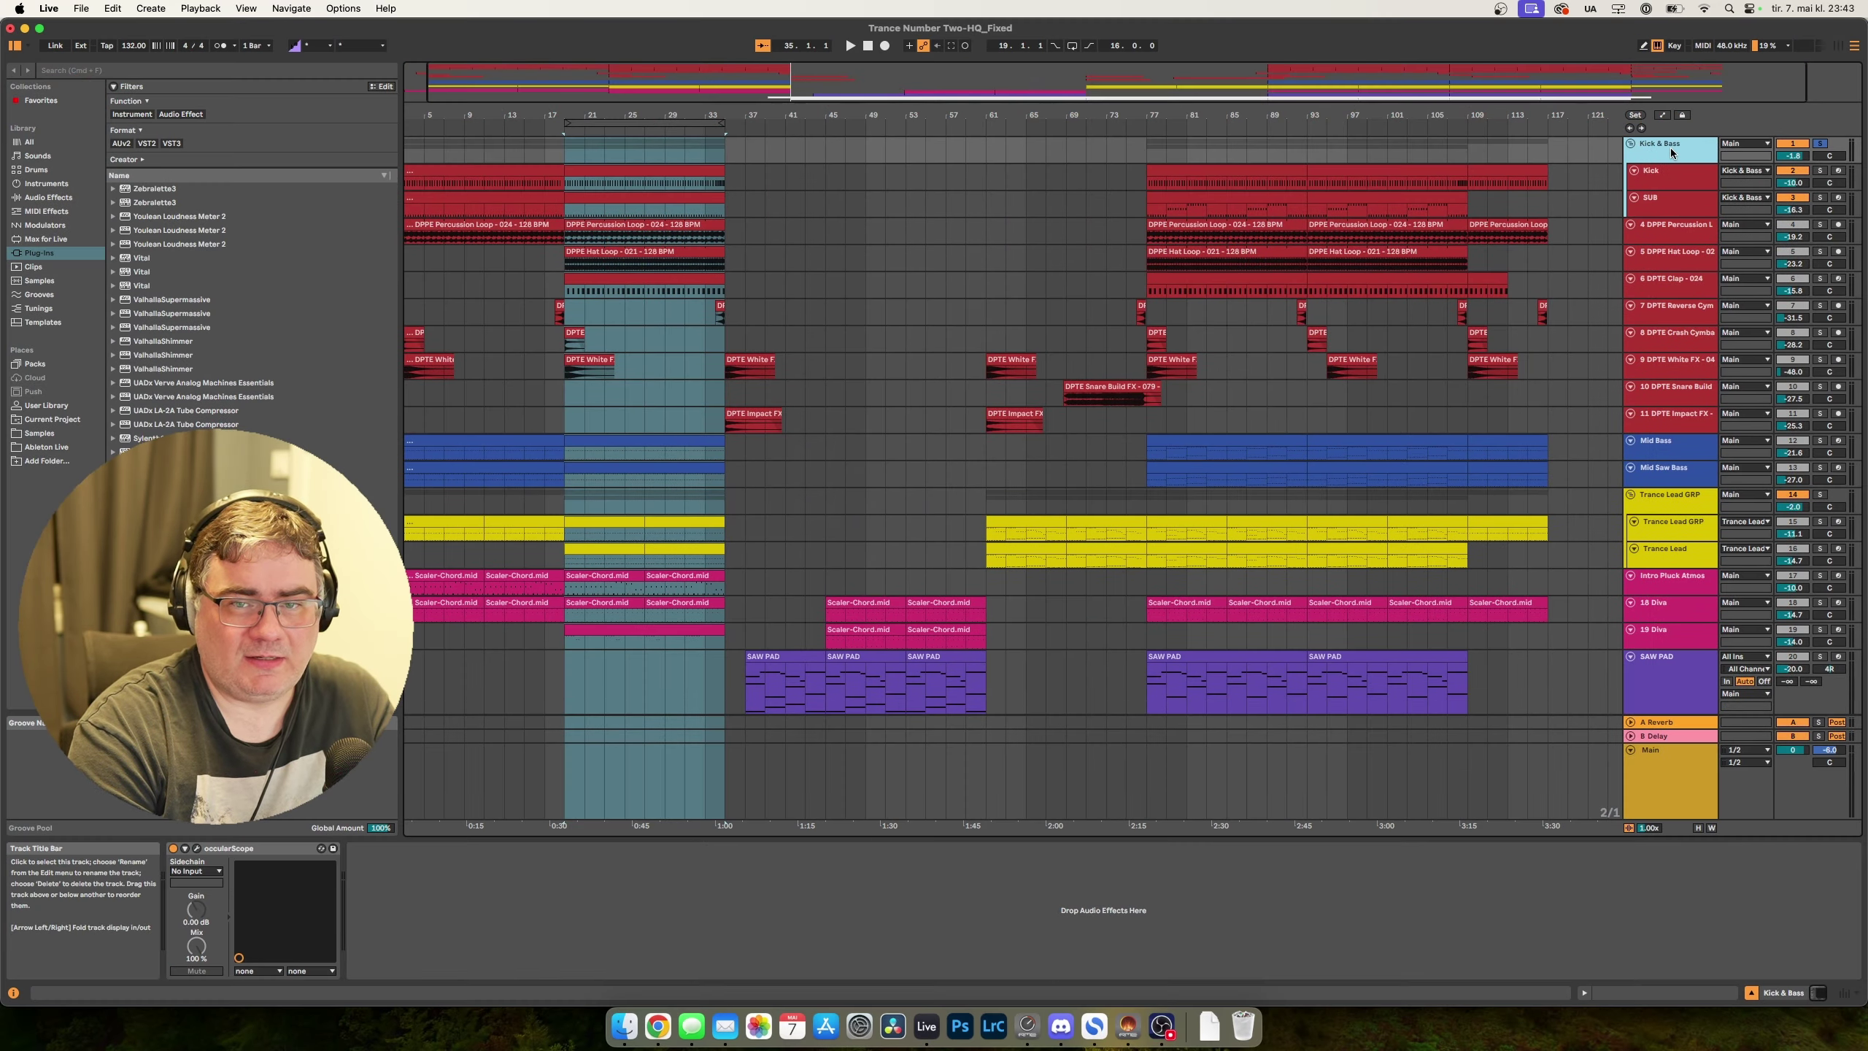
click(1667, 179)
click(1668, 203)
click(1677, 153)
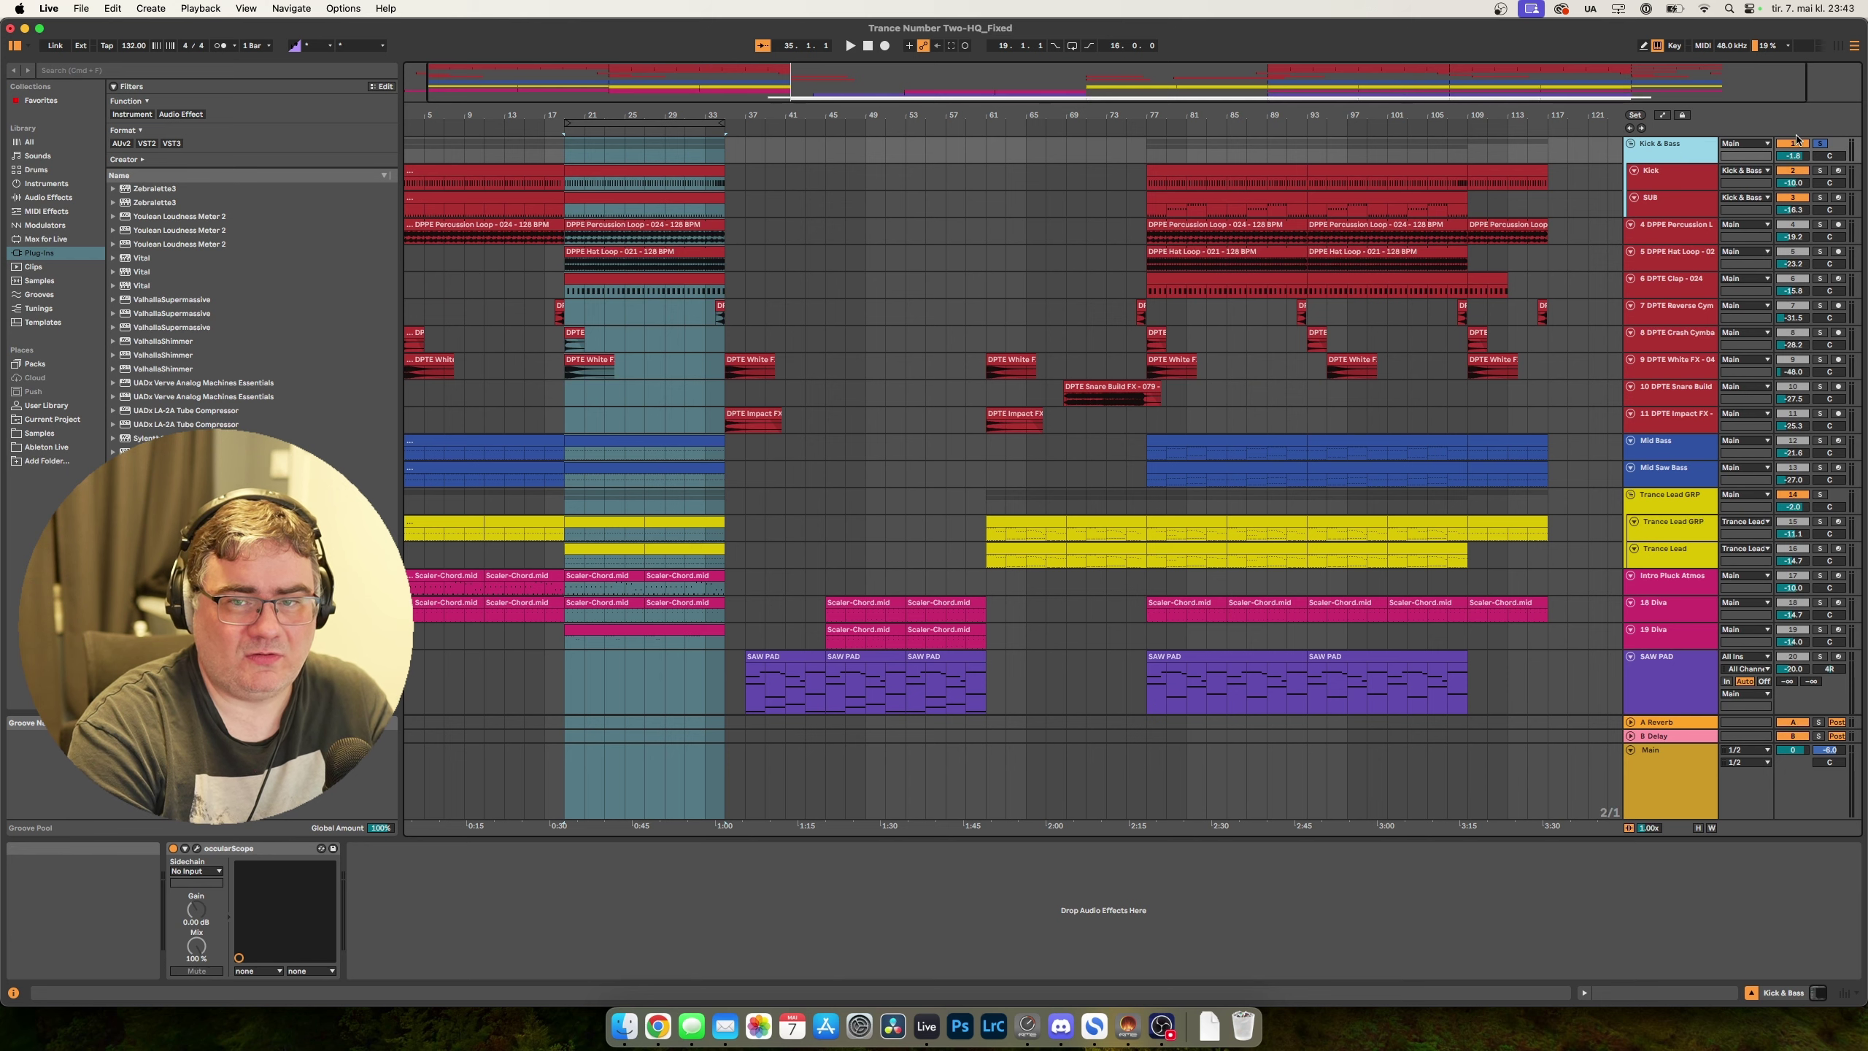
Play the looped section of the kick and bass and examine the MIDI notes in the Kick clip.
click(633, 124)
key(space)
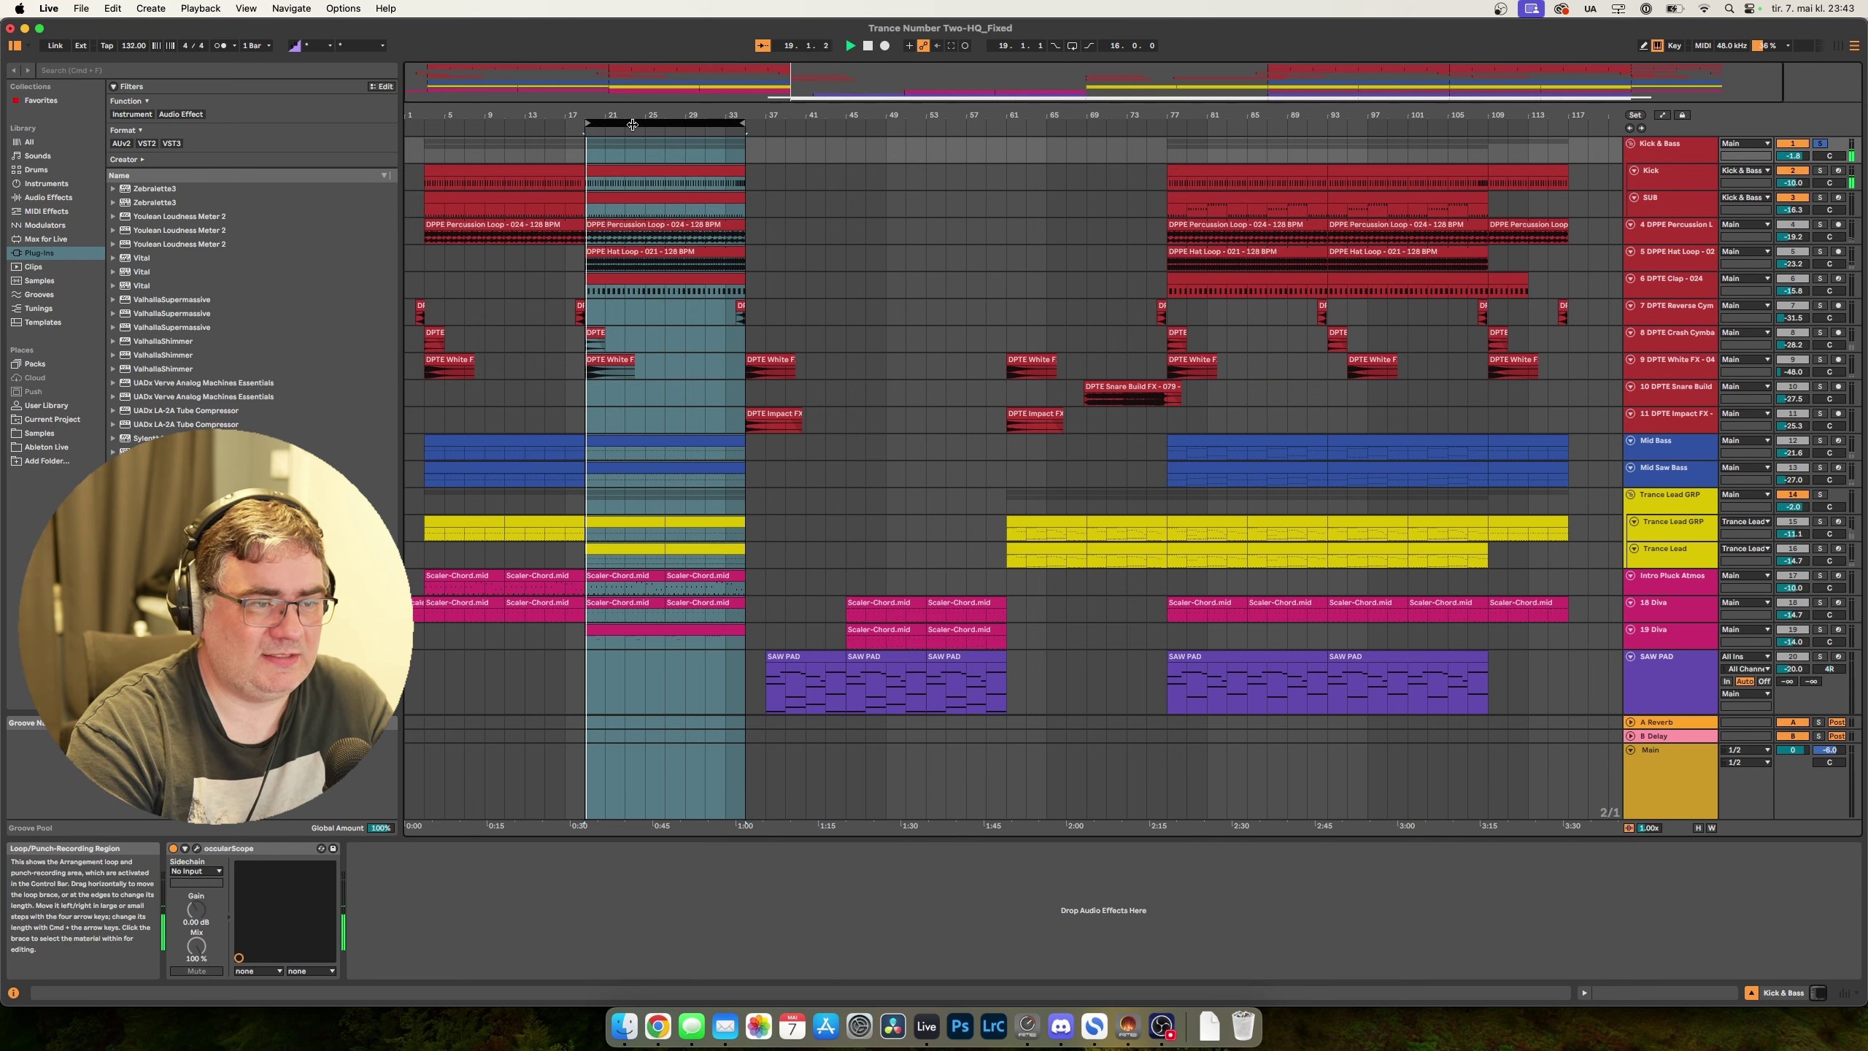
click(846, 178)
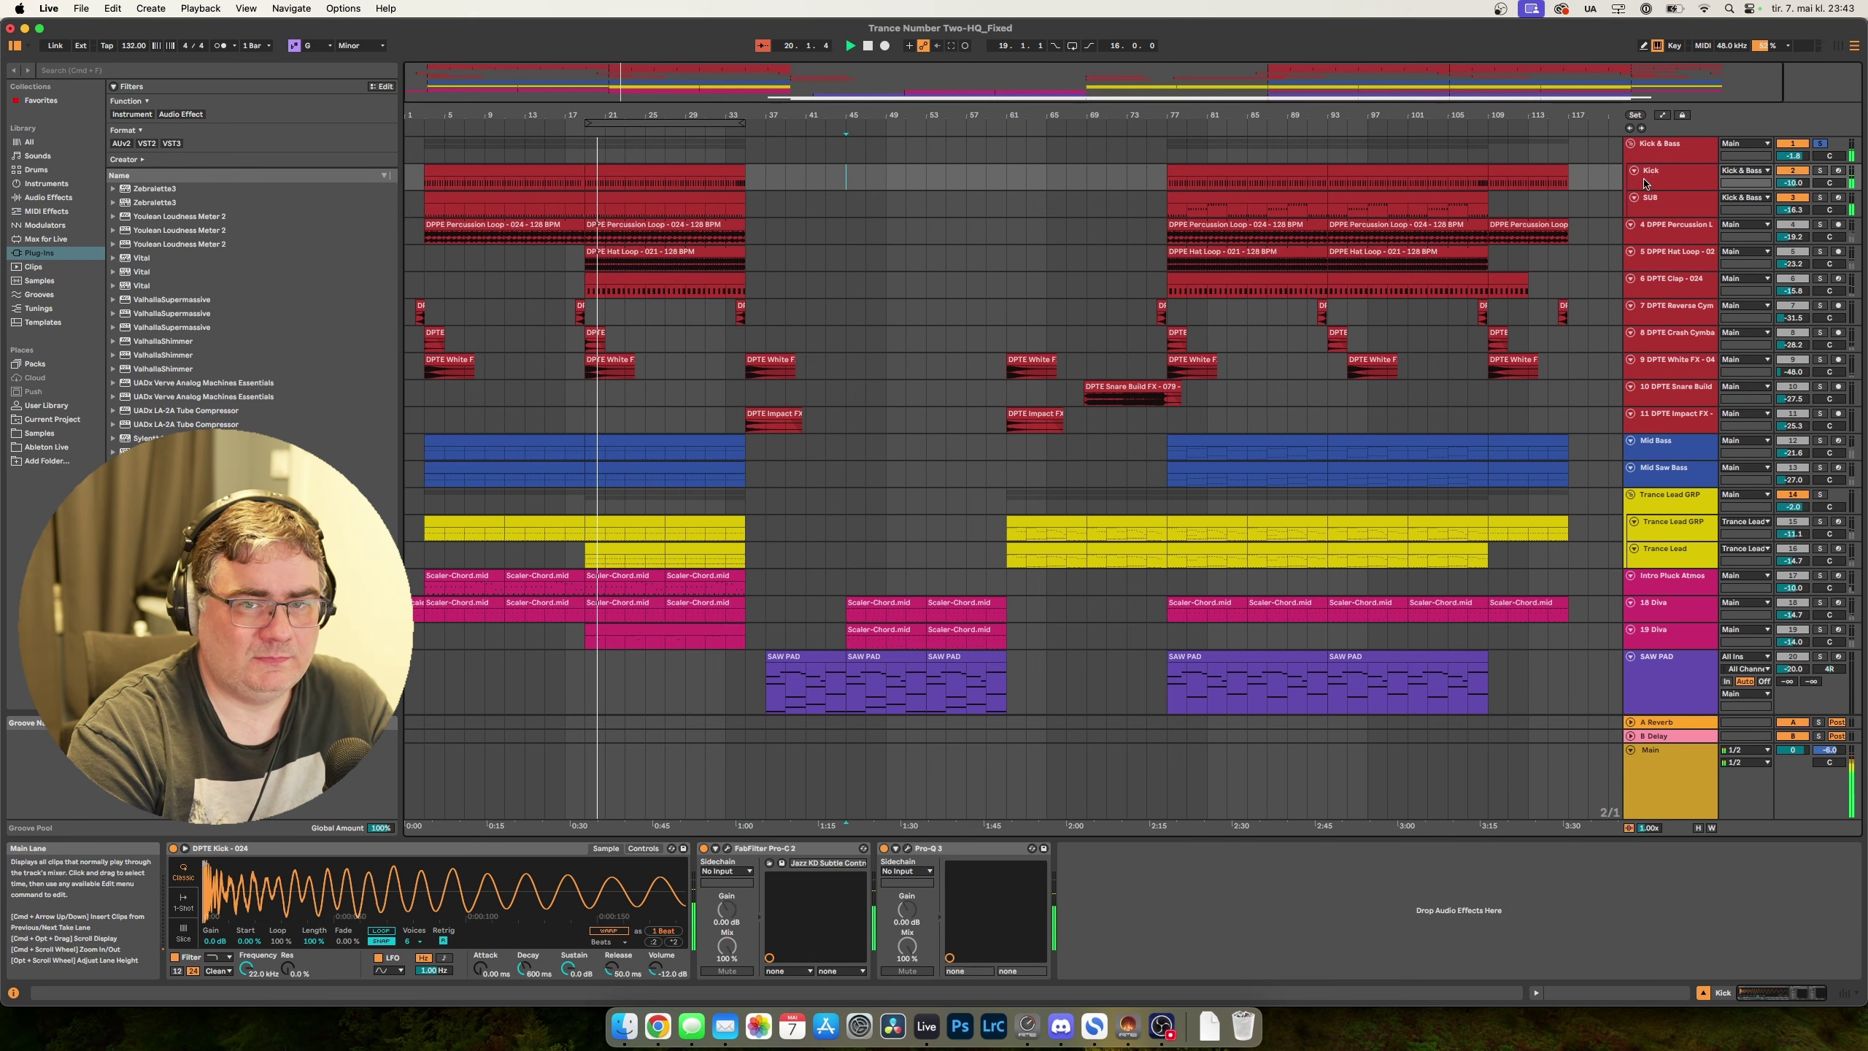
click(651, 121)
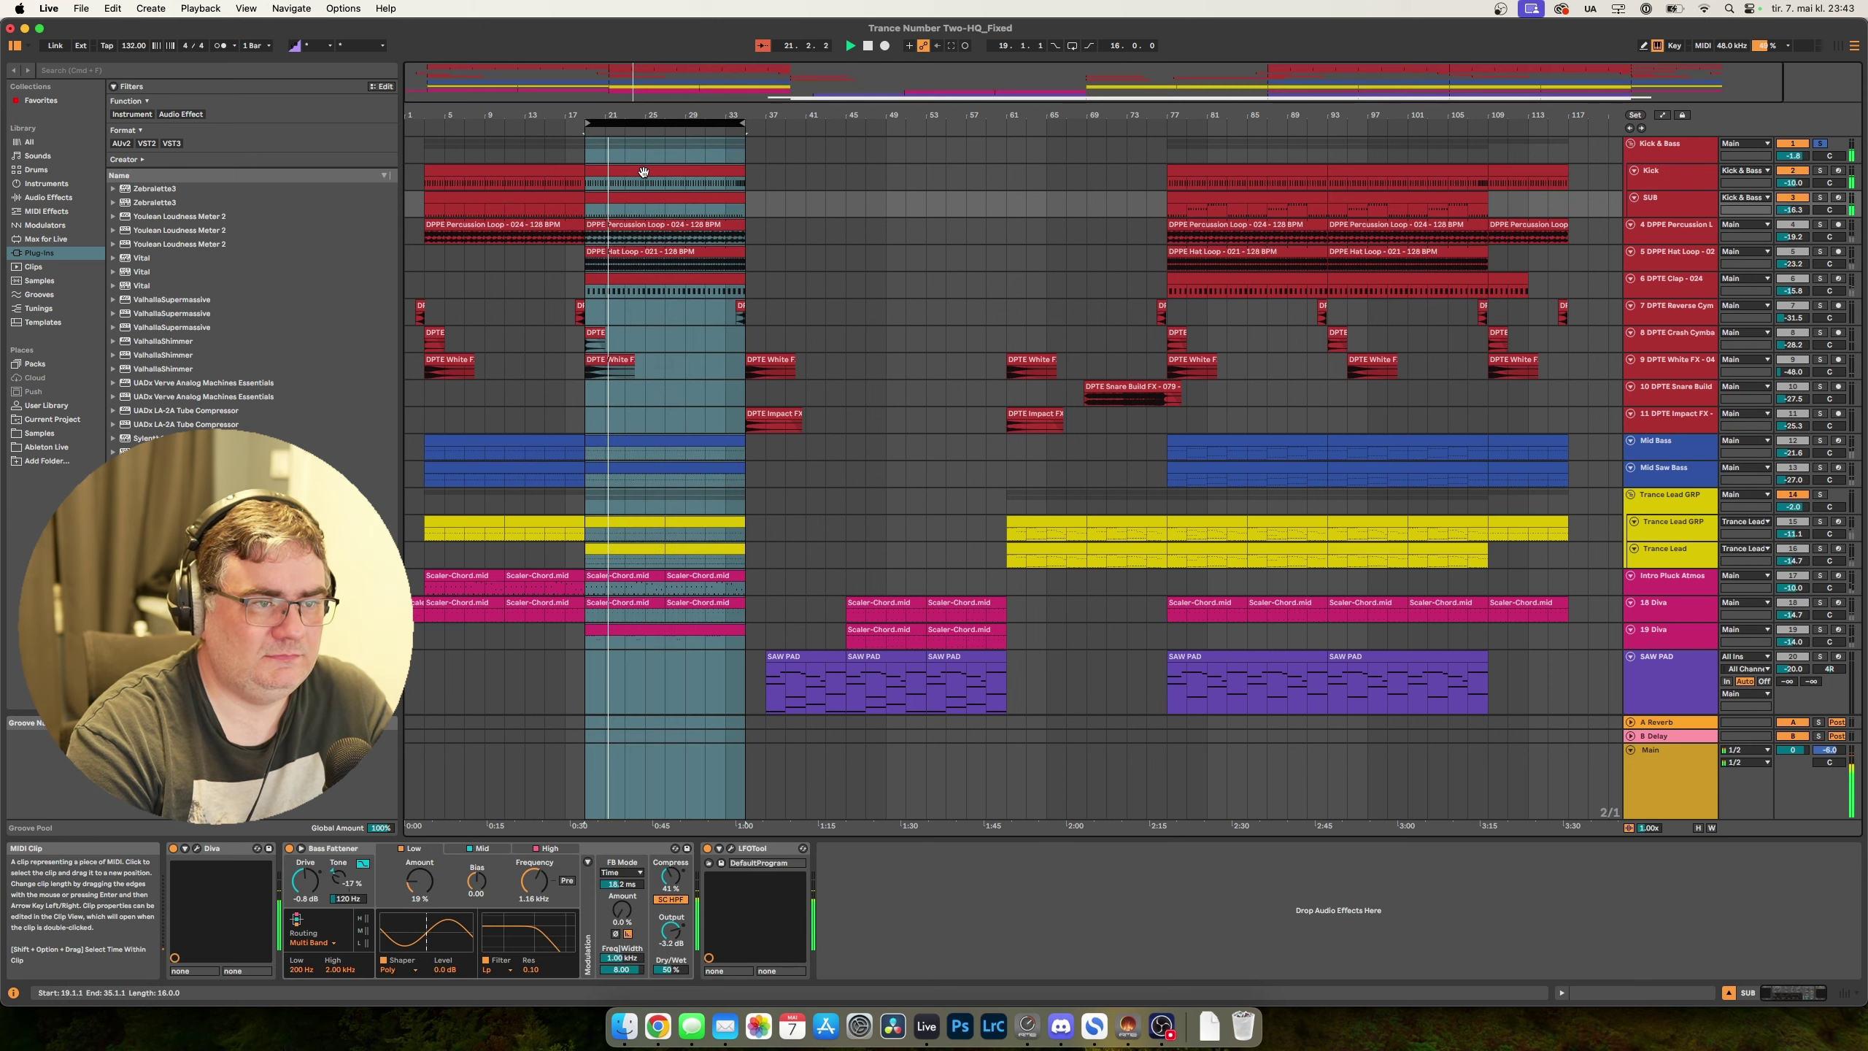
double_click(645, 170)
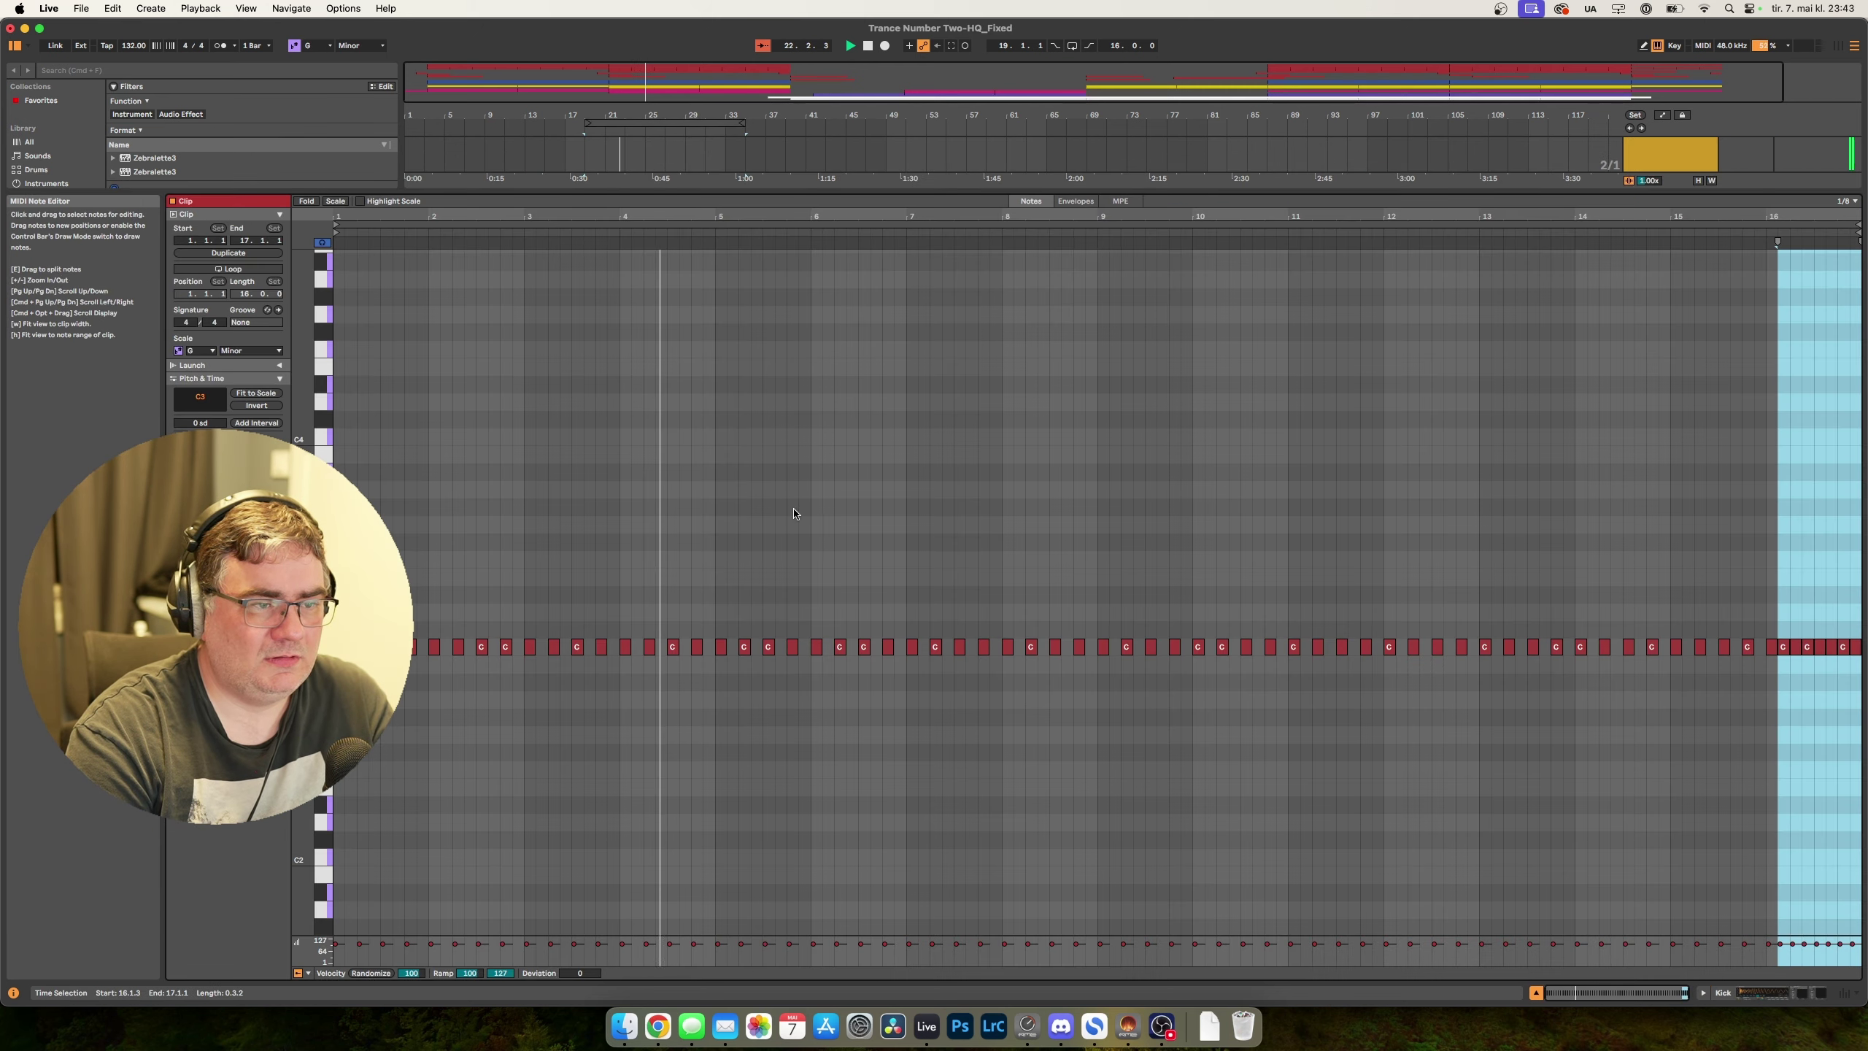
key(space)
click(1795, 993)
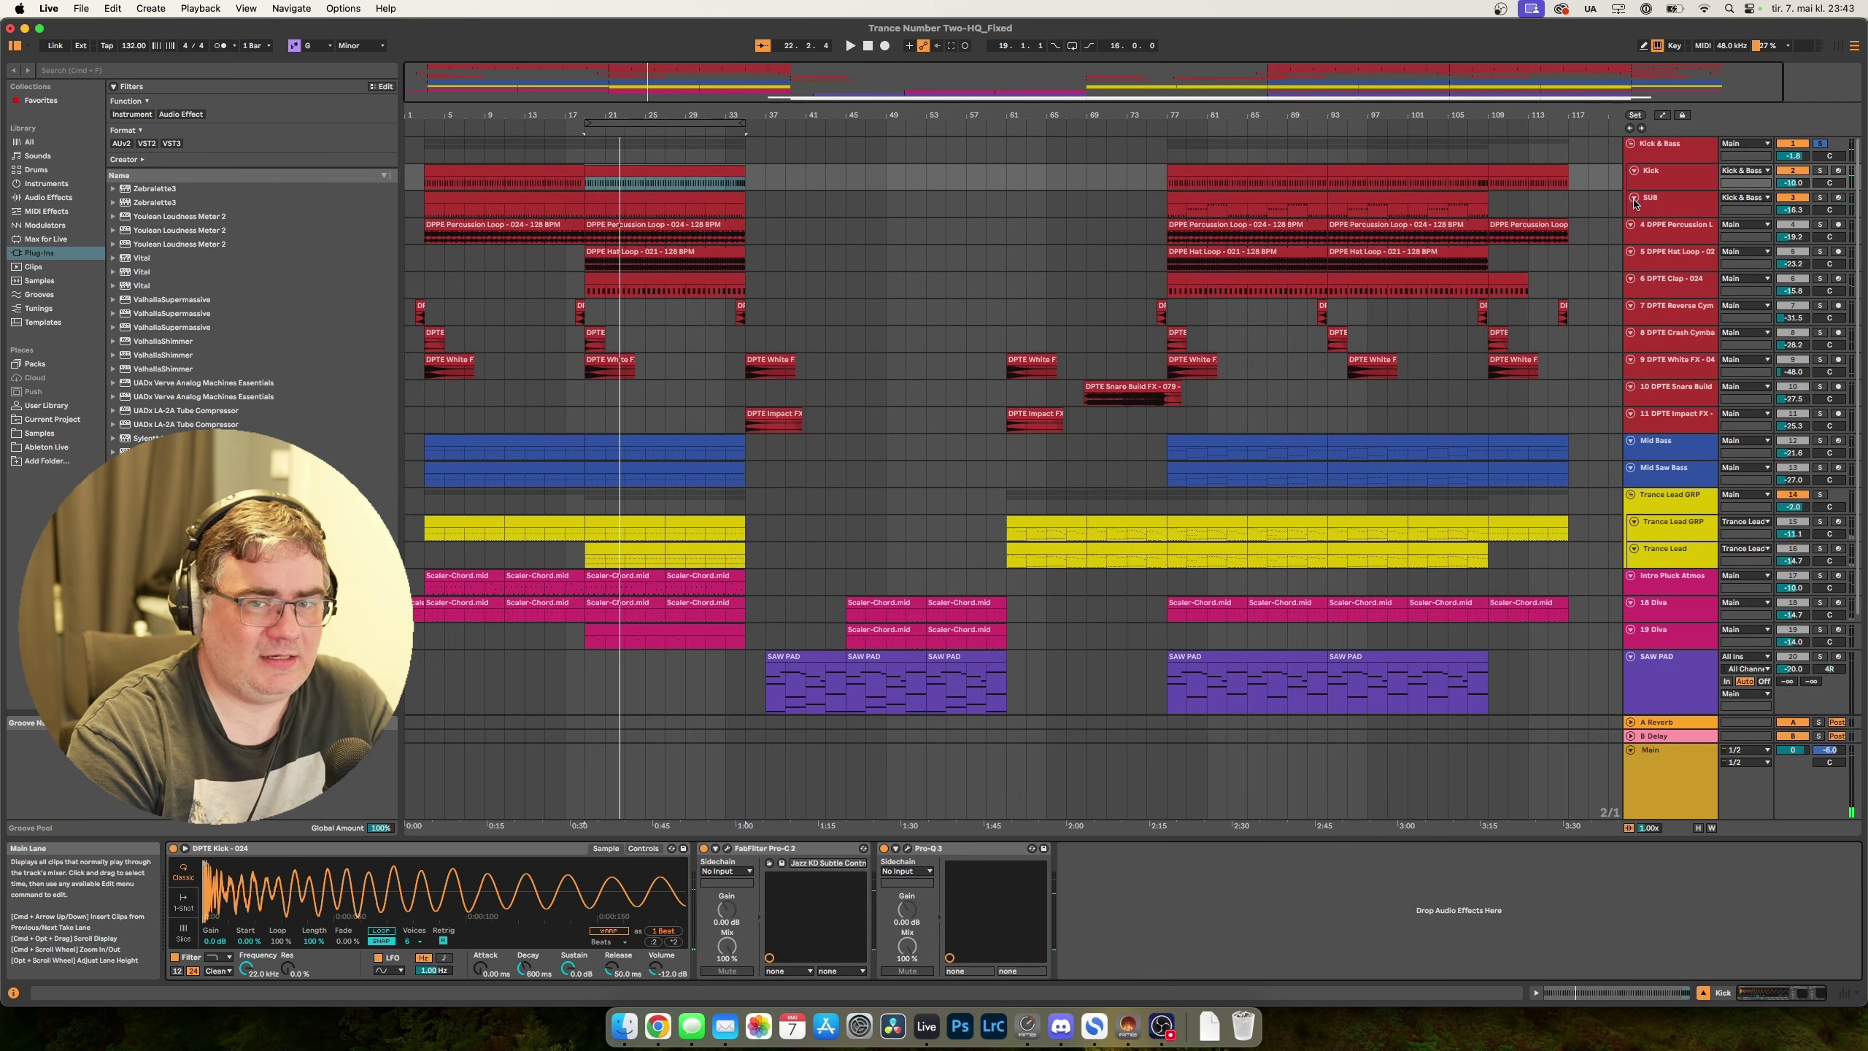
Examine the Diva synth patch on the SUB track.
click(1663, 197)
drag(575, 349, 1221, 324)
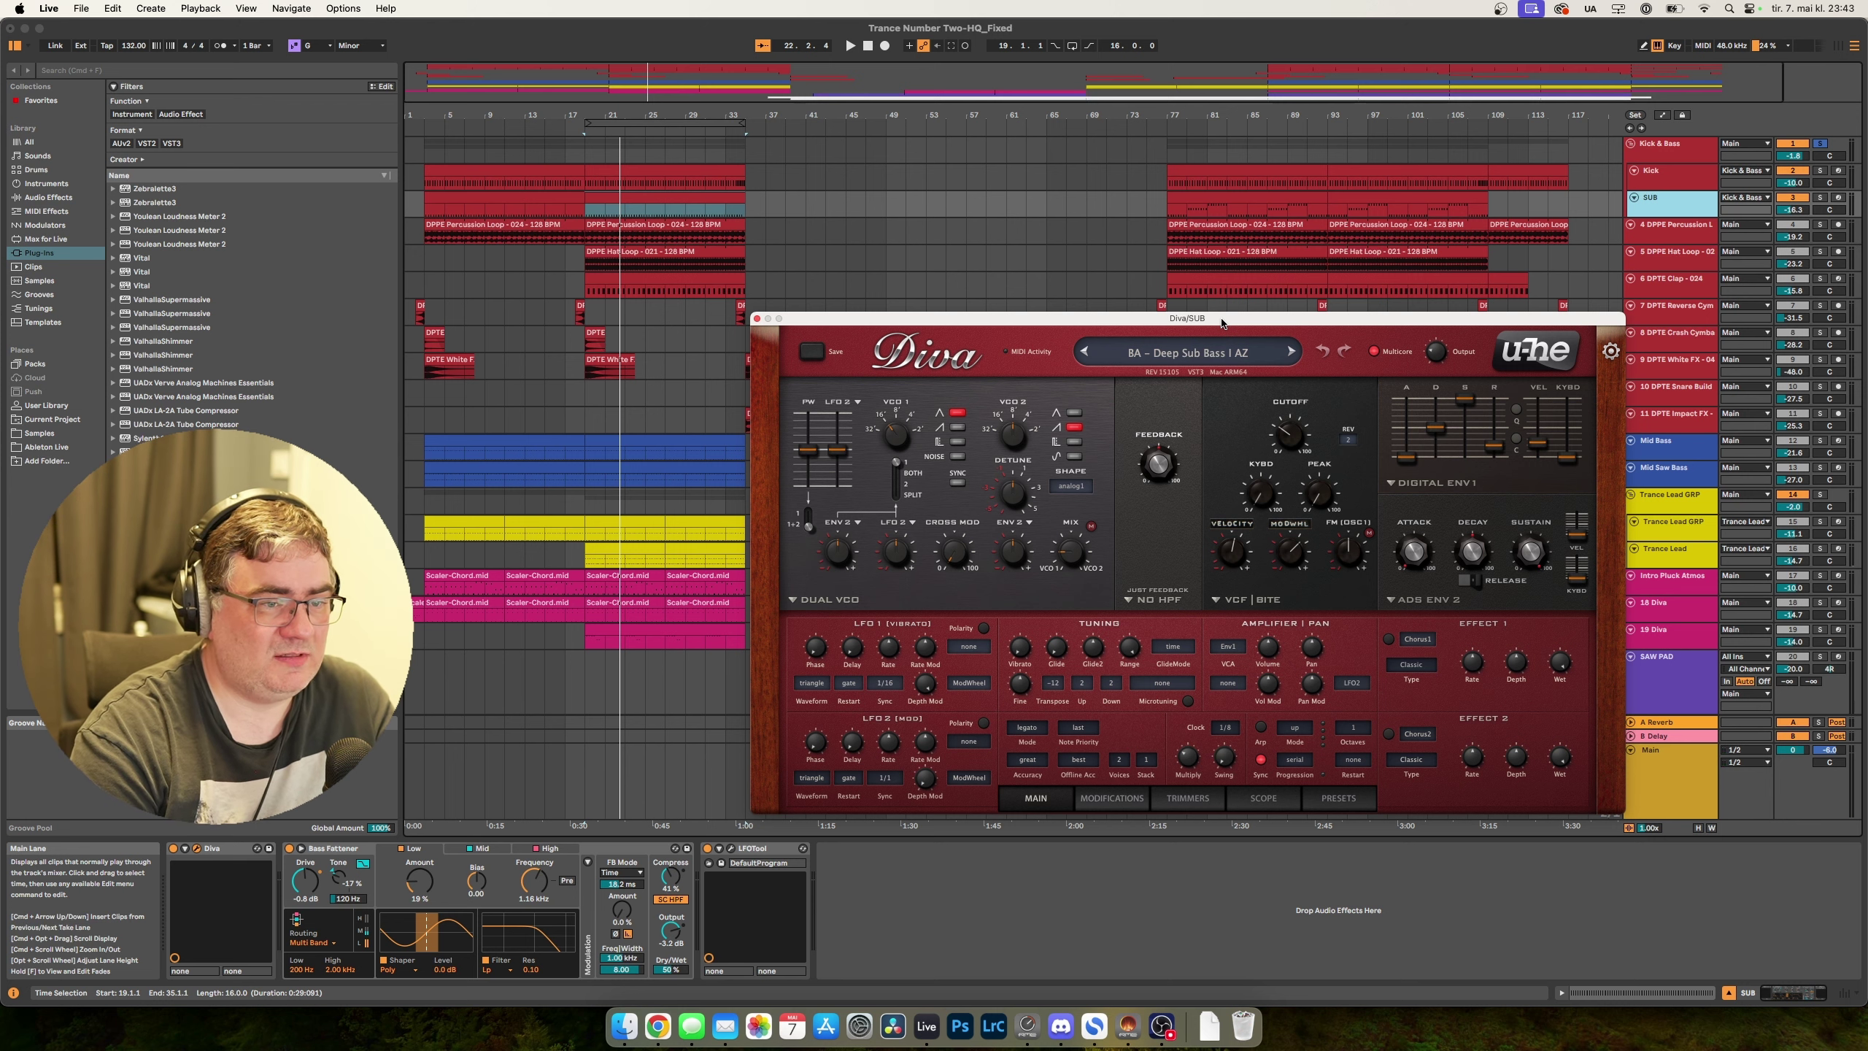
click(756, 320)
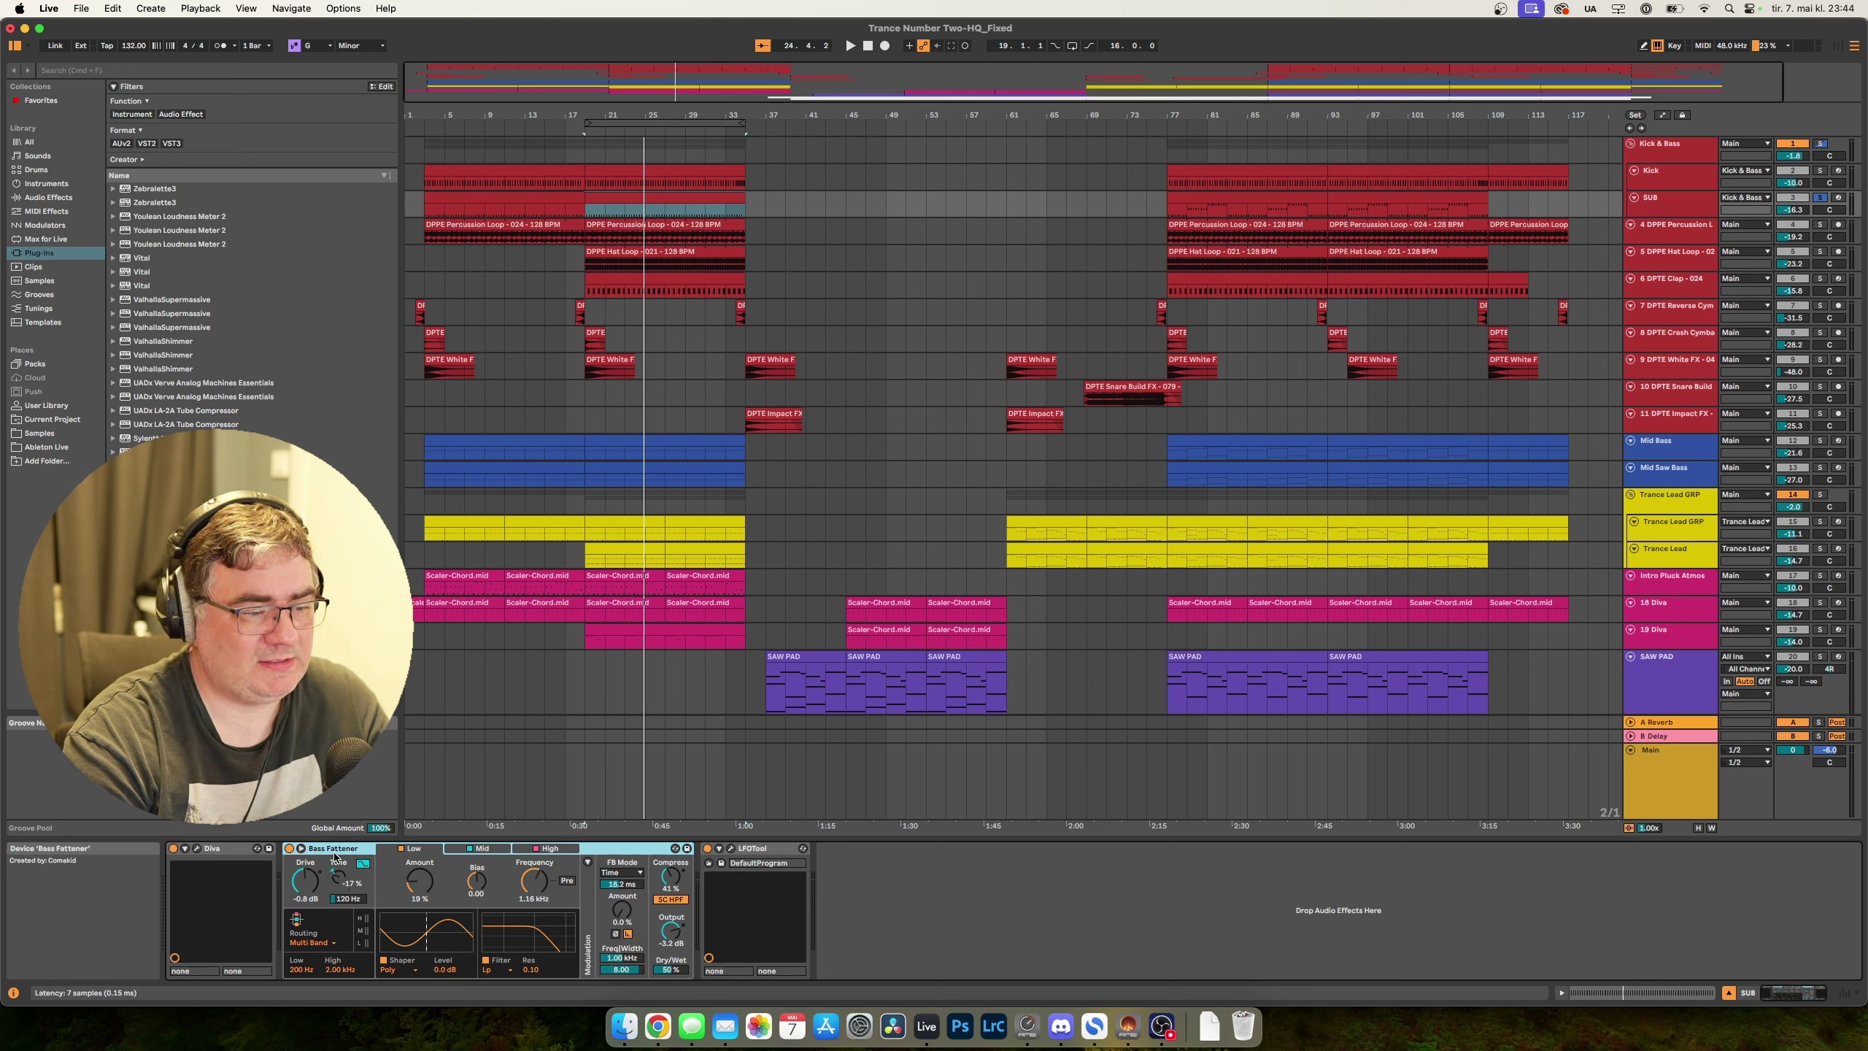
Audition the soloed SUB with Bass Fattener bypassed, and examine its LFOTool volume curve during playback.
key(space)
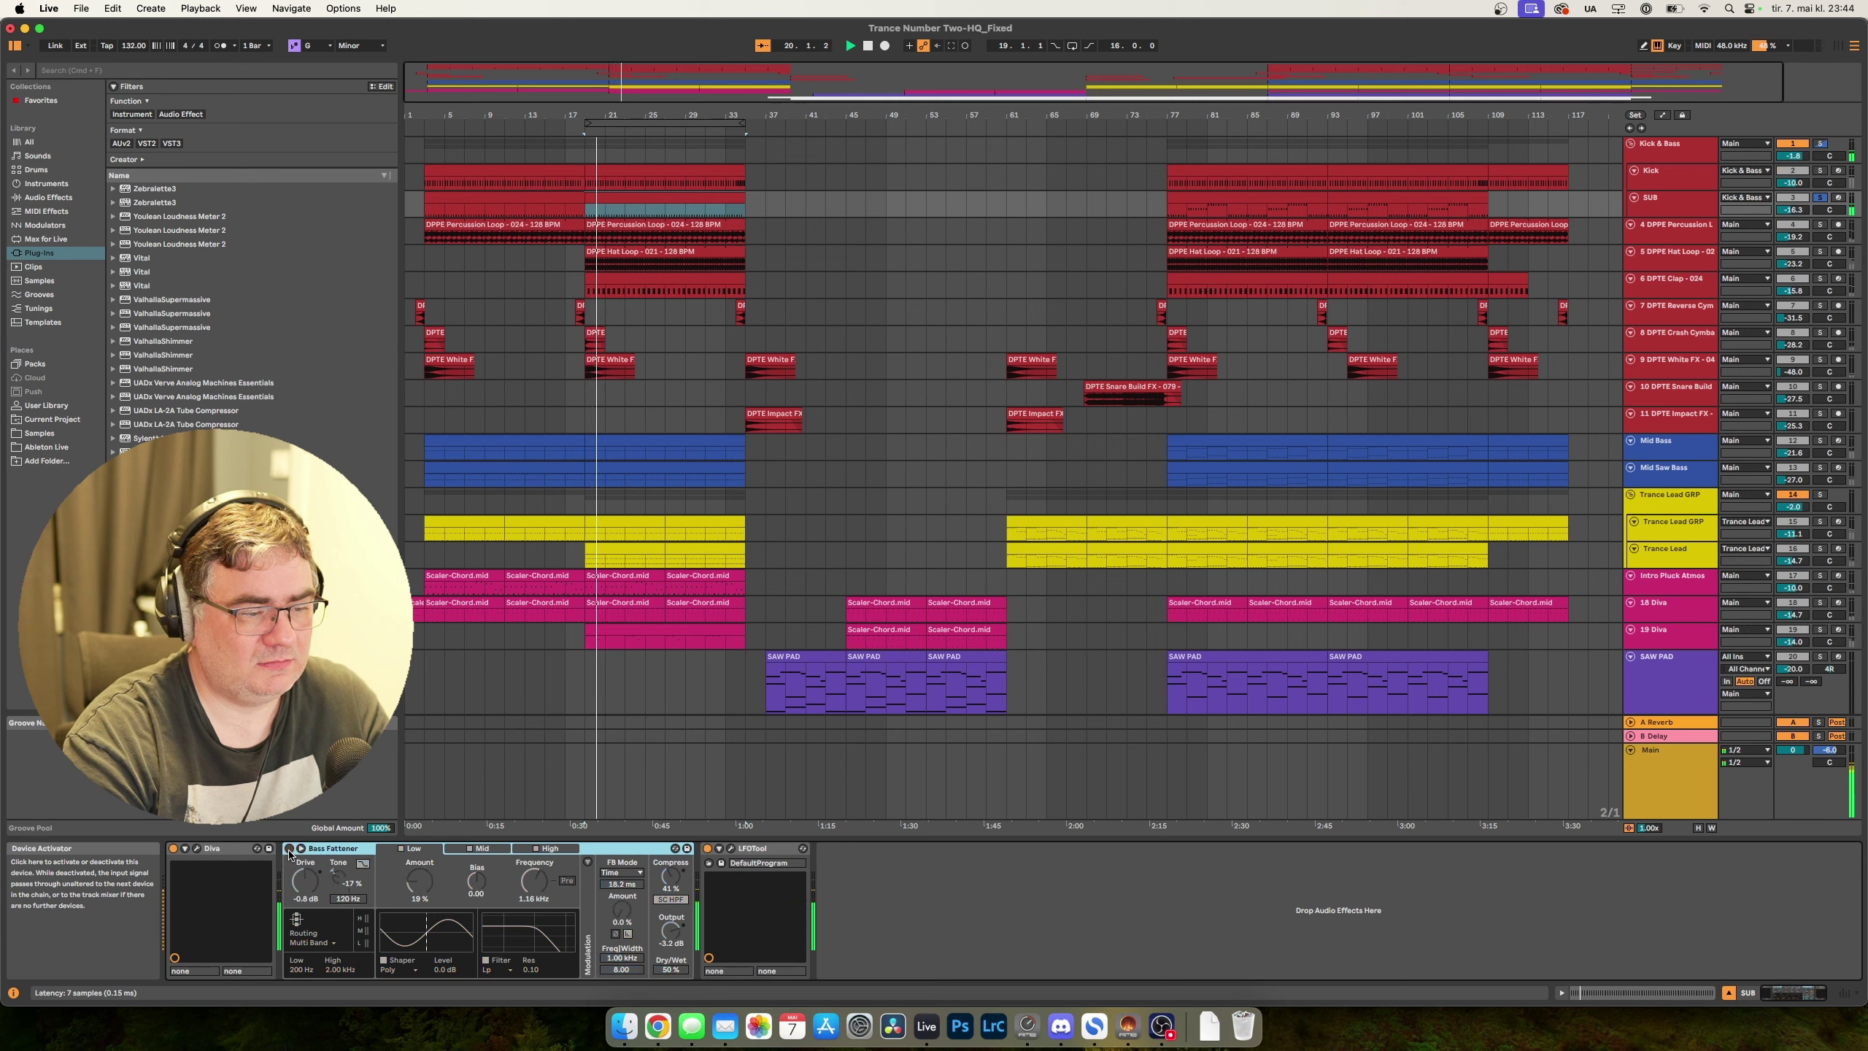
click(730, 853)
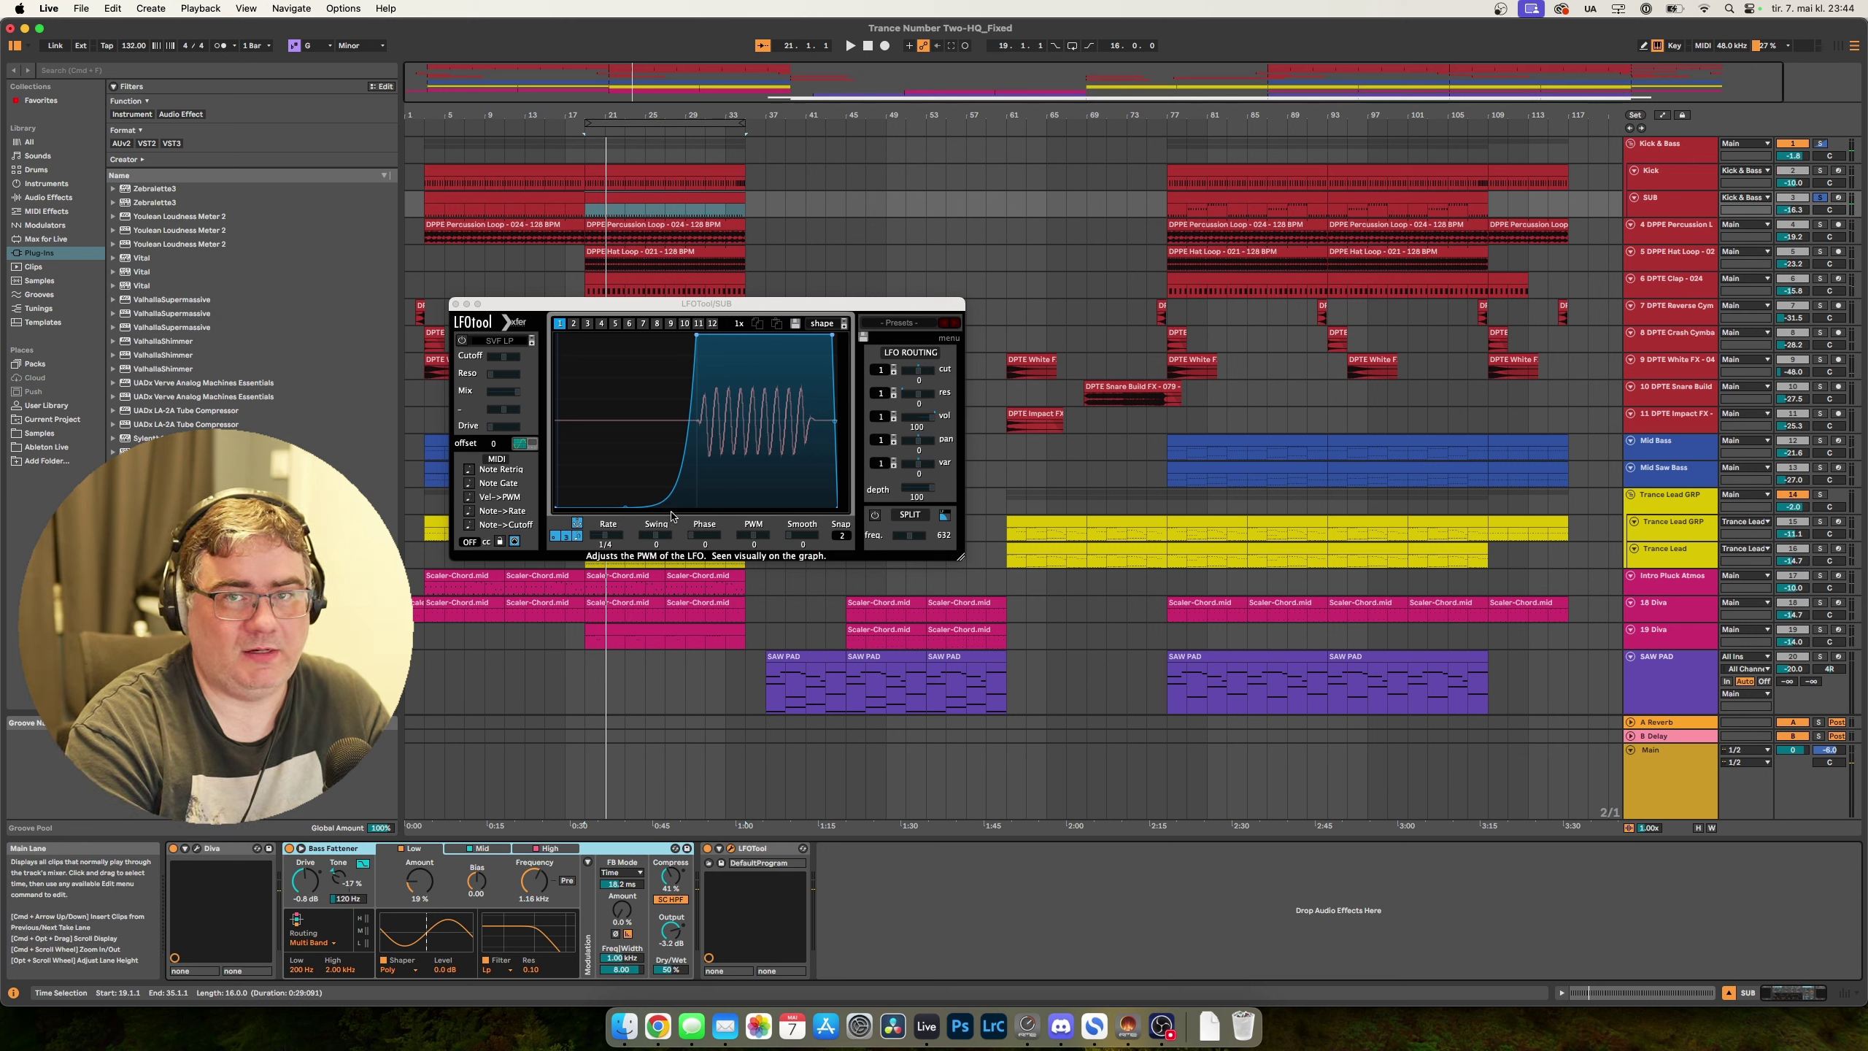
key(space)
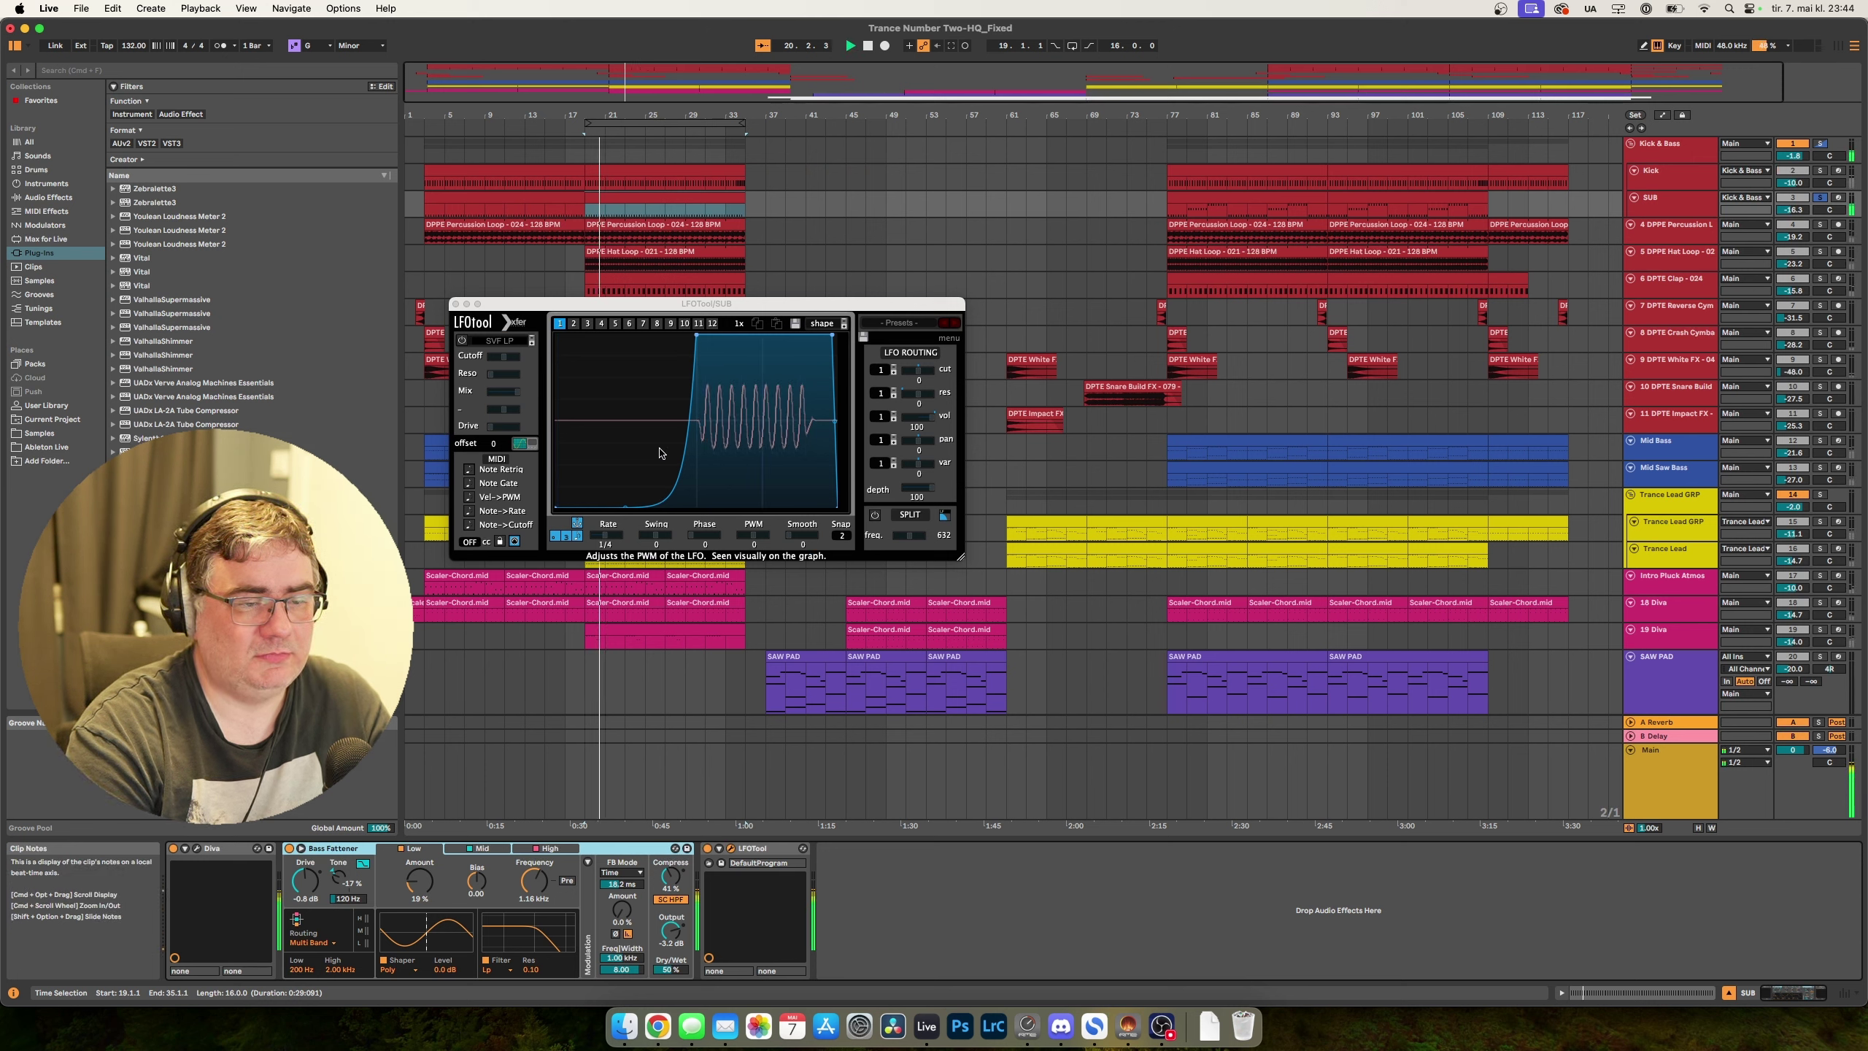
click(455, 304)
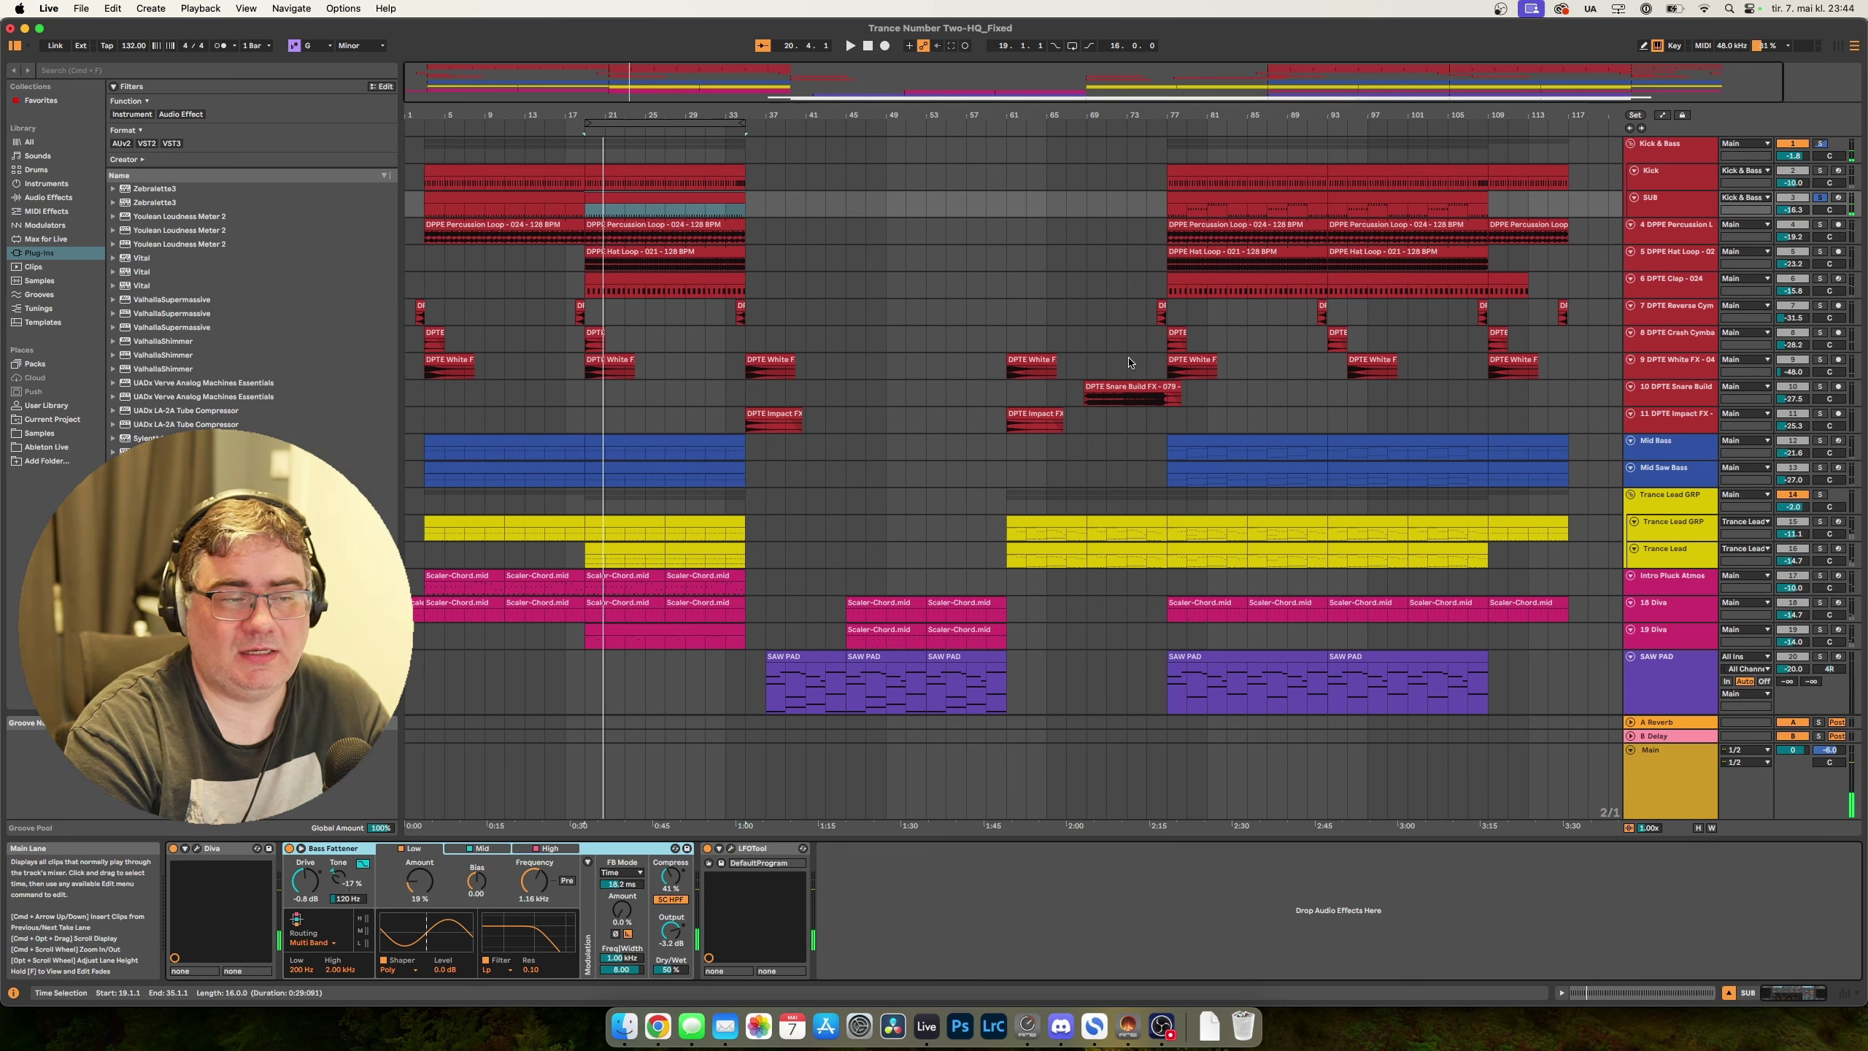
Solo the Kick & Bass group and examine the kick and sub waveforms in a widened occularScope window.
click(1820, 144)
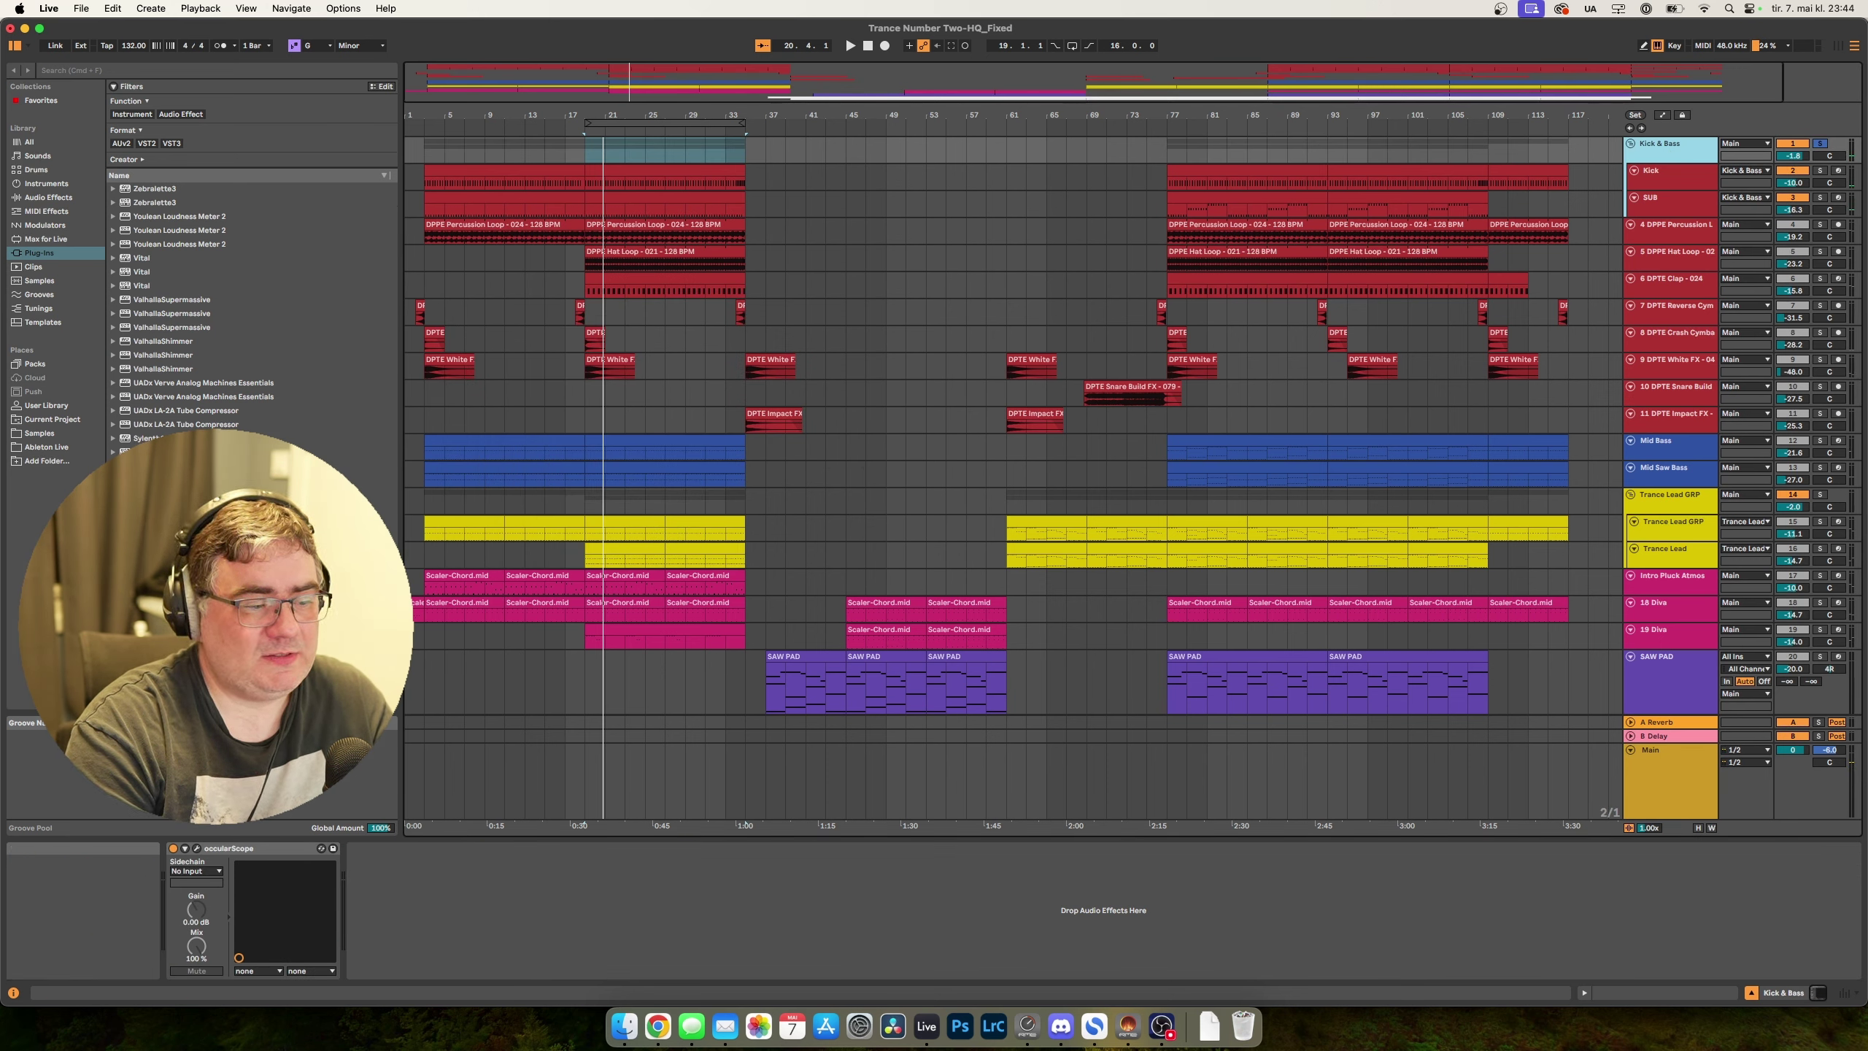
click(196, 850)
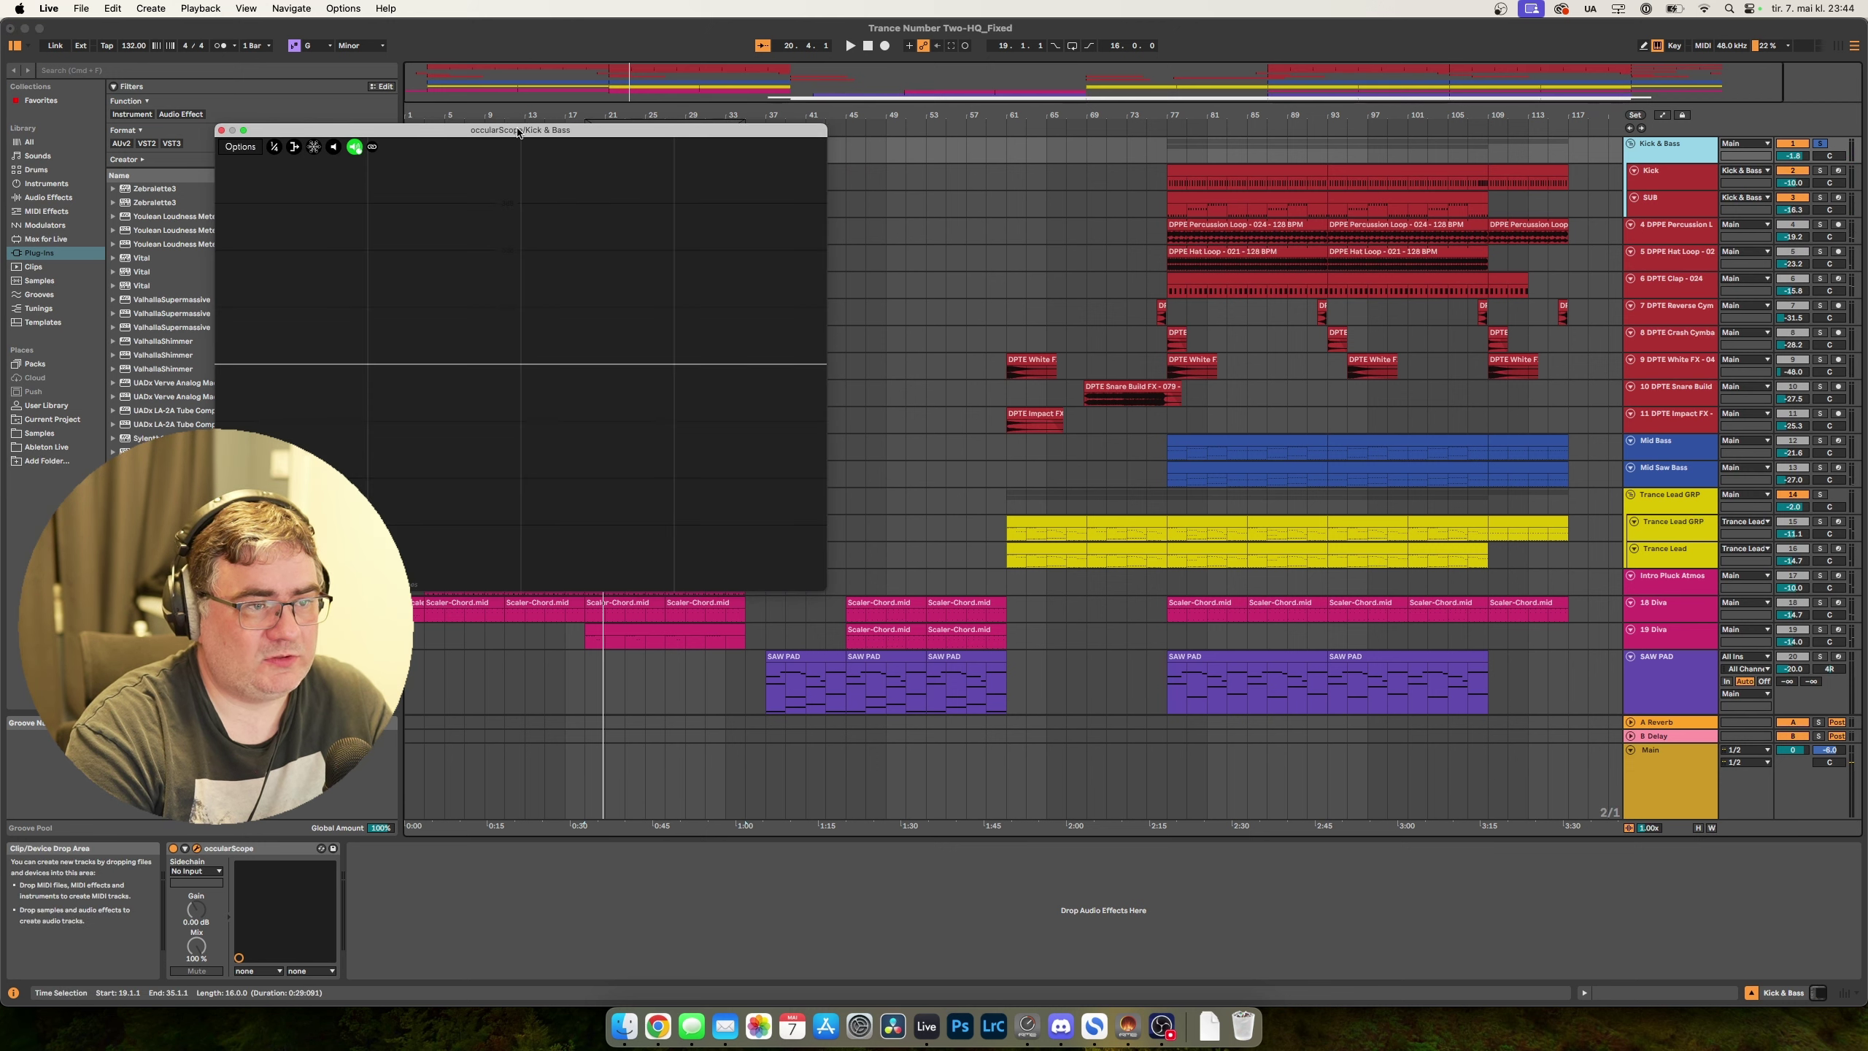
drag(520, 134, 933, 320)
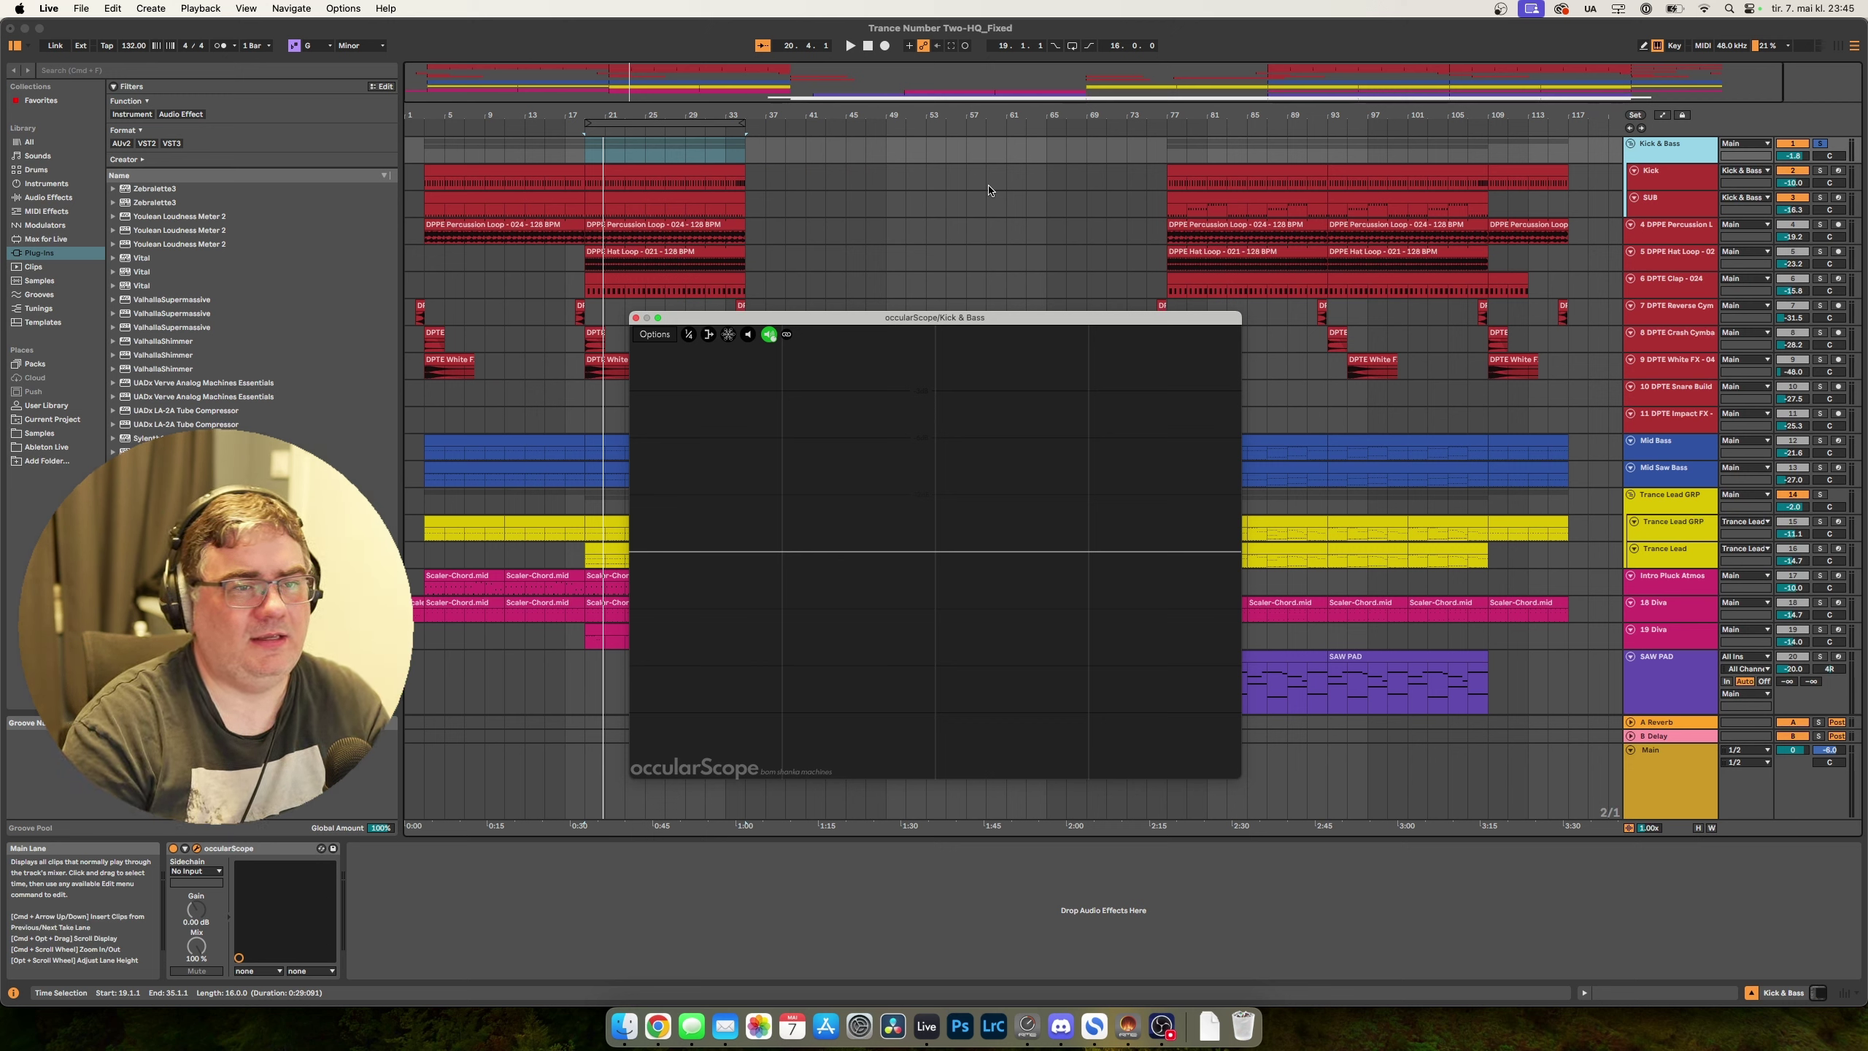
click(850, 47)
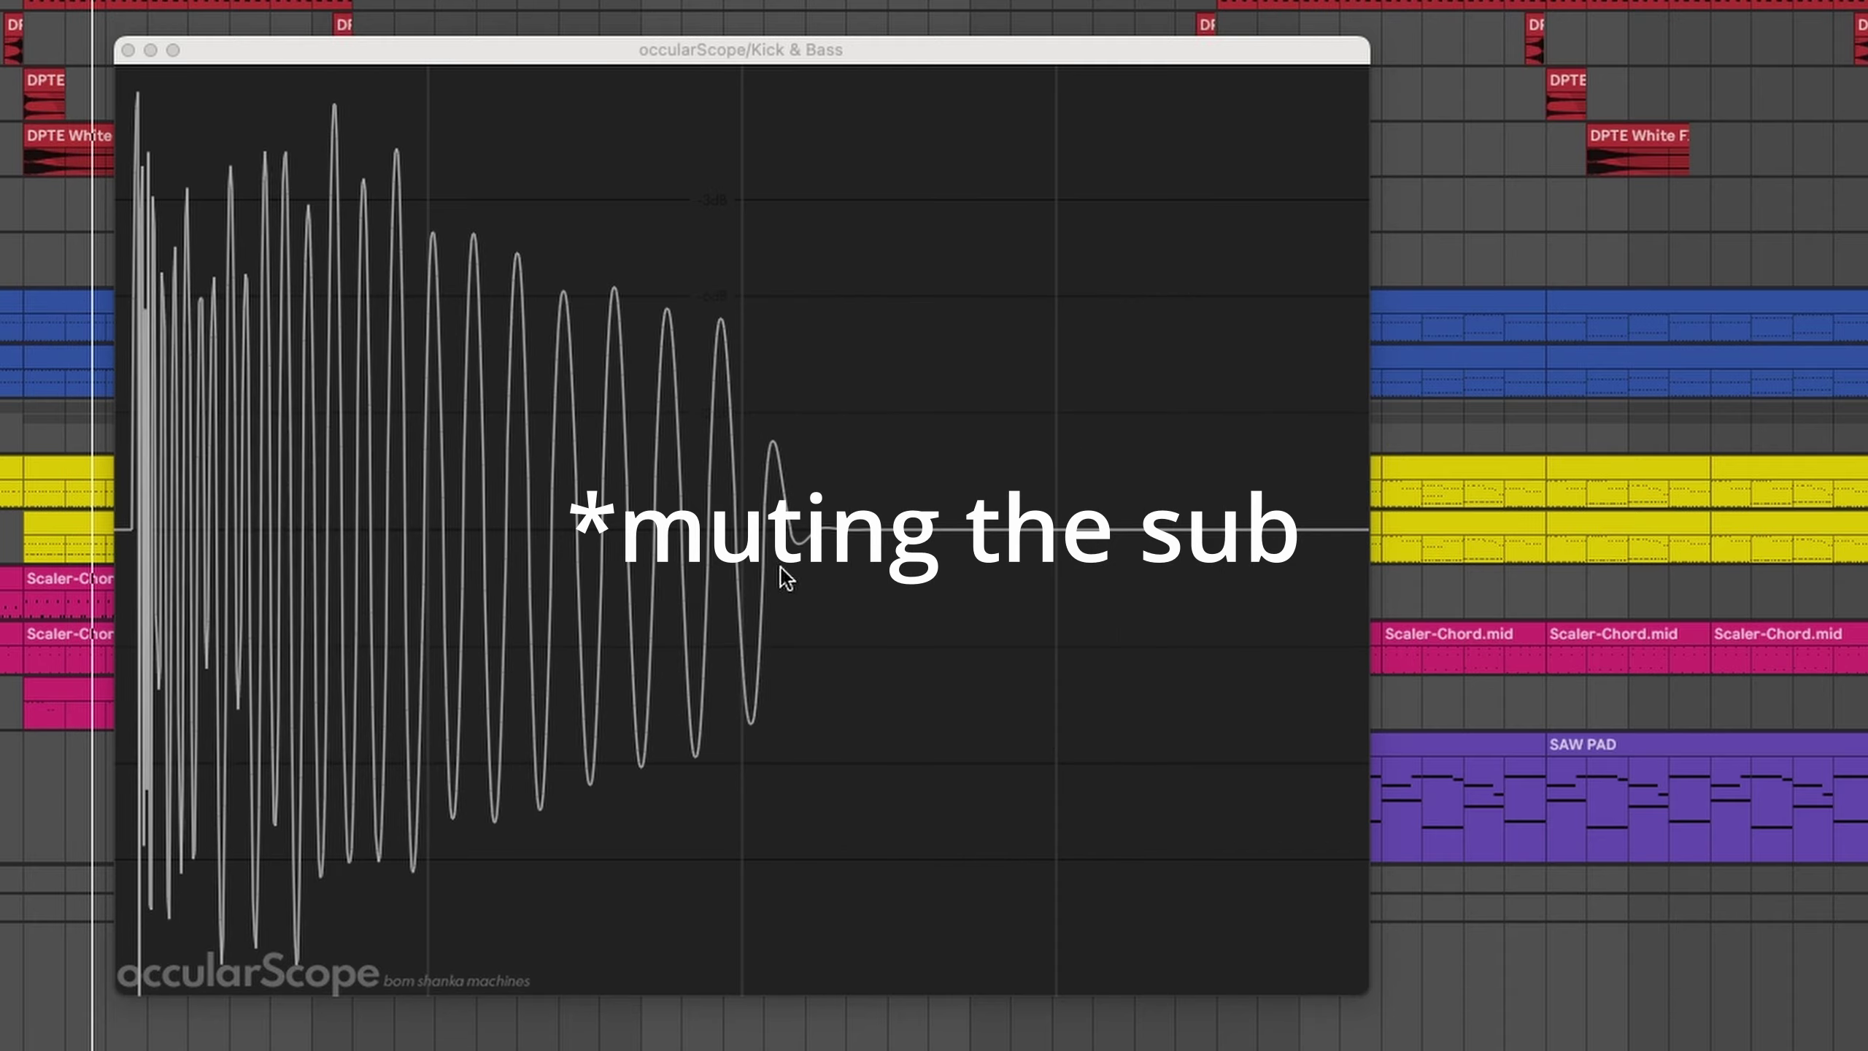
drag(1371, 584, 1772, 584)
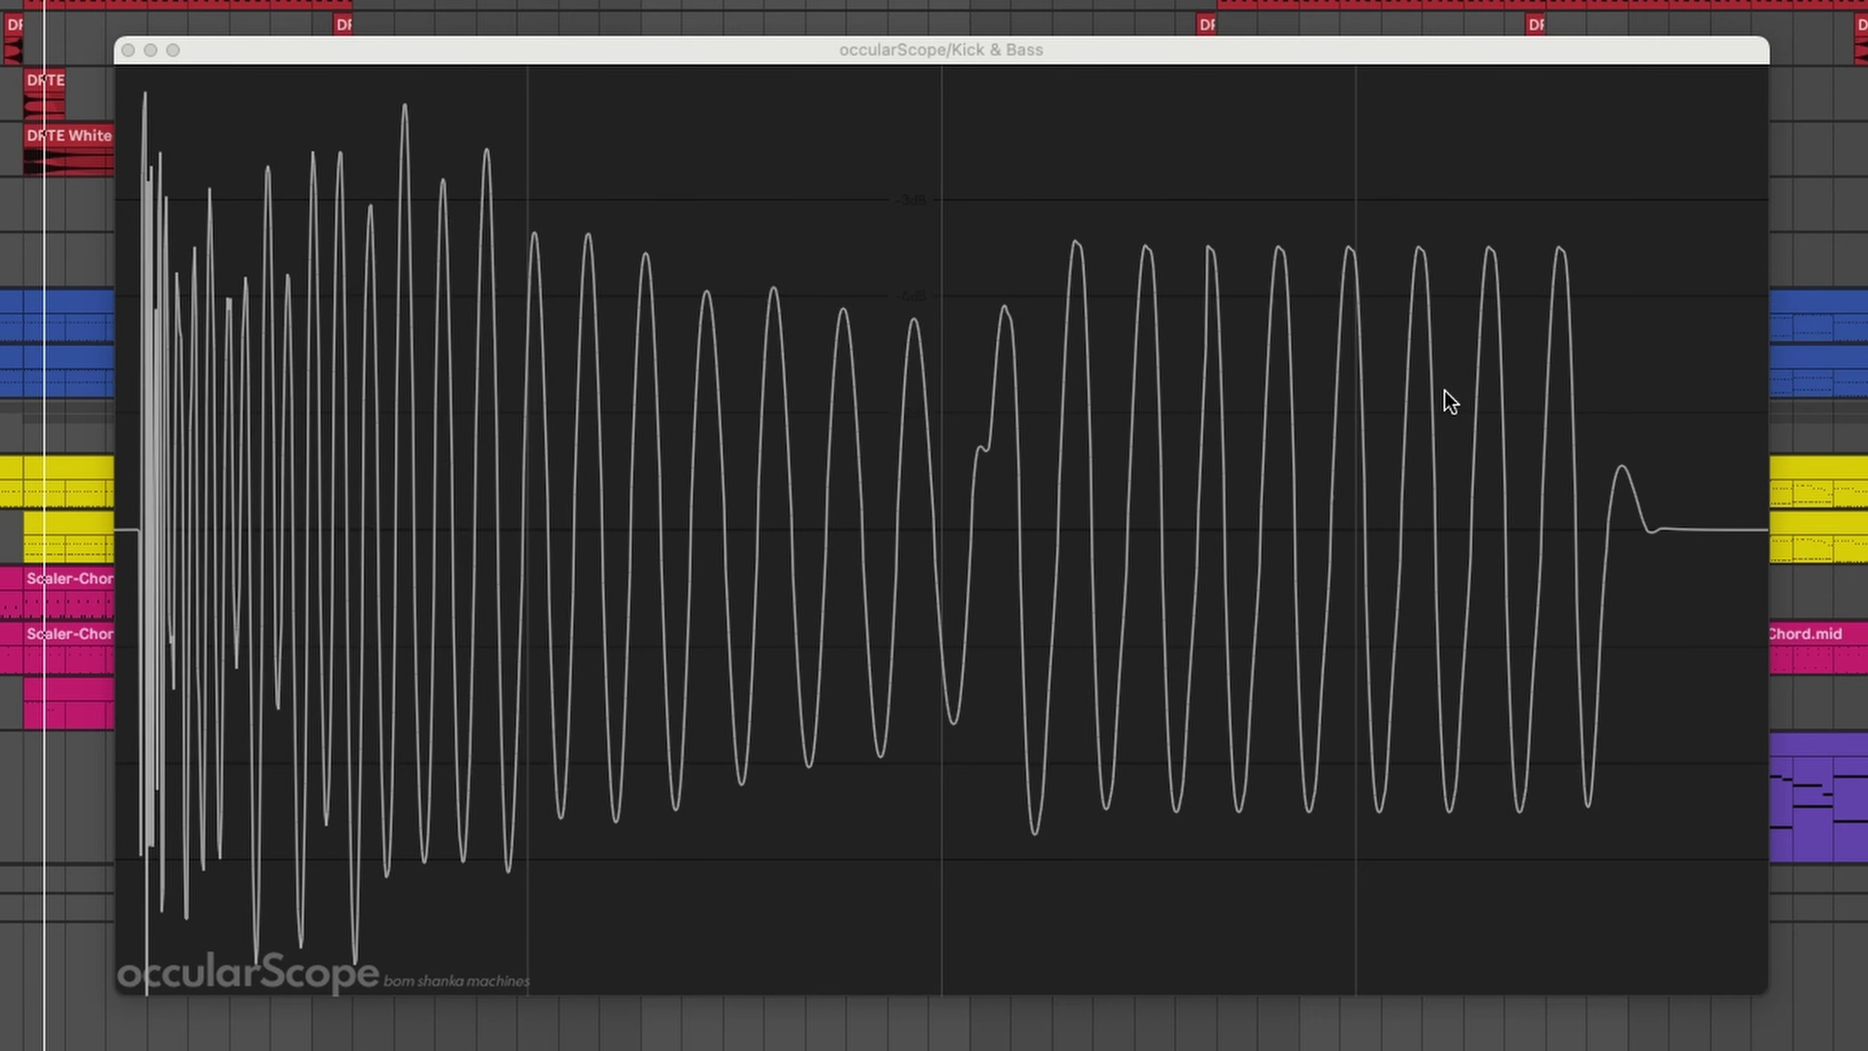
drag(474, 46, 498, 14)
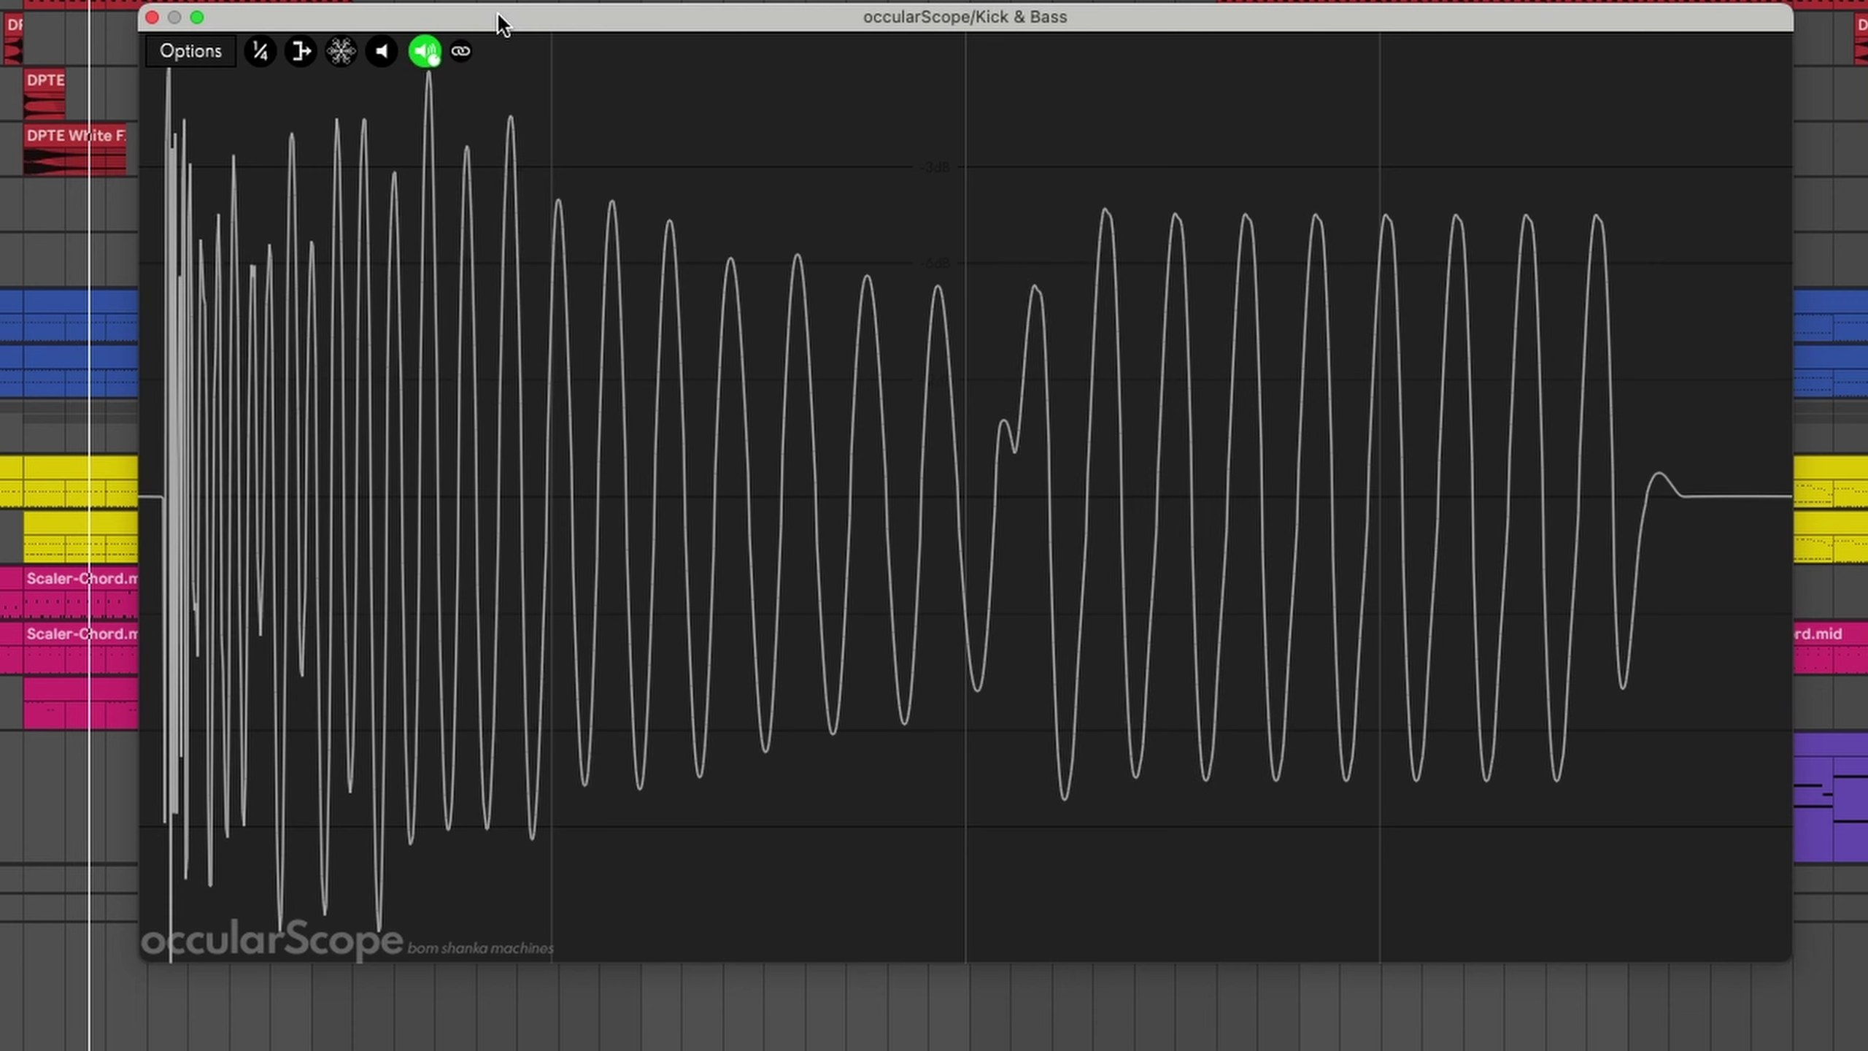
click(151, 17)
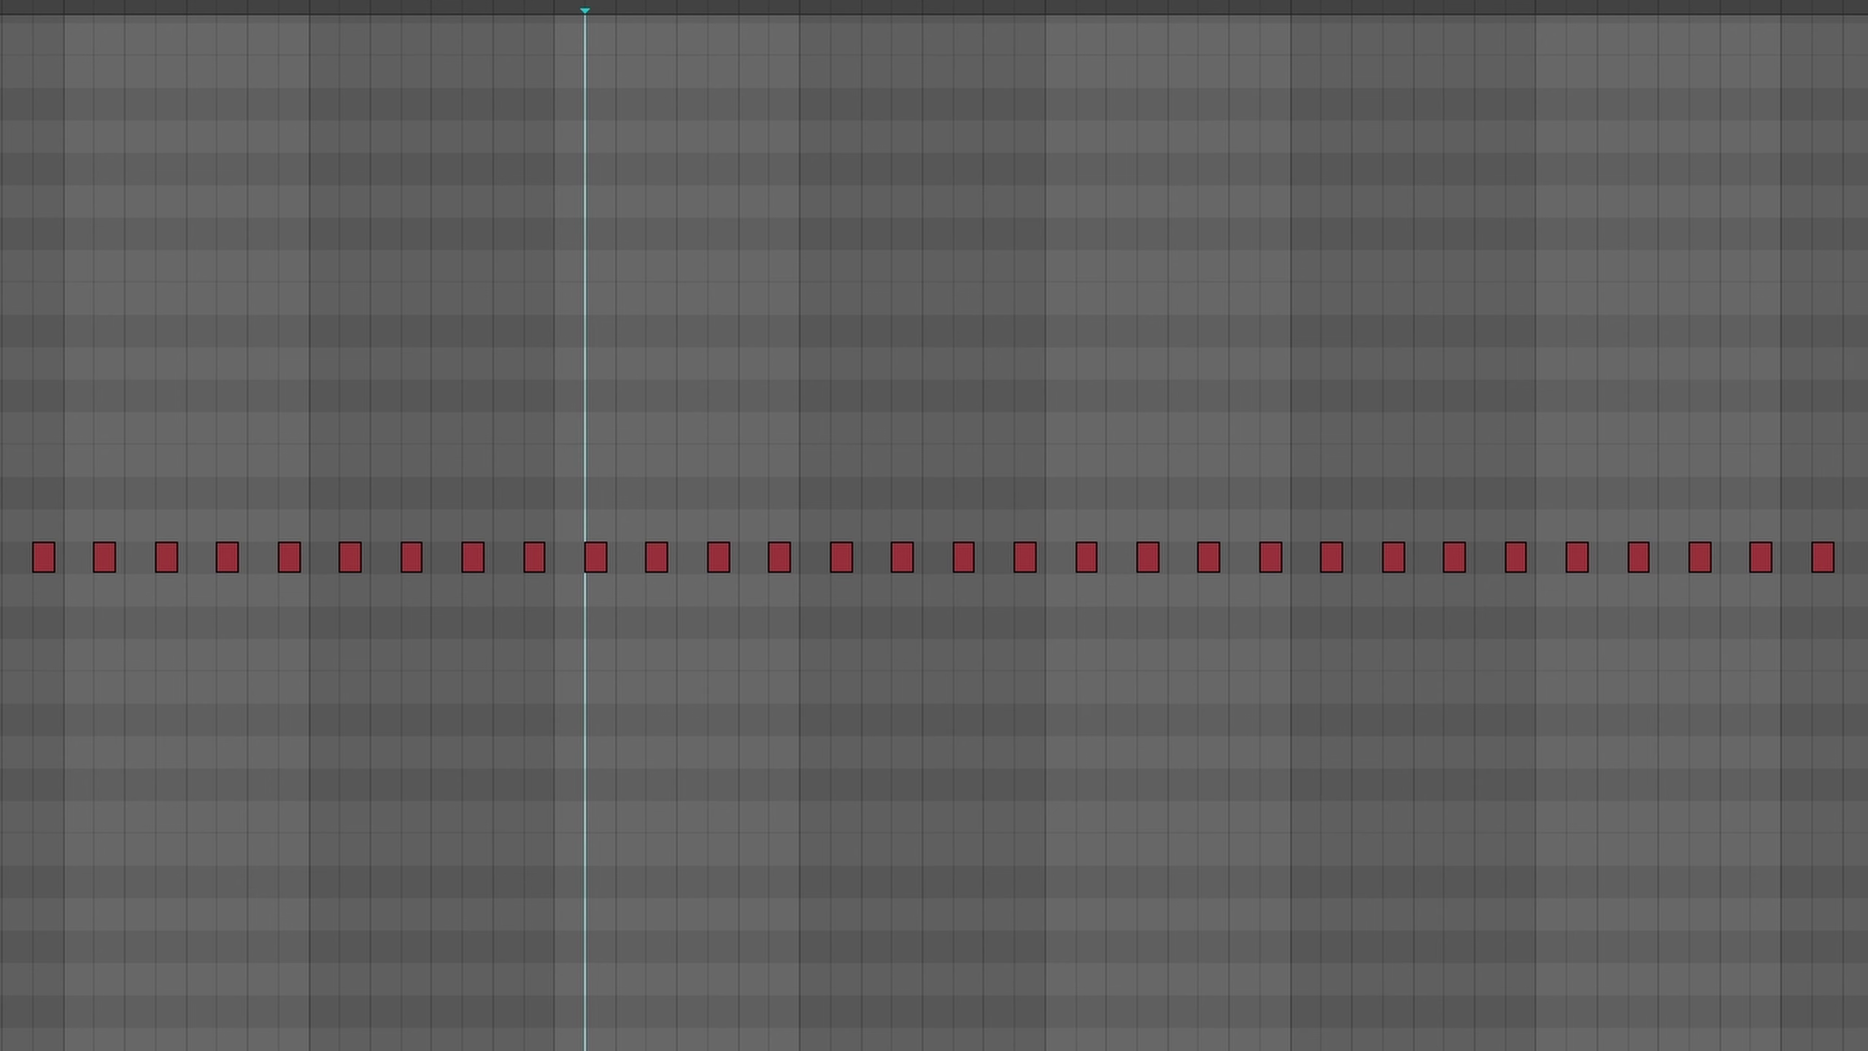
Select all the off-beat notes in the SUB clip and adjust their lengths in small increments.
drag(1, 519, 1433, 726)
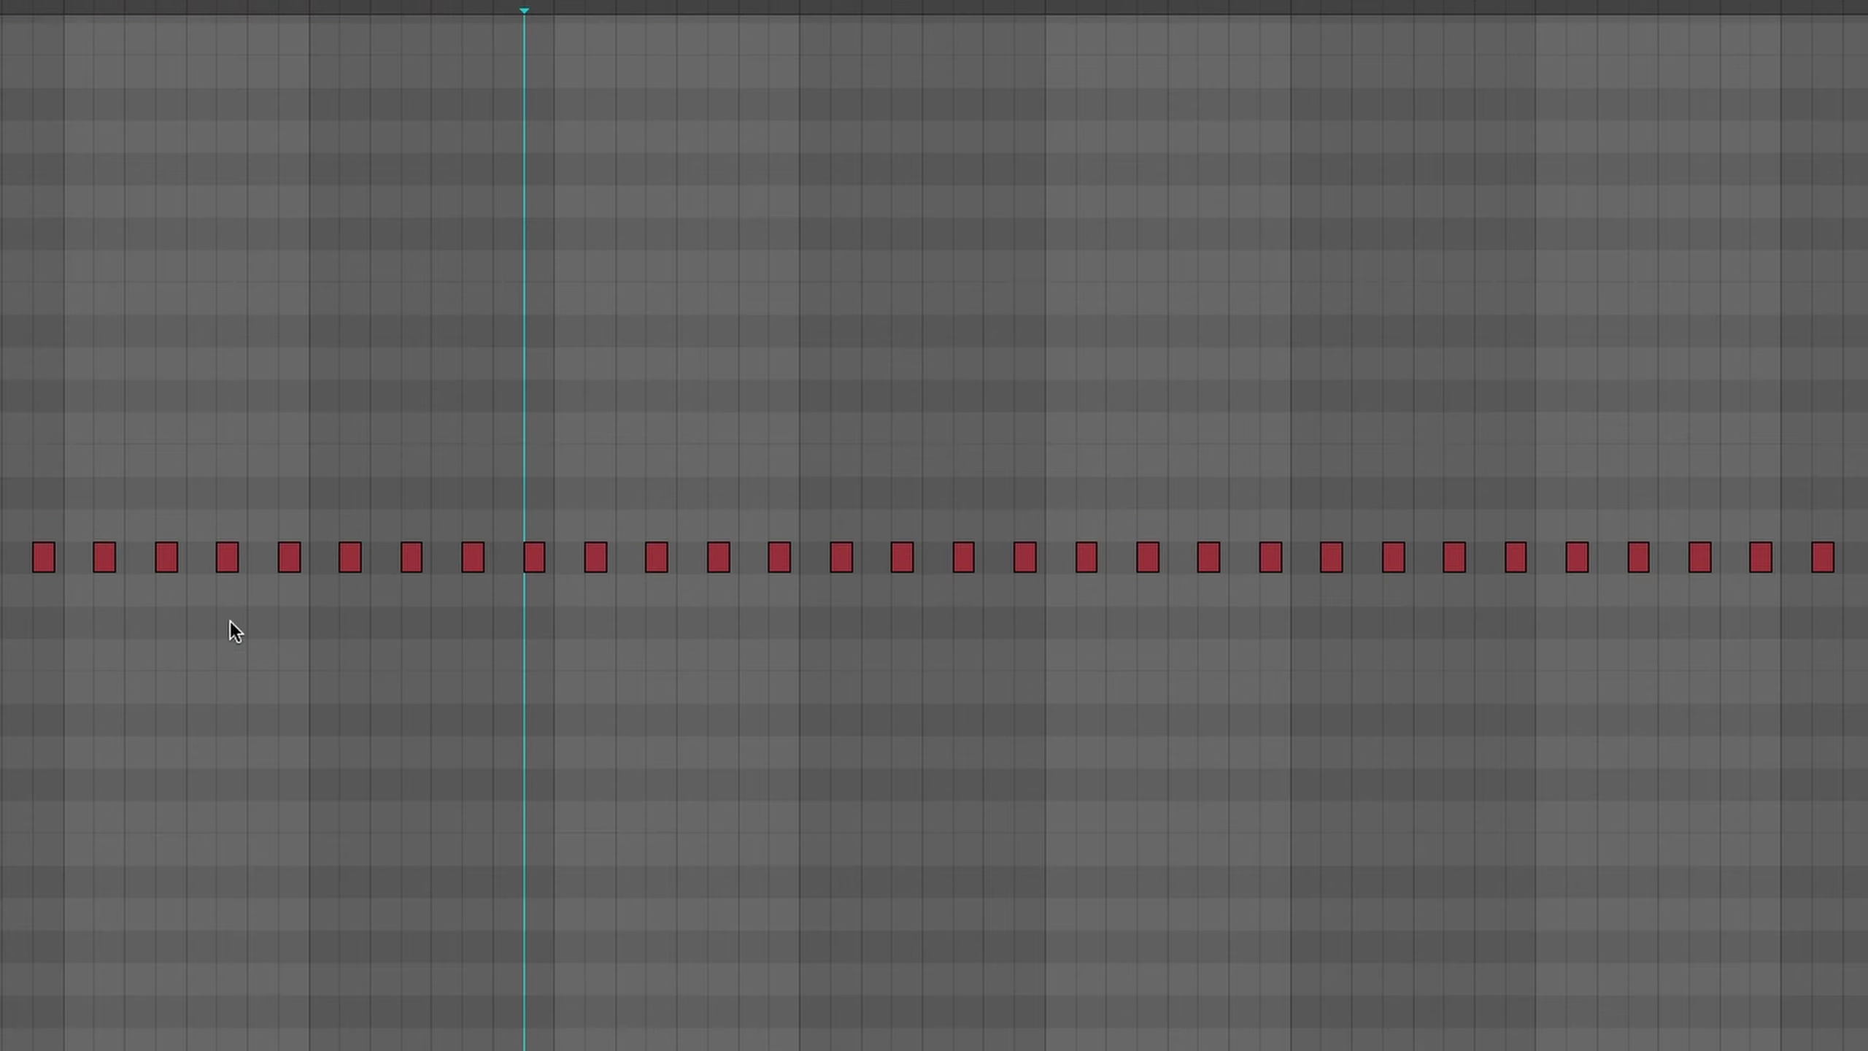
key(ctrl+a)
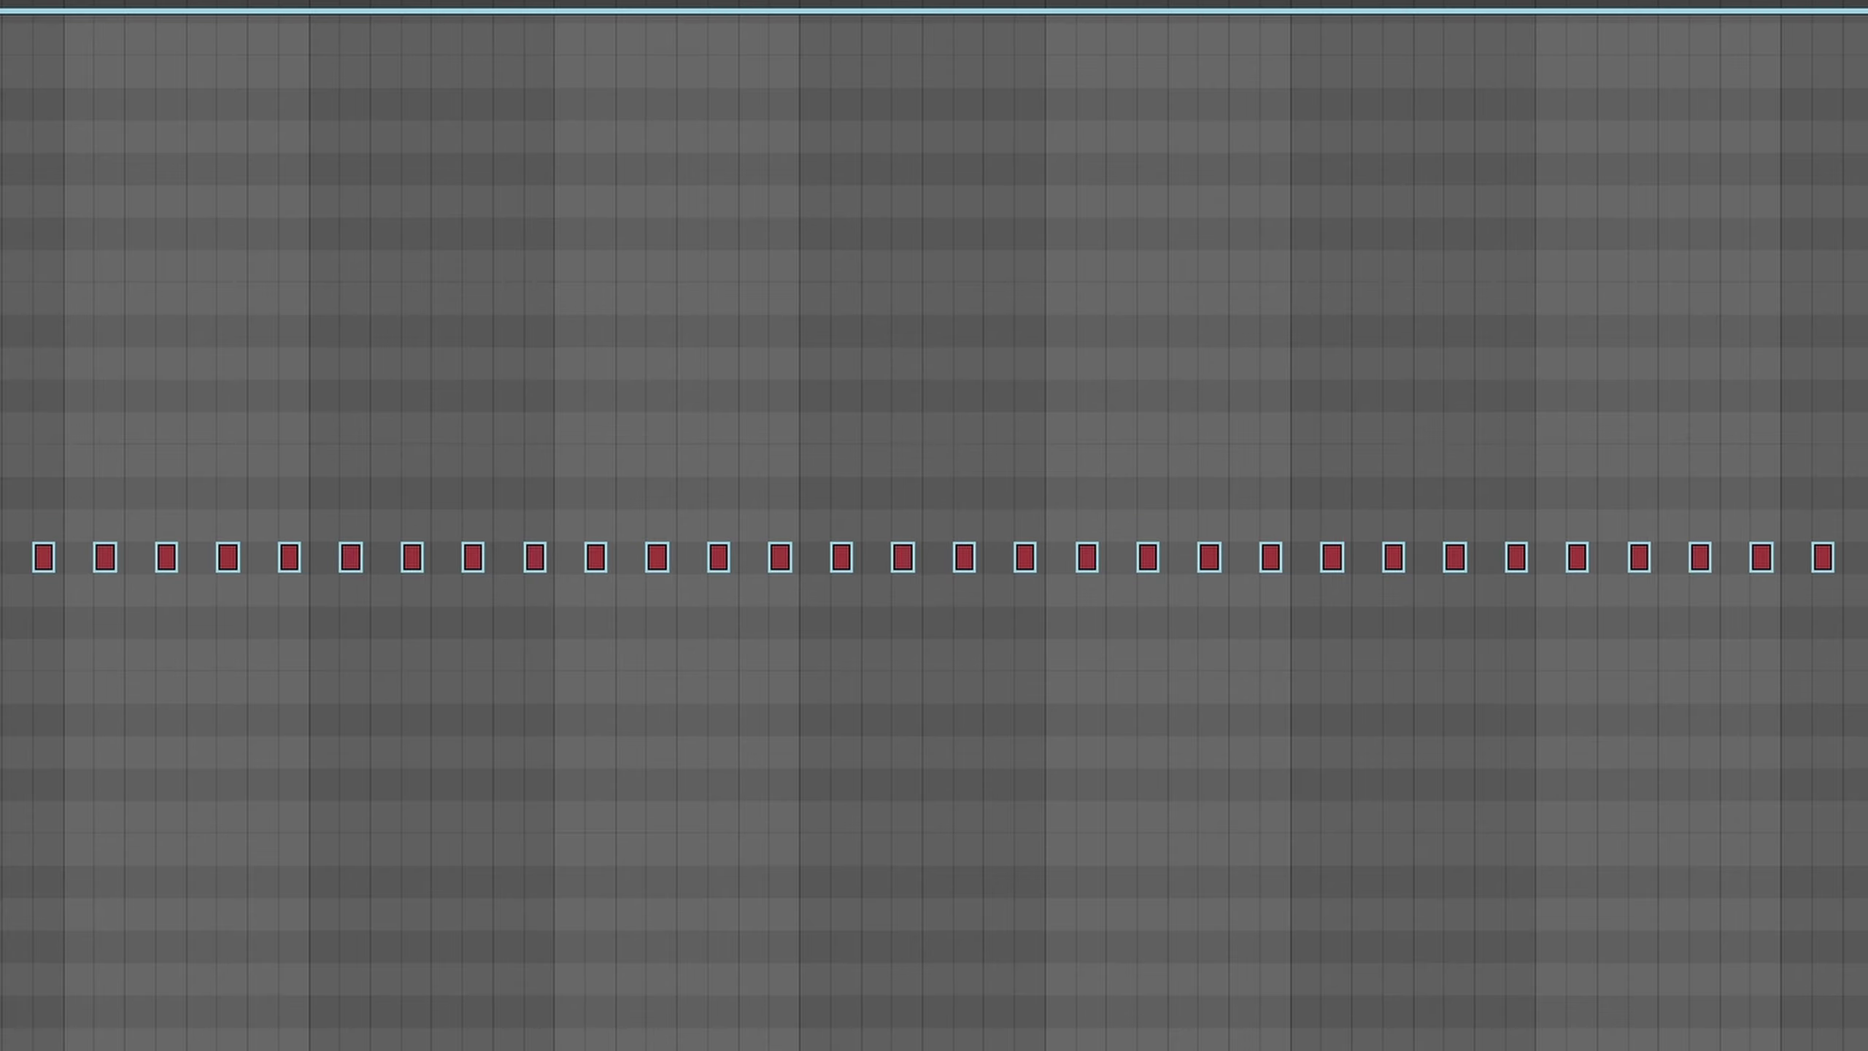
key(shift+Right)
key(shift+Left)
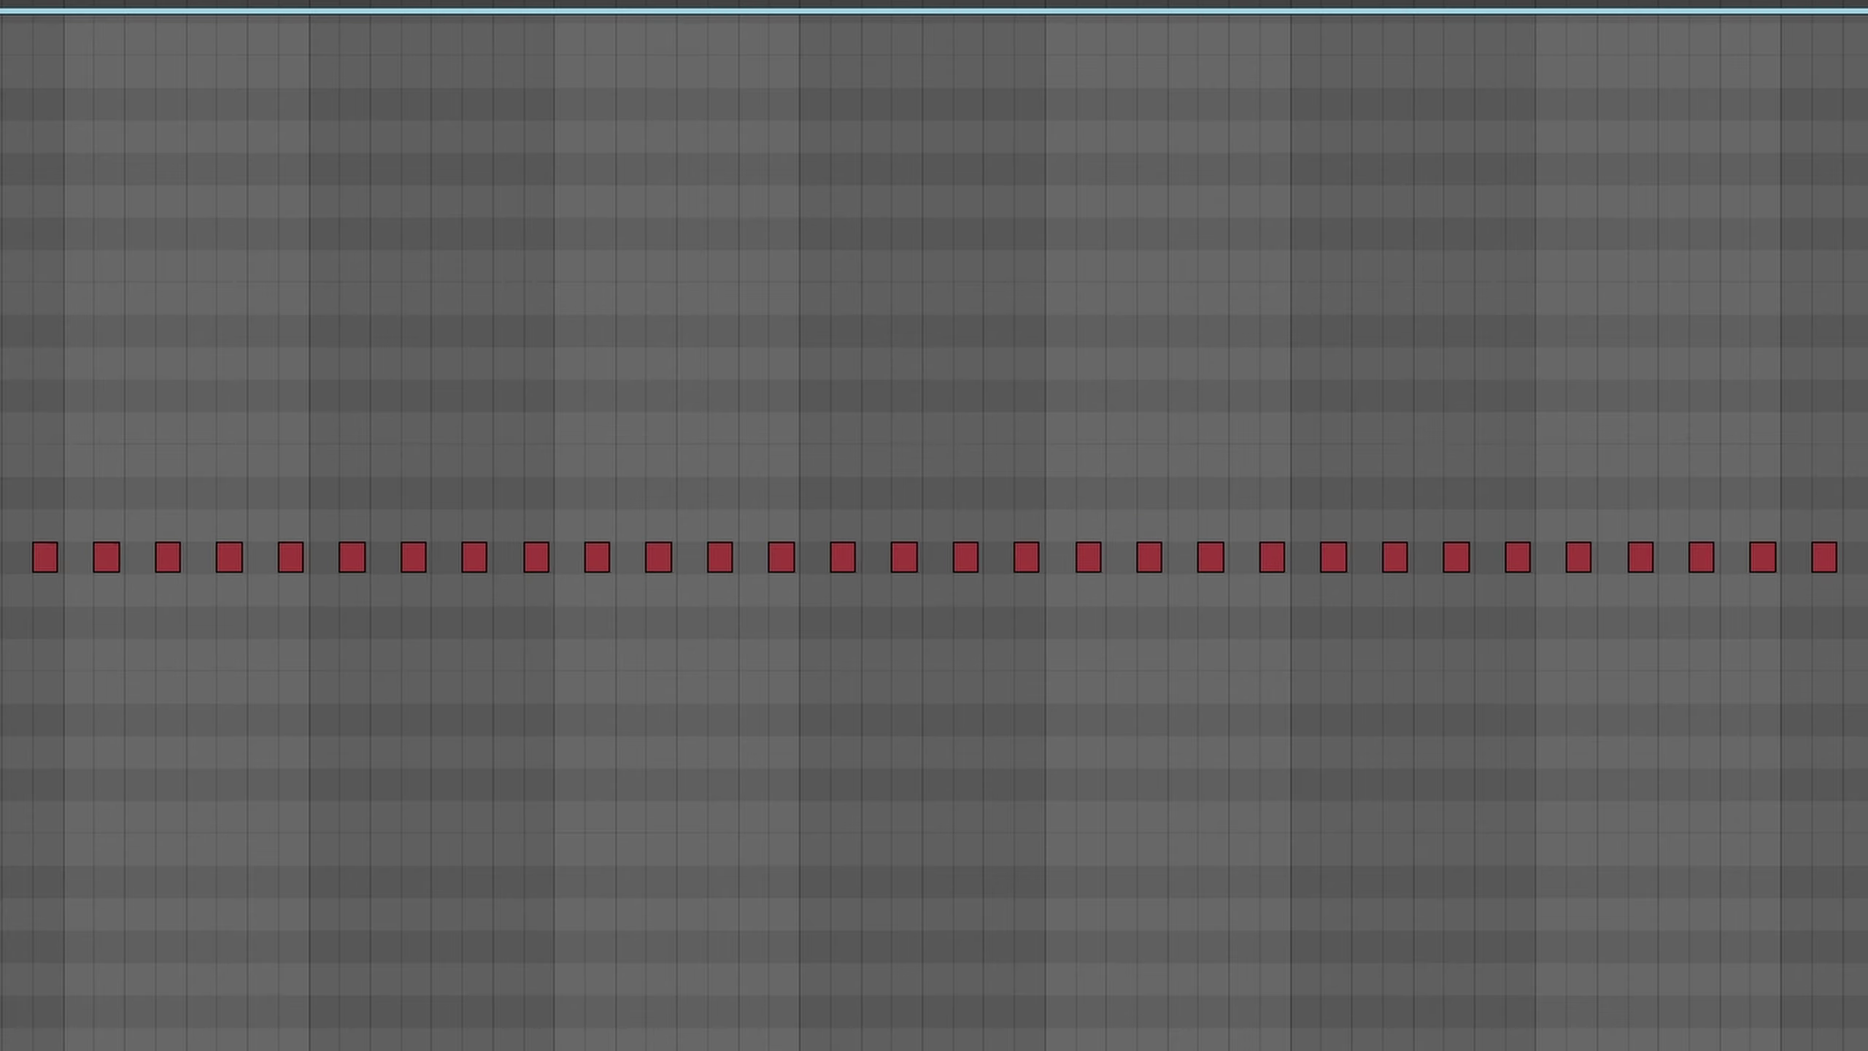
key(shift+Right)
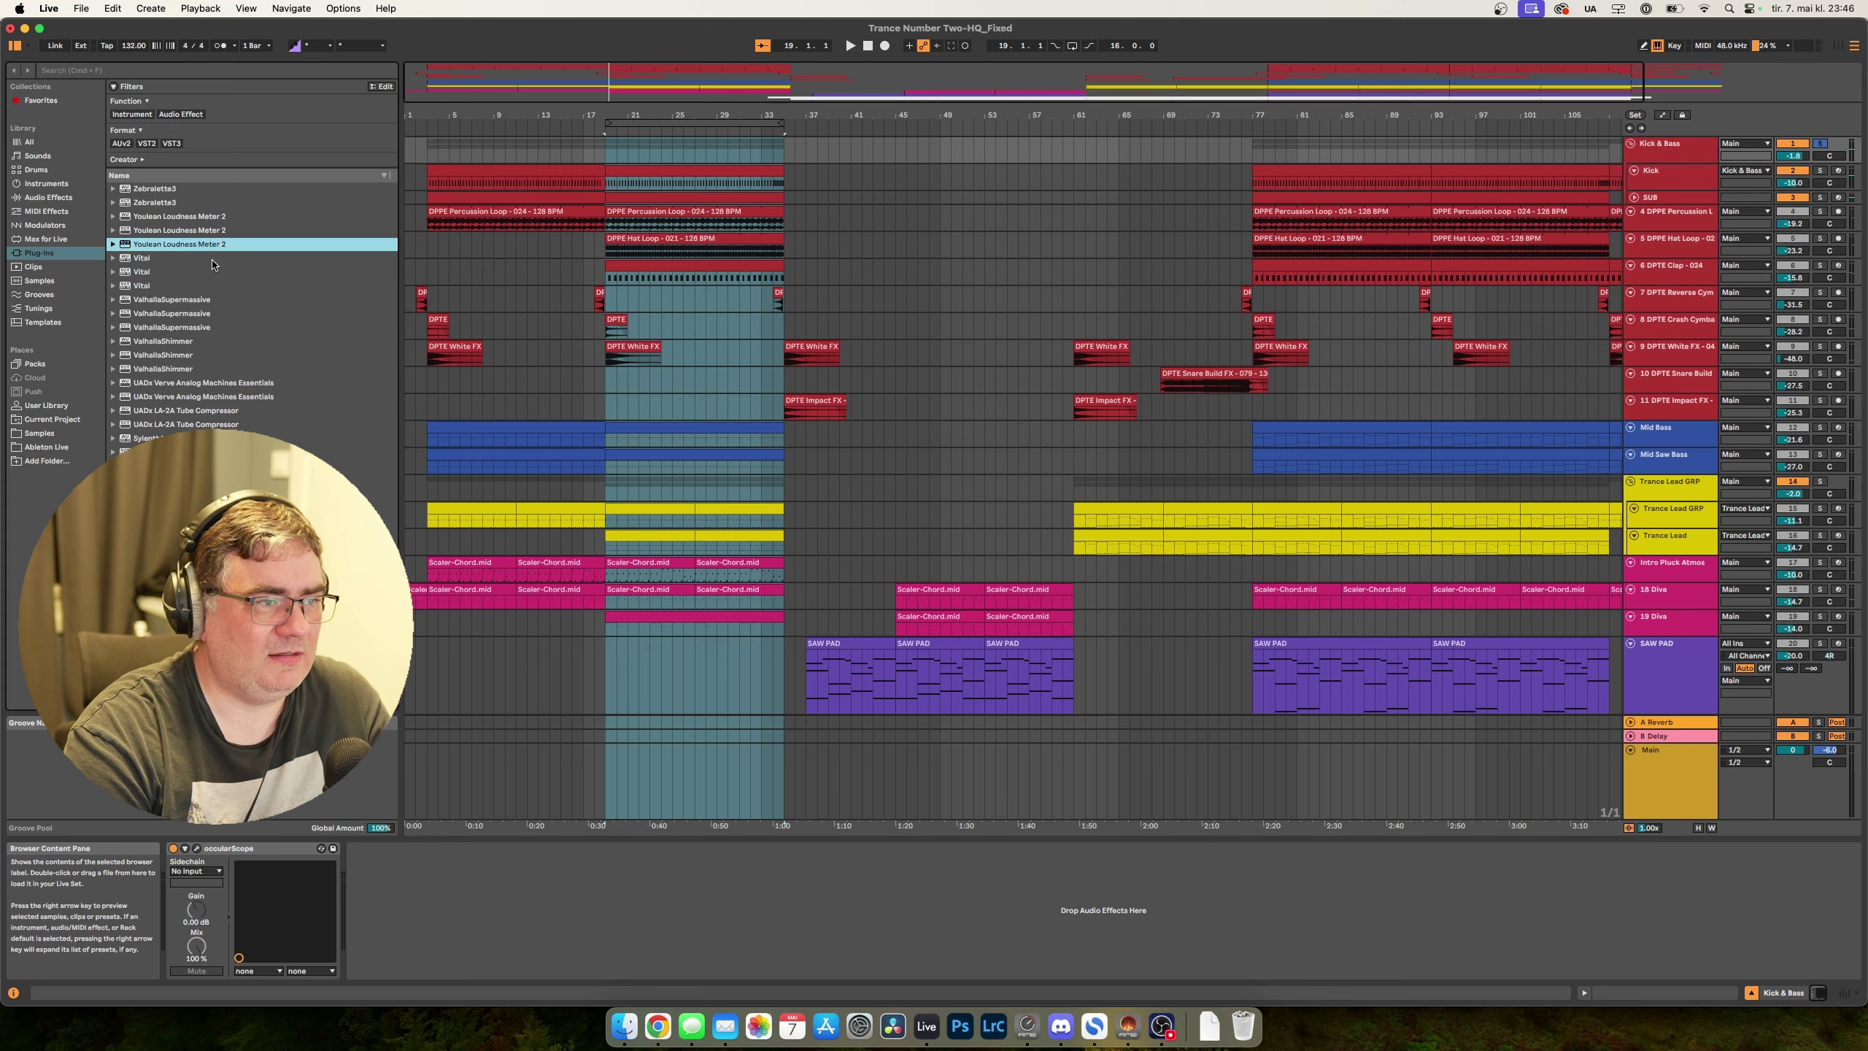
Add the VST3 version of Youlean Loudness Meter 2 to the Kick & Bass group and measure the loop's loudness.
click(172, 143)
click(185, 216)
drag(185, 221, 1682, 150)
key(space)
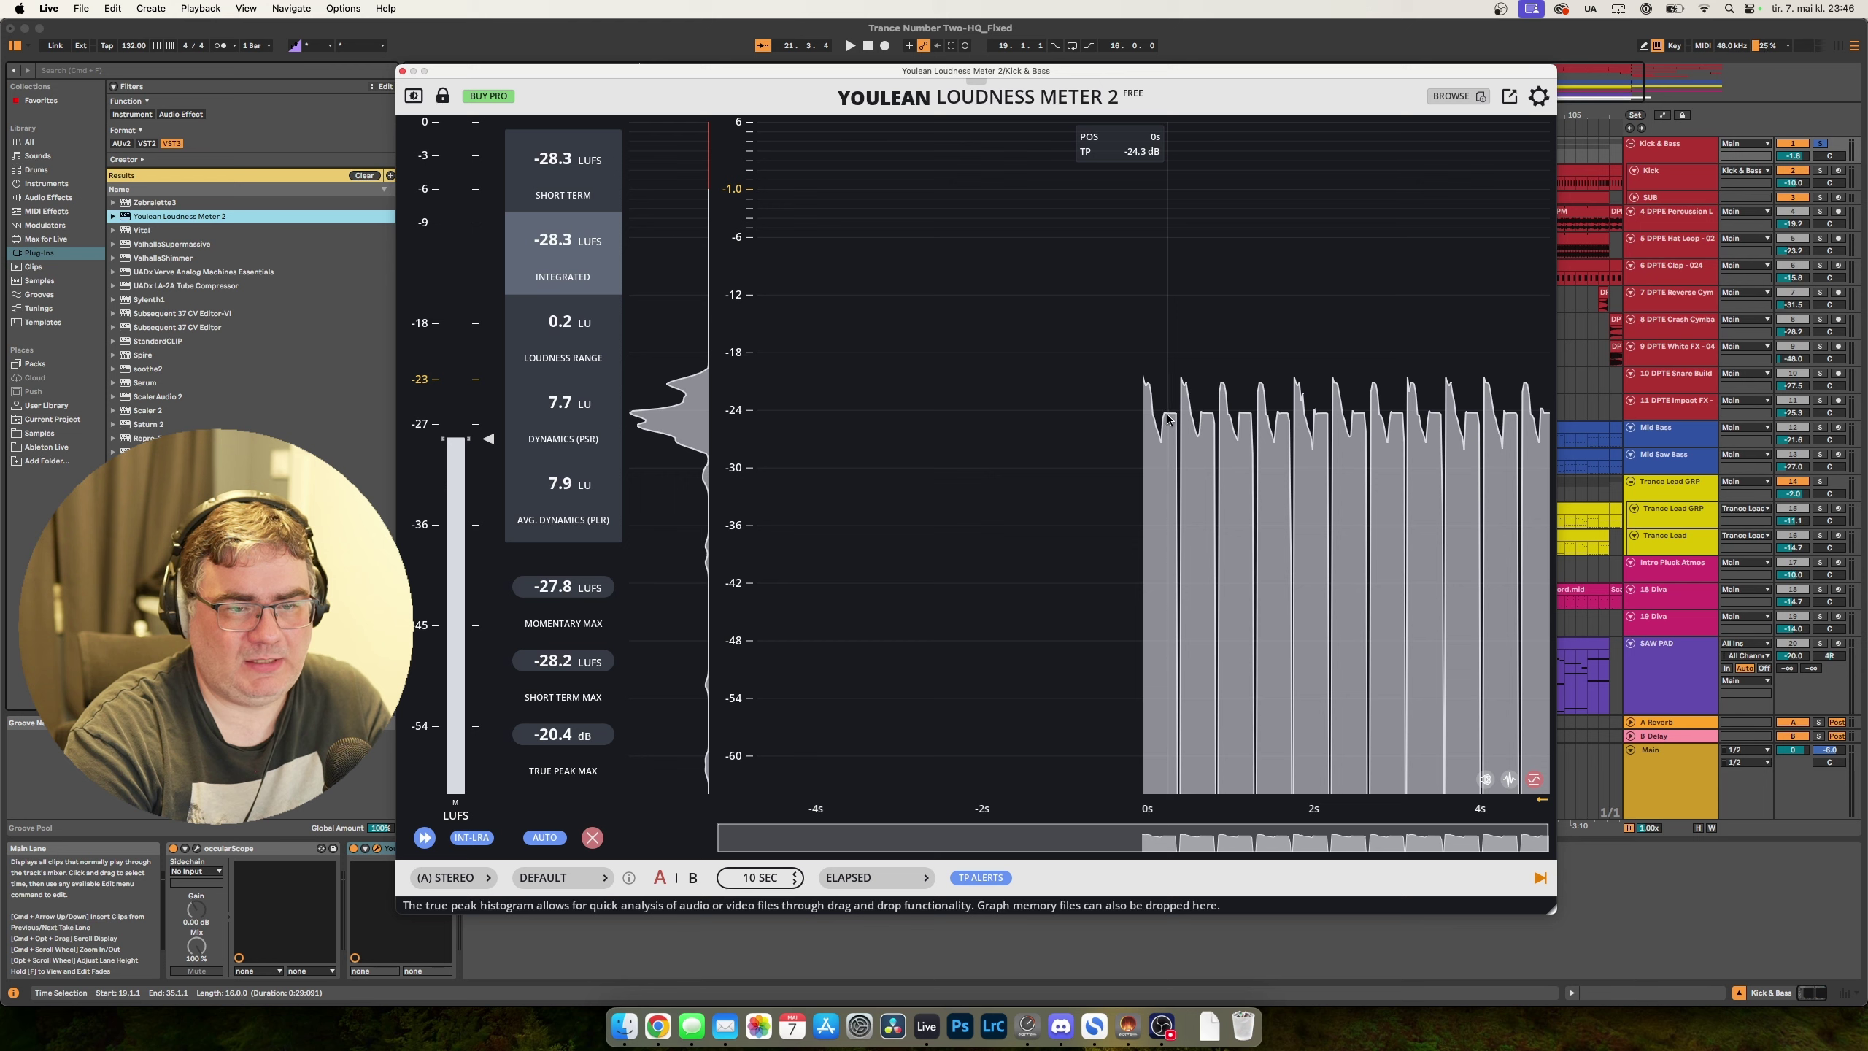
key(space)
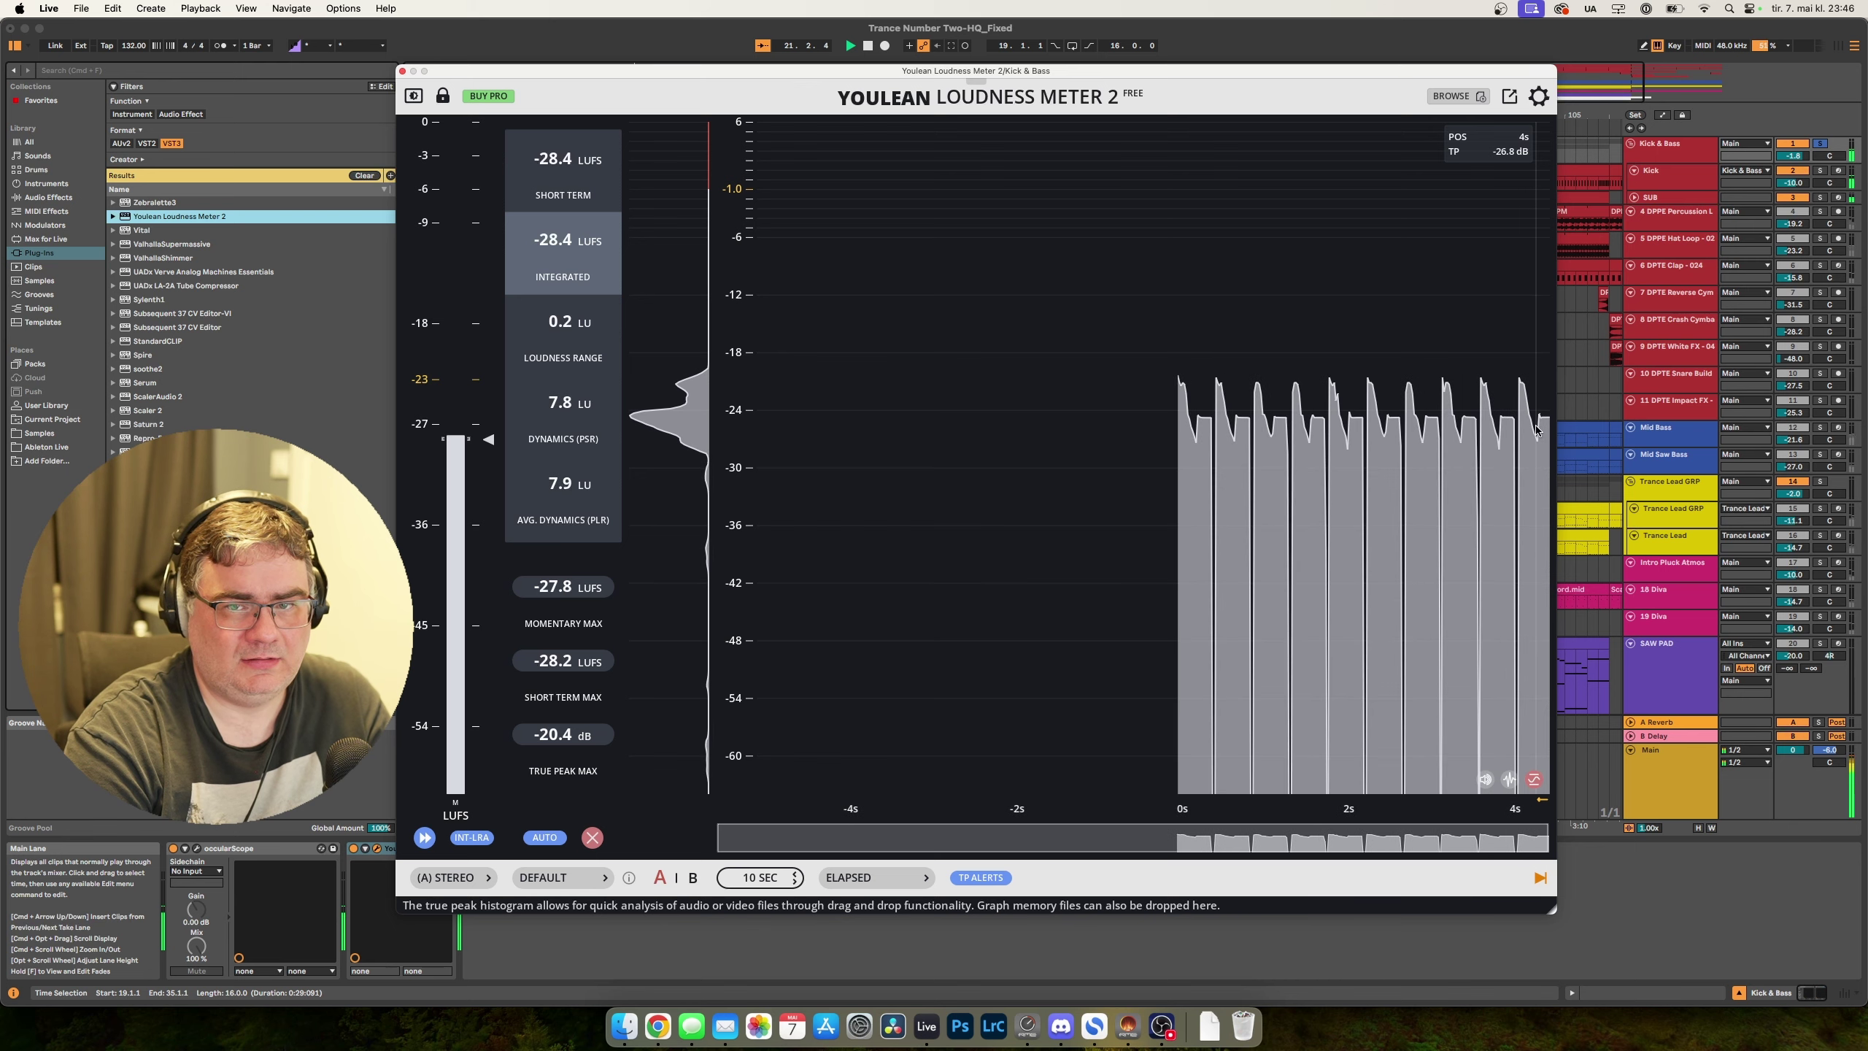
Close the loudness measurement, solo the Mid Bass track together with the Kick & Bass group and audition the combination.
key(space)
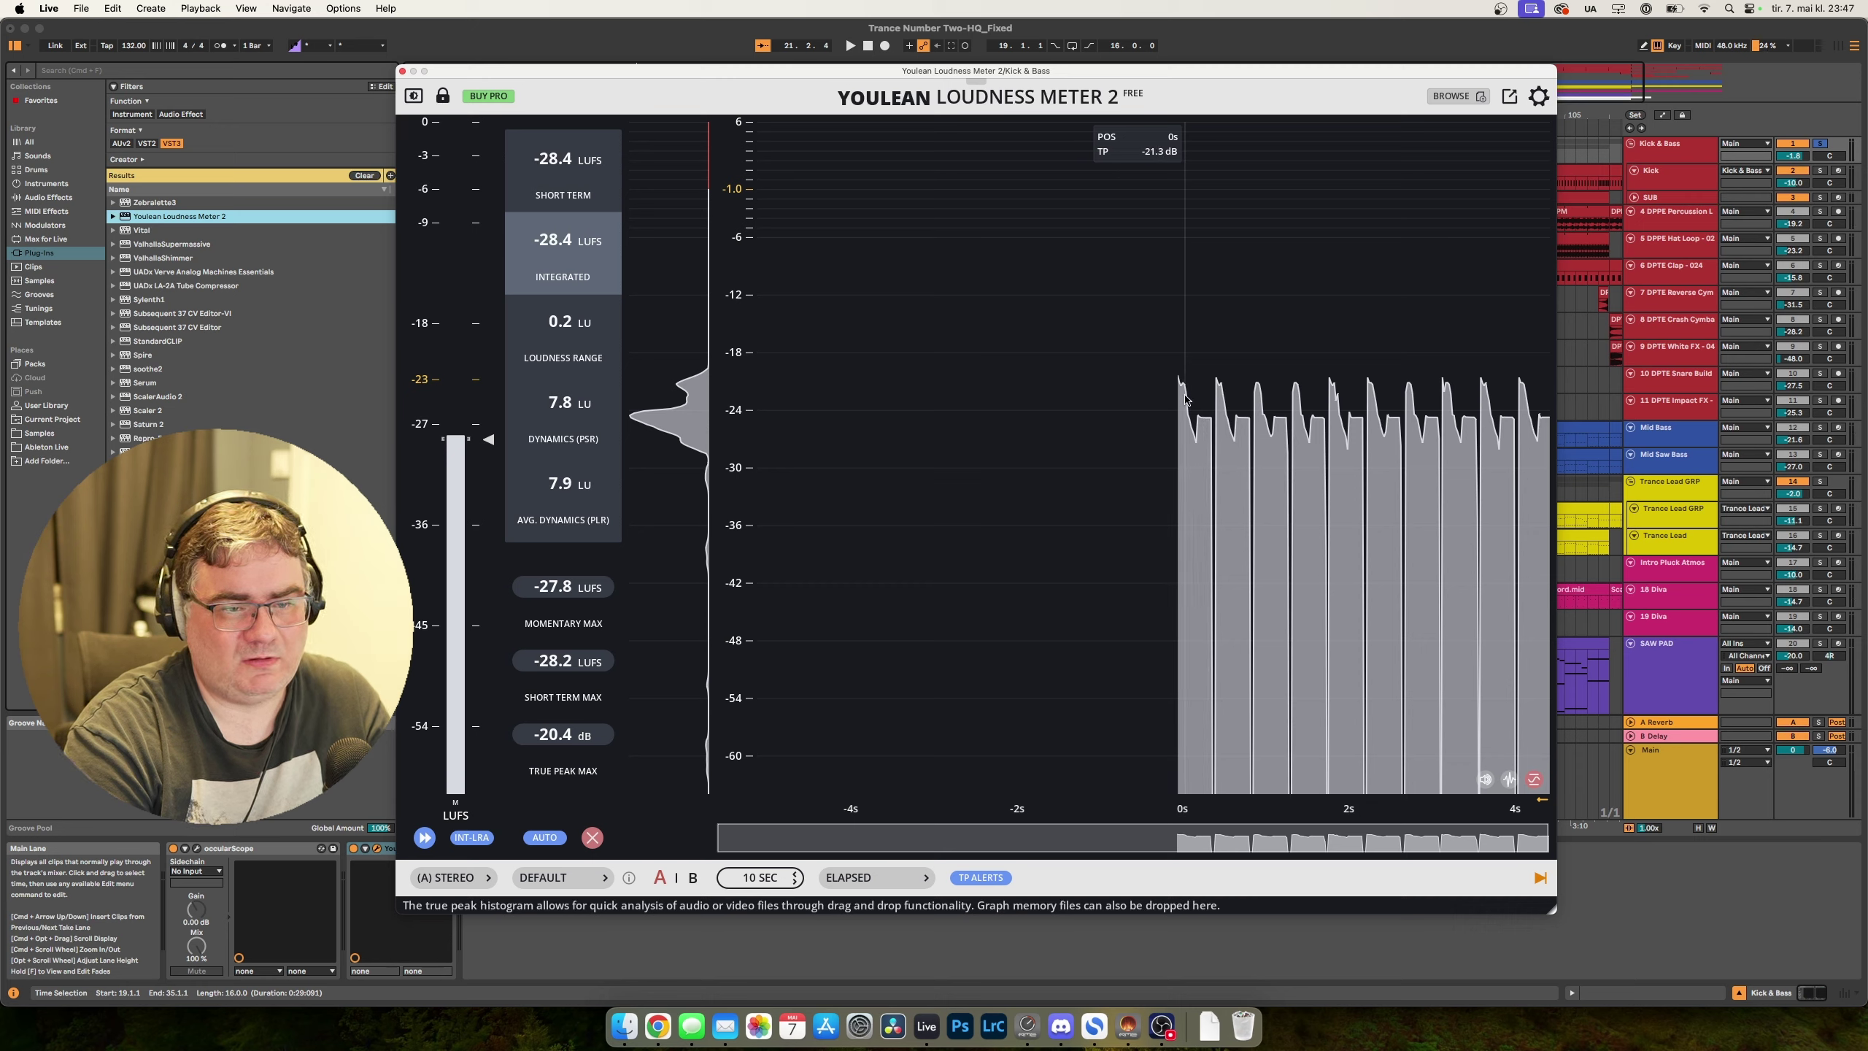
key(space)
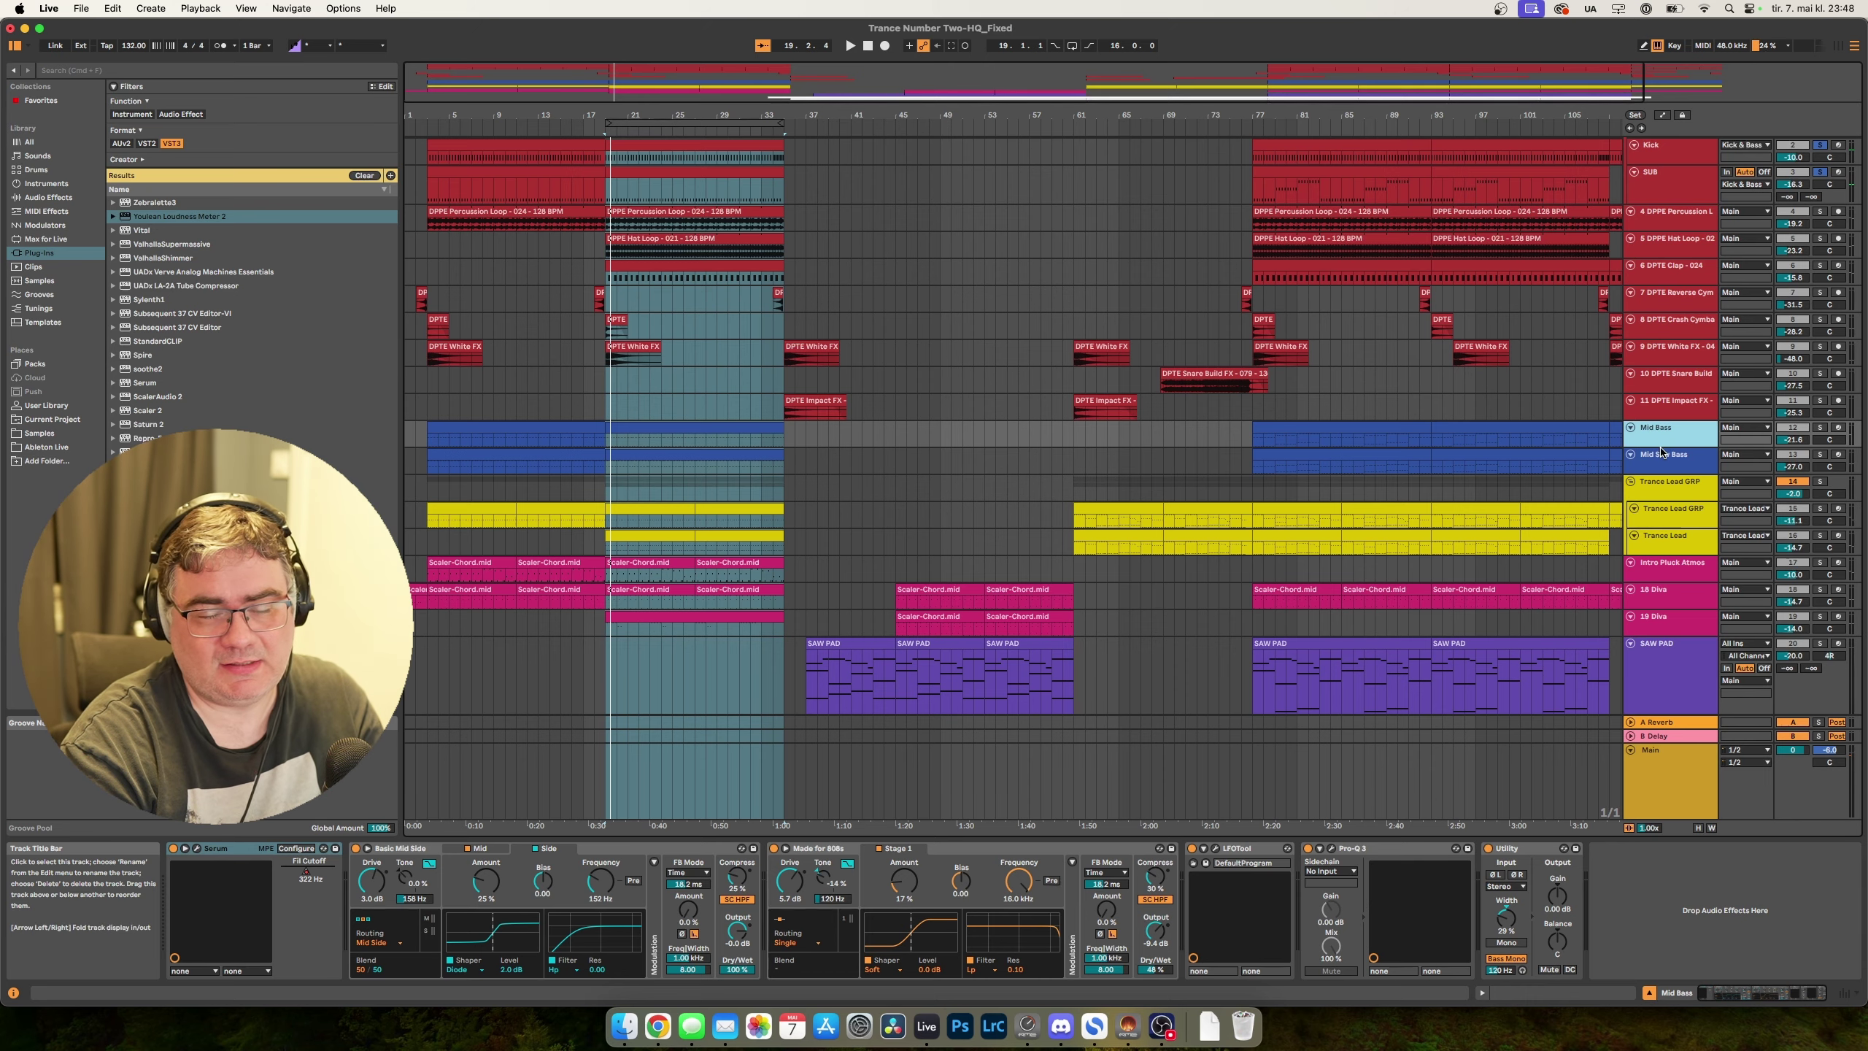
click(1668, 468)
click(1664, 443)
click(1662, 469)
click(1663, 443)
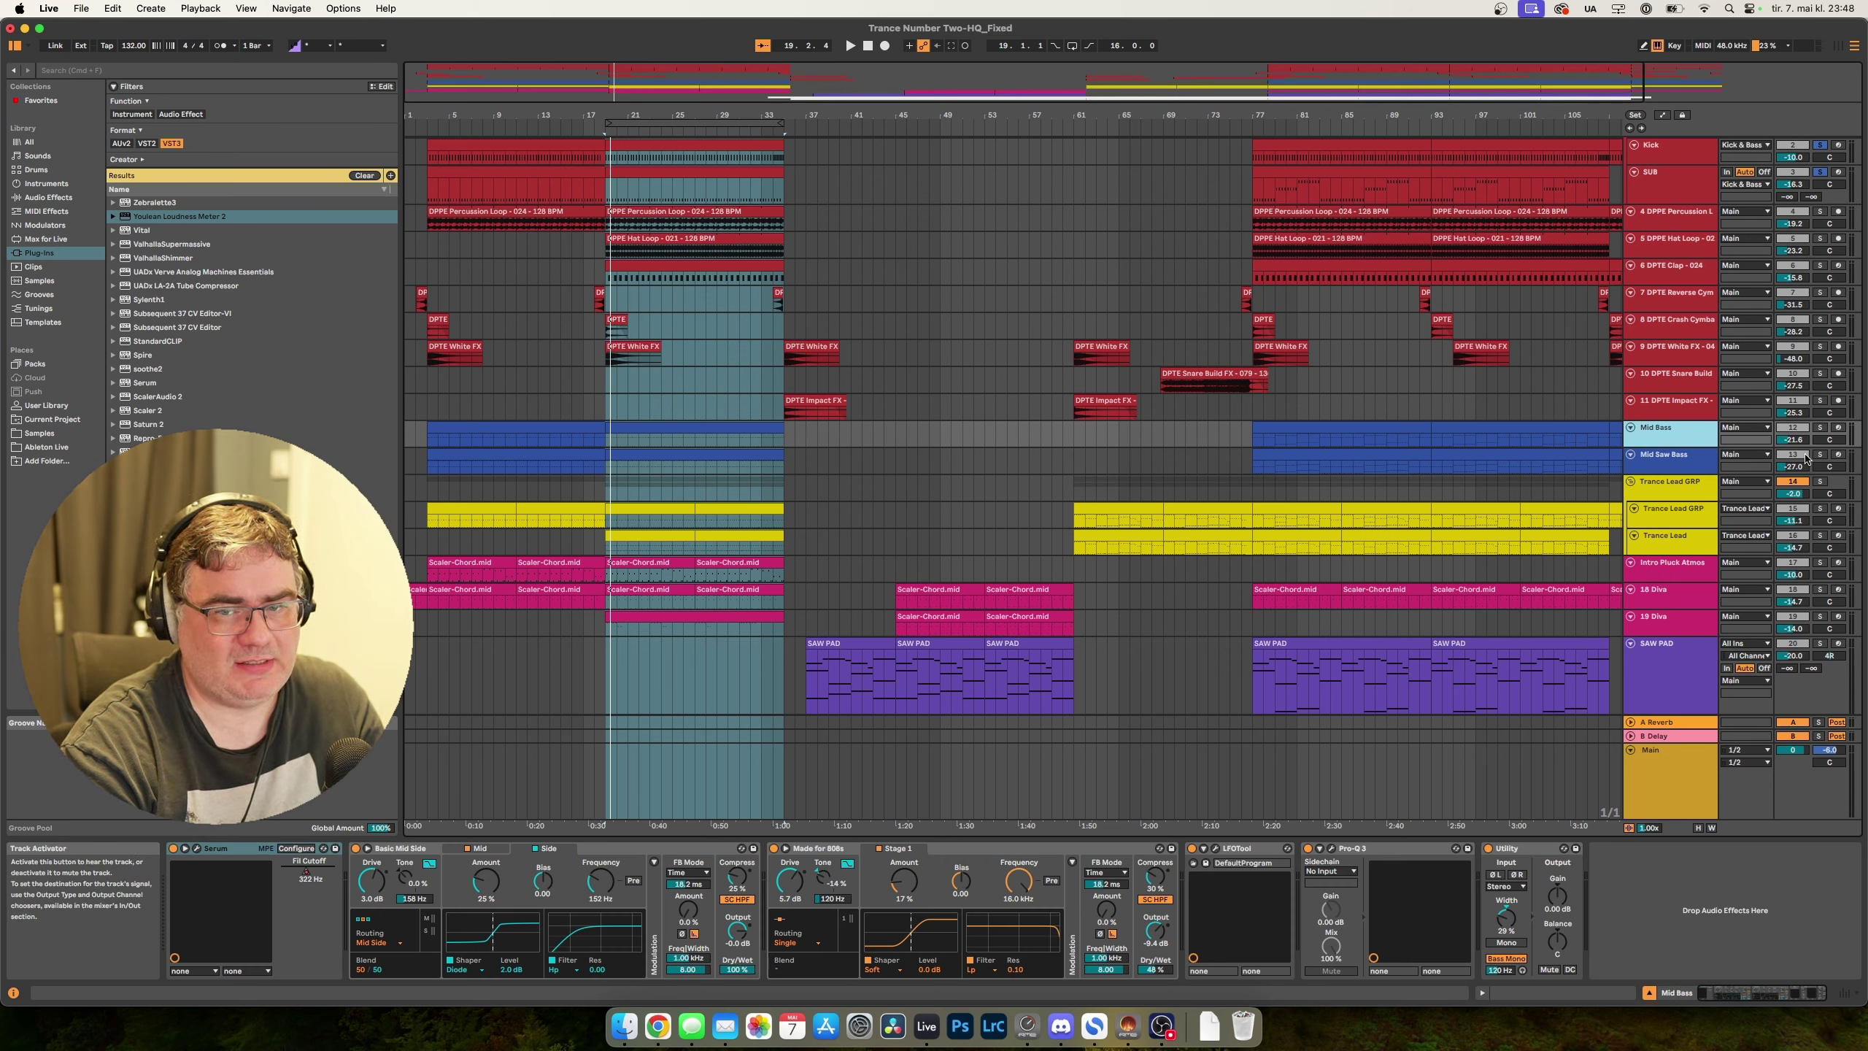
super+click(1819, 427)
key(space)
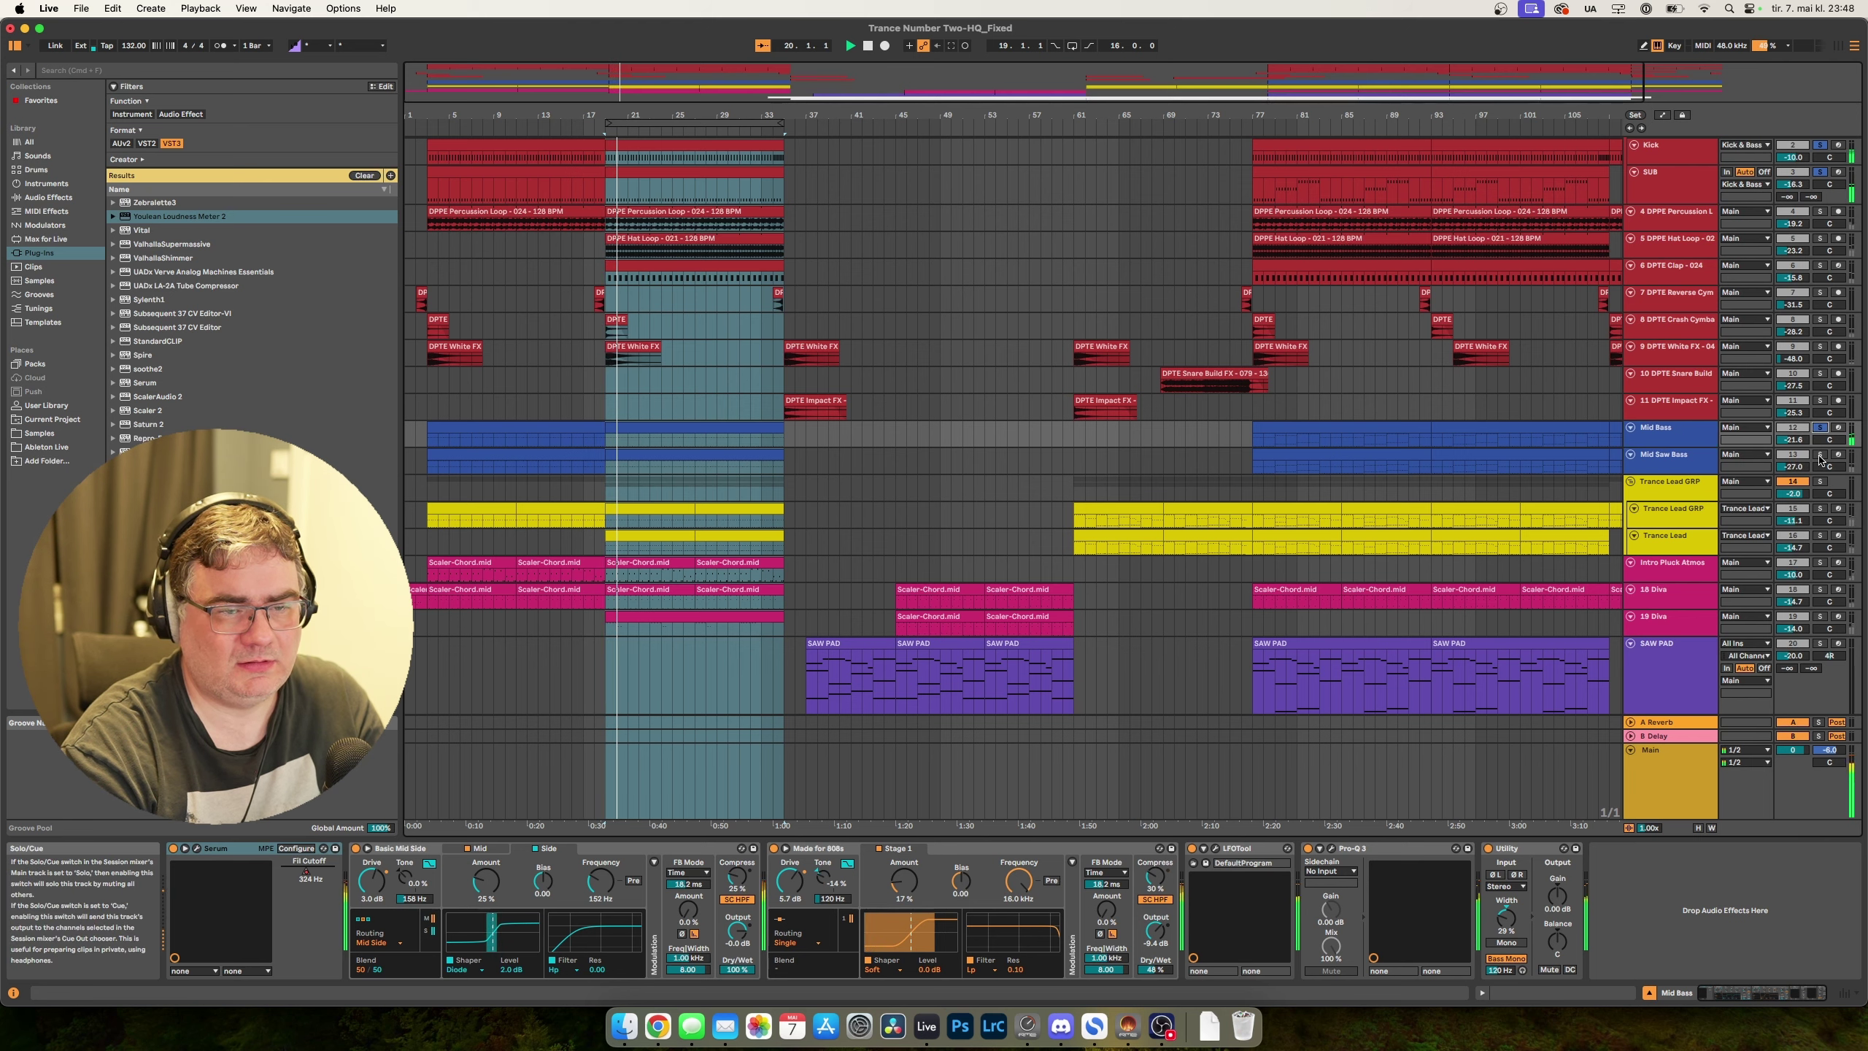
key(space)
Open the Mid Bass MIDI clip and examine its repeating G#0 and G#1 note rows by selecting each row.
click(632, 429)
double_click(633, 429)
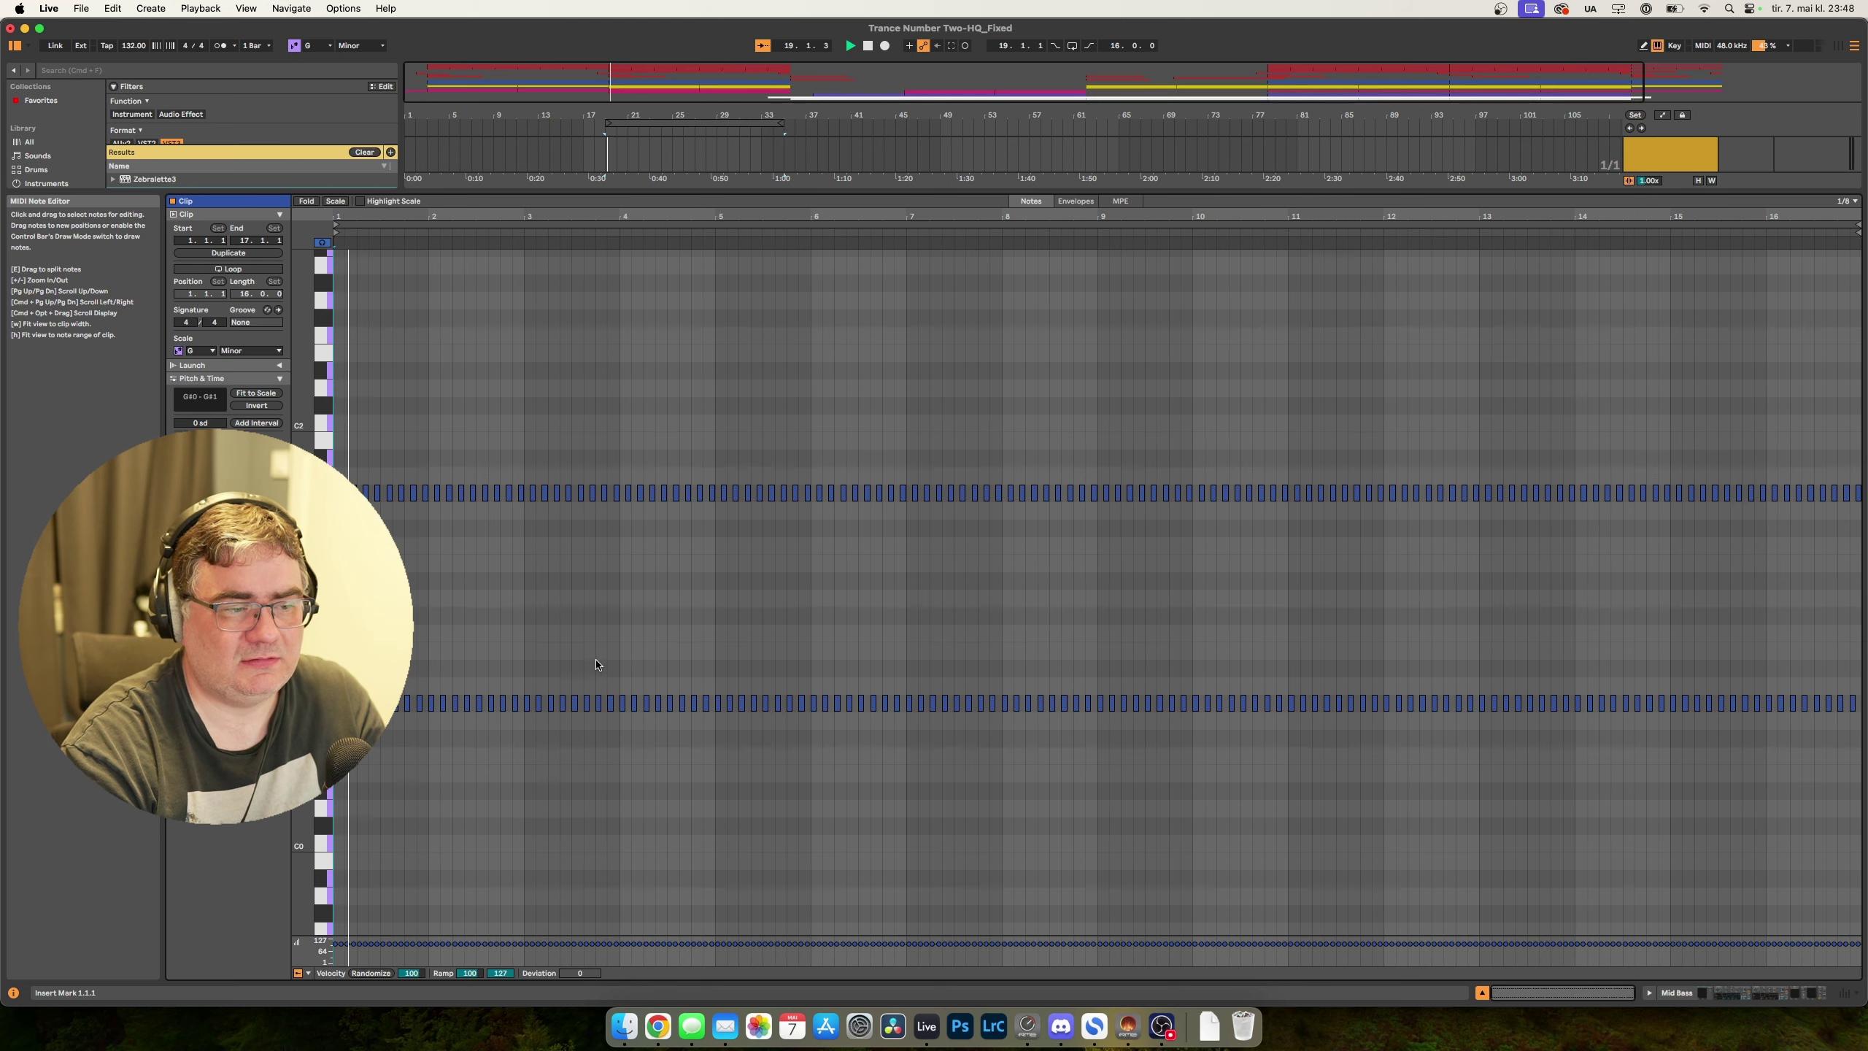
key(space)
click(321, 703)
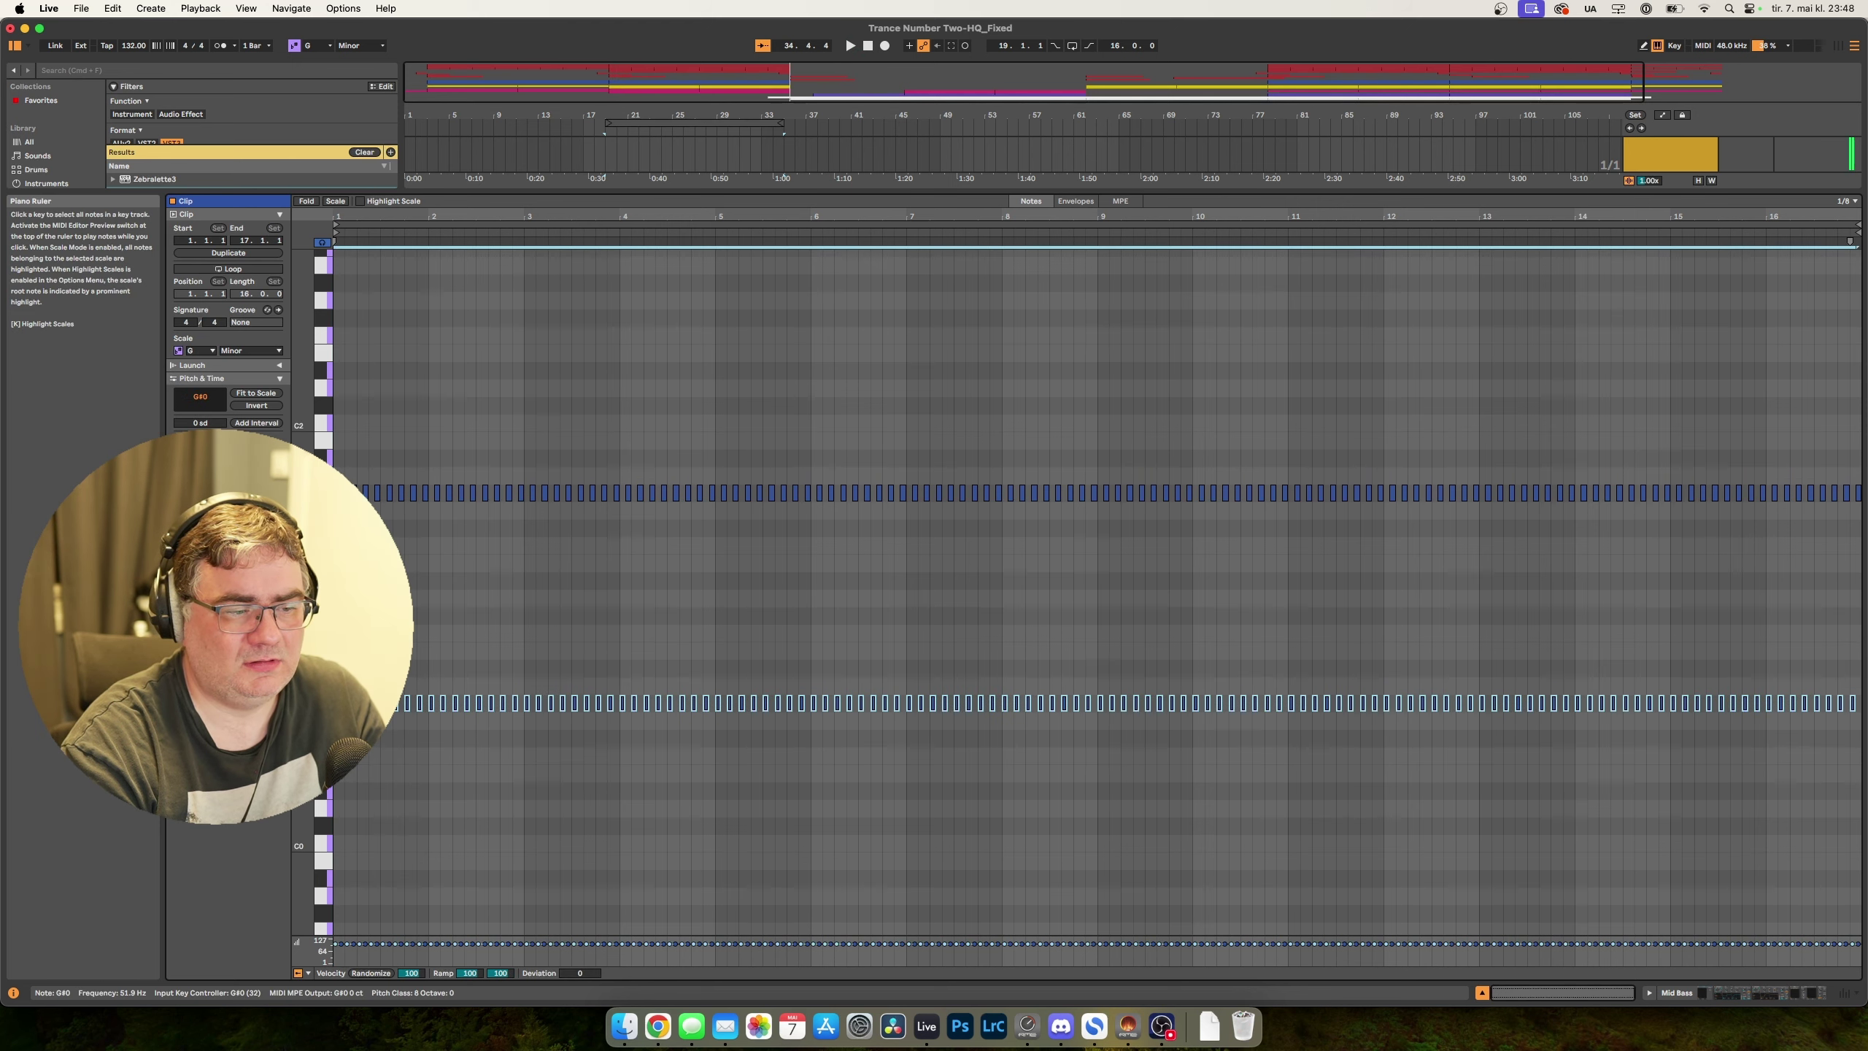
click(322, 493)
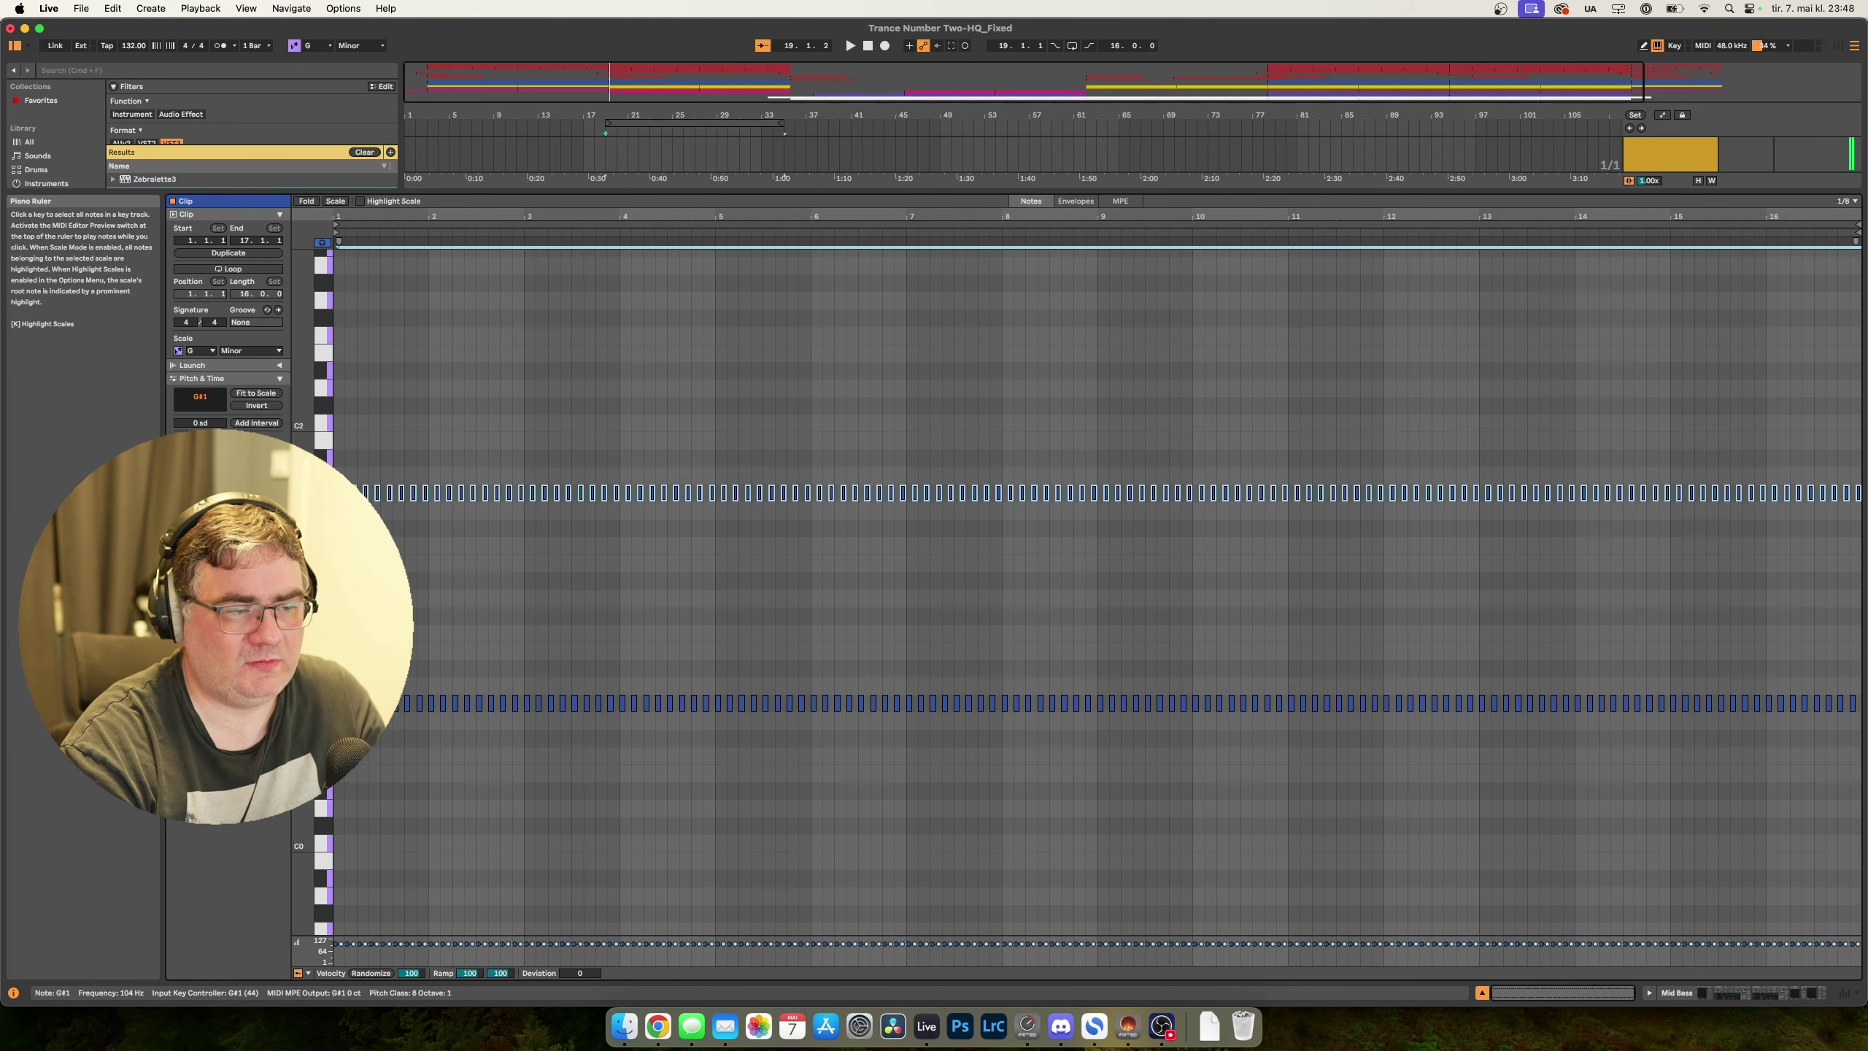
click(1762, 992)
Add the Mid Saw Bass track to the soloed tracks and audition it with the kick, sub and Mid Bass.
click(1822, 475)
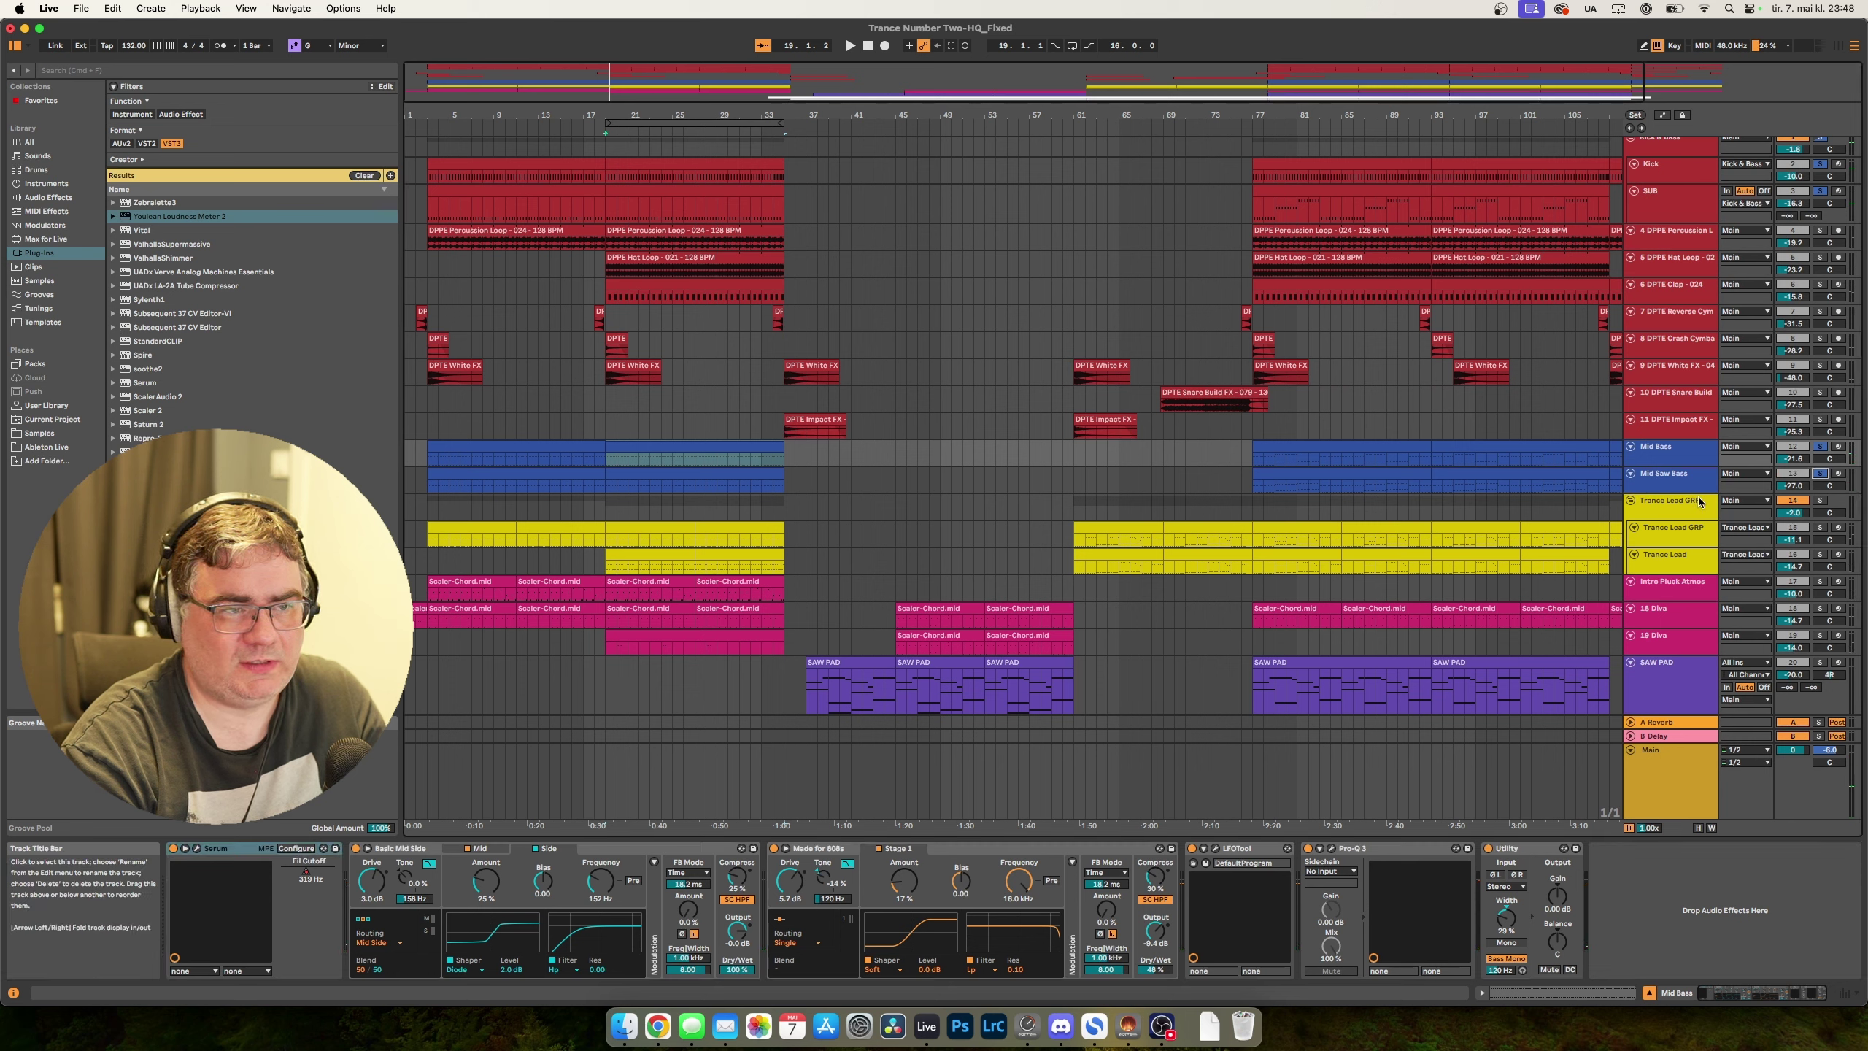
key(space)
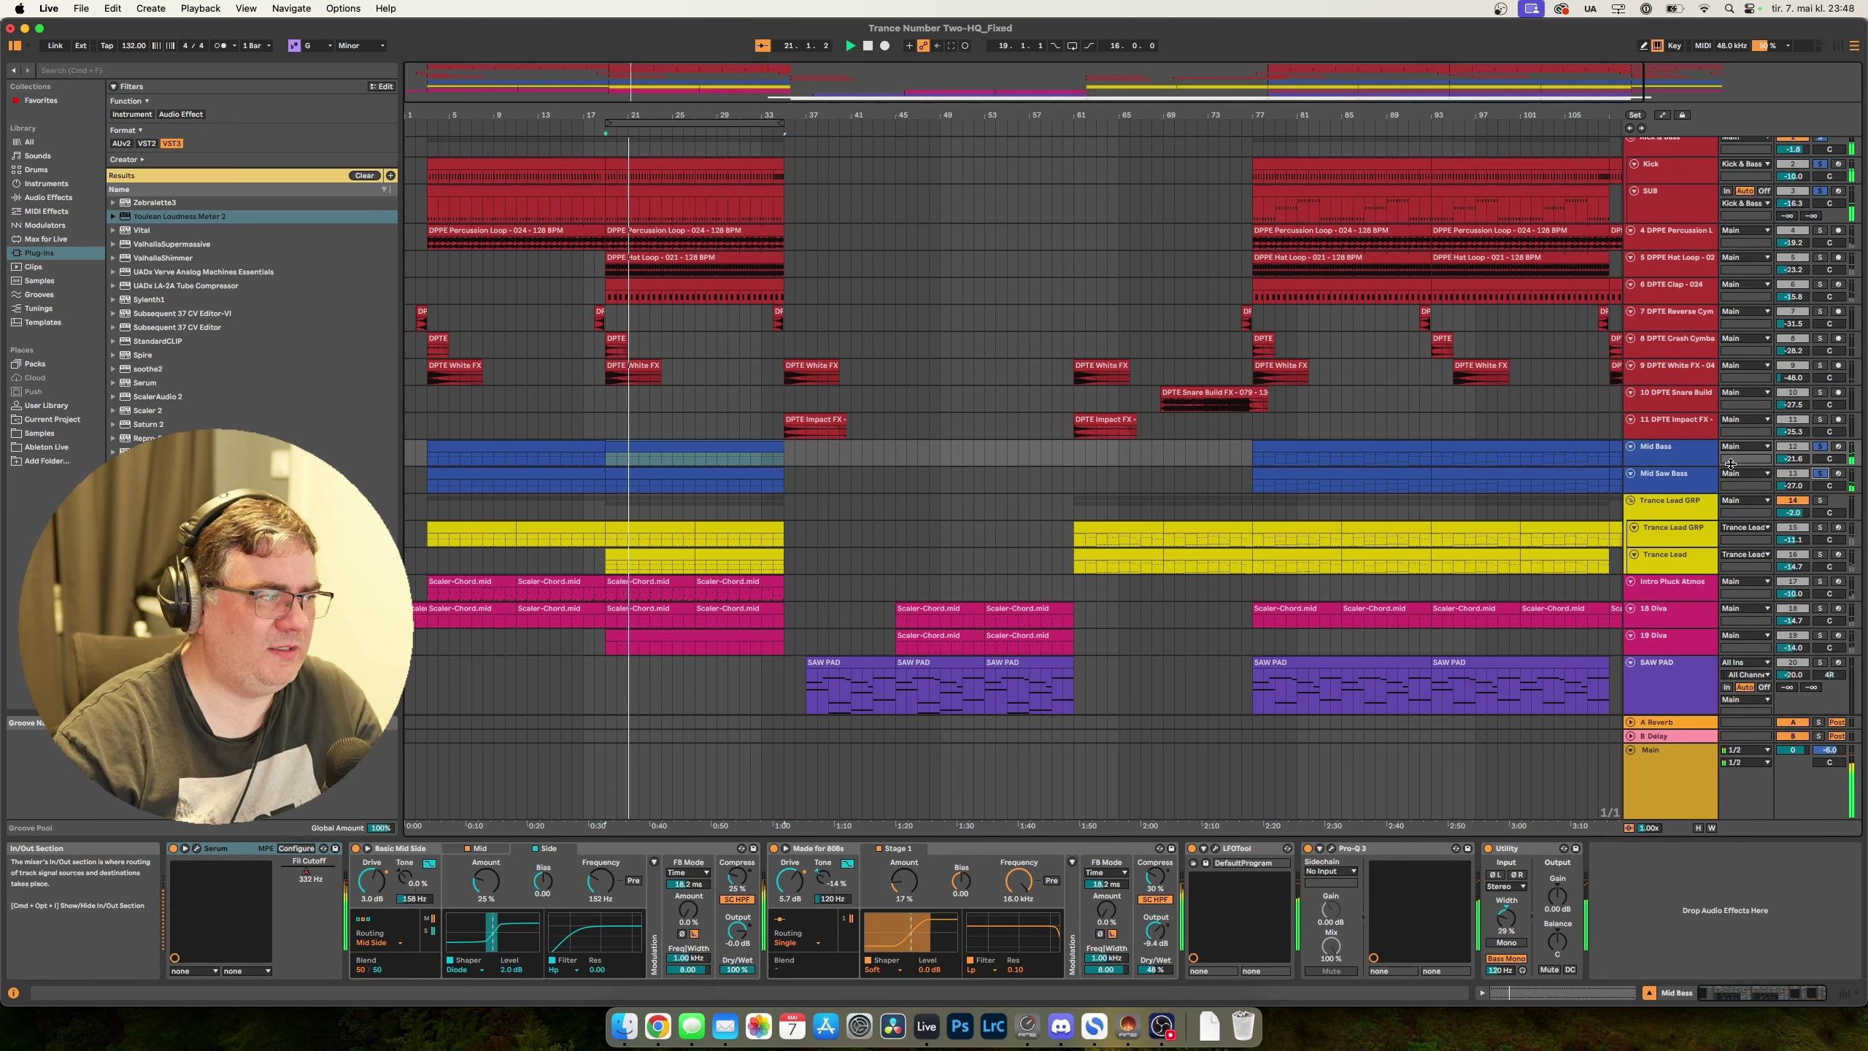
key(space)
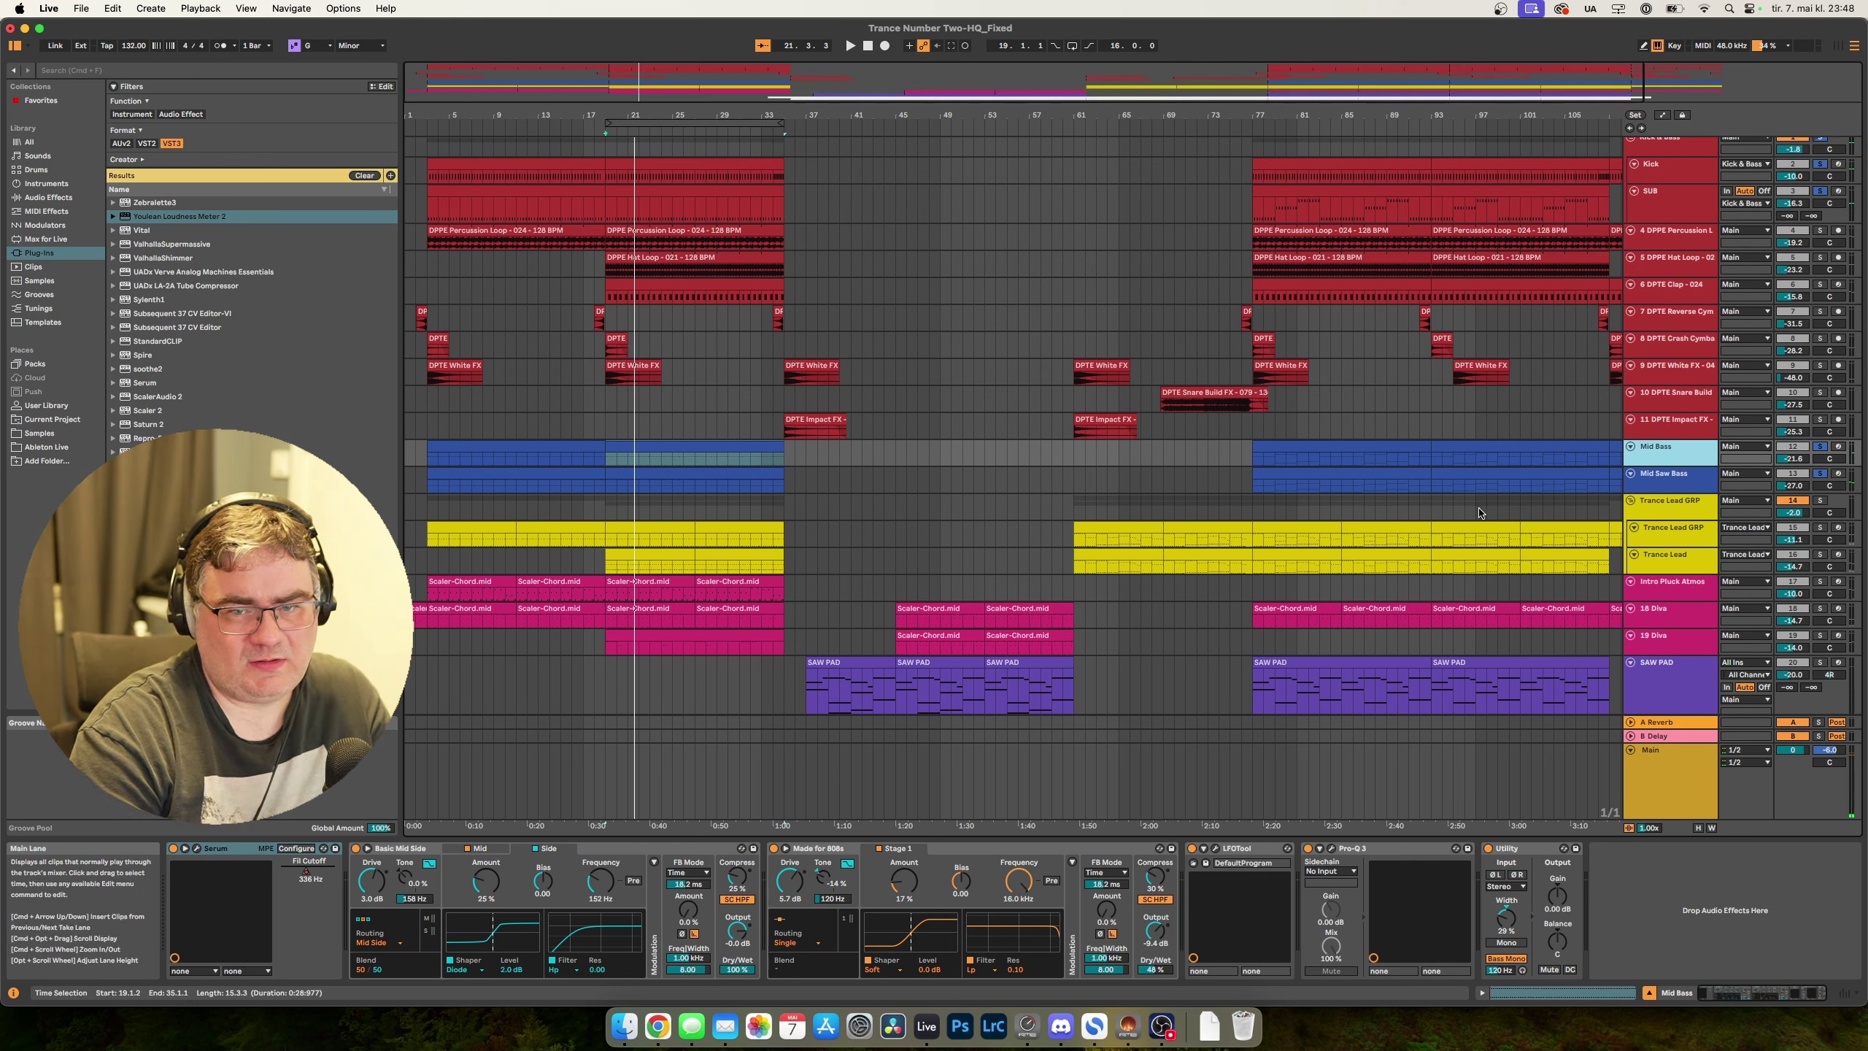
Open the Serum instrument on the Mid Bass track and examine its oscillator, filter and envelope settings.
click(197, 851)
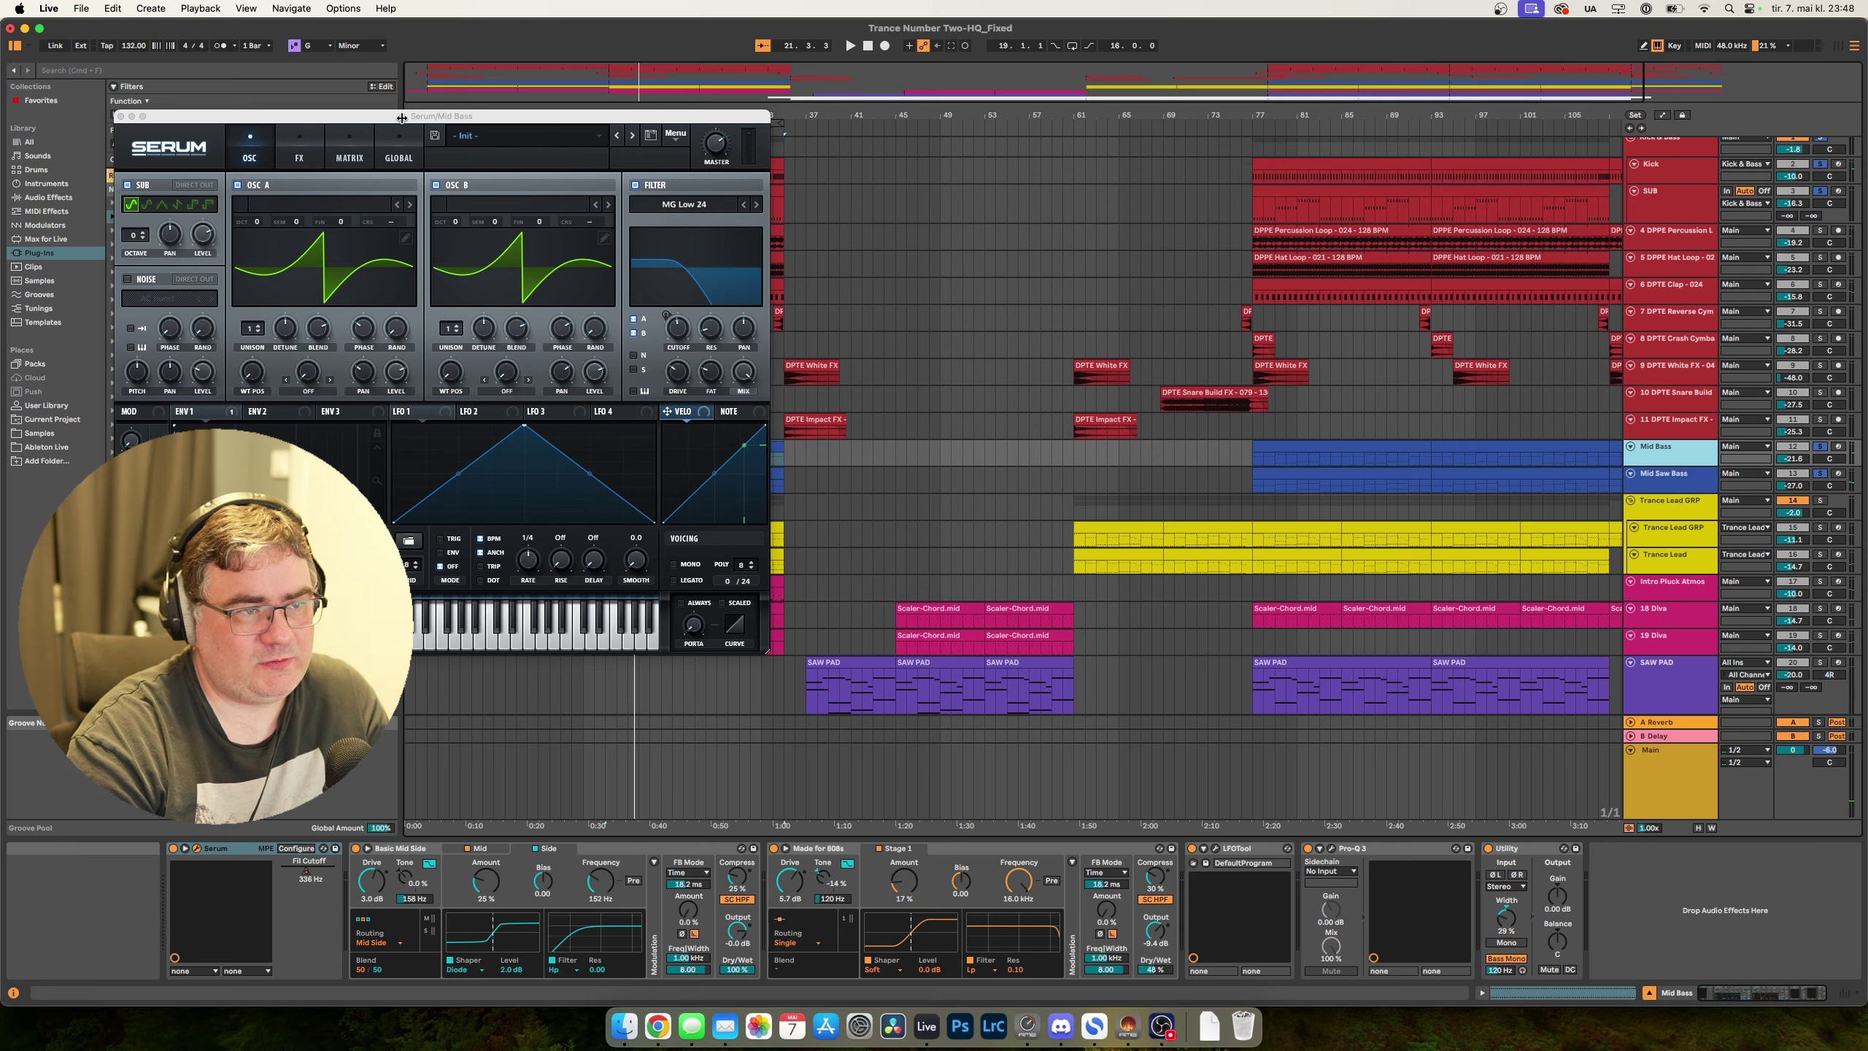
drag(401, 118, 1143, 204)
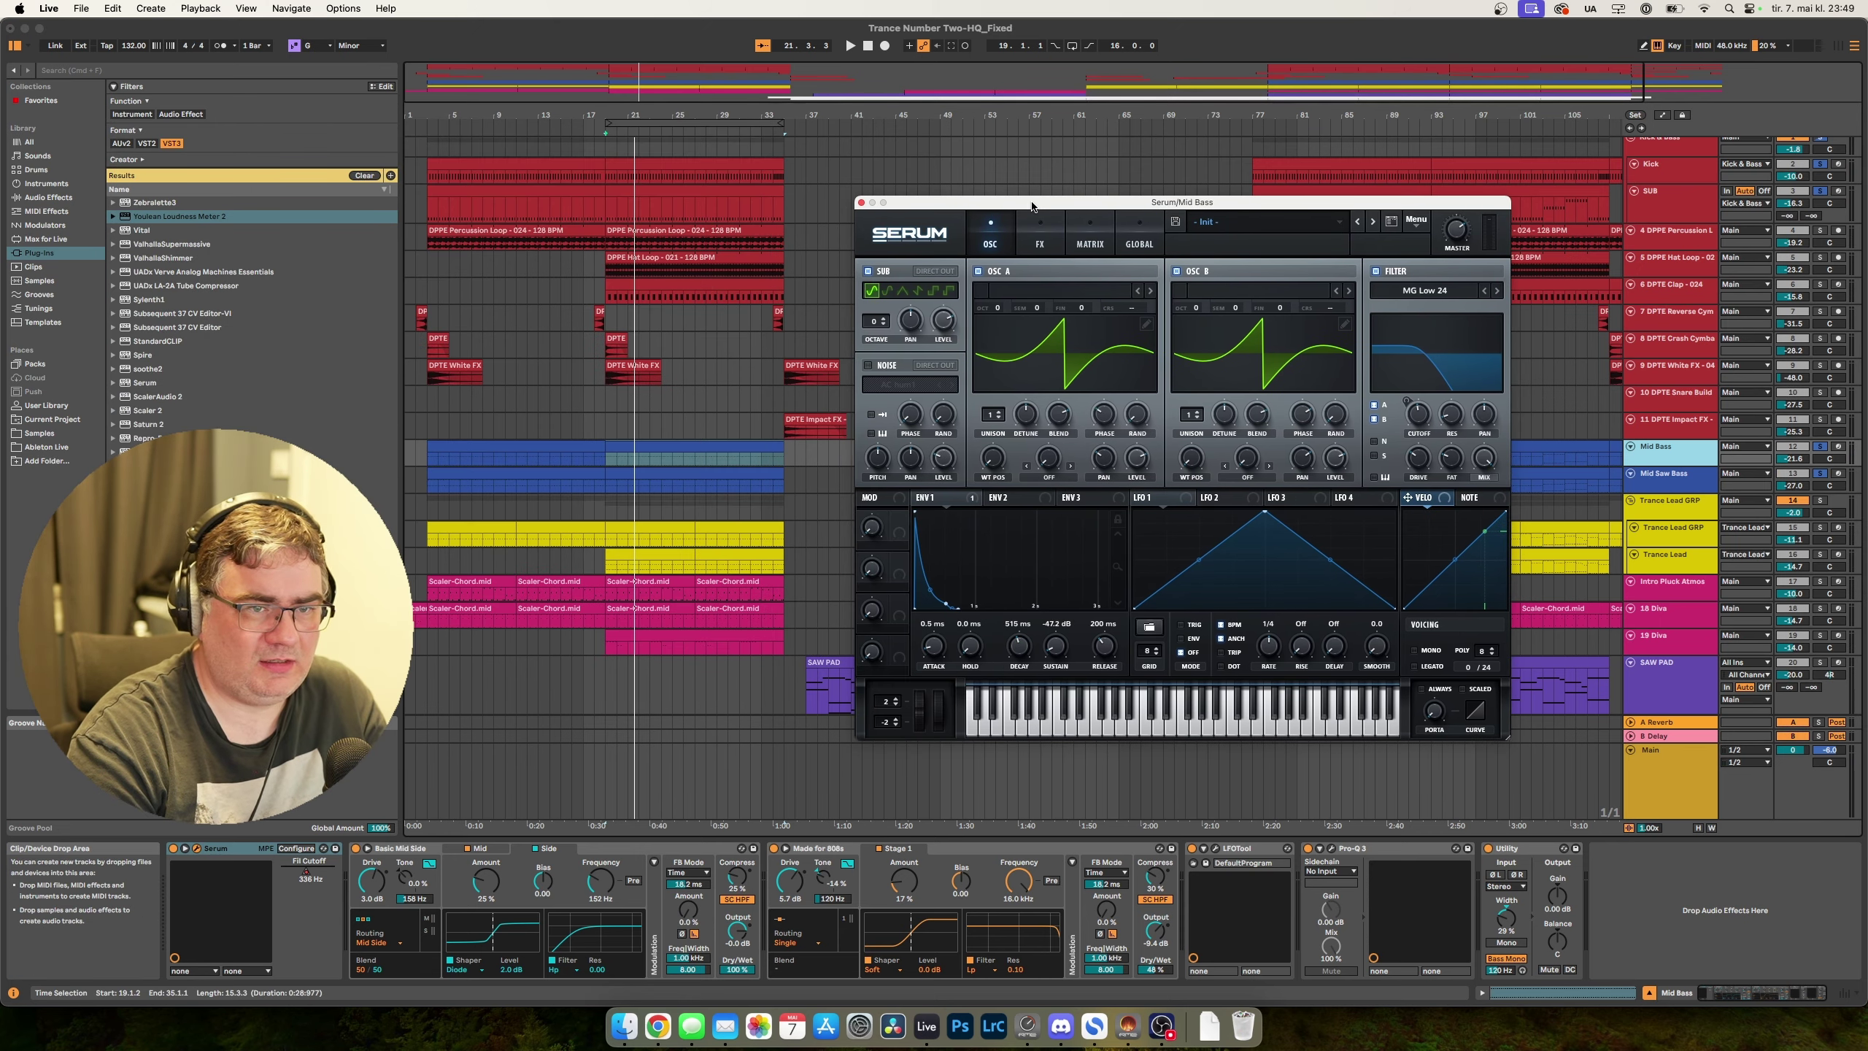
drag(1032, 207, 911, 173)
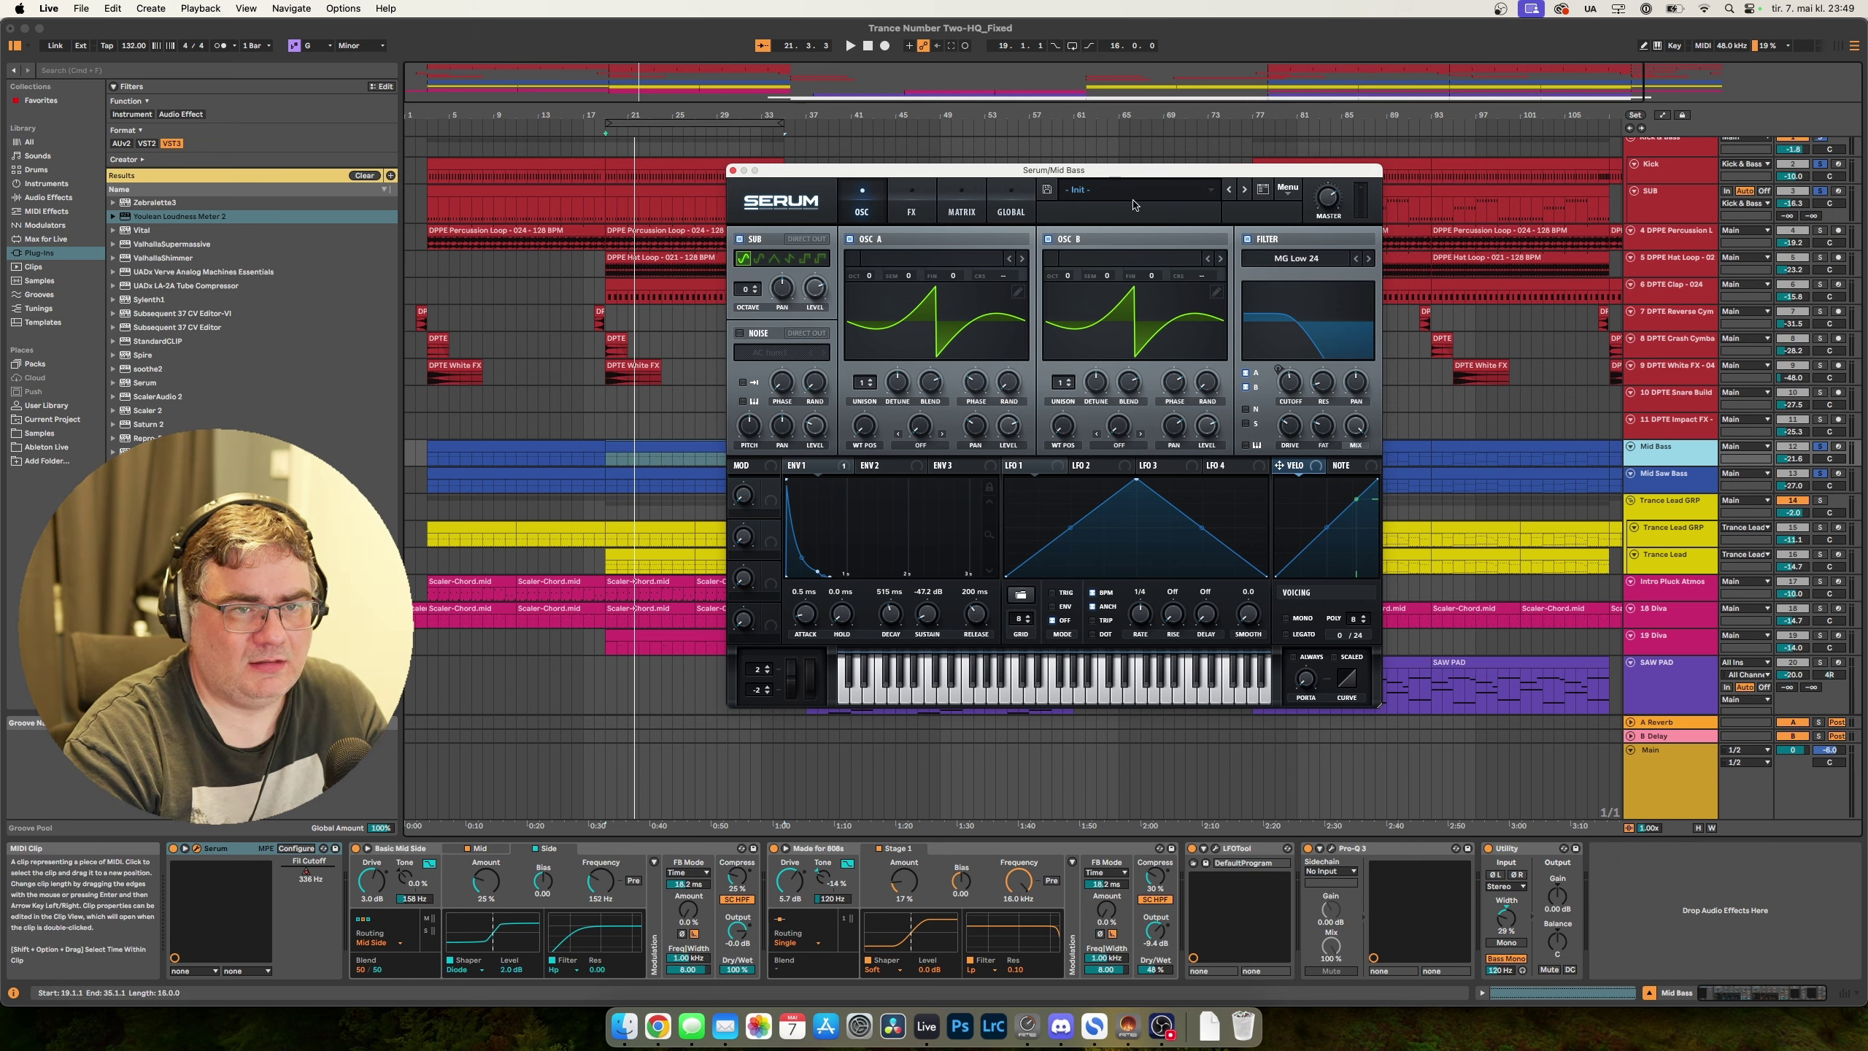
Solo only the Mid Bass track and audition it with all its audio effects bypassed and with them re-enabled.
key(space)
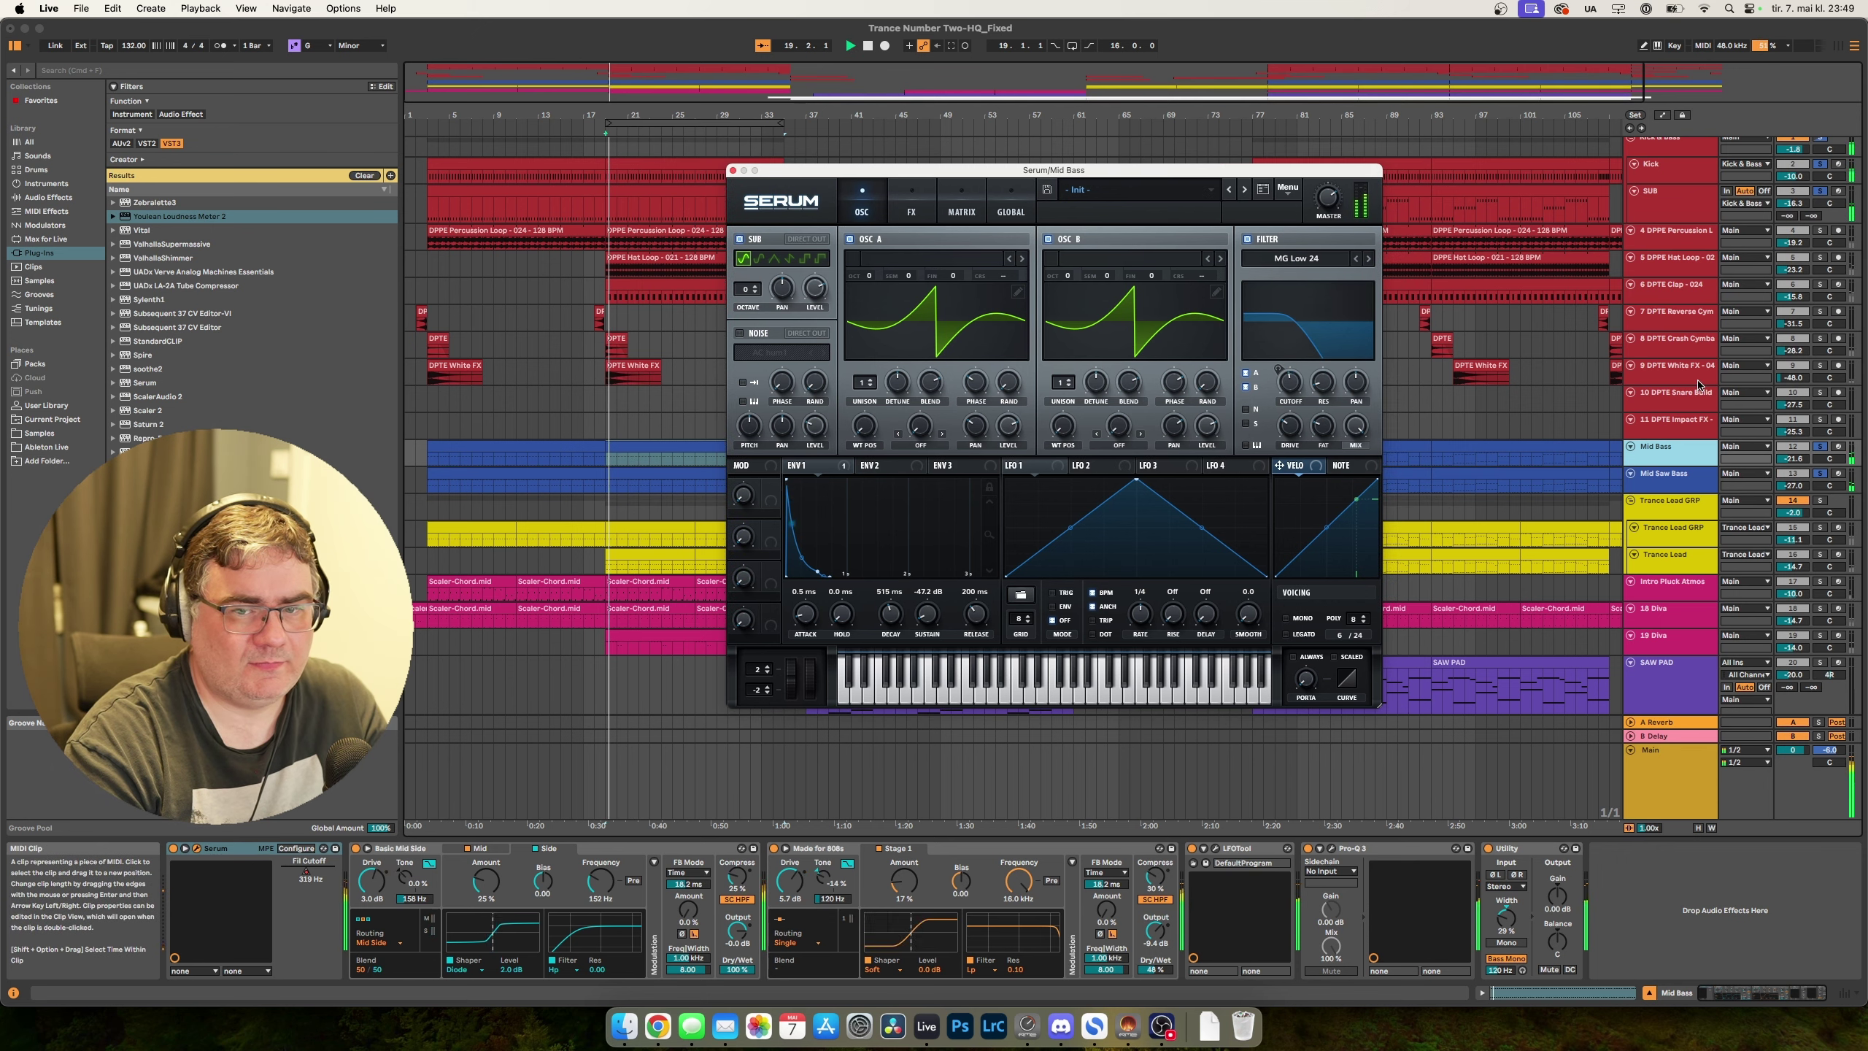
click(1818, 447)
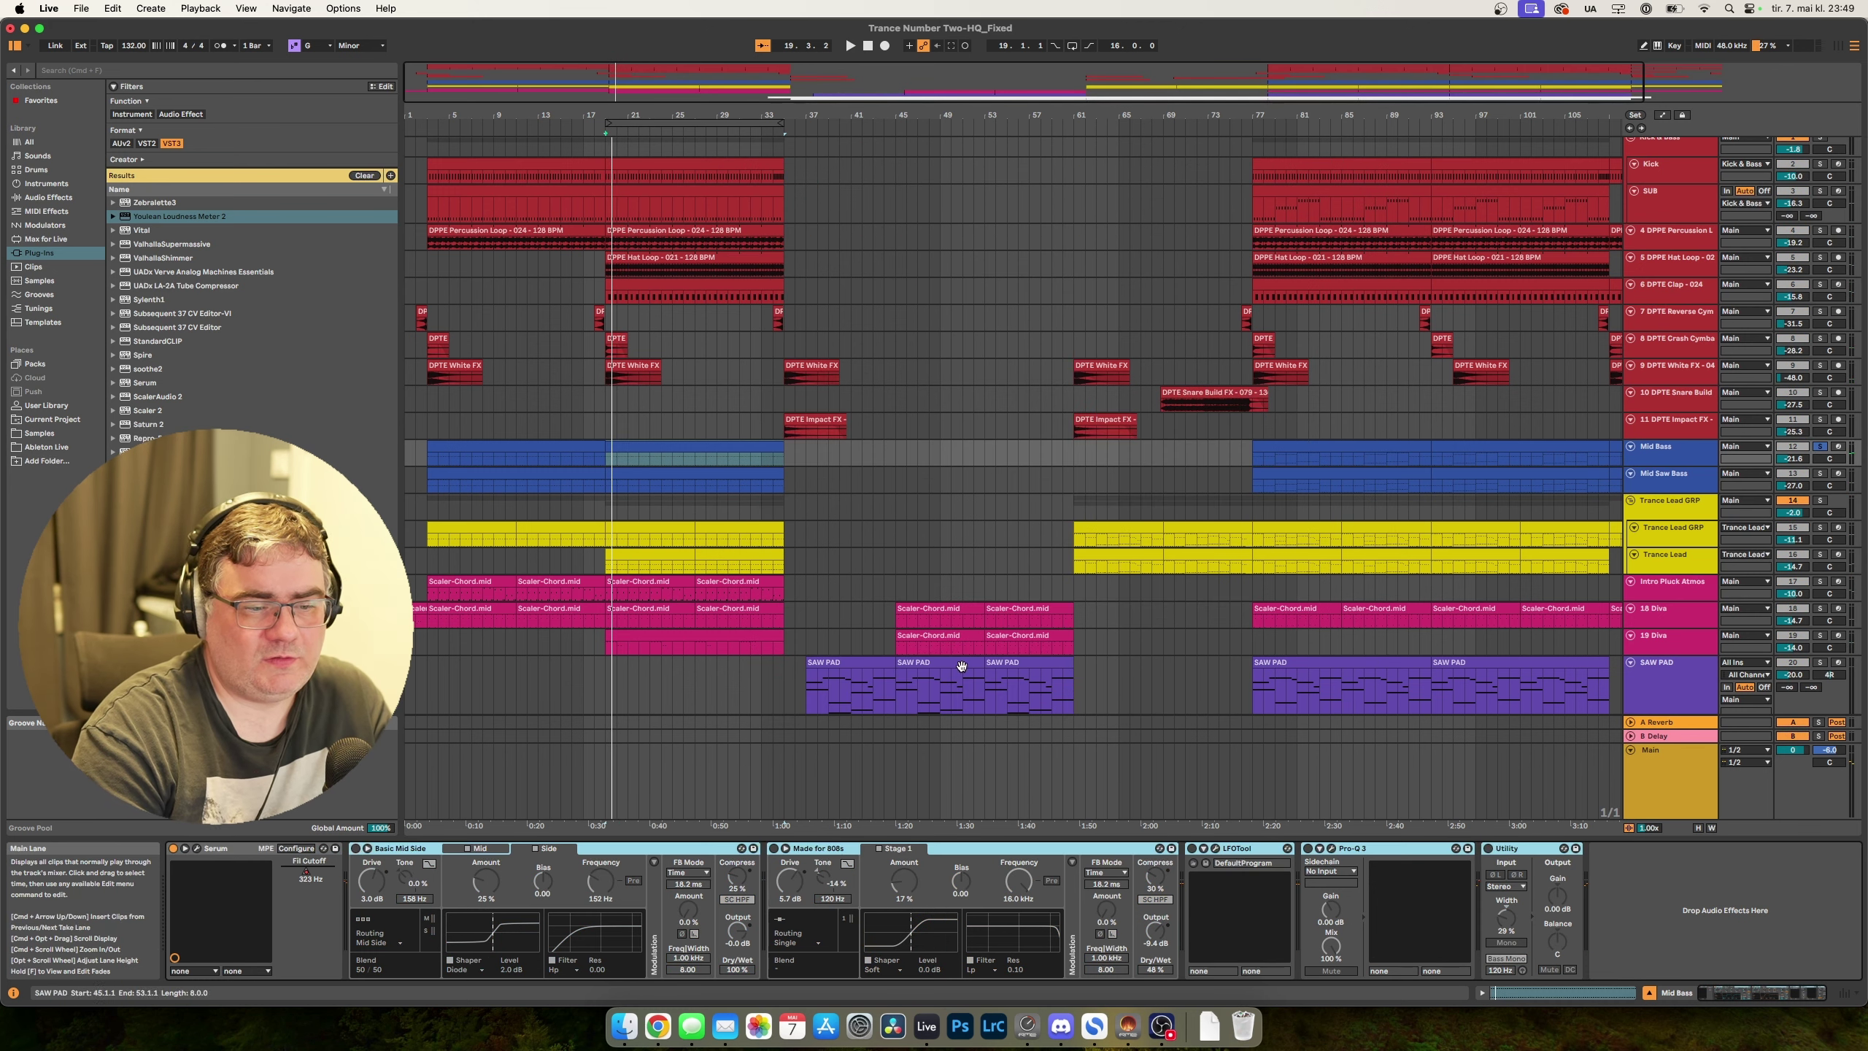
key(space)
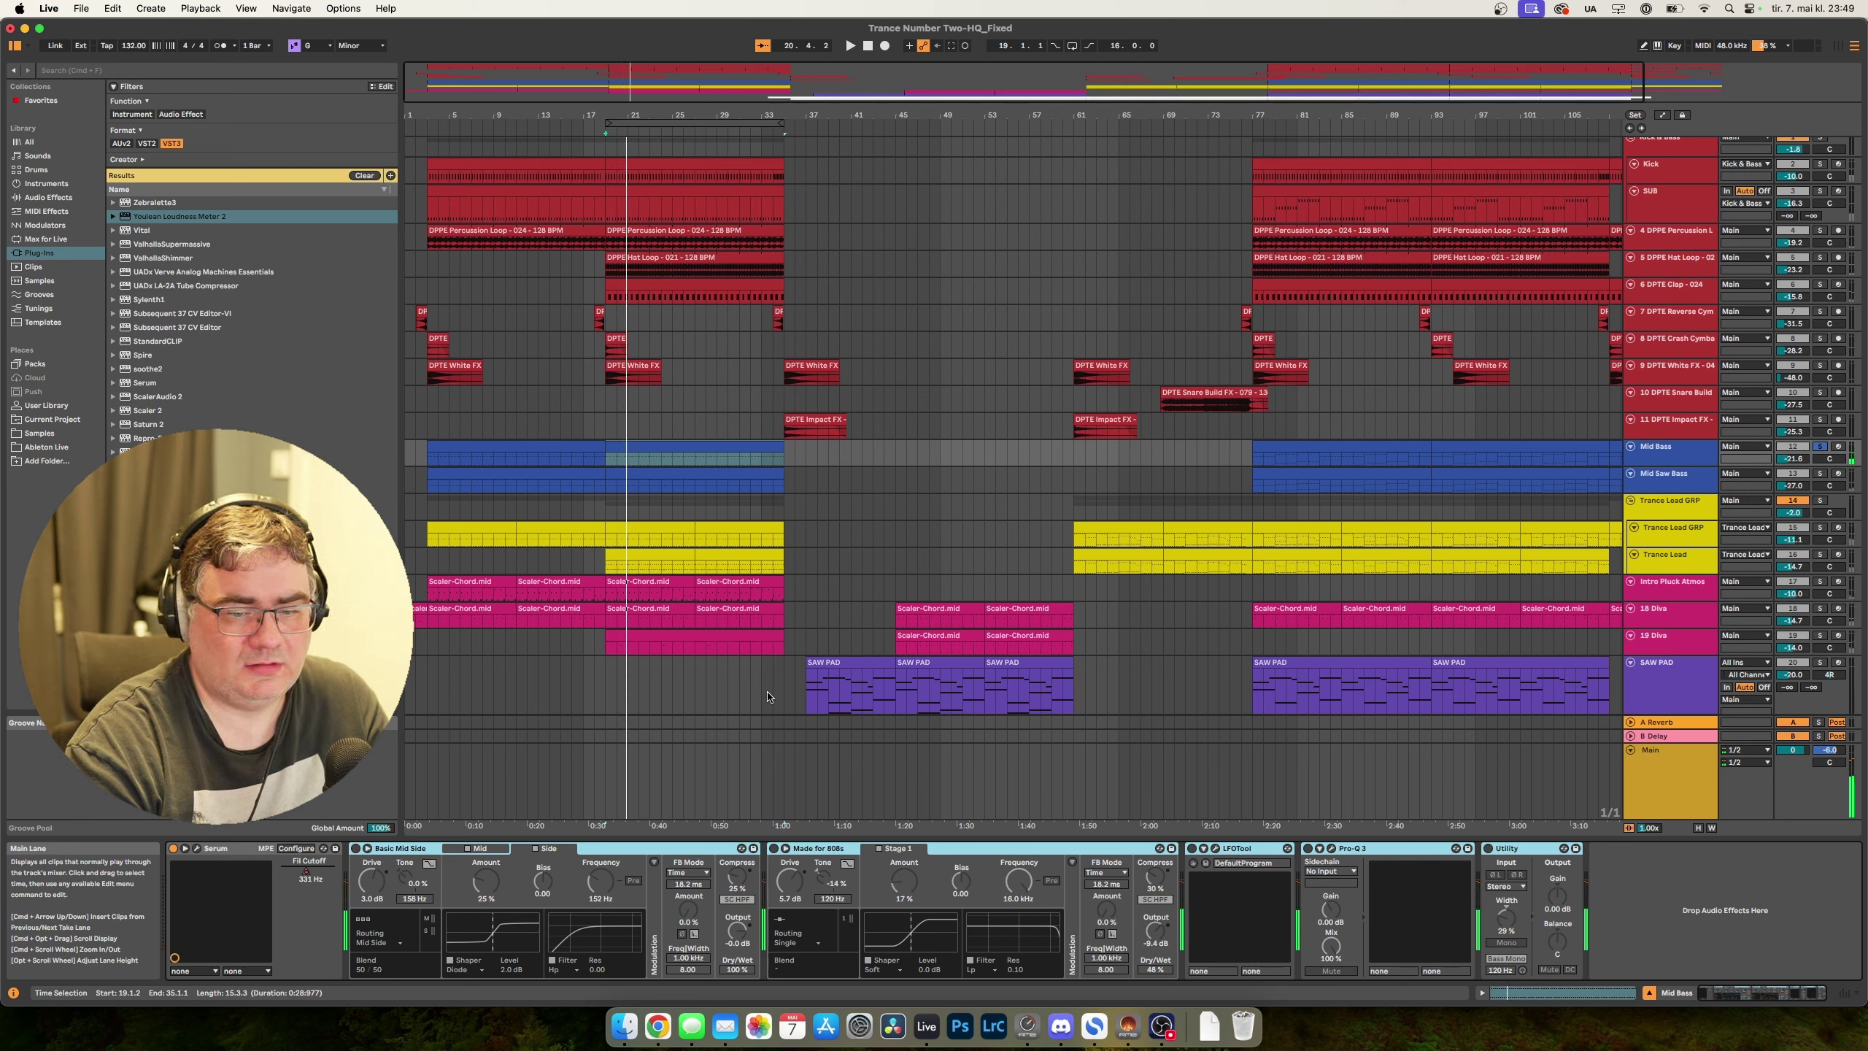
click(356, 849)
key(space)
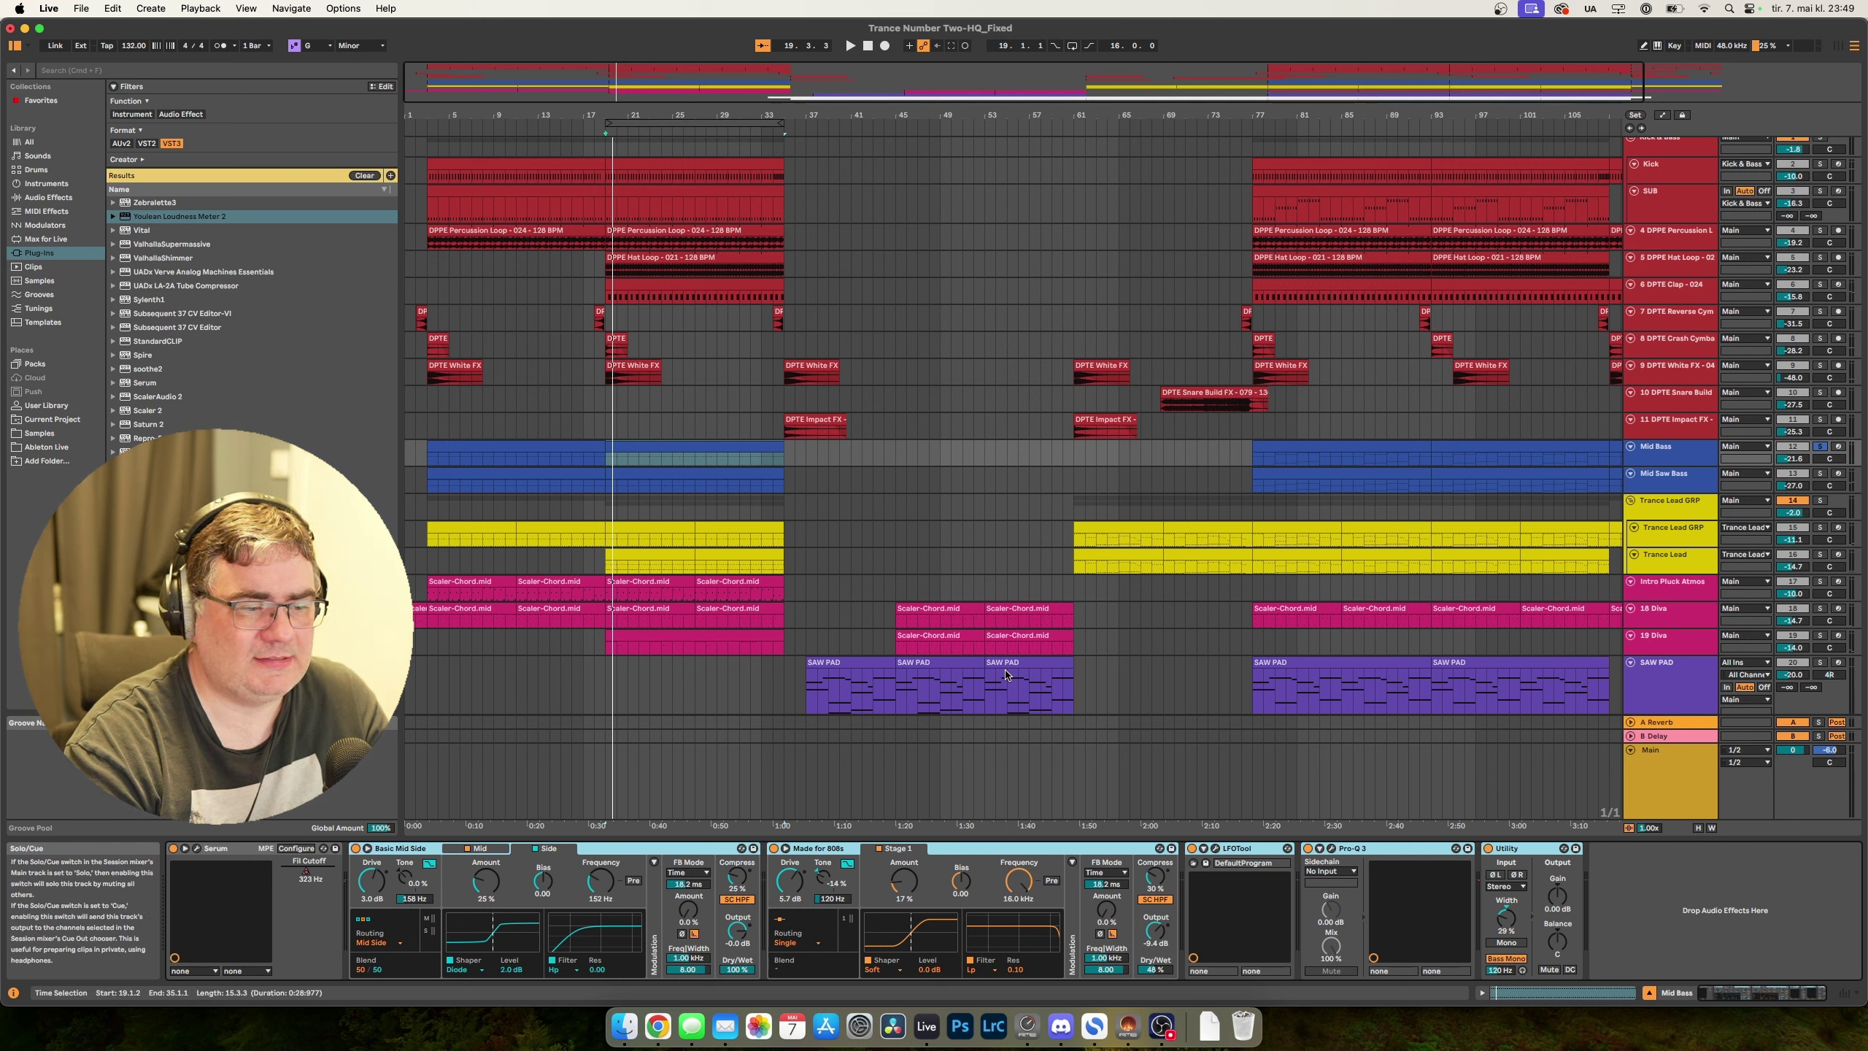
Bypass the Mid Bass effects and reactivate them in chain order from Basic Mid Side through LFOTool, auditioning the changes.
click(357, 849)
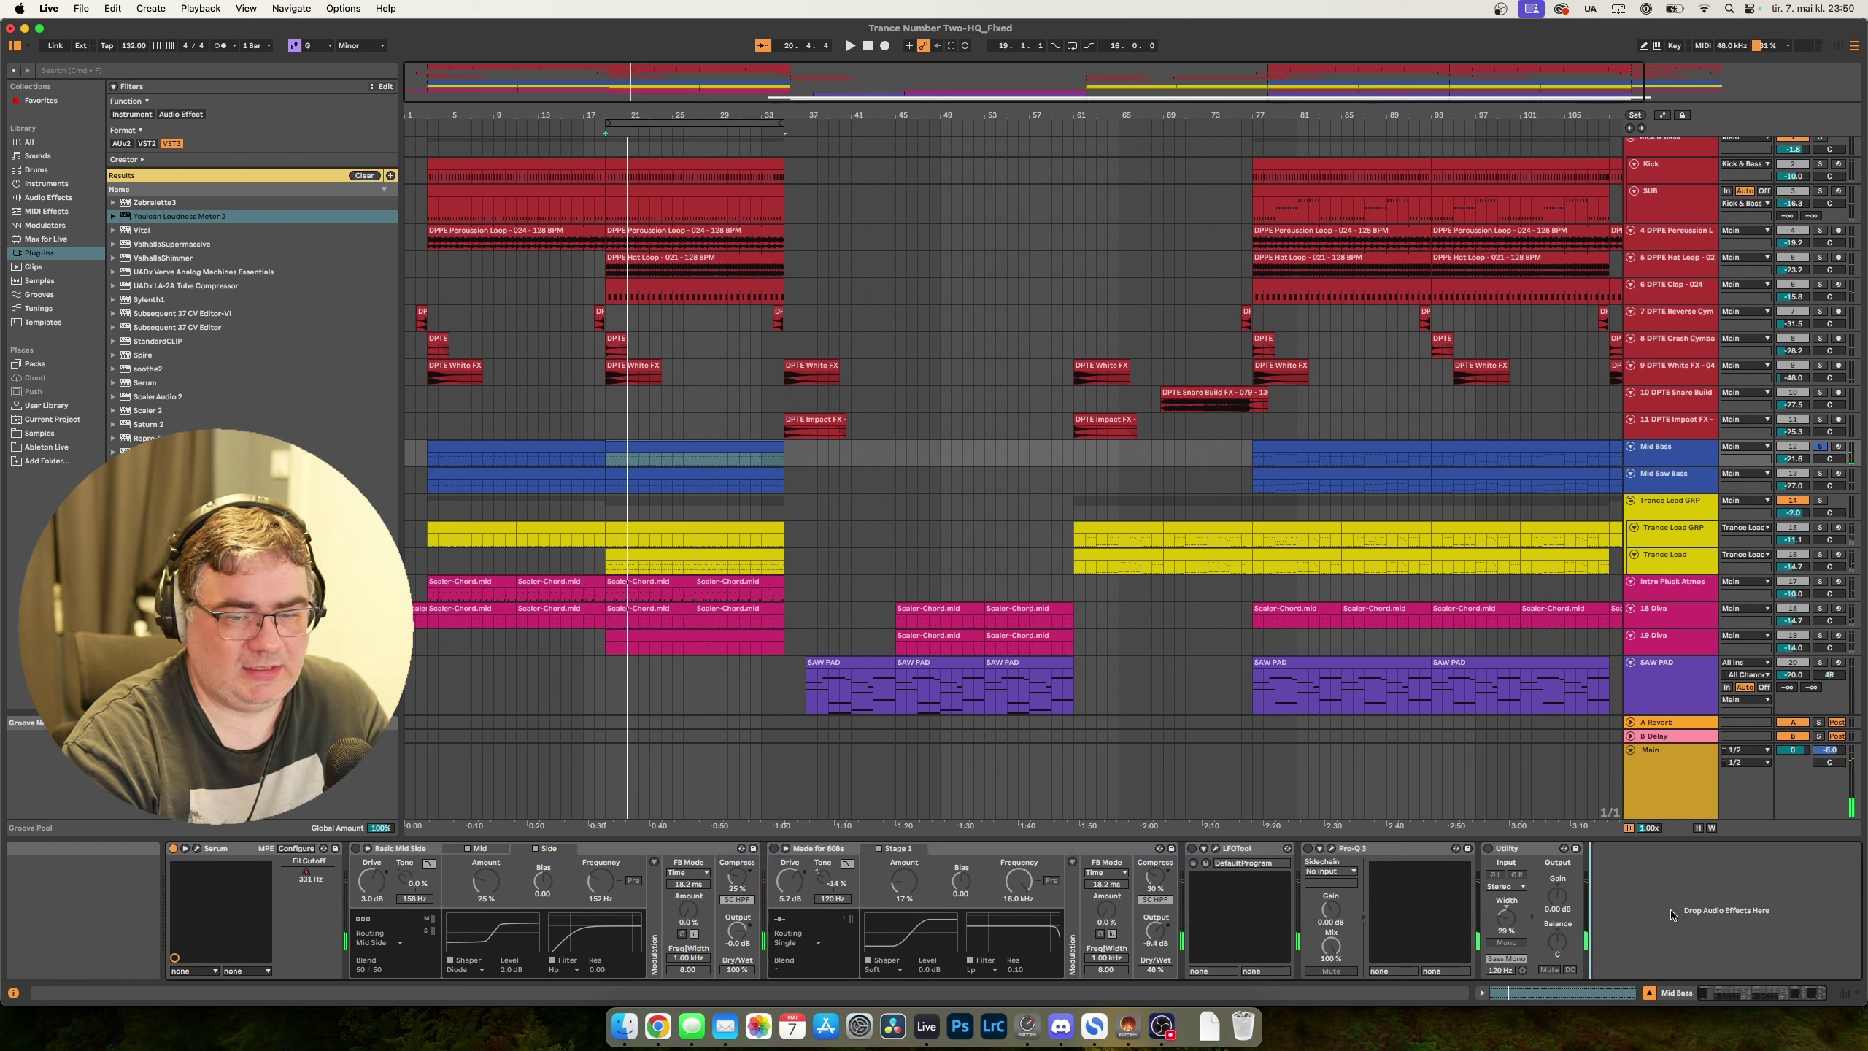
key(space)
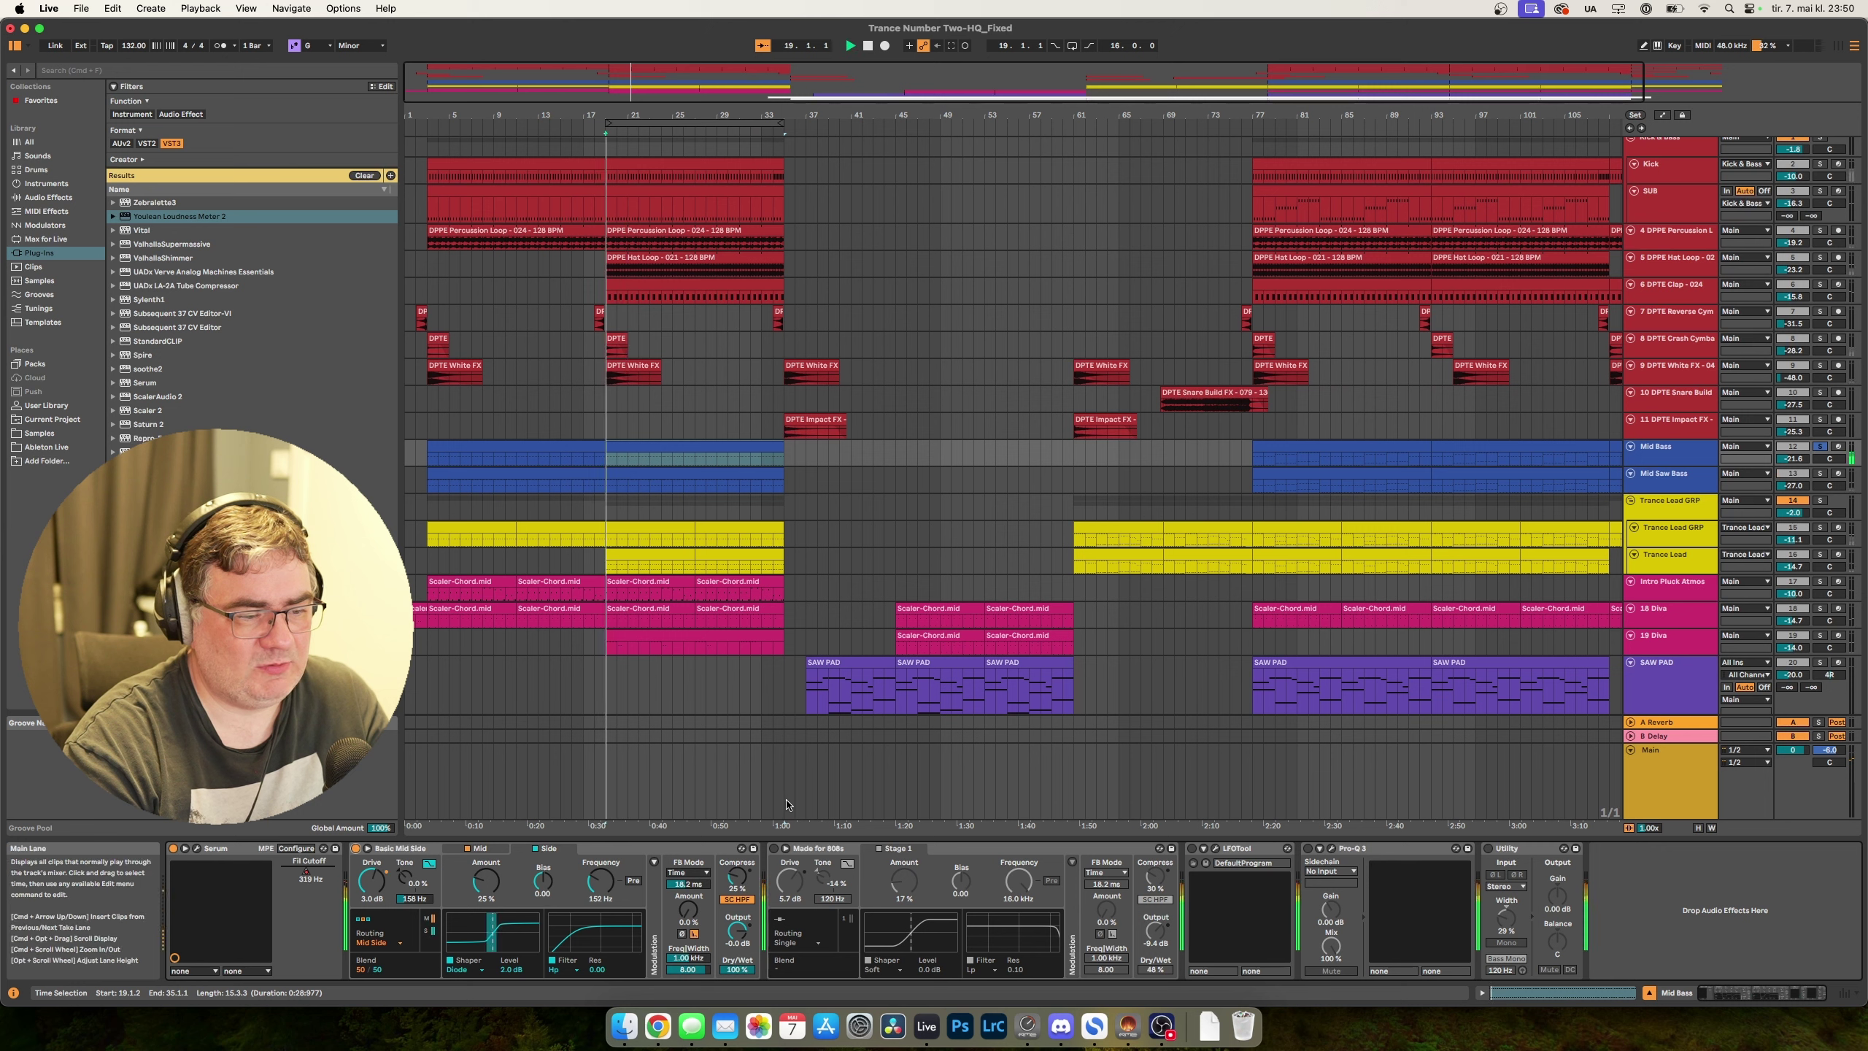
click(774, 849)
click(1193, 849)
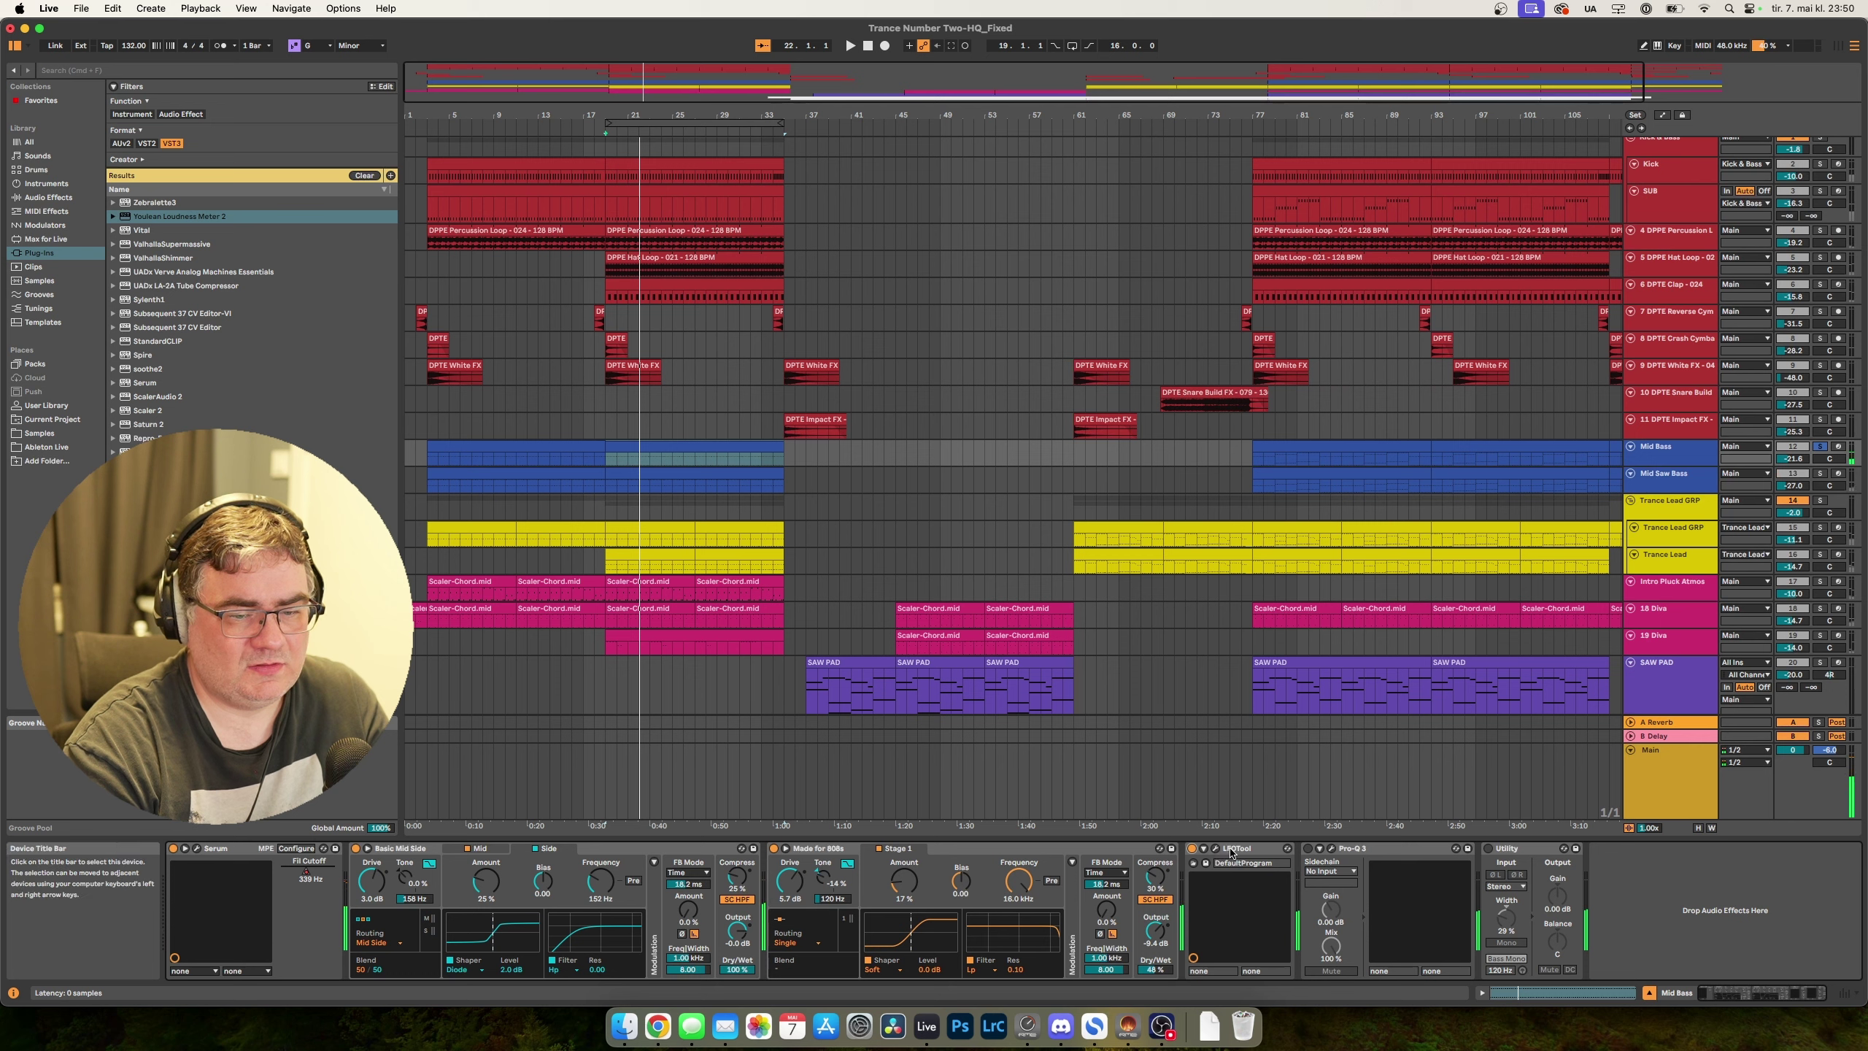
key(space)
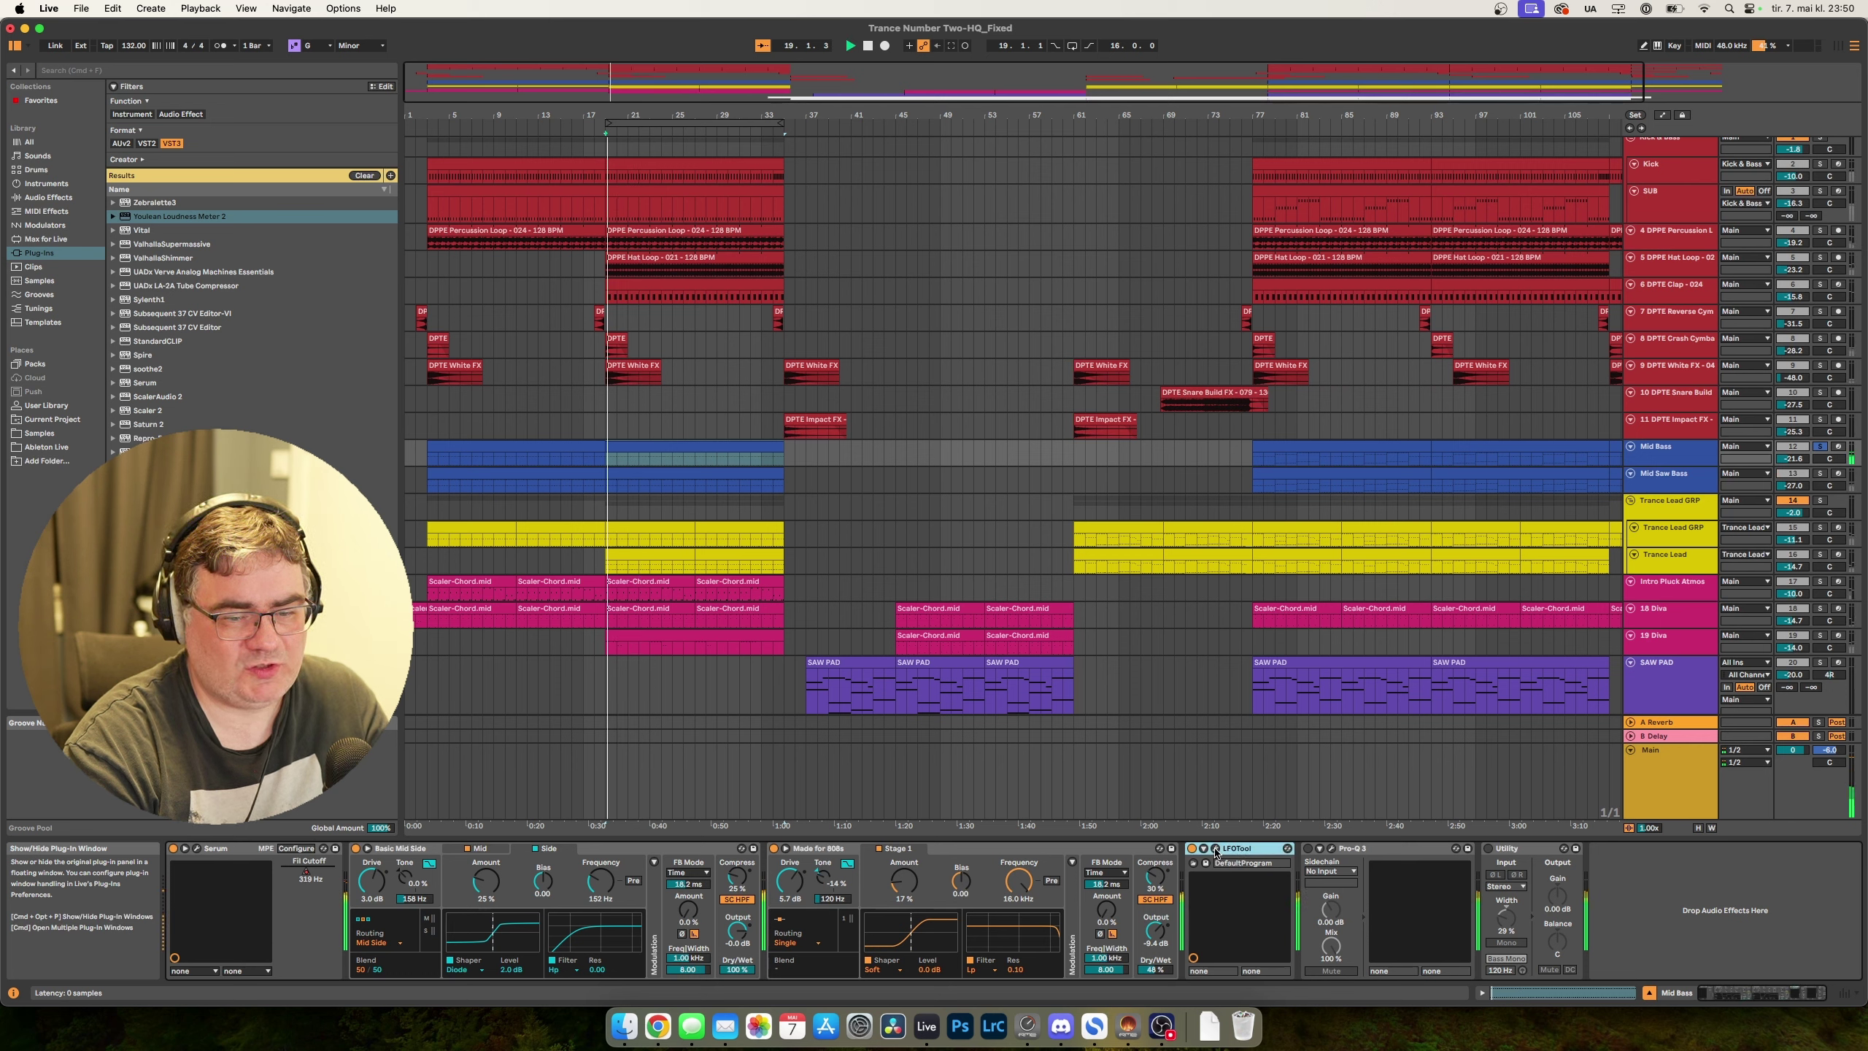
Examine the EQ curve in the Mid Bass track's Pro-Q 3 during playback, and audition the full effect chain.
click(1337, 850)
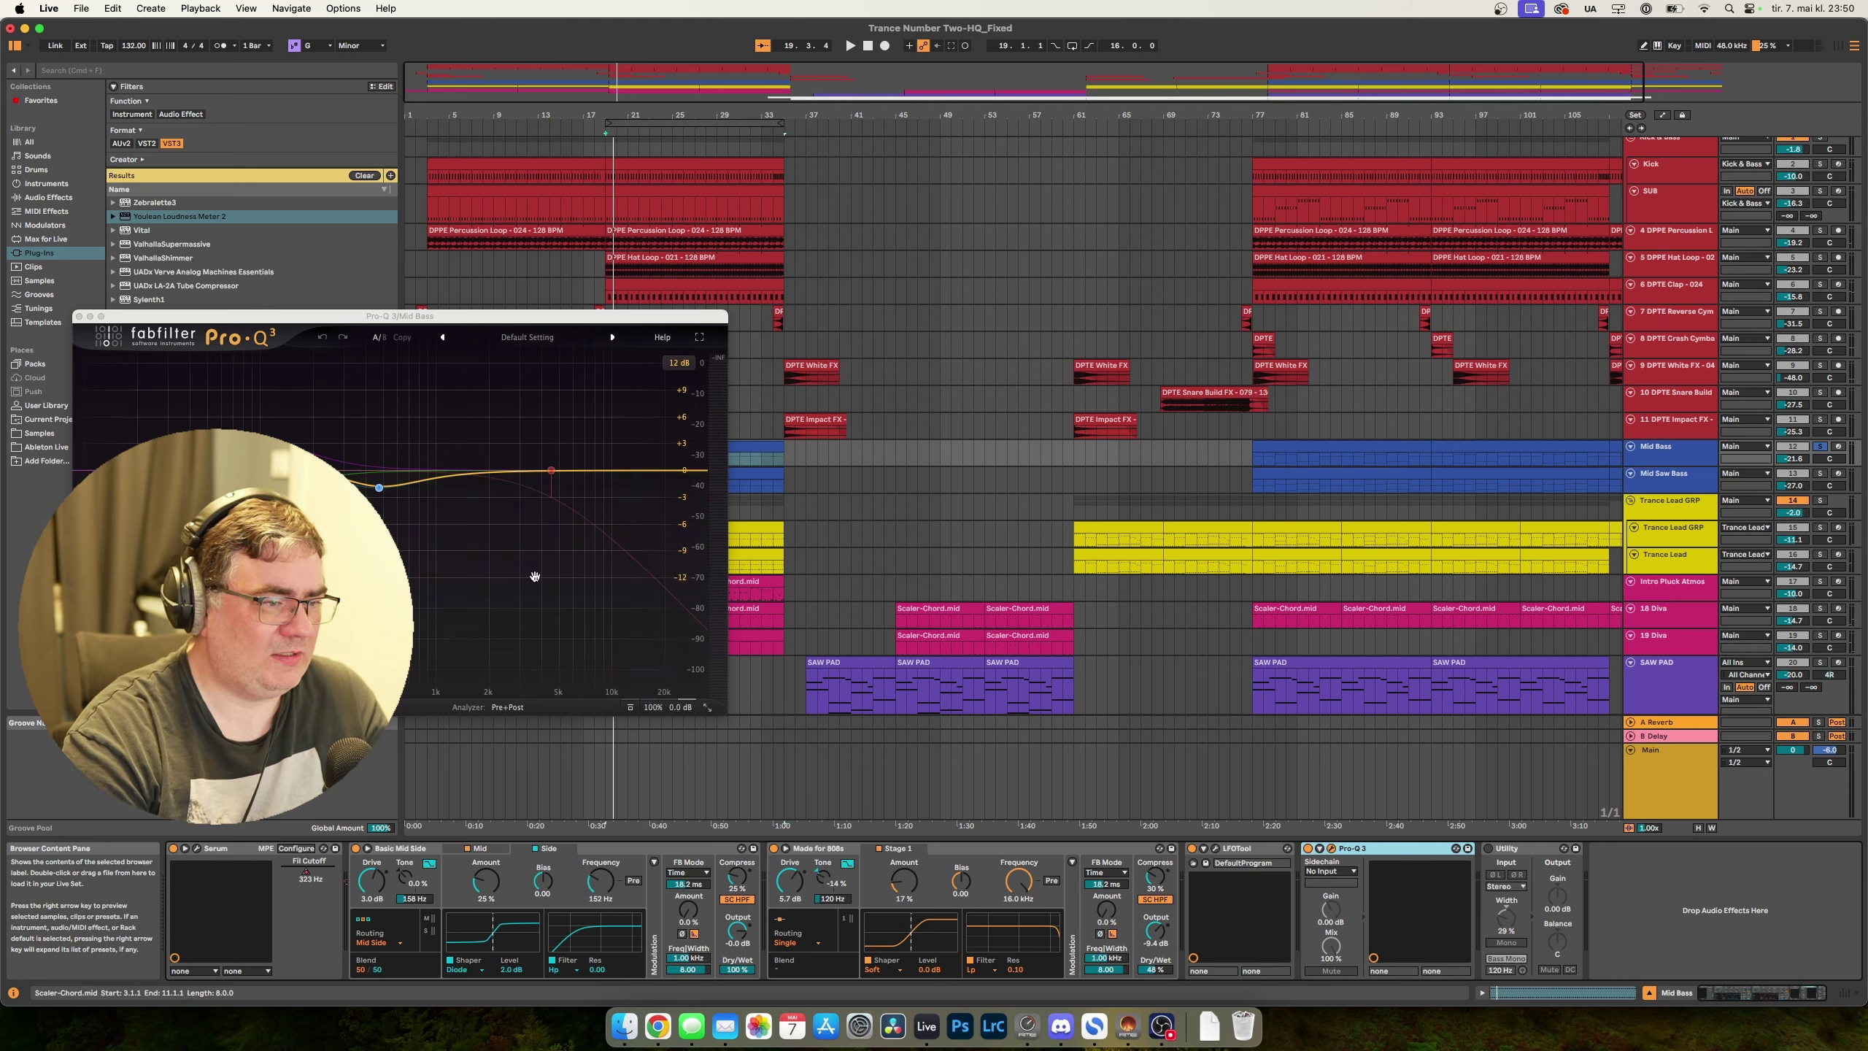
key(space)
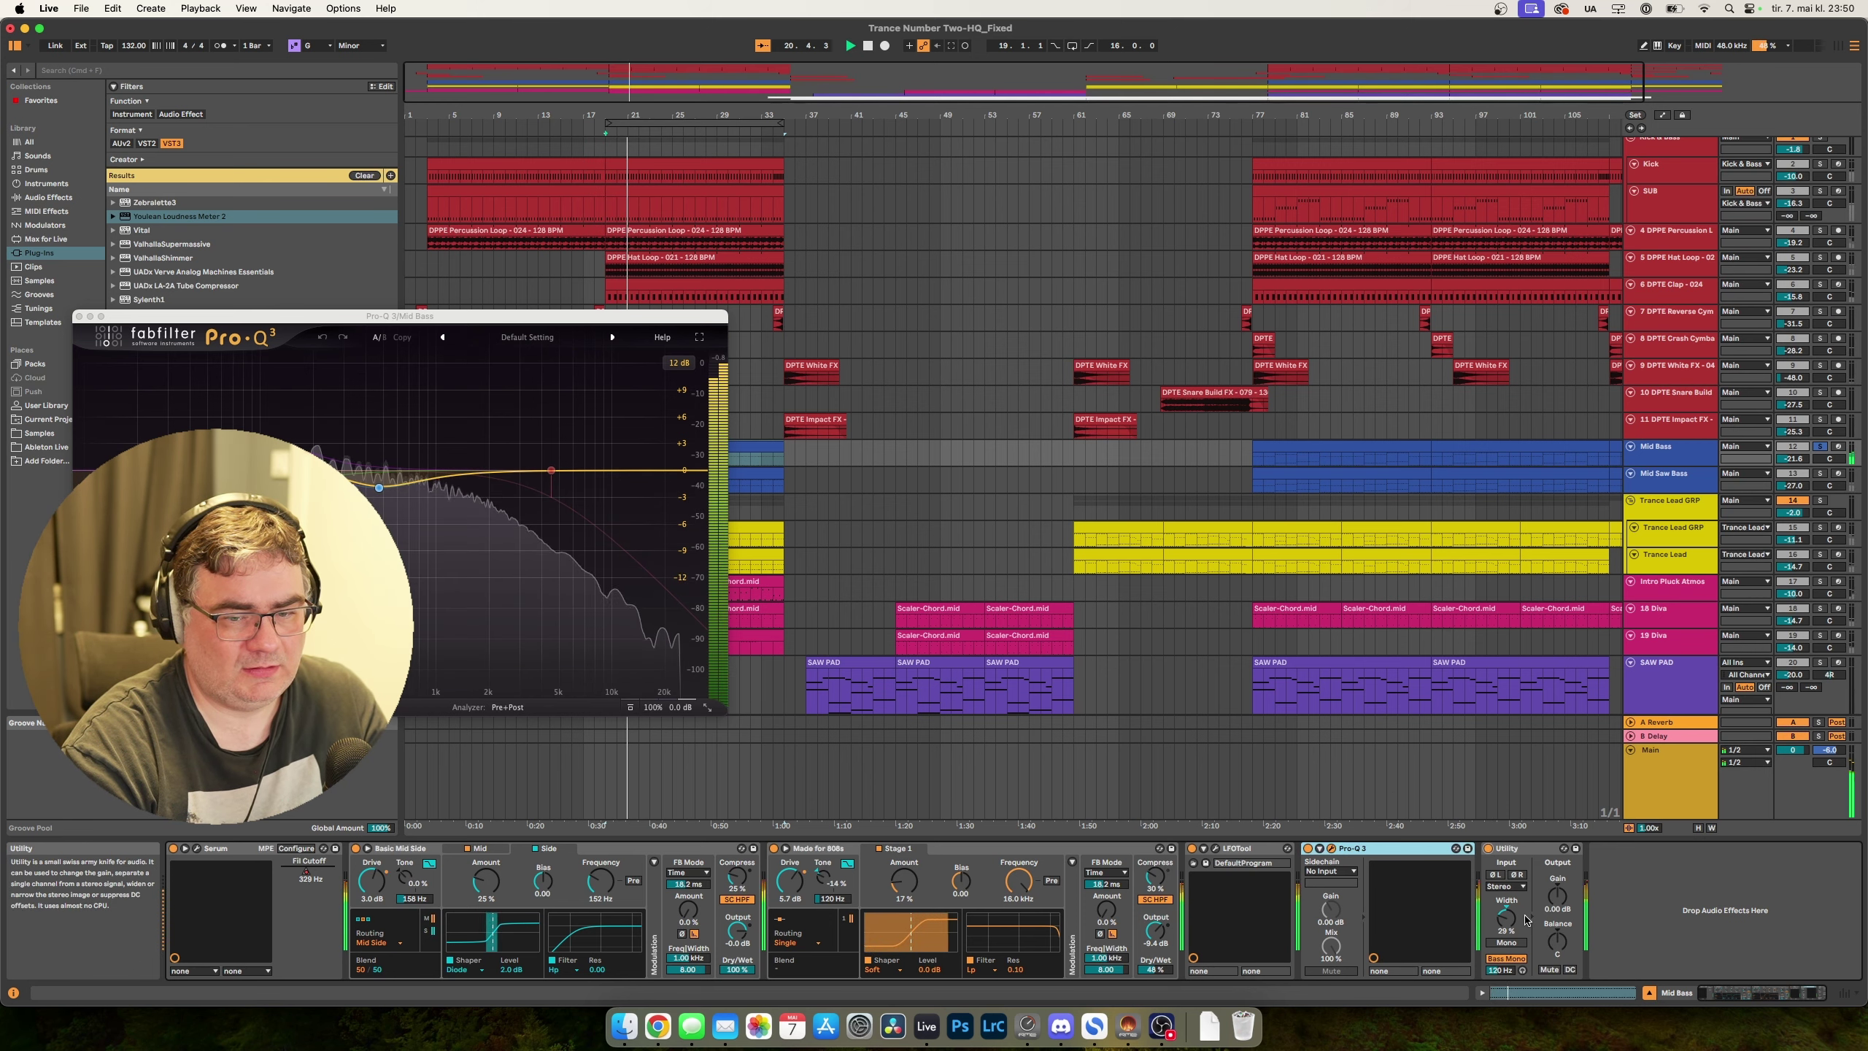
key(space)
click(80, 317)
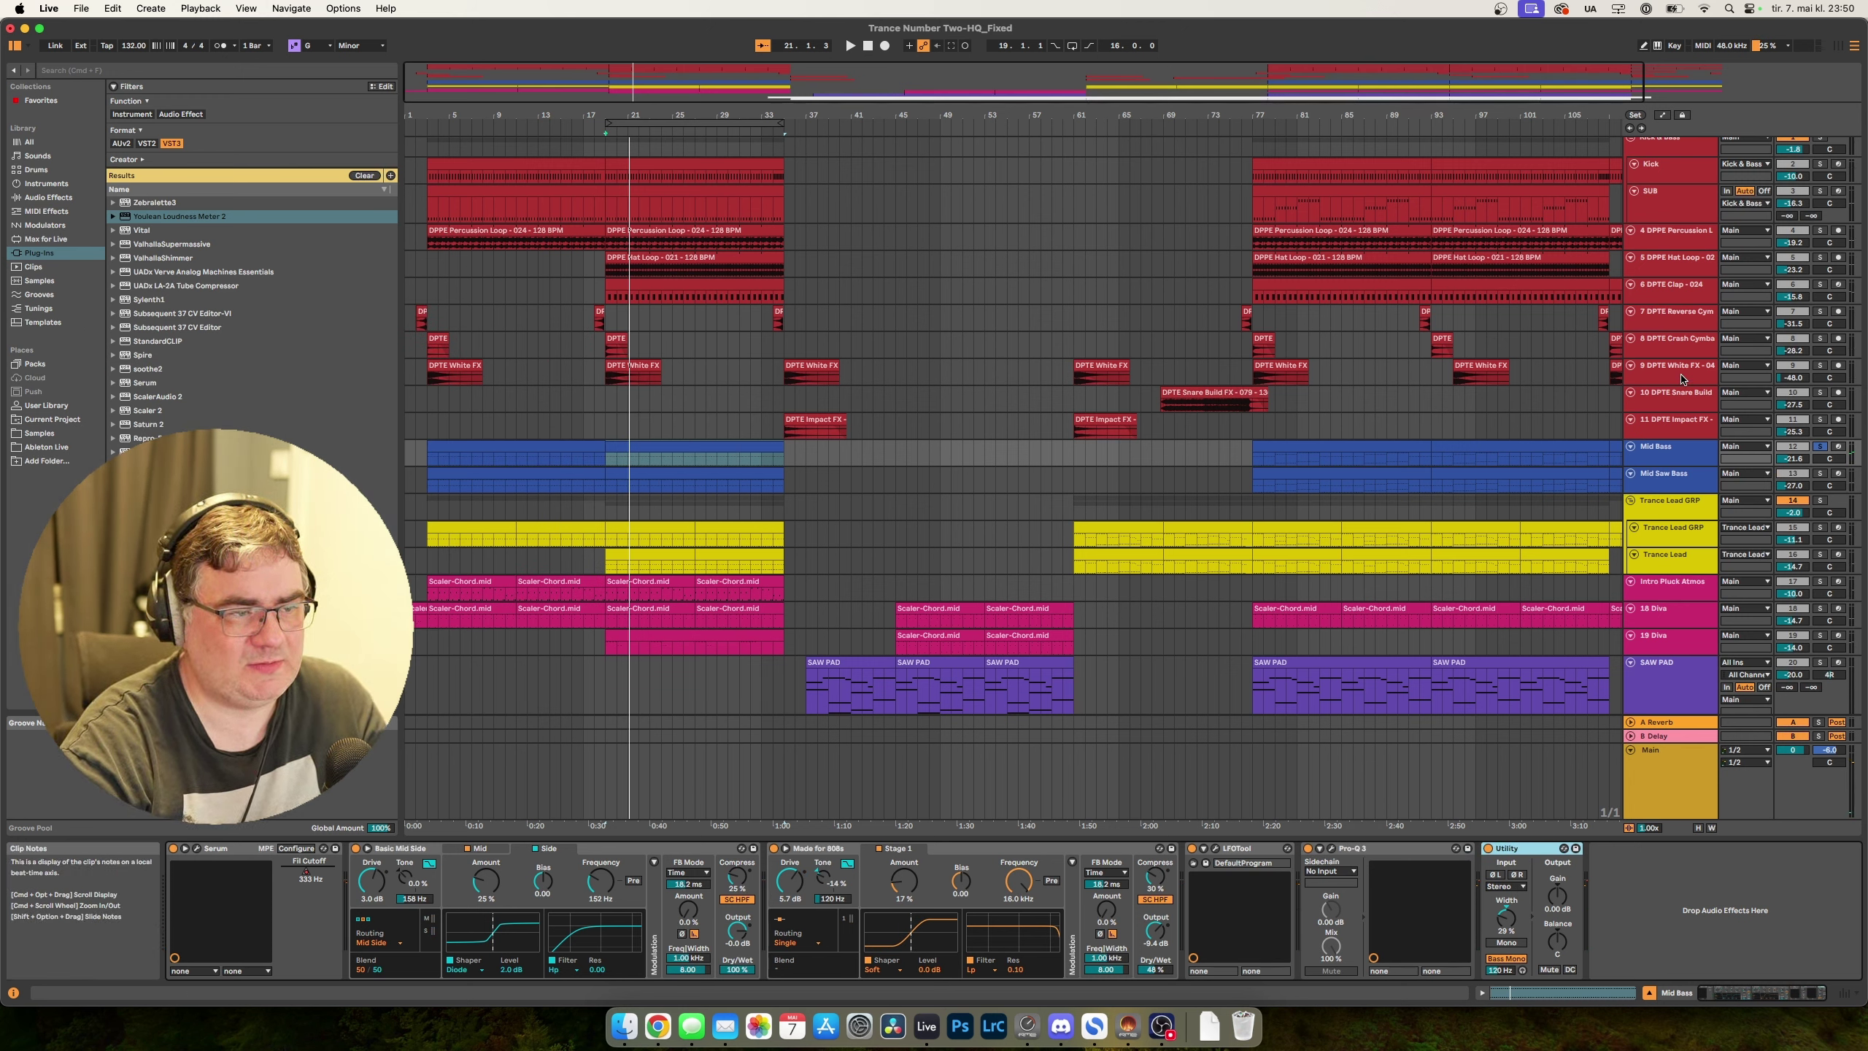
key(space)
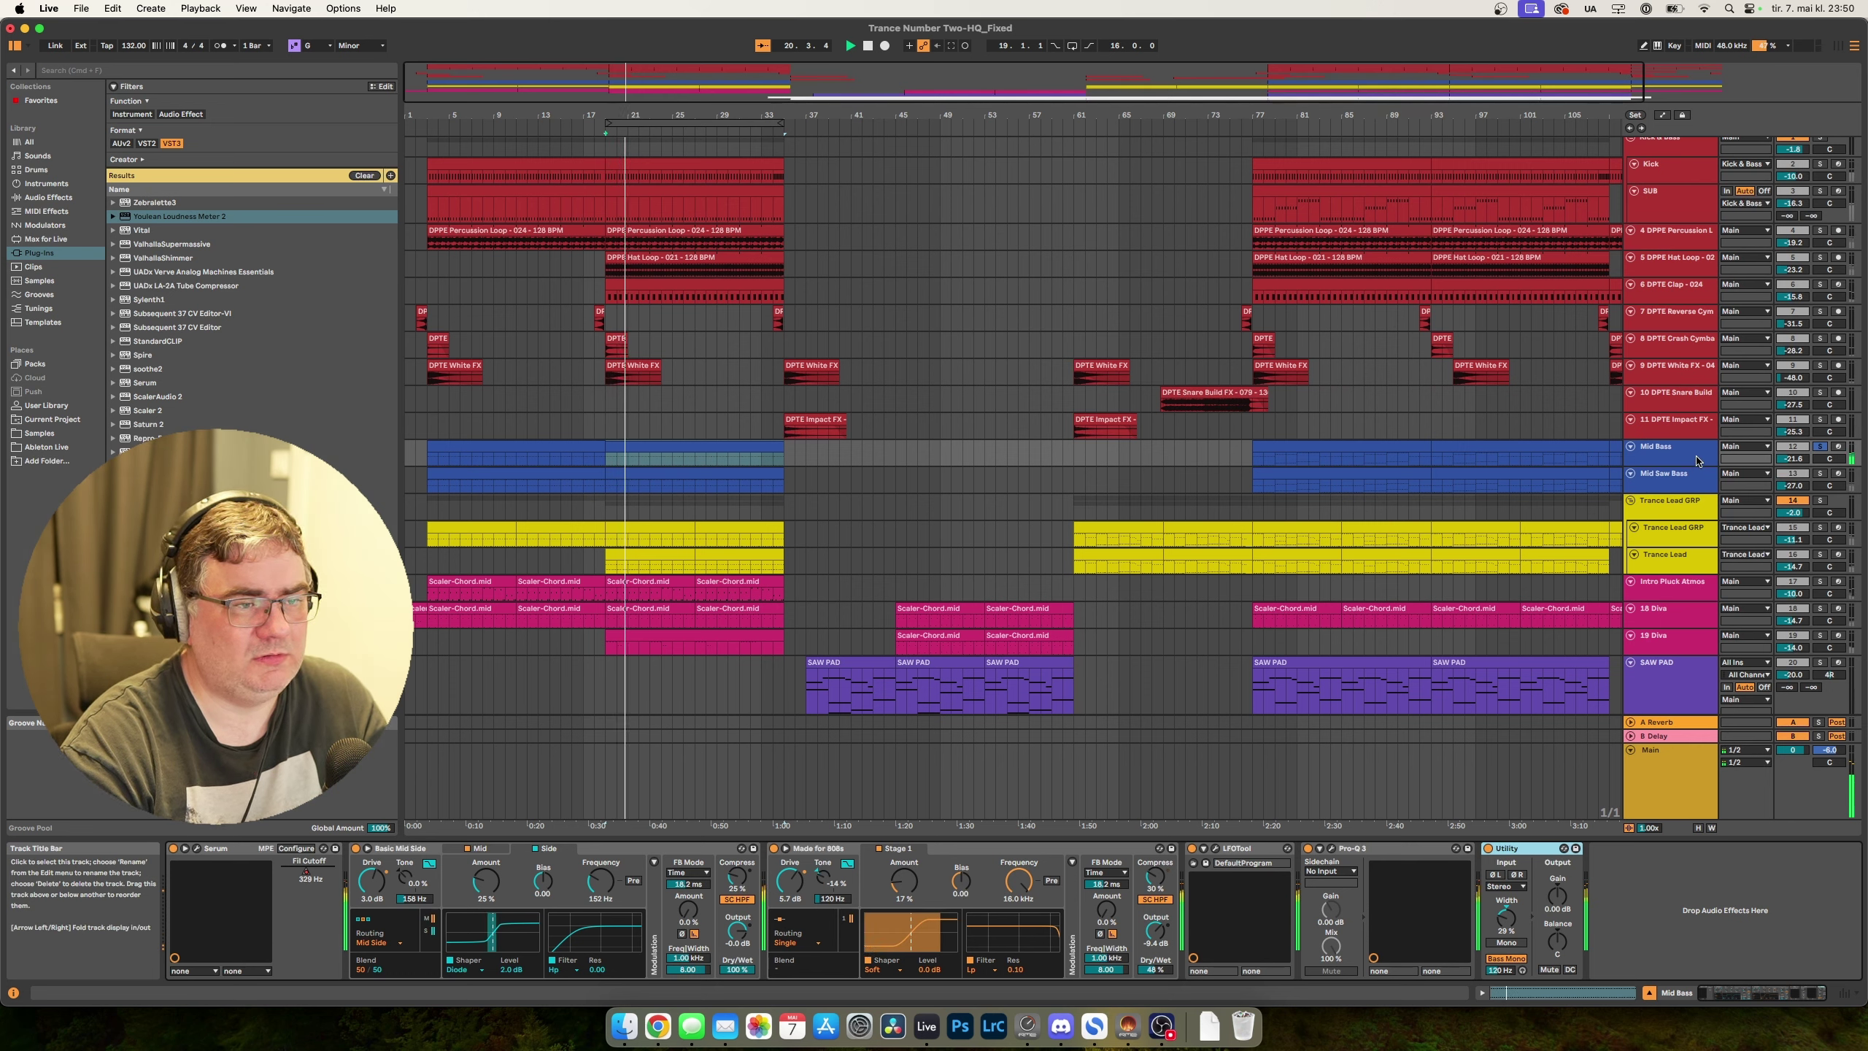
Solo the Mid Saw Bass track instead of Mid Bass, audition it and examine its Spire synth patch.
click(1678, 484)
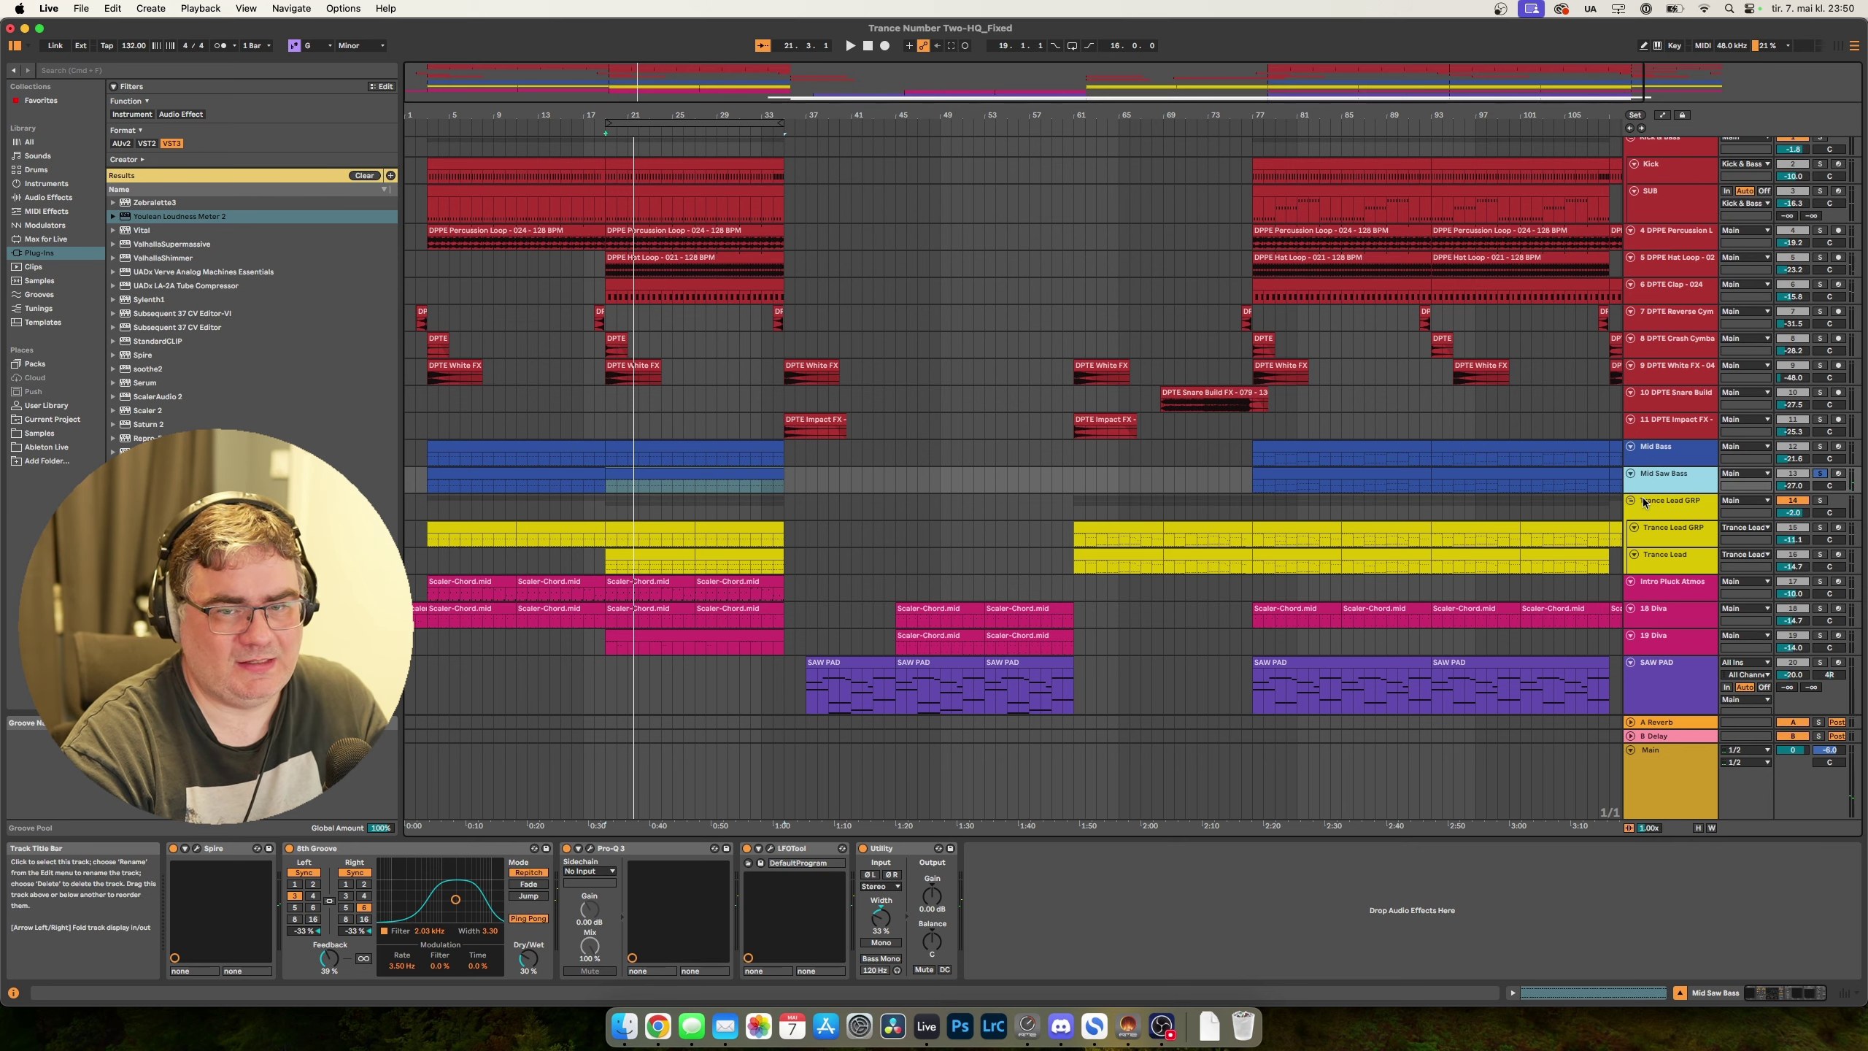
key(space)
key(super+alt+p)
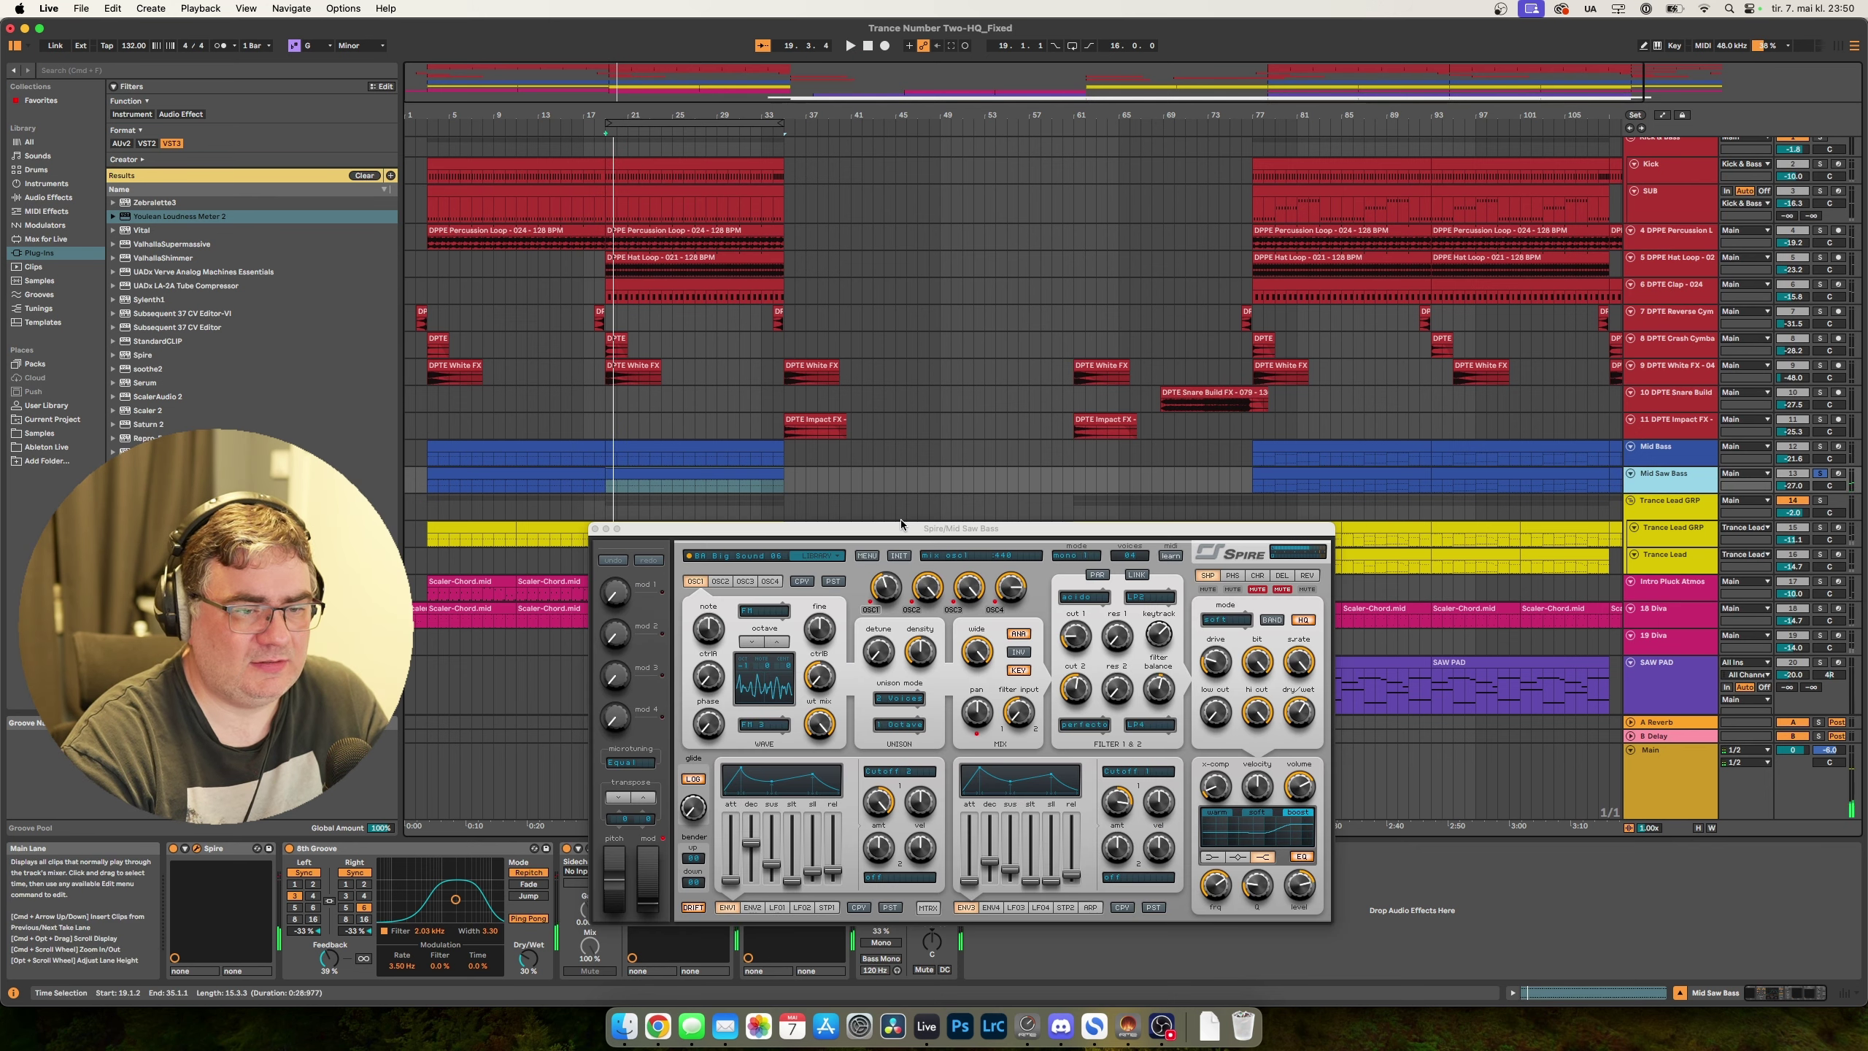
drag(901, 538, 1029, 137)
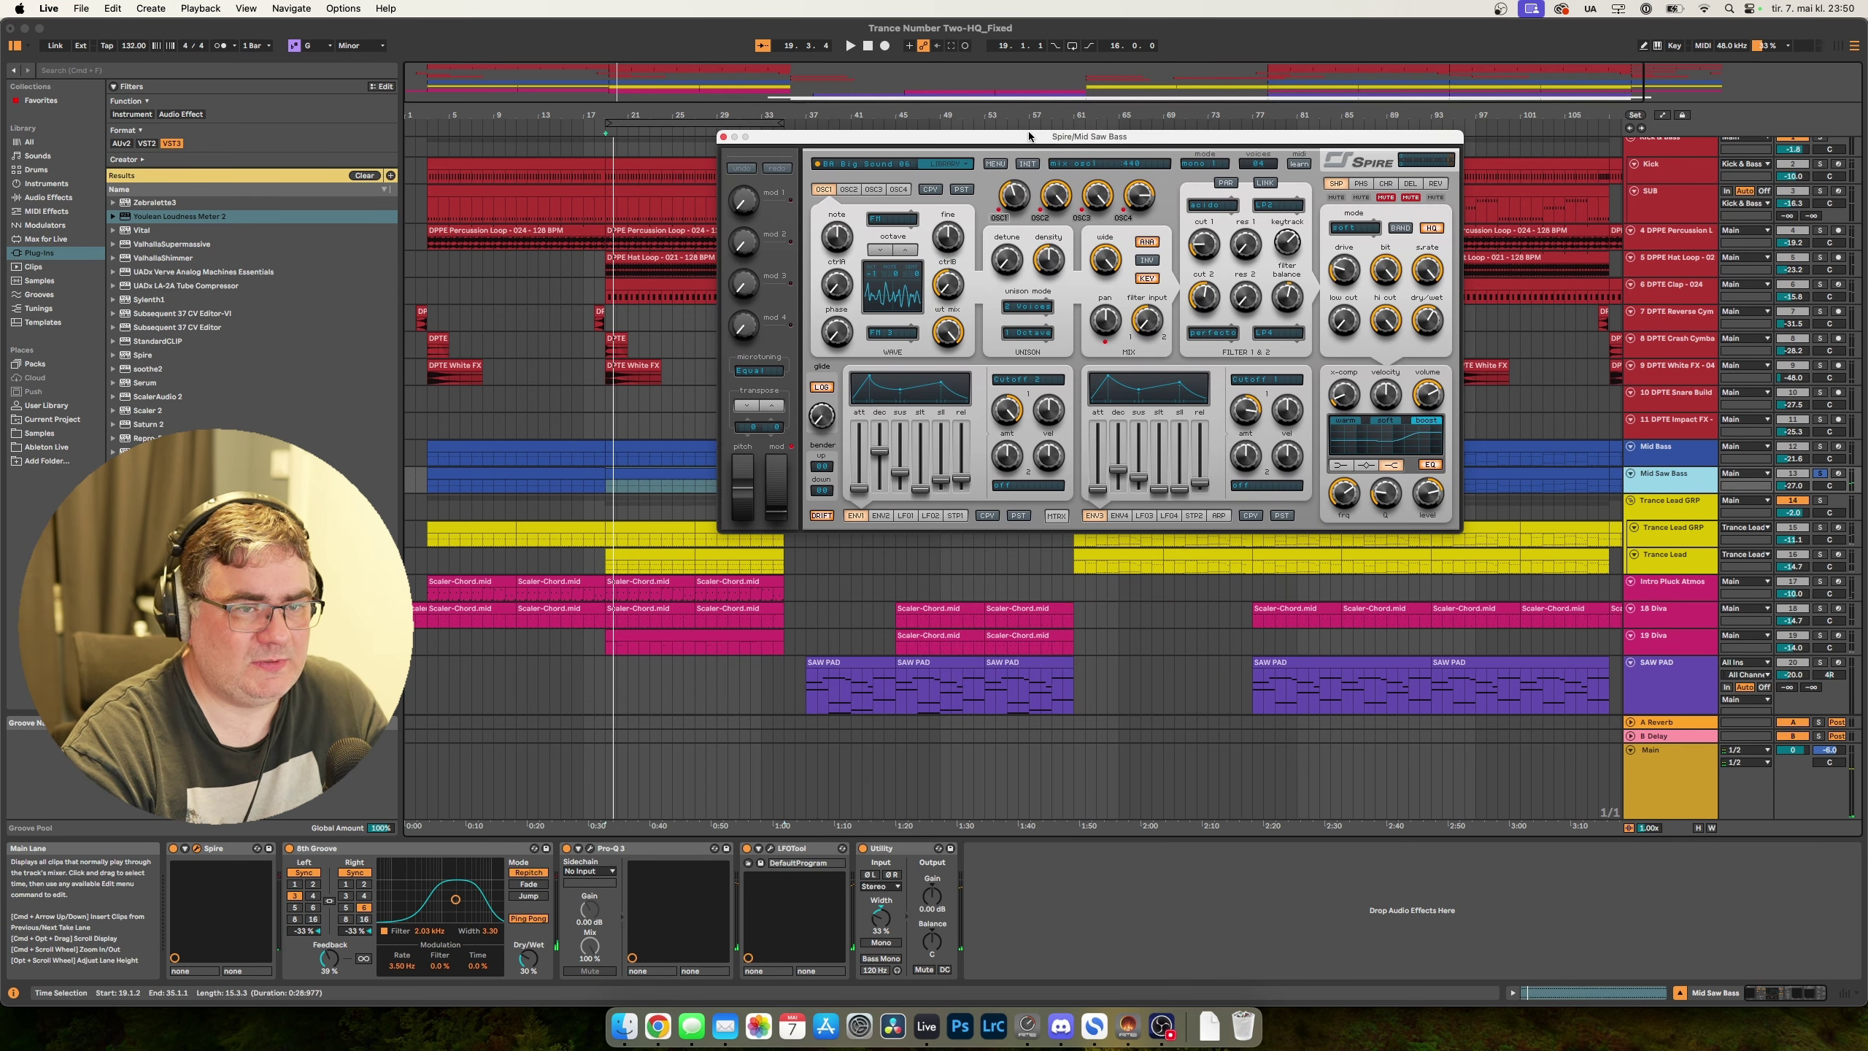
click(723, 138)
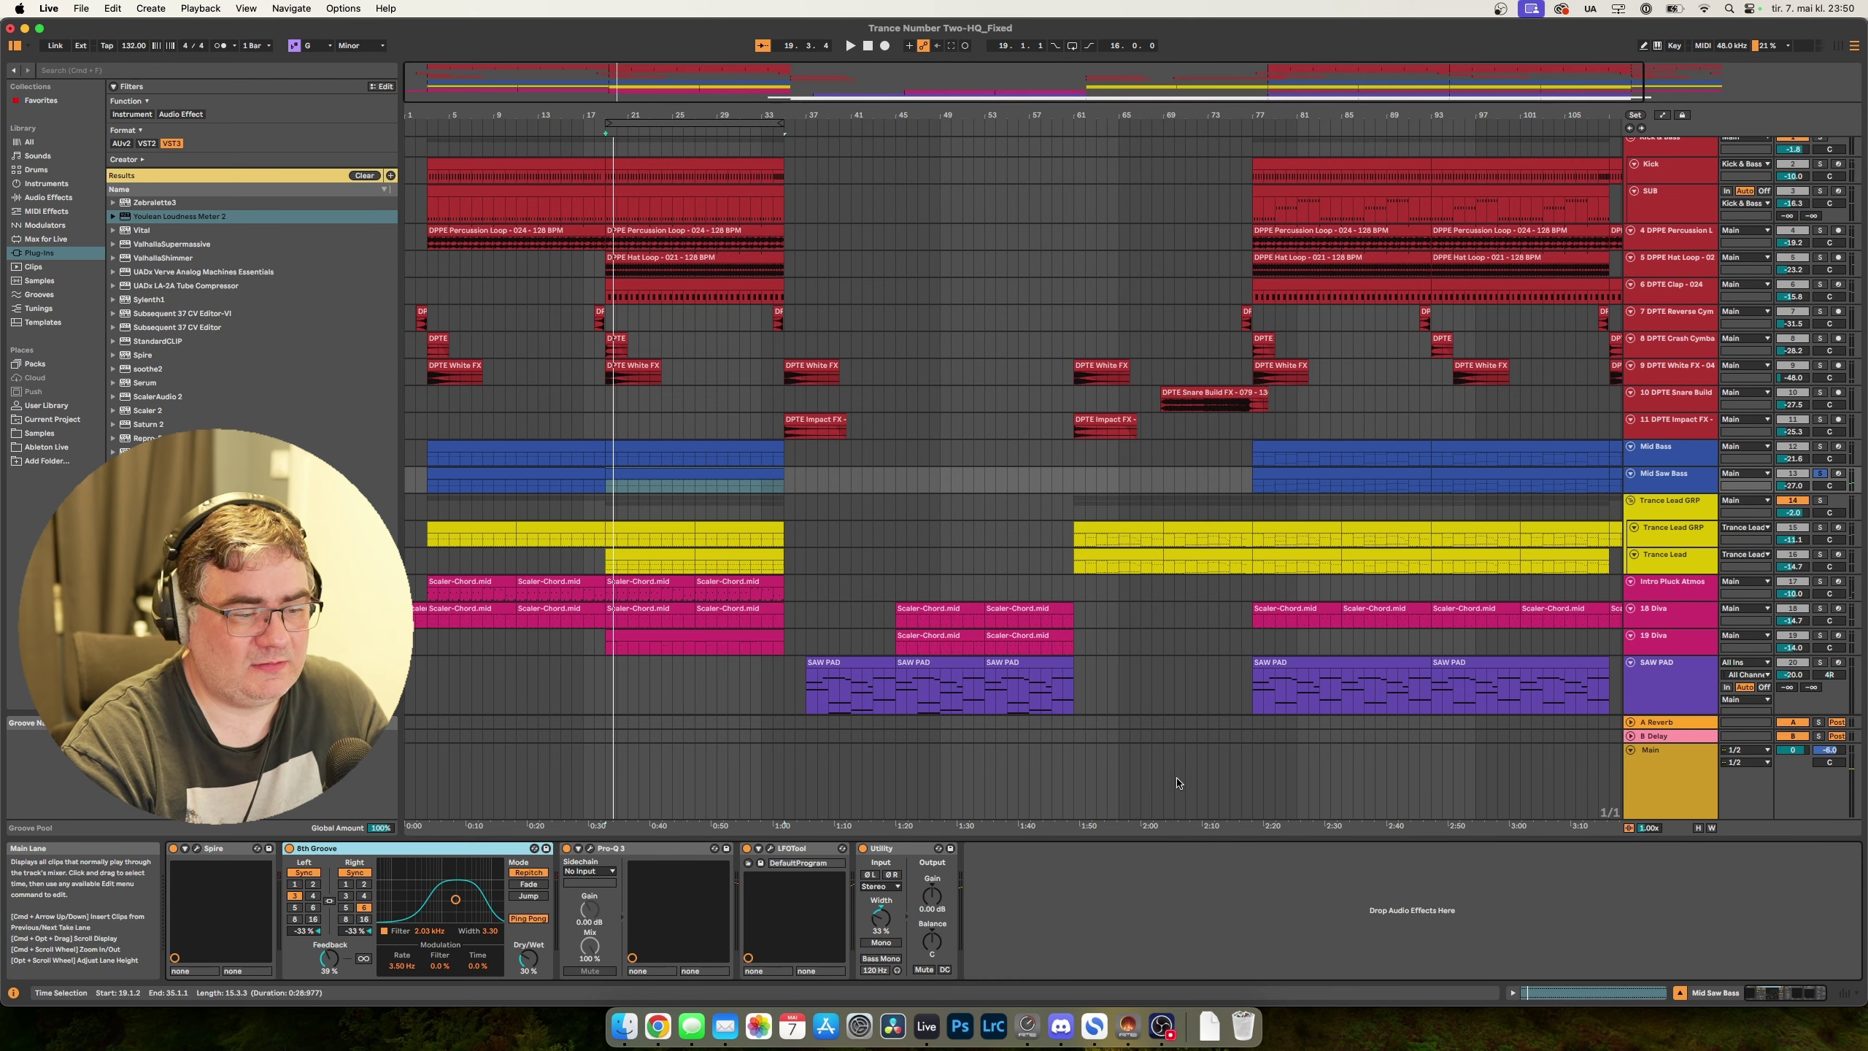
Examine the Pro-Q 3 curve on Mid Saw Bass during playback, comparing the sound with the EQ bypassed and active.
key(space)
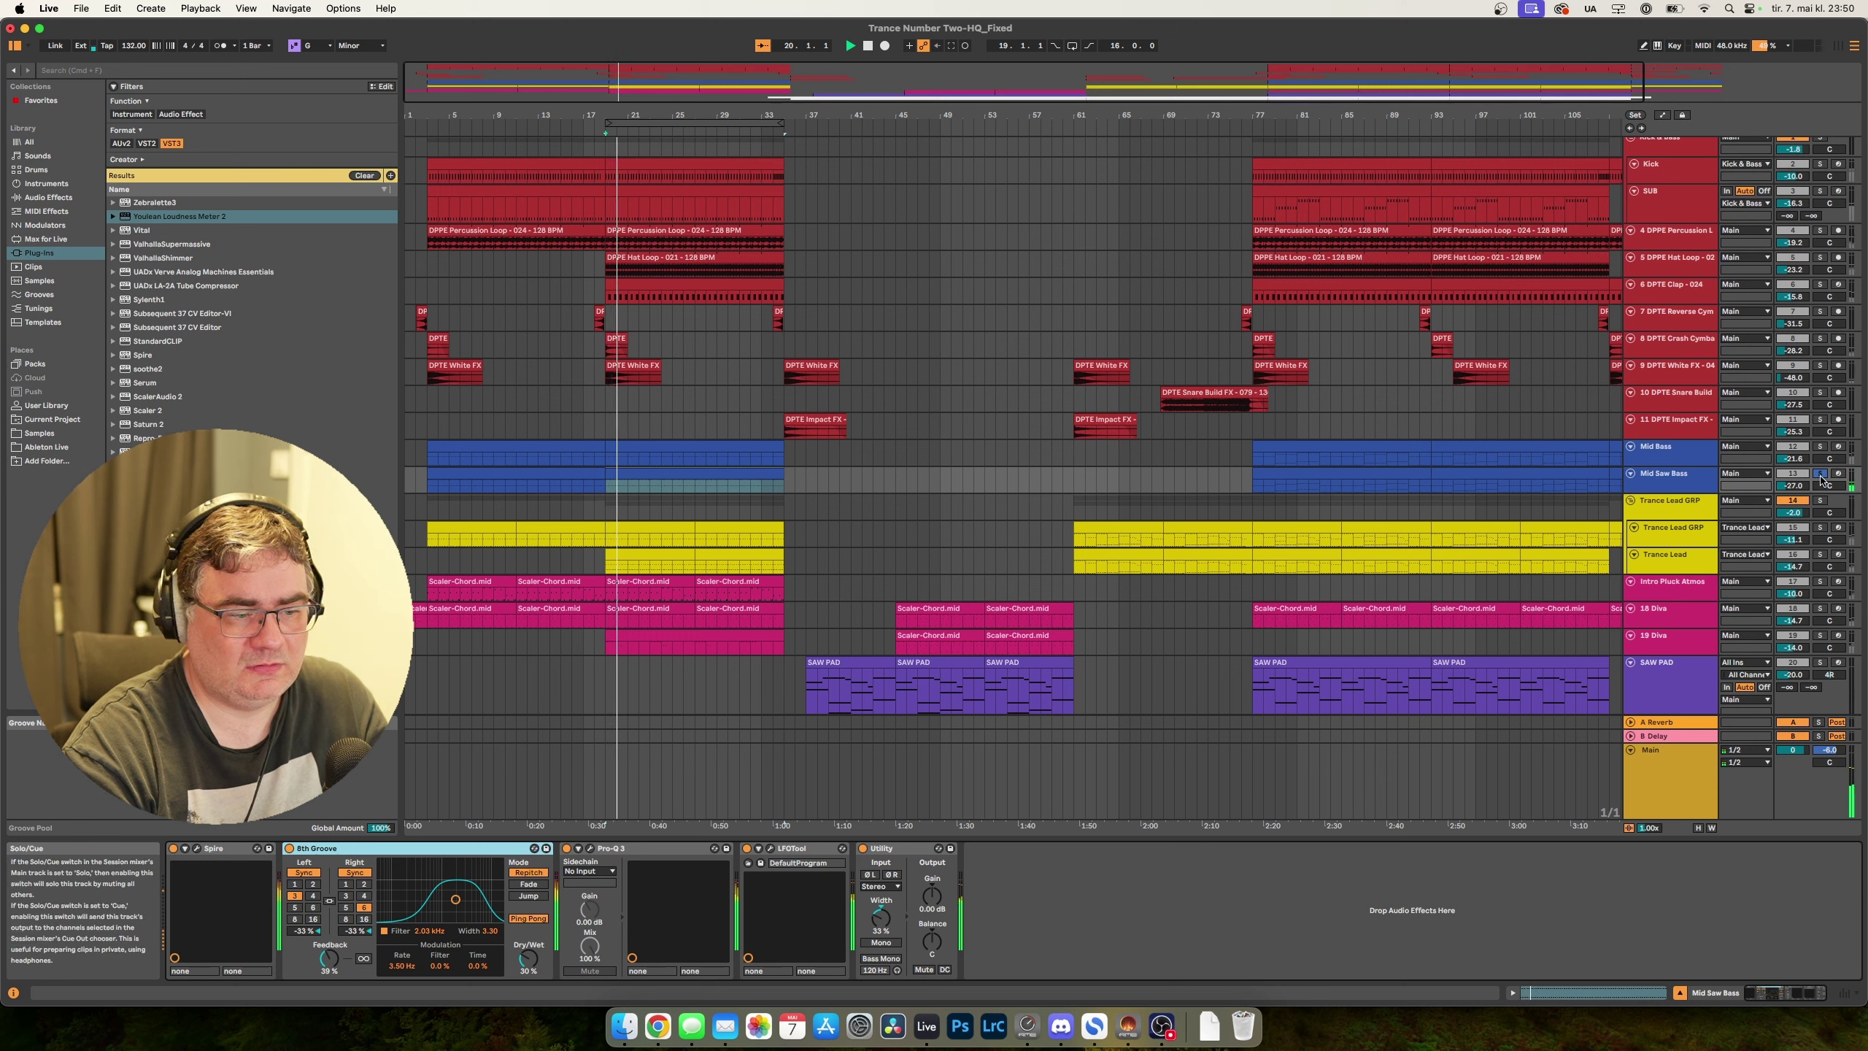
click(589, 848)
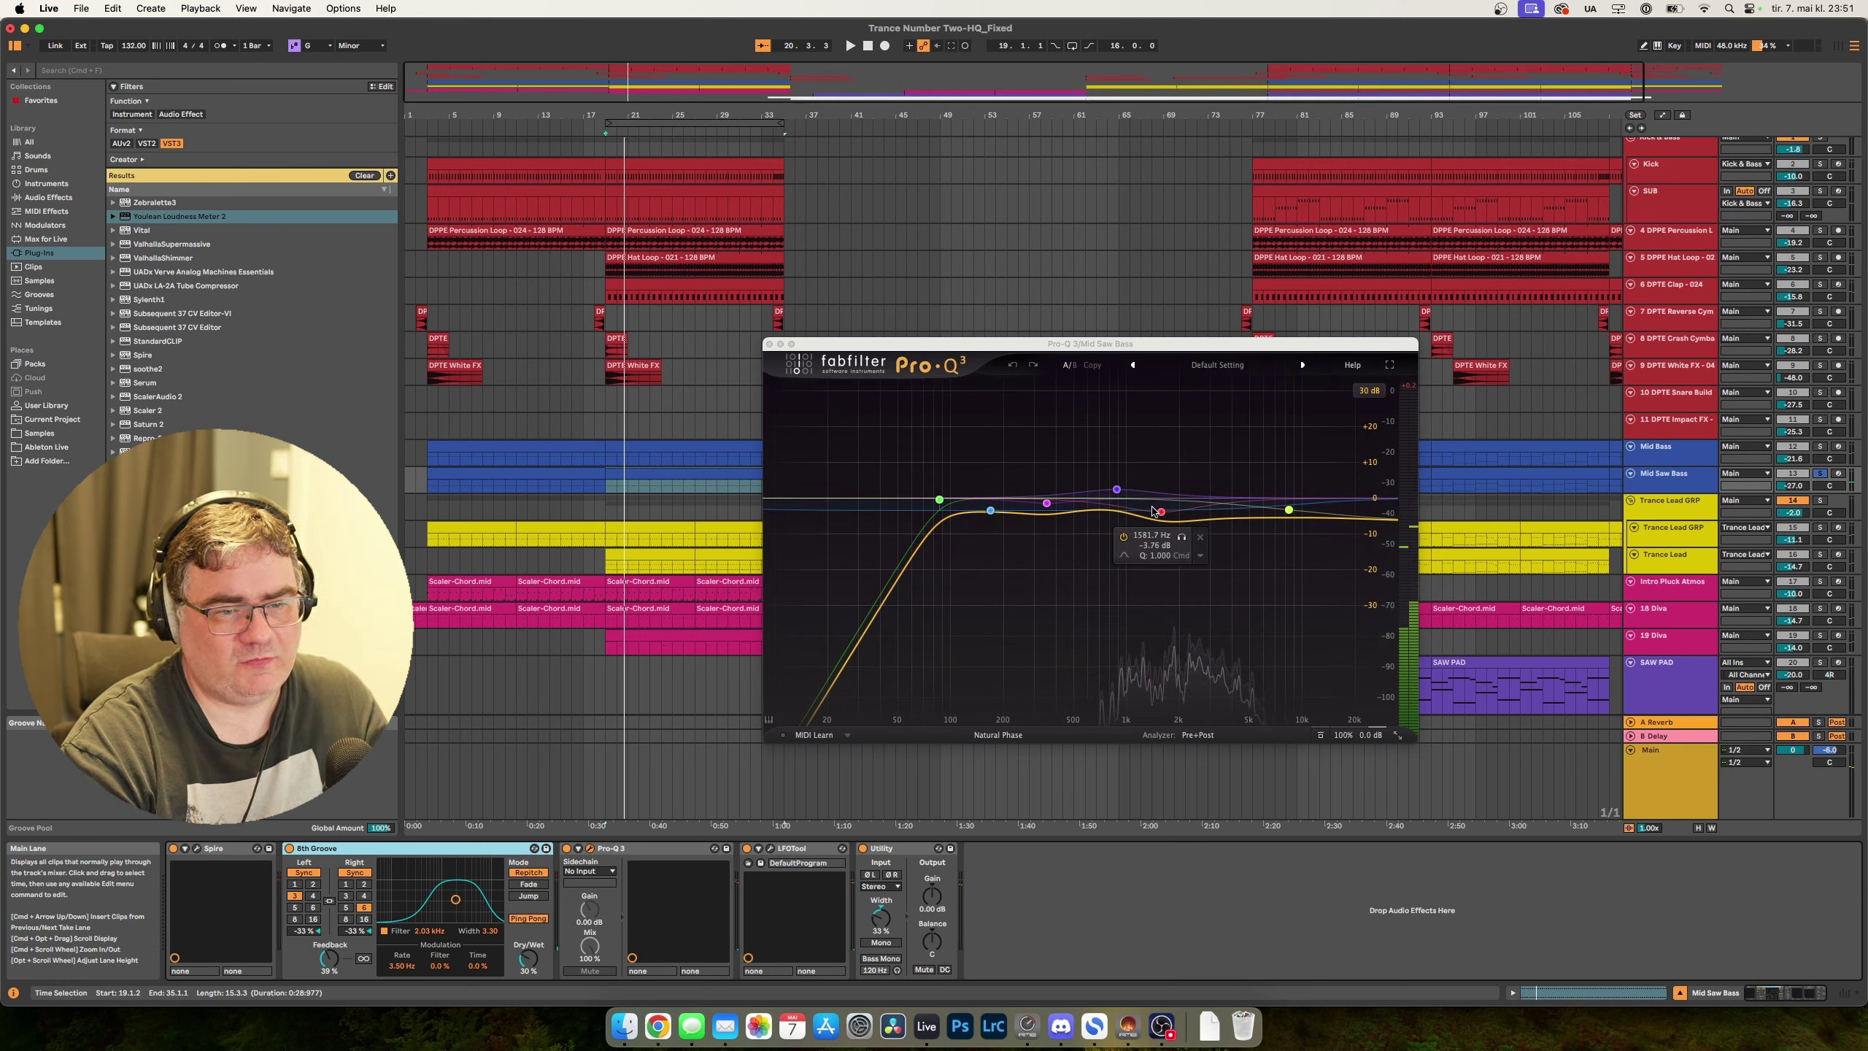
key(space)
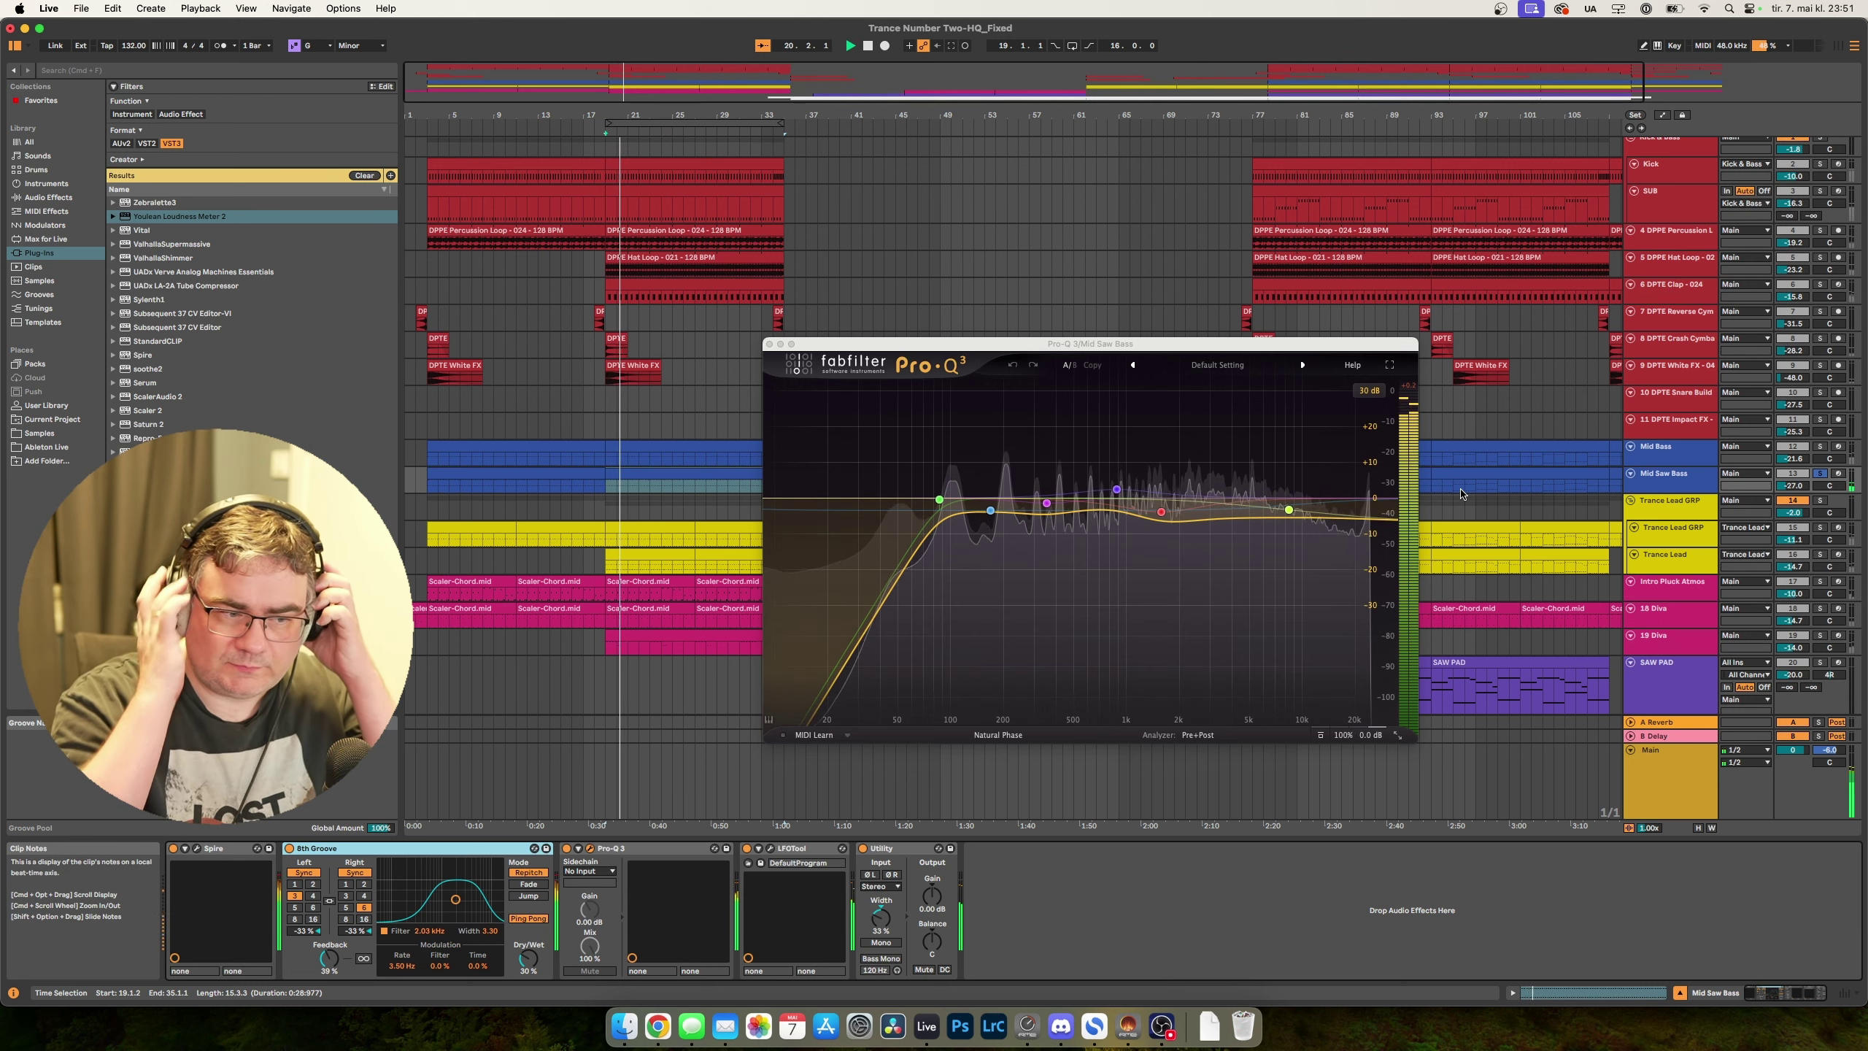
click(566, 849)
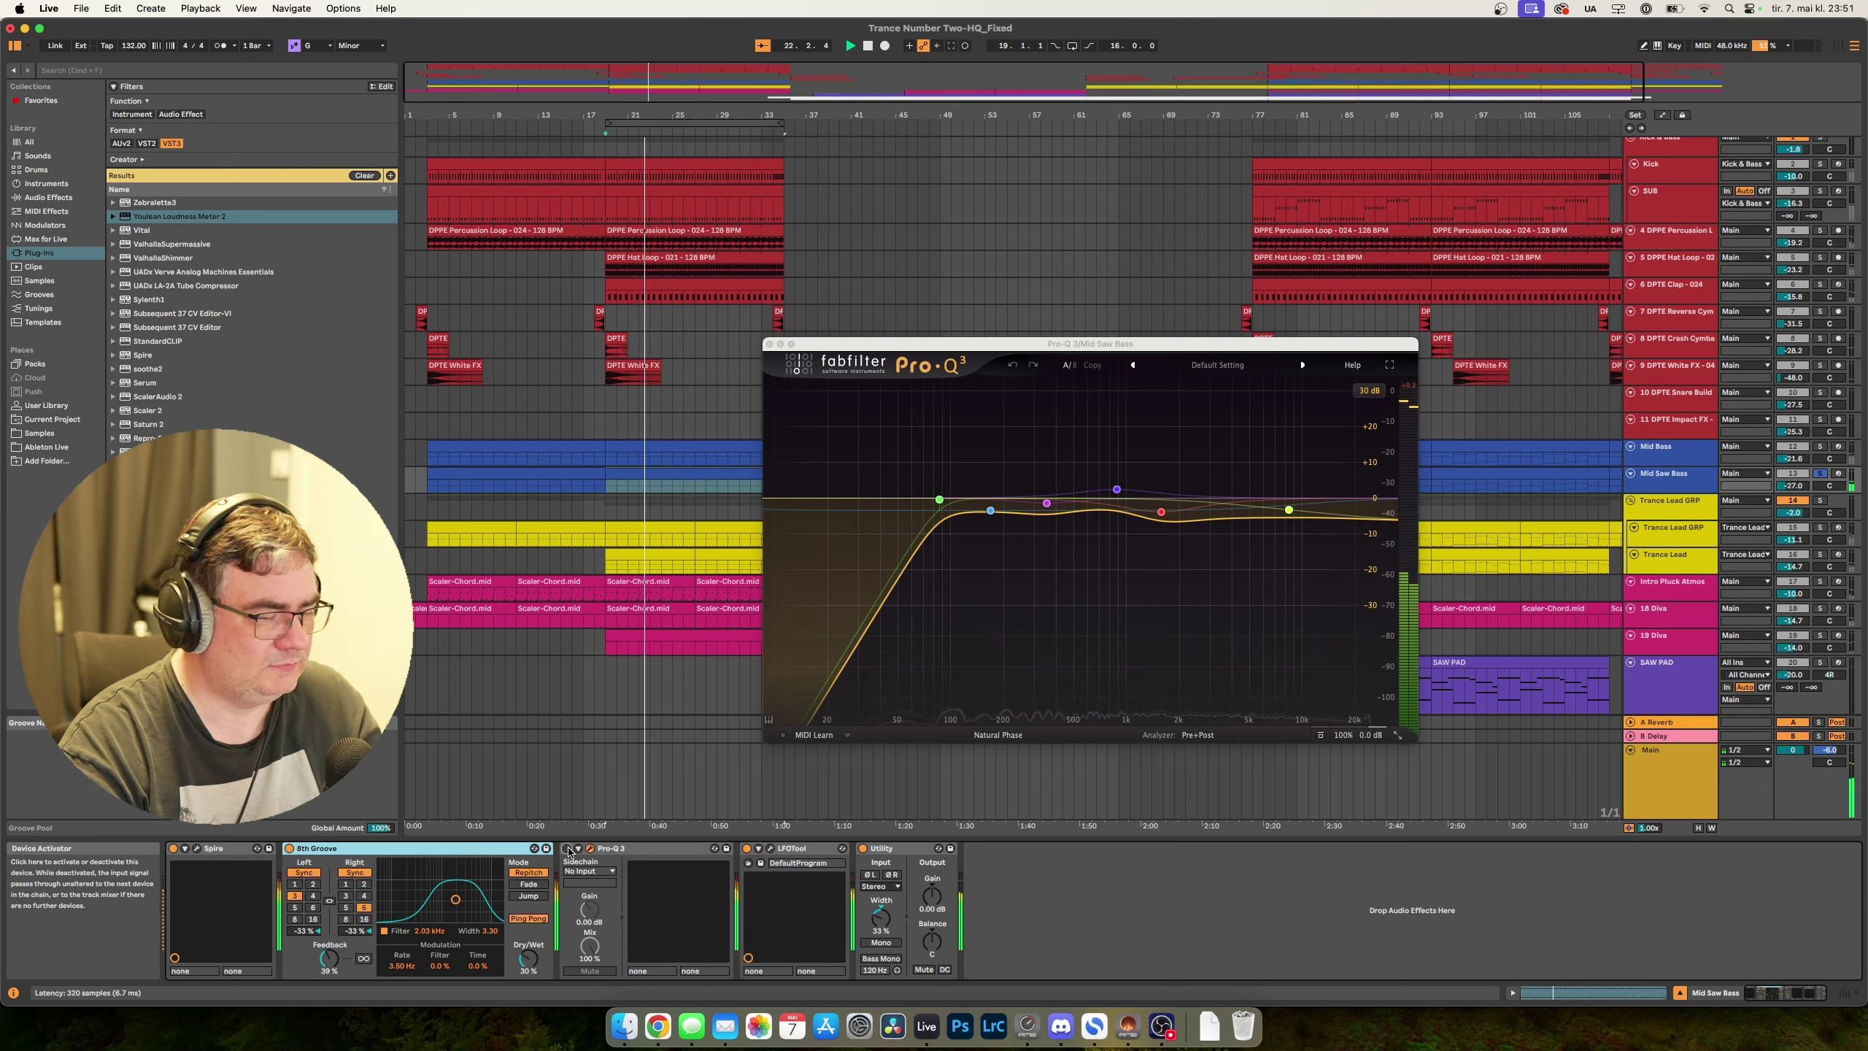
click(566, 848)
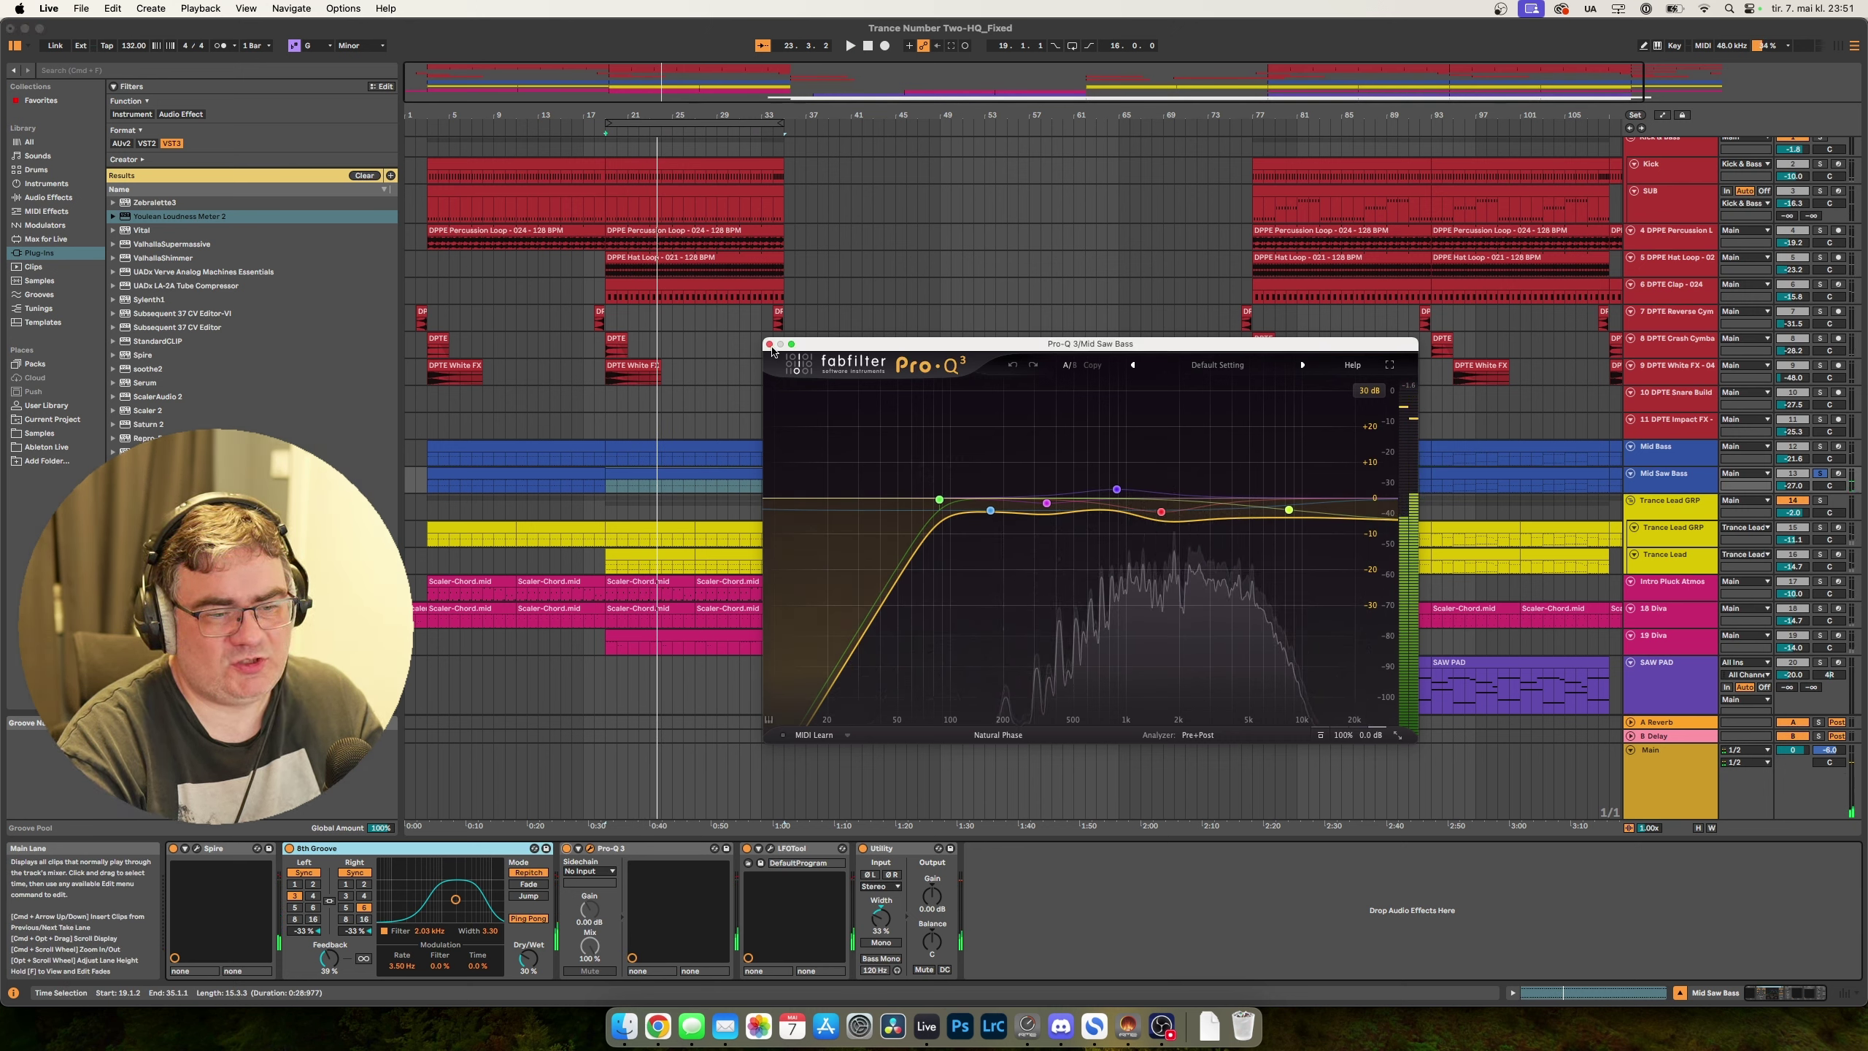
click(769, 345)
key(space)
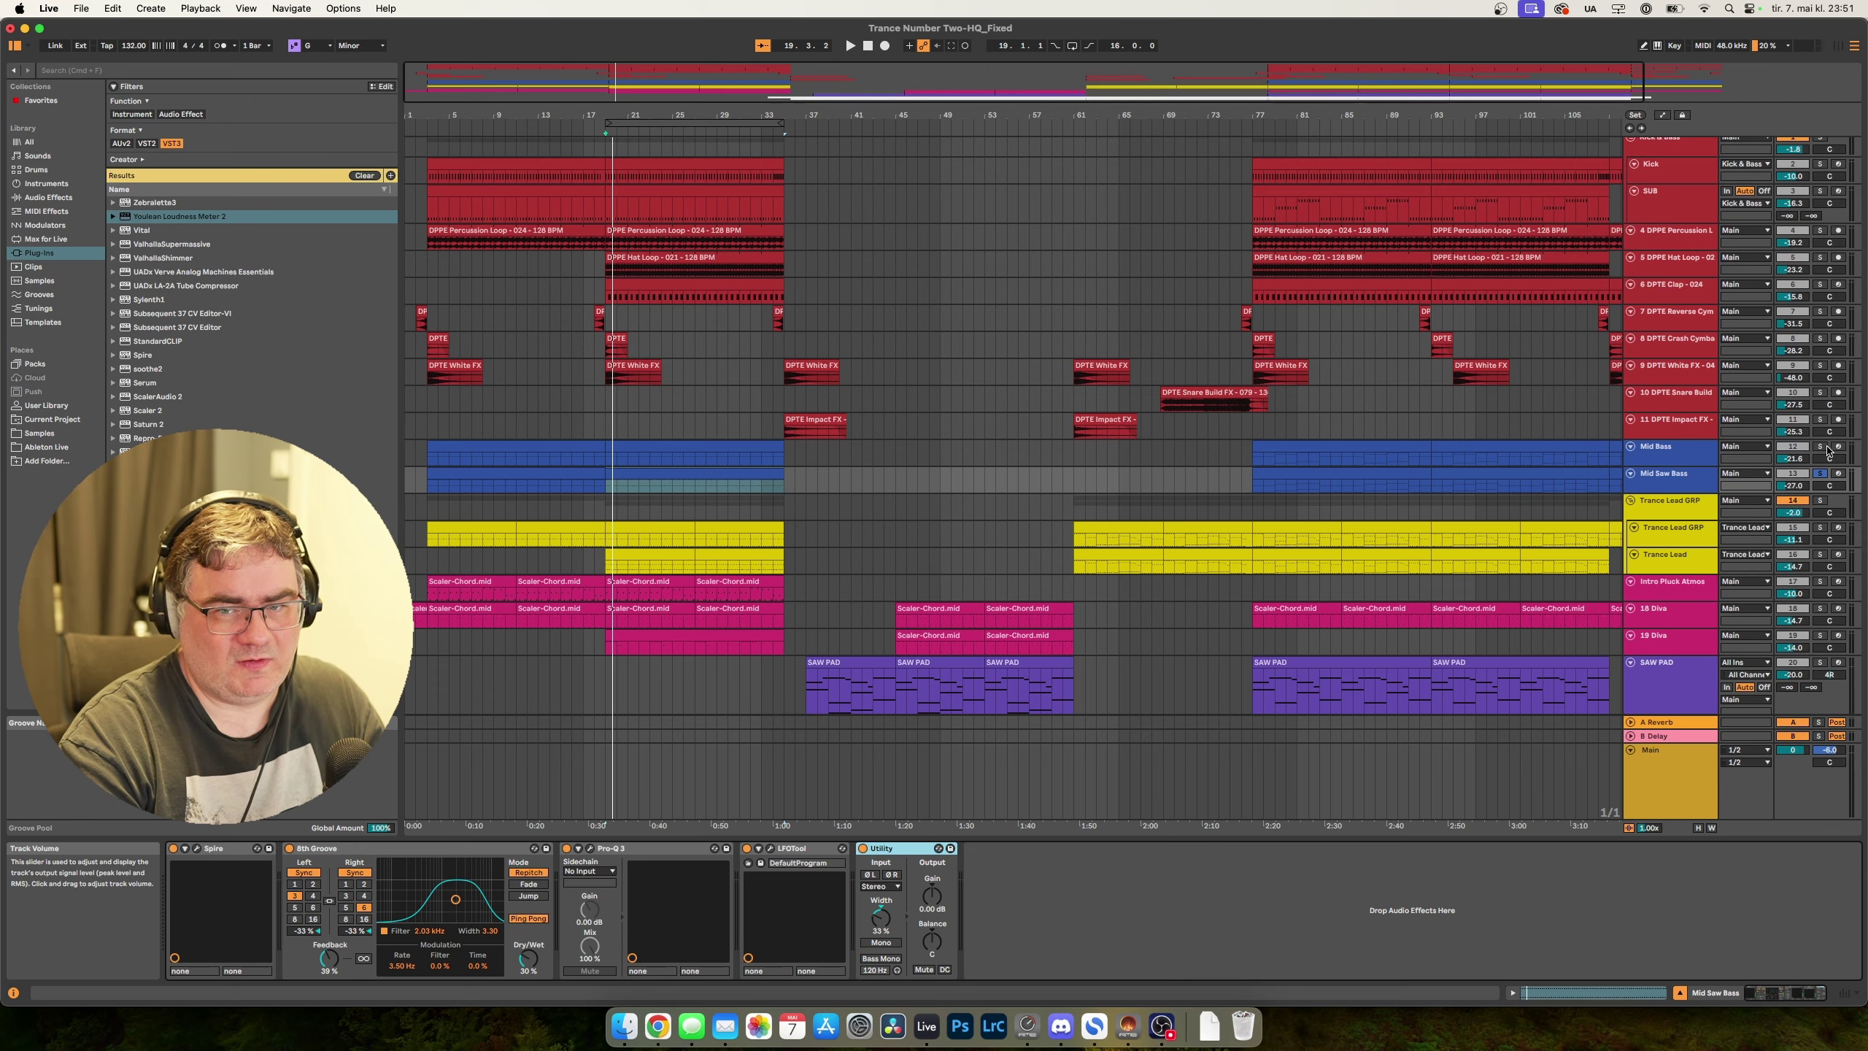
Solo Mid Bass and the Kick & Bass group together with Mid Saw Bass, and audition the combined layers.
click(1827, 447)
scroll(1799, 228, up, 1)
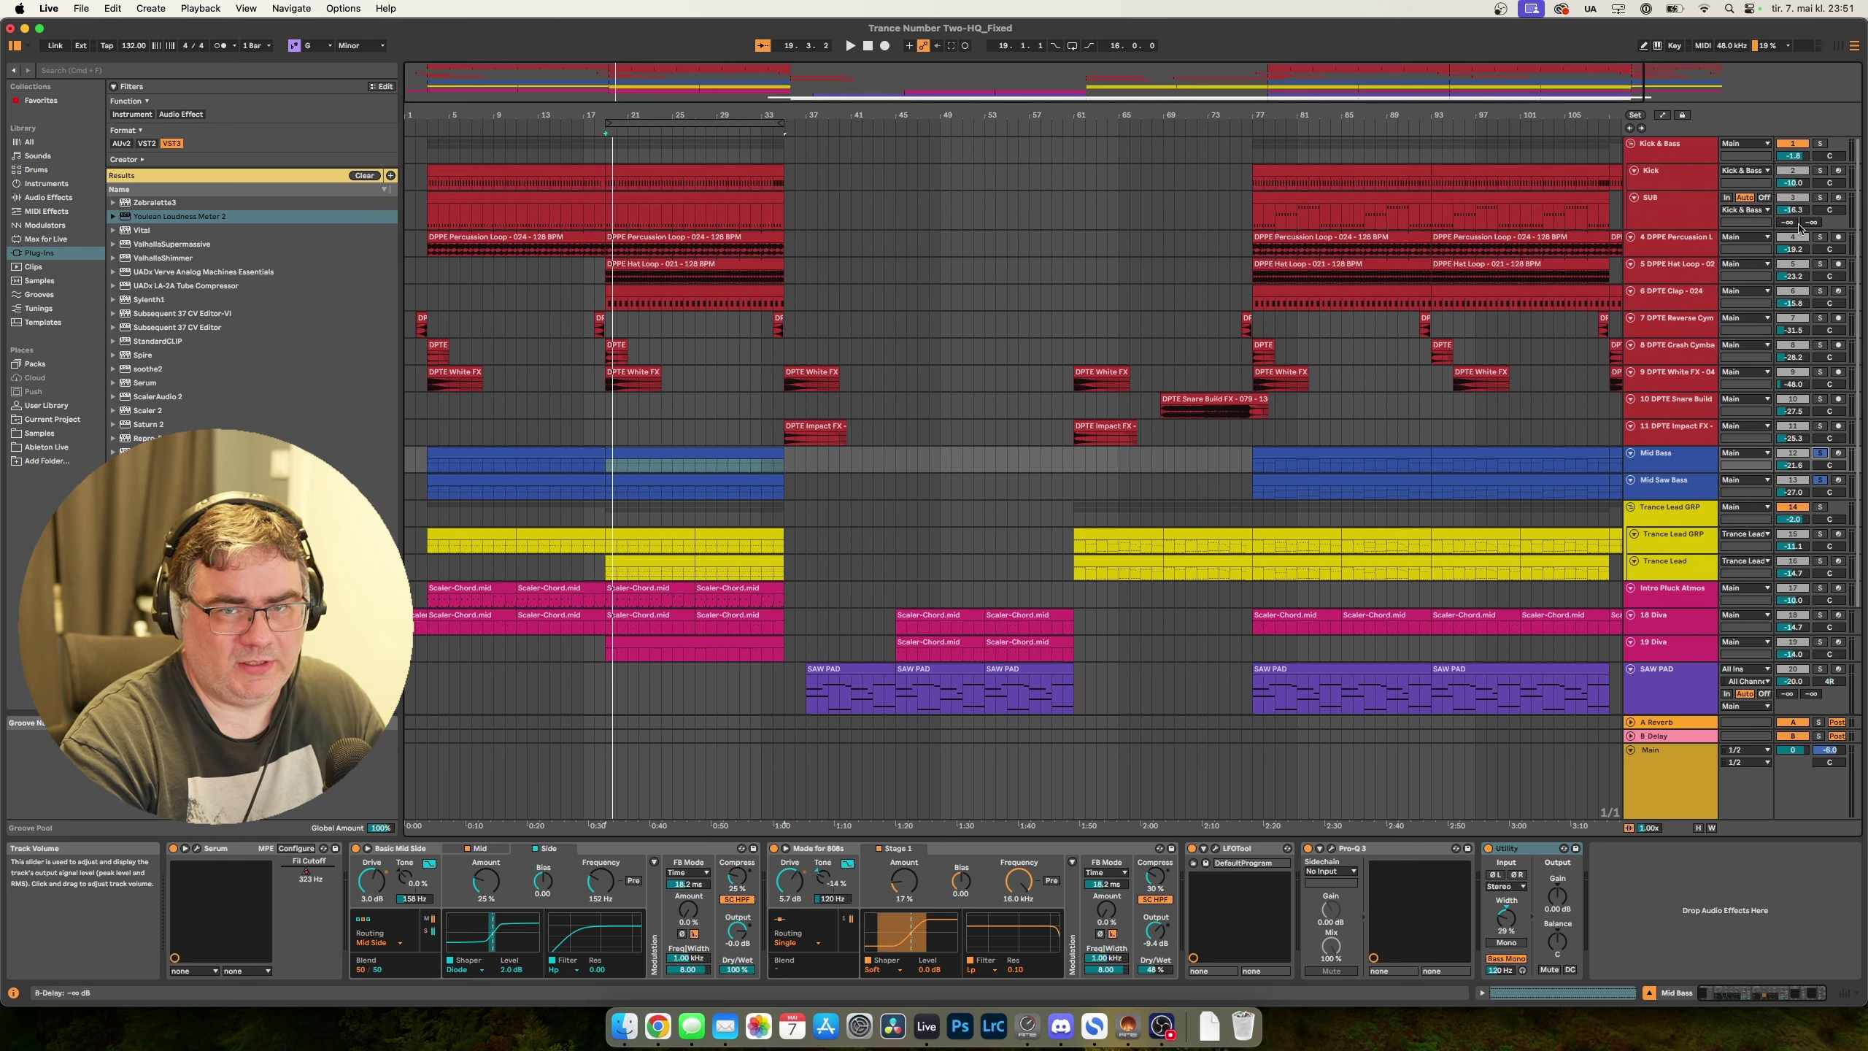
super+click(1819, 144)
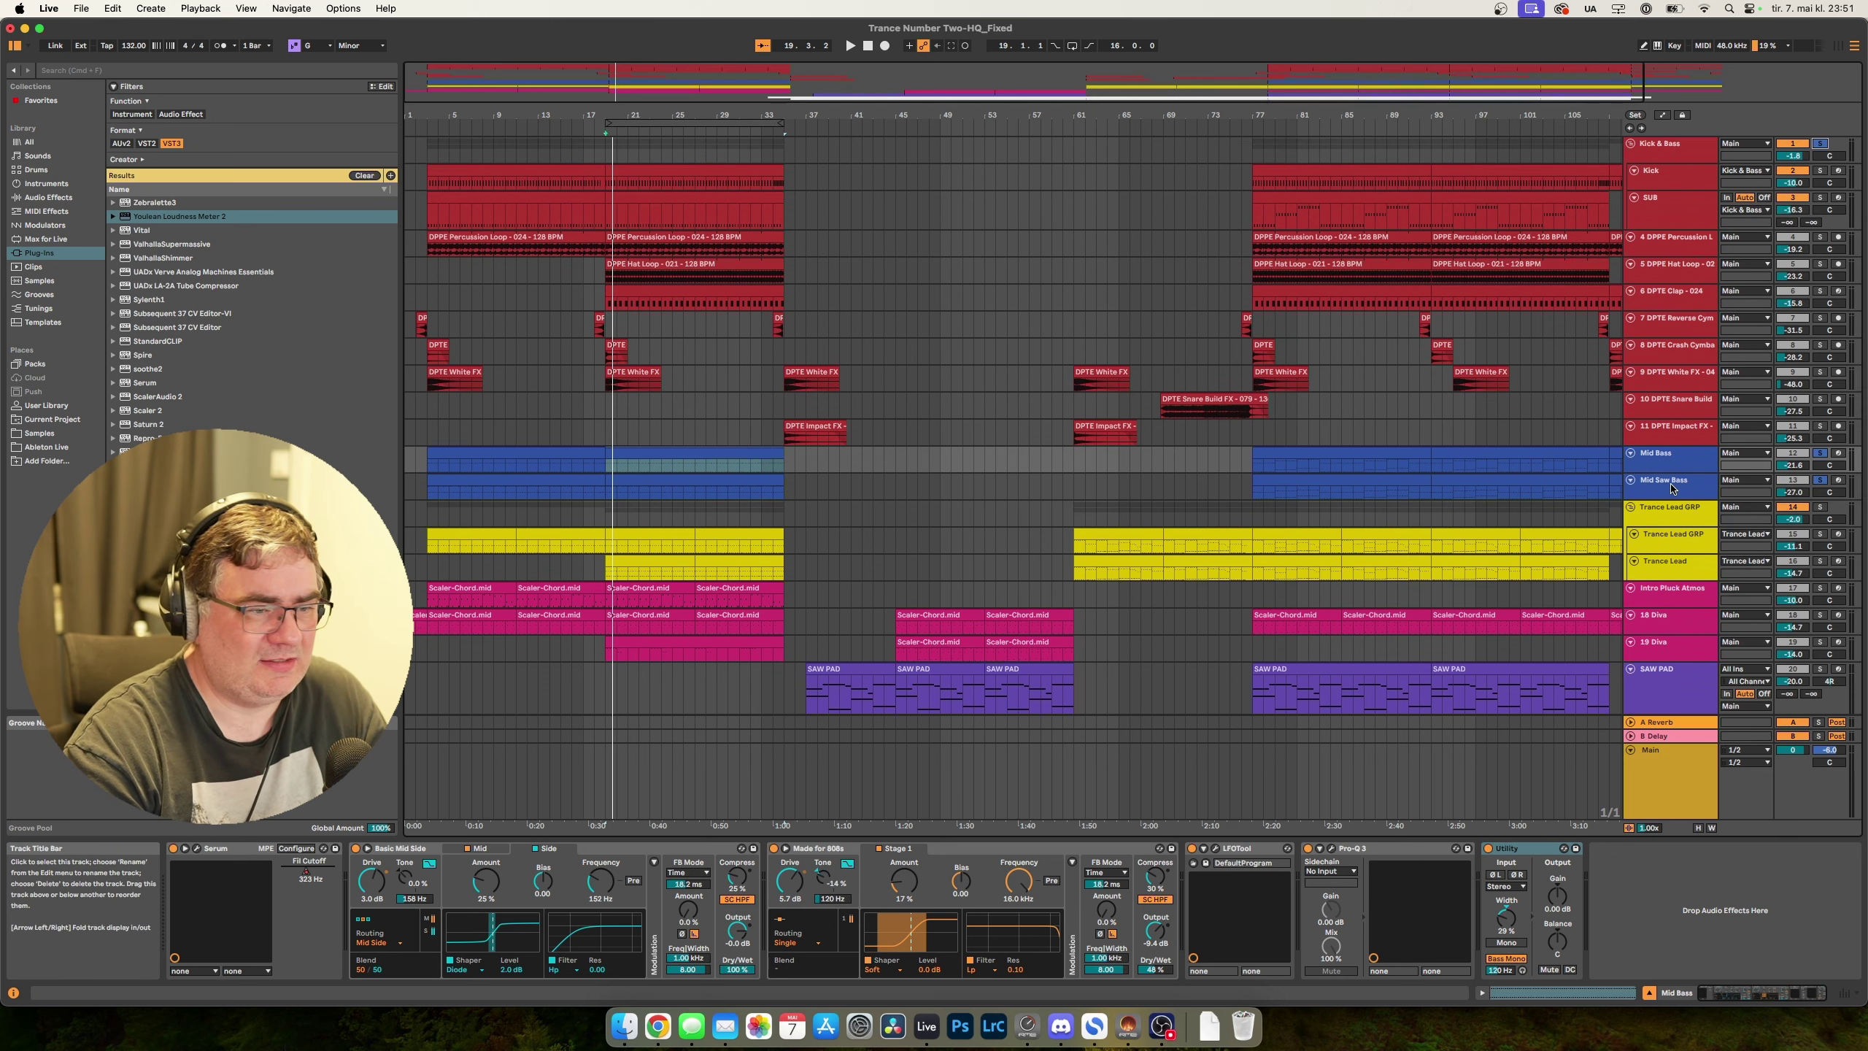
key(space)
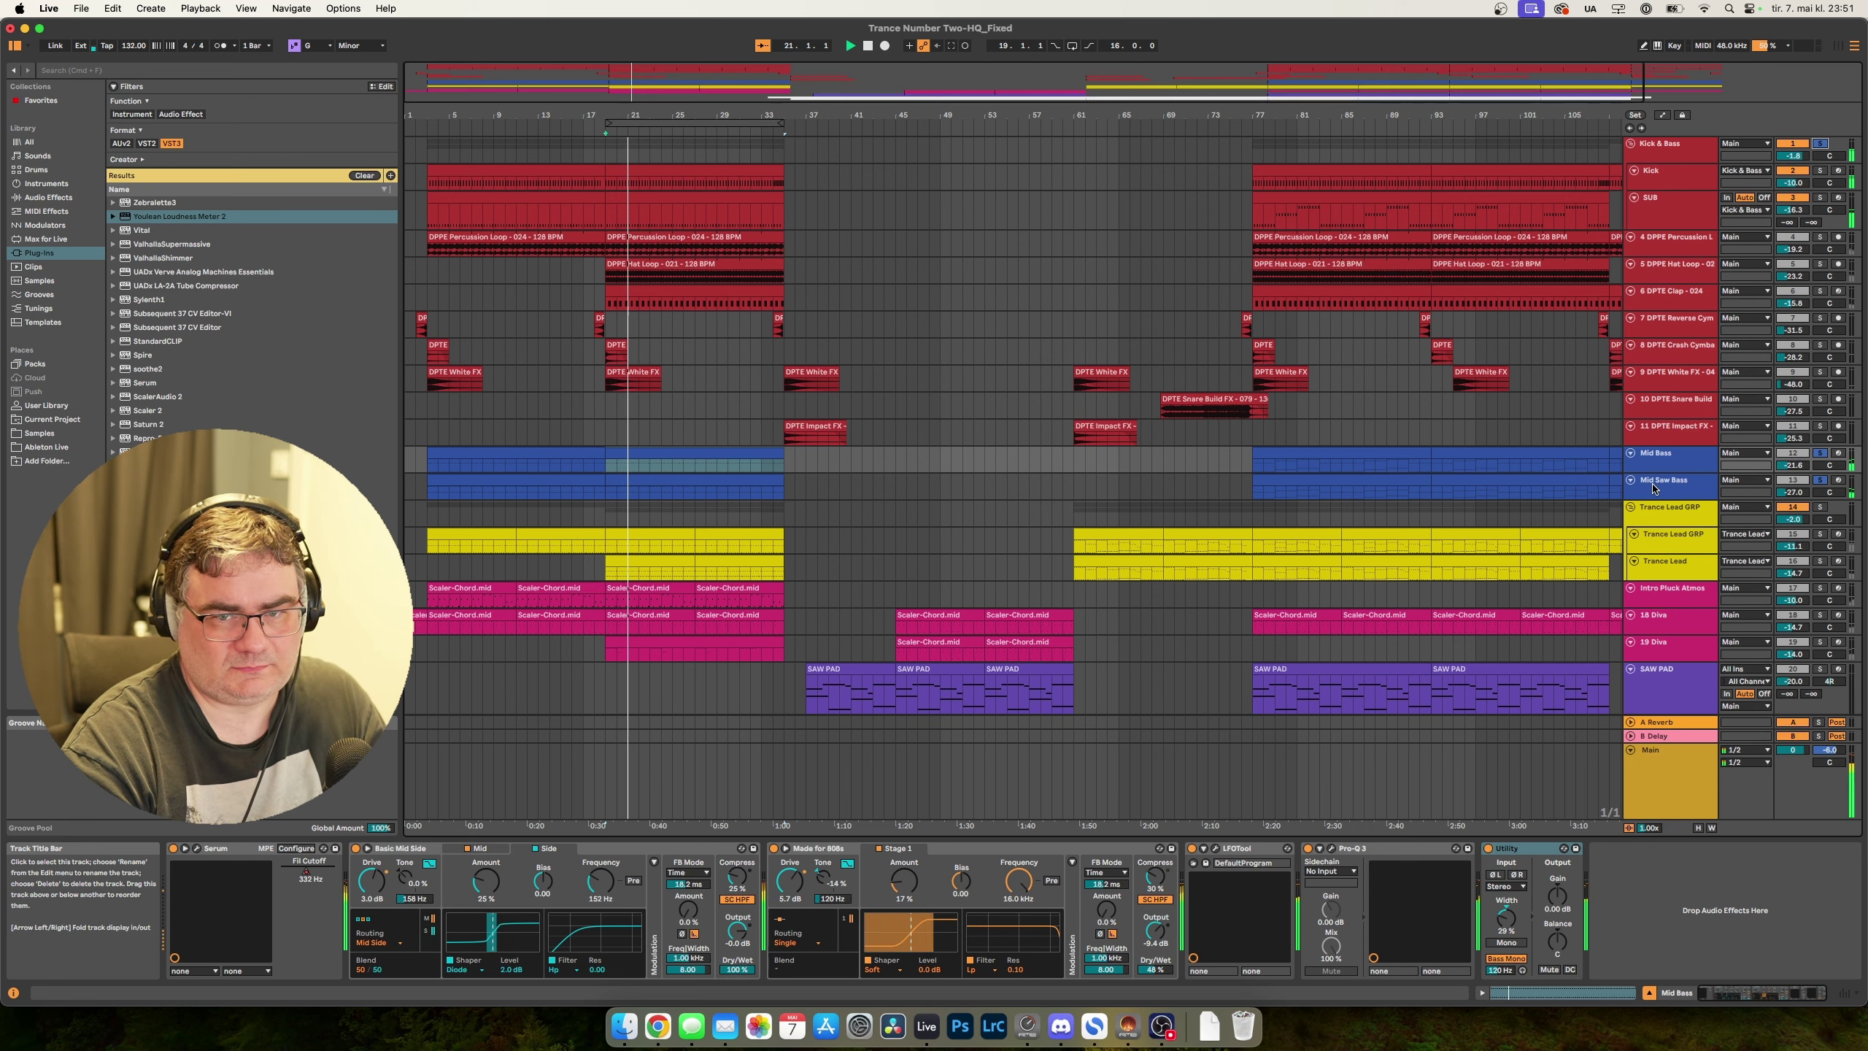
Move Youlean Loudness Meter 2 from the Kick & Bass group to the Main track's device chain, directly before Pro-L 2.
click(1660, 773)
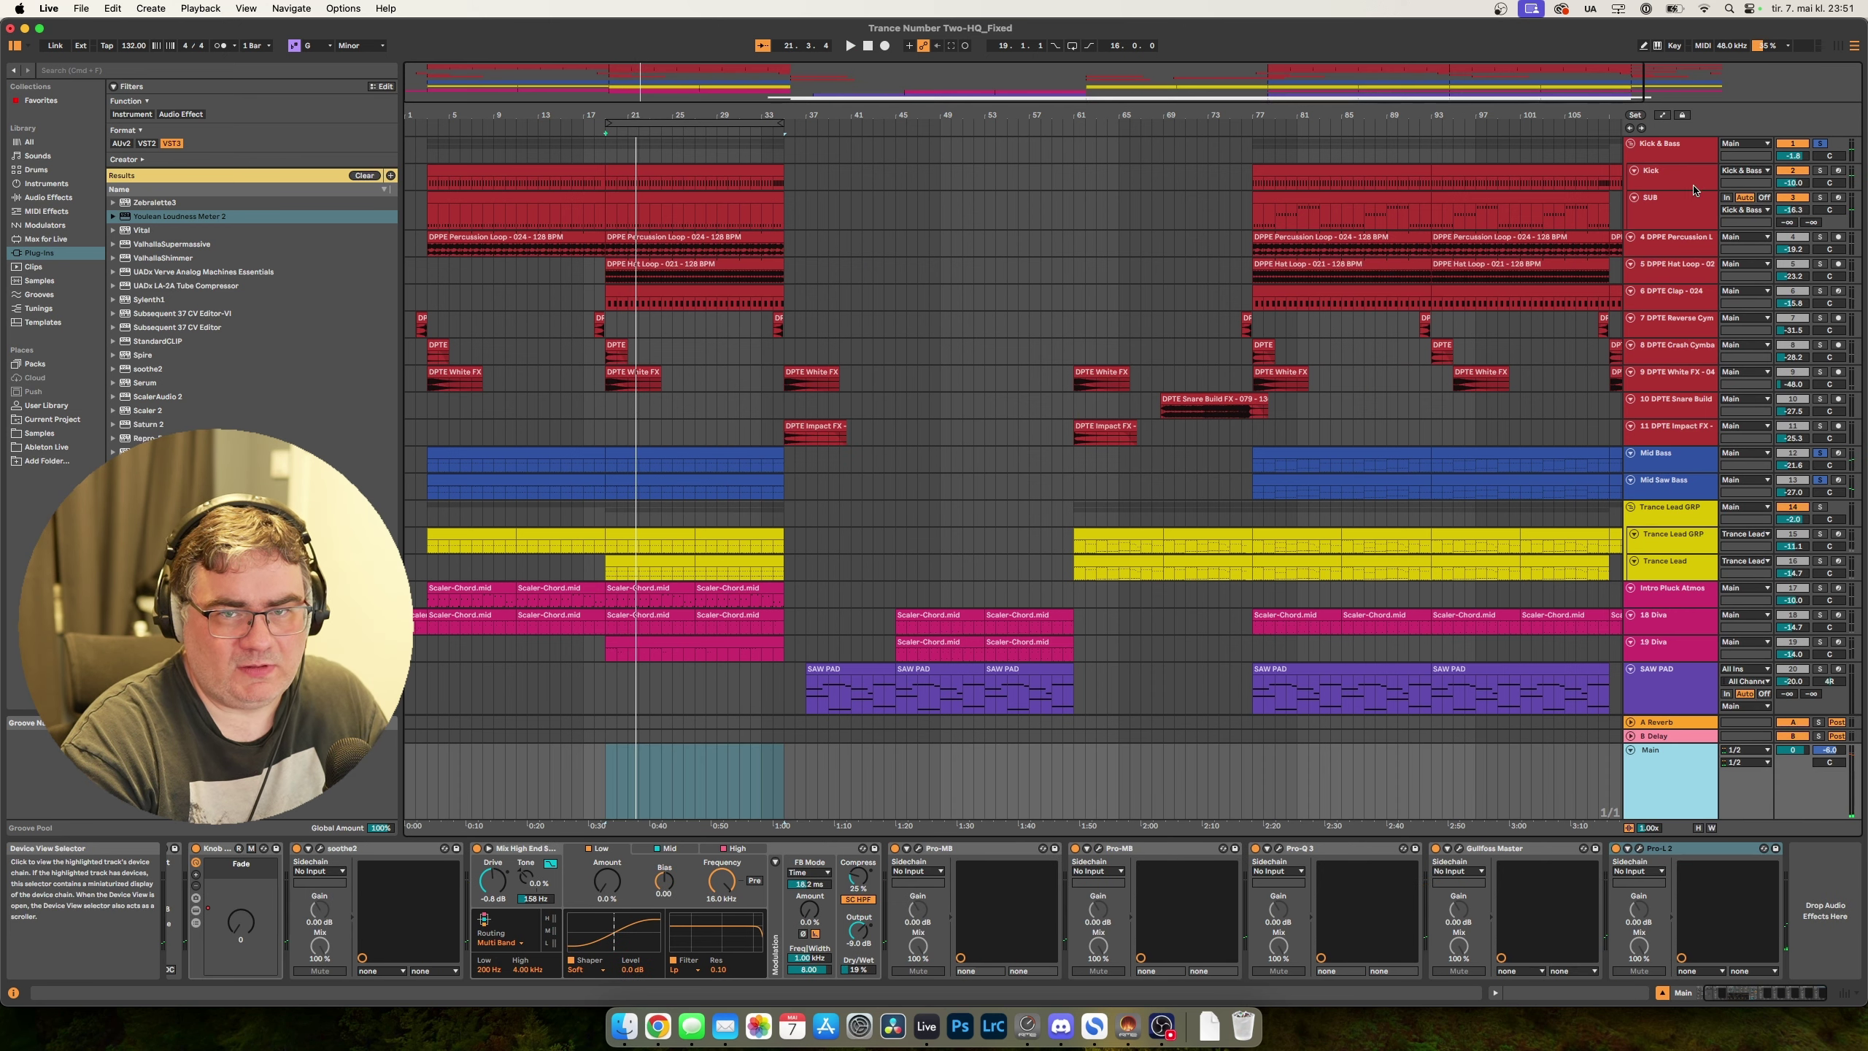
click(1663, 146)
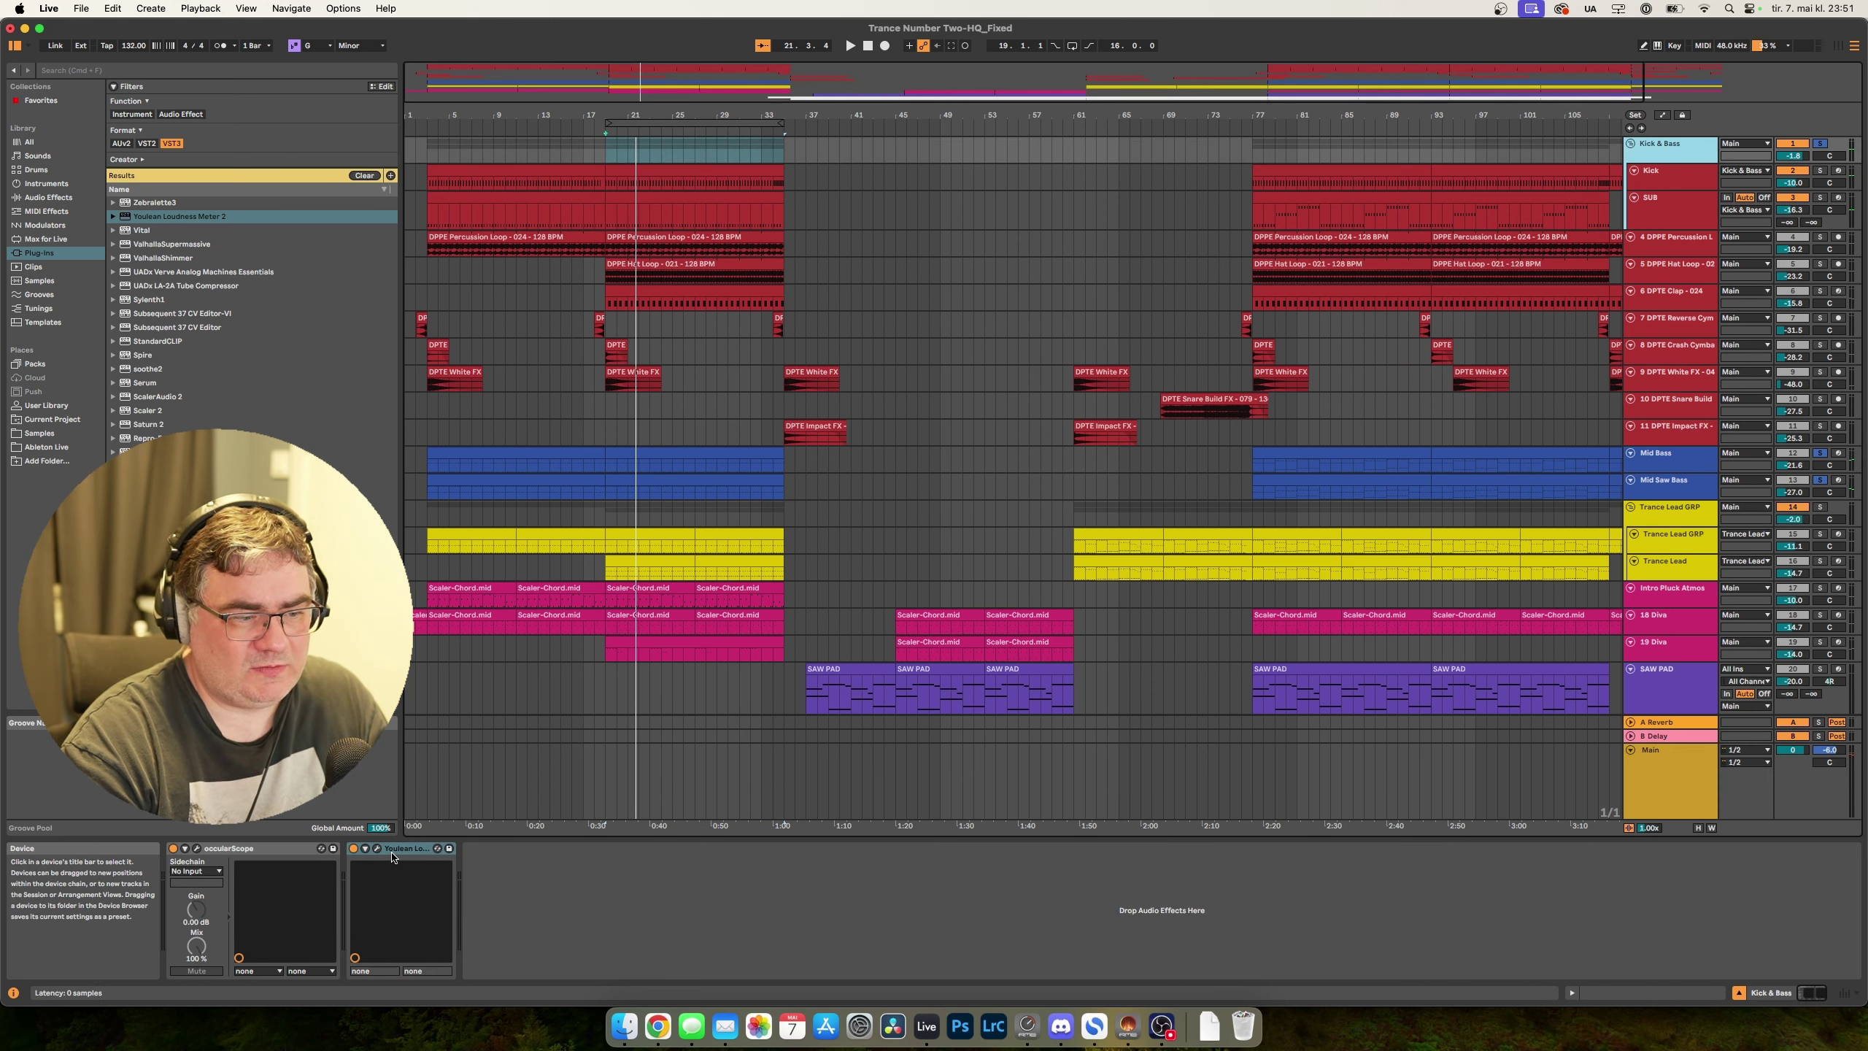
drag(400, 849, 1696, 559)
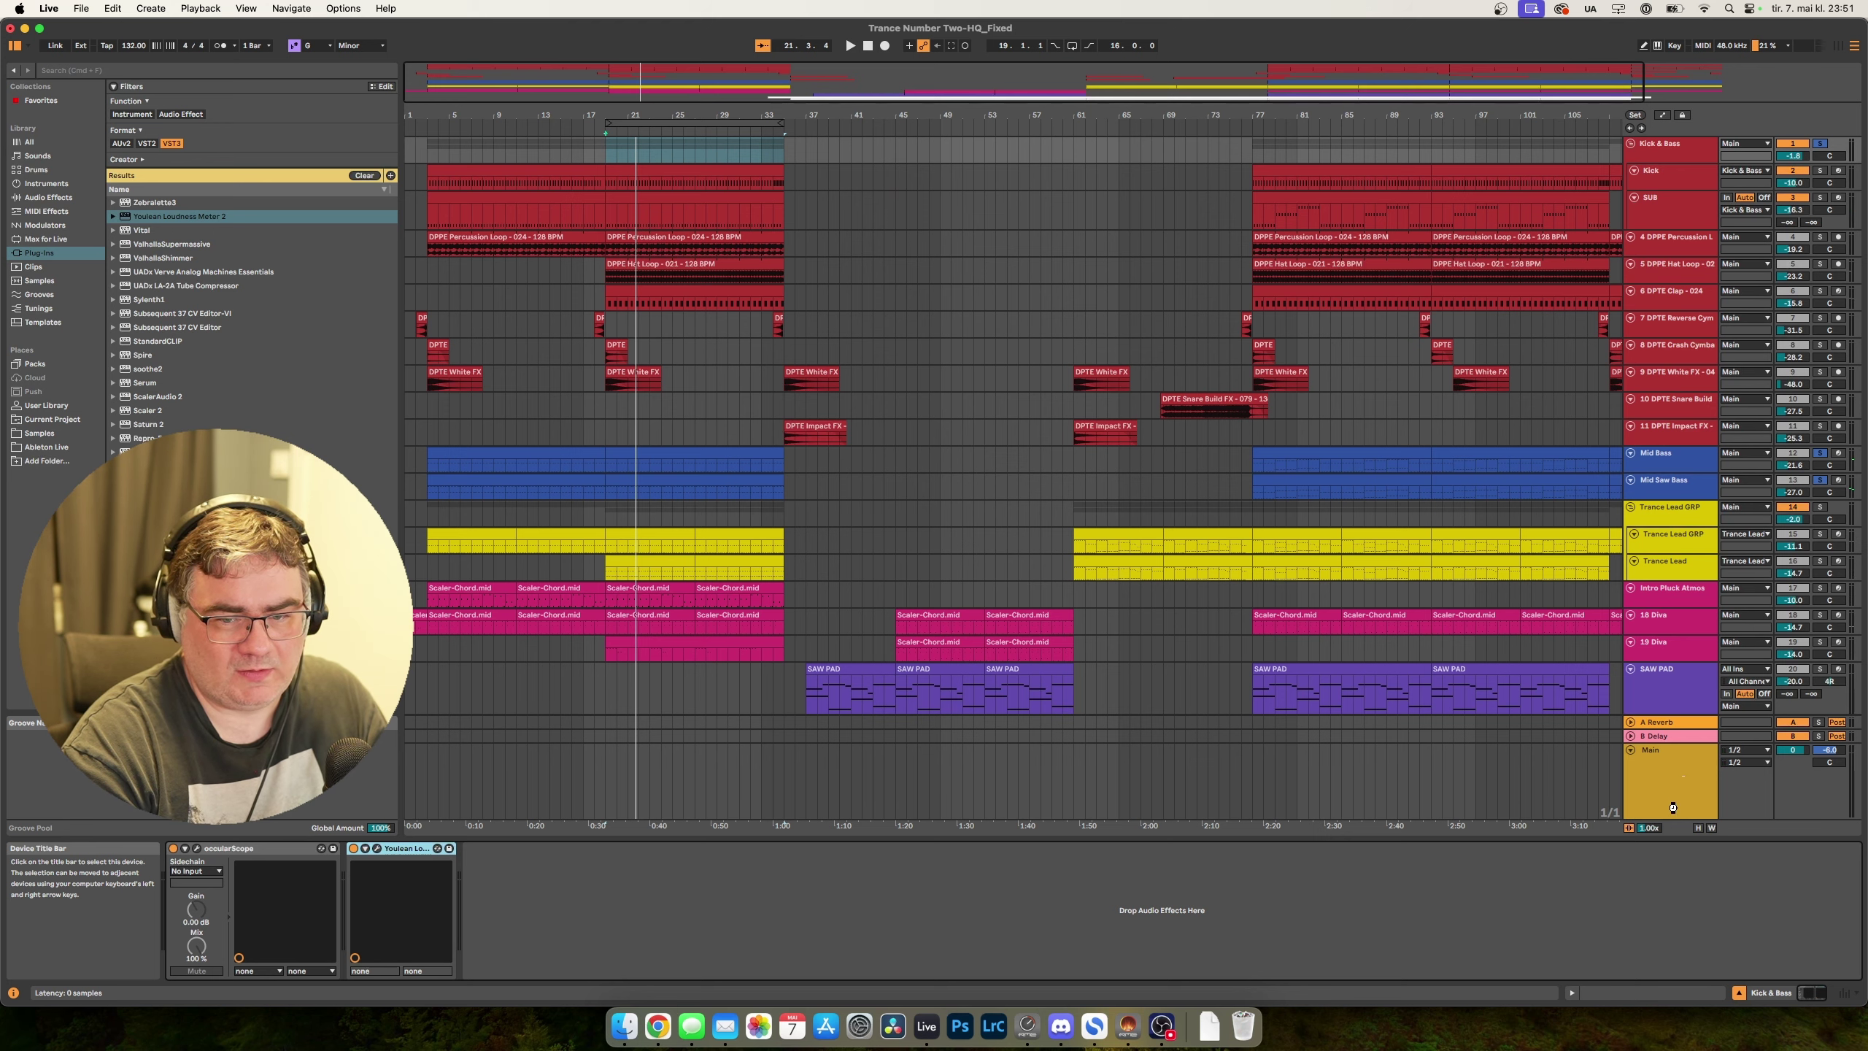
drag(1672, 807, 1672, 807)
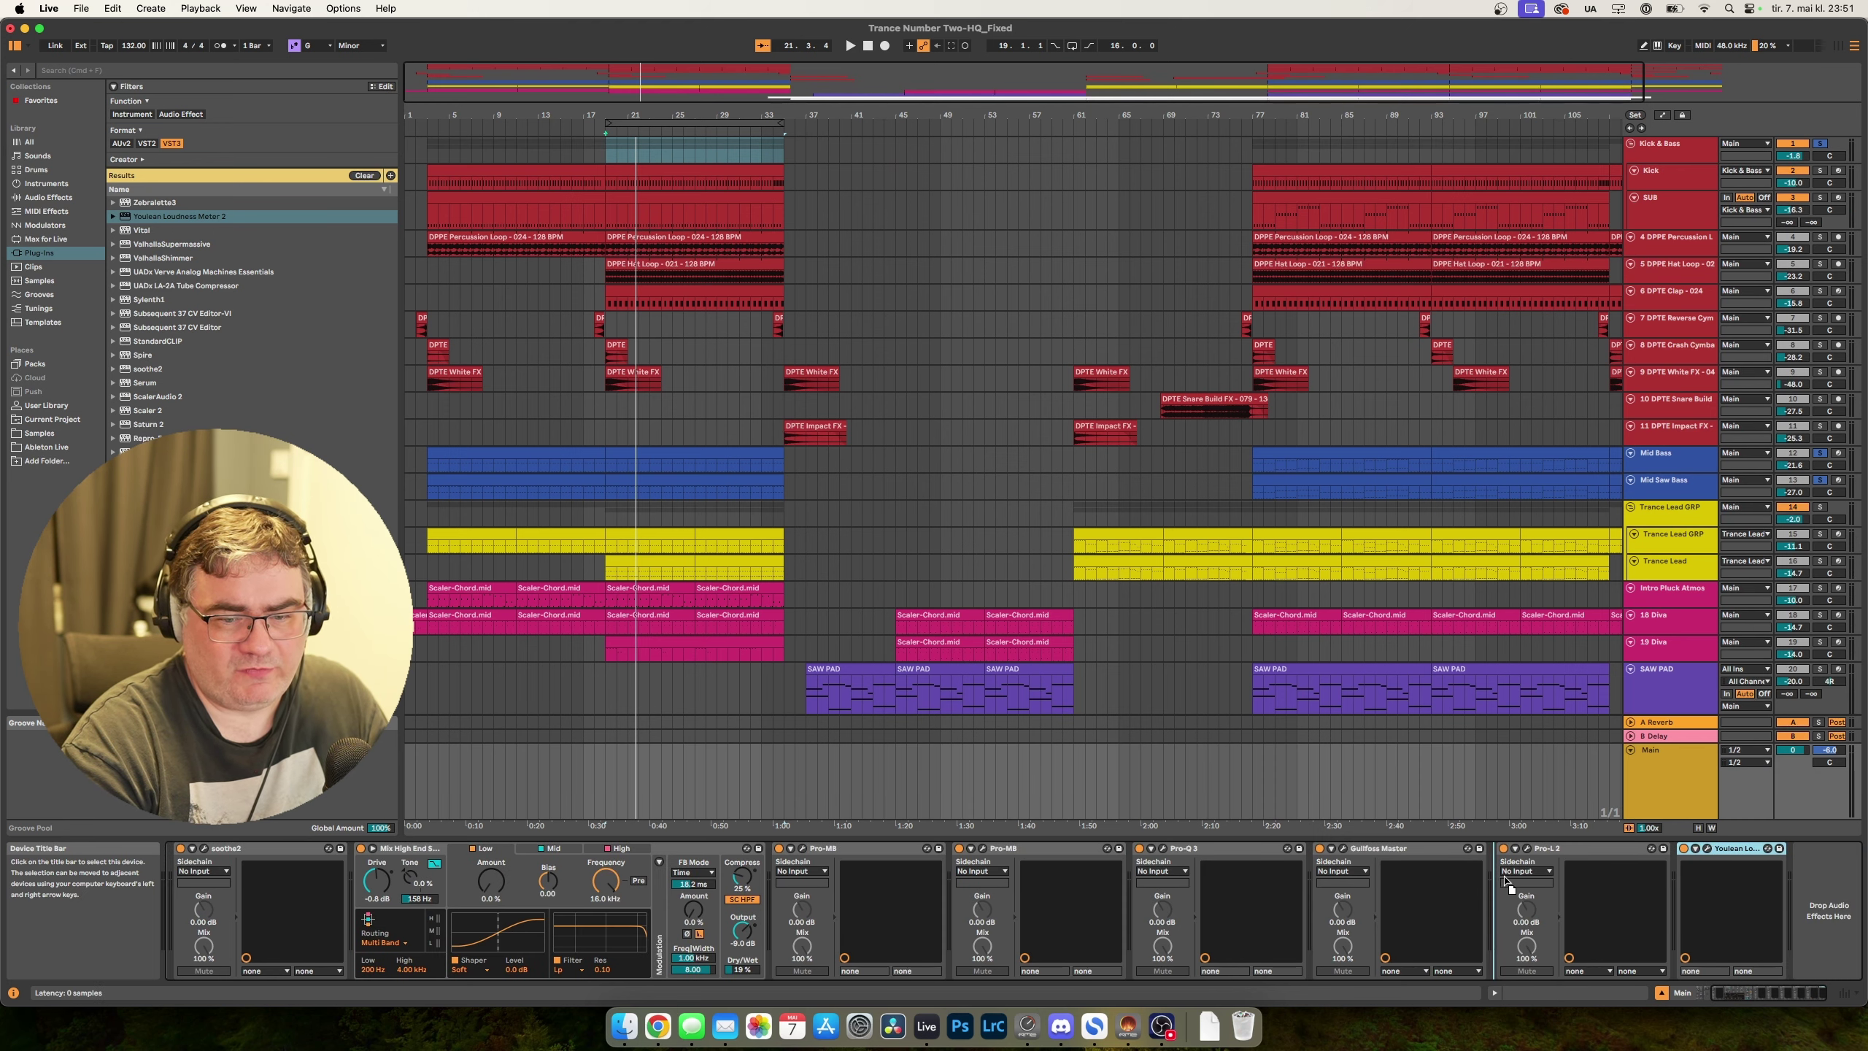
drag(1505, 880, 1598, 958)
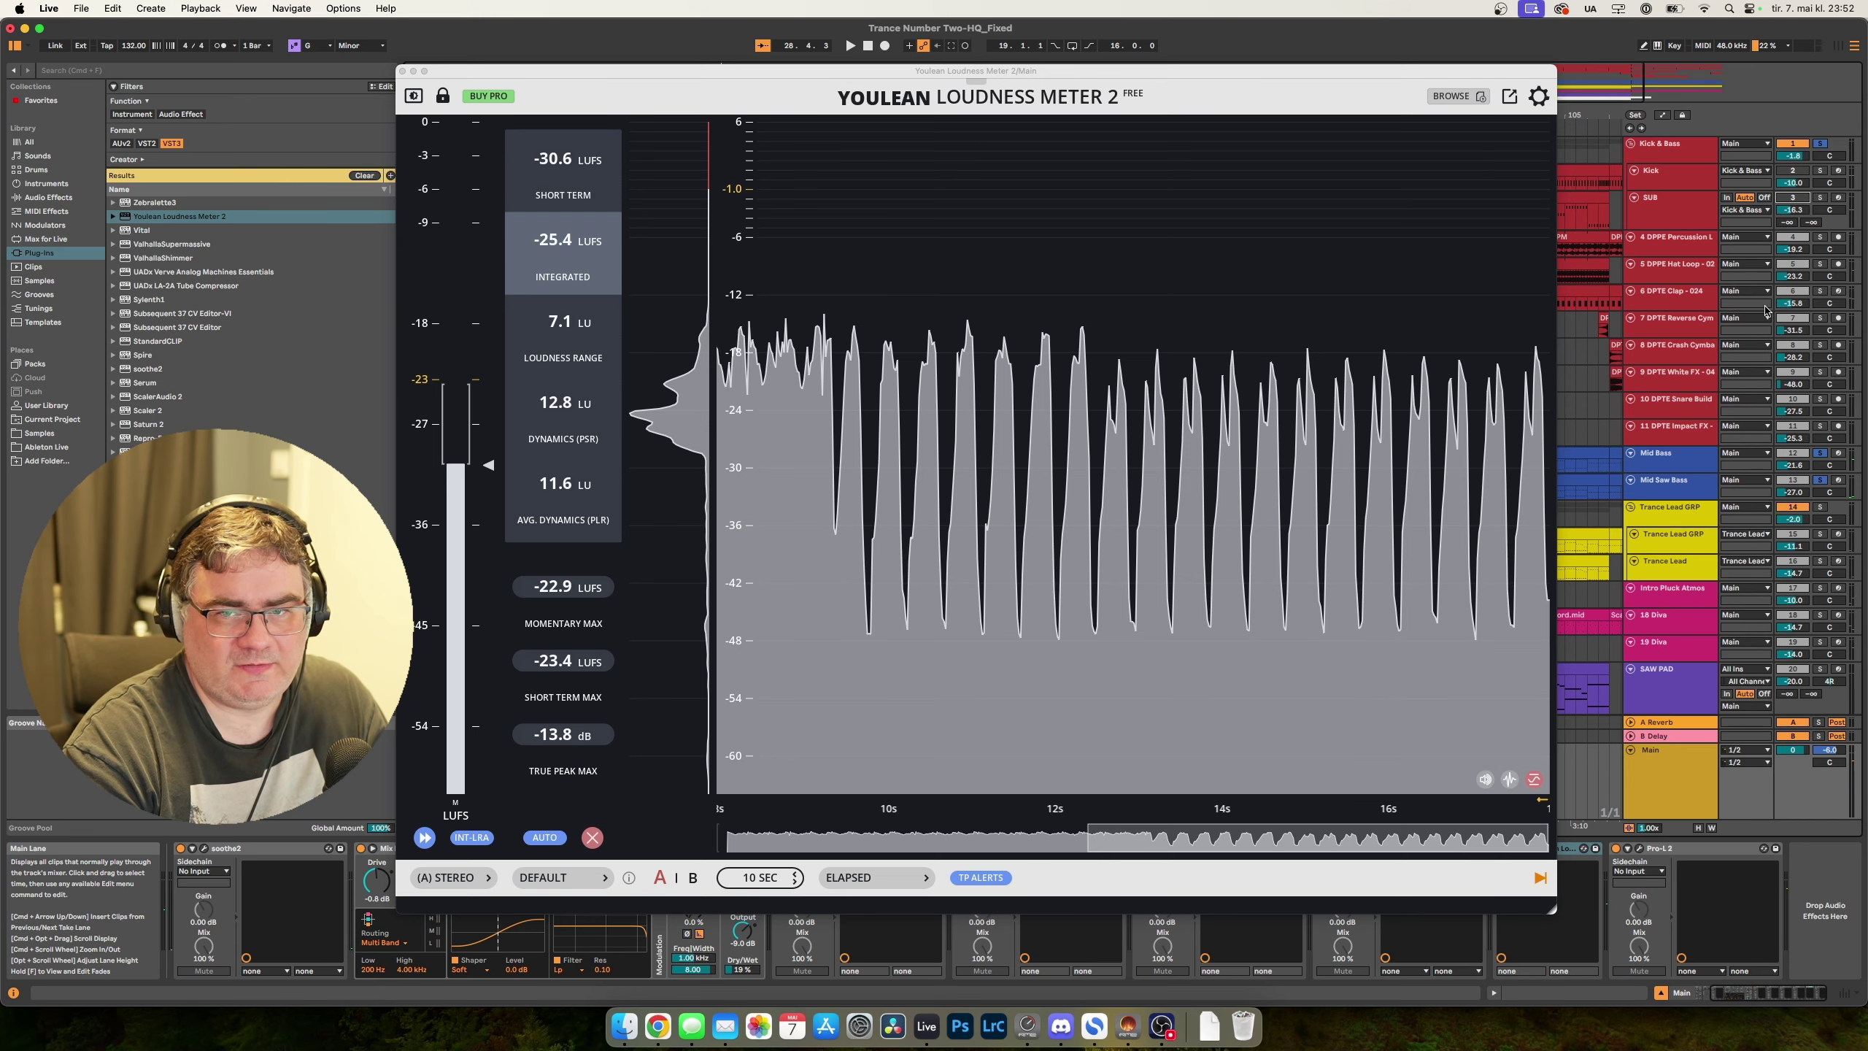
Measure the loudness of the kick and bass layers in Youlean Loudness Meter 2, playing different solo combinations.
key(space)
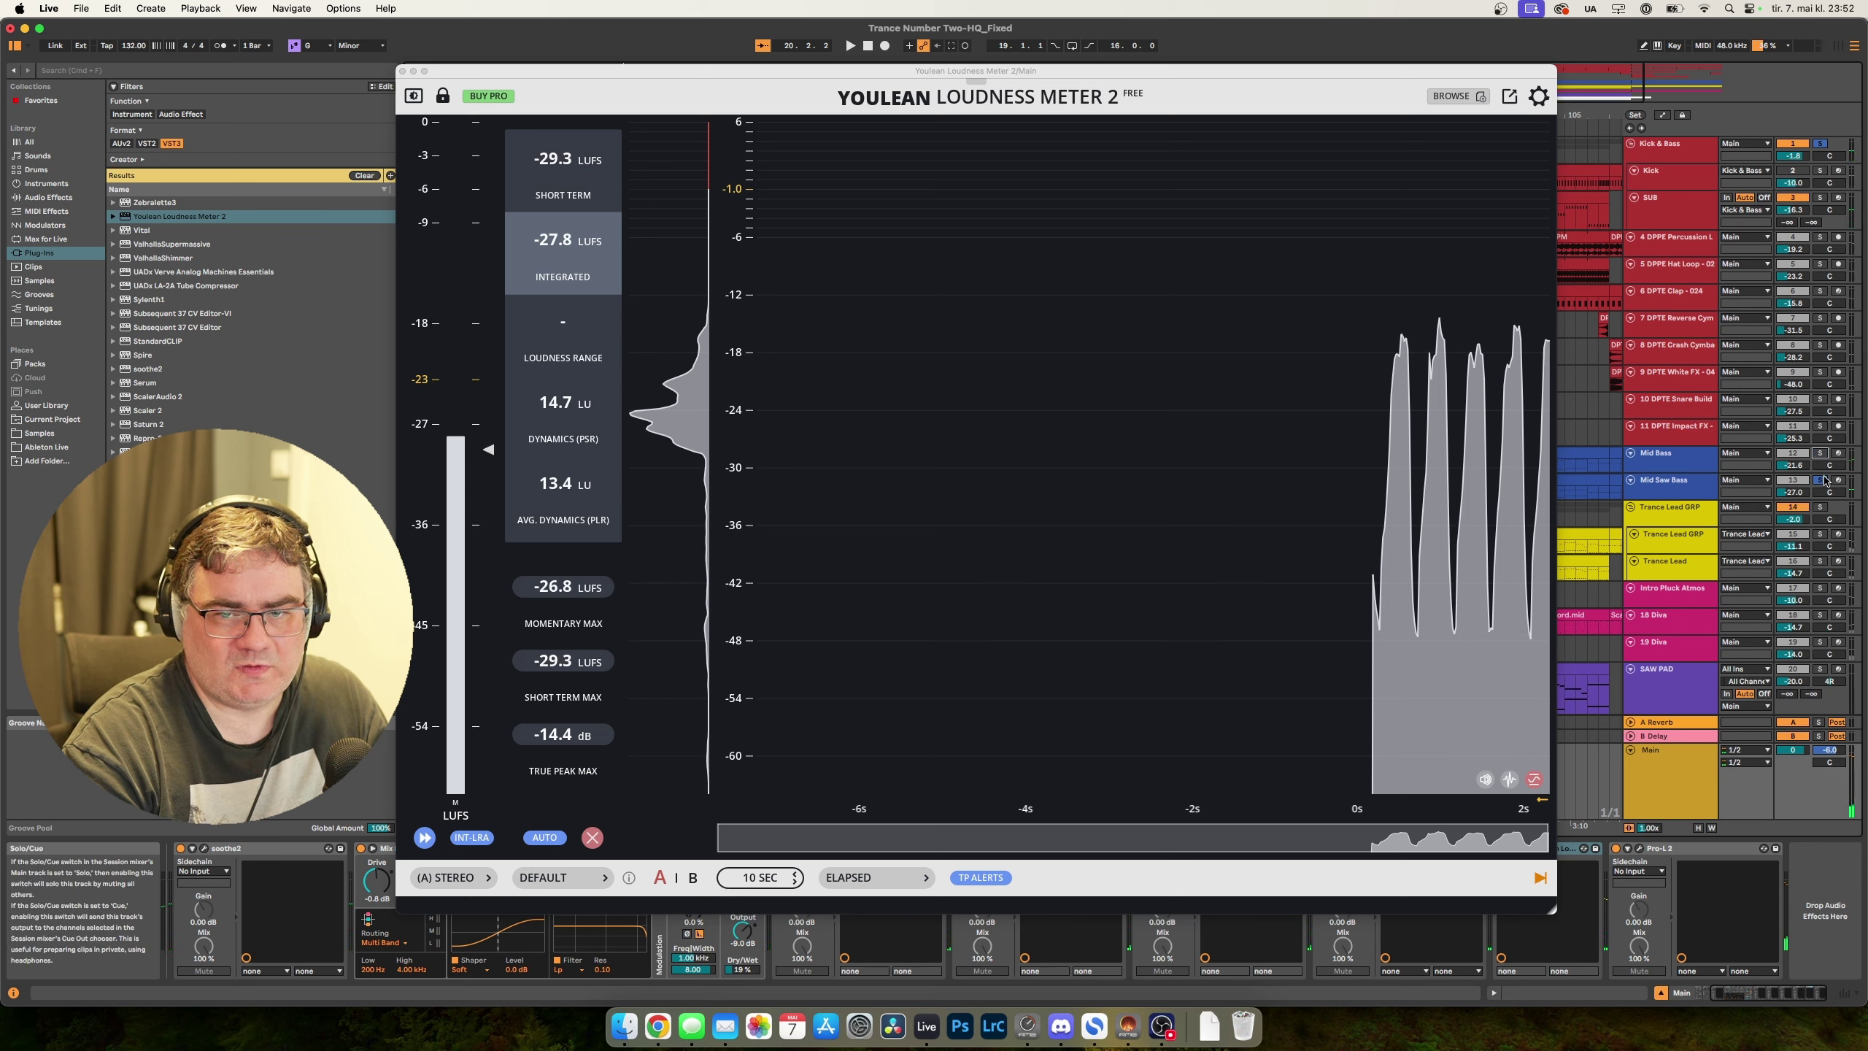
key(space)
key(space)
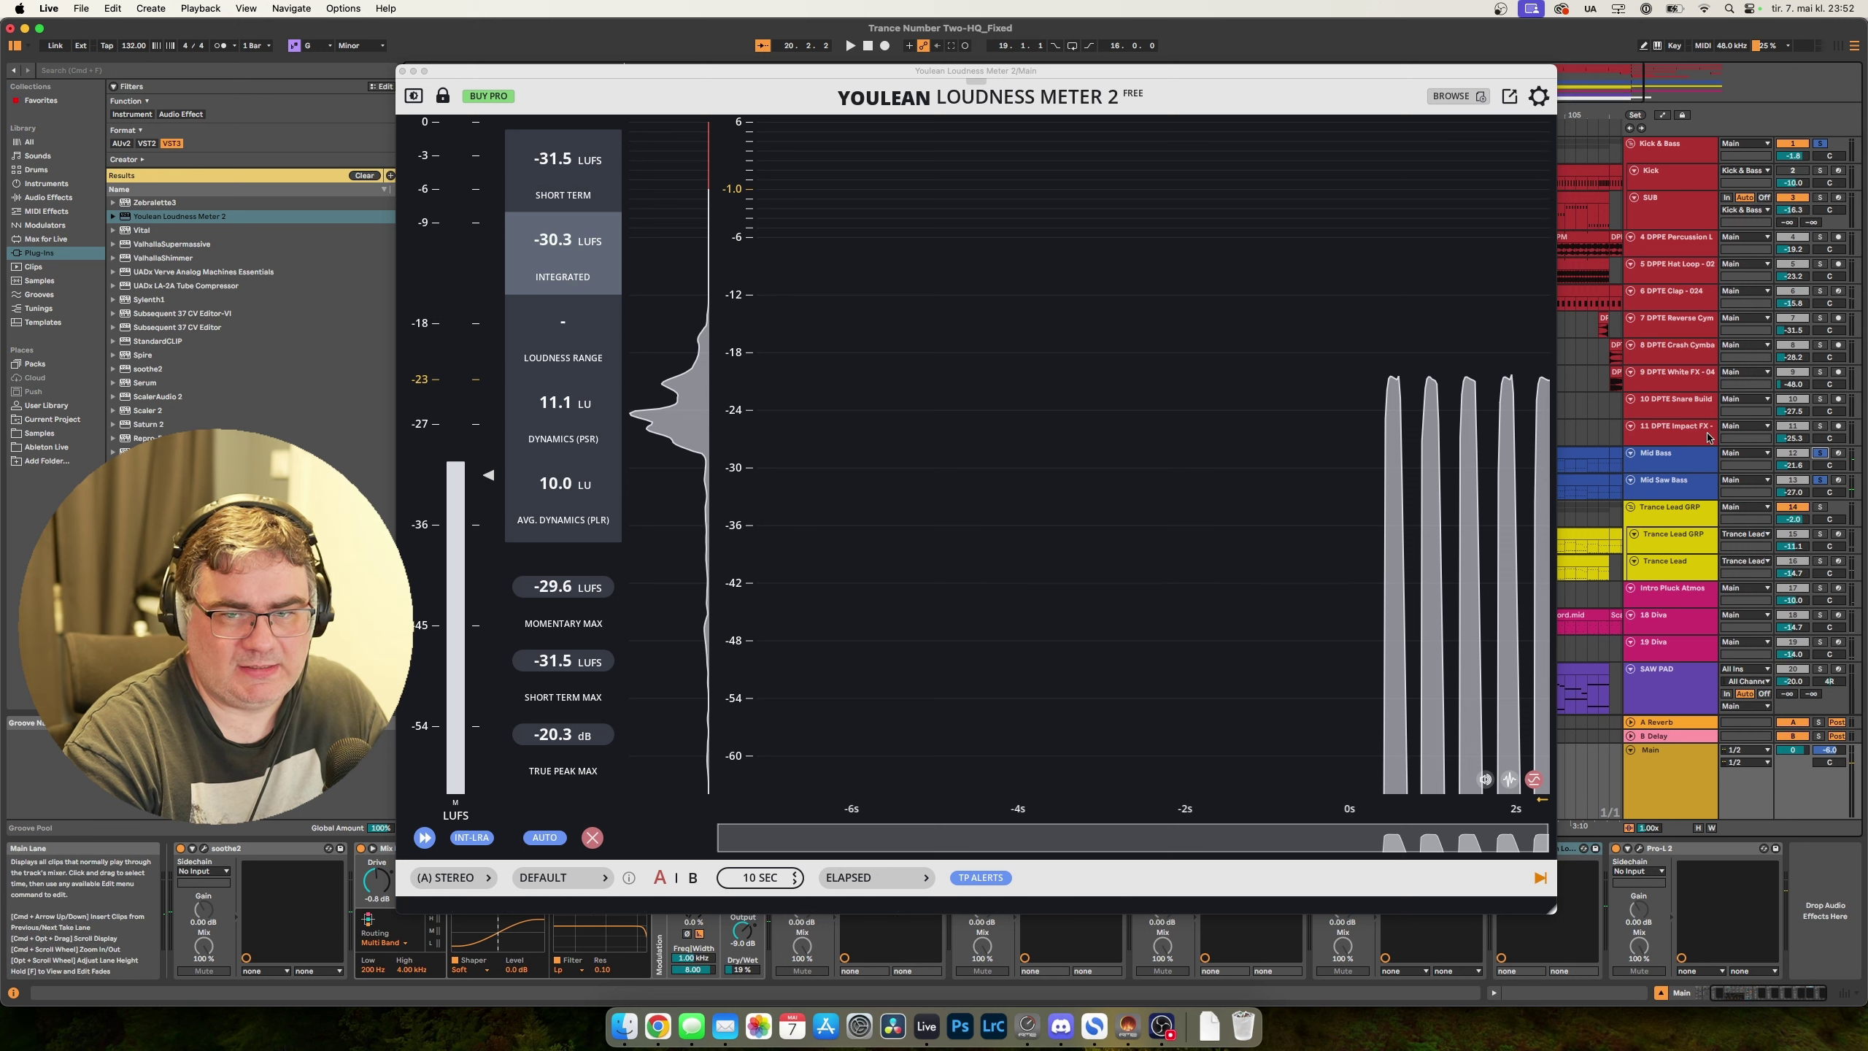
key(space)
key(space)
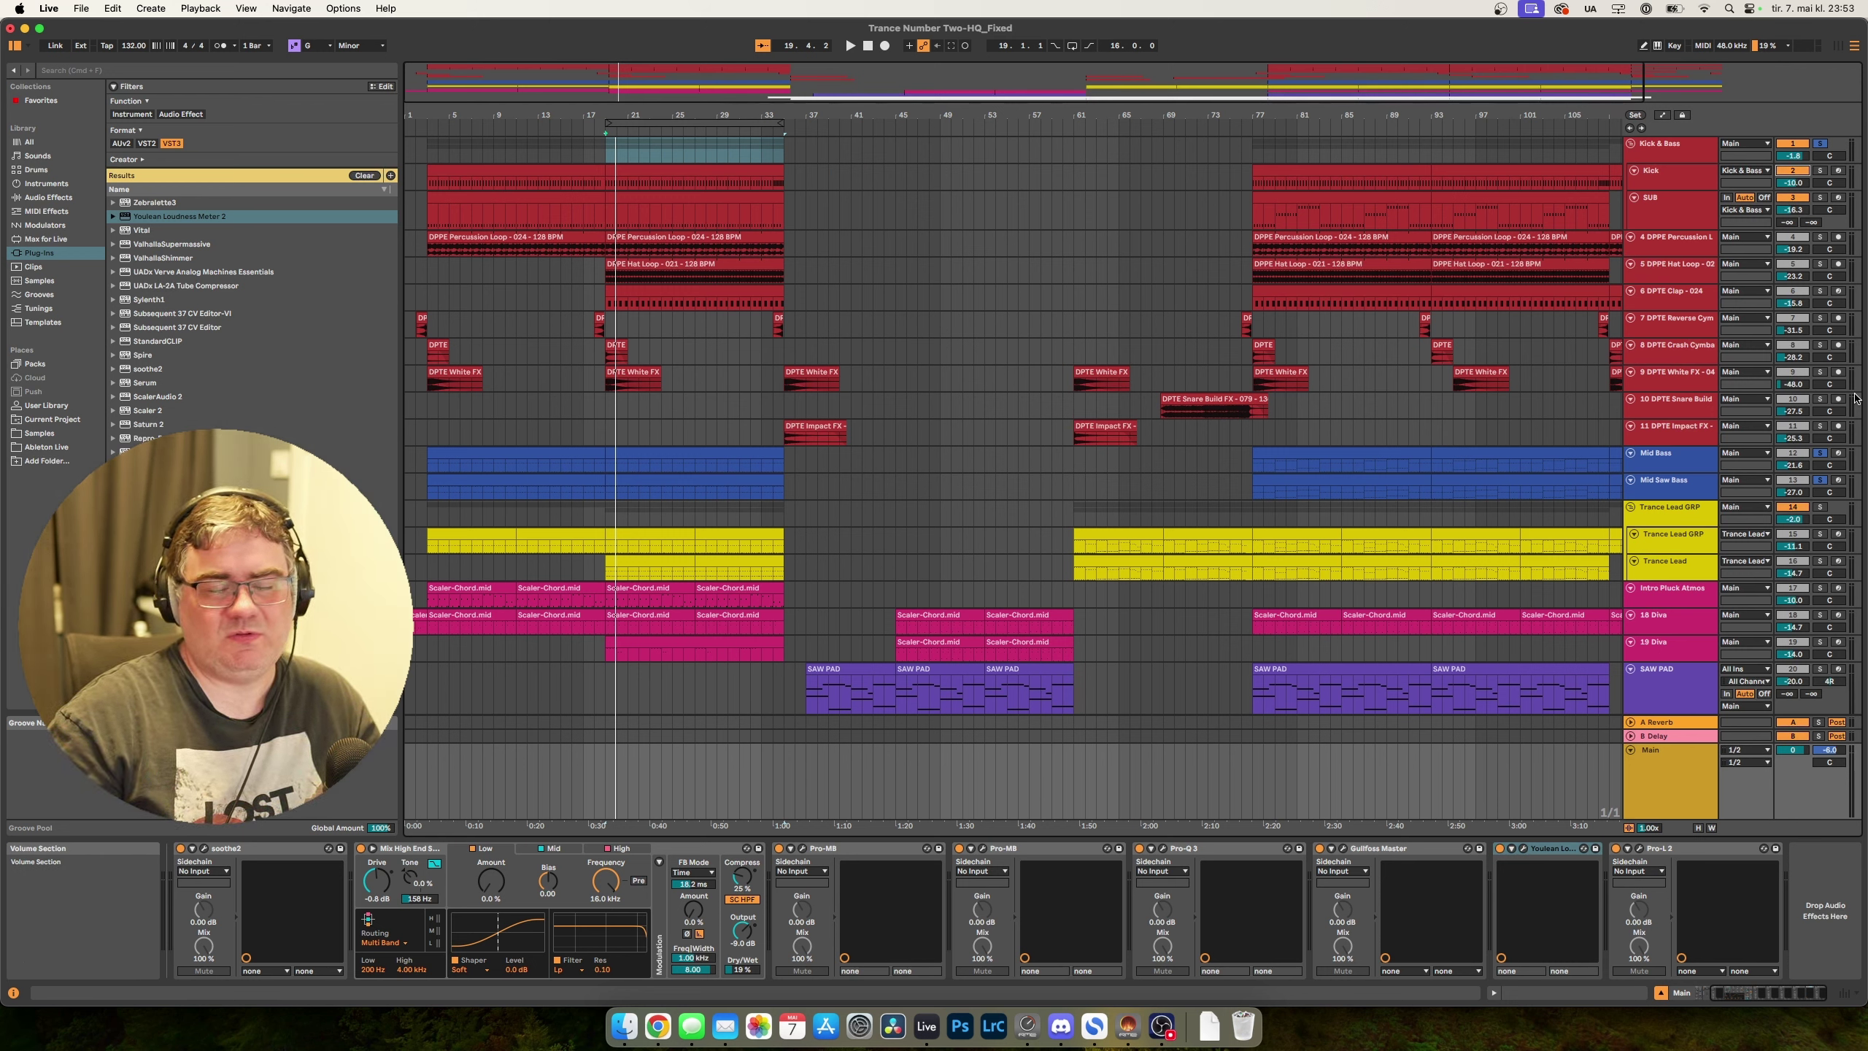
Compare the device chains and volume levels of the Mid Bass and Mid Saw Bass tracks.
click(1679, 458)
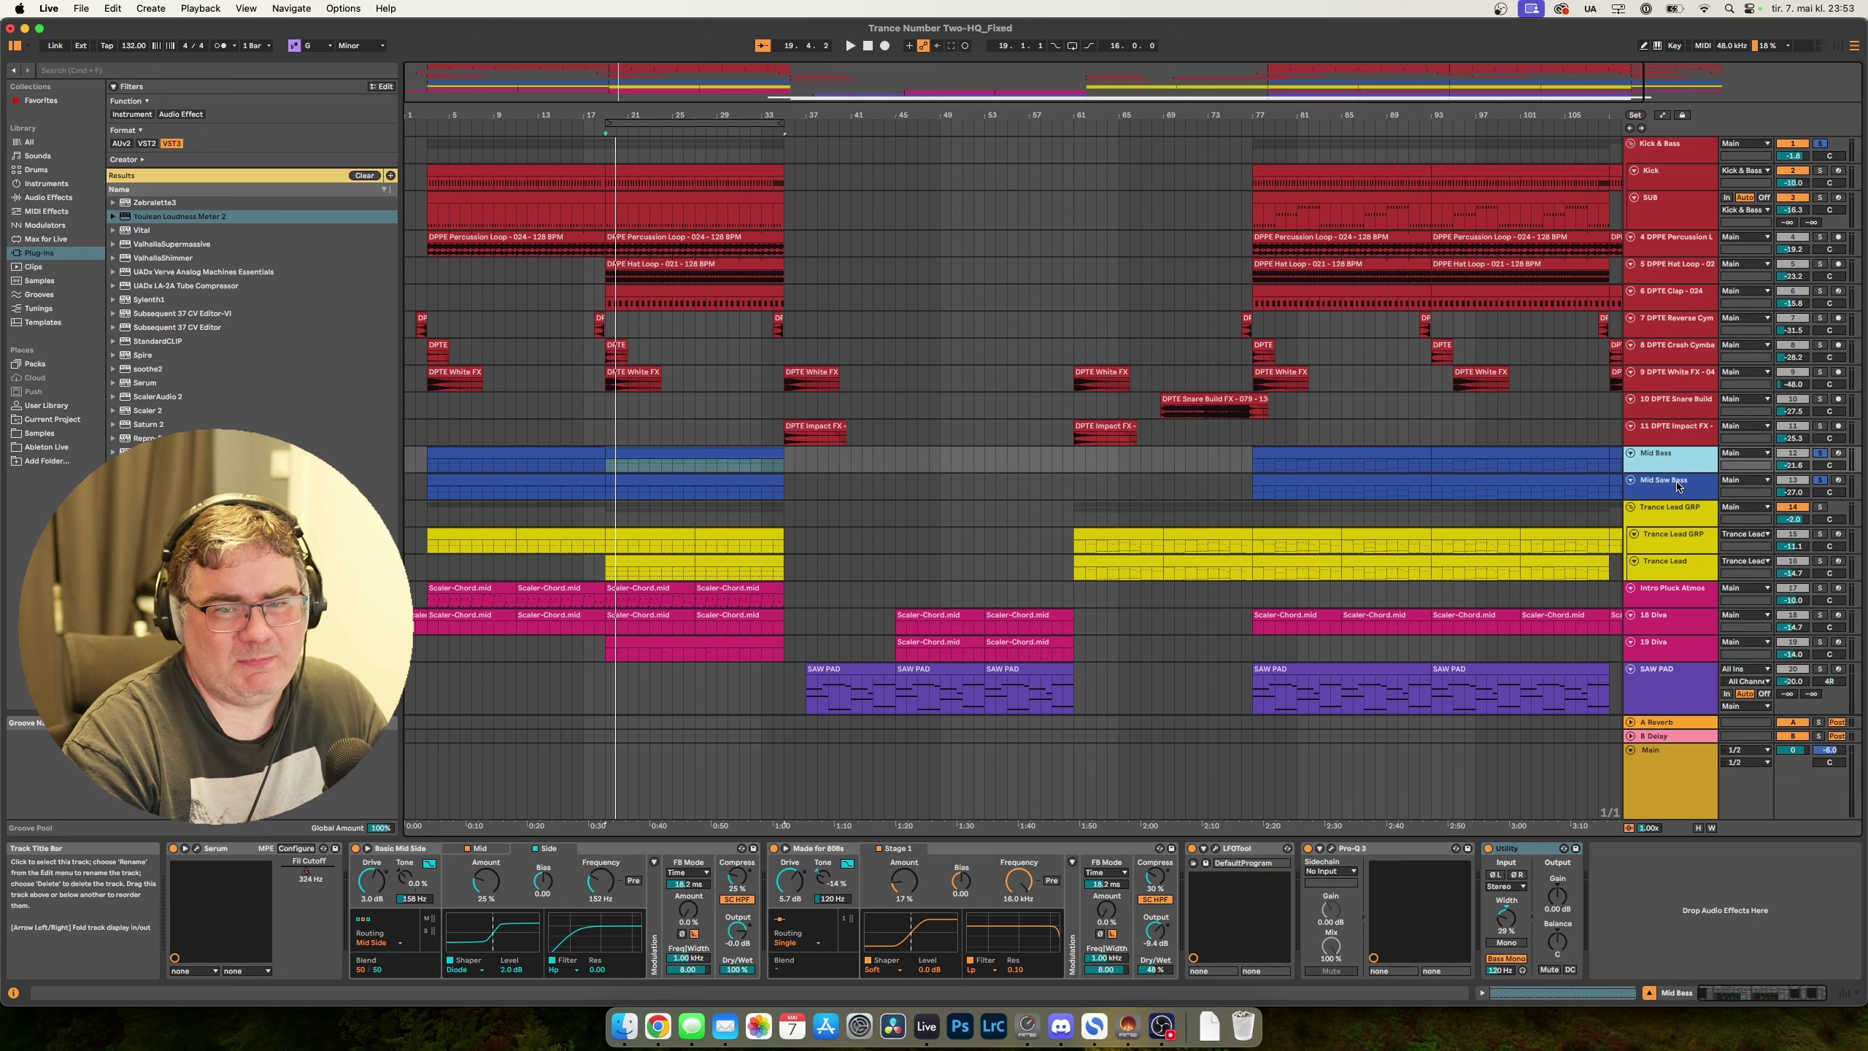
click(1680, 483)
click(1679, 463)
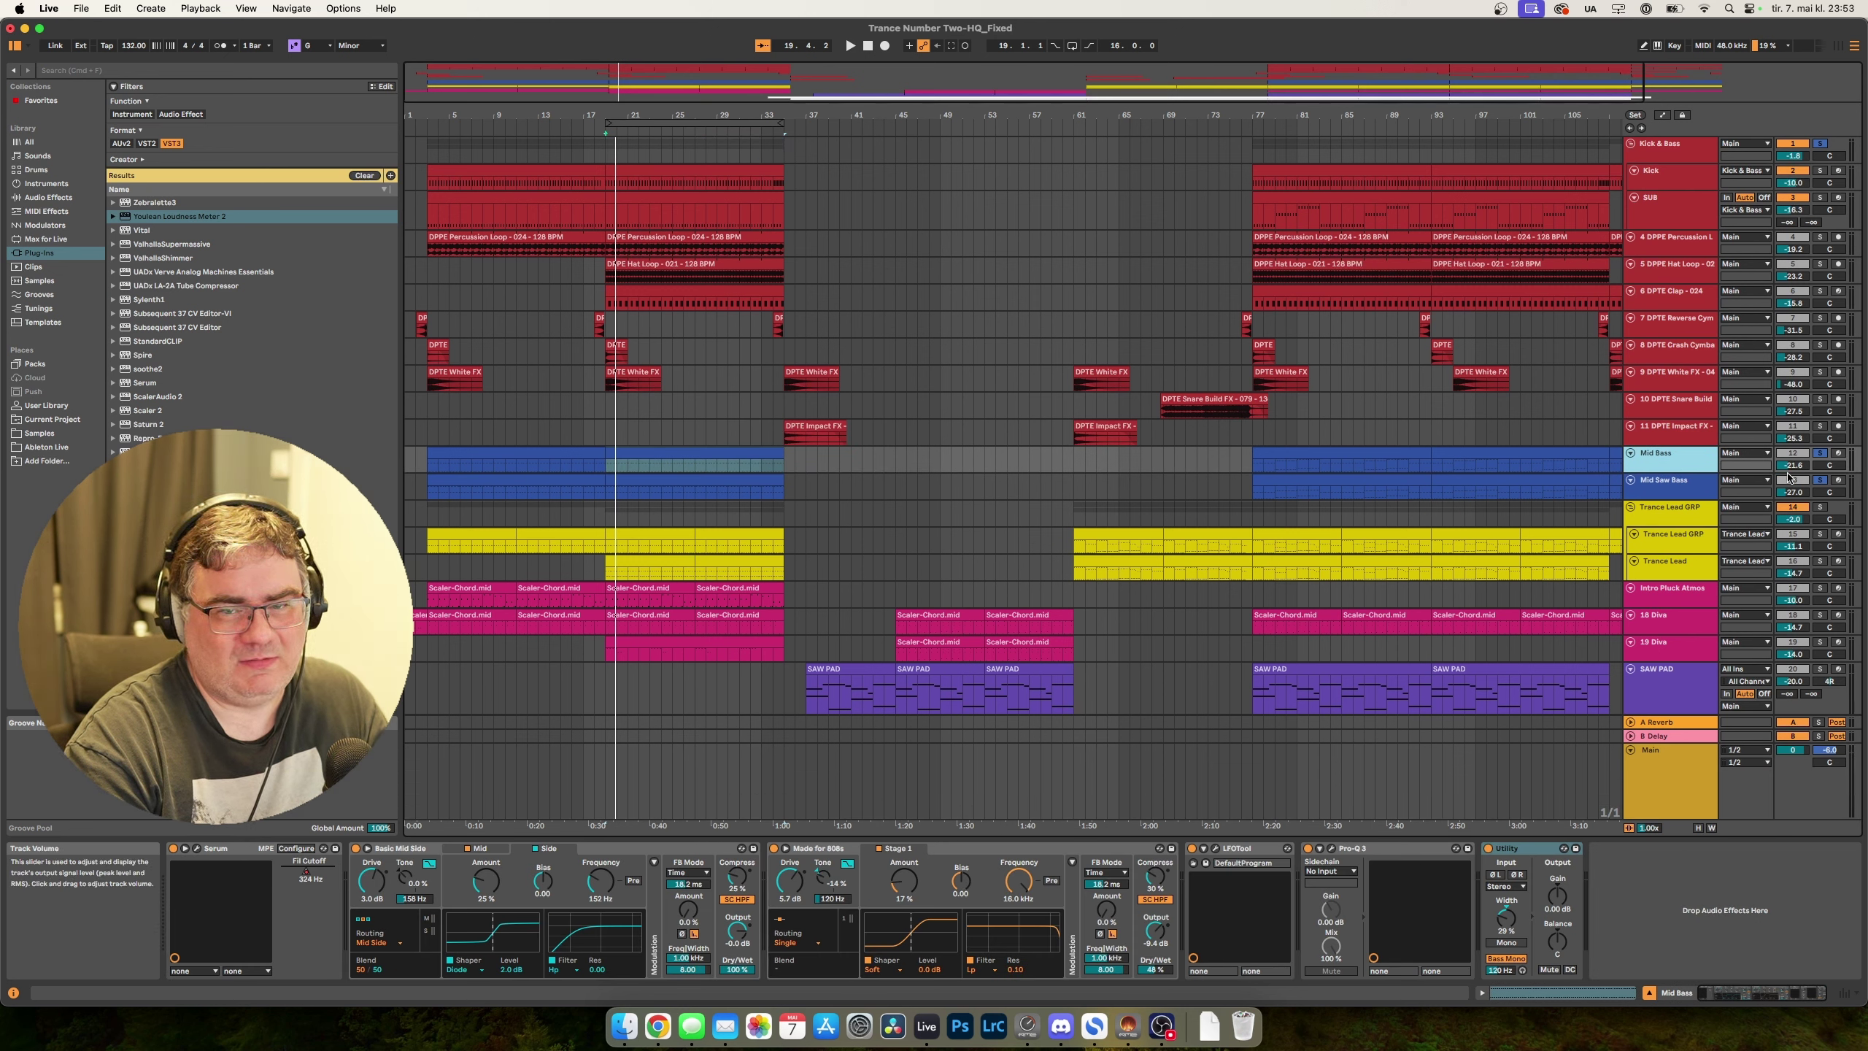
click(1659, 488)
click(1665, 461)
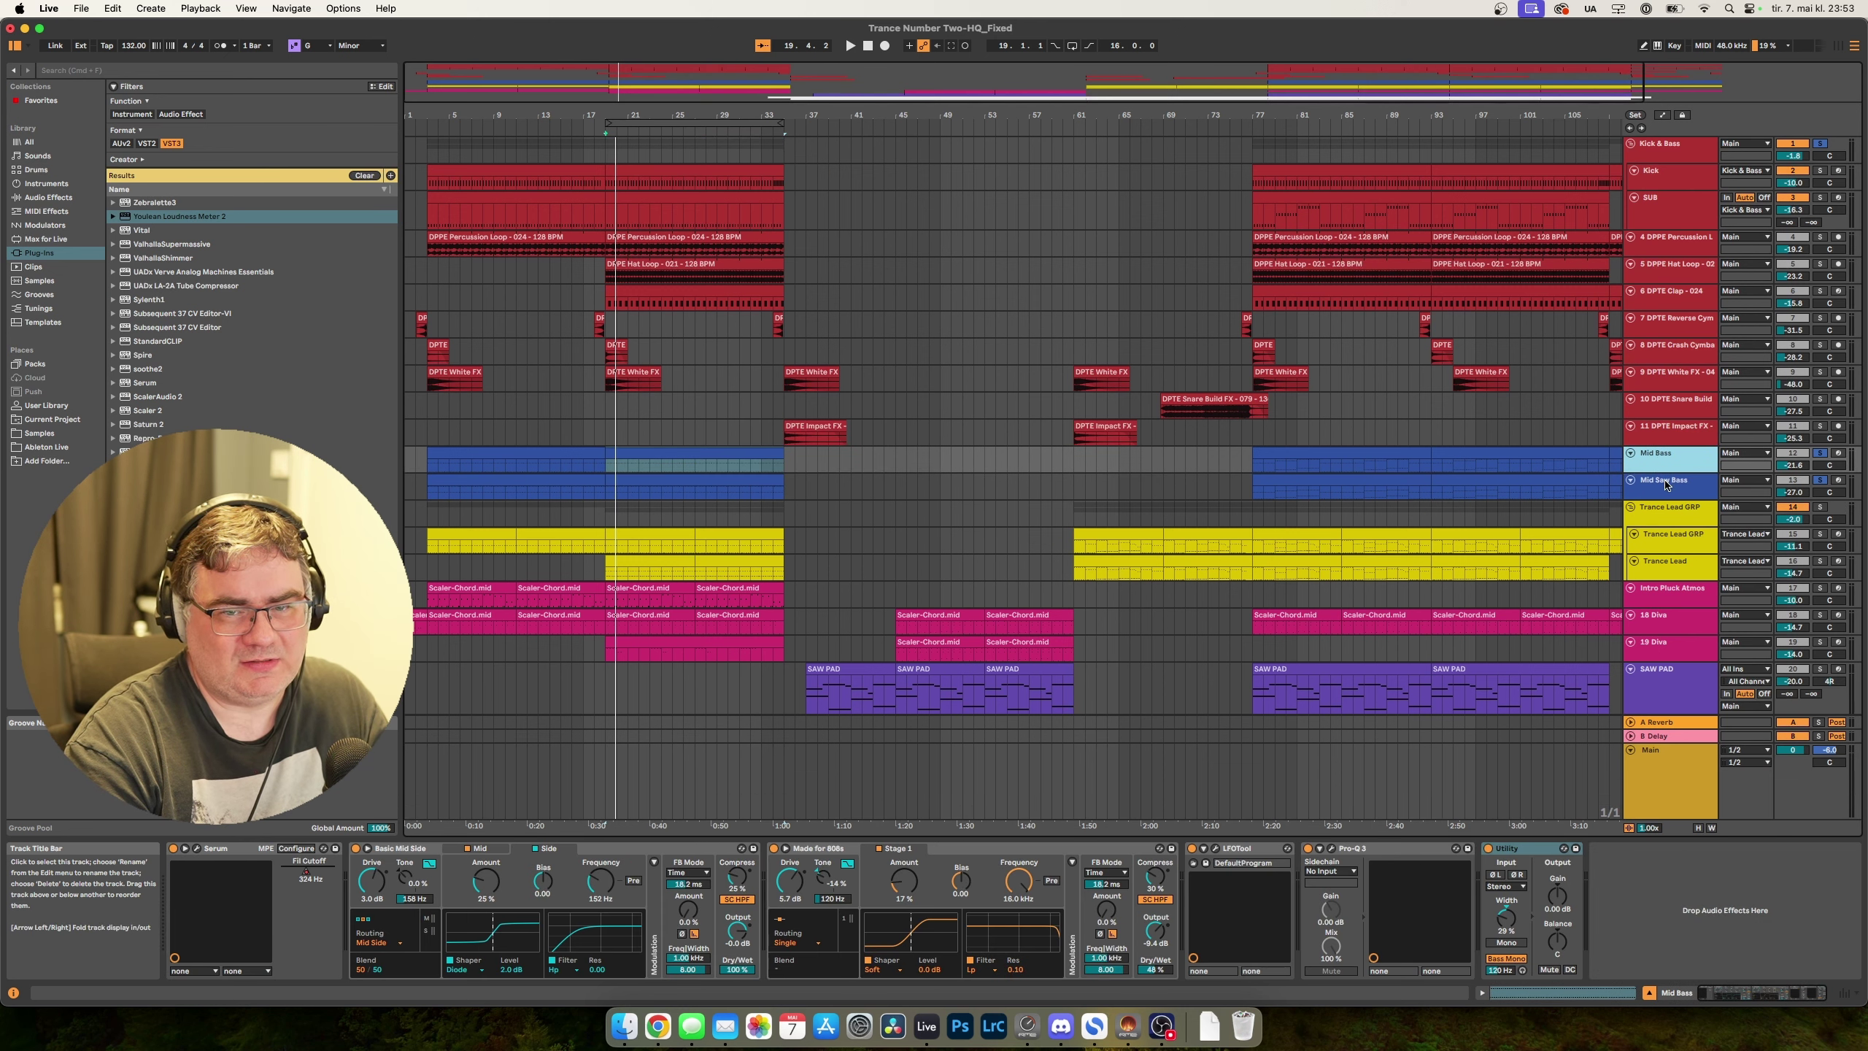
Examine the Mid Bass track's Pro-Q 3 curve during playback, comparing the layered sound with this EQ bypassed and active.
click(1330, 849)
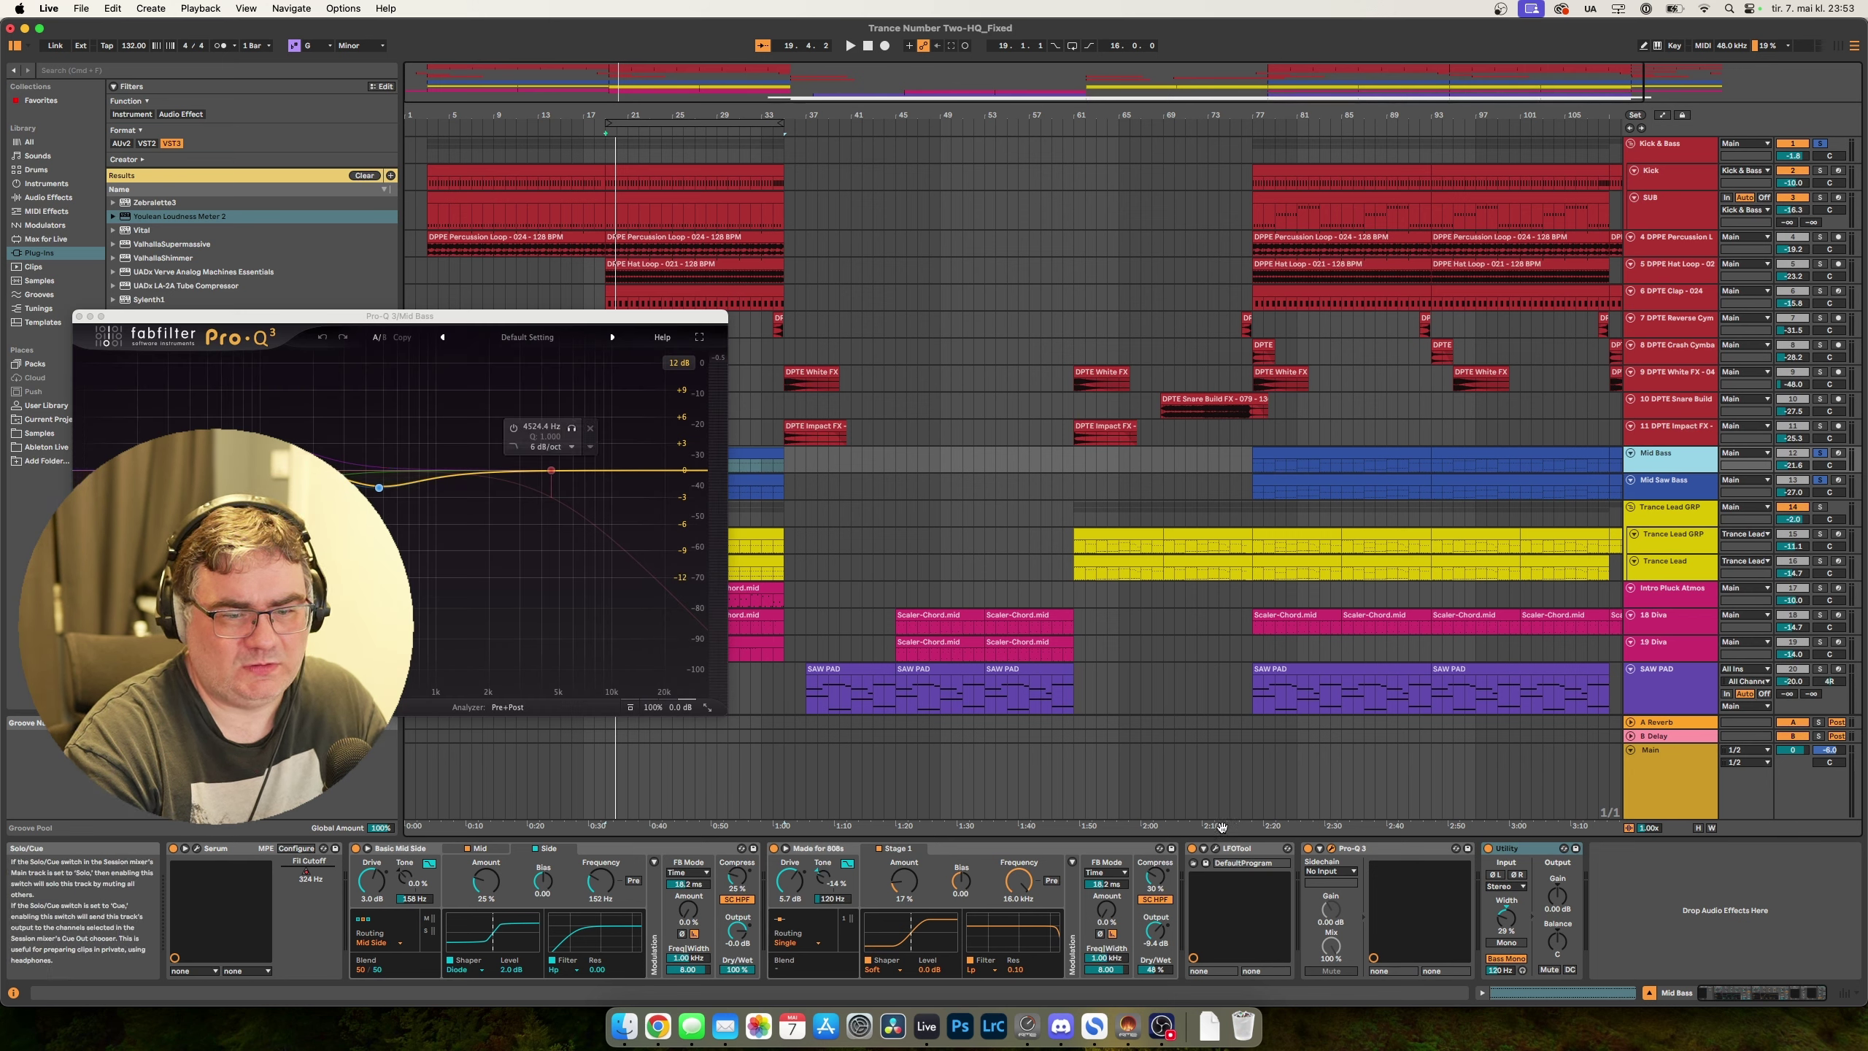
key(space)
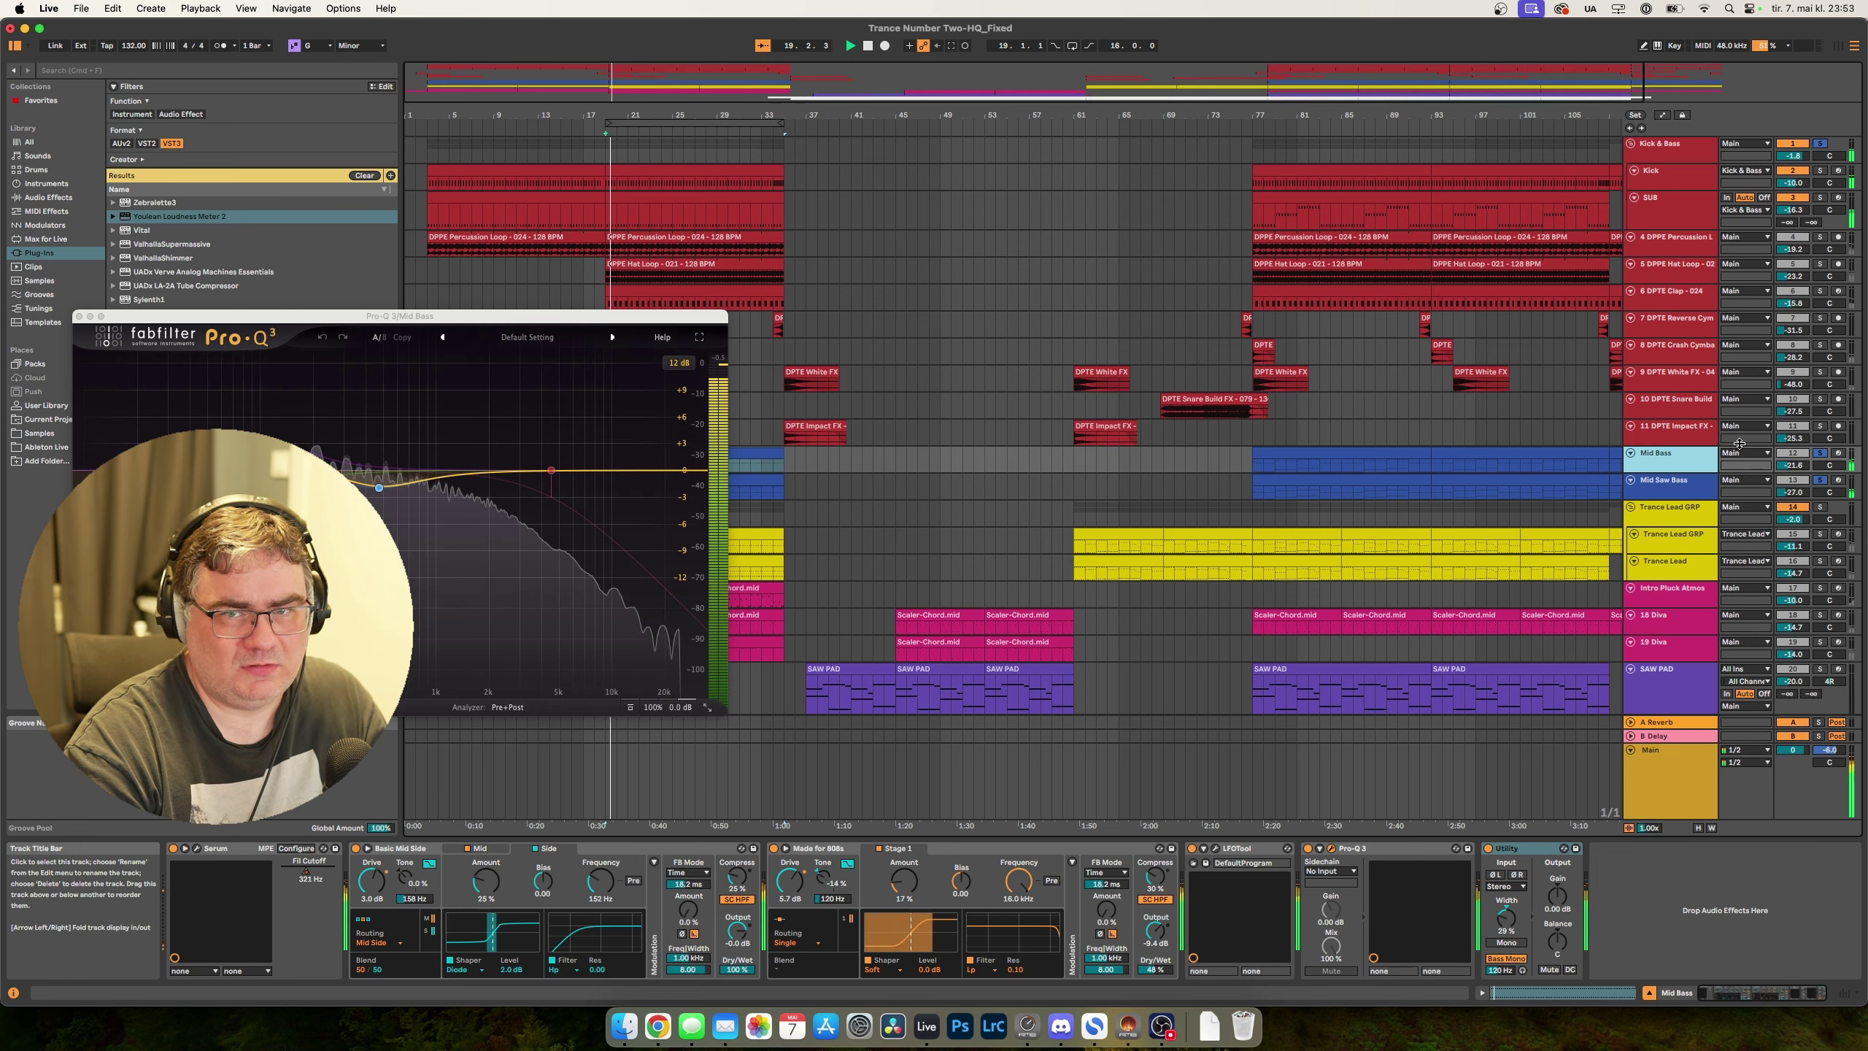
click(1308, 849)
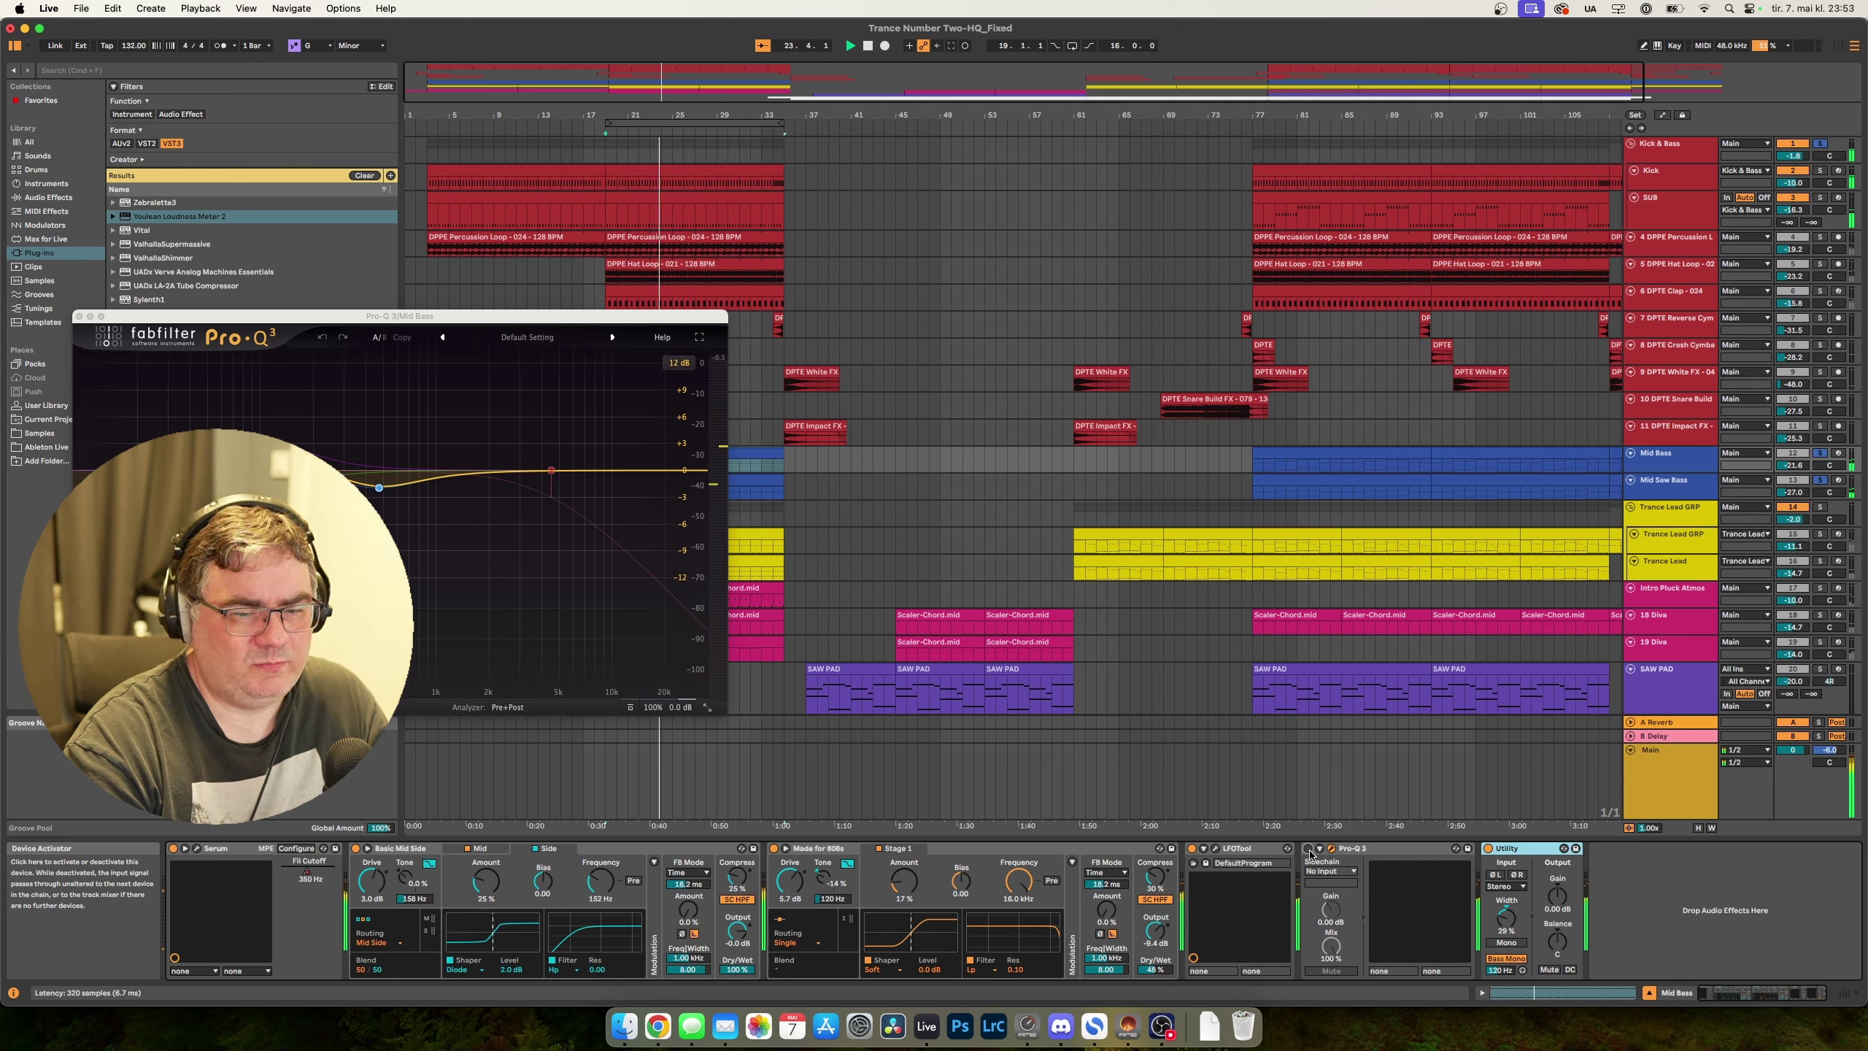
click(1308, 850)
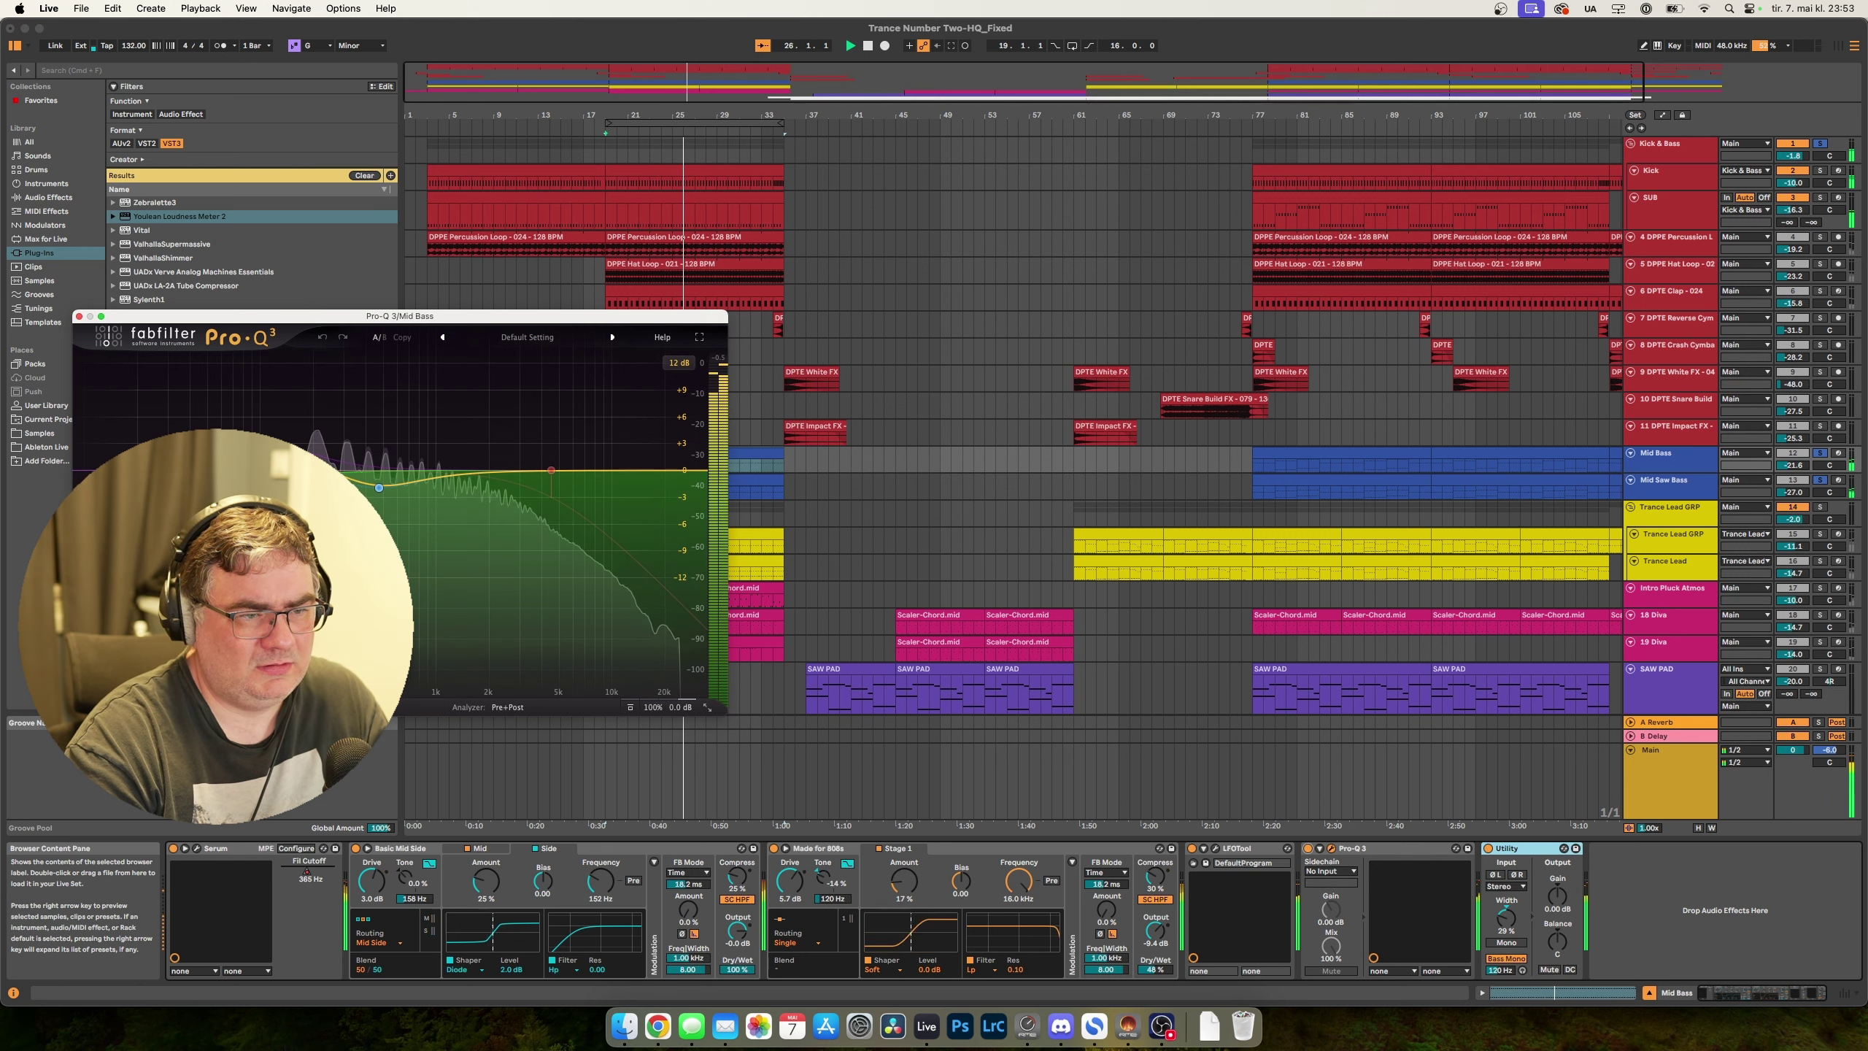
key(space)
key(space)
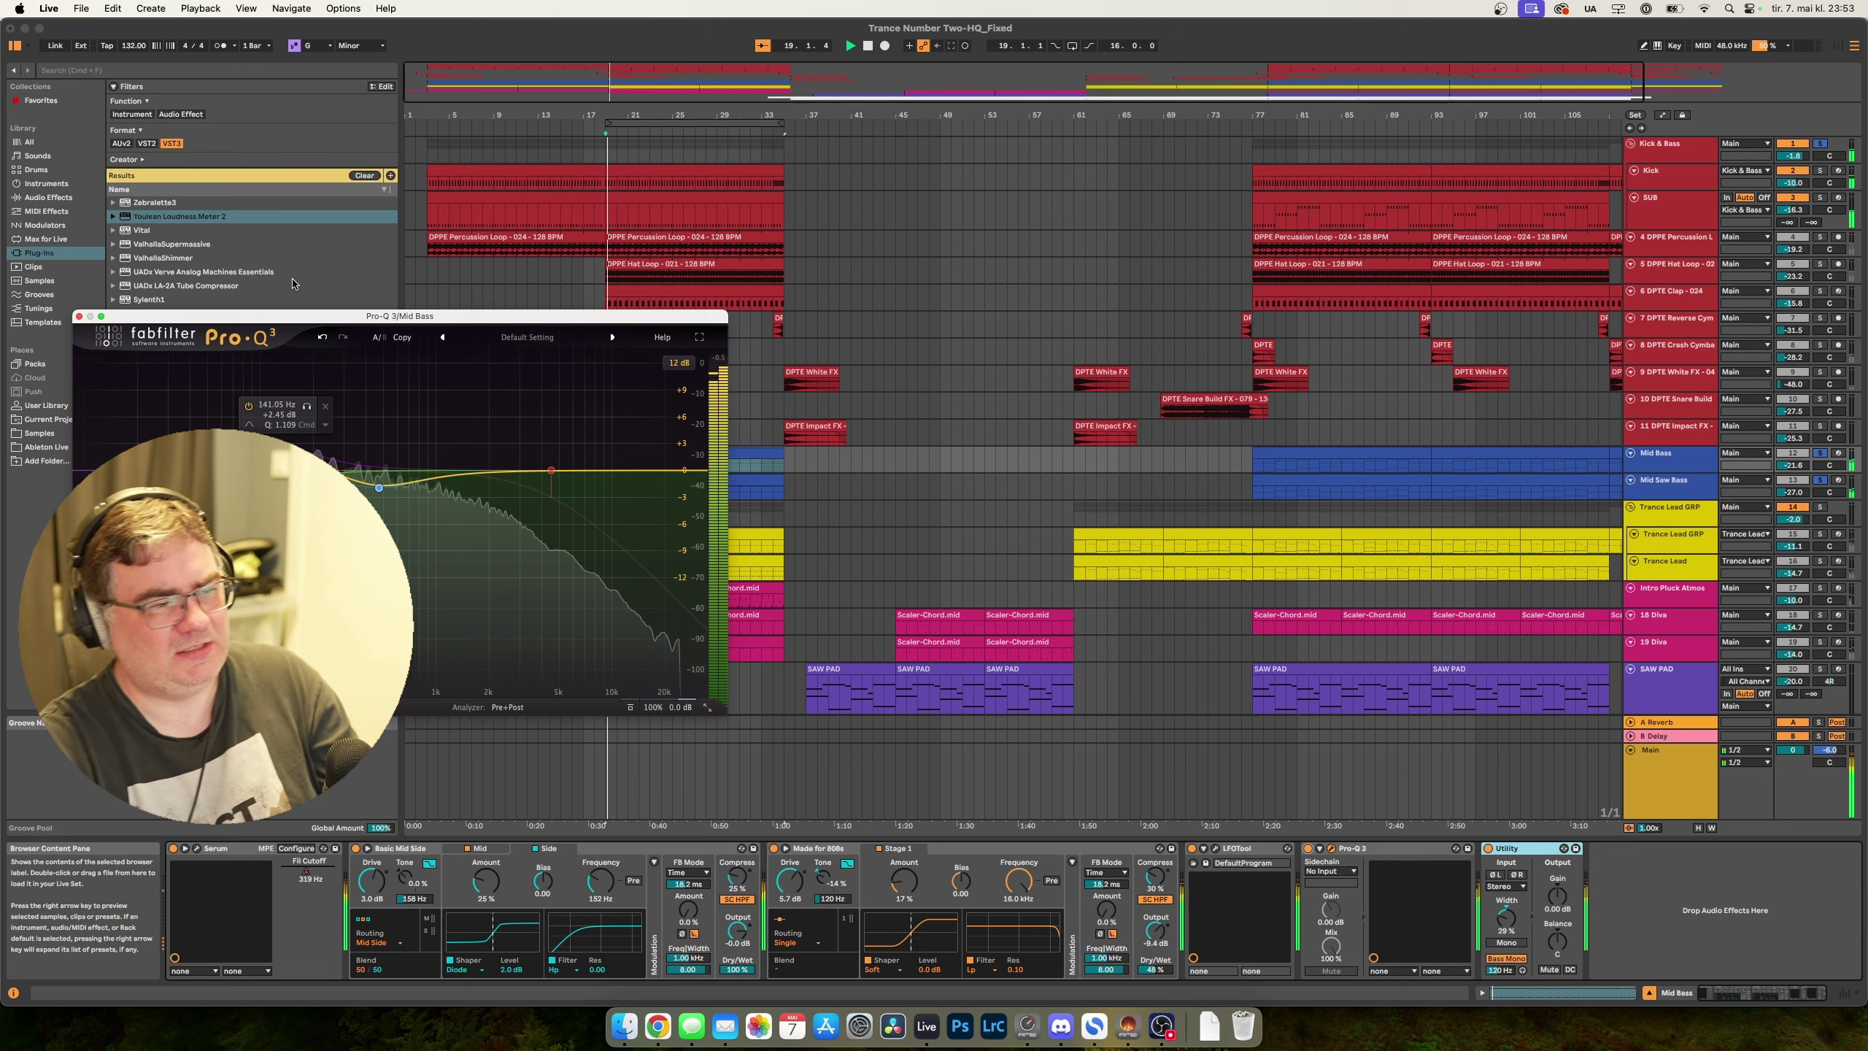
click(79, 317)
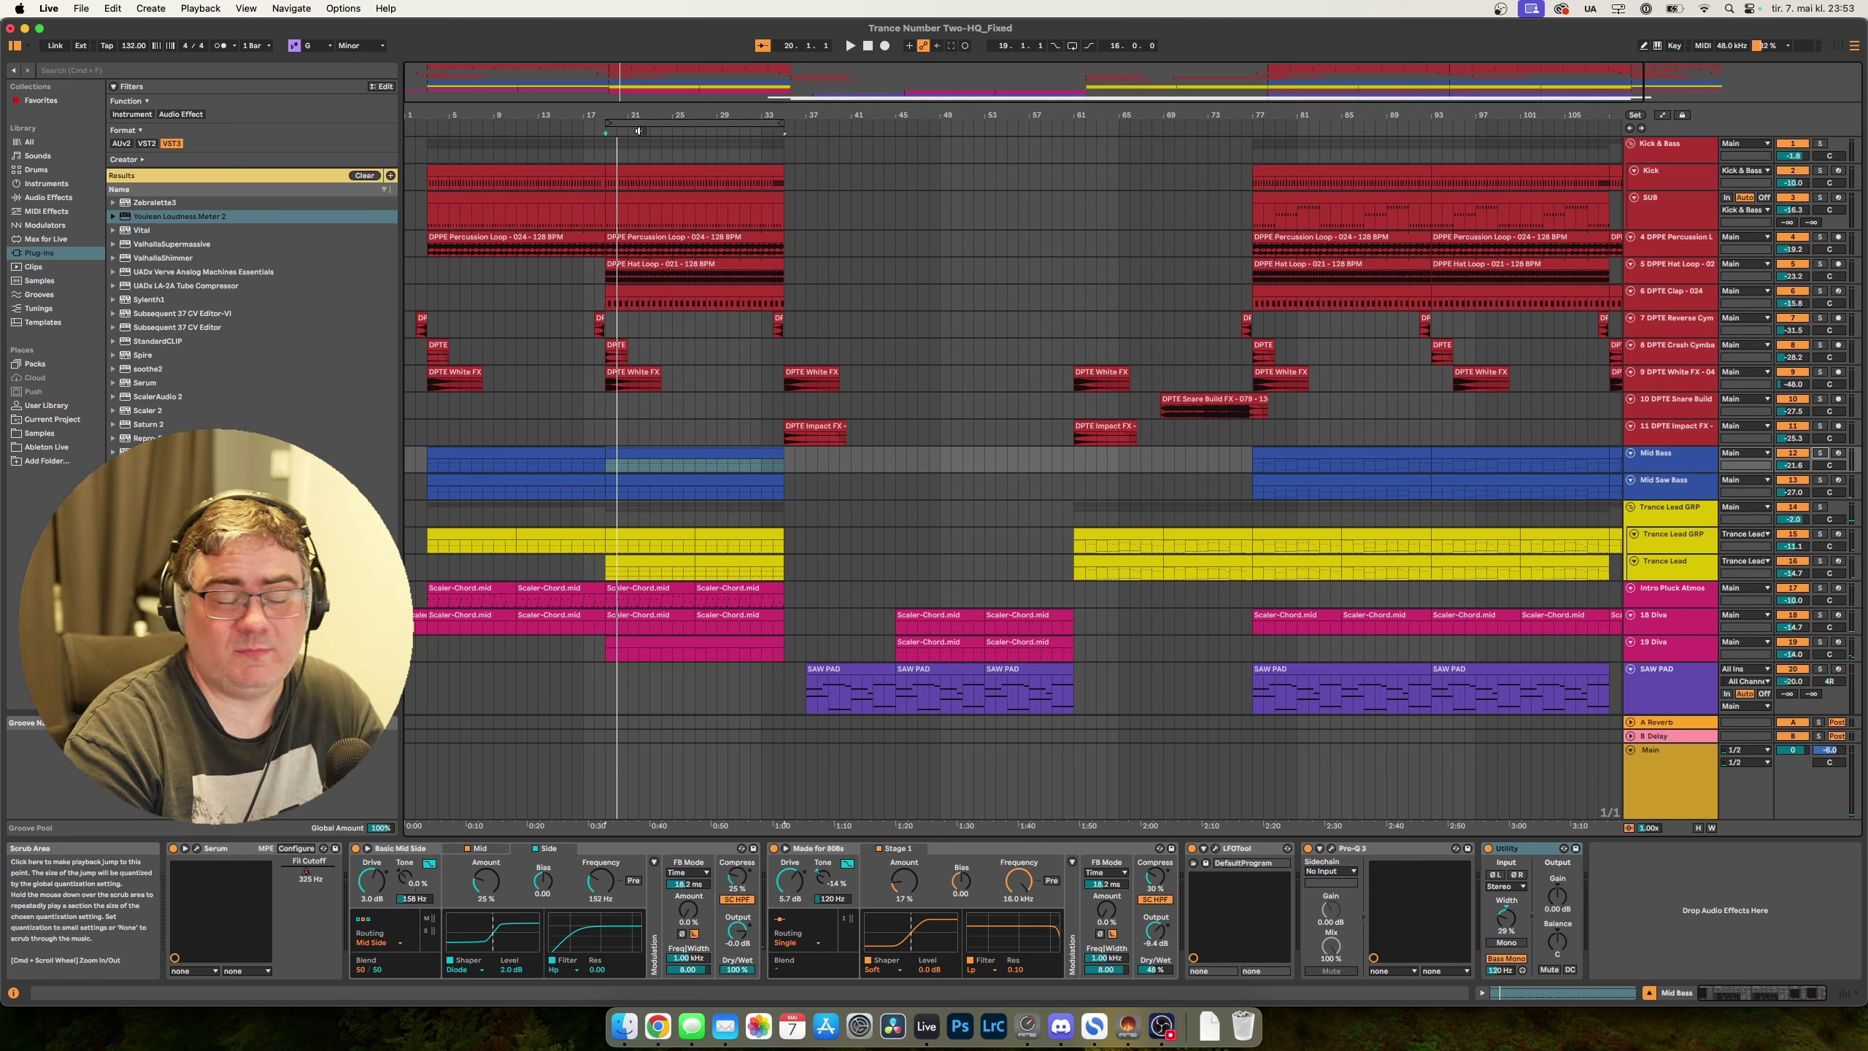
Examine the device chains of the percussion loop, hat loop, clap, reverse cymbal, snare build and impact FX tracks.
click(1681, 239)
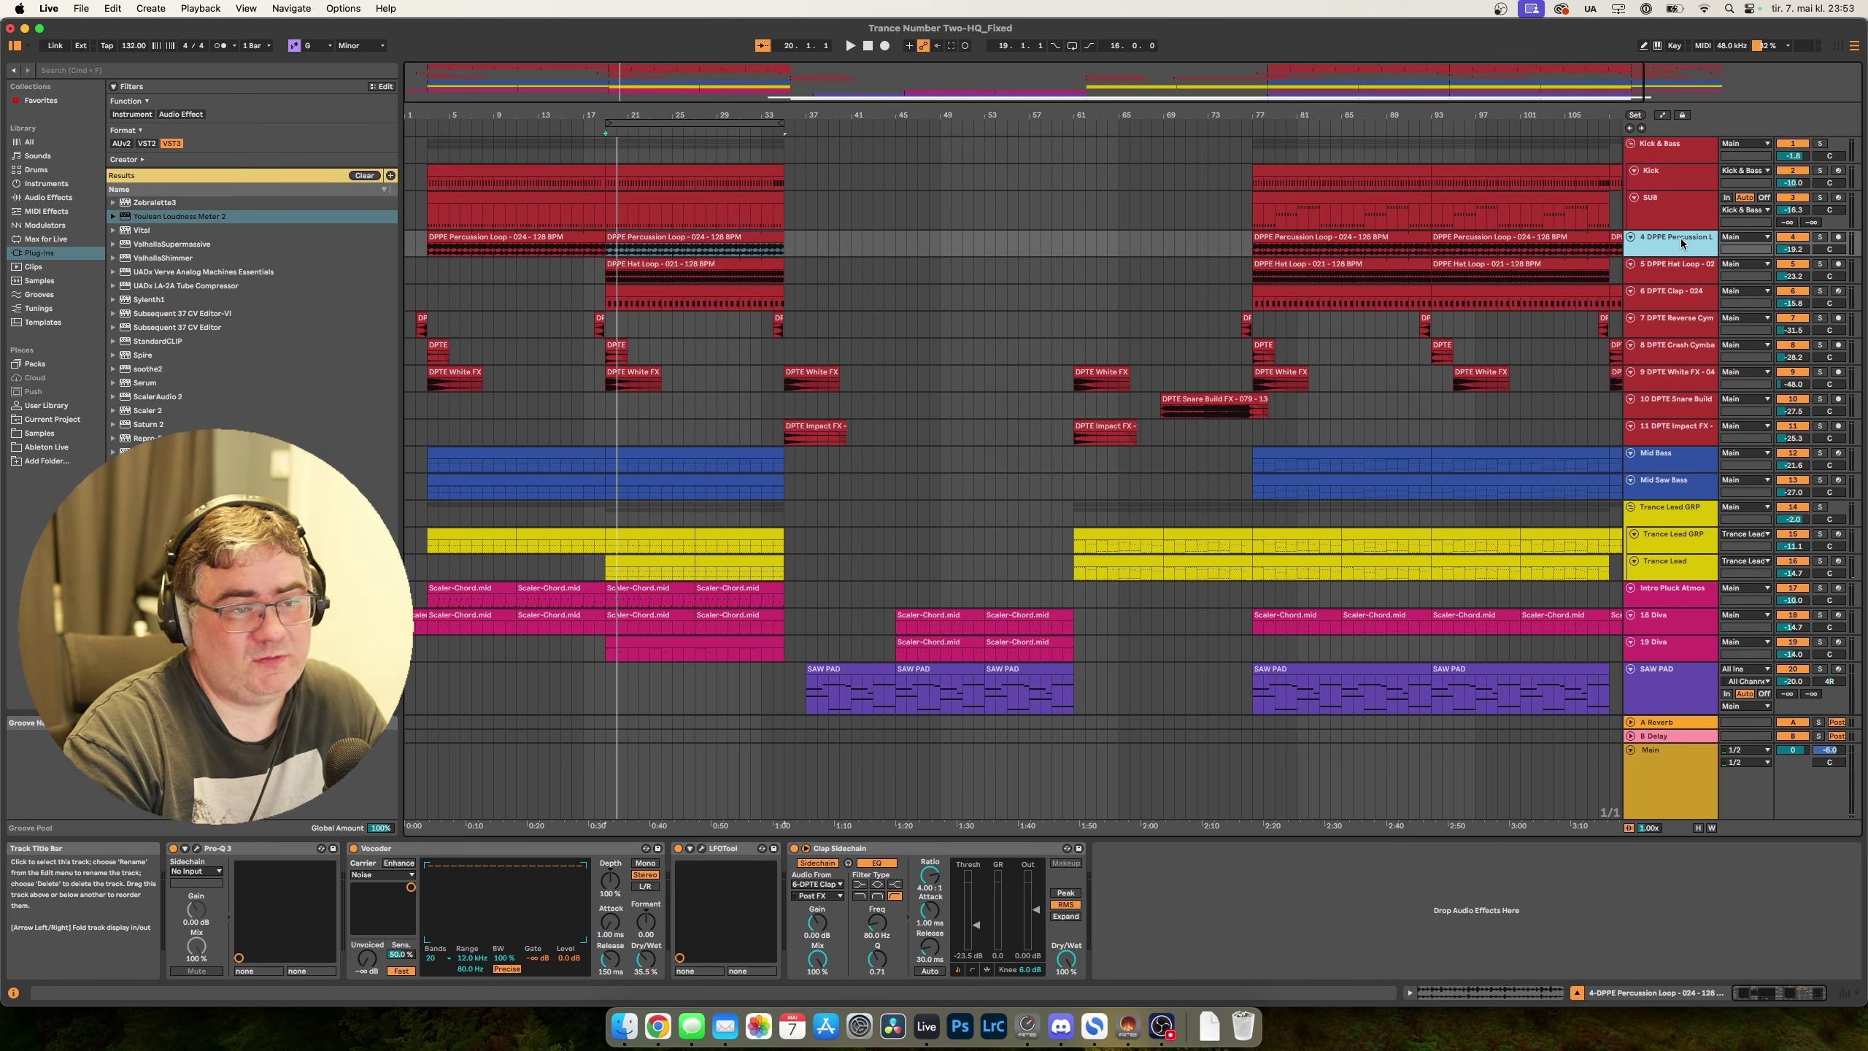
click(1661, 281)
click(1658, 305)
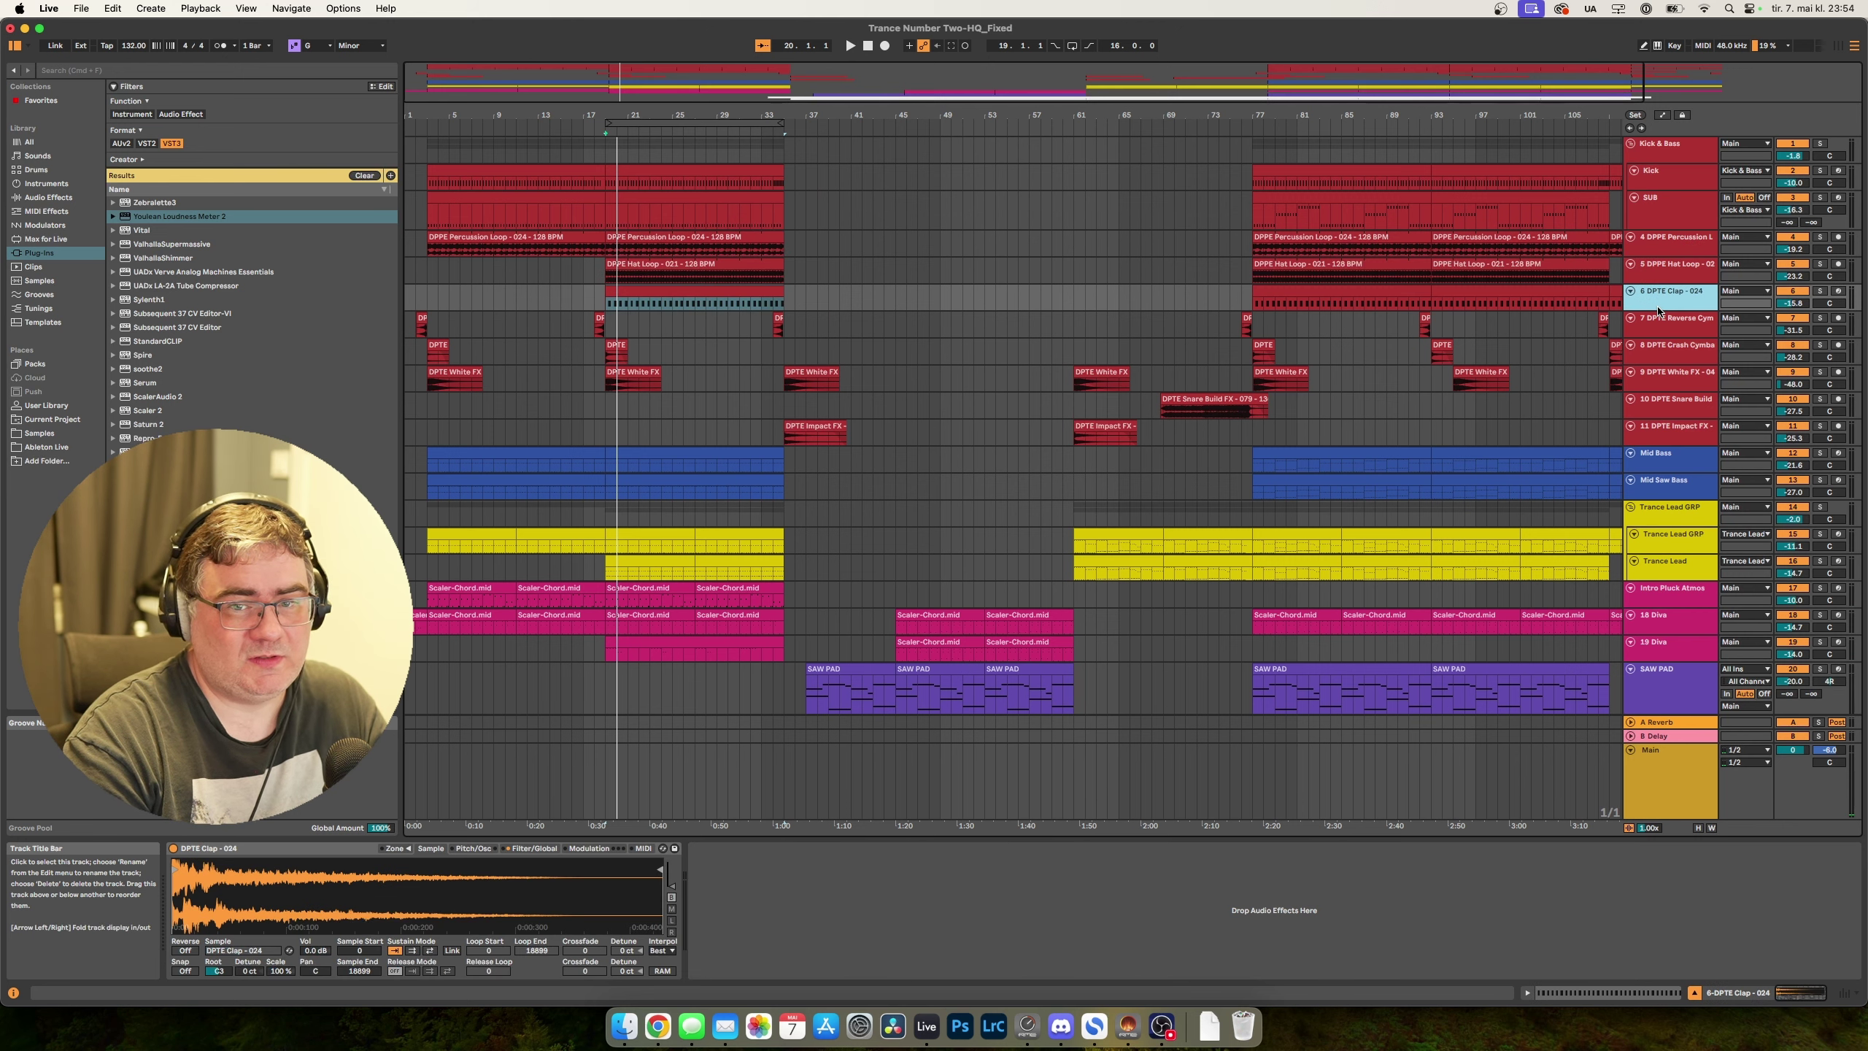
click(1656, 328)
click(1652, 403)
click(1658, 436)
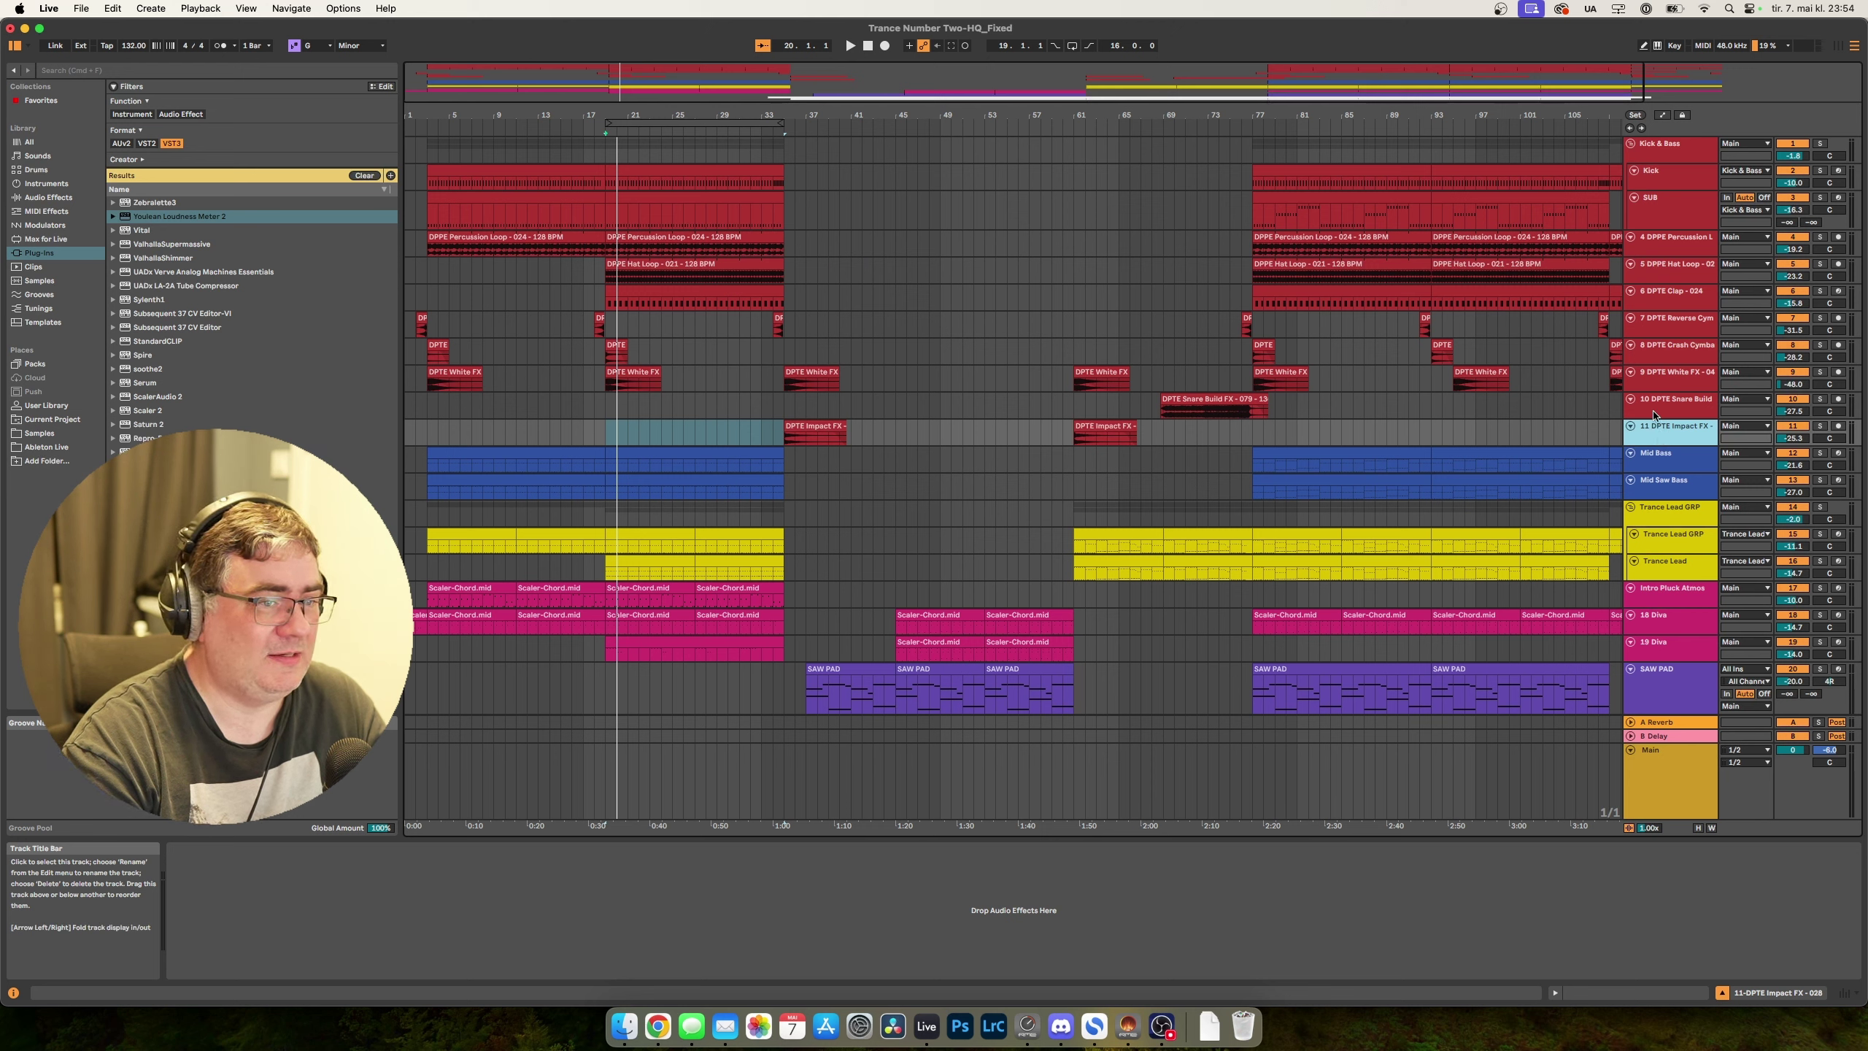
Solo the DPPE Percussion Loop - 024 track and audition it from the start of the loop region at bar 19.
click(688, 122)
click(1817, 239)
click(695, 122)
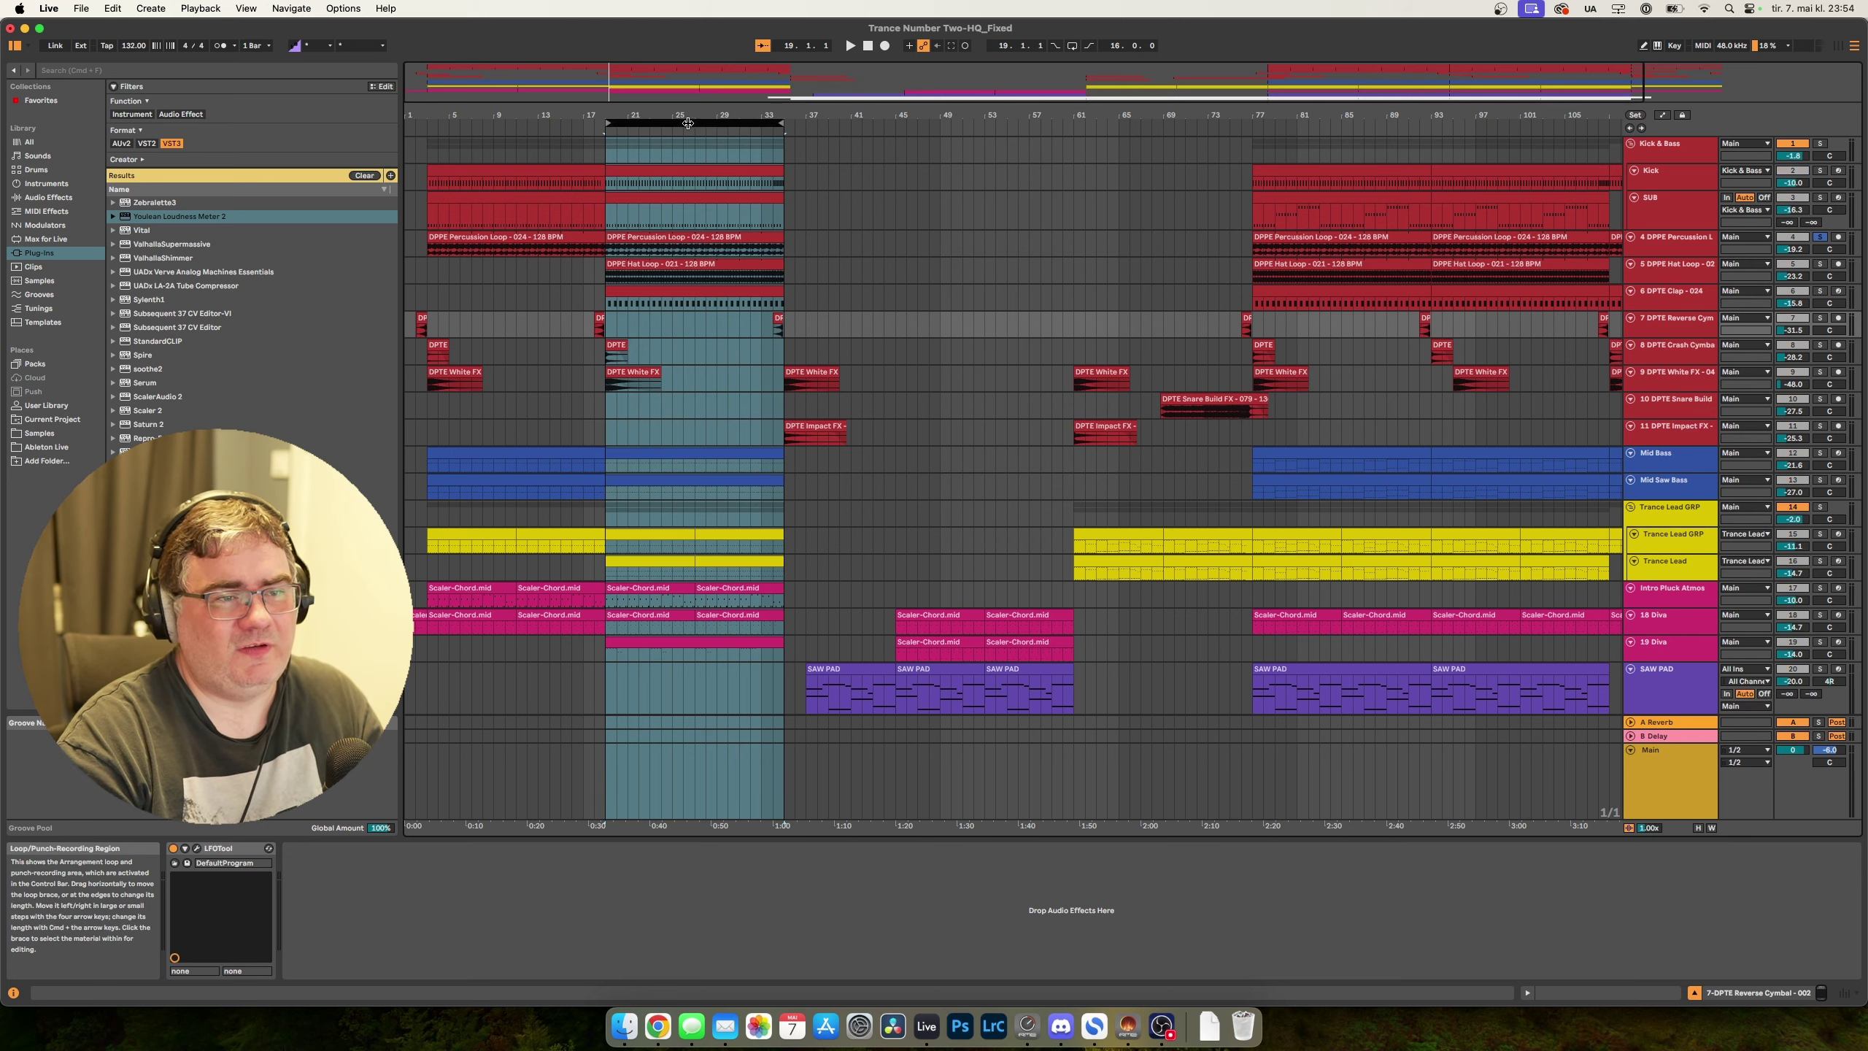
key(space)
key(space)
Bypass Pro-Q 3, Vocoder, LFOTool and Clap Sidechain on the percussion loop track and audition the dry loop.
double_click(702, 237)
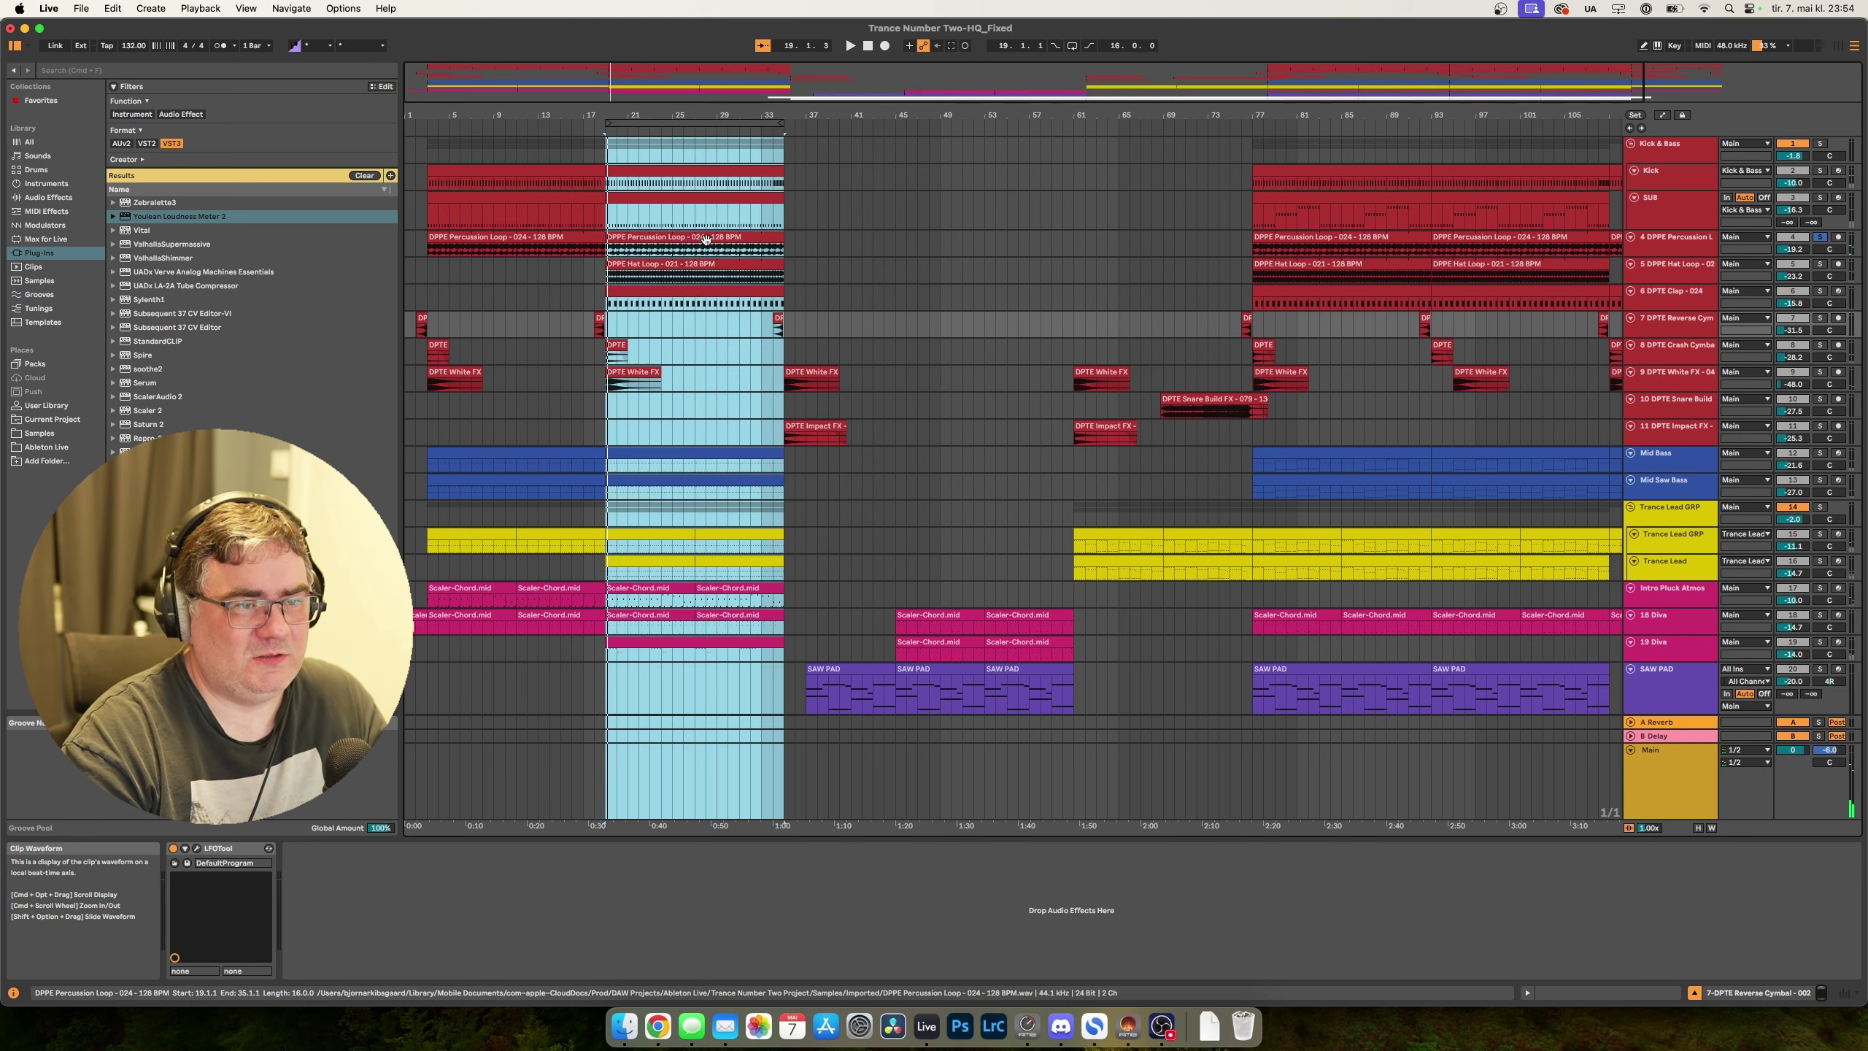
key(shift+Tab)
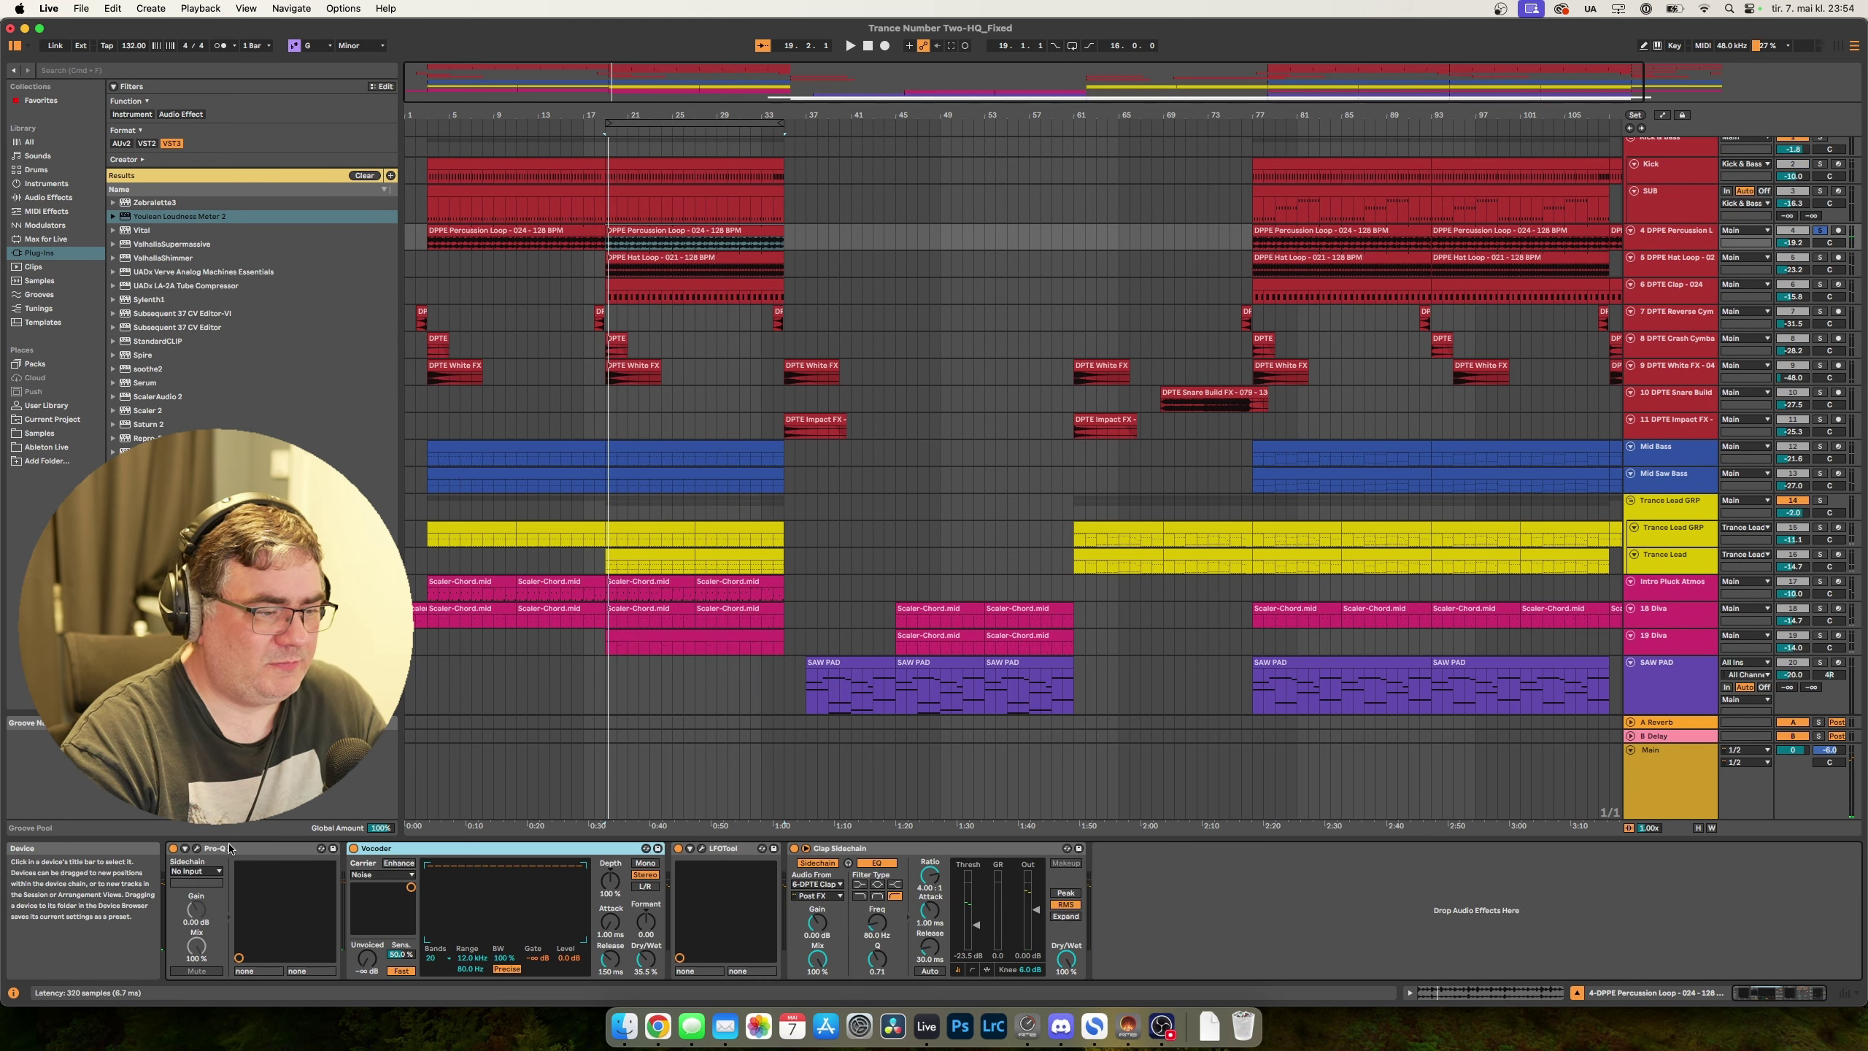
key(space)
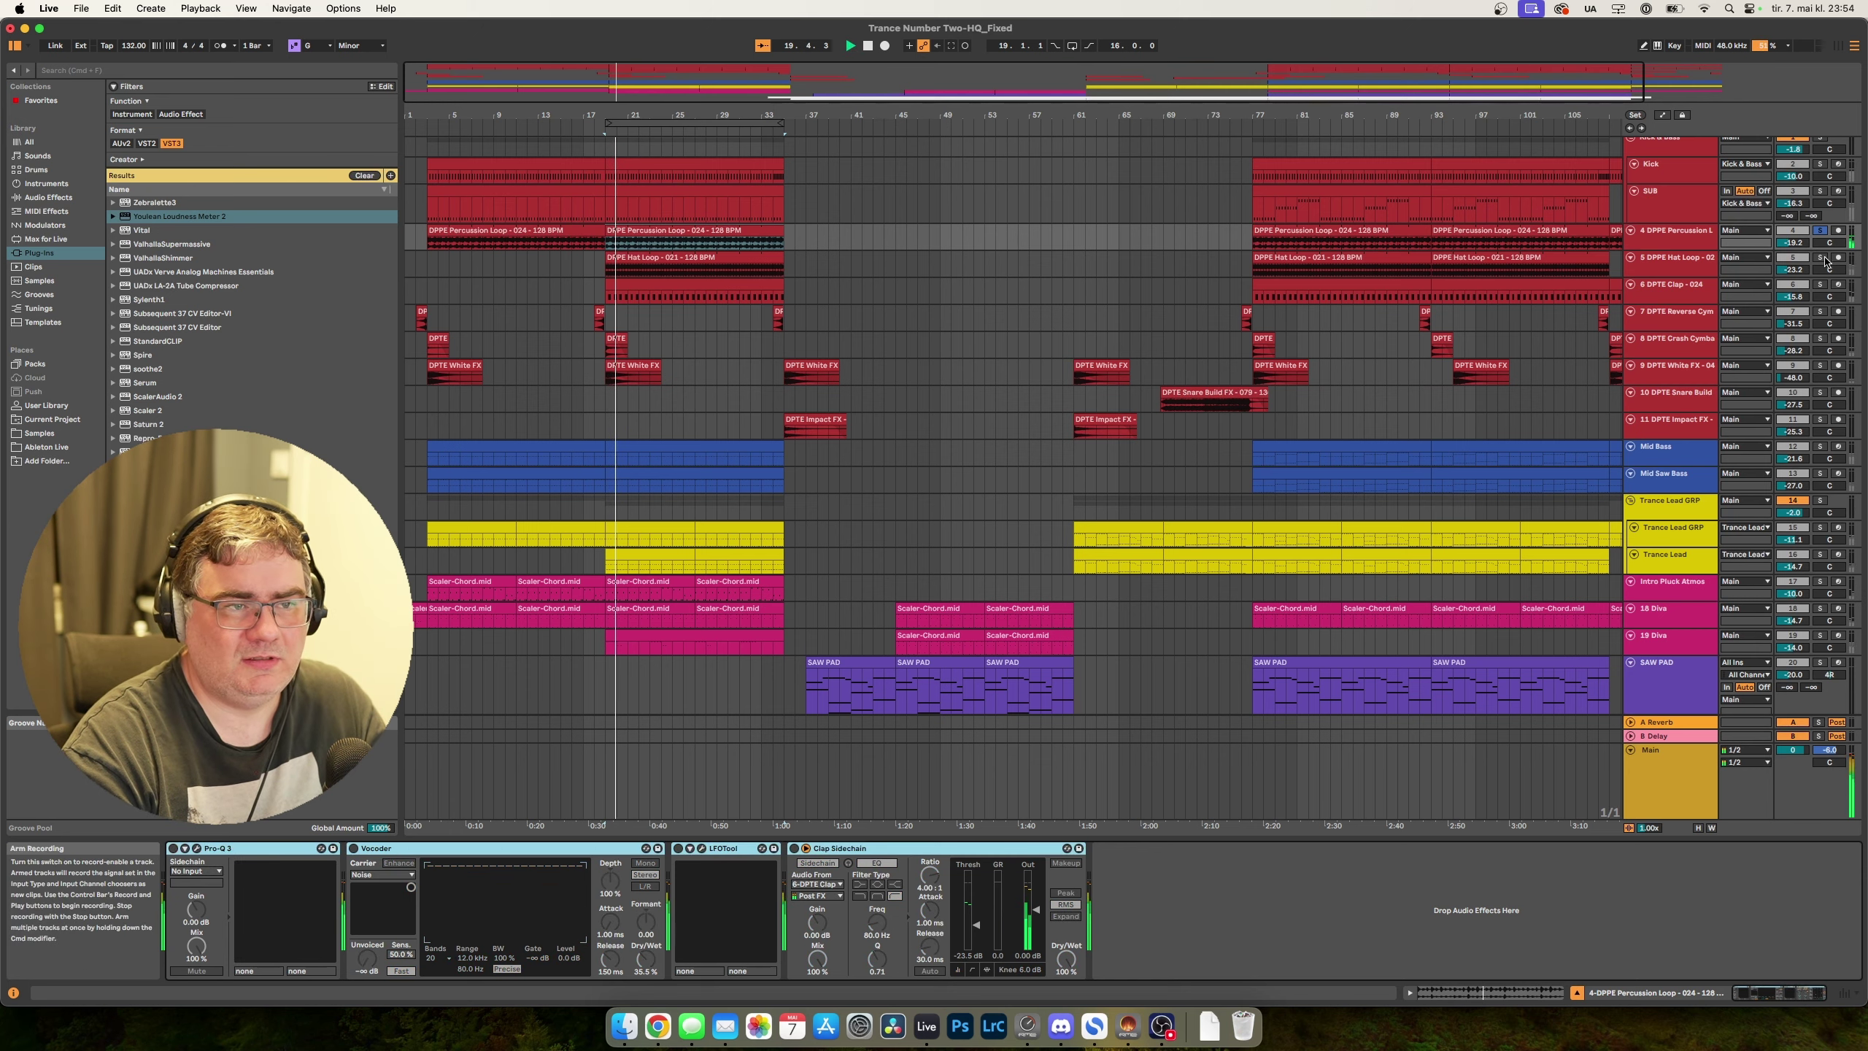
key(space)
Set the percussion clip's transient envelope to 100 and audition the loop with the track's effects bypassed.
key(shift+Tab)
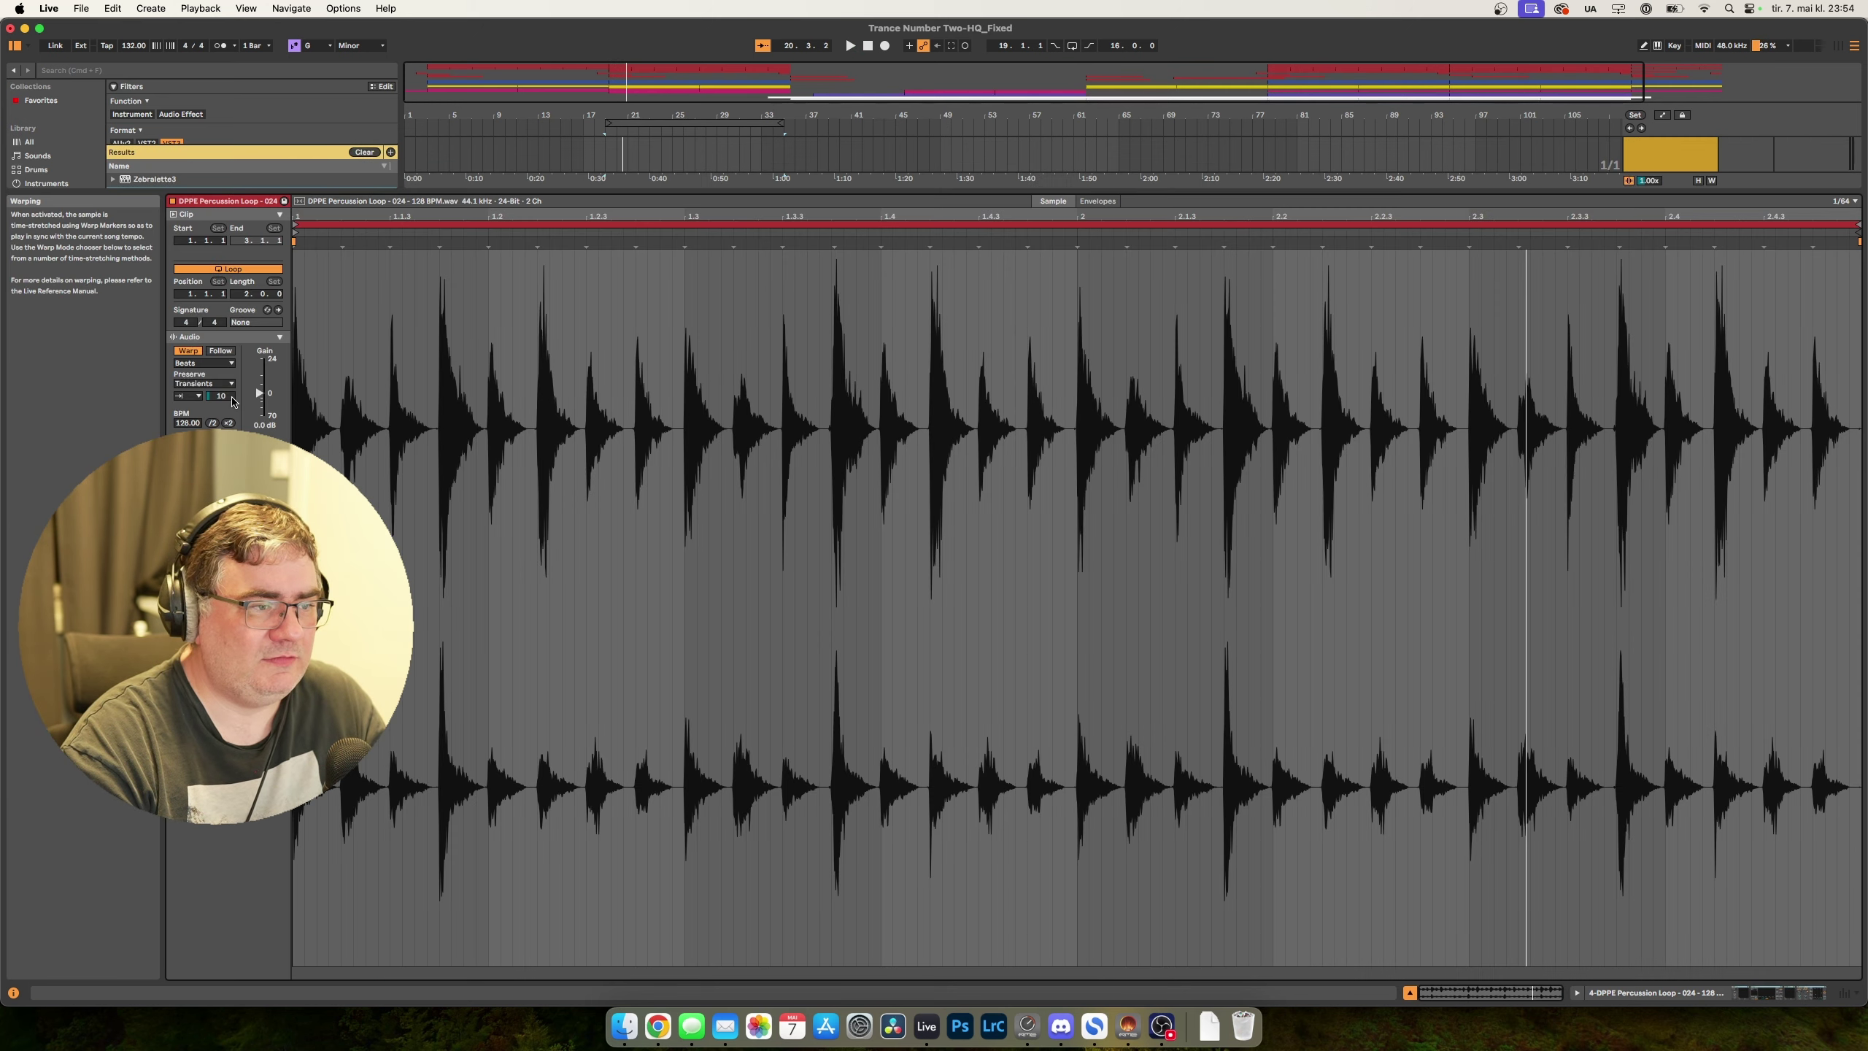
key(space)
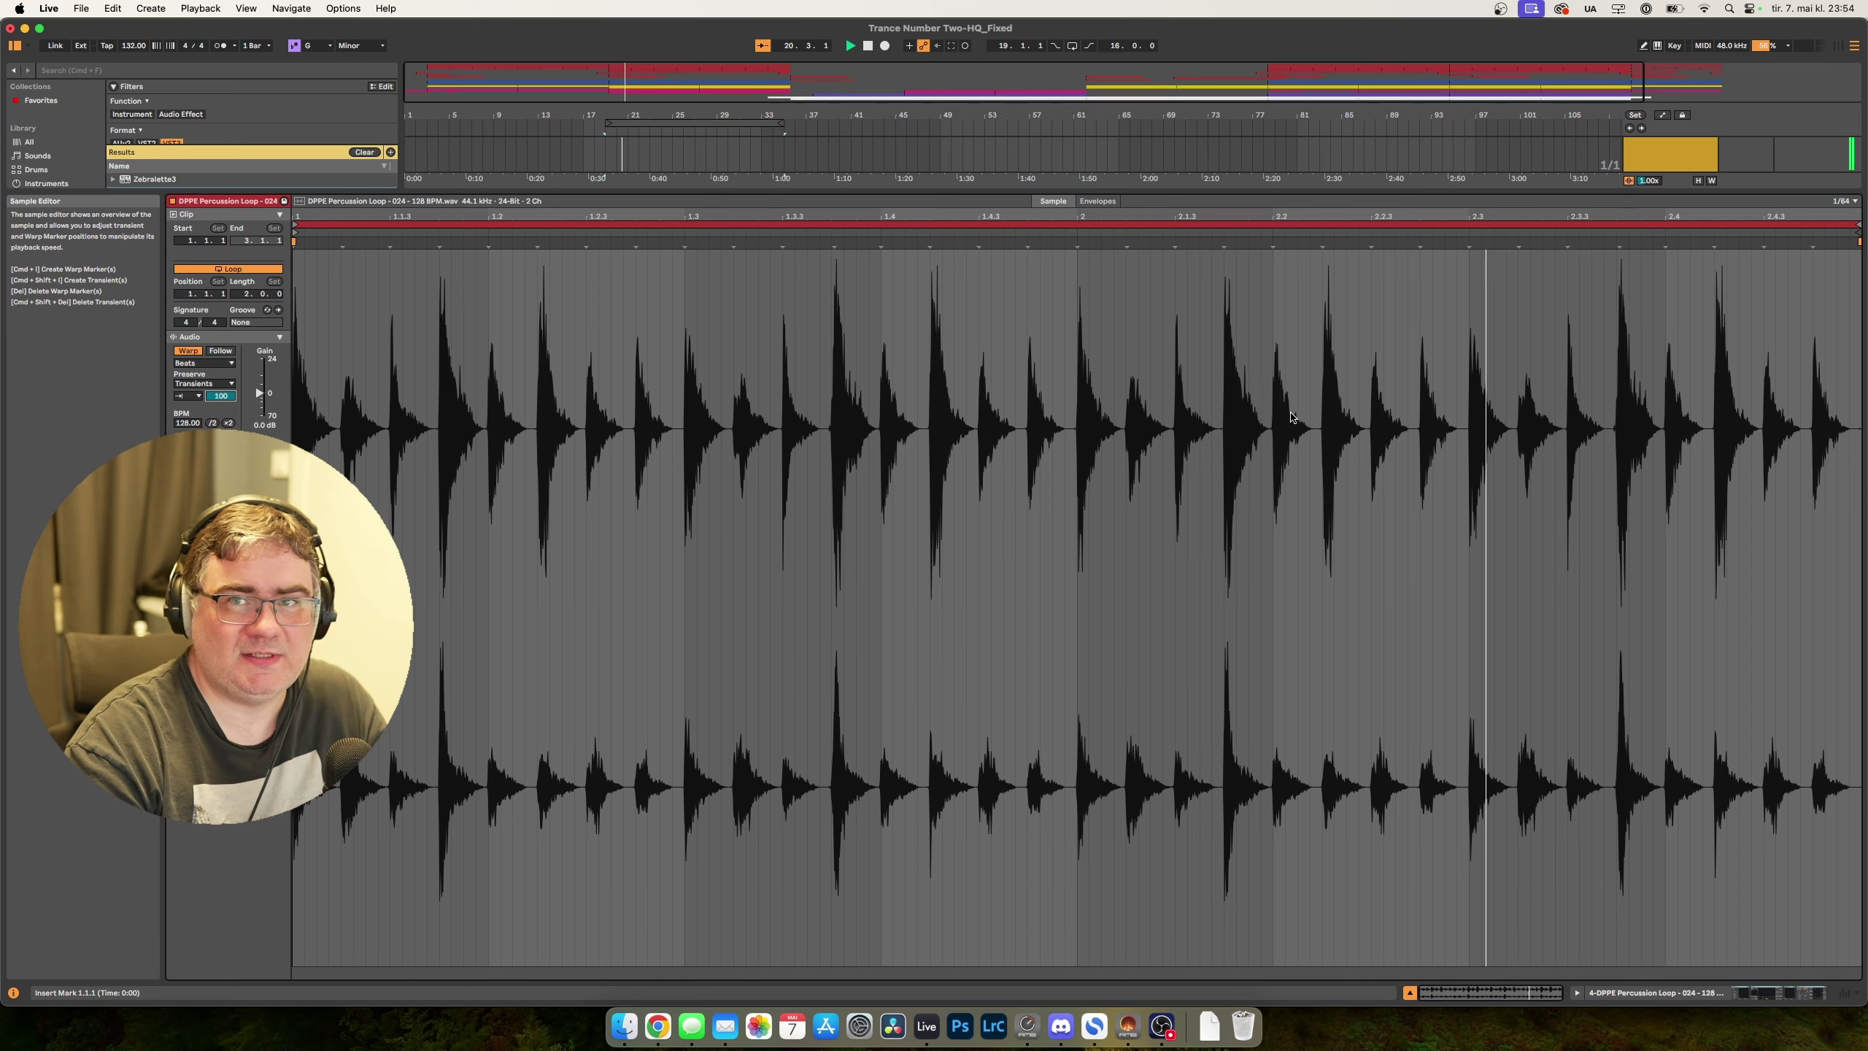
key(shift+Tab)
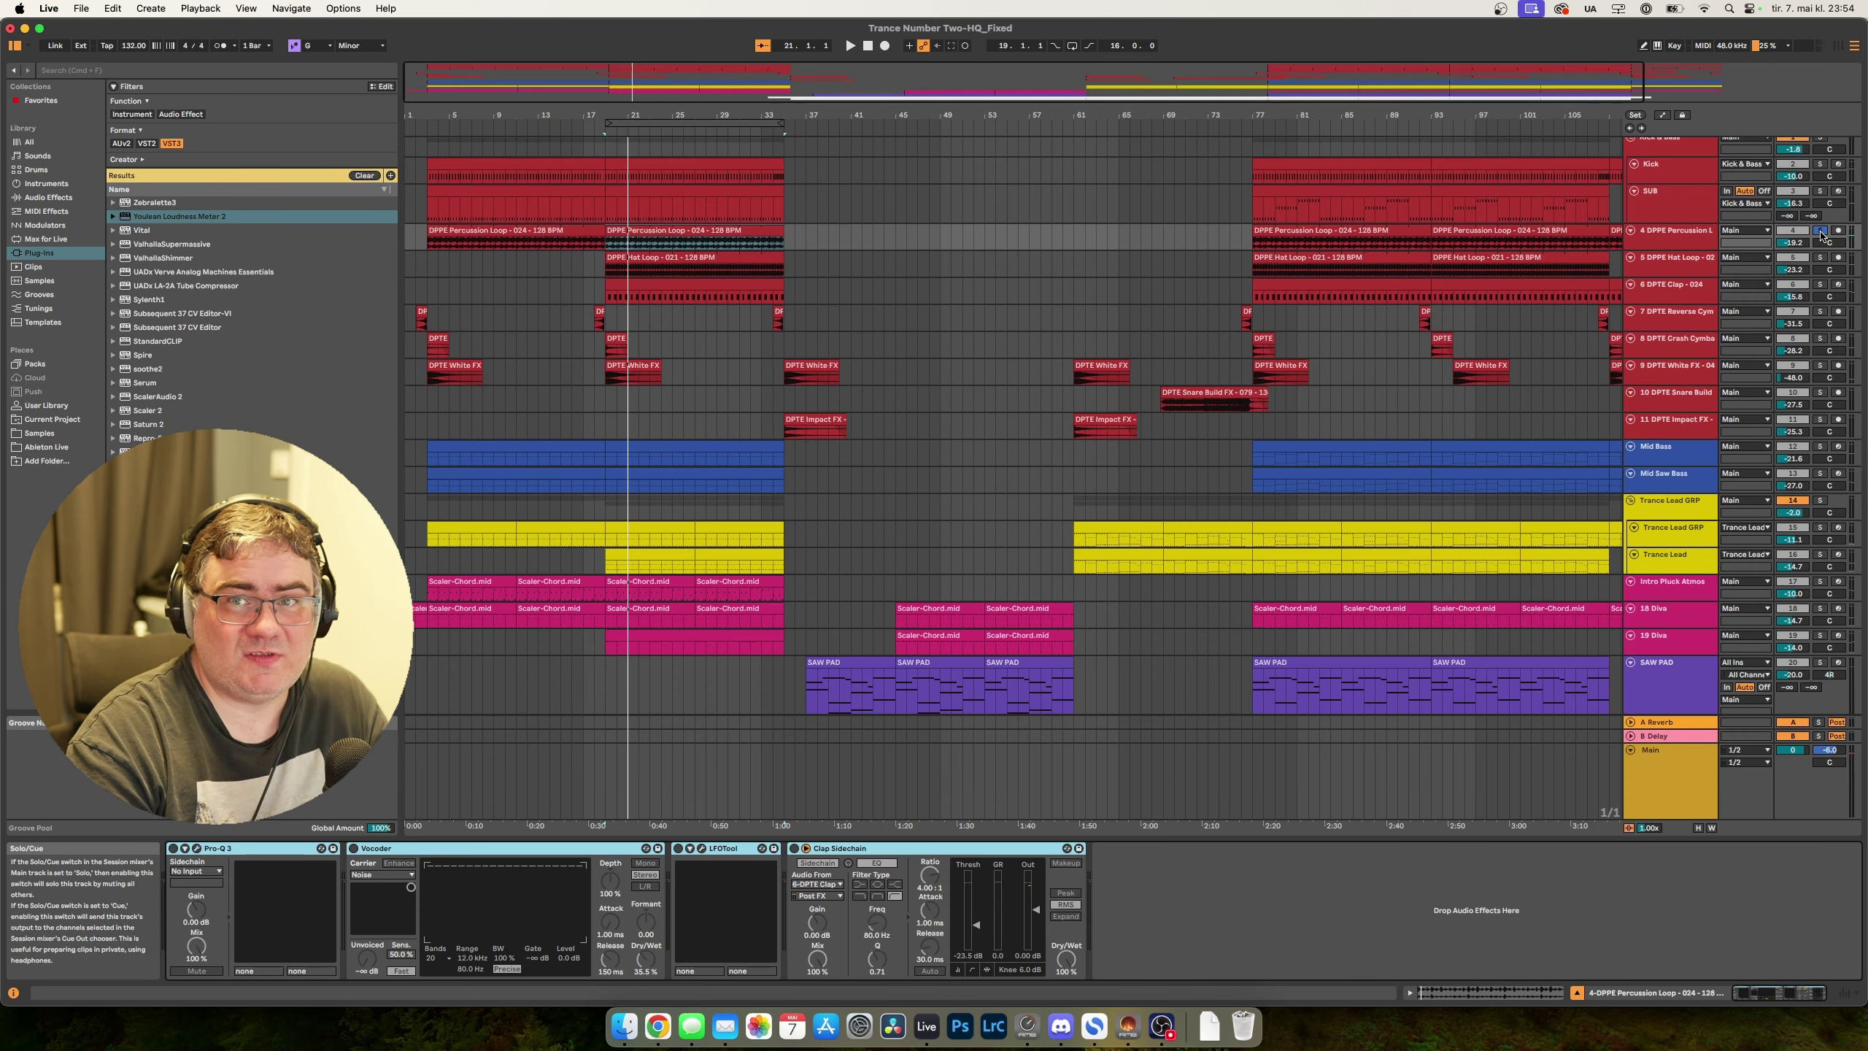
key(space)
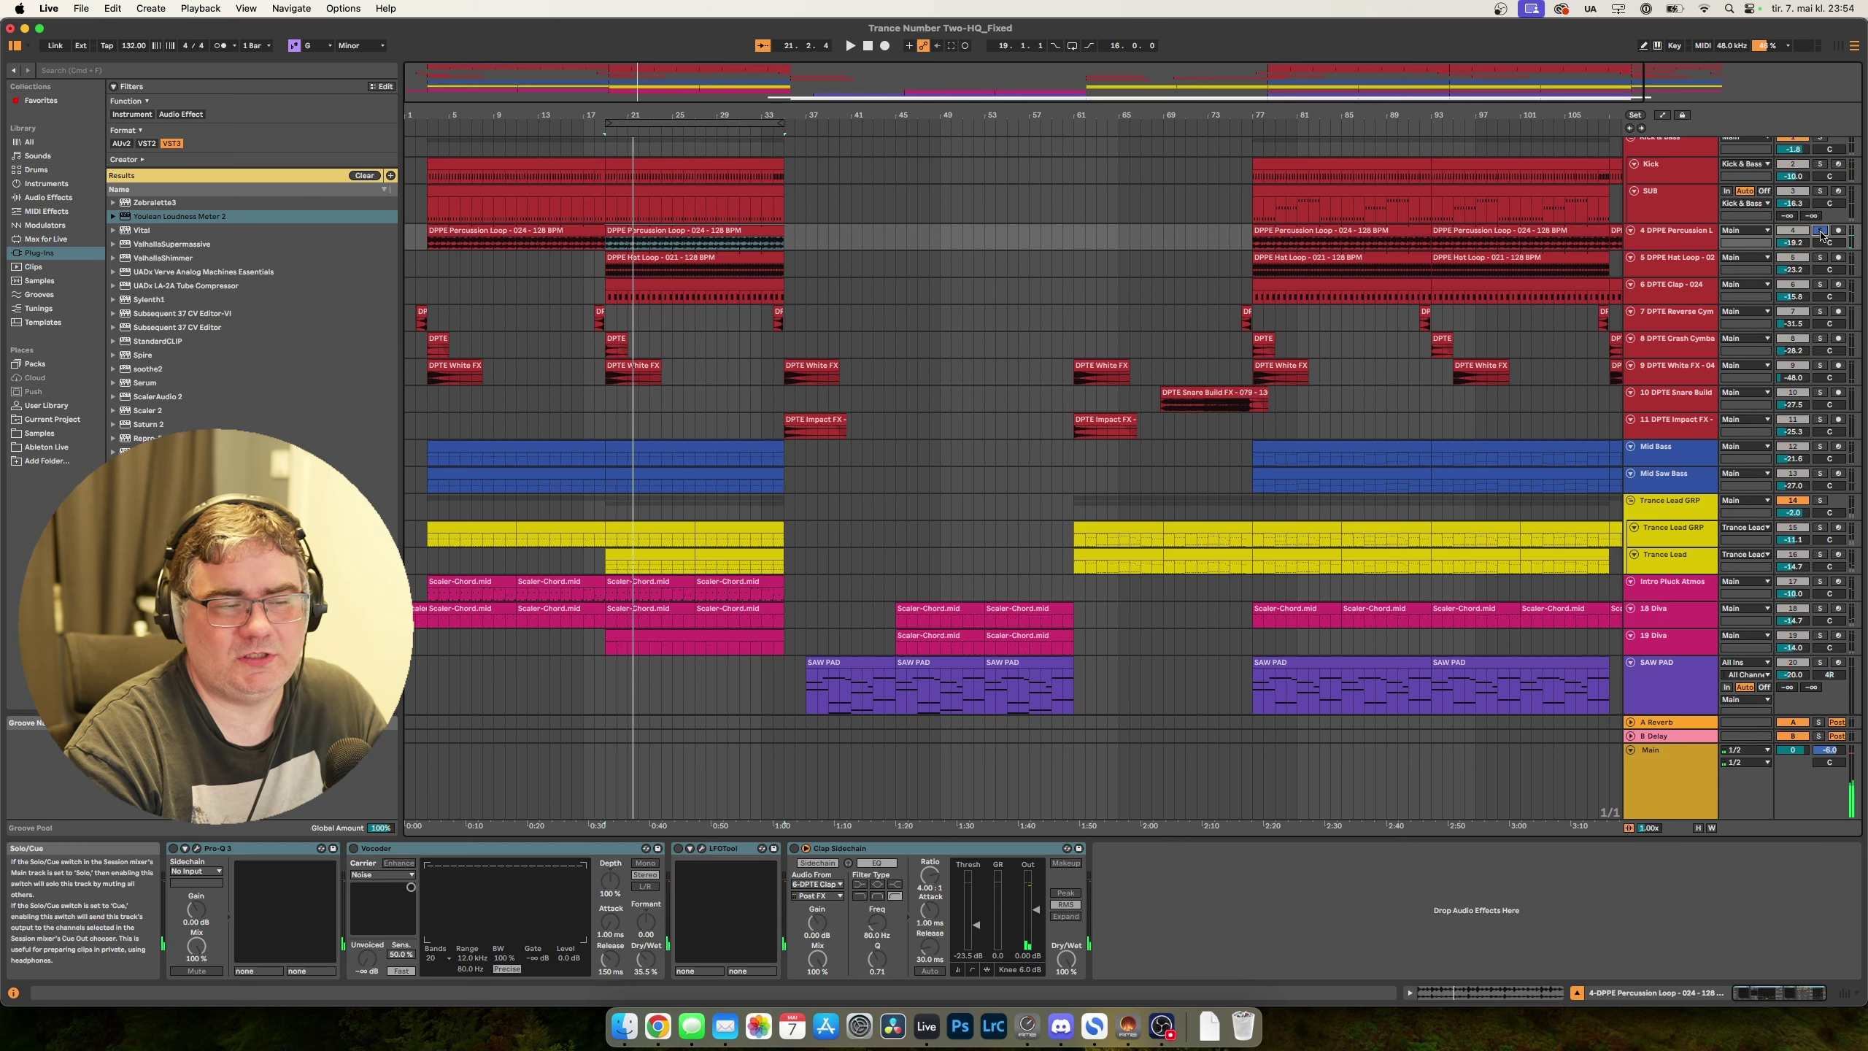
key(space)
scroll(867, 344, up, 1)
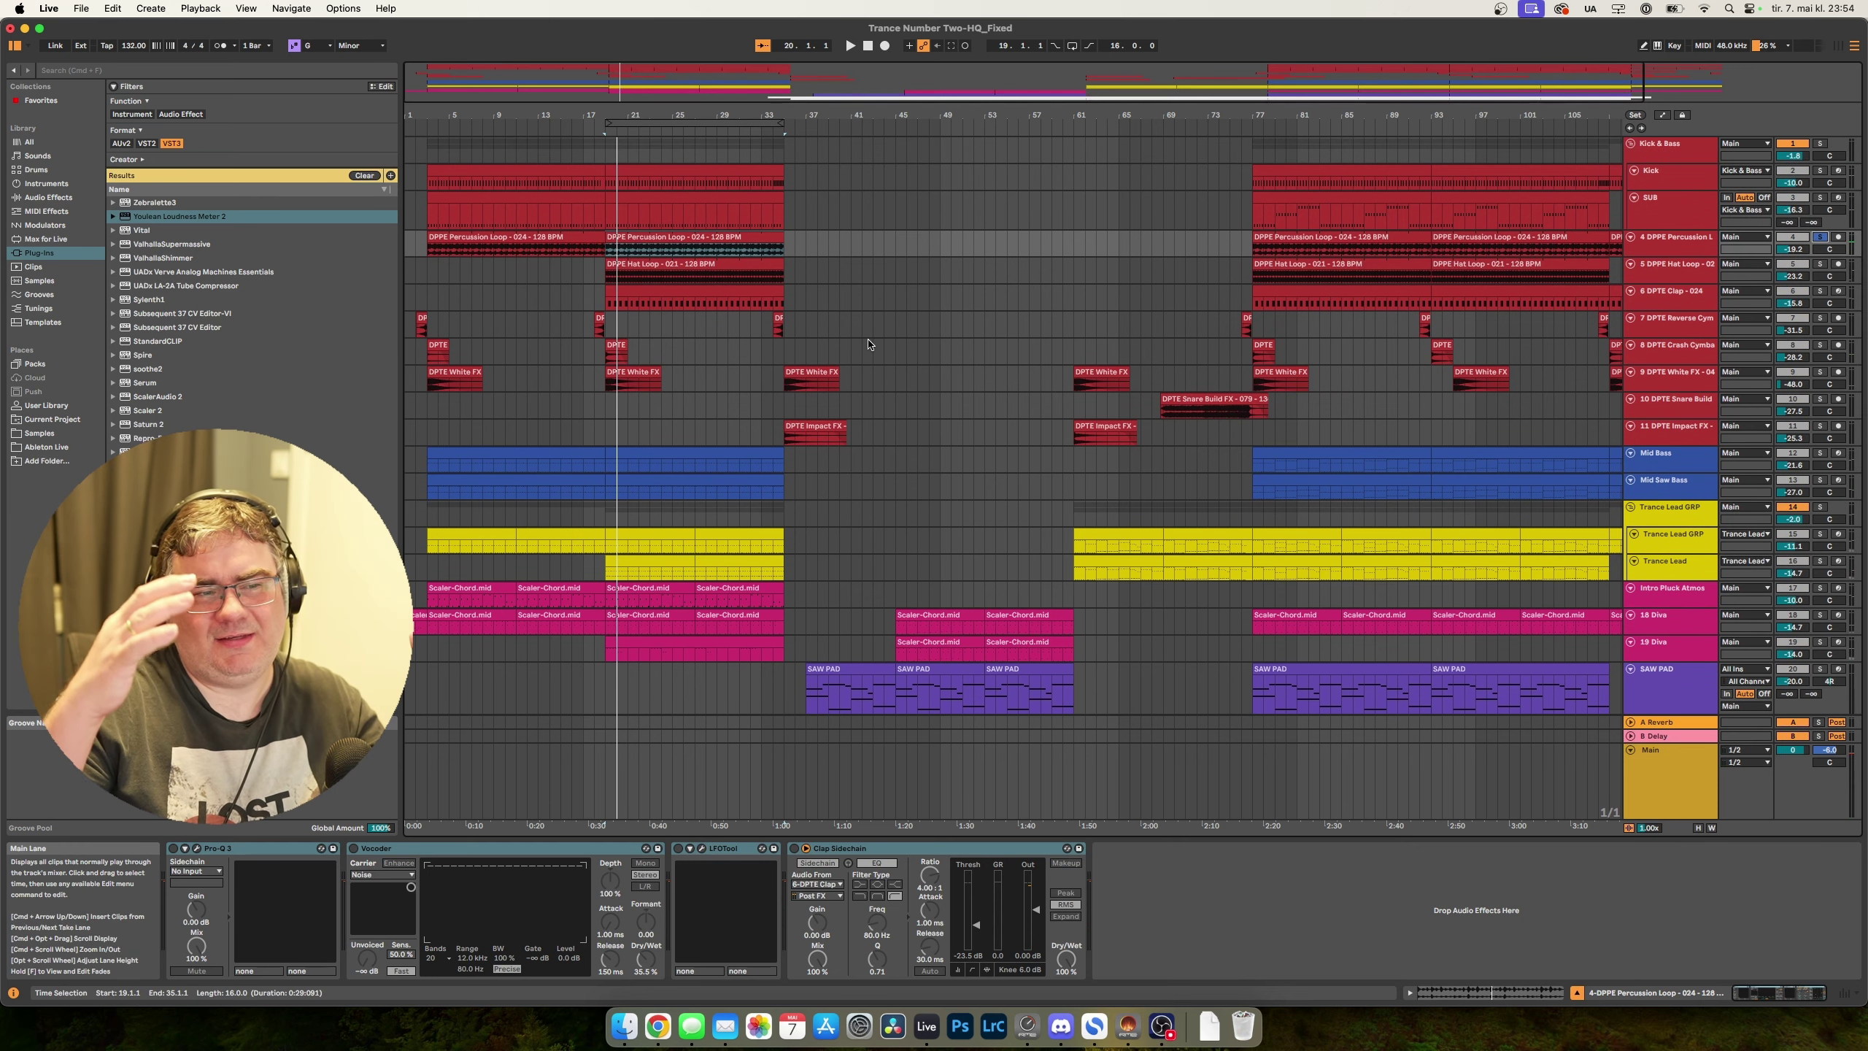
Turn off transient looping in the percussion loop clip's Beats warp settings and set its transient envelope to 10.
double_click(670, 239)
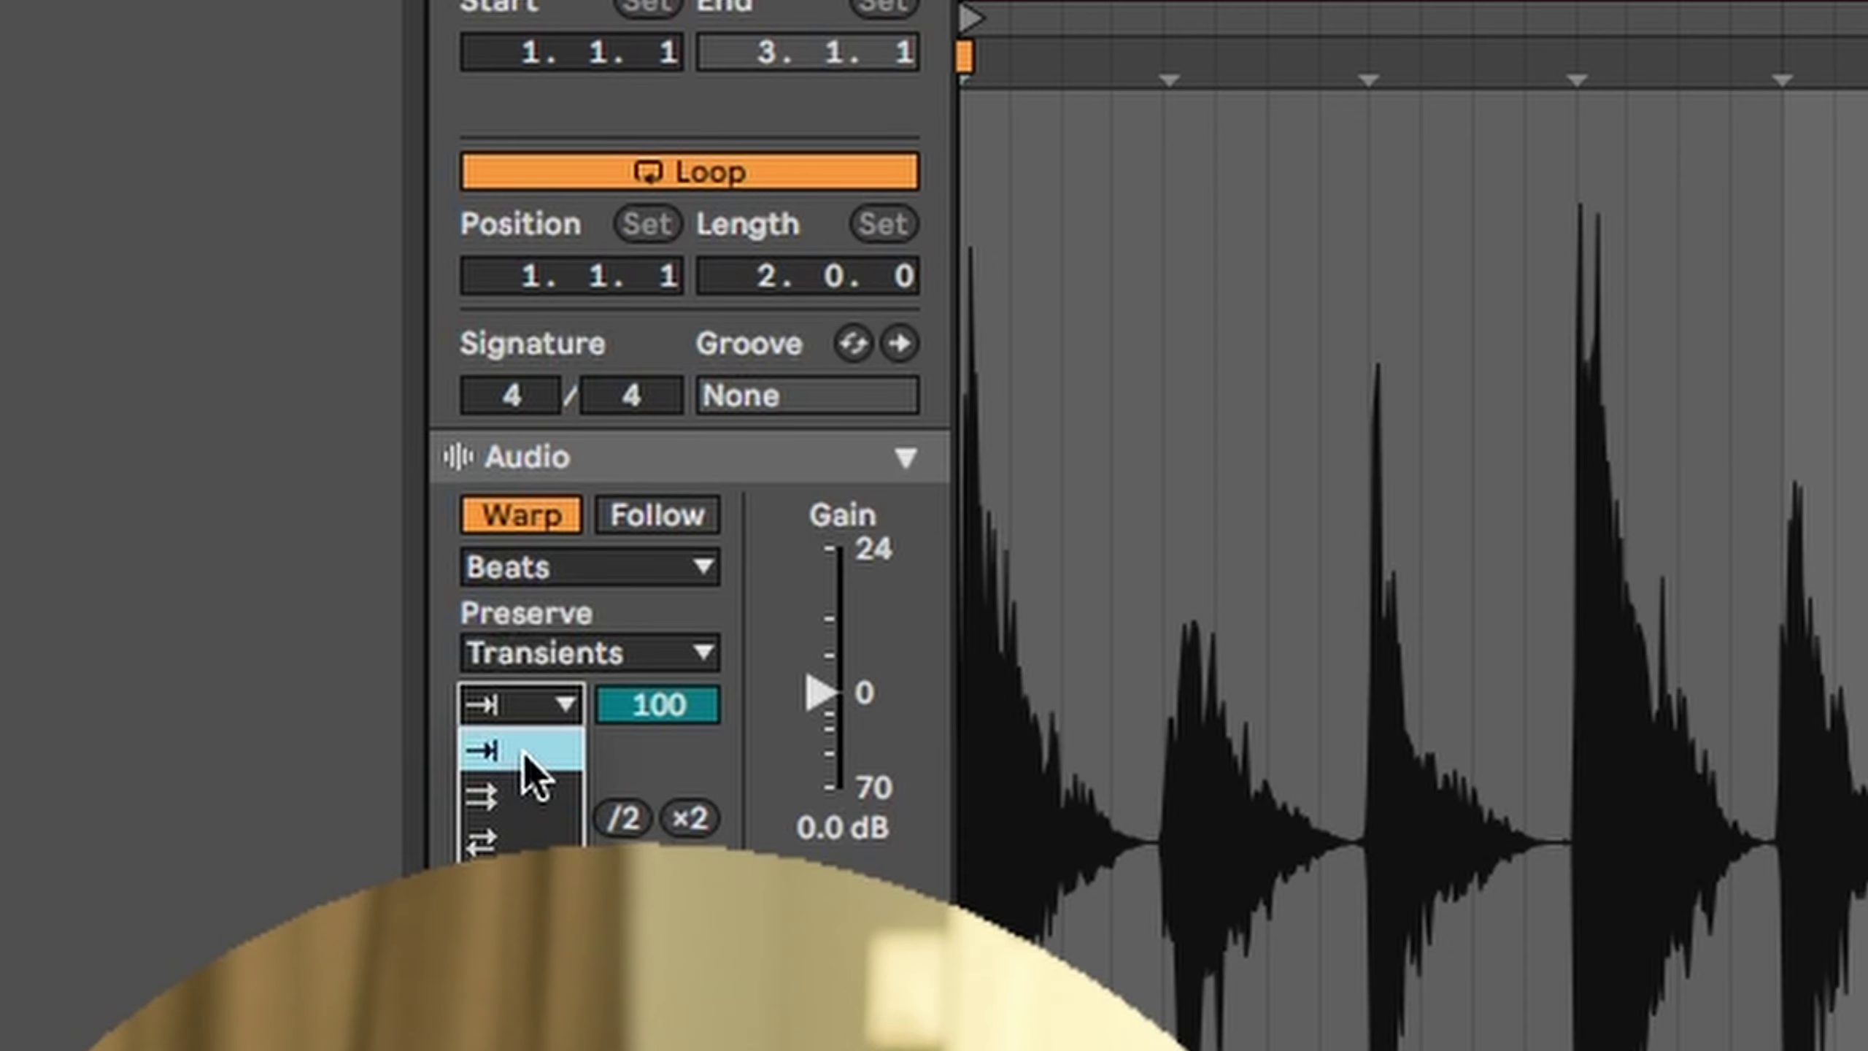
click(525, 751)
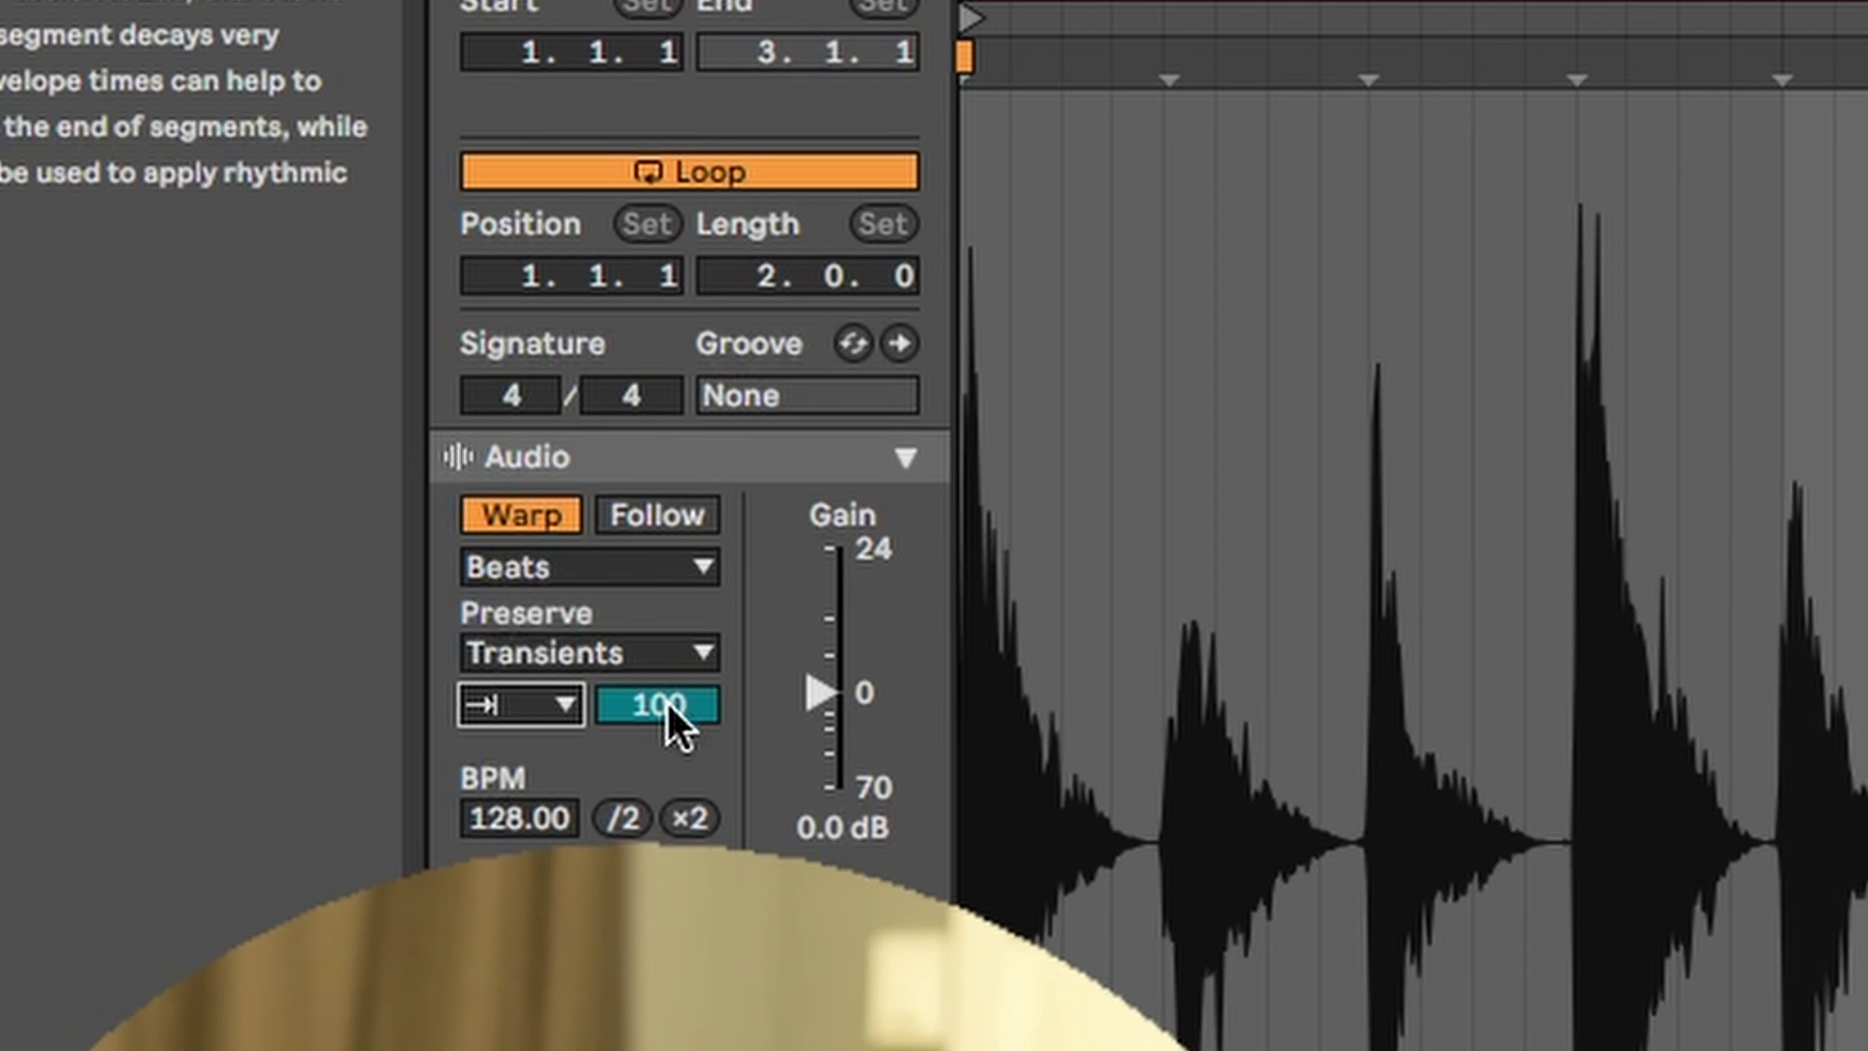
drag(676, 728, 677, 758)
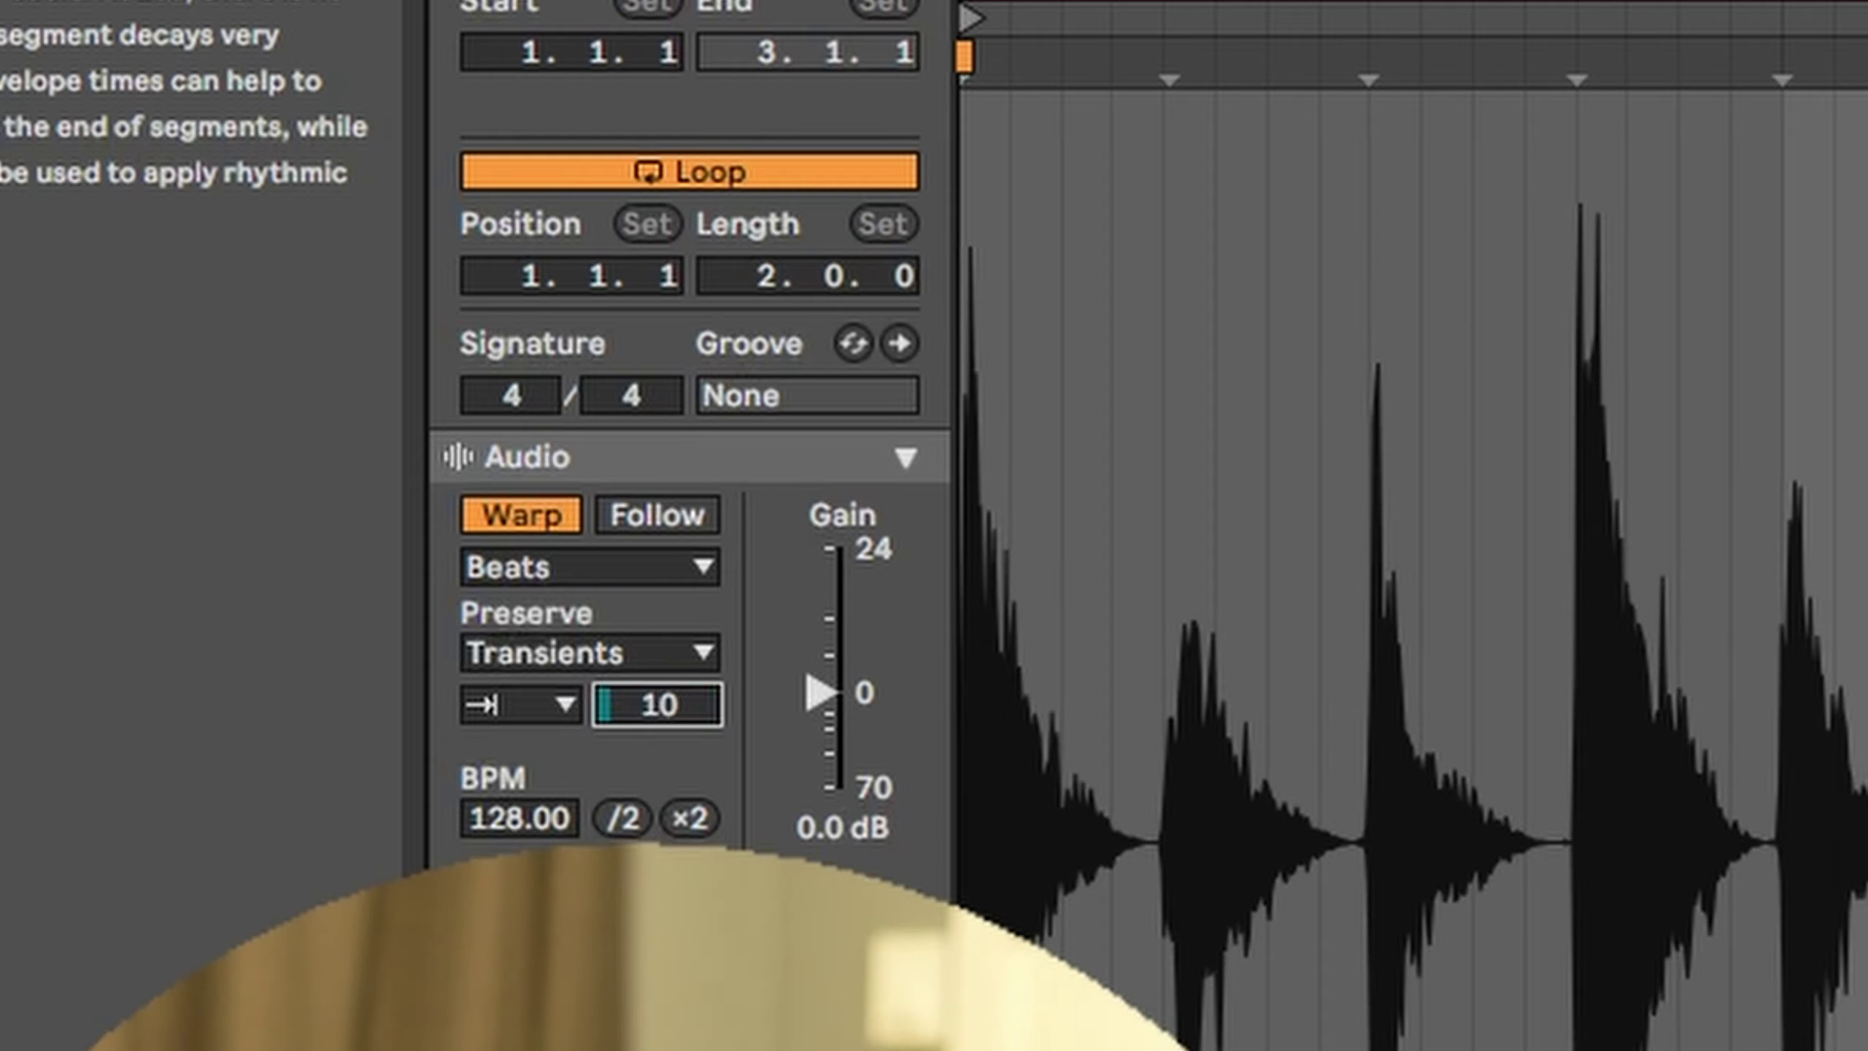
Re-enable Pro-Q 3 on the percussion loop track and audition the loop with the EQ curve open.
drag(677, 758, 676, 772)
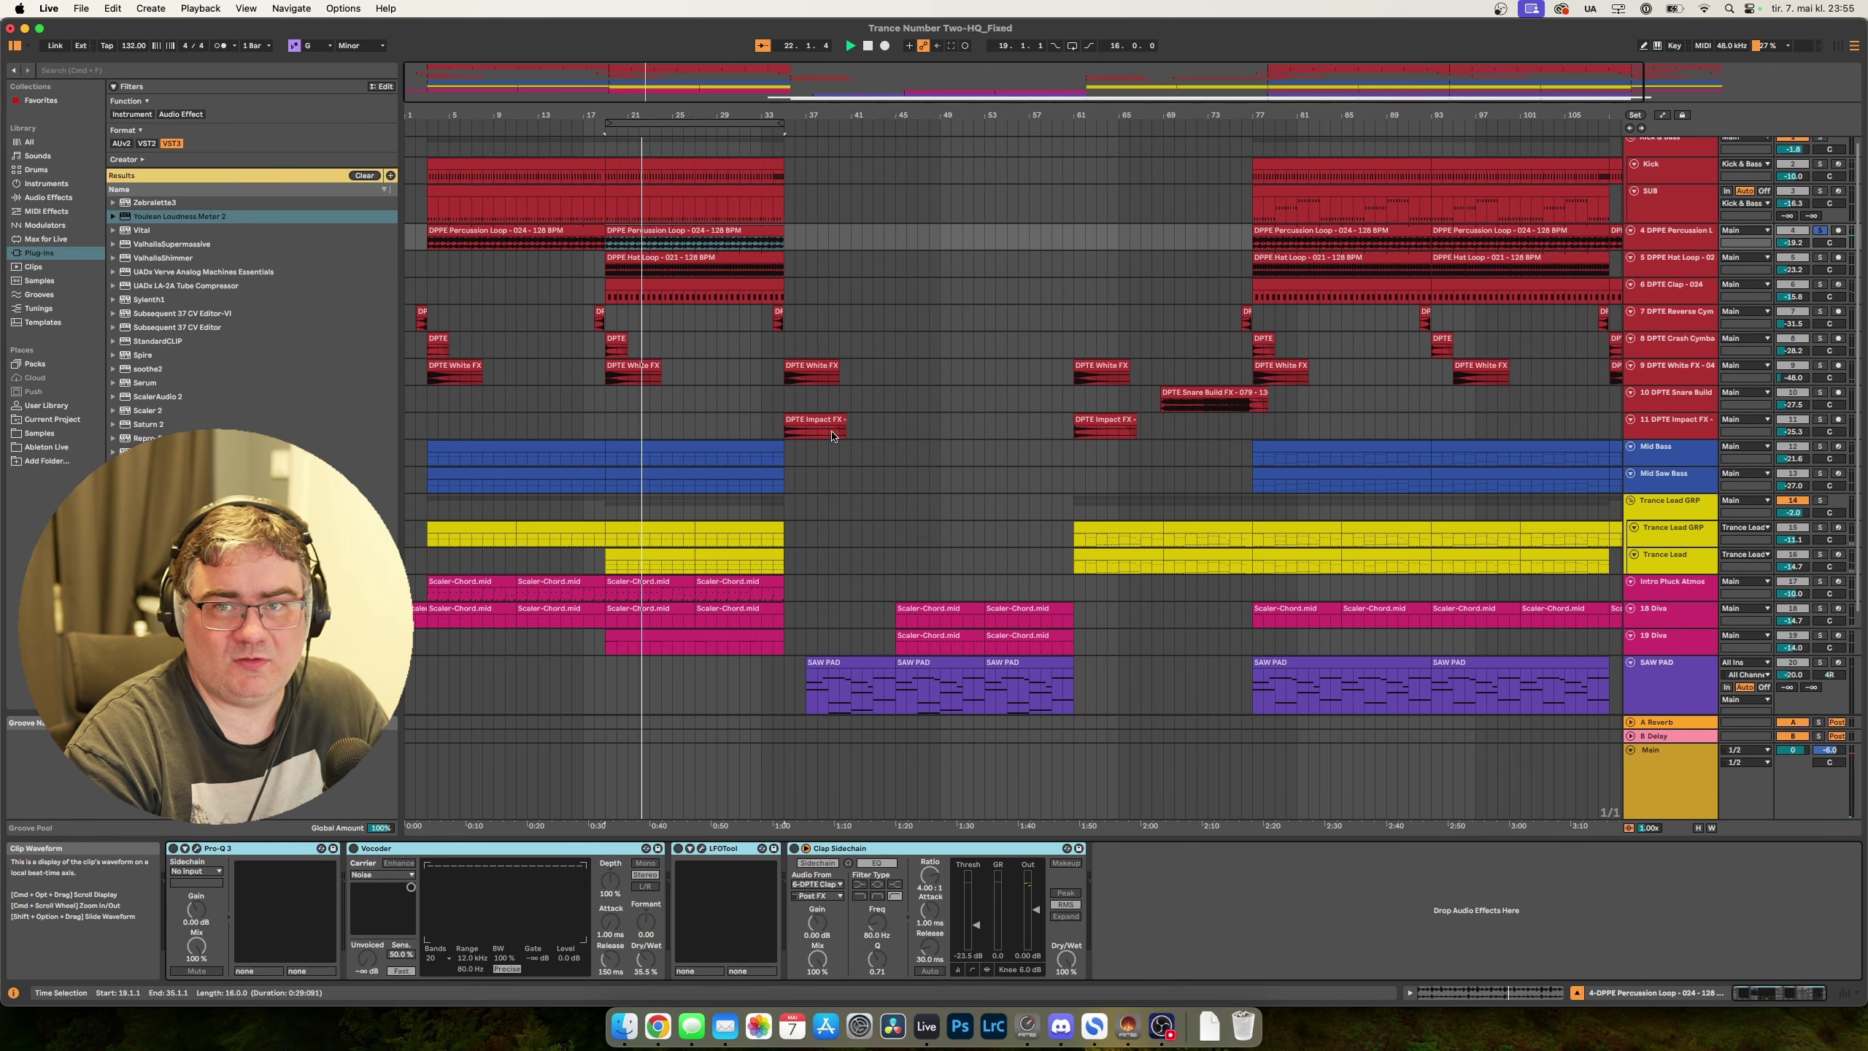
key(space)
click(196, 848)
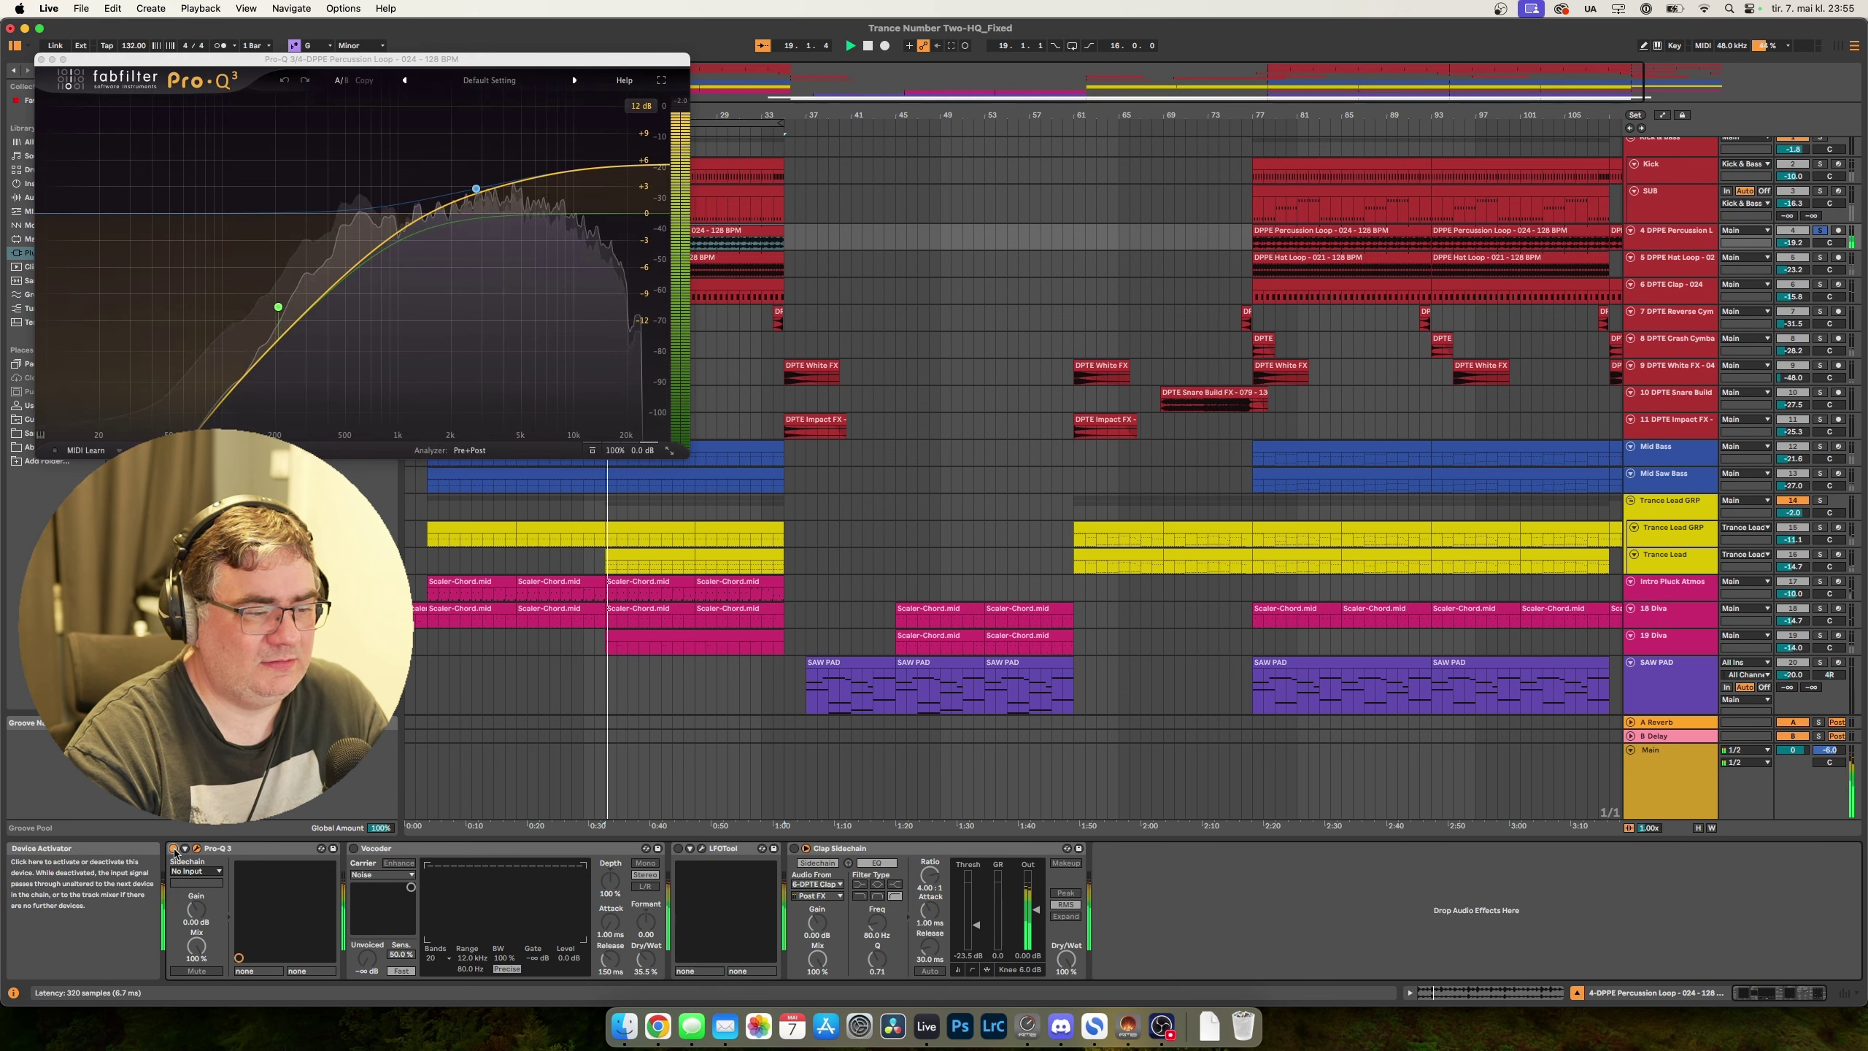
Re-enable the Vocoder on the percussion loop track and adjust its dry/wet mix while auditioning the loop.
click(474, 850)
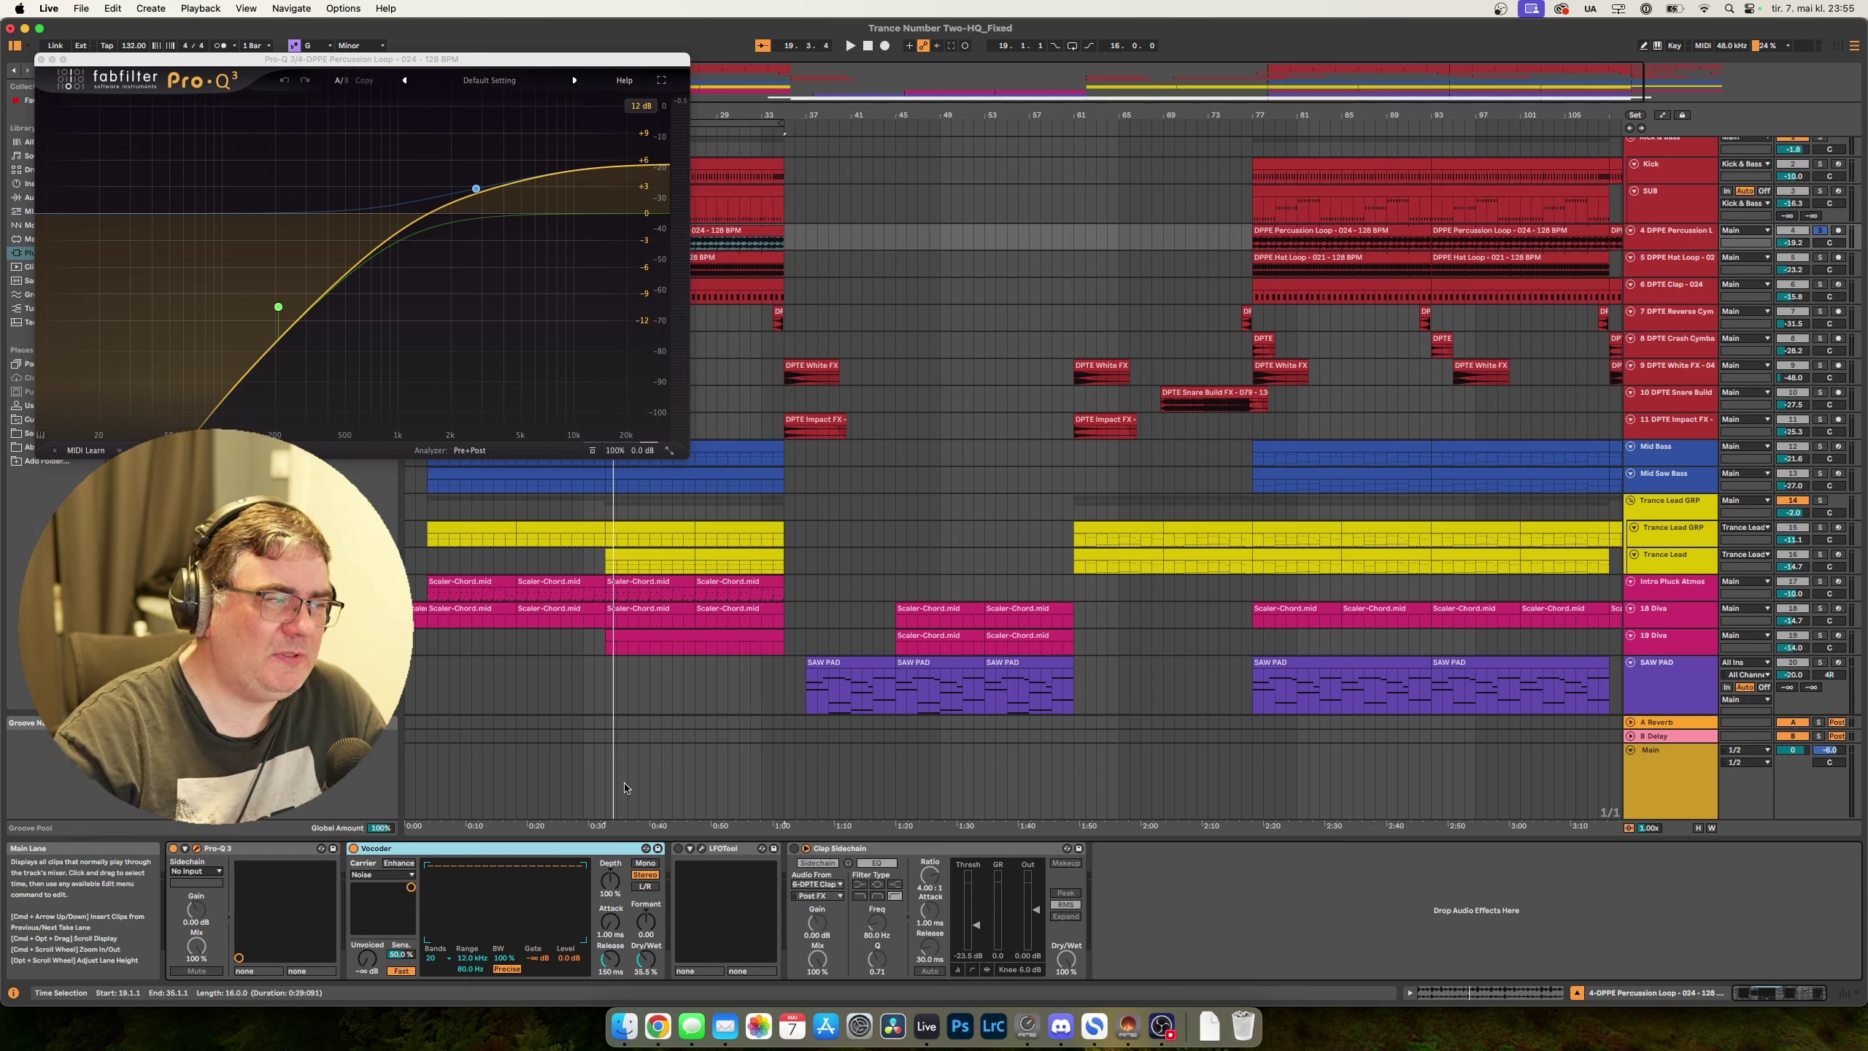
key(space)
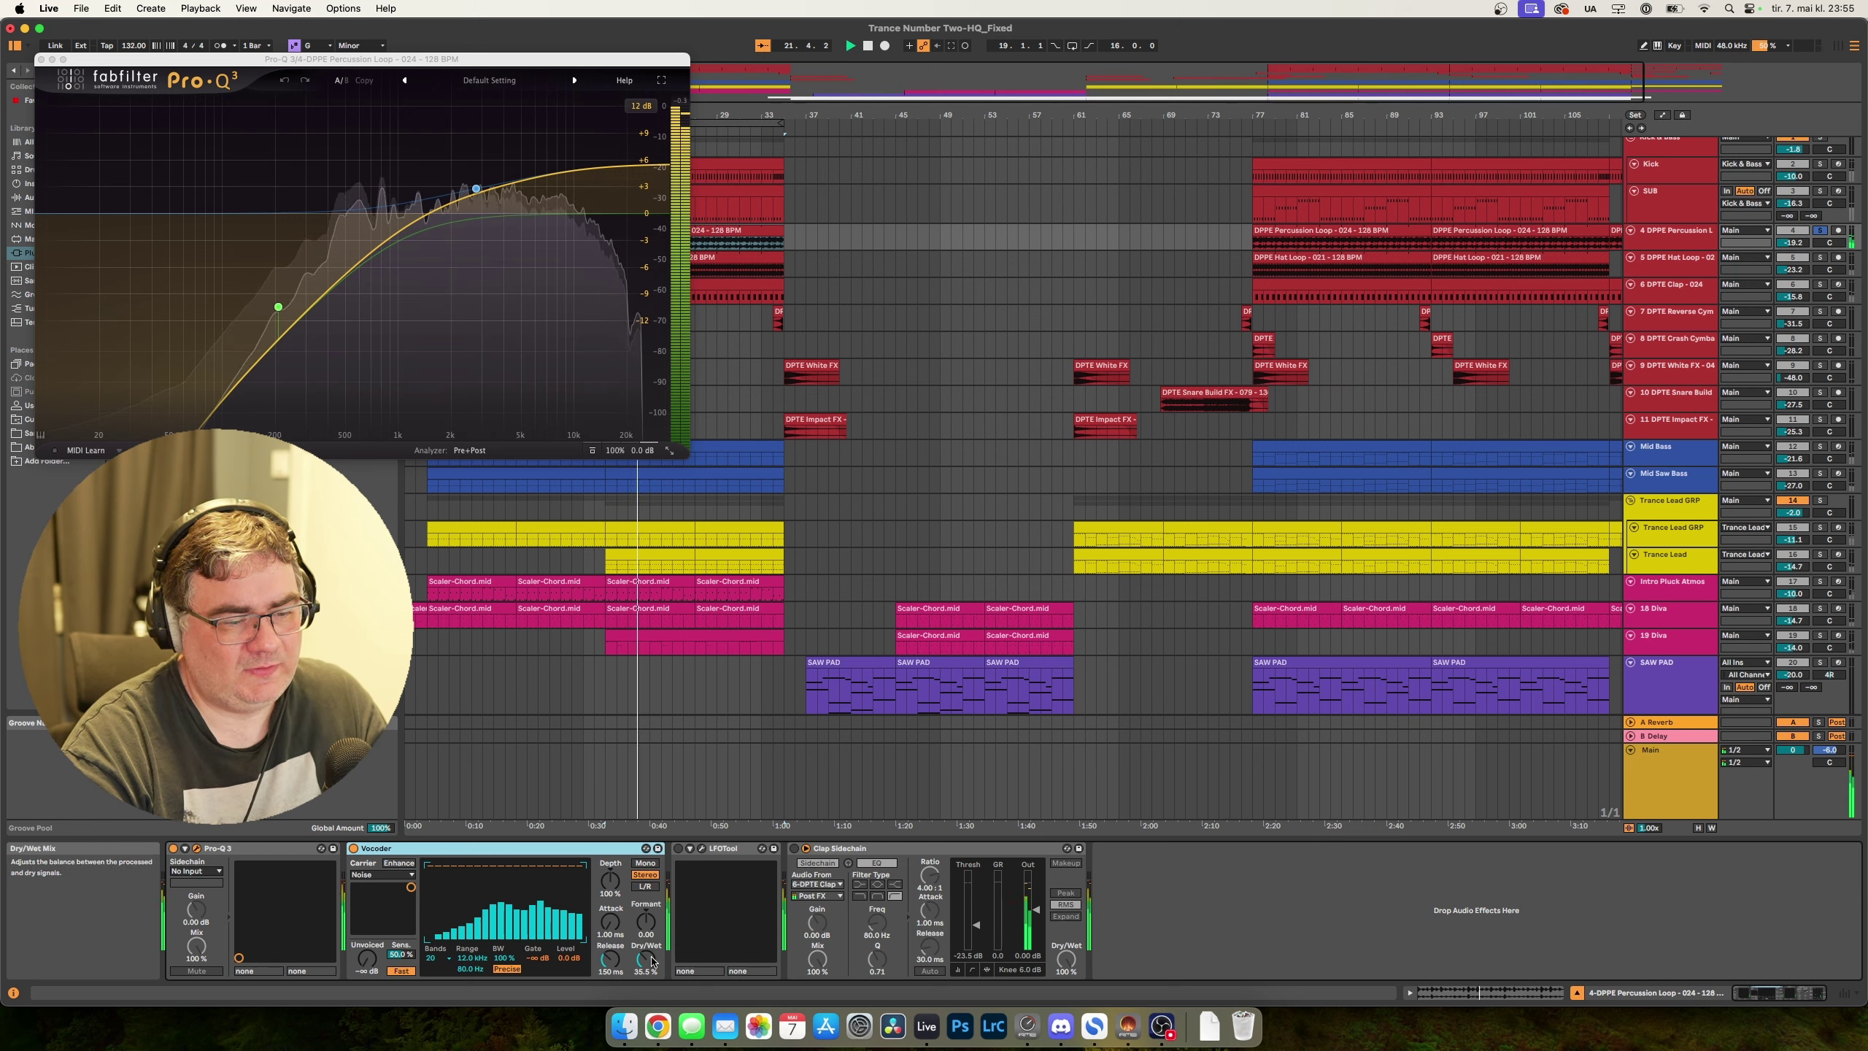
mouse_move(645, 957)
mouse_down()
mouse_move(645, 932)
mouse_move(646, 968)
mouse_up()
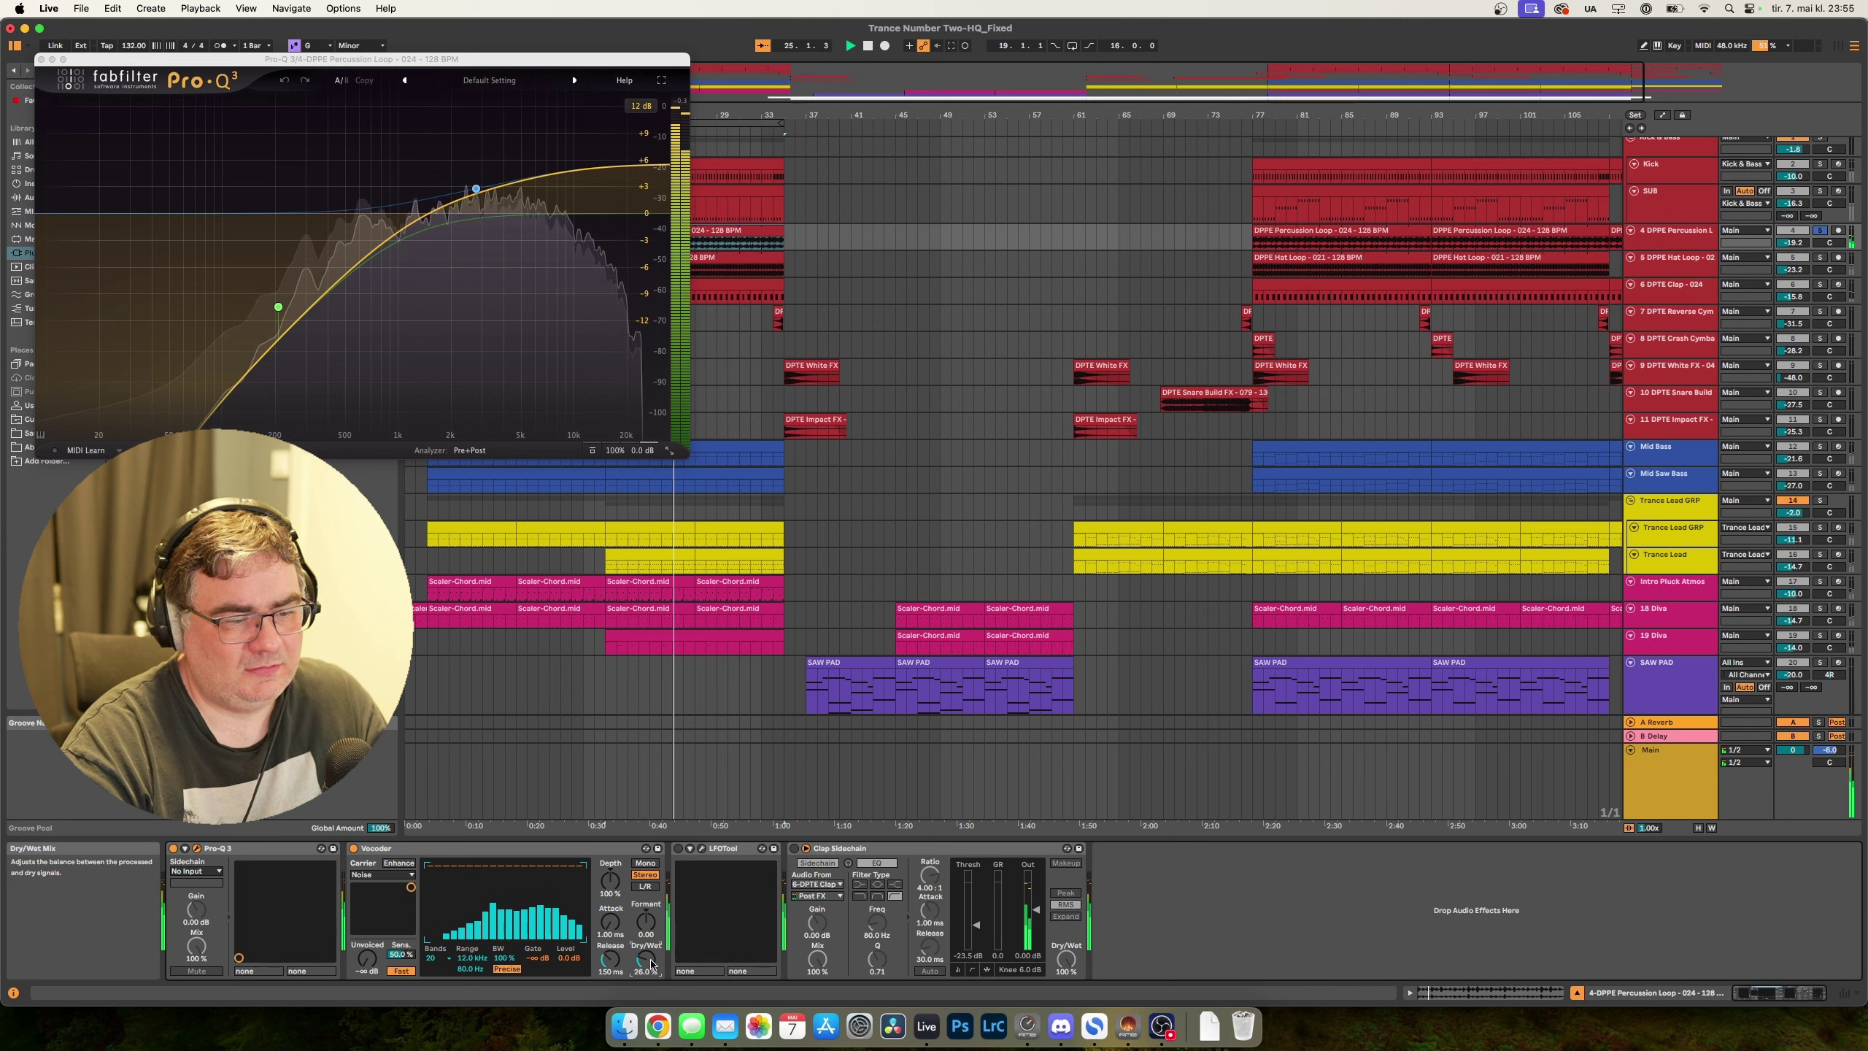
key(space)
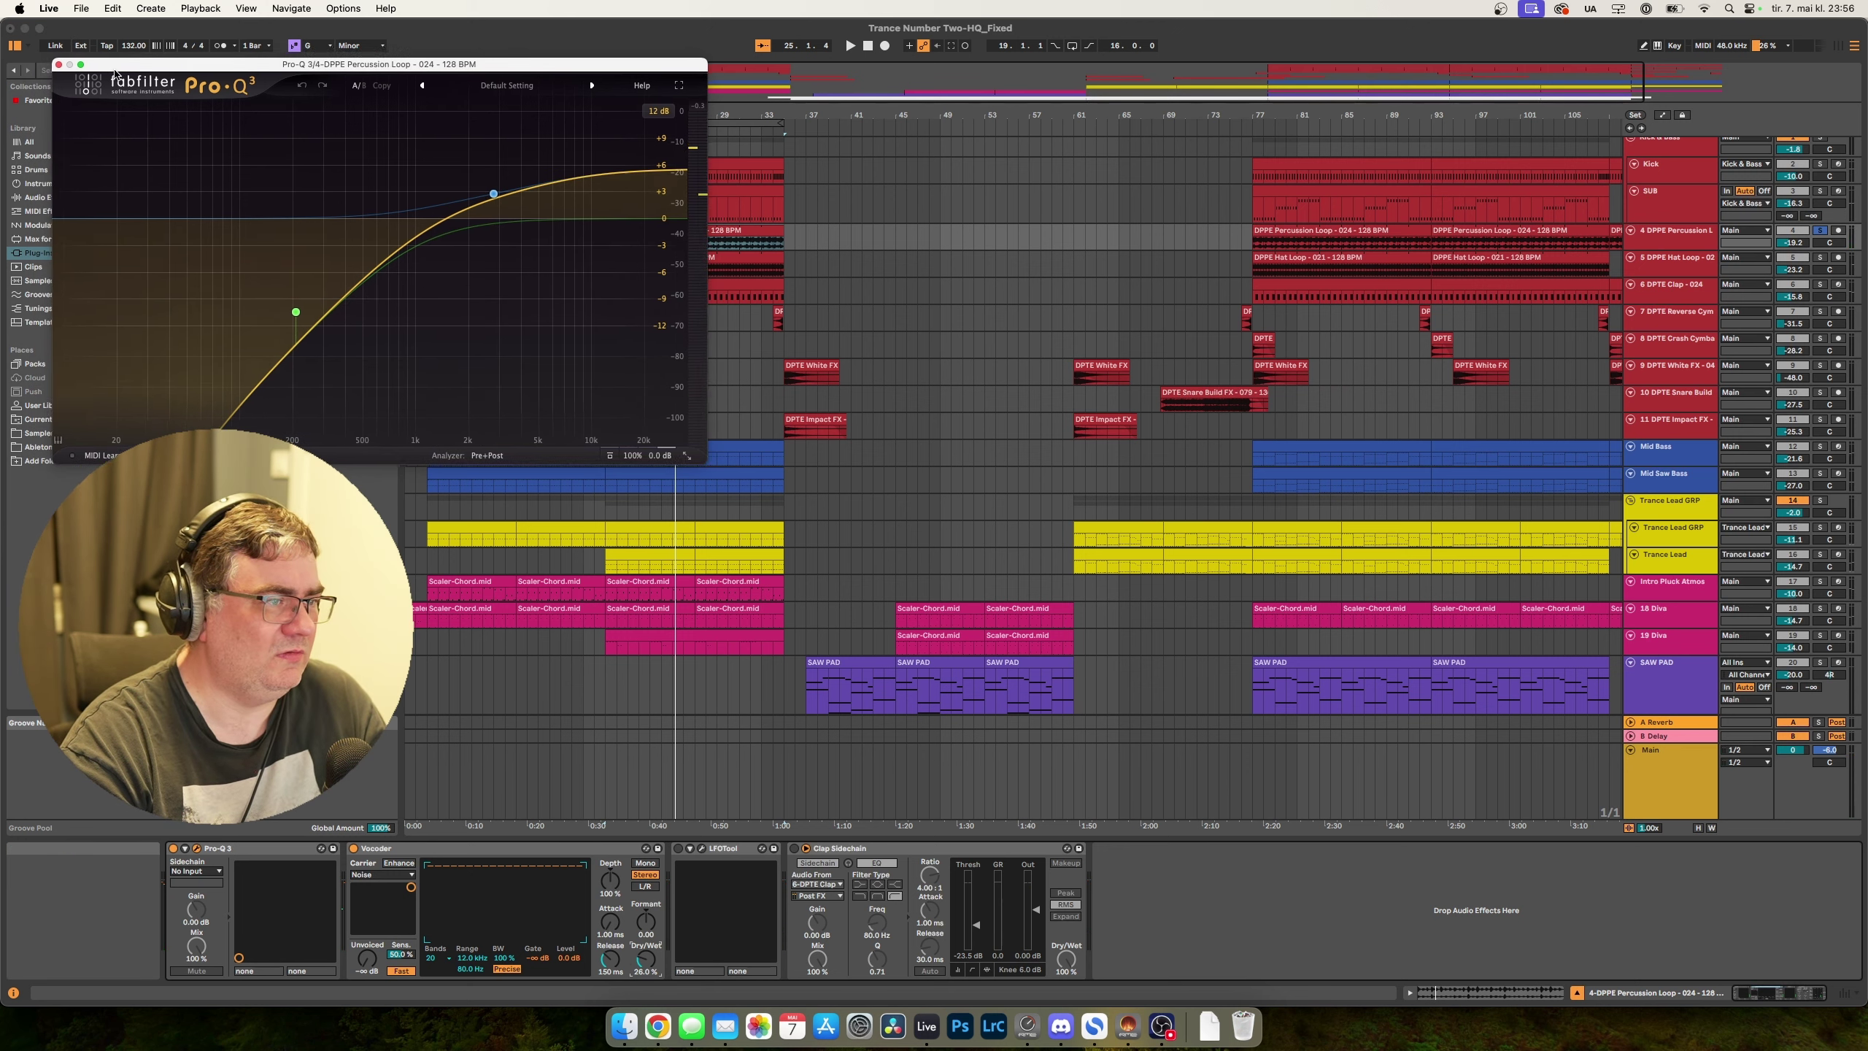
Hide the Pro-Q 3 window, re-enable LFOTool on the percussion loop and inspect its volume-ducking curve during playback.
key(super+alt+p)
key(space)
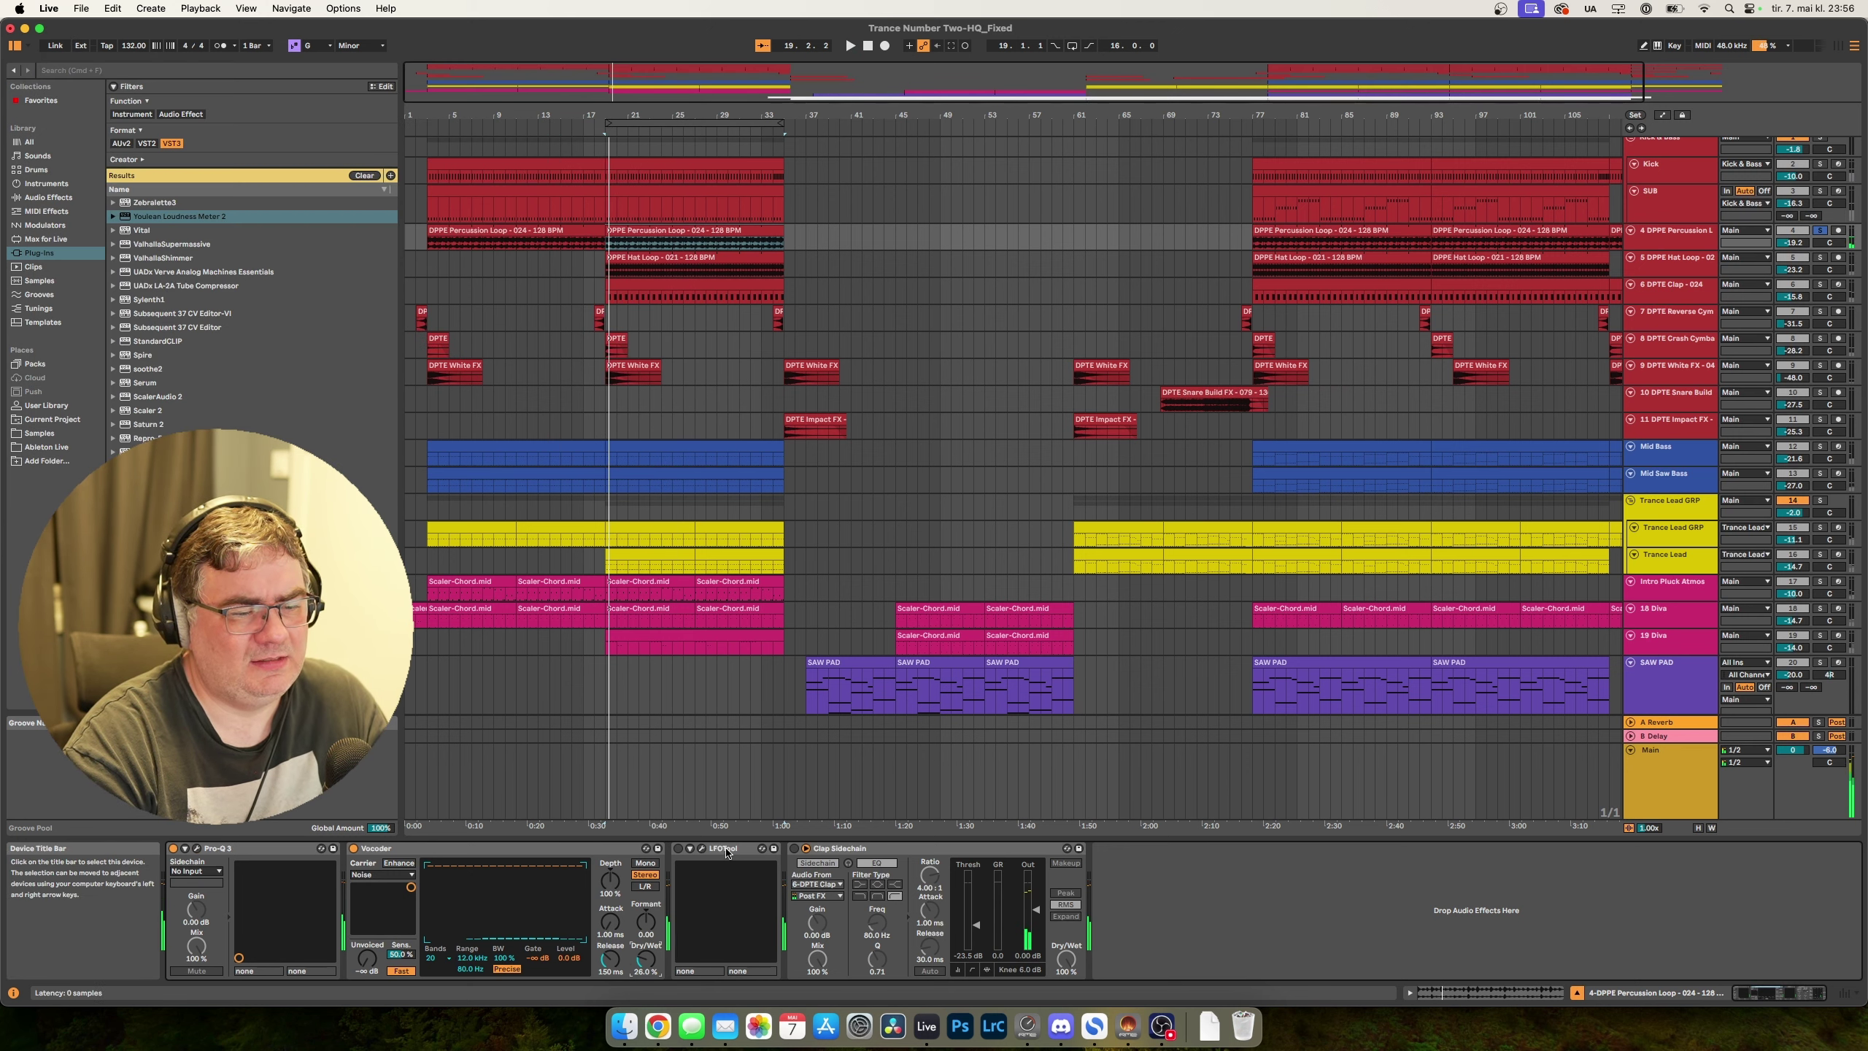
click(702, 848)
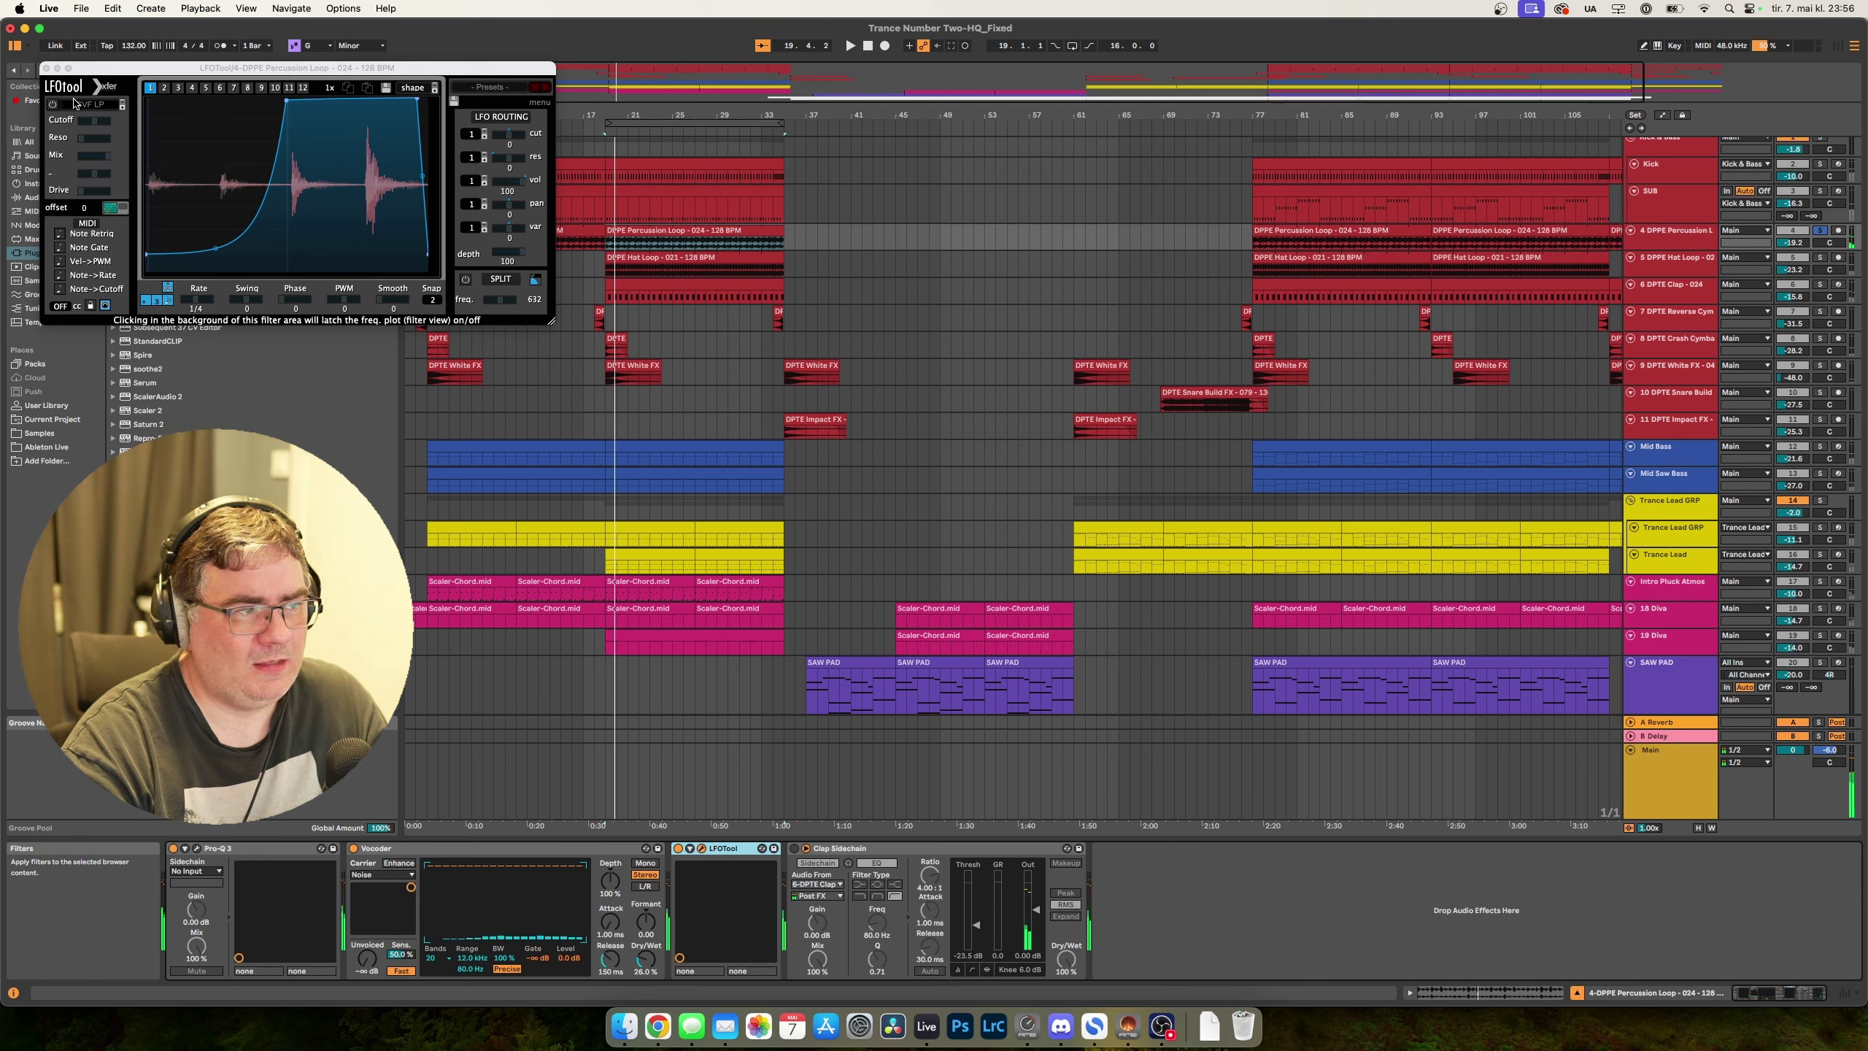
click(44, 69)
Re-enable the Clap Sidechain compressor on the percussion loop, then unsolo the track and audition it in the full mix.
click(906, 852)
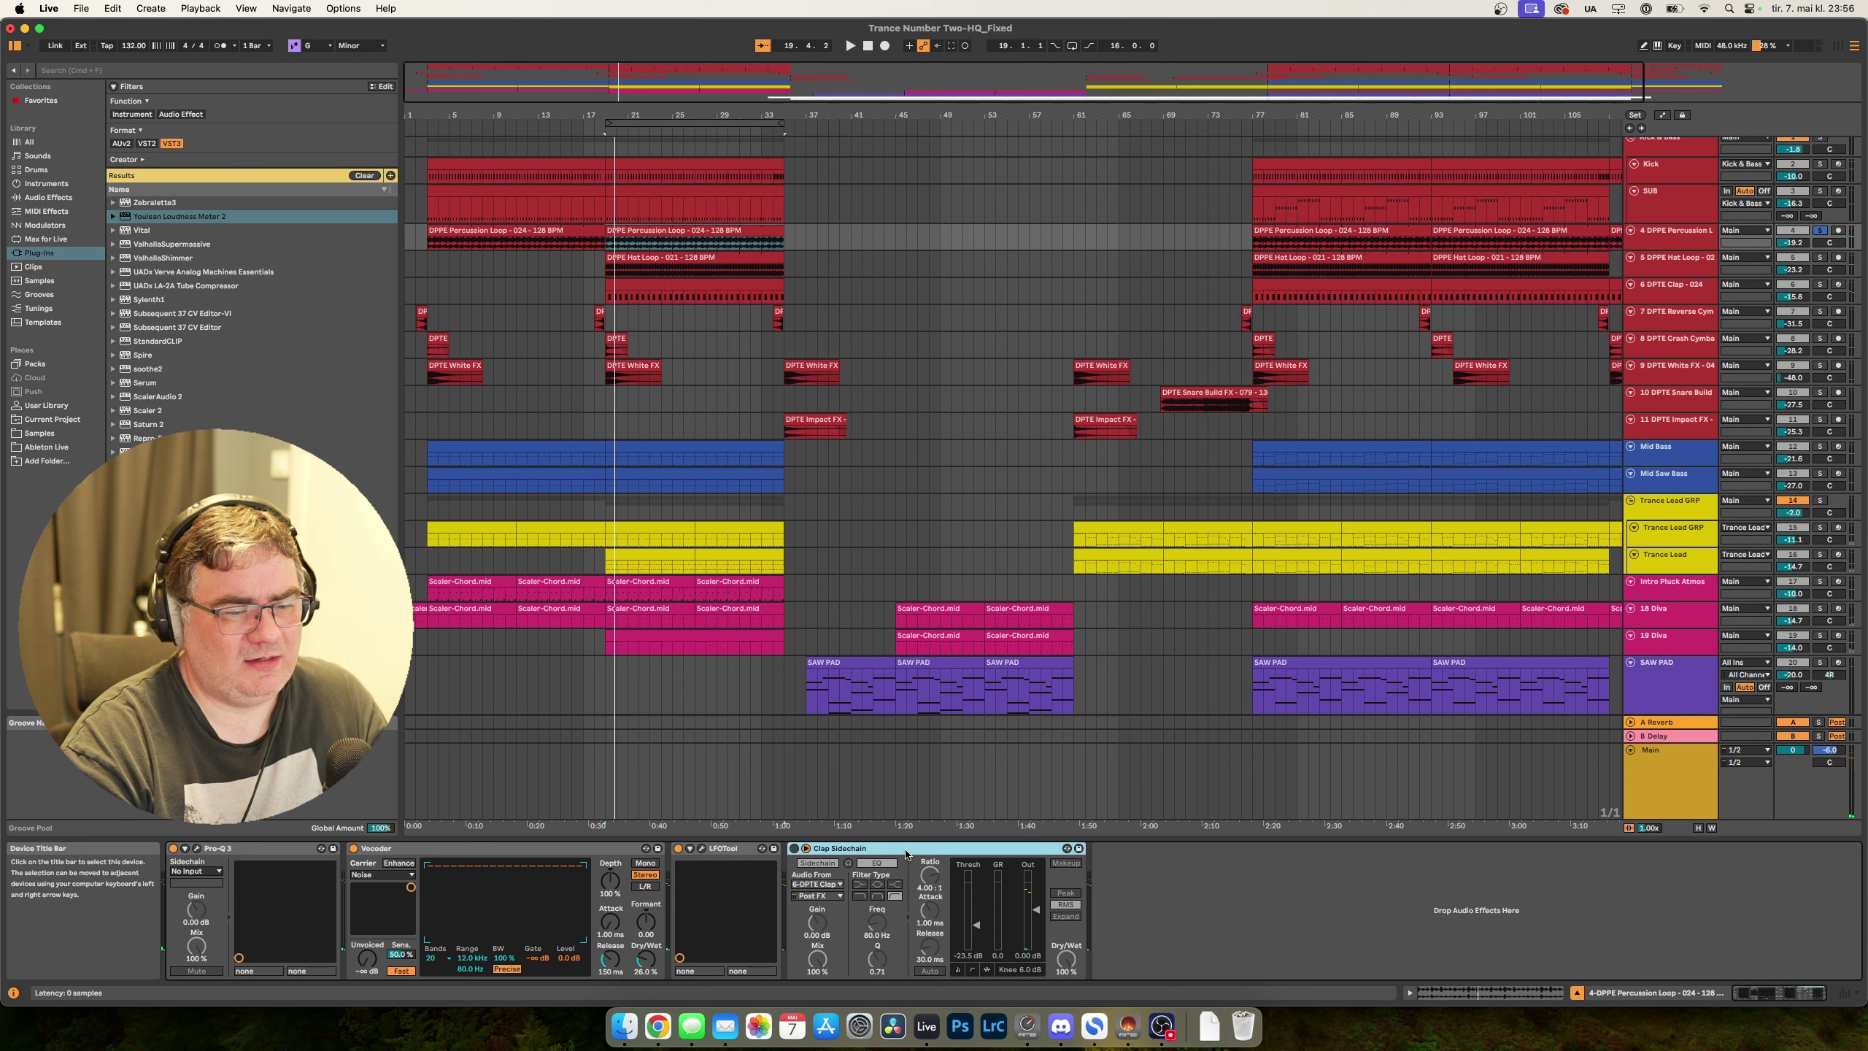
click(793, 849)
key(space)
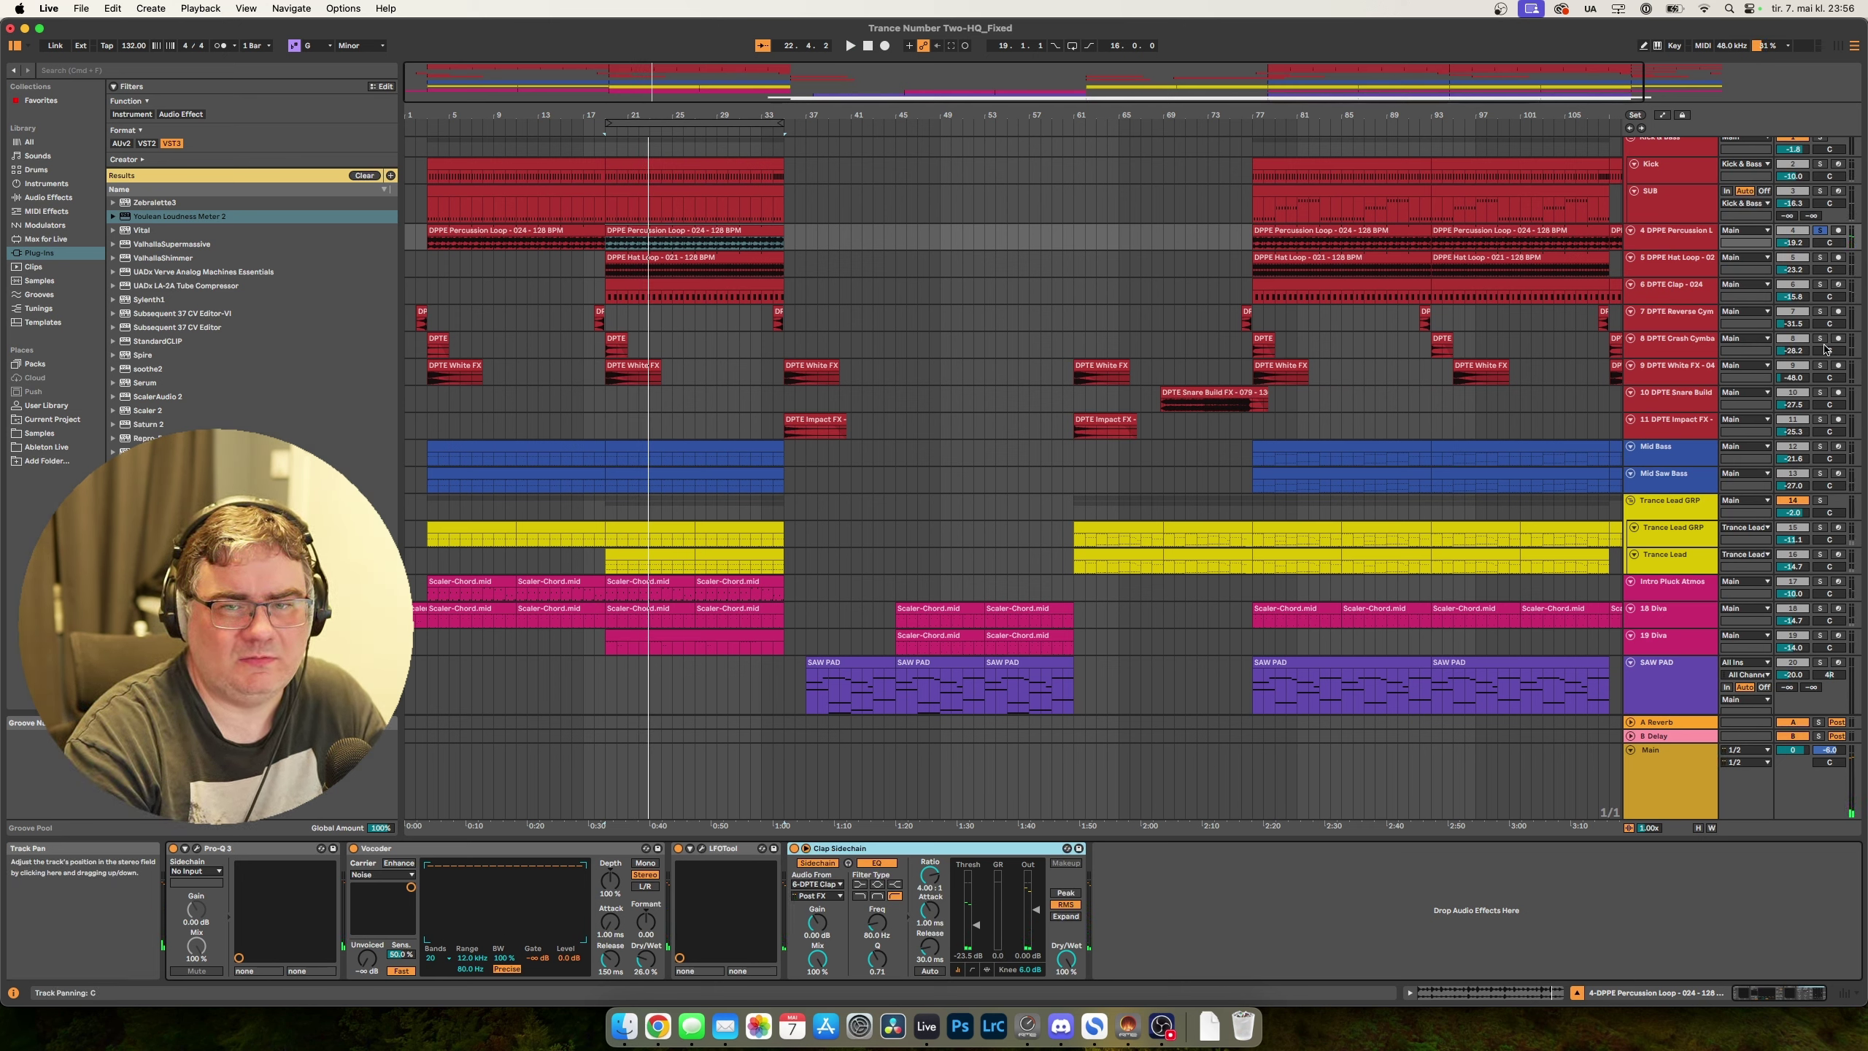
key(space)
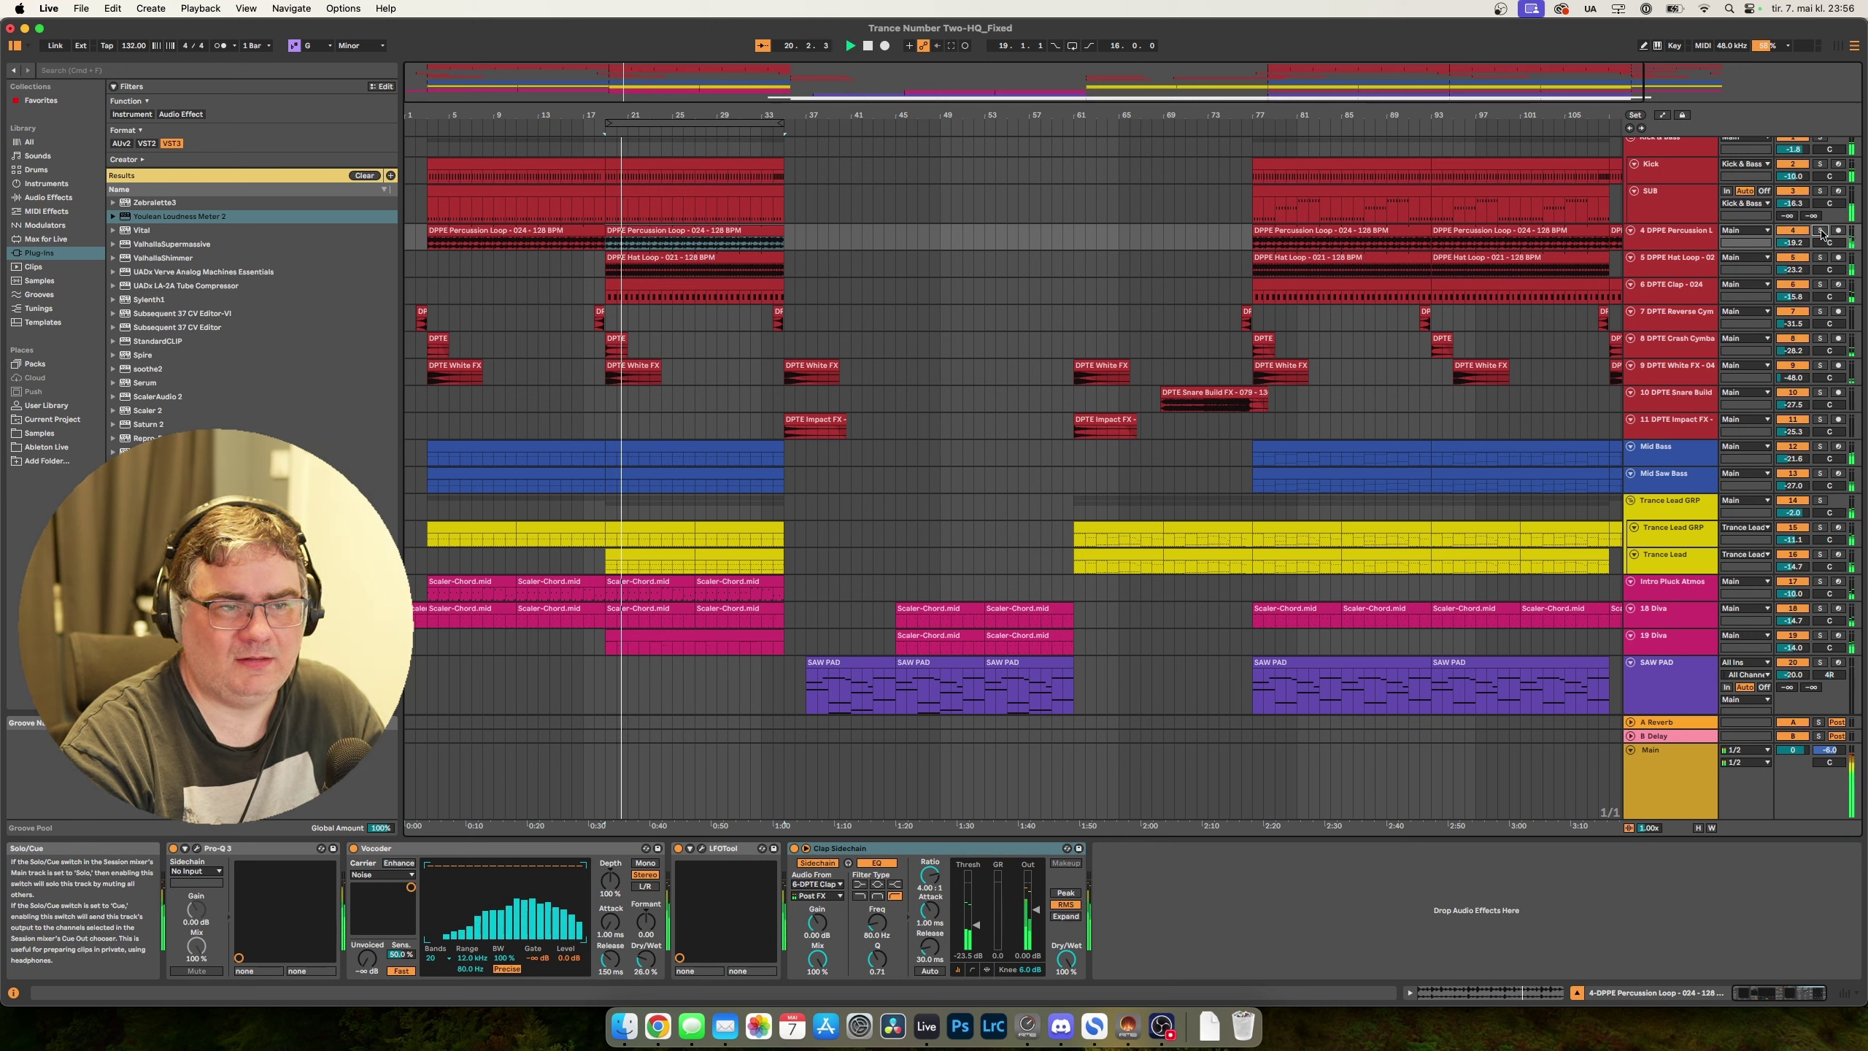
Solo the DPPE Hat Loop - 021 track, audition it and check its clip's Beats warp settings.
click(1670, 258)
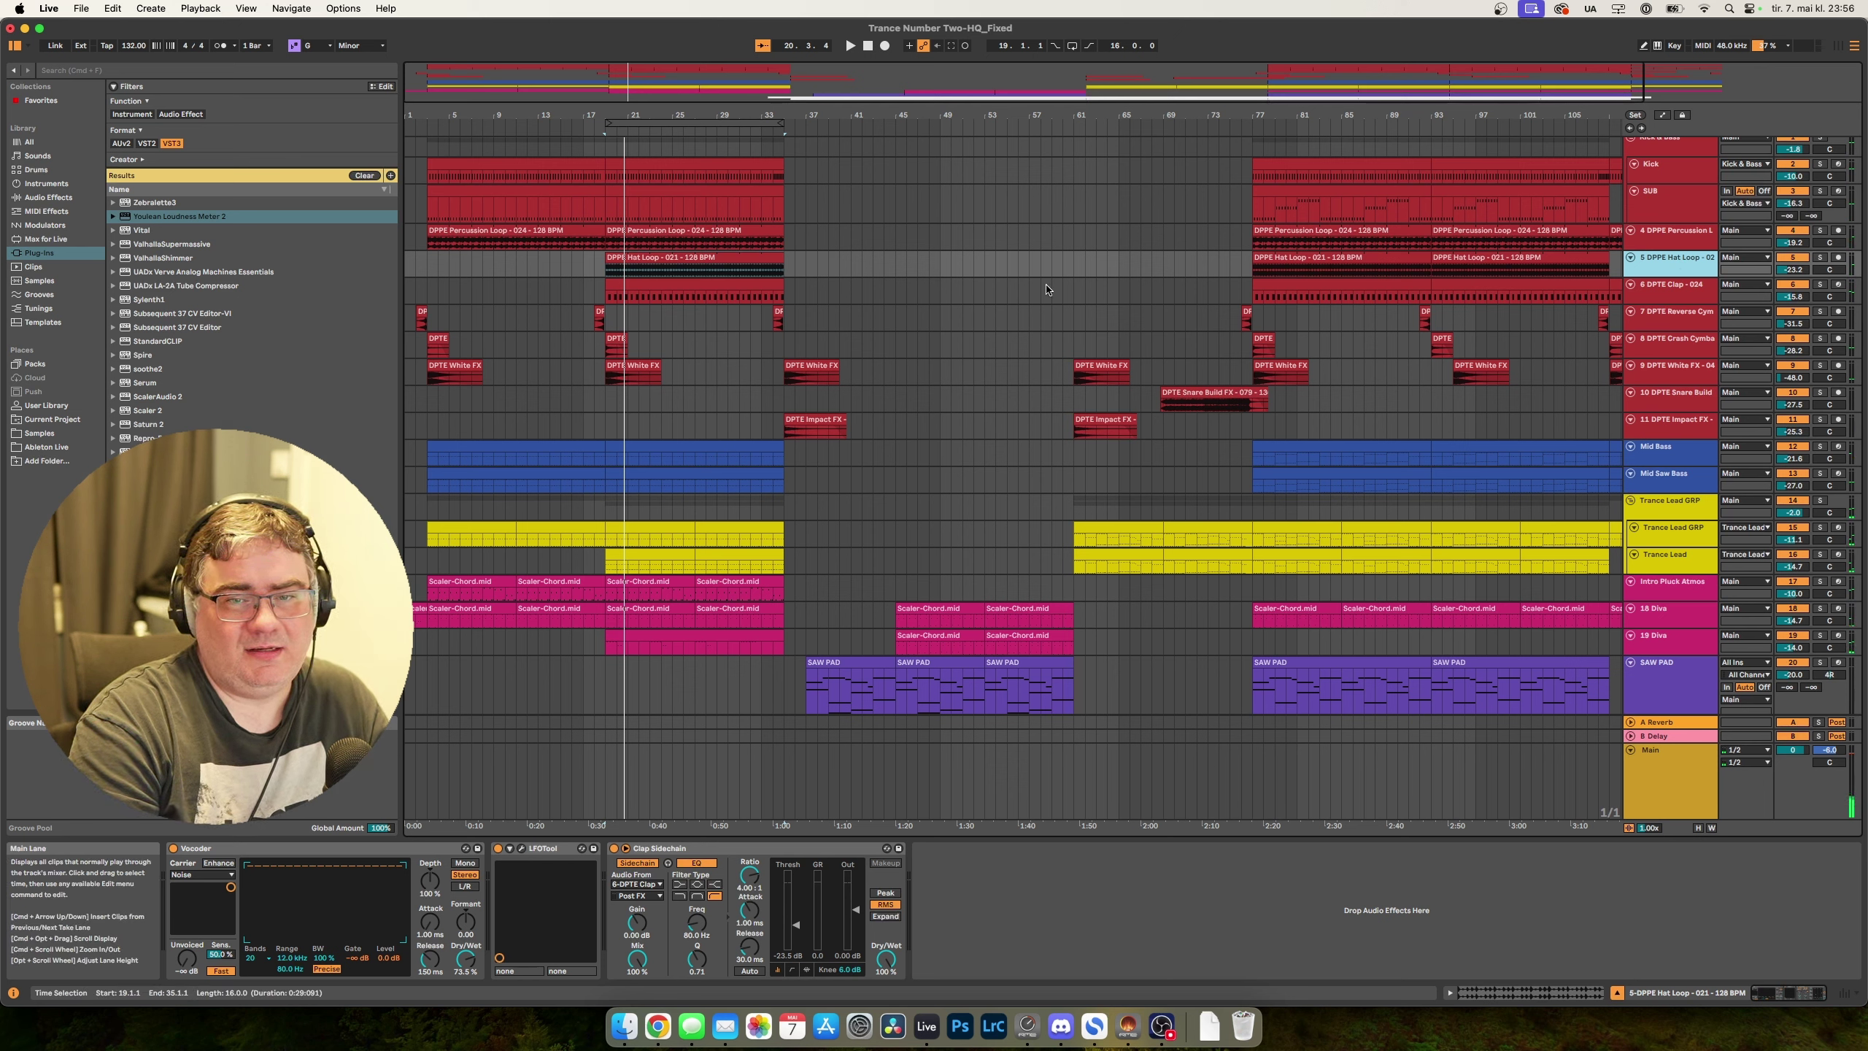
click(1819, 259)
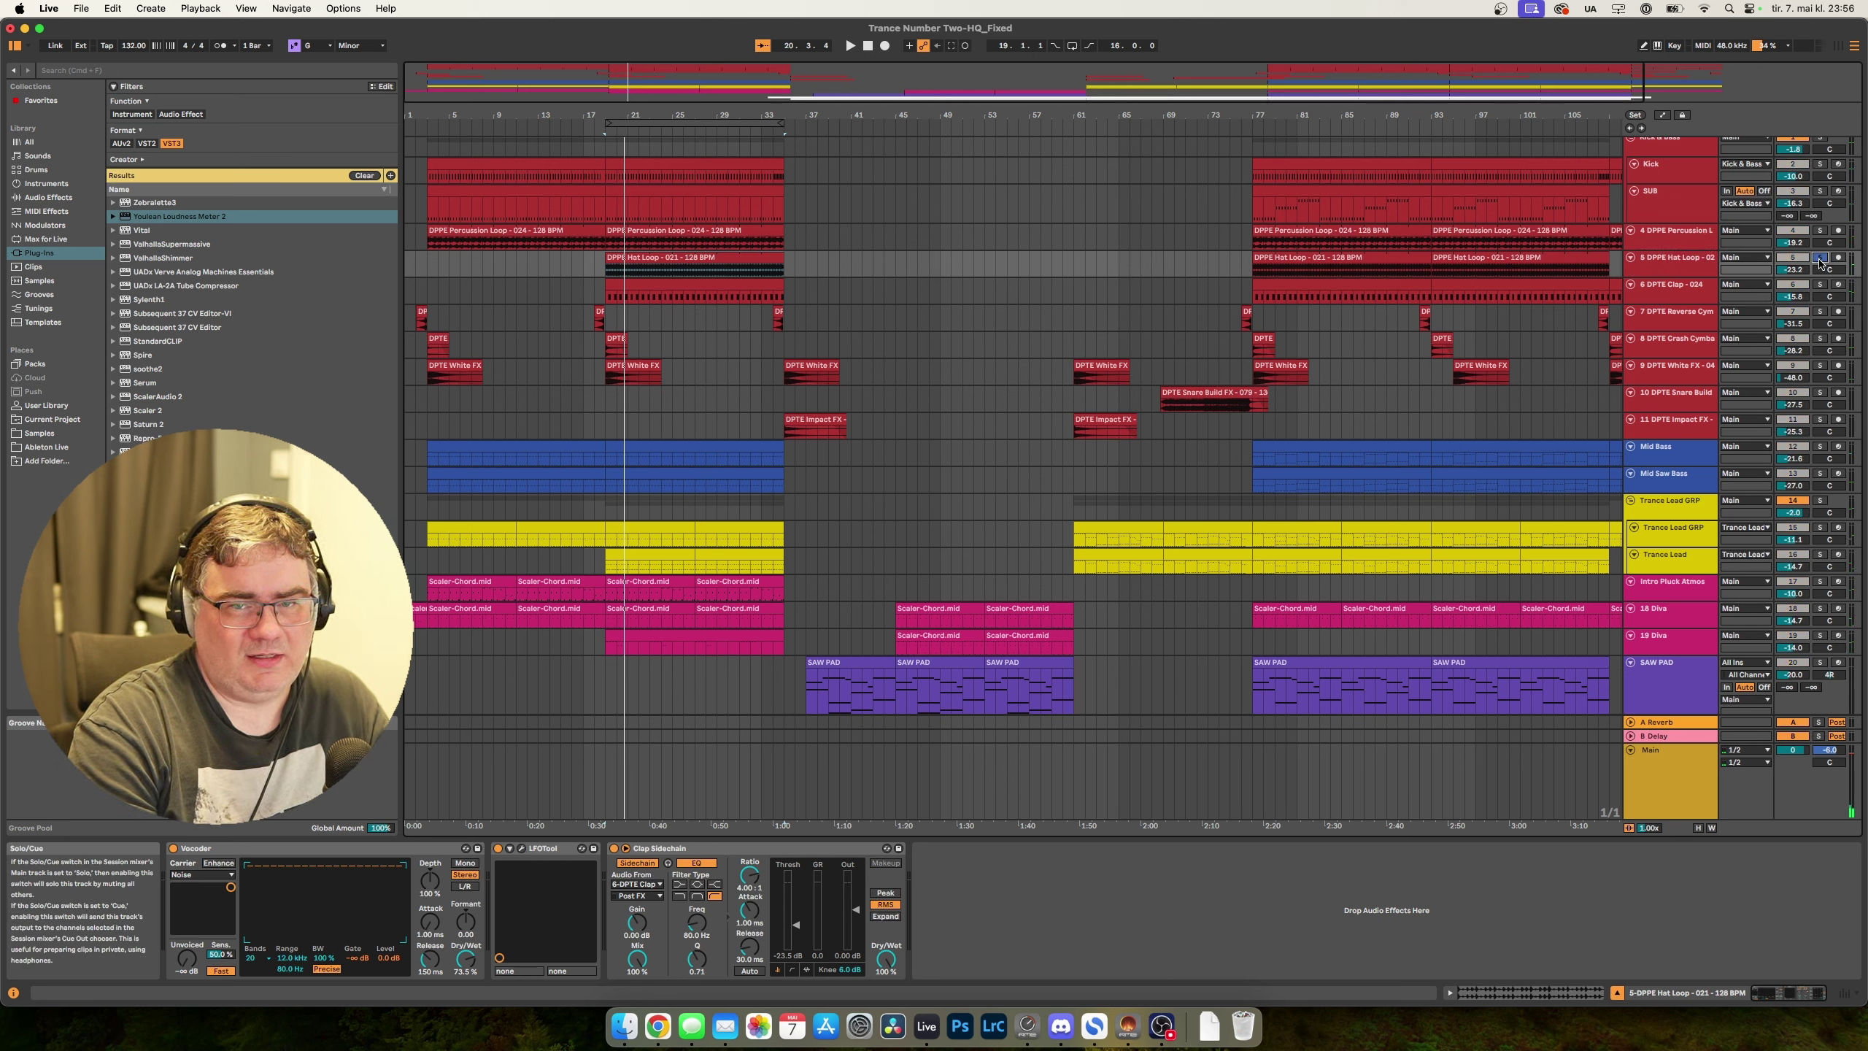
key(space)
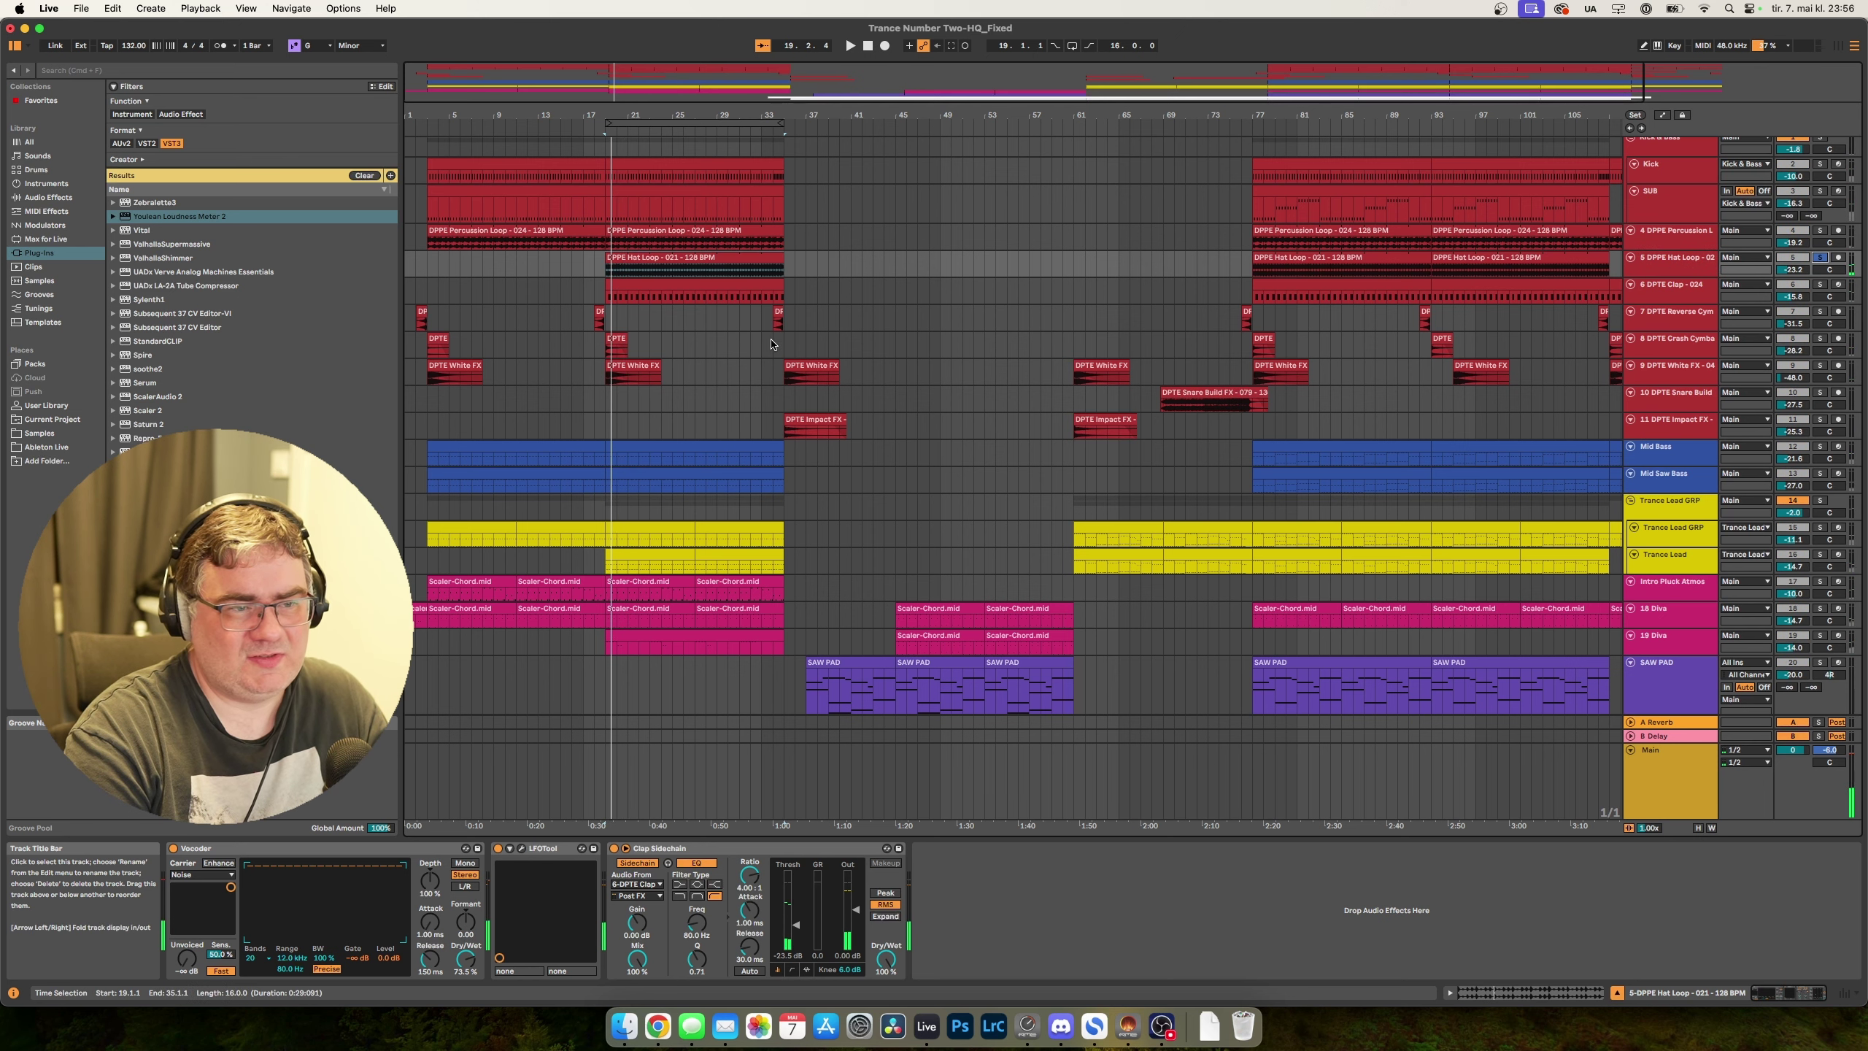
double_click(718, 266)
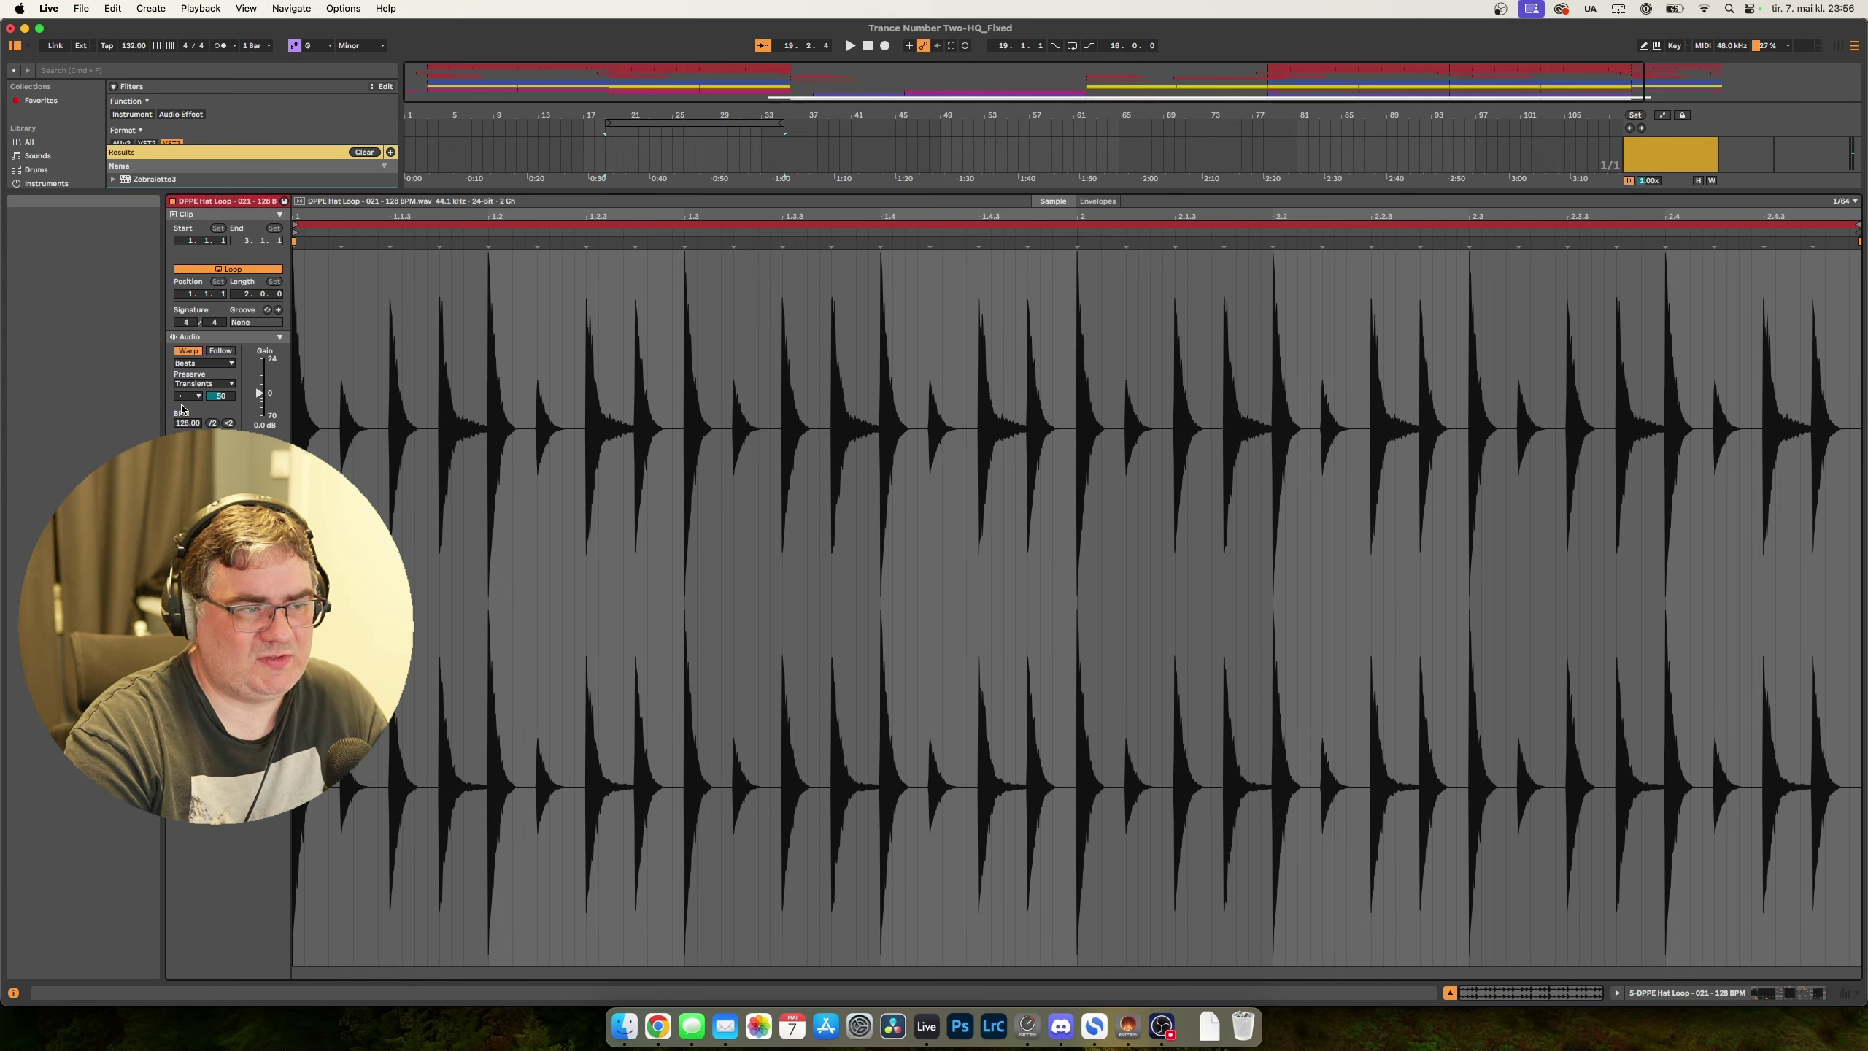
key(shift+Tab)
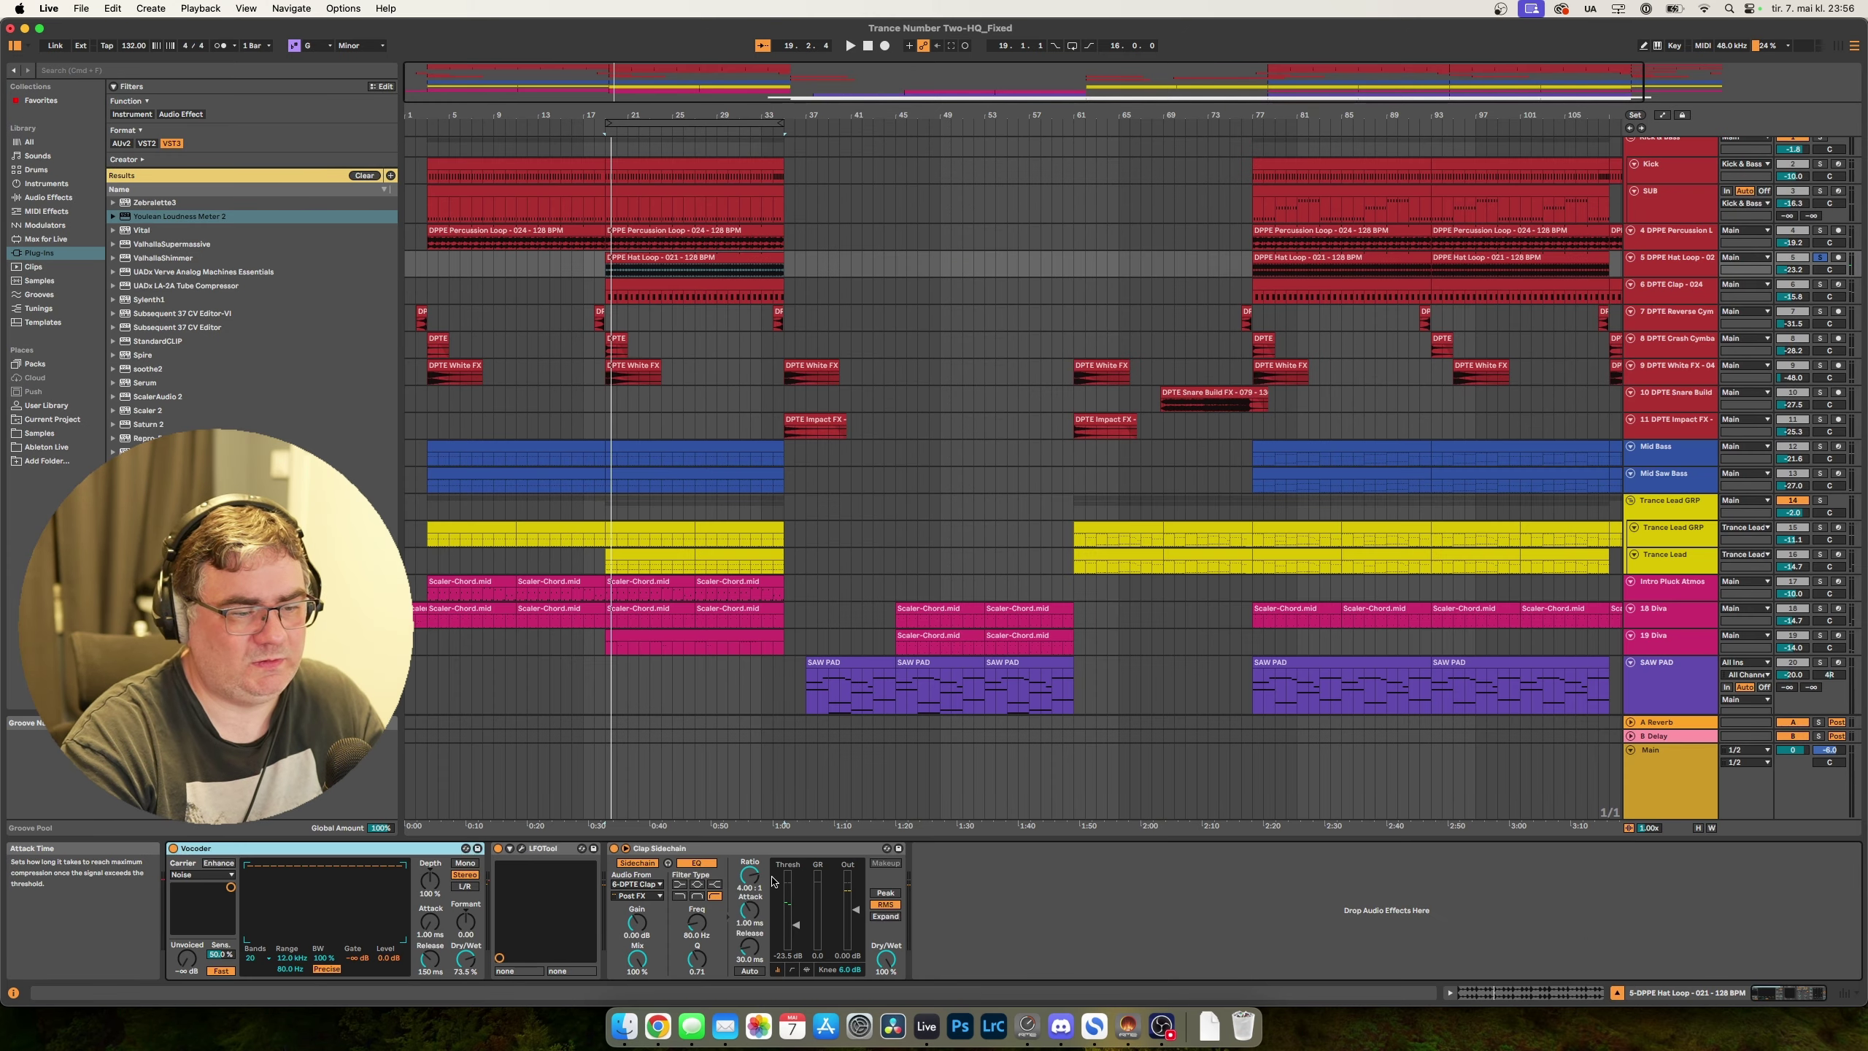
Check the White FX and Impact FX tracks for effect devices.
click(1669, 368)
click(1668, 431)
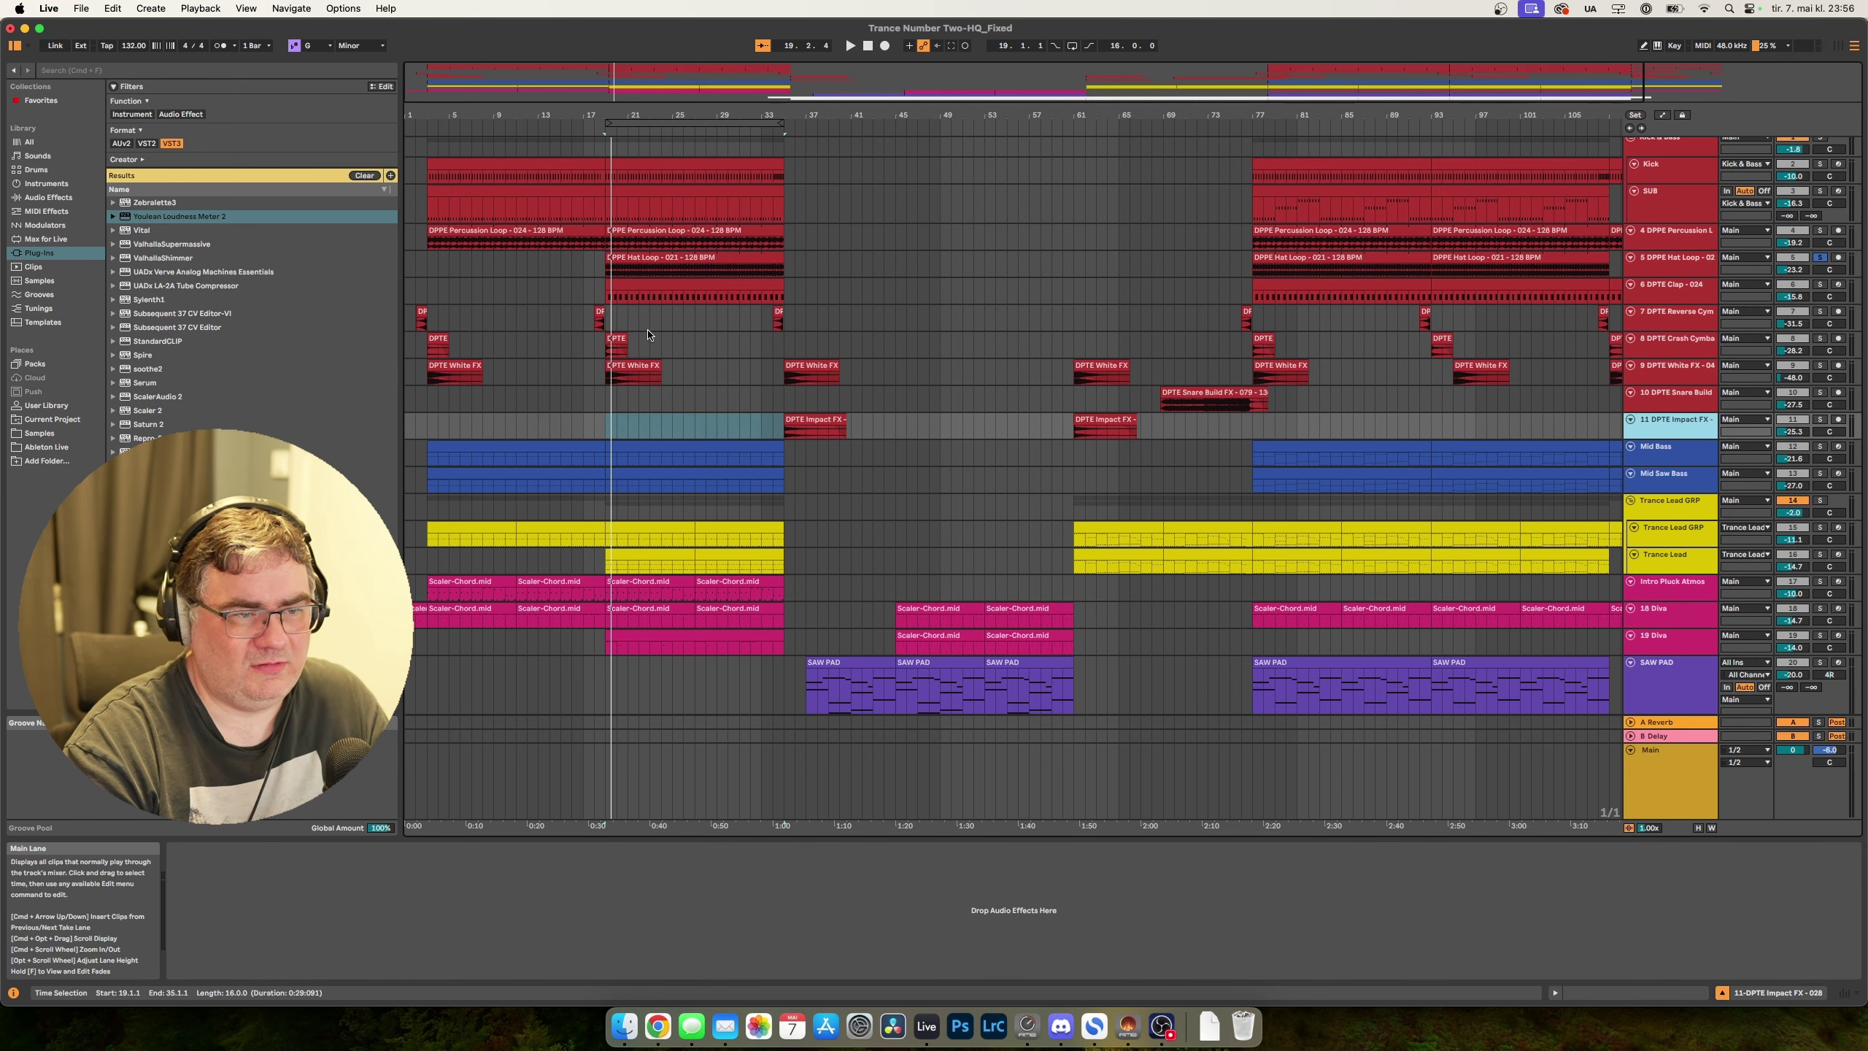
scroll(944, 419, down, 1)
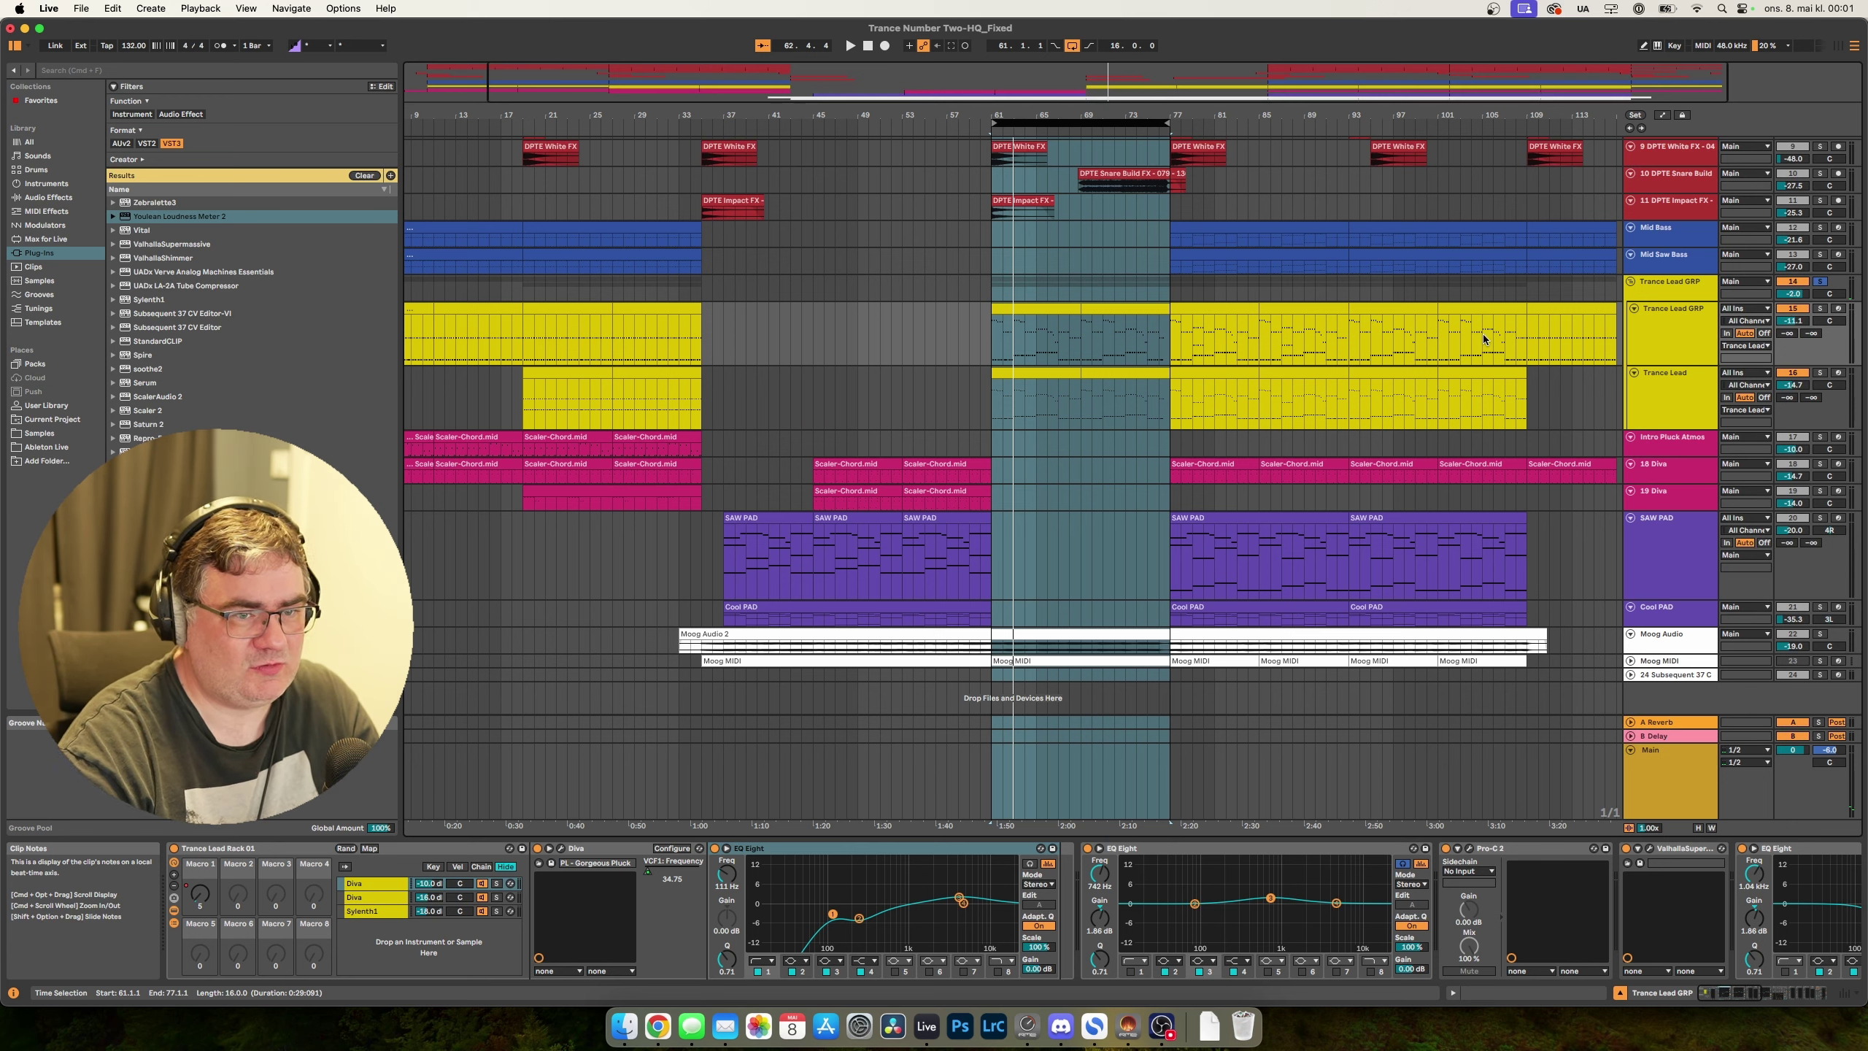
Select the Trance Lead GRP instrument track and audition the soloed lead group over bars 61 to 77.
click(1665, 341)
click(1661, 391)
click(1661, 336)
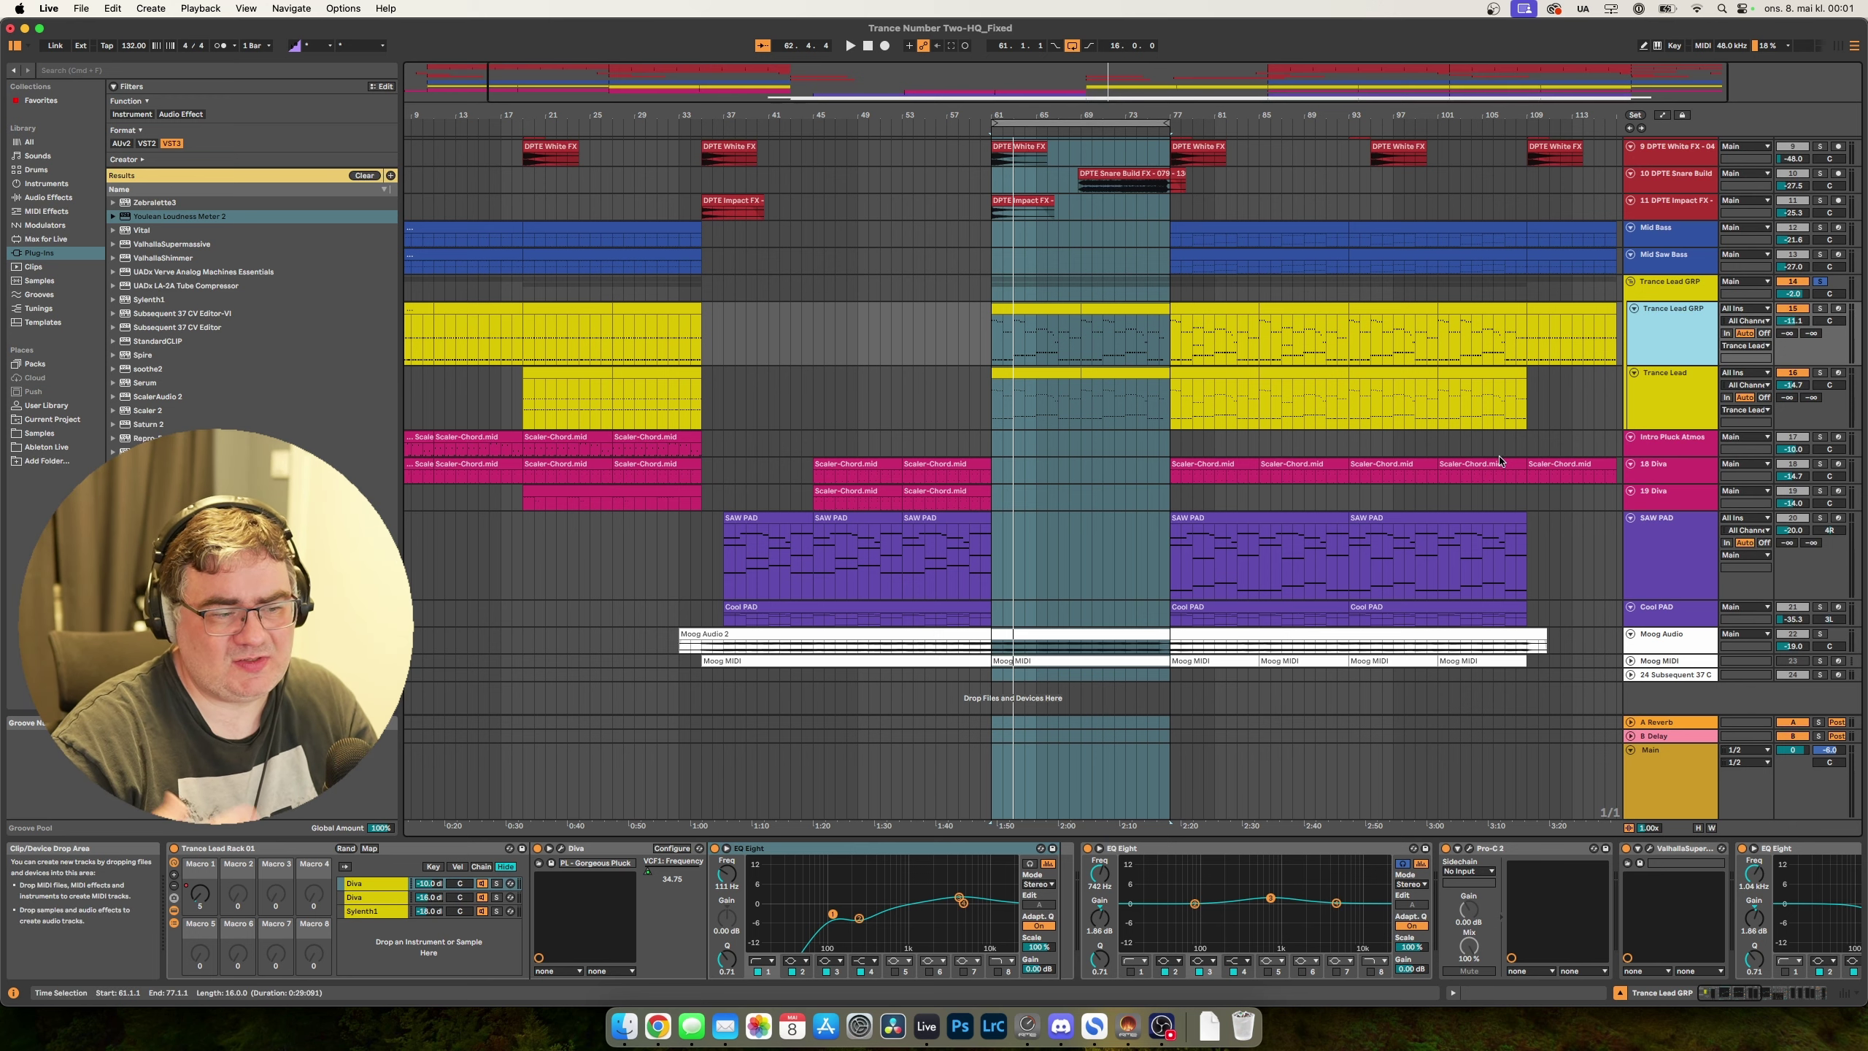
key(space)
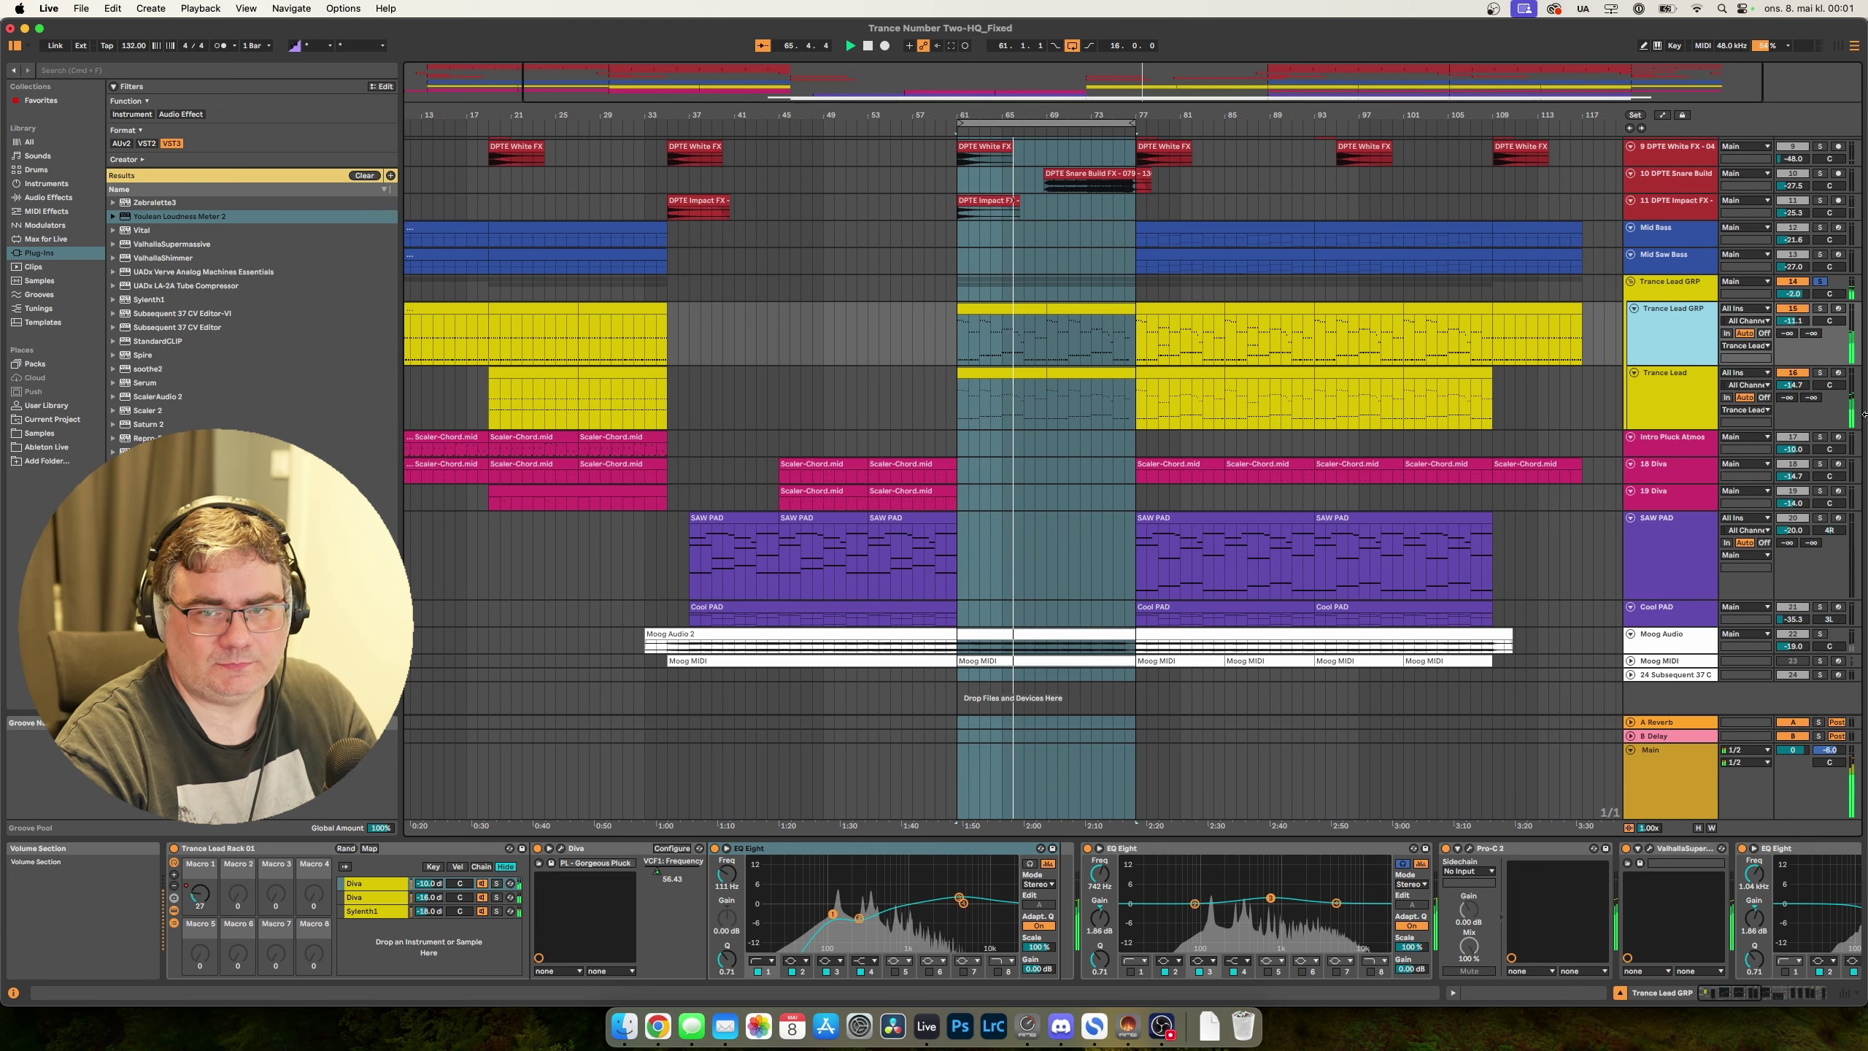
Enlarge the Trance Lead GRP group track and check its automation lane and automatable devices during playback.
click(1676, 285)
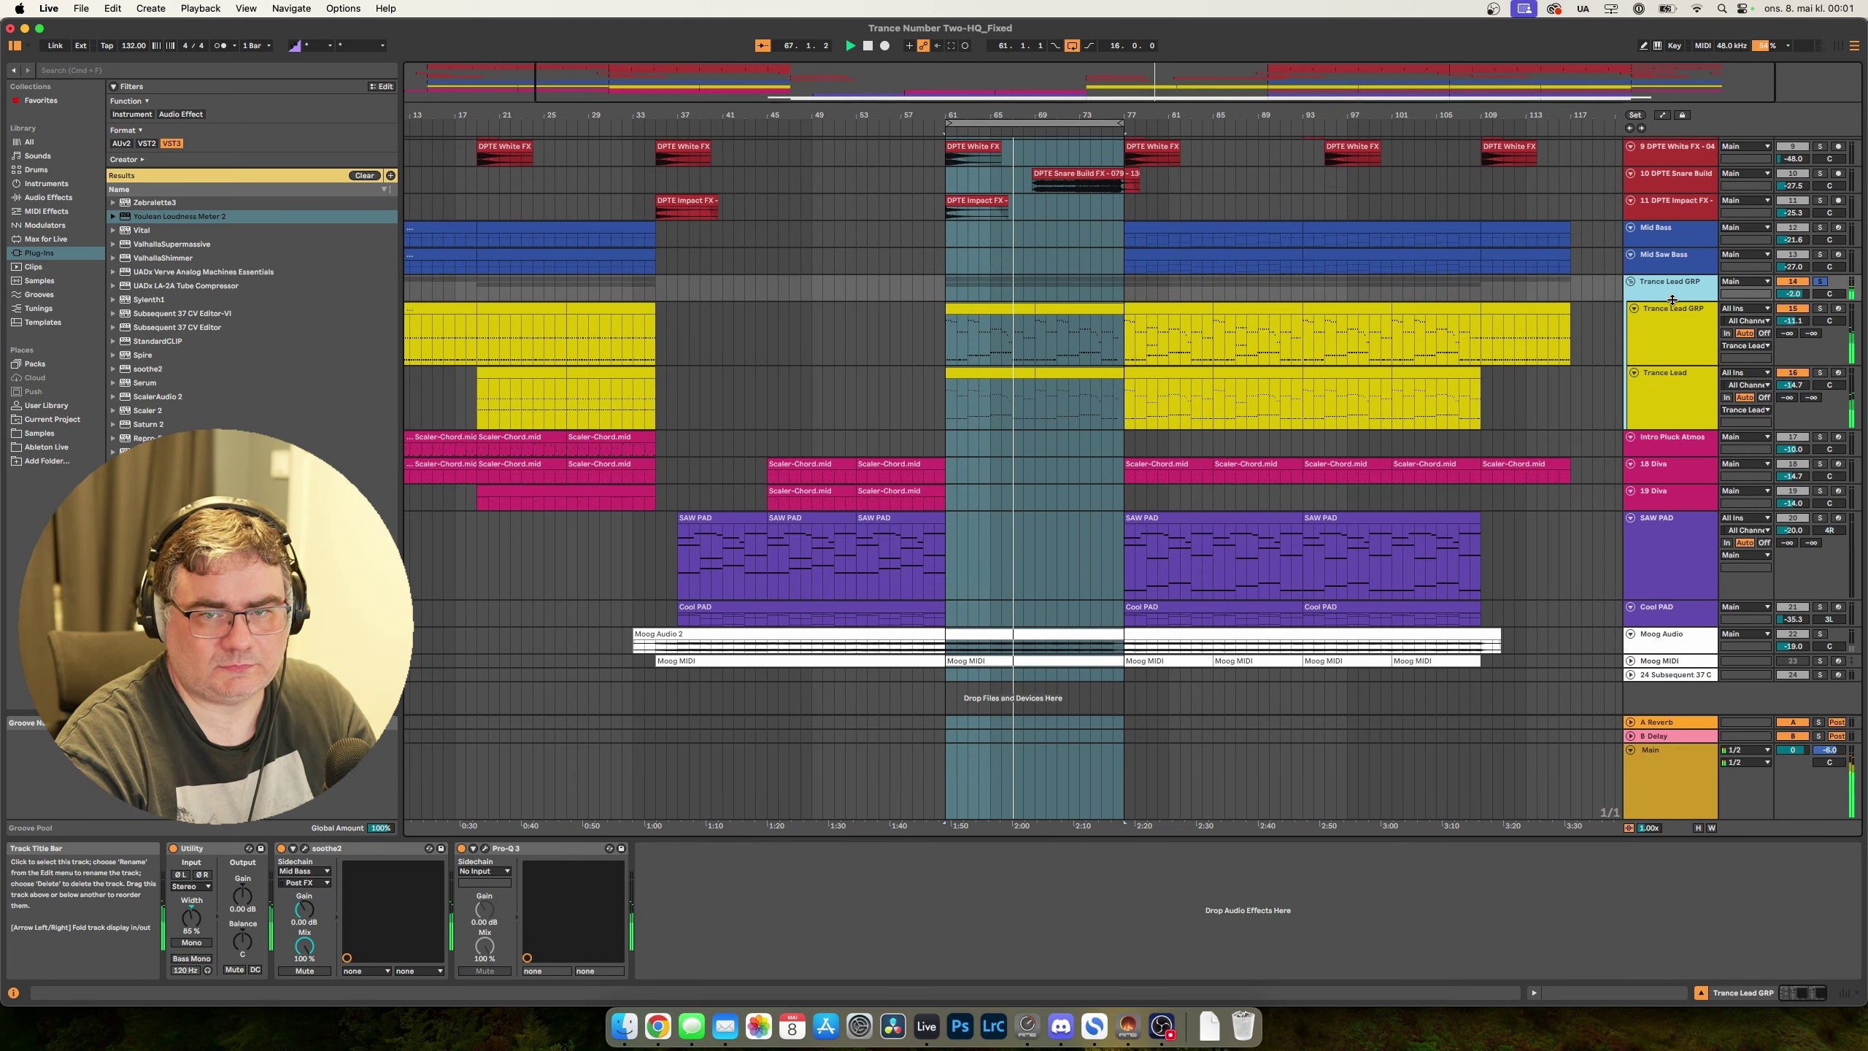
drag(1671, 299, 1670, 322)
key(a)
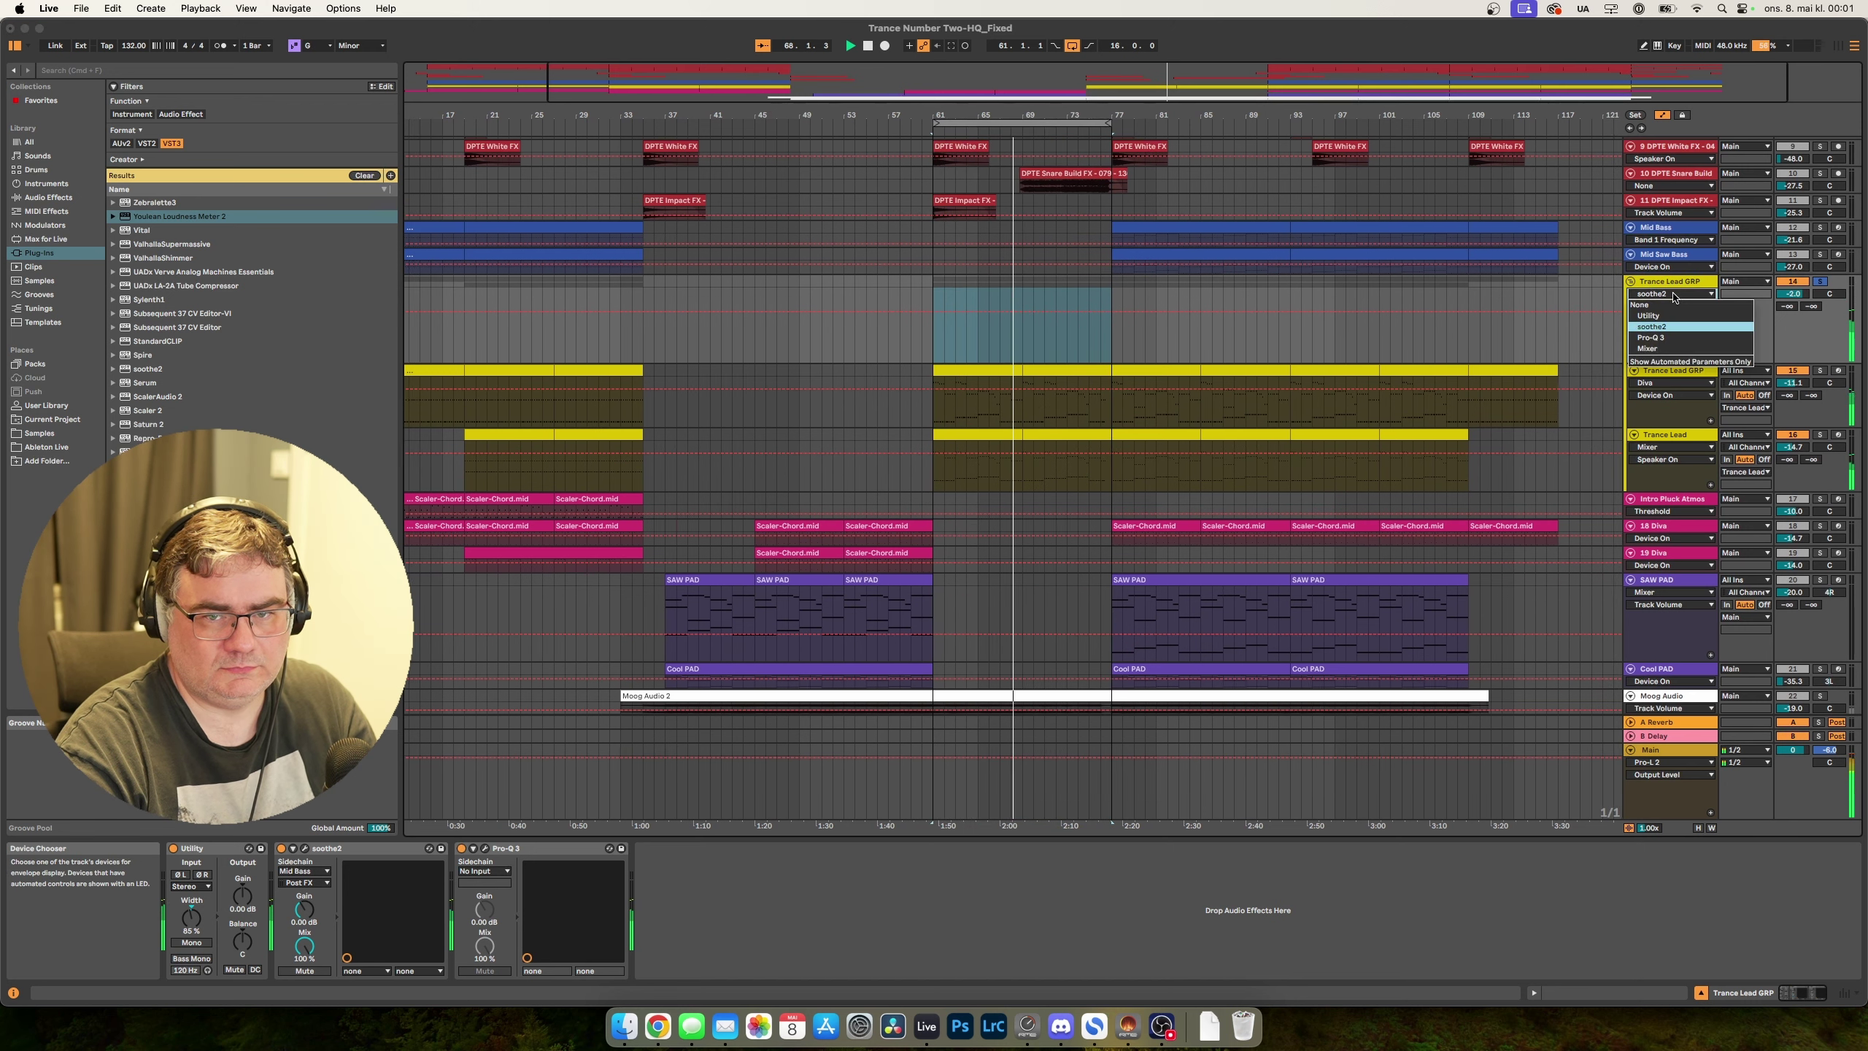
key(a)
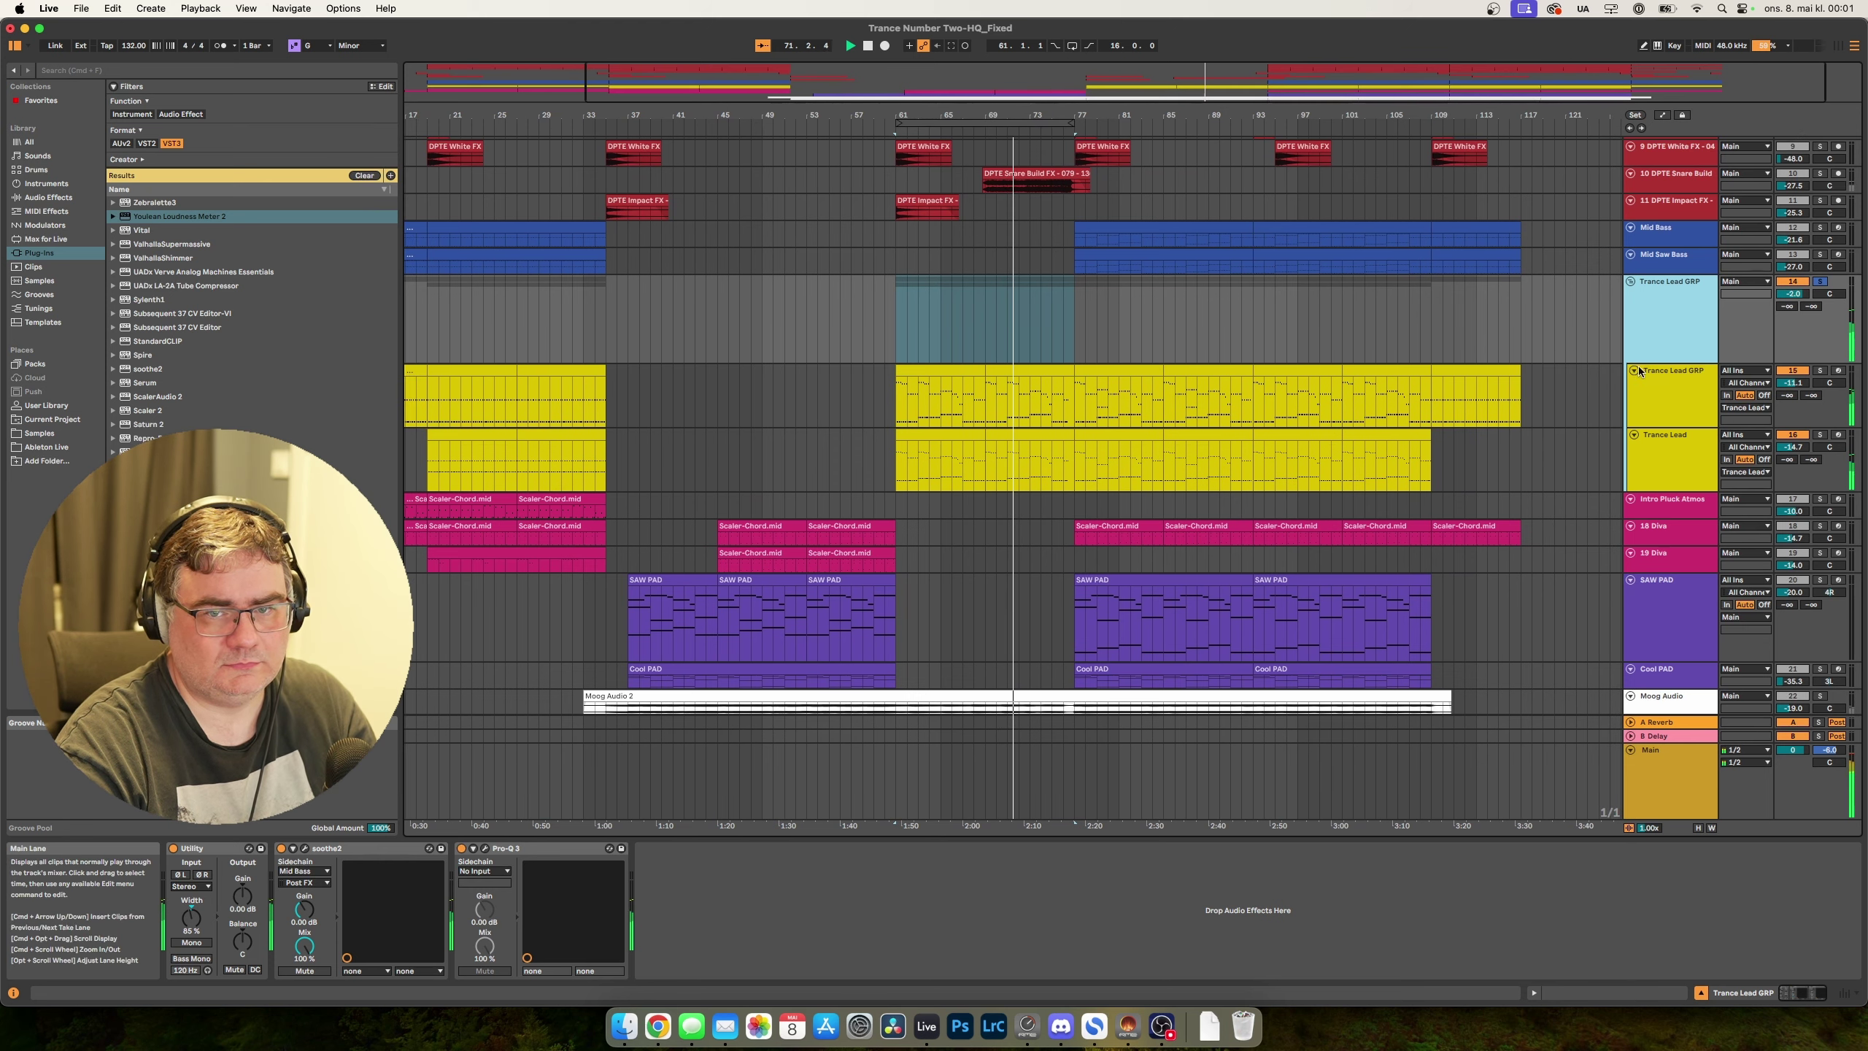
Stop playback and examine the two Diva chains and the Sylenth1 chain in the lead track's Trance Lead Rack 01.
click(1659, 392)
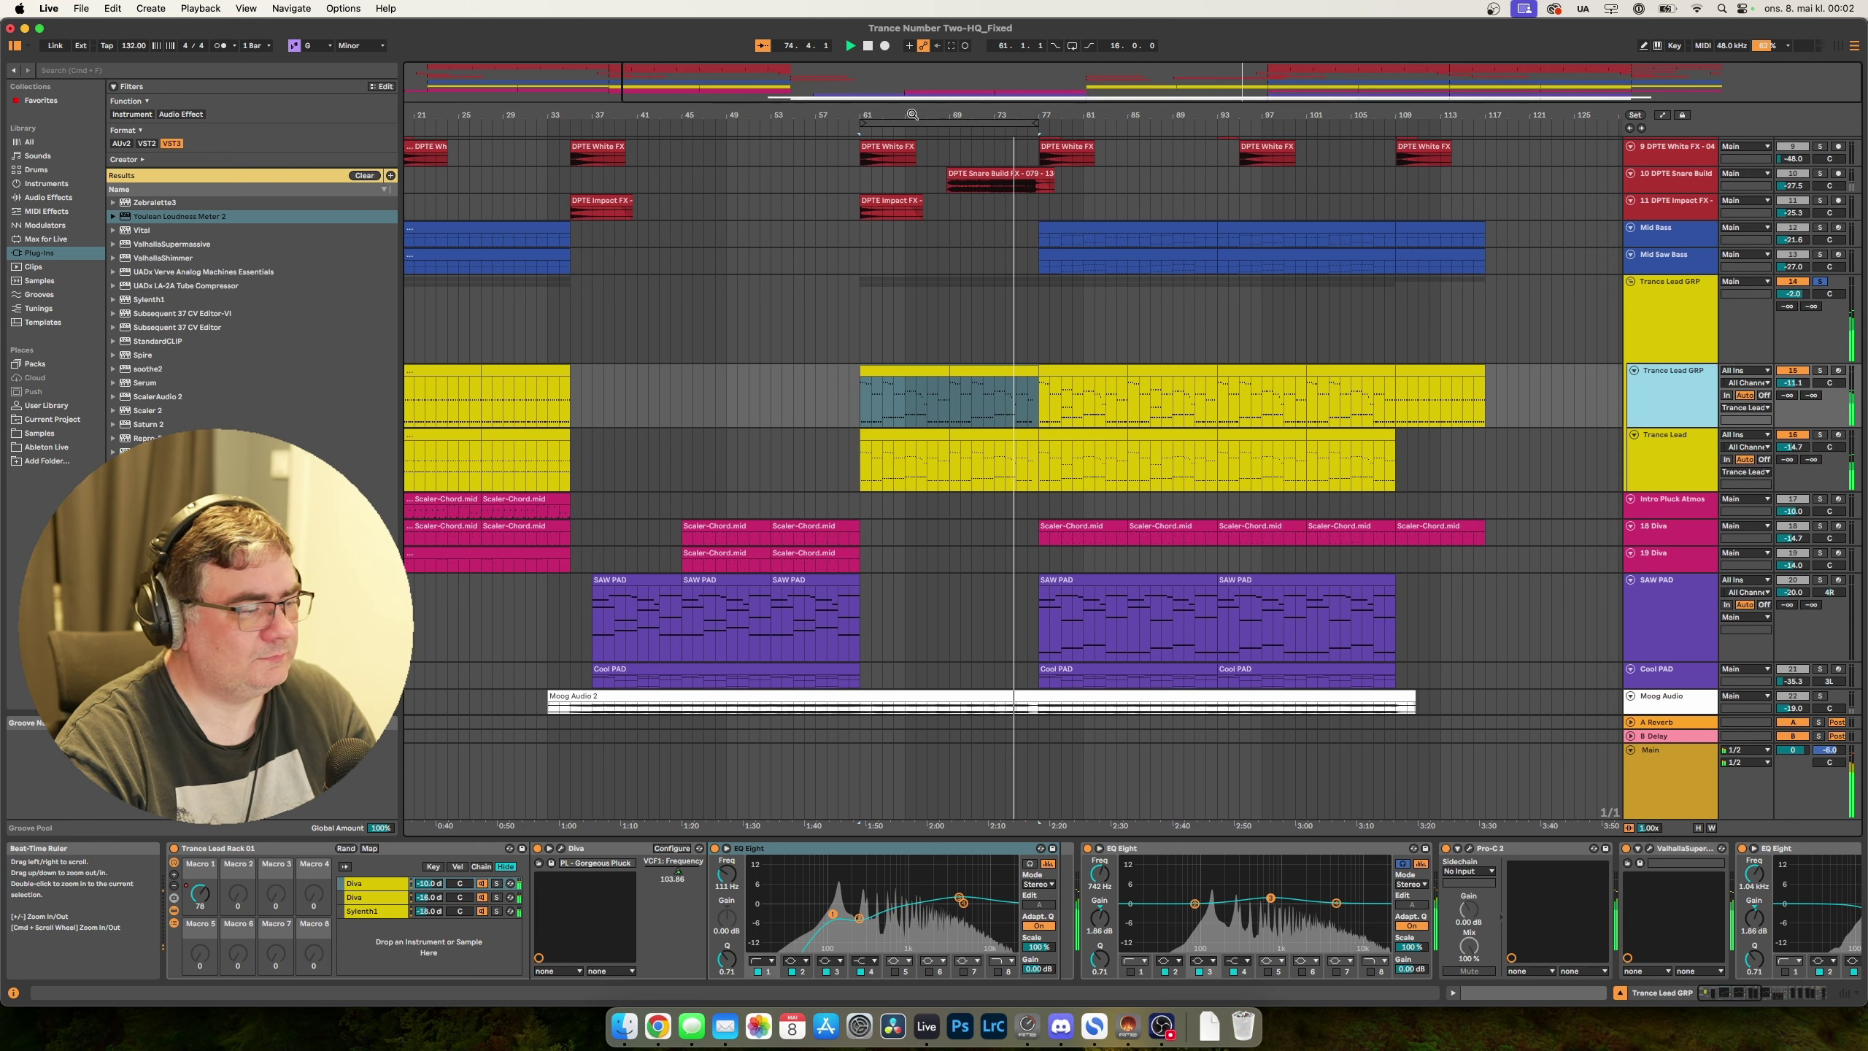
key(space)
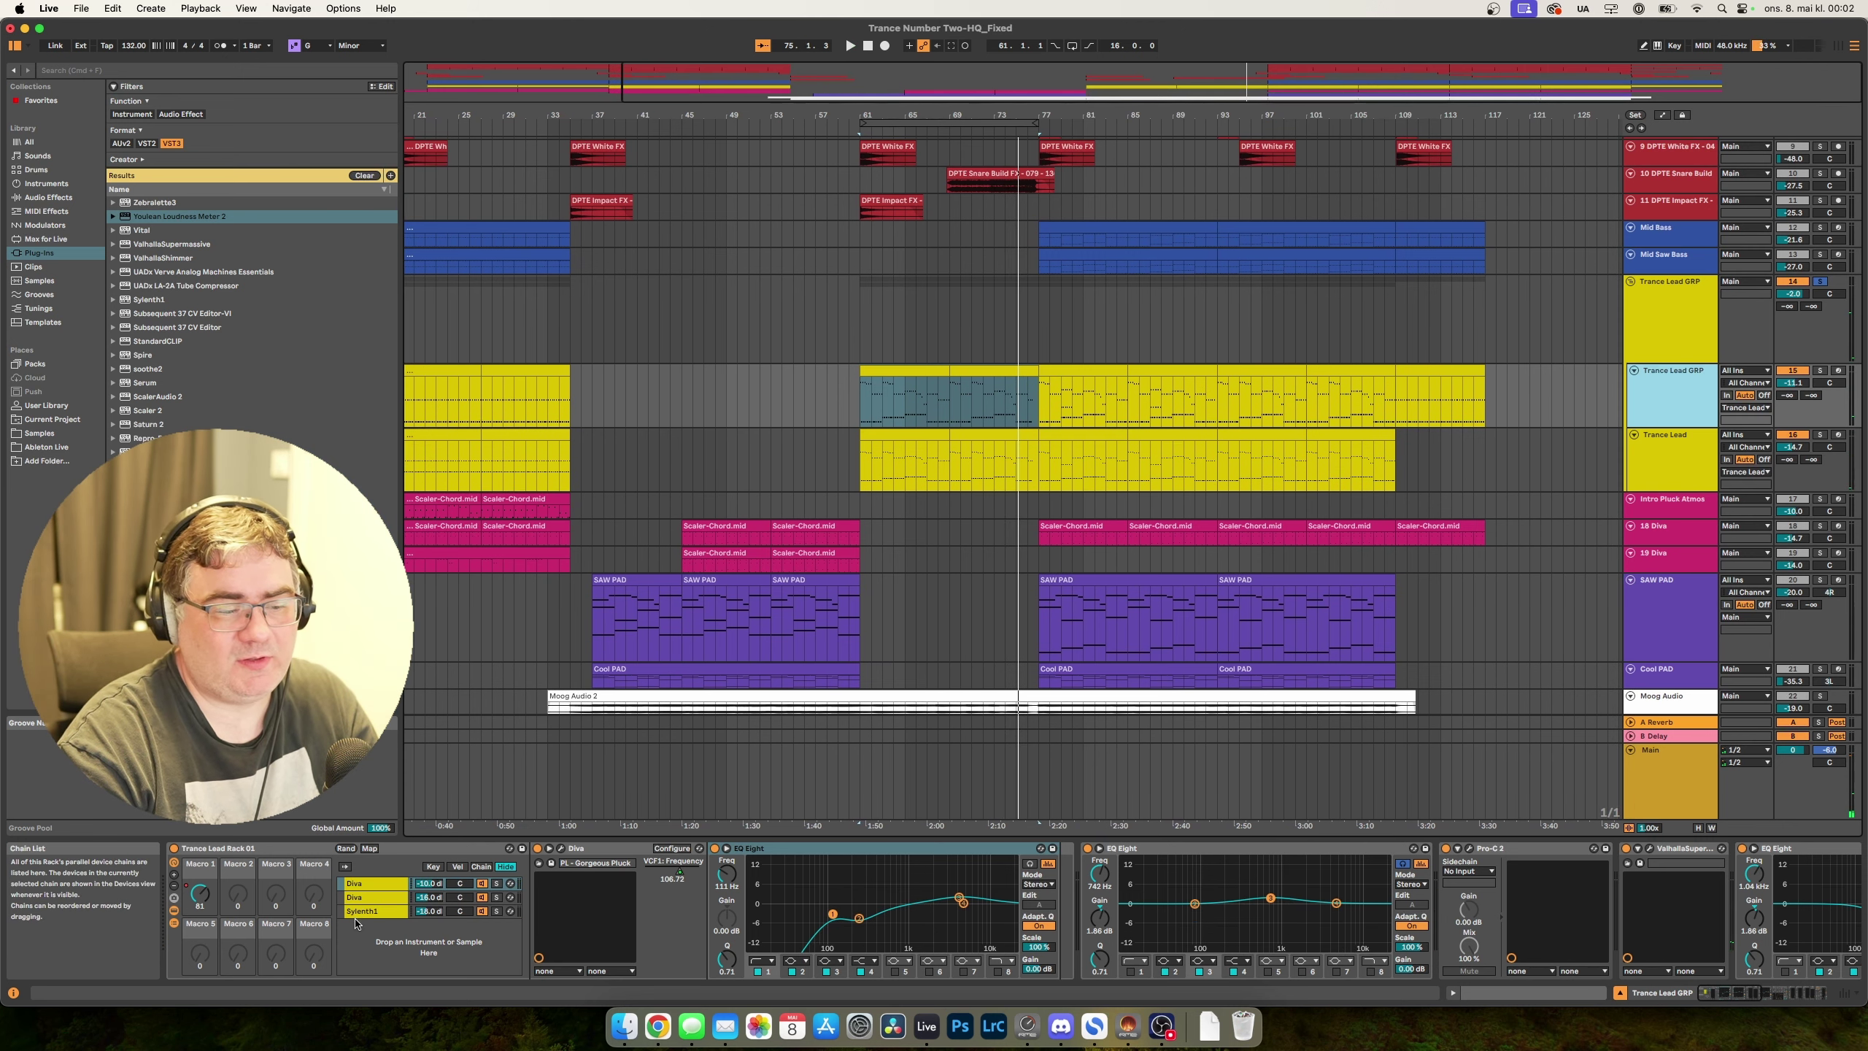
click(372, 900)
click(372, 911)
click(375, 883)
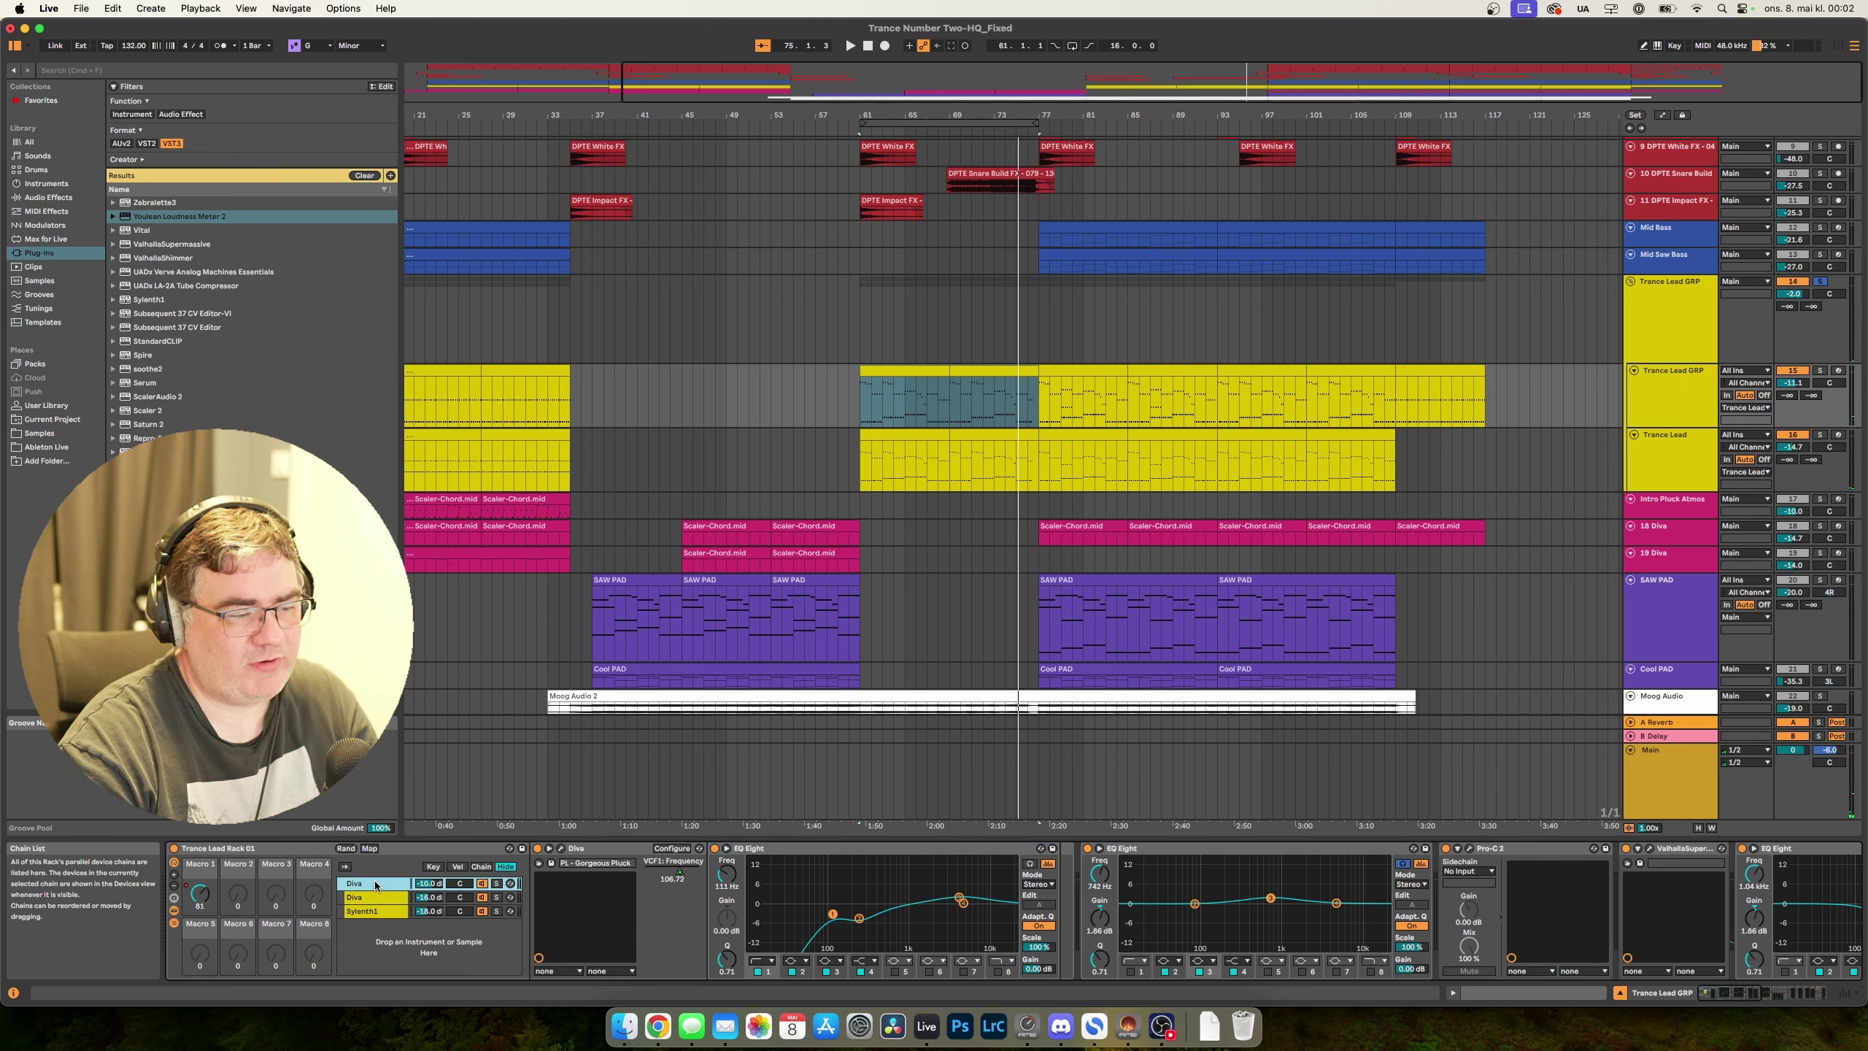
click(372, 911)
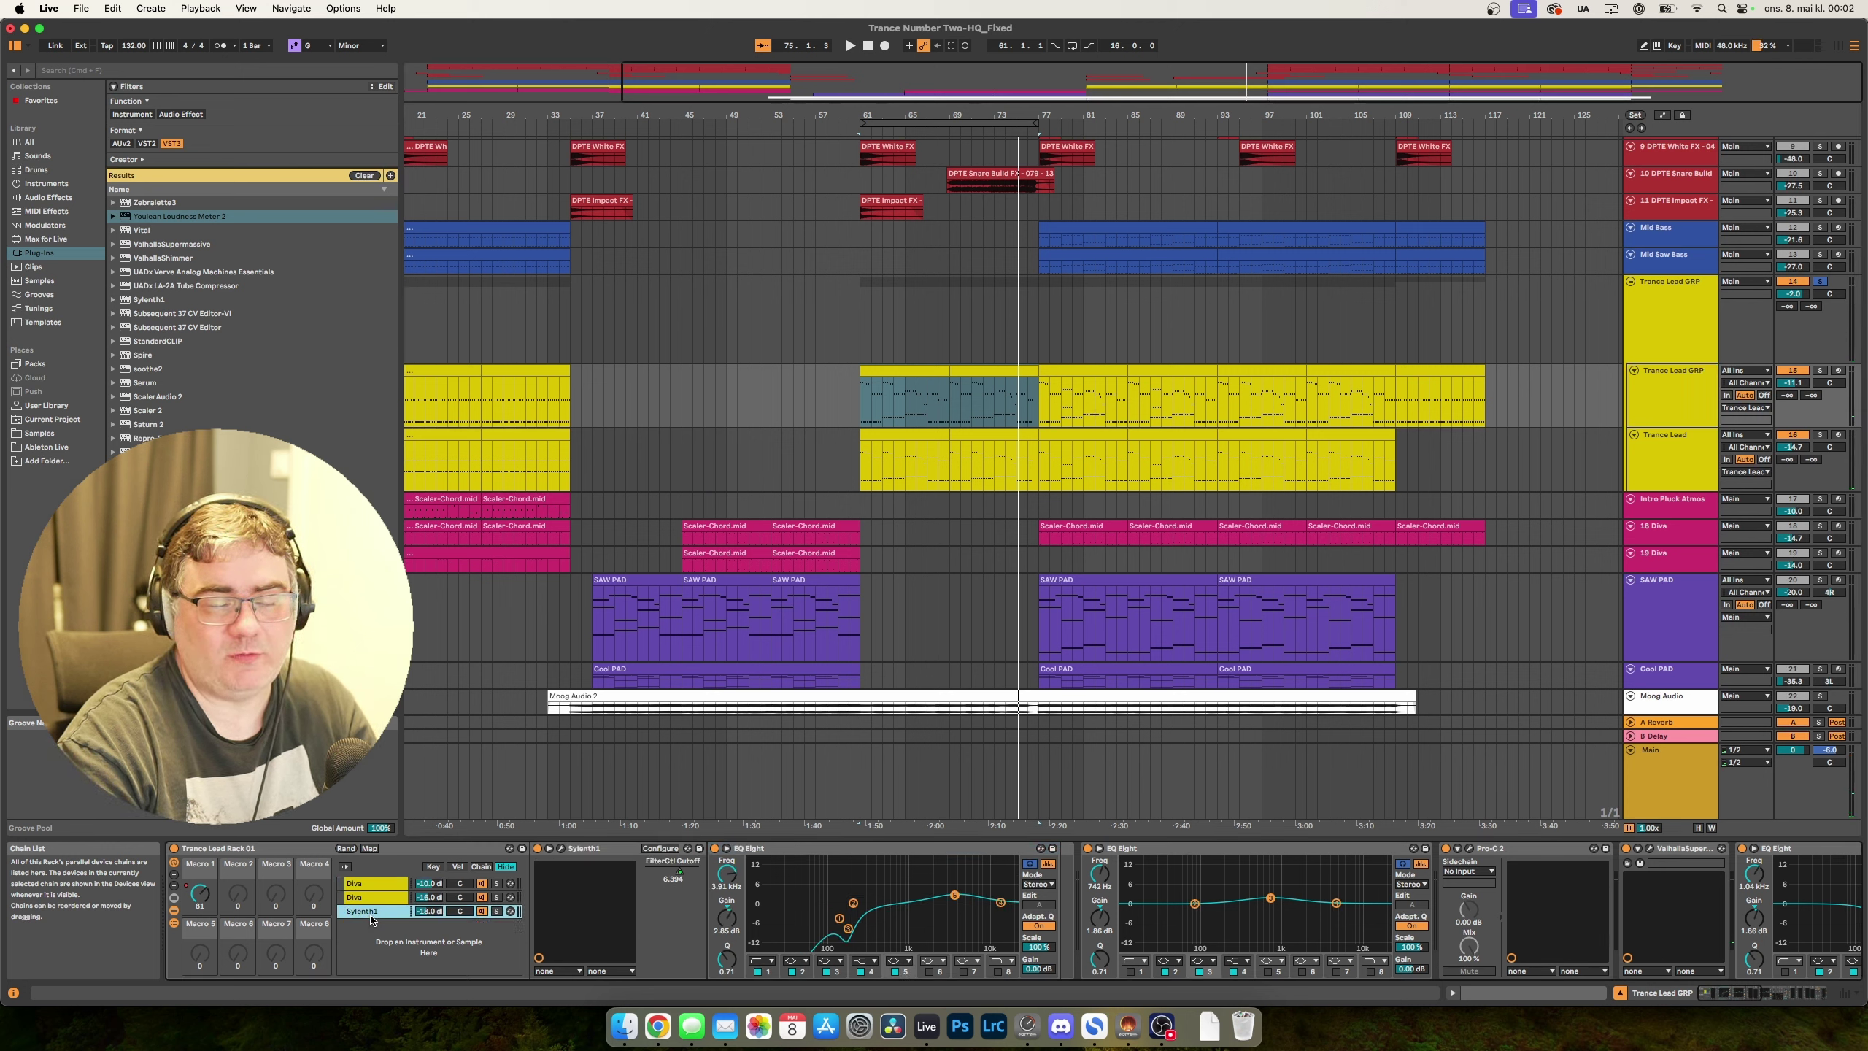
click(376, 885)
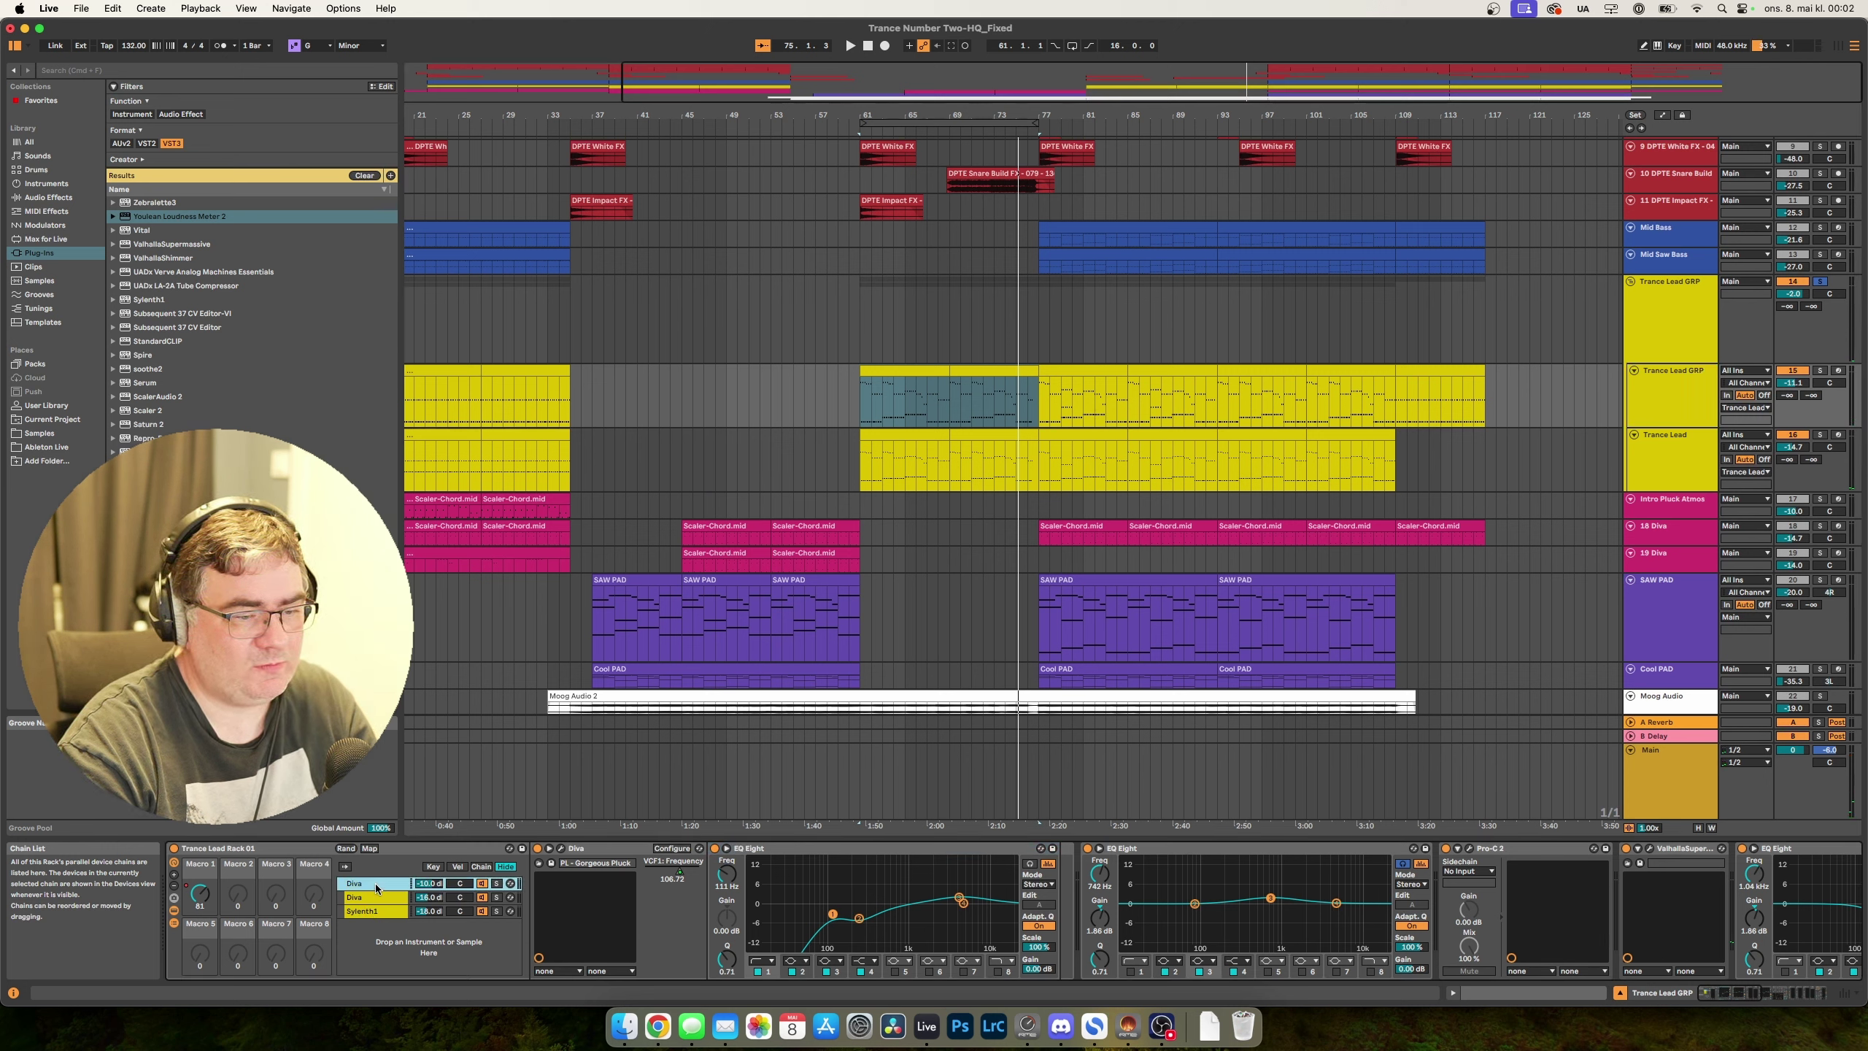
click(379, 897)
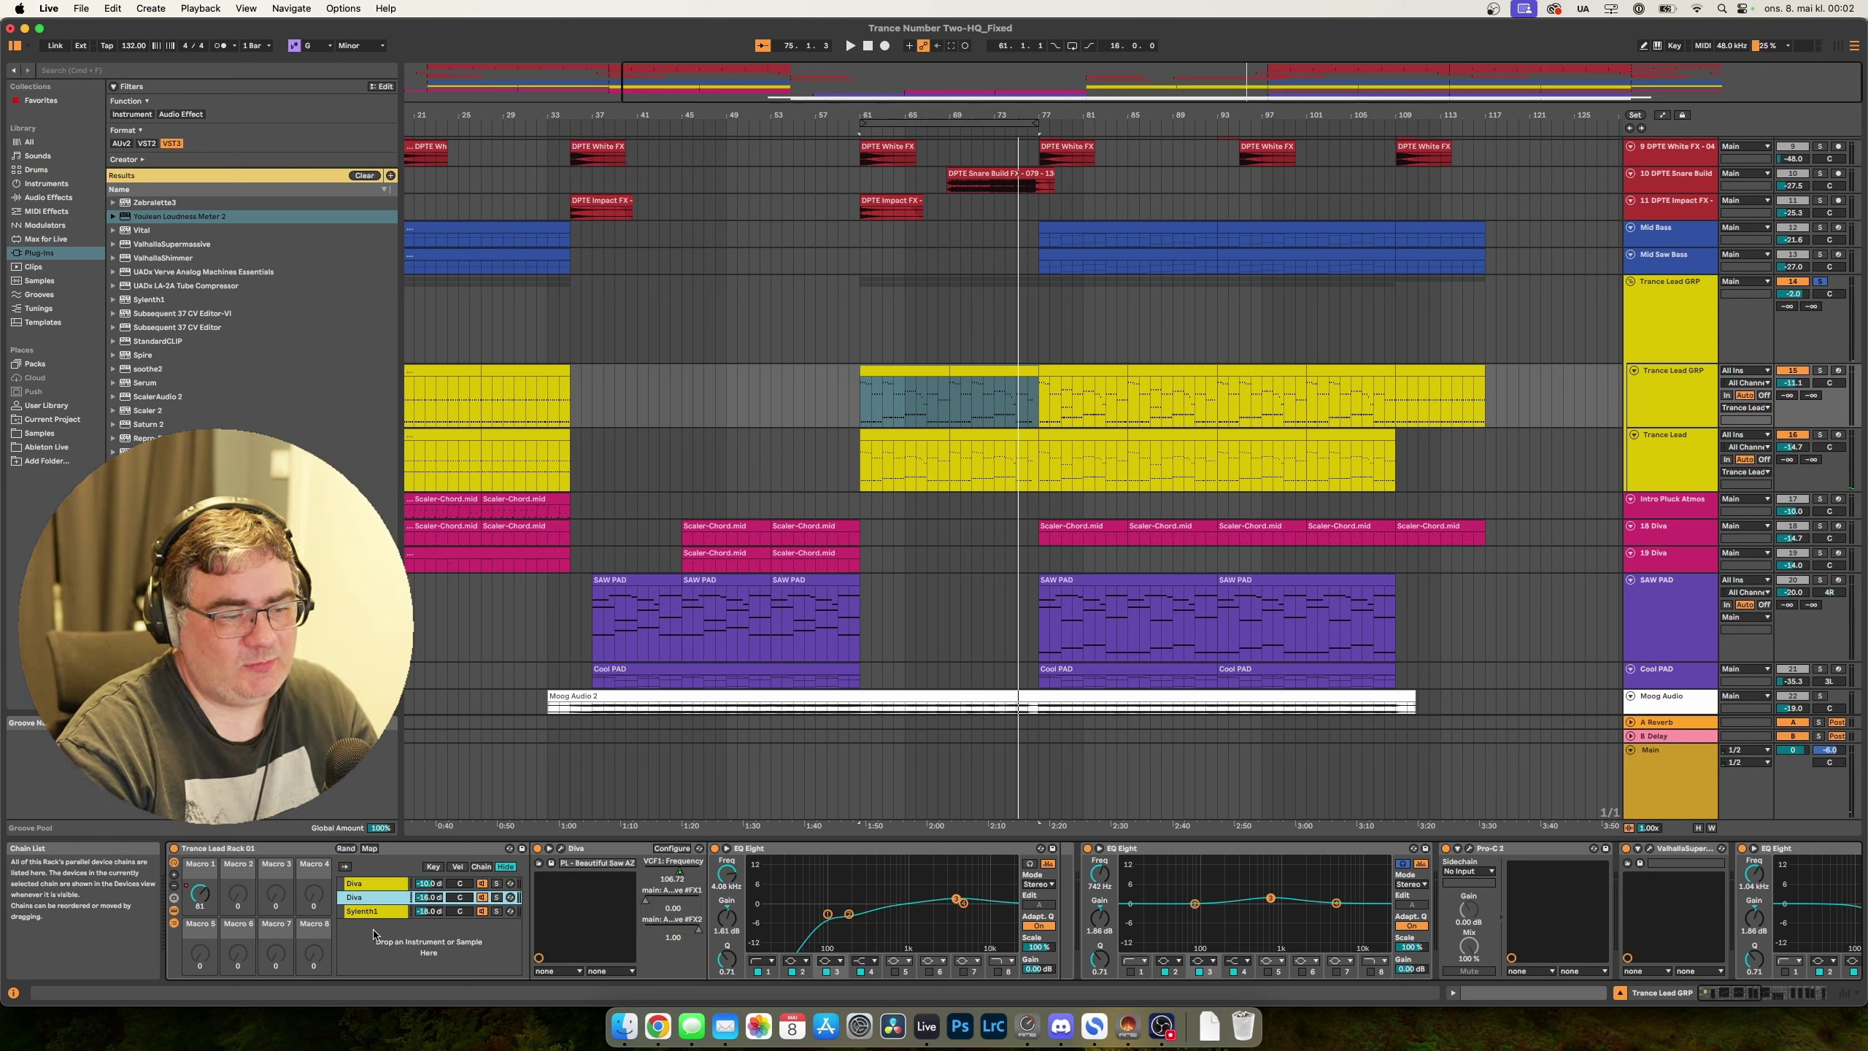
click(383, 890)
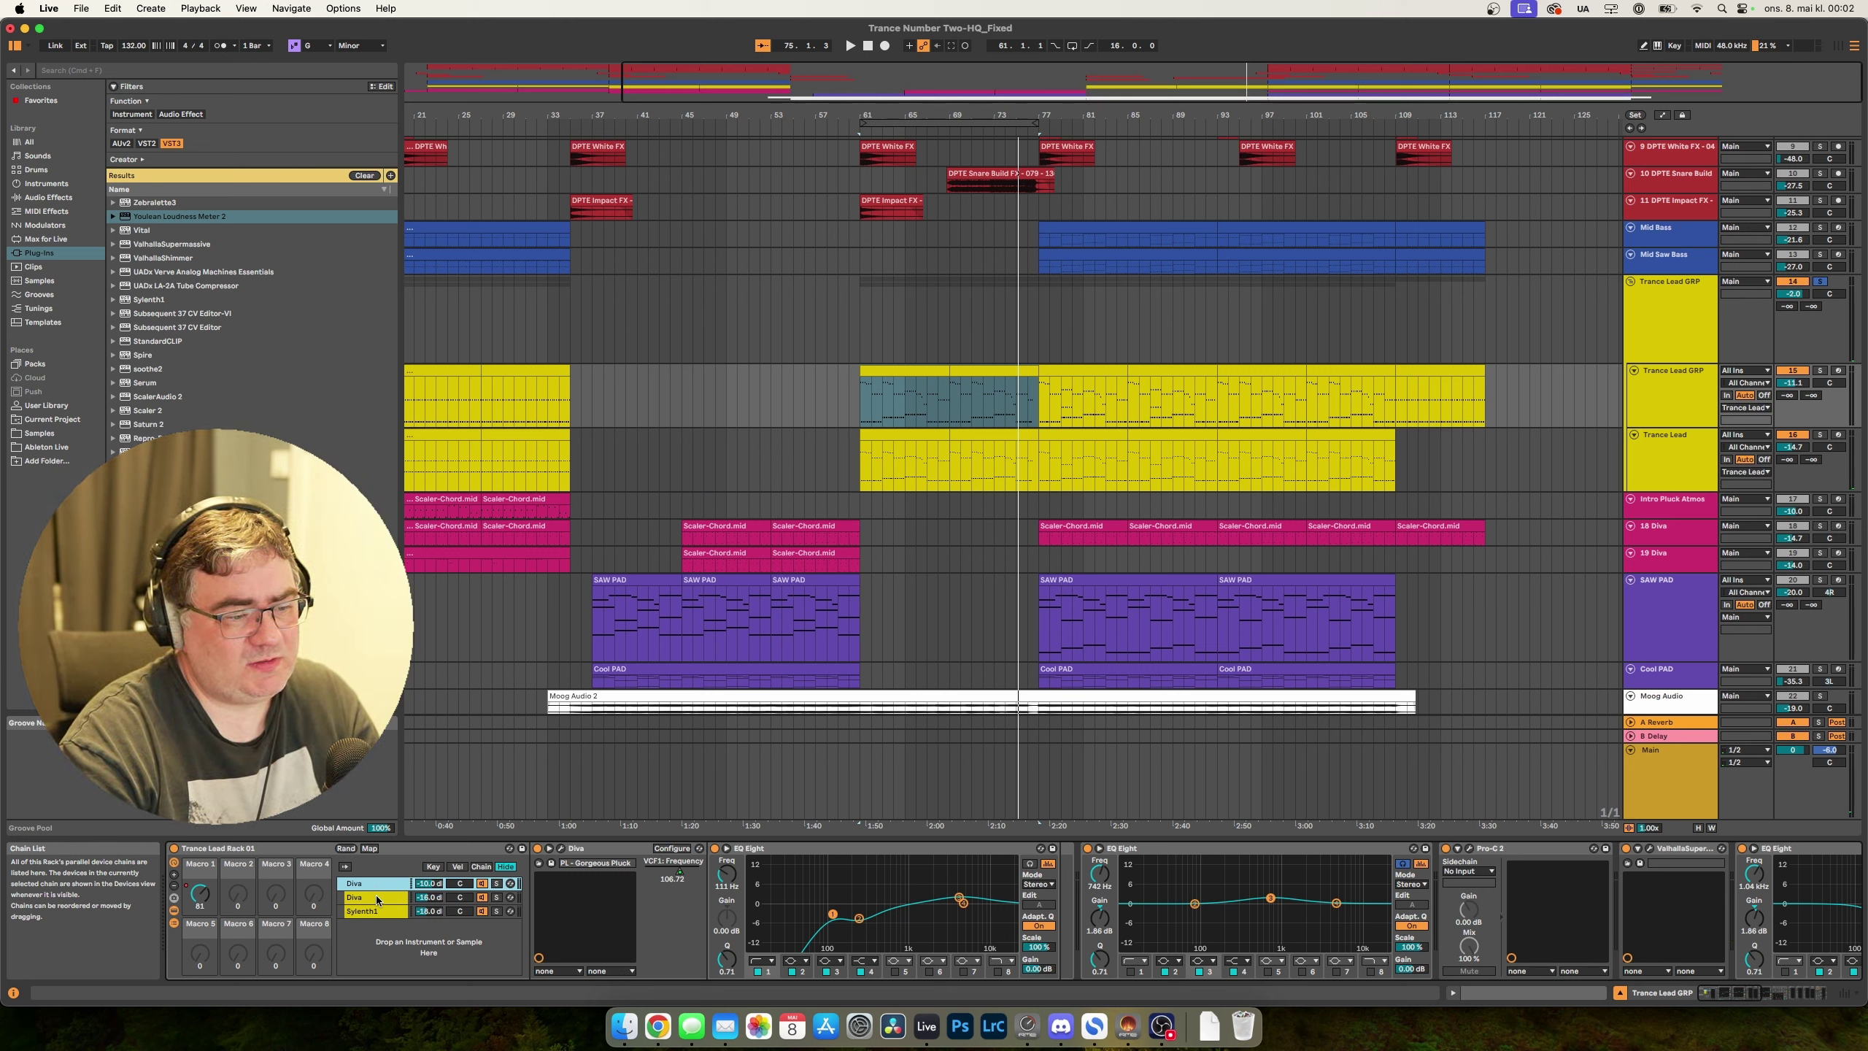
click(377, 898)
click(374, 912)
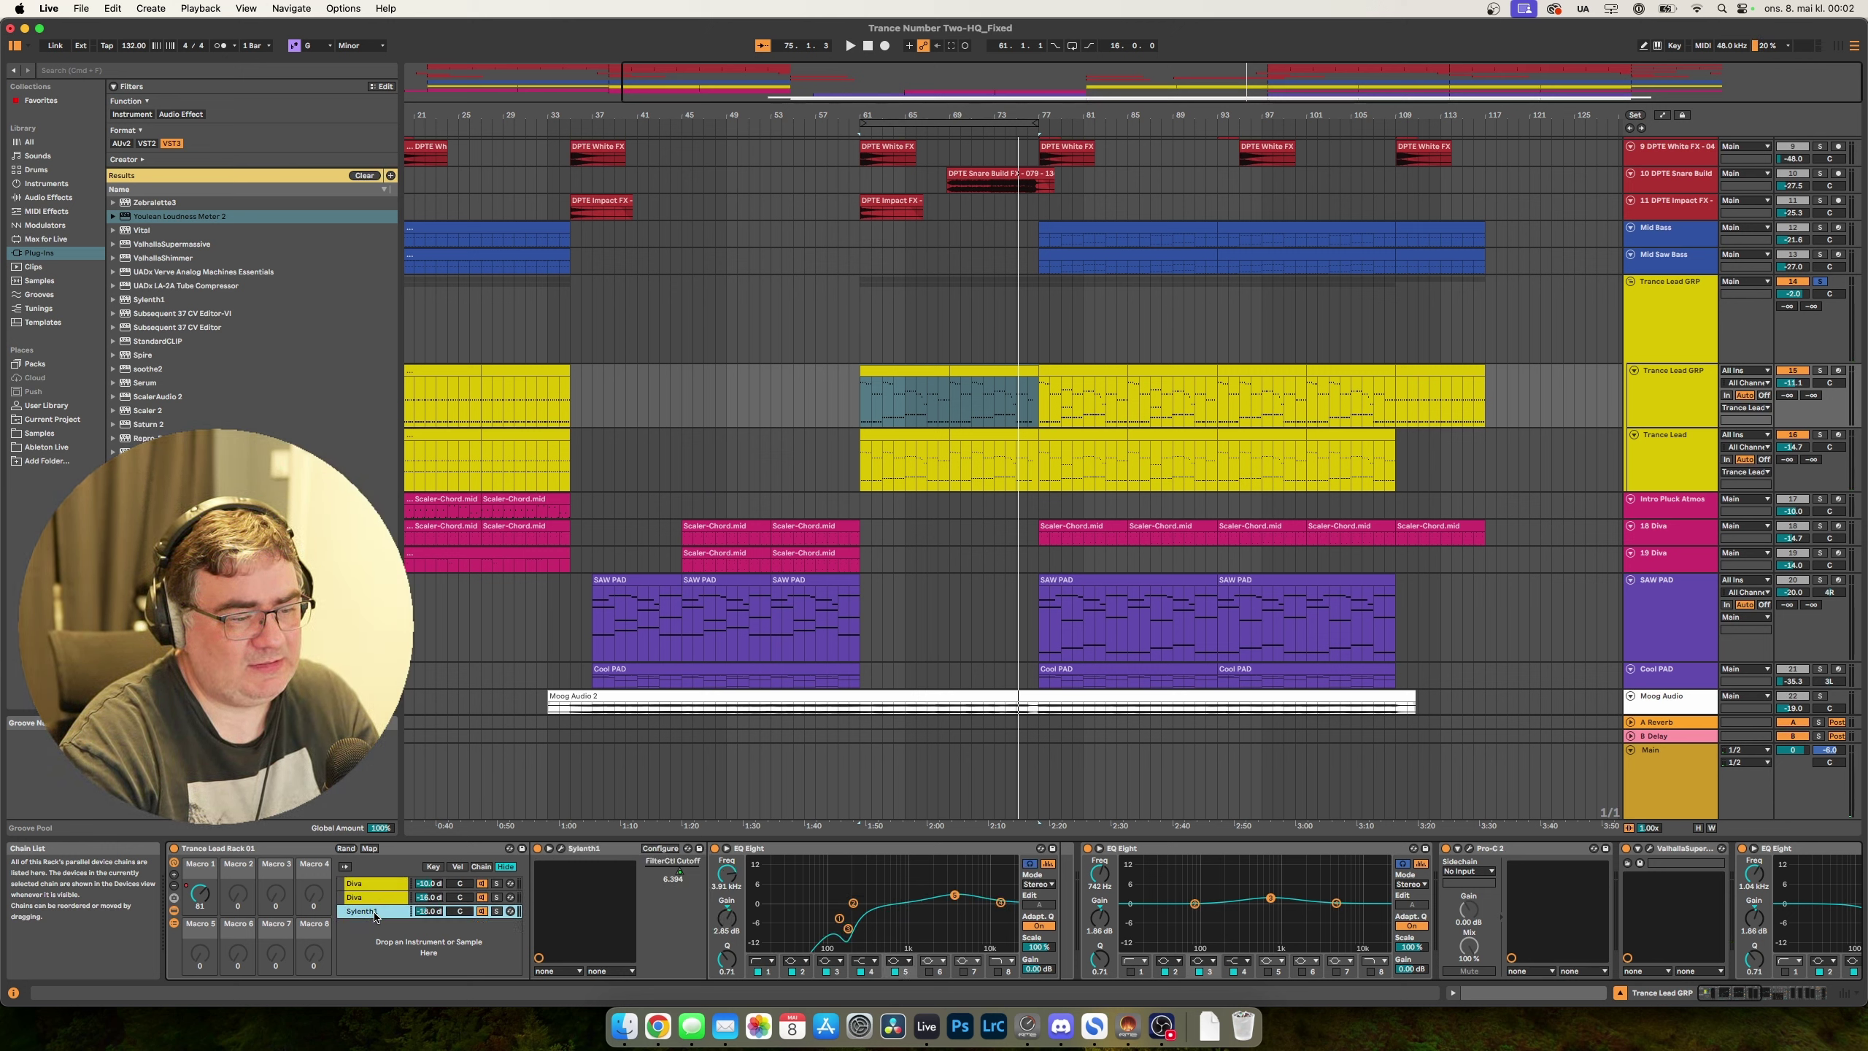
Open the Diva plug-in windows of the lead rack's first and second chains to view their pluck and saw presets.
click(377, 891)
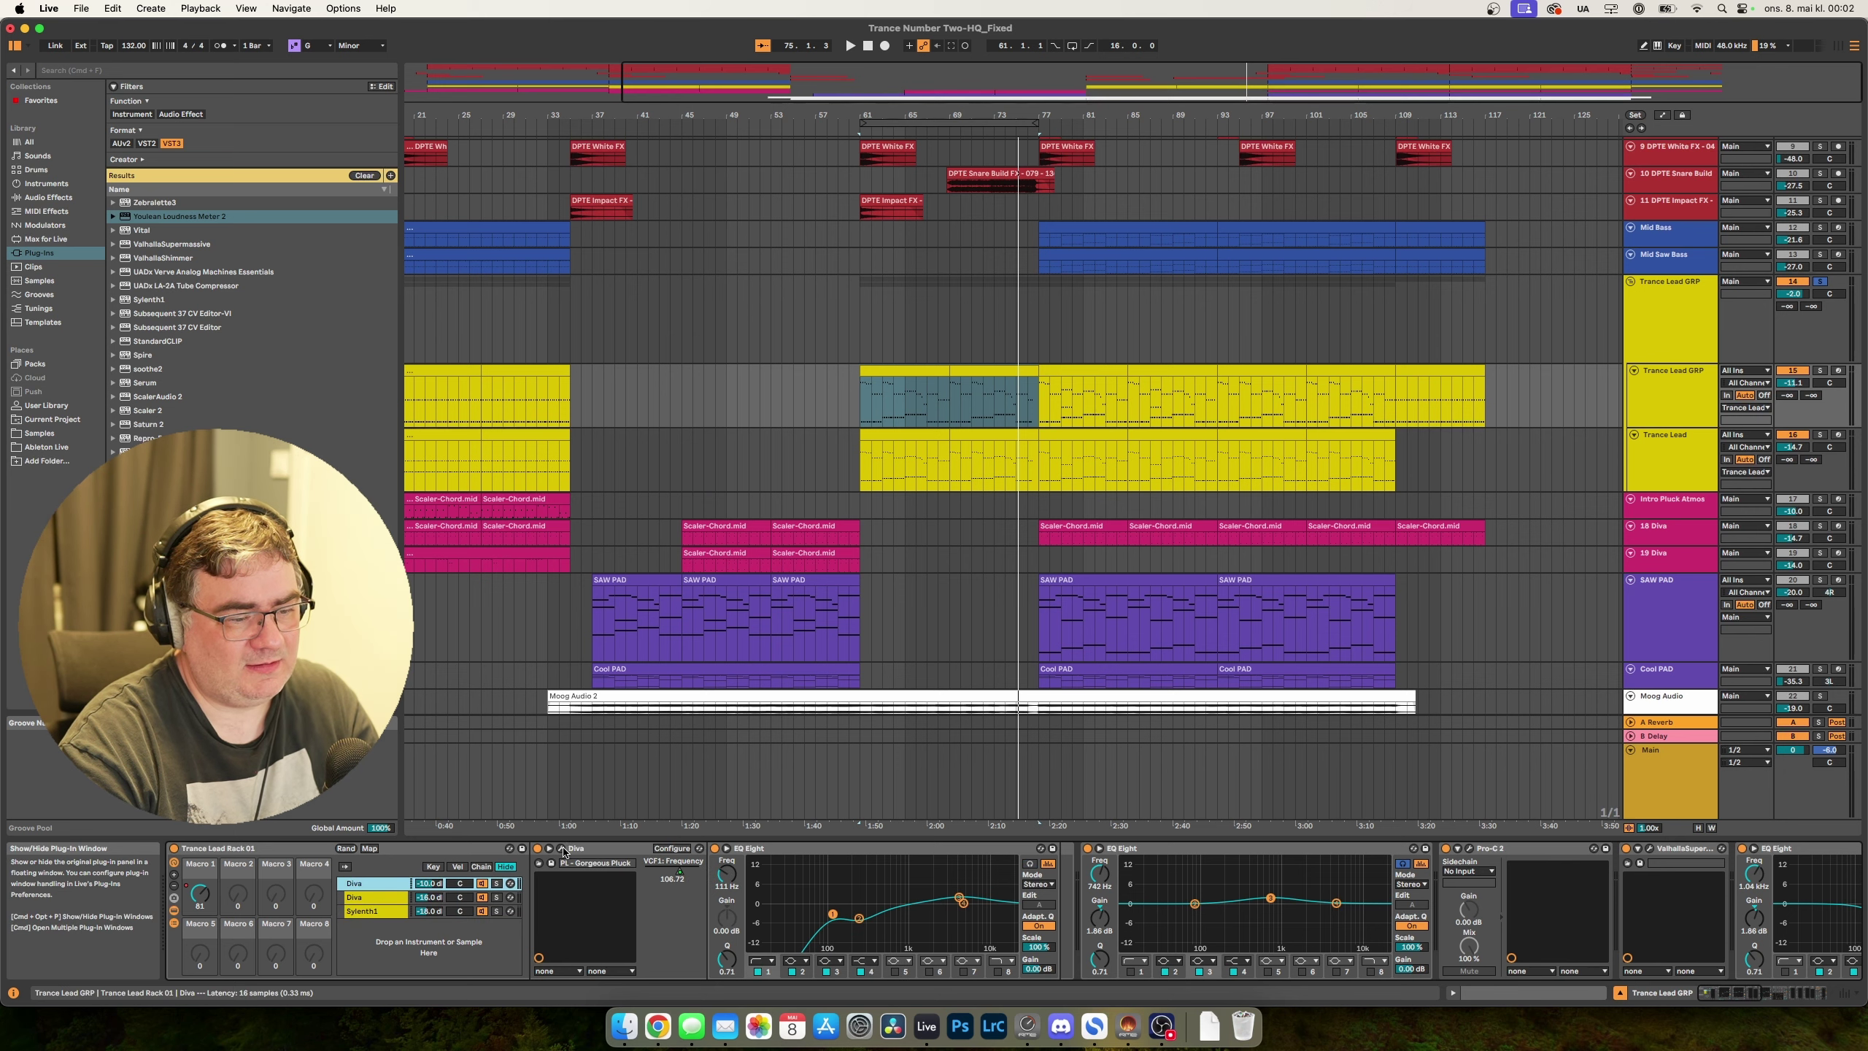
click(562, 850)
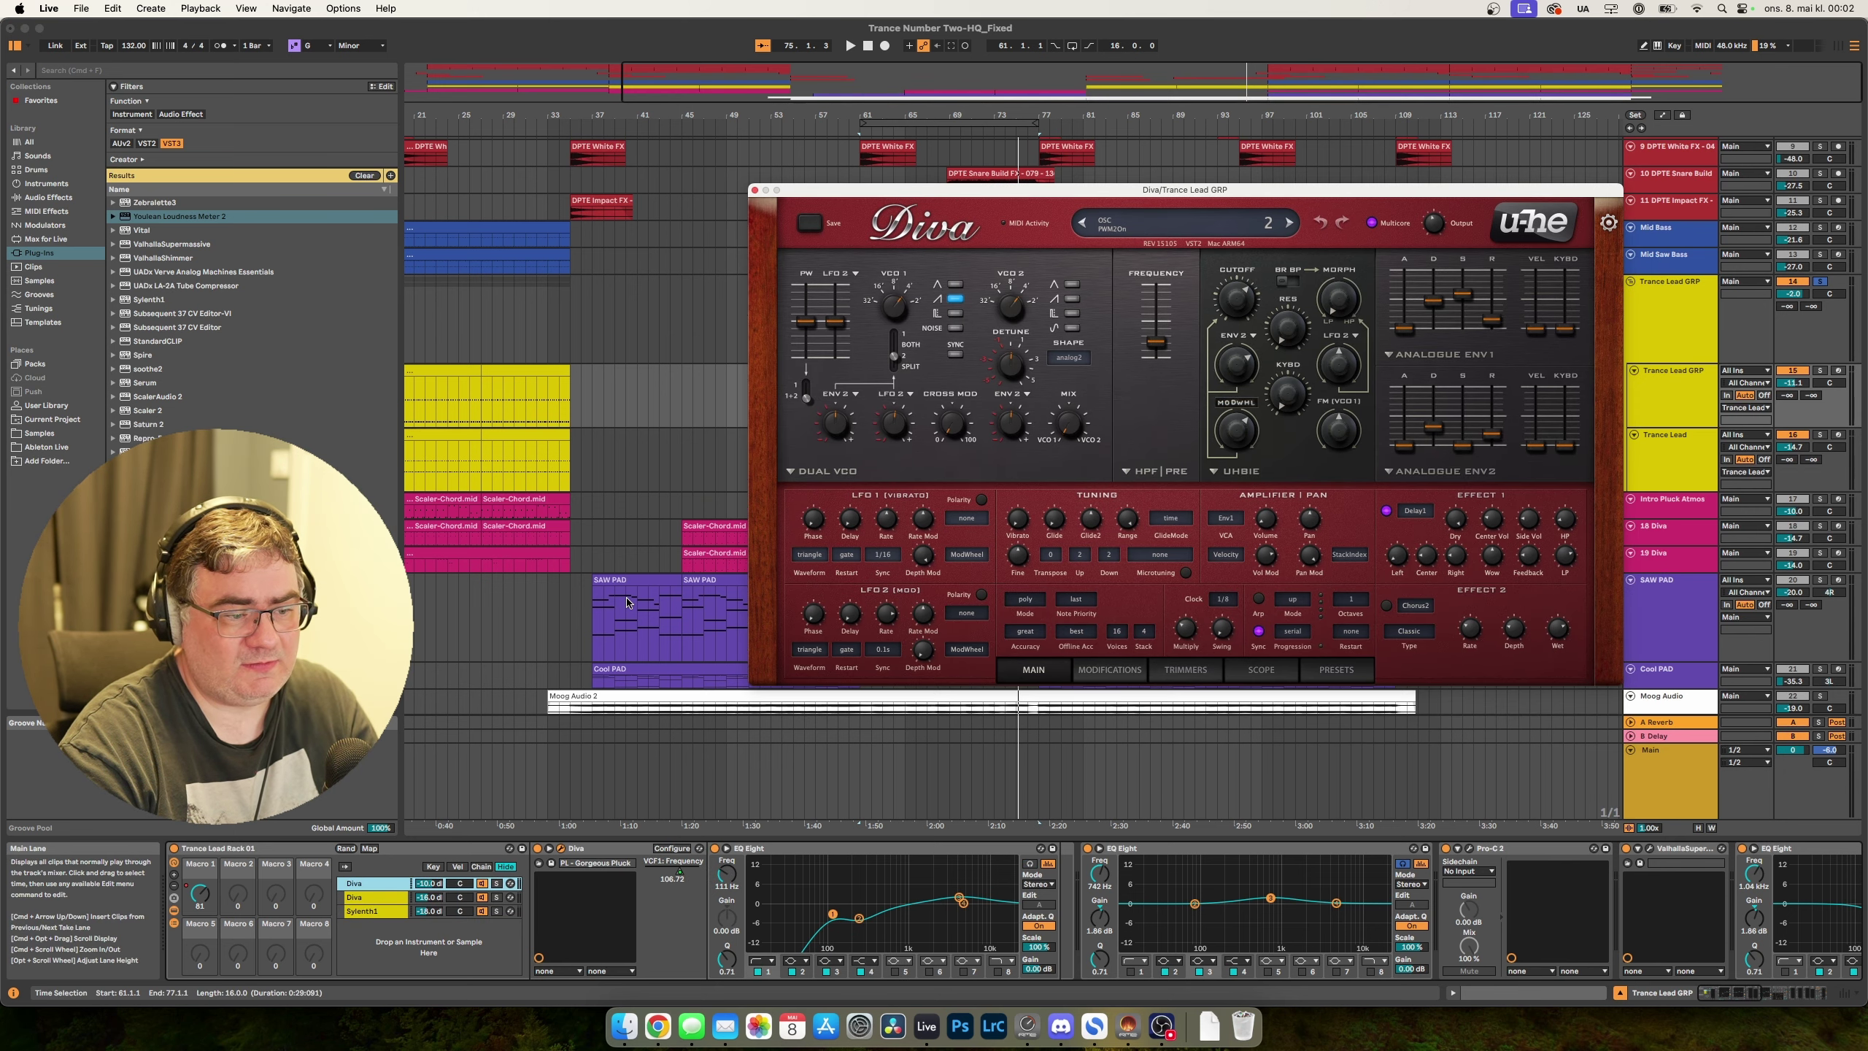
click(375, 897)
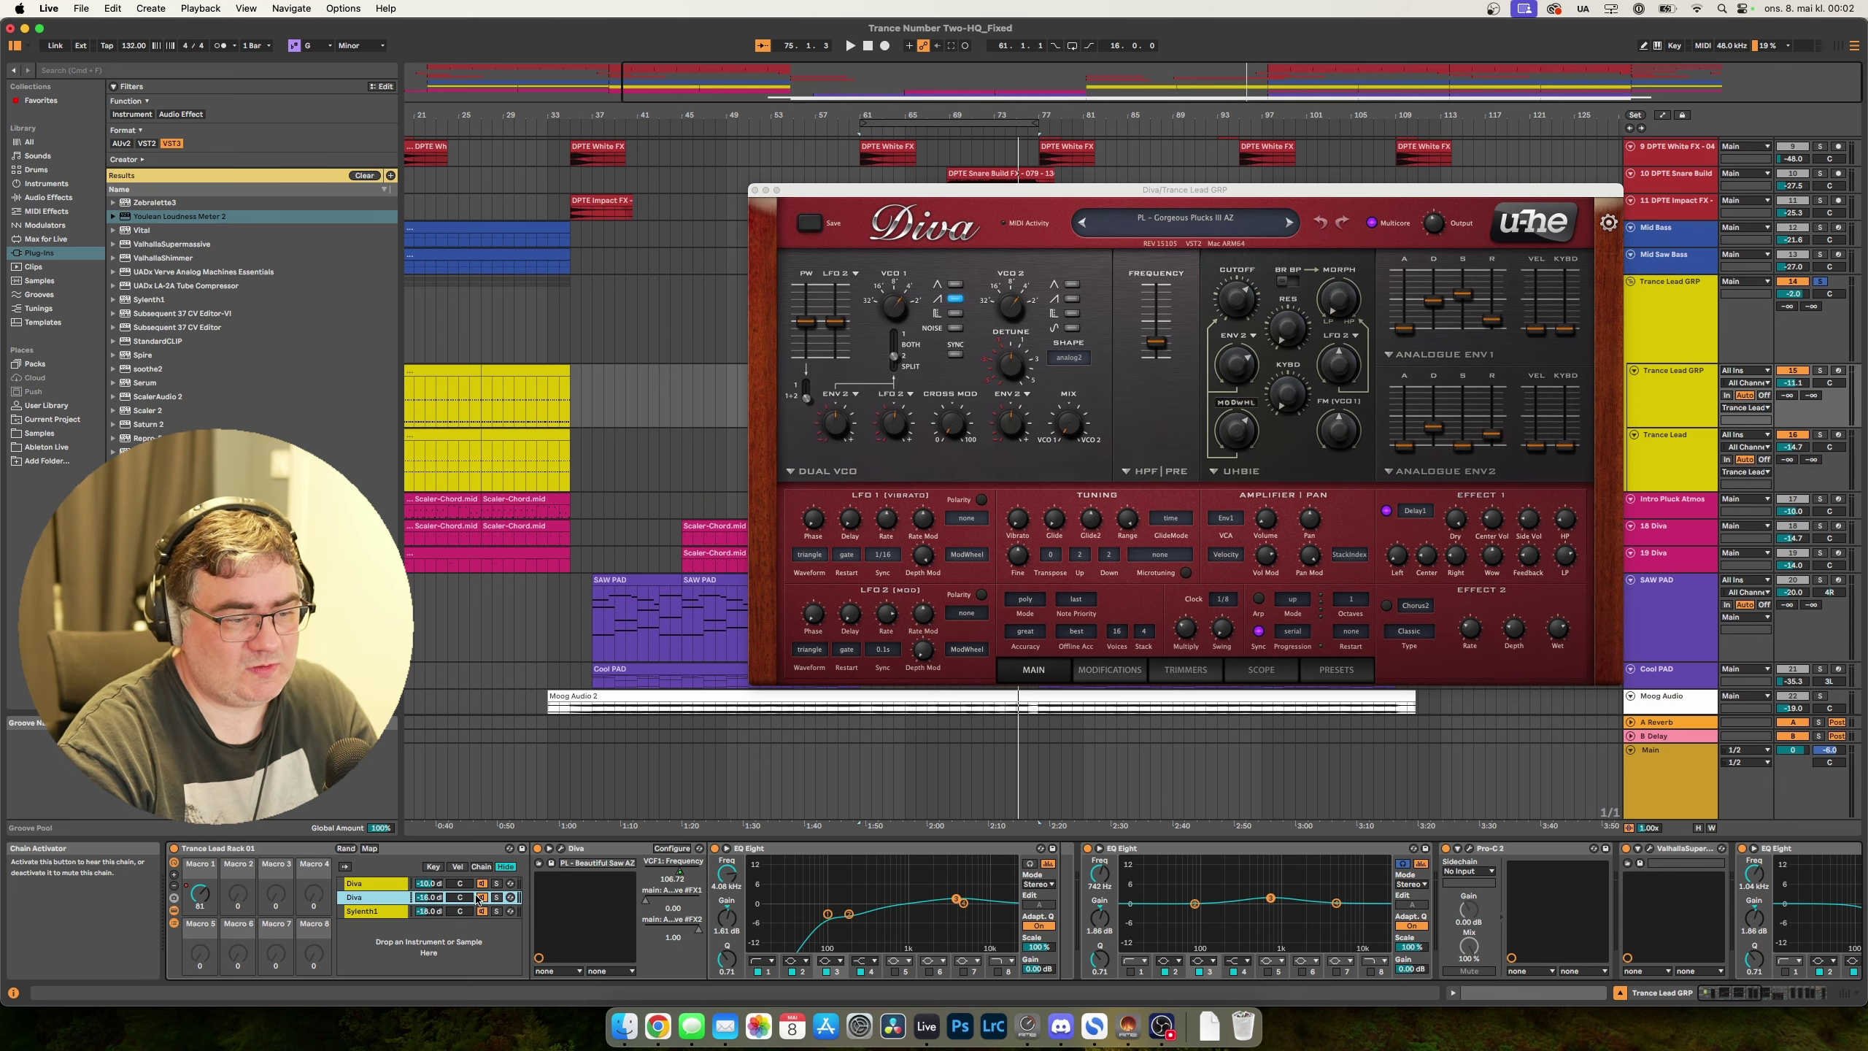
click(563, 850)
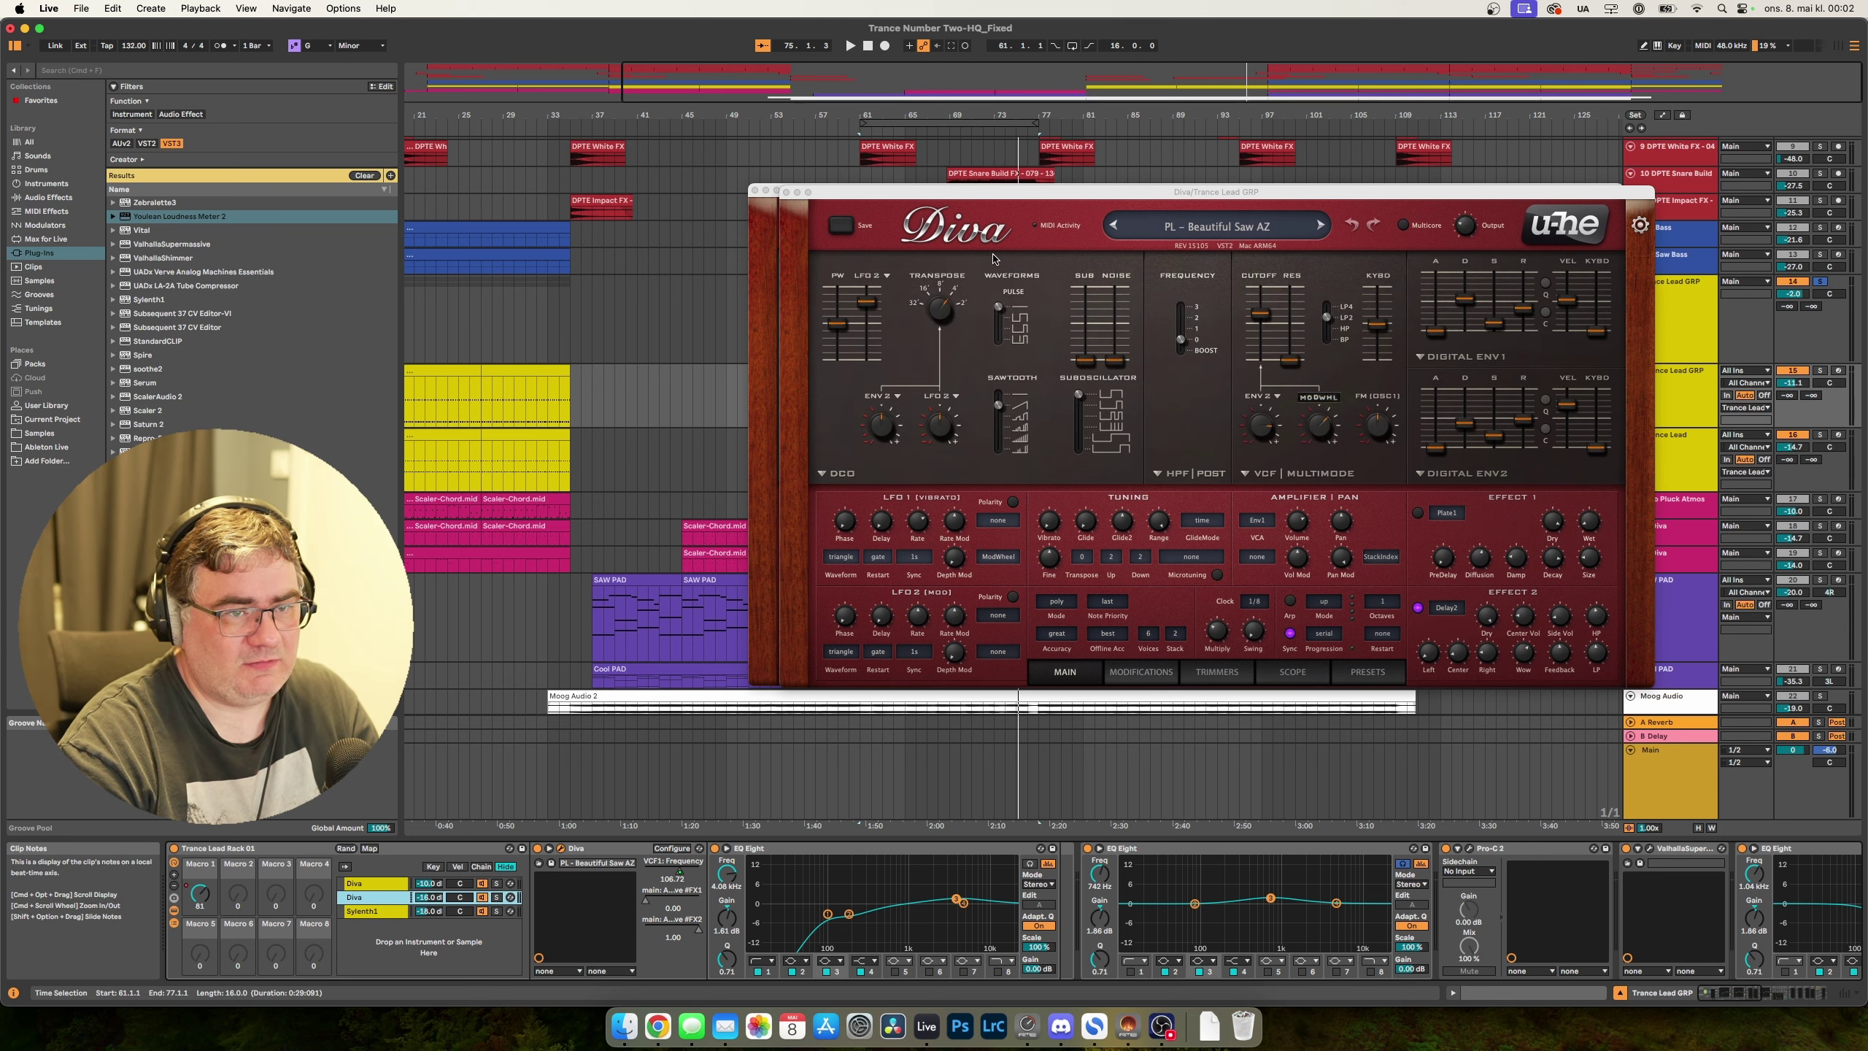
Move the second chain's Diva window aside to reveal the first chain's one, and close both plug-in windows.
drag(959, 191, 959, 333)
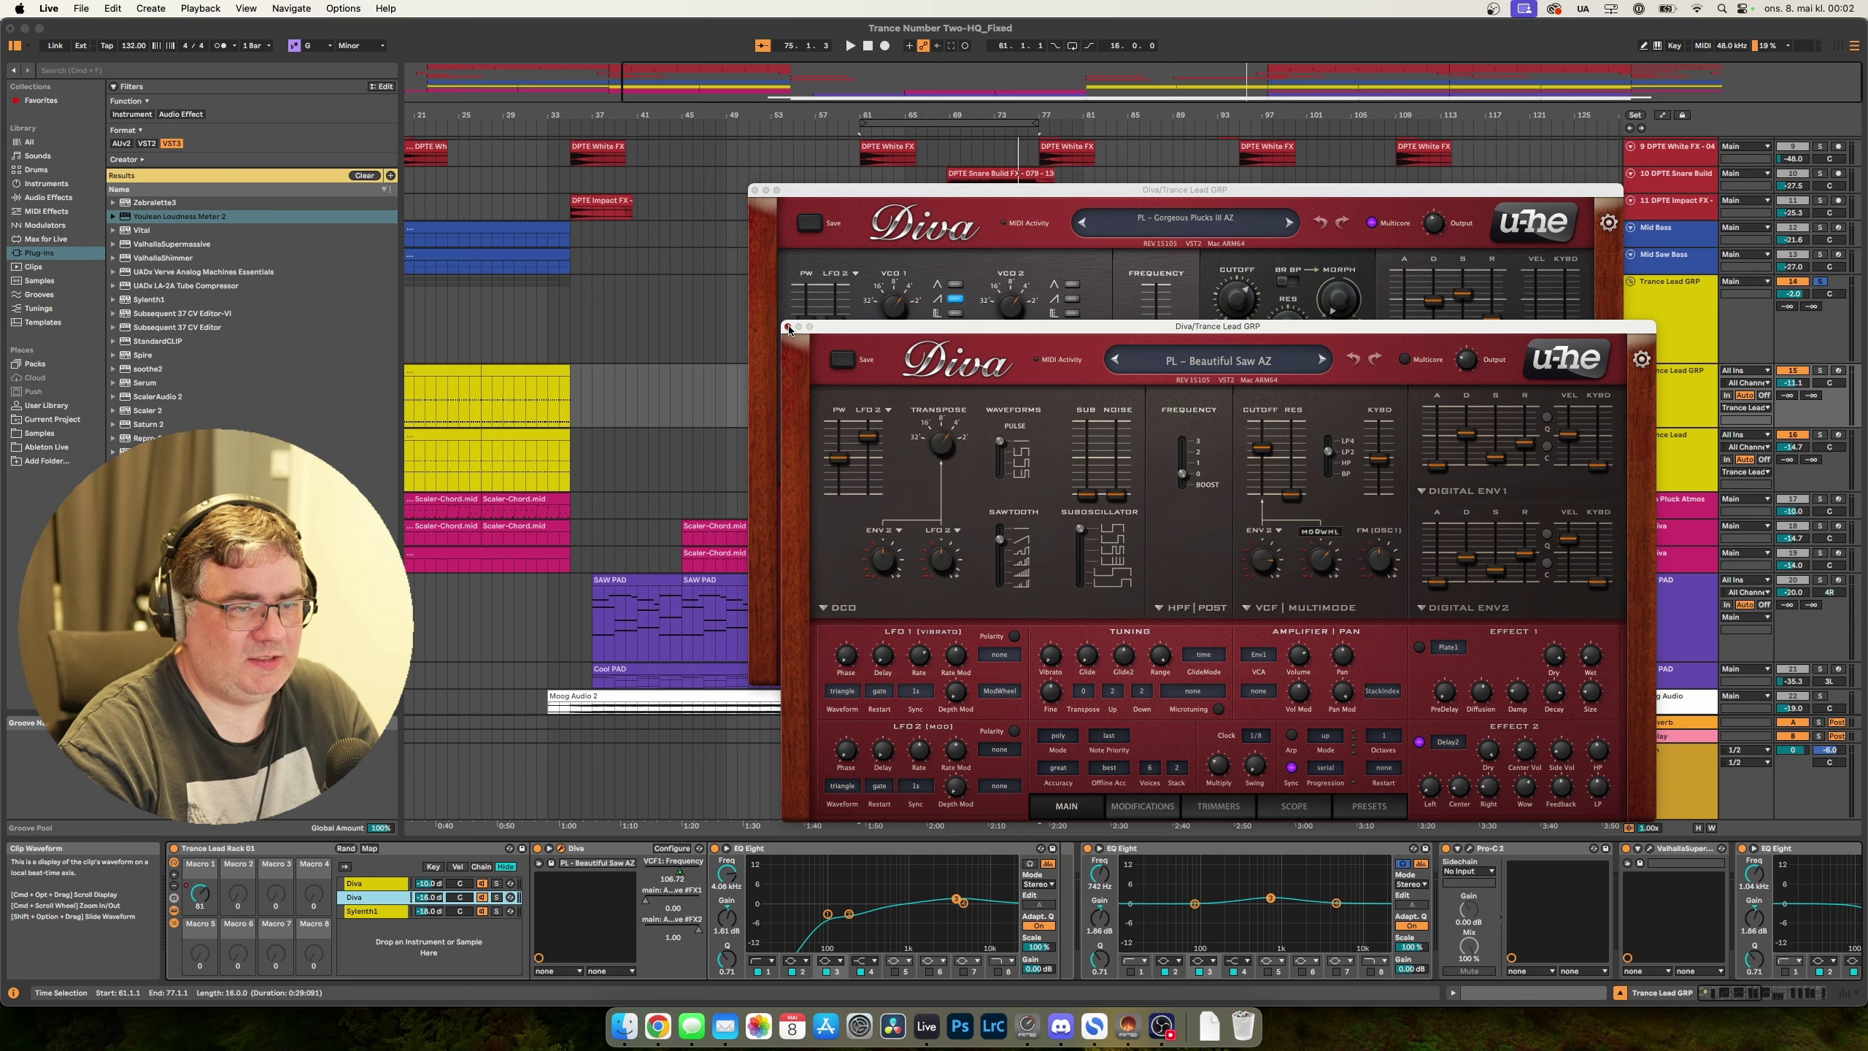
click(788, 330)
drag(875, 193, 890, 204)
click(770, 201)
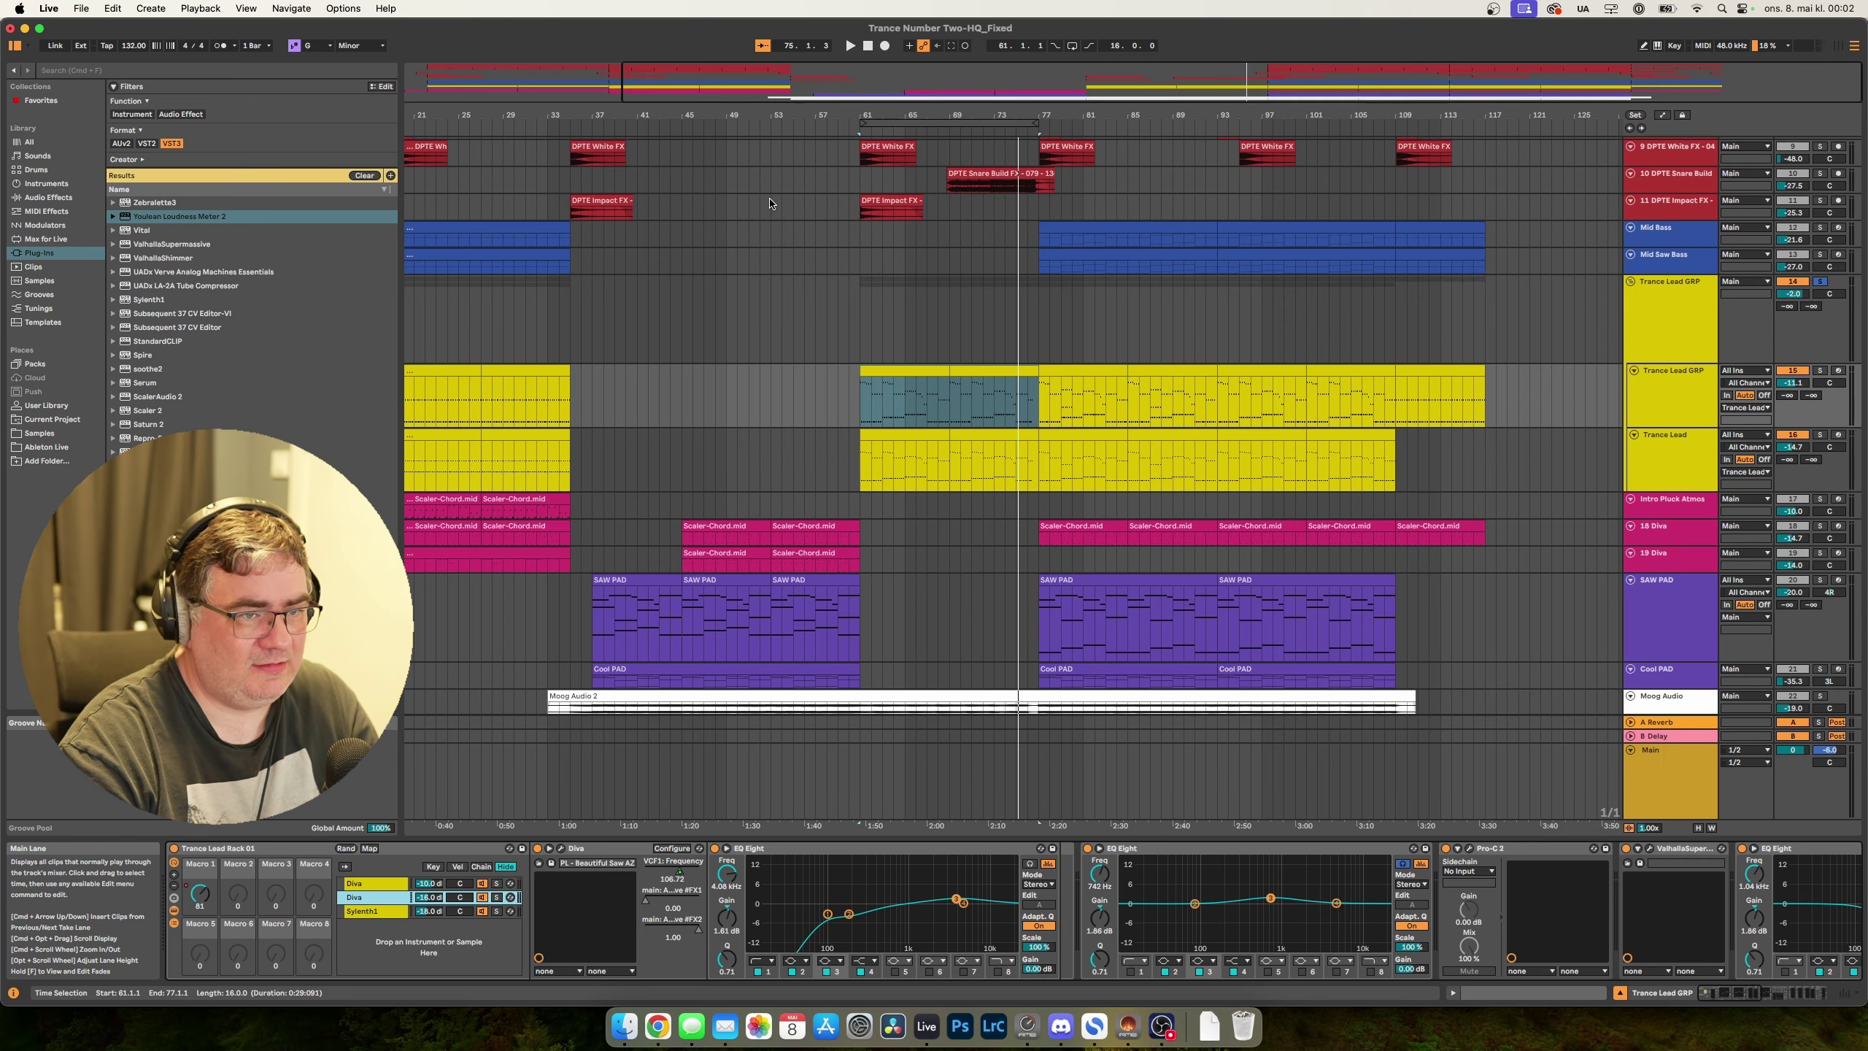
View the Sylenth1 chain's plug-in window with its DP Saw Lead 10 preset, and close it.
click(362, 910)
click(561, 851)
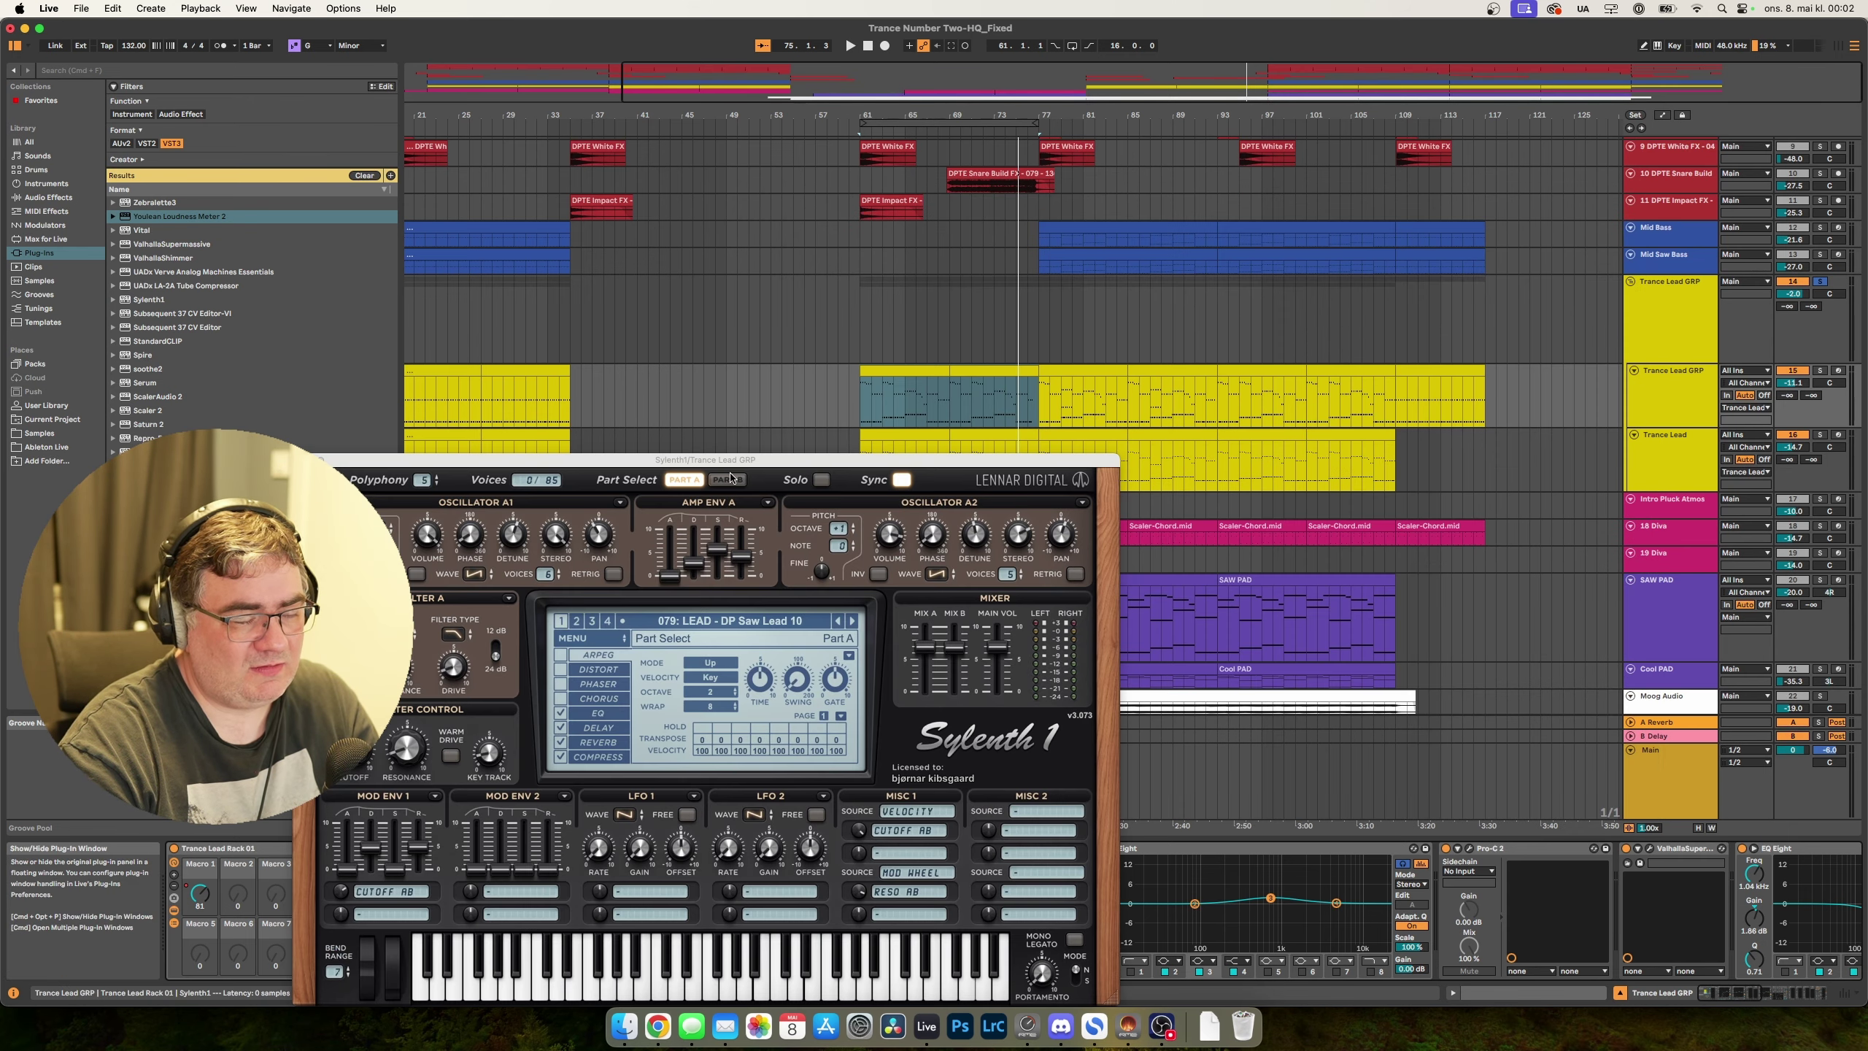
drag(746, 458, 1227, 213)
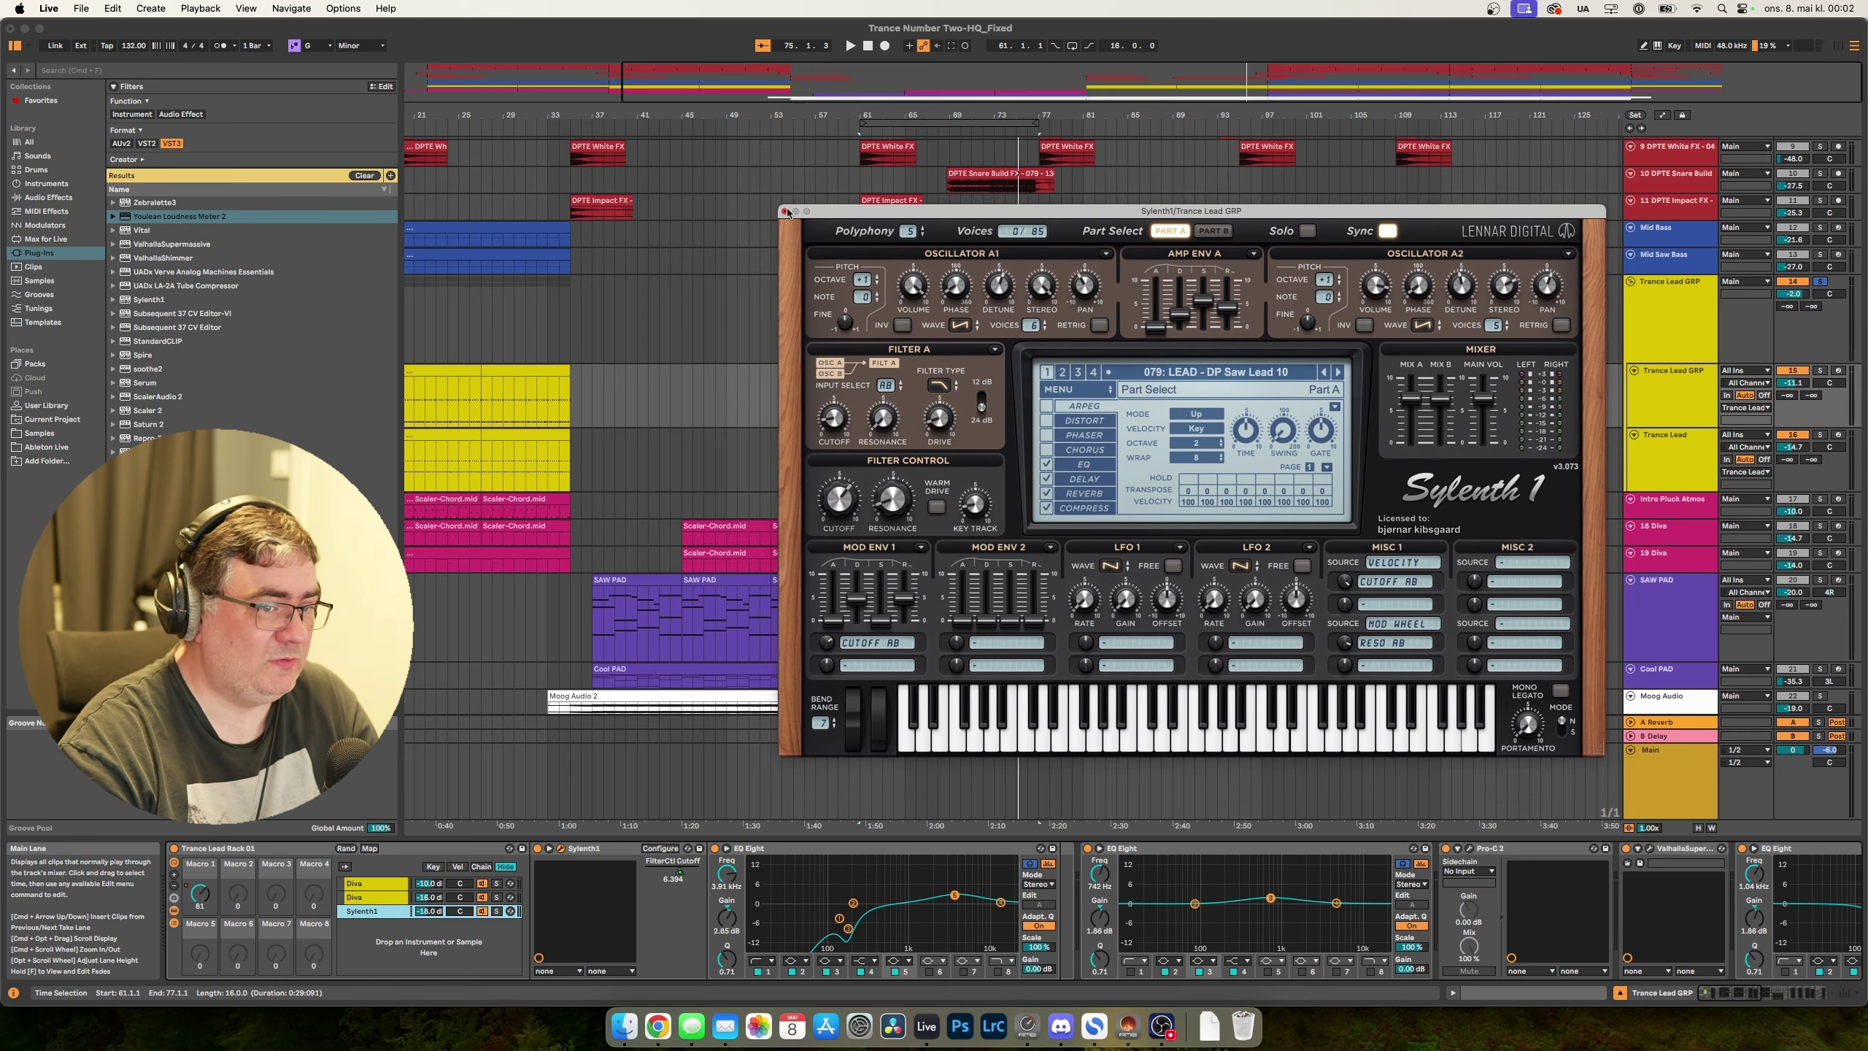
click(785, 213)
Play the lead briefly and compare the device settings of the rack's two Diva chains and its Sylenth1 chain.
key(space)
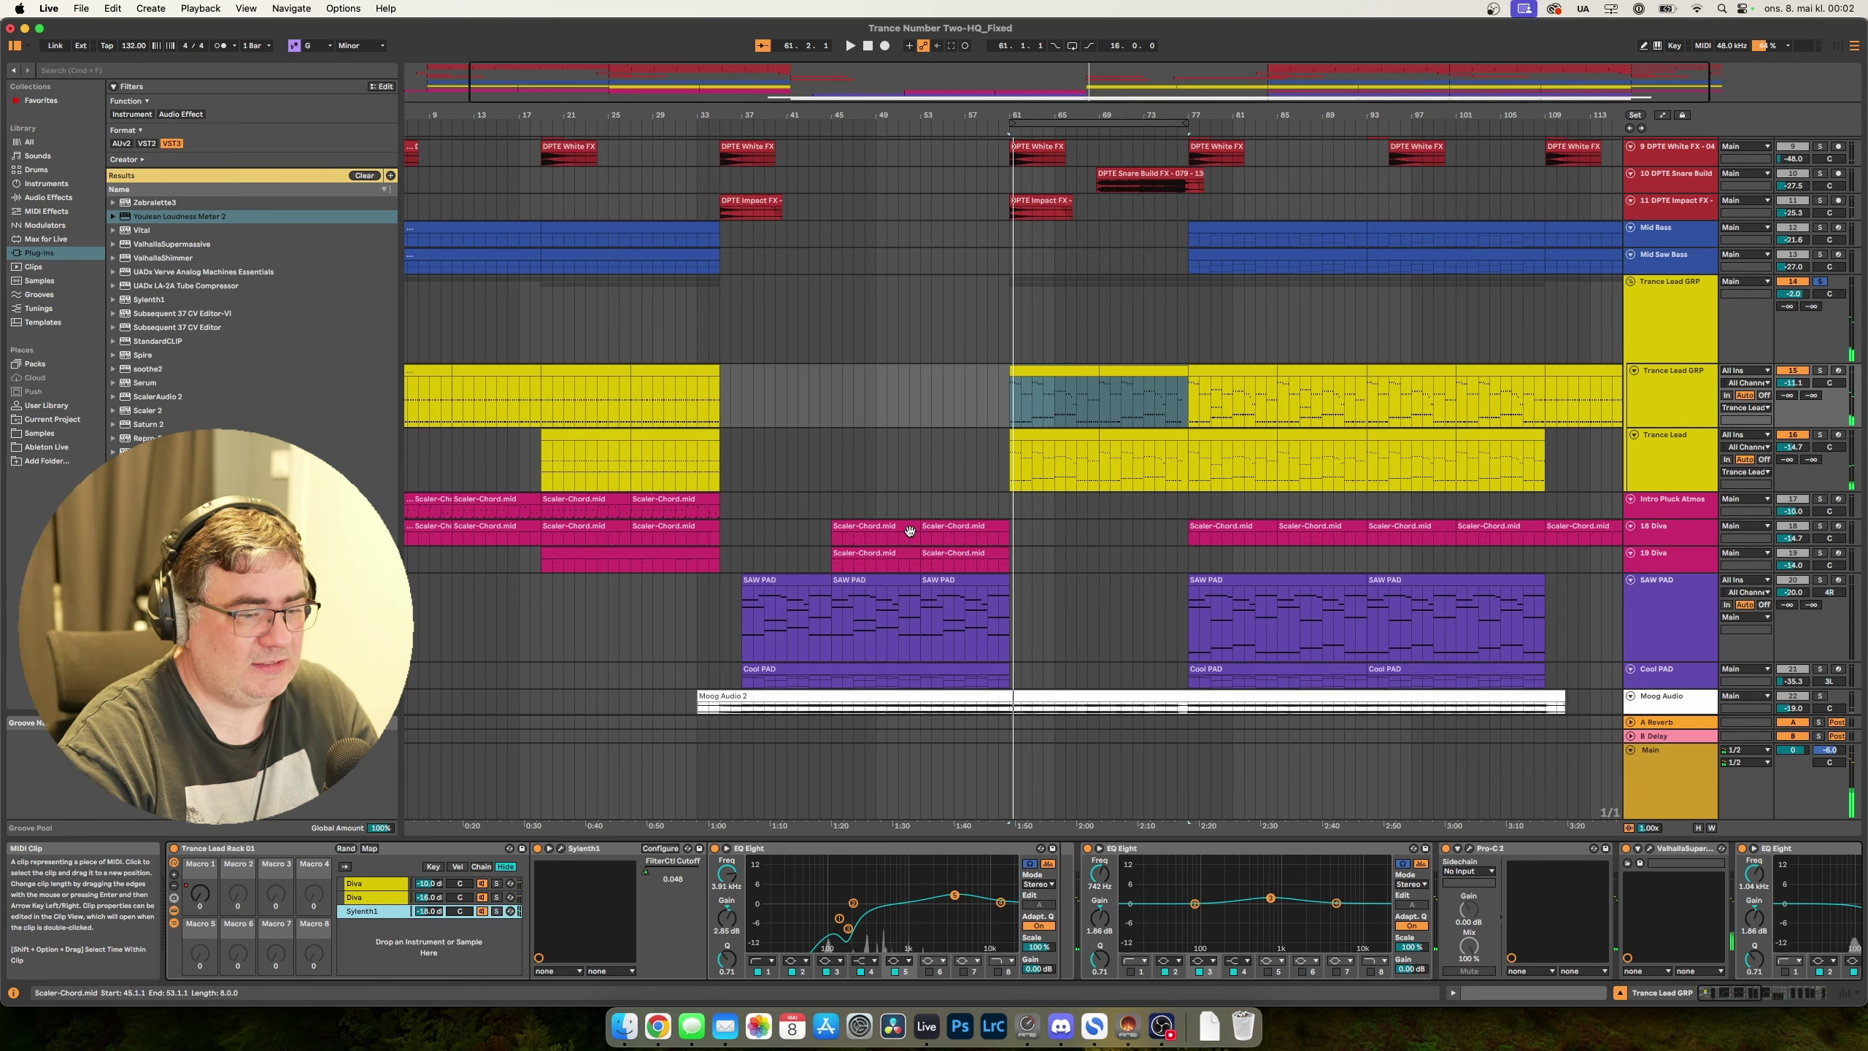
drag(1033, 73, 1168, 85)
click(380, 887)
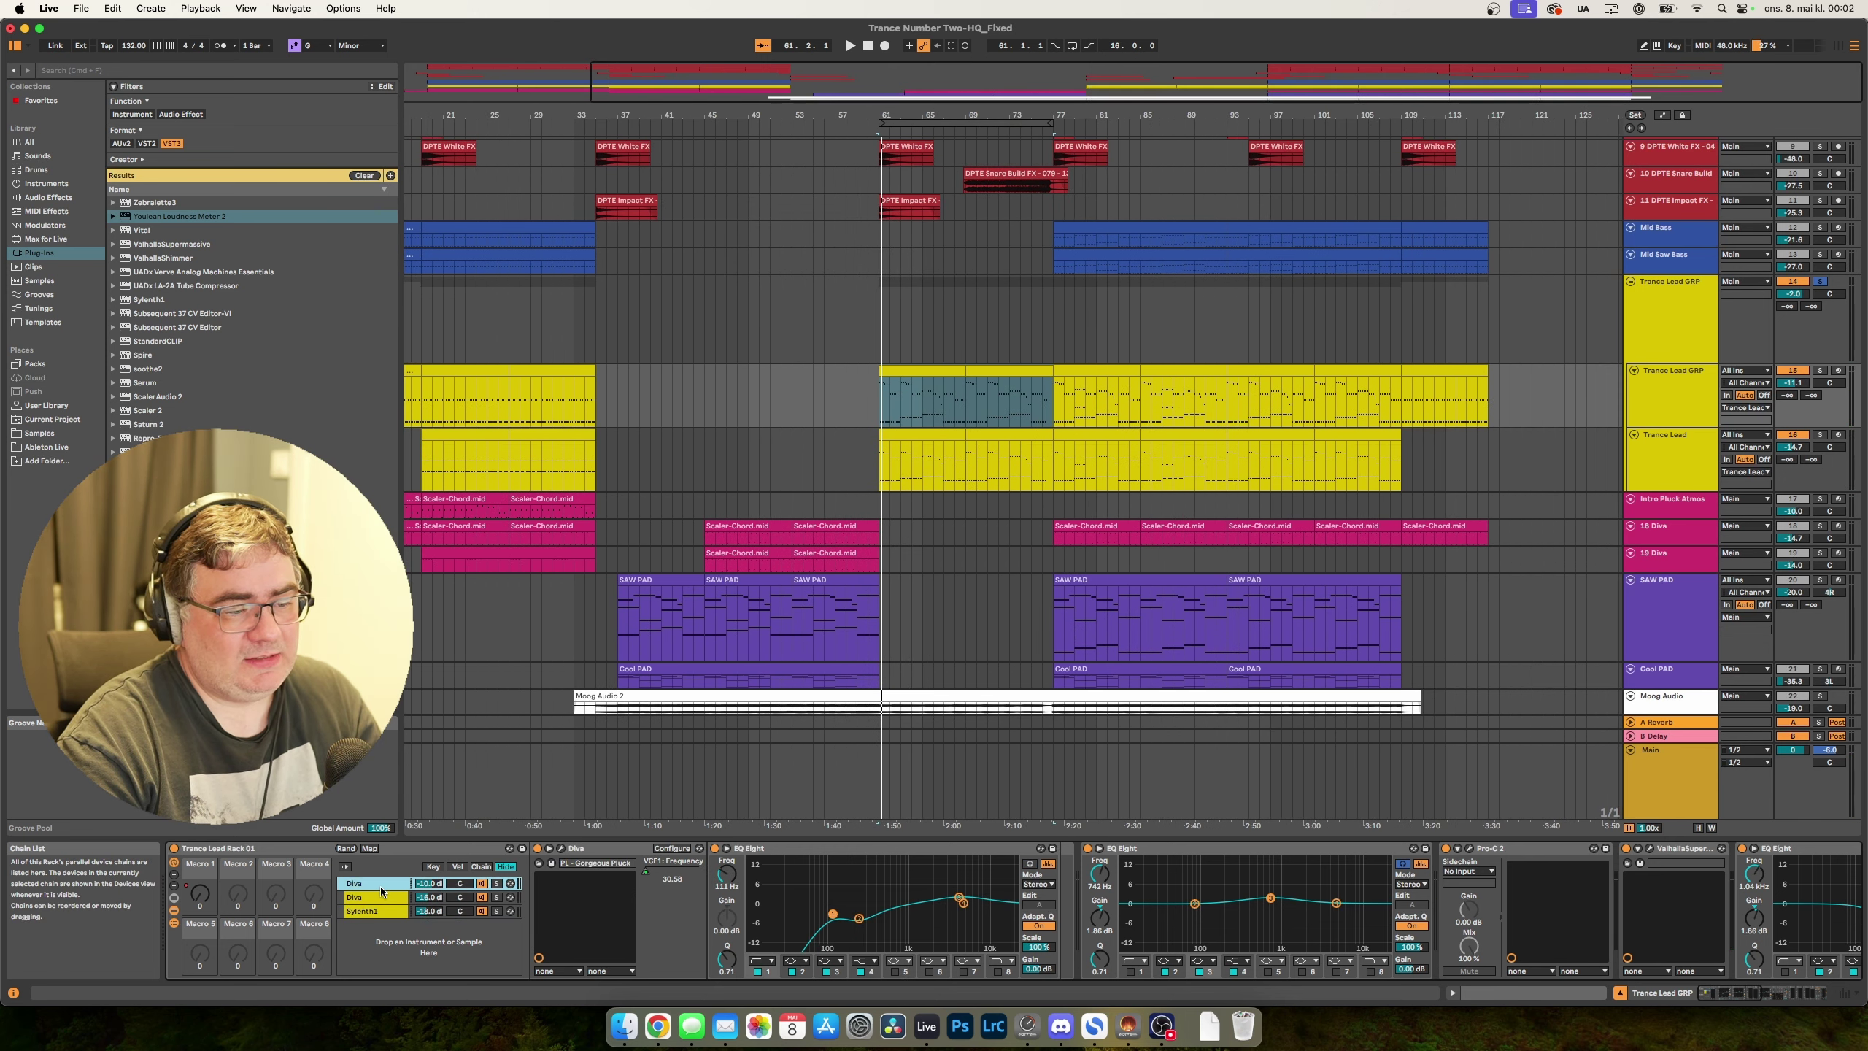
click(380, 900)
click(380, 912)
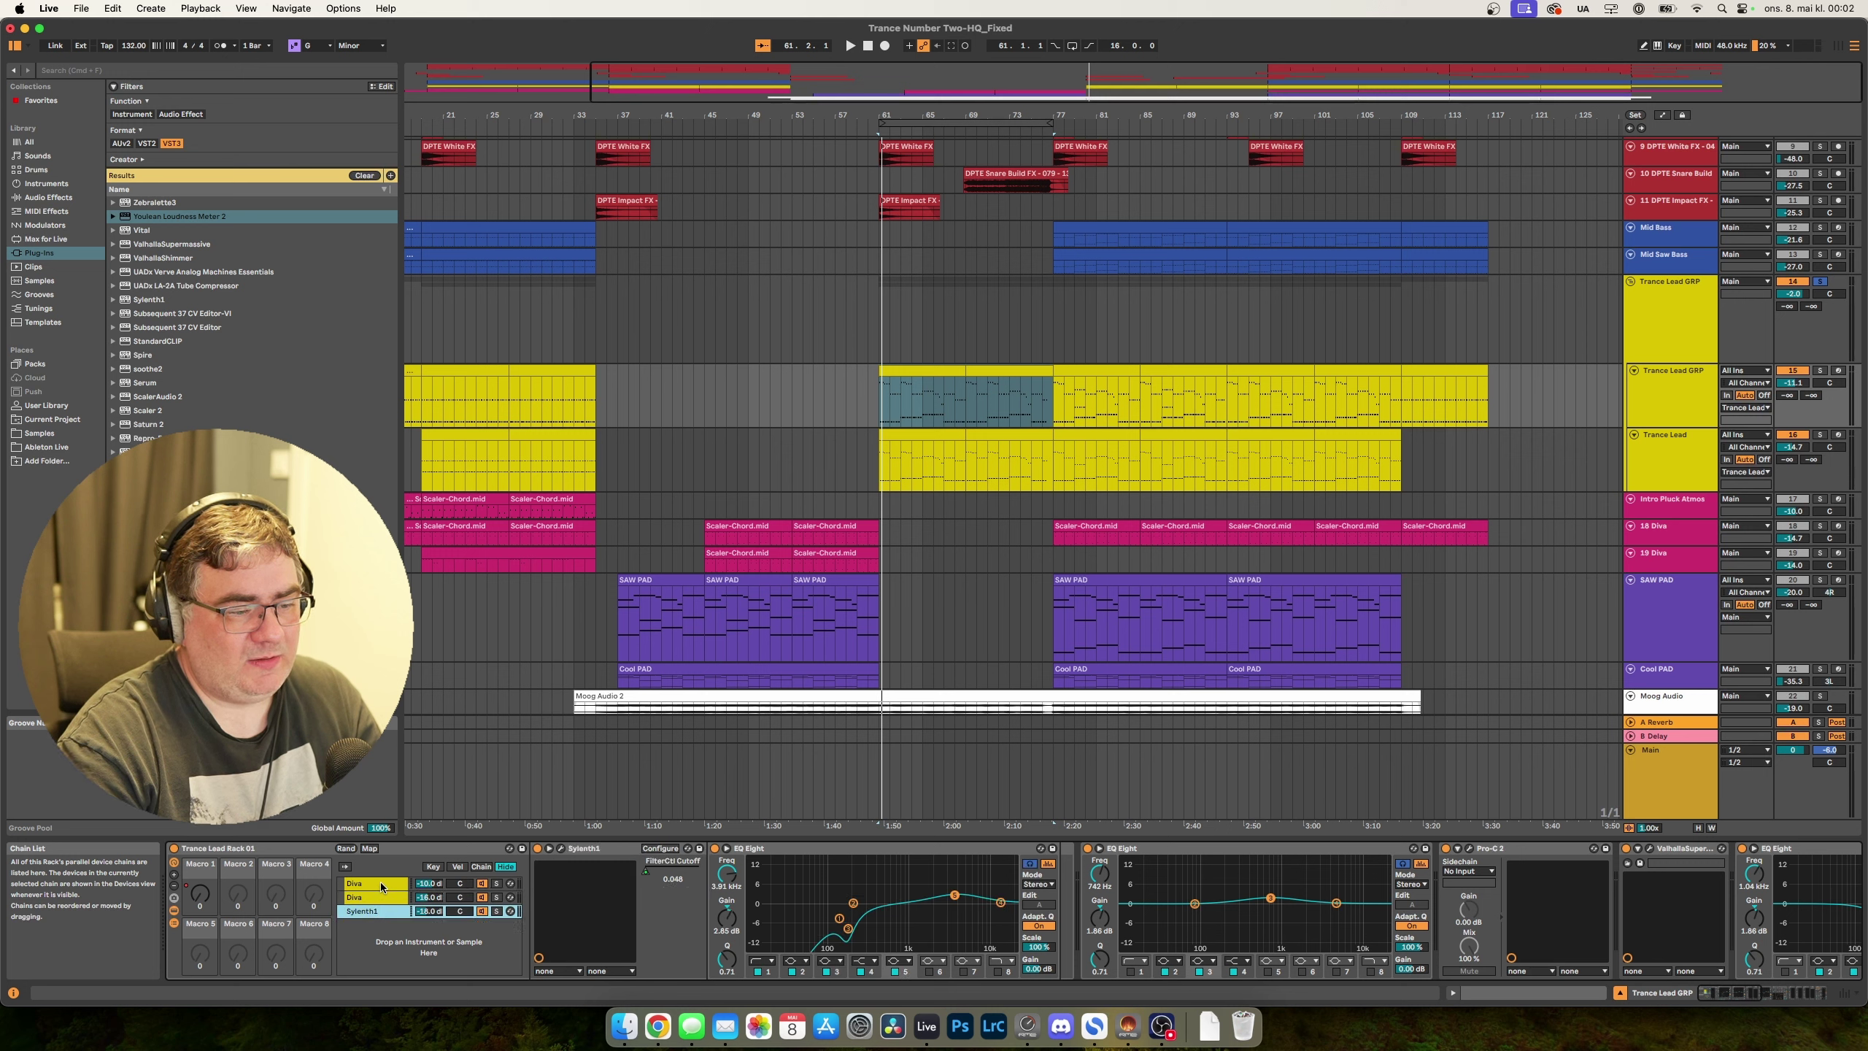
click(380, 887)
click(381, 899)
click(382, 912)
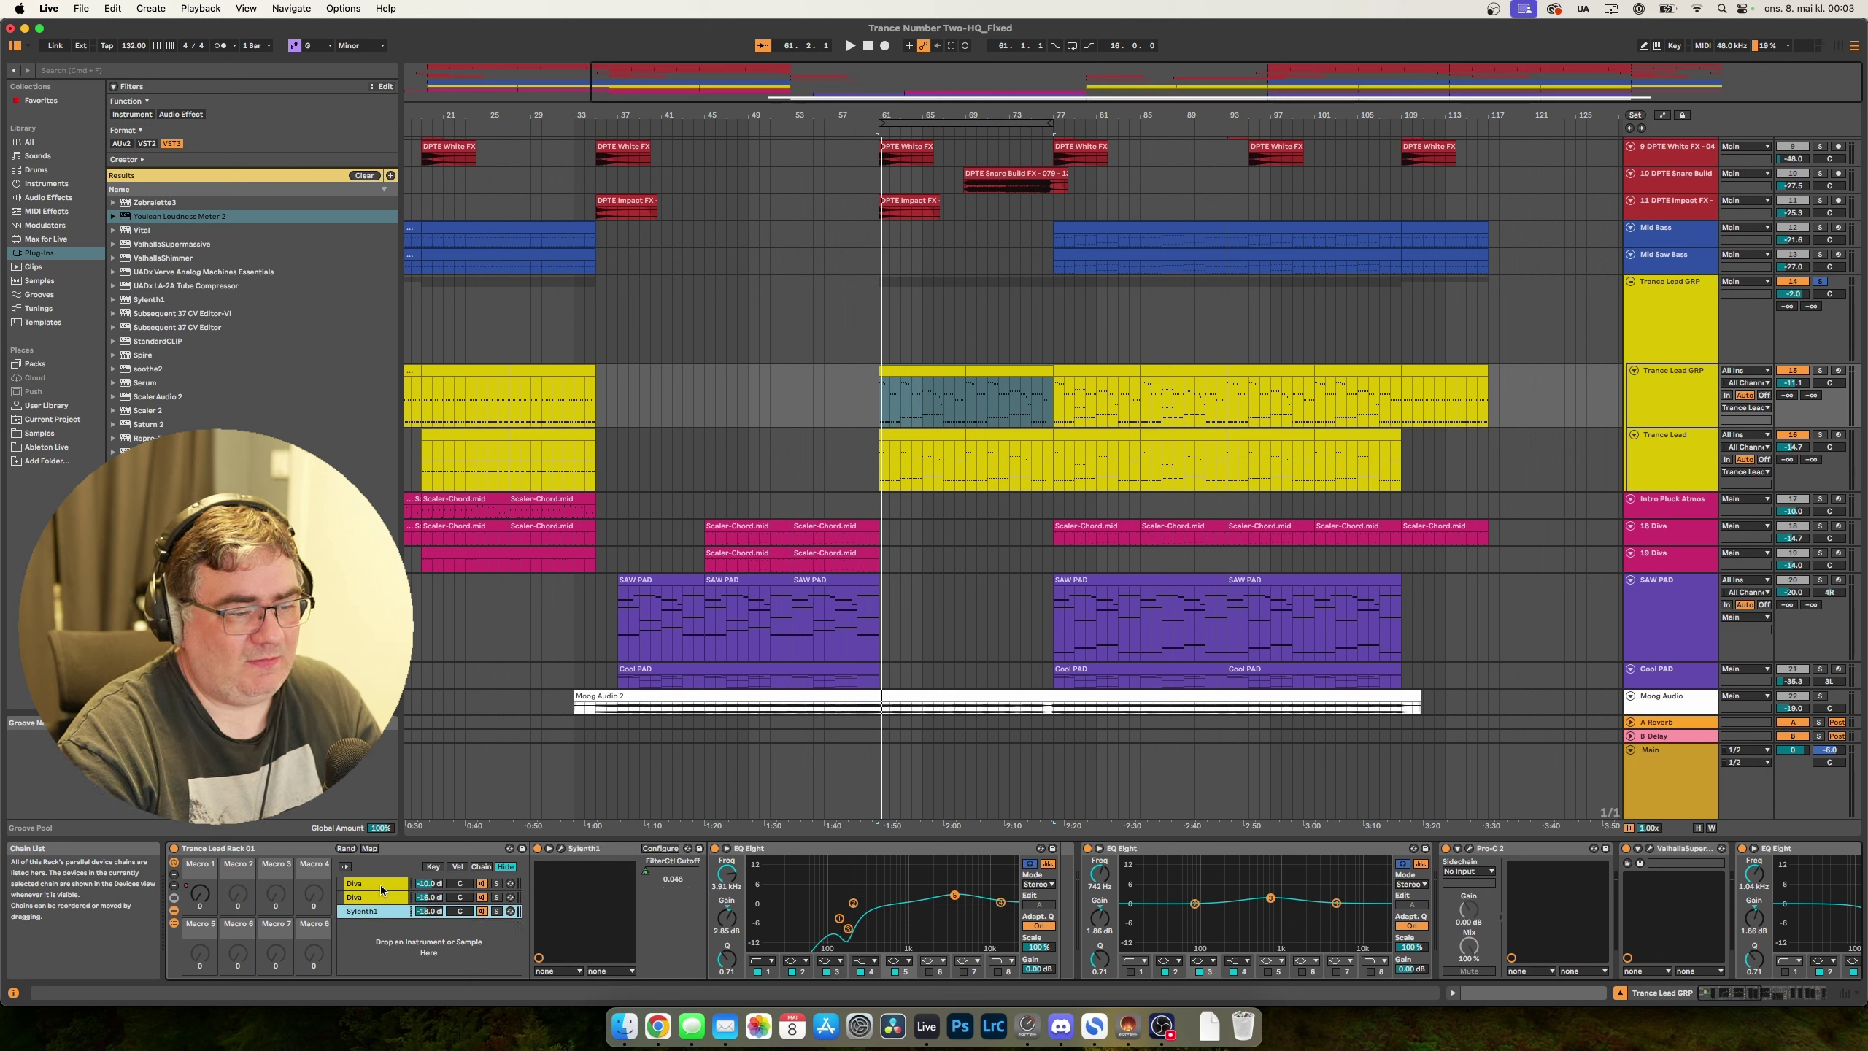
click(381, 888)
click(381, 899)
click(379, 912)
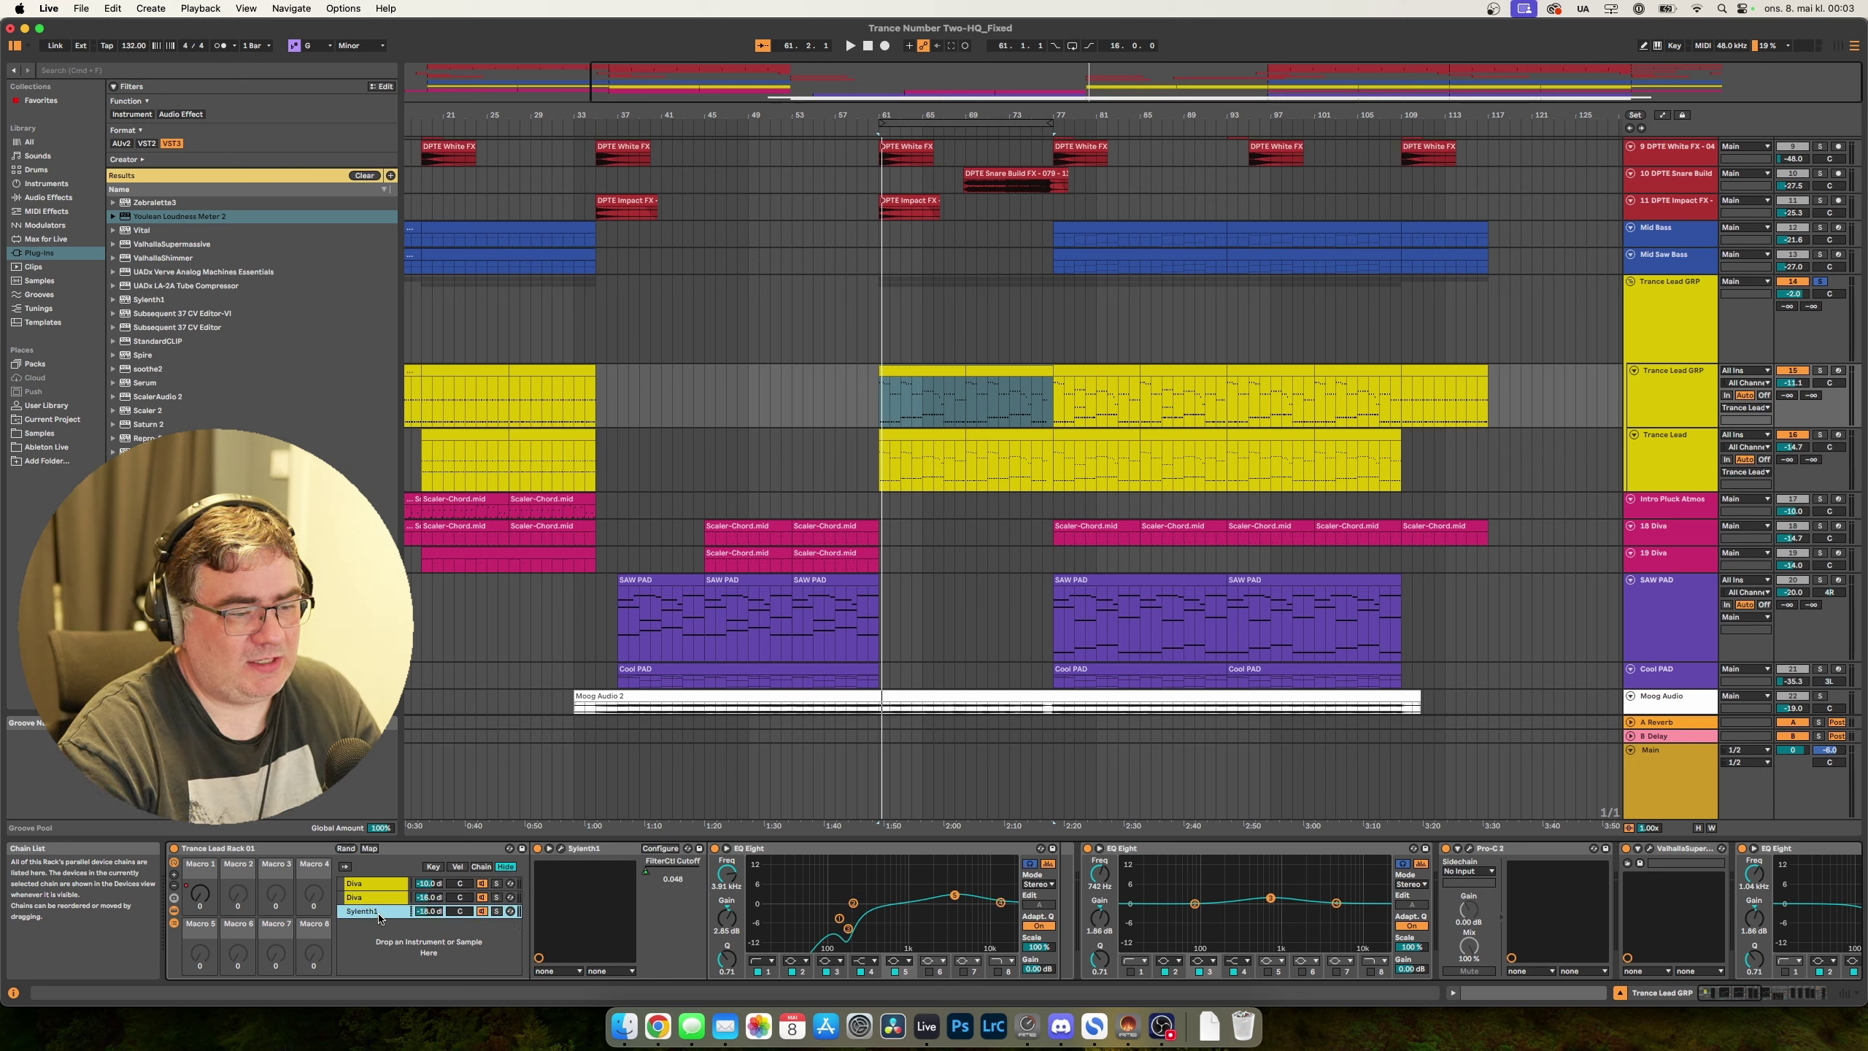
click(384, 885)
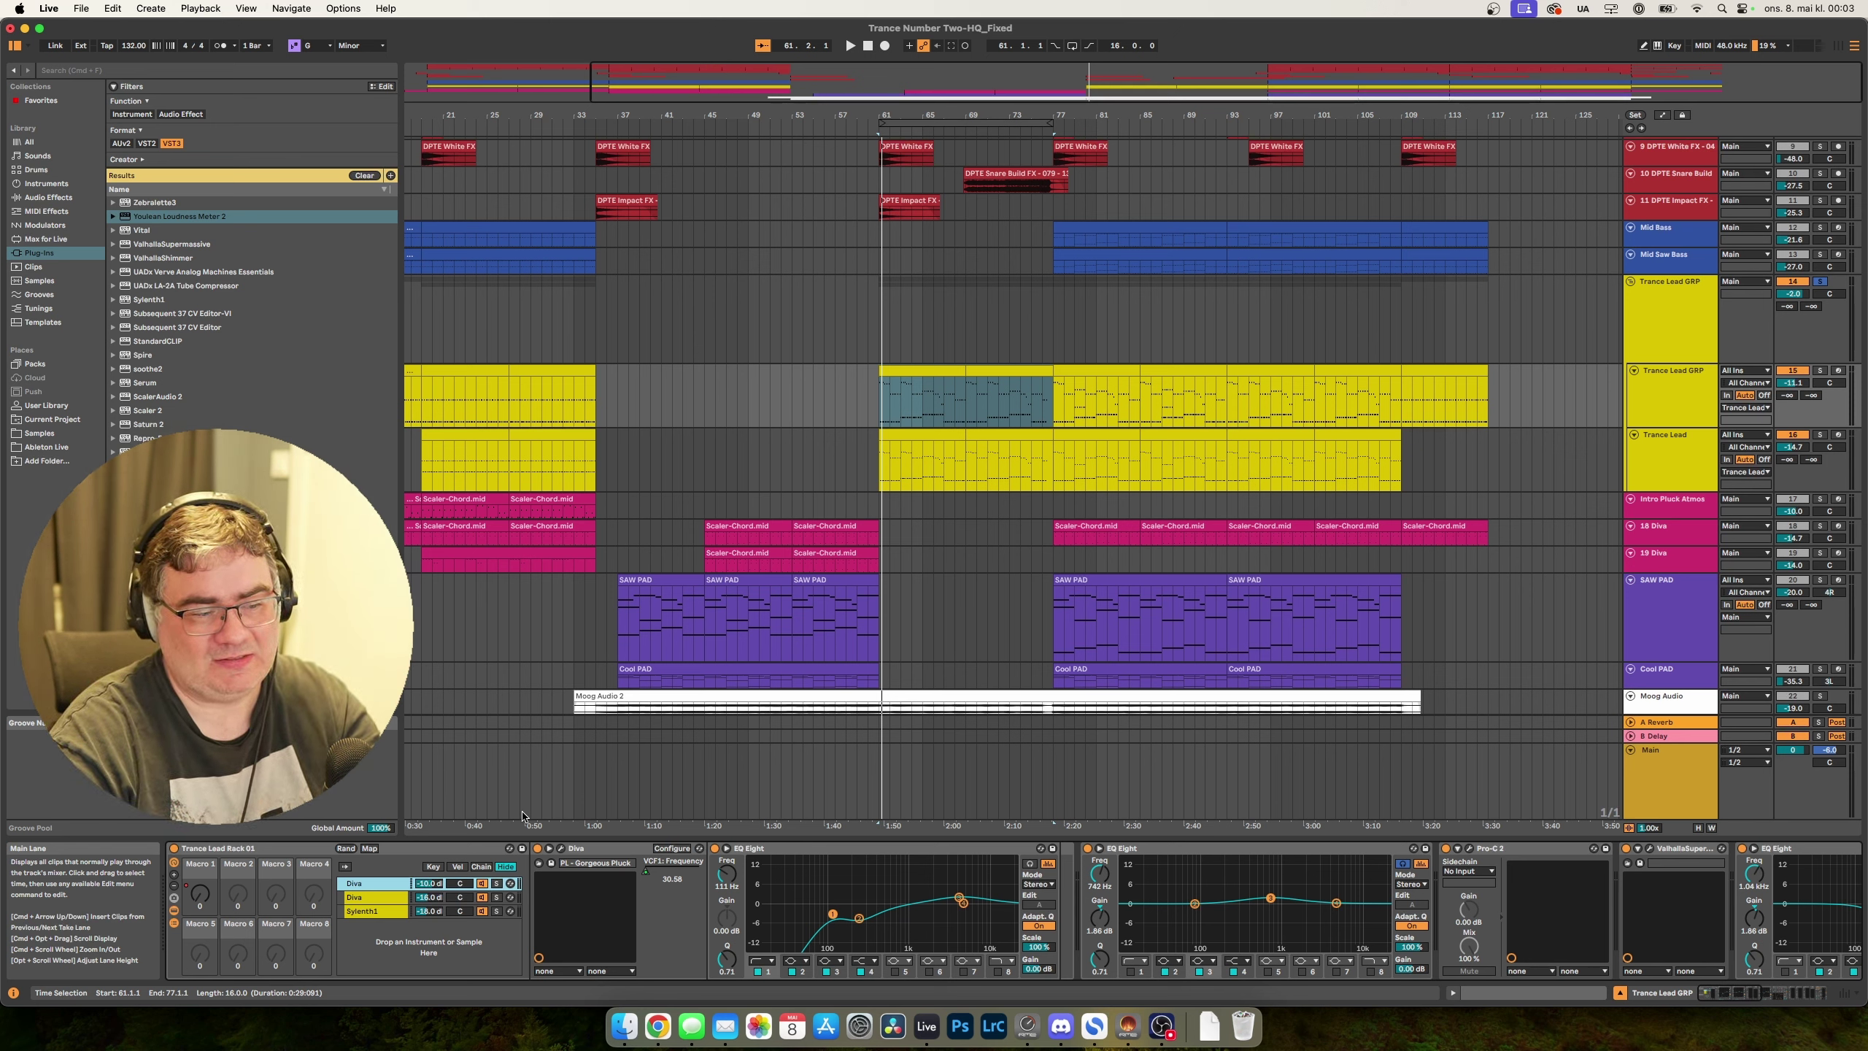
Solo the first Diva chain in Trance Lead Rack 01 and review each chain's synth and EQ Eight.
click(497, 883)
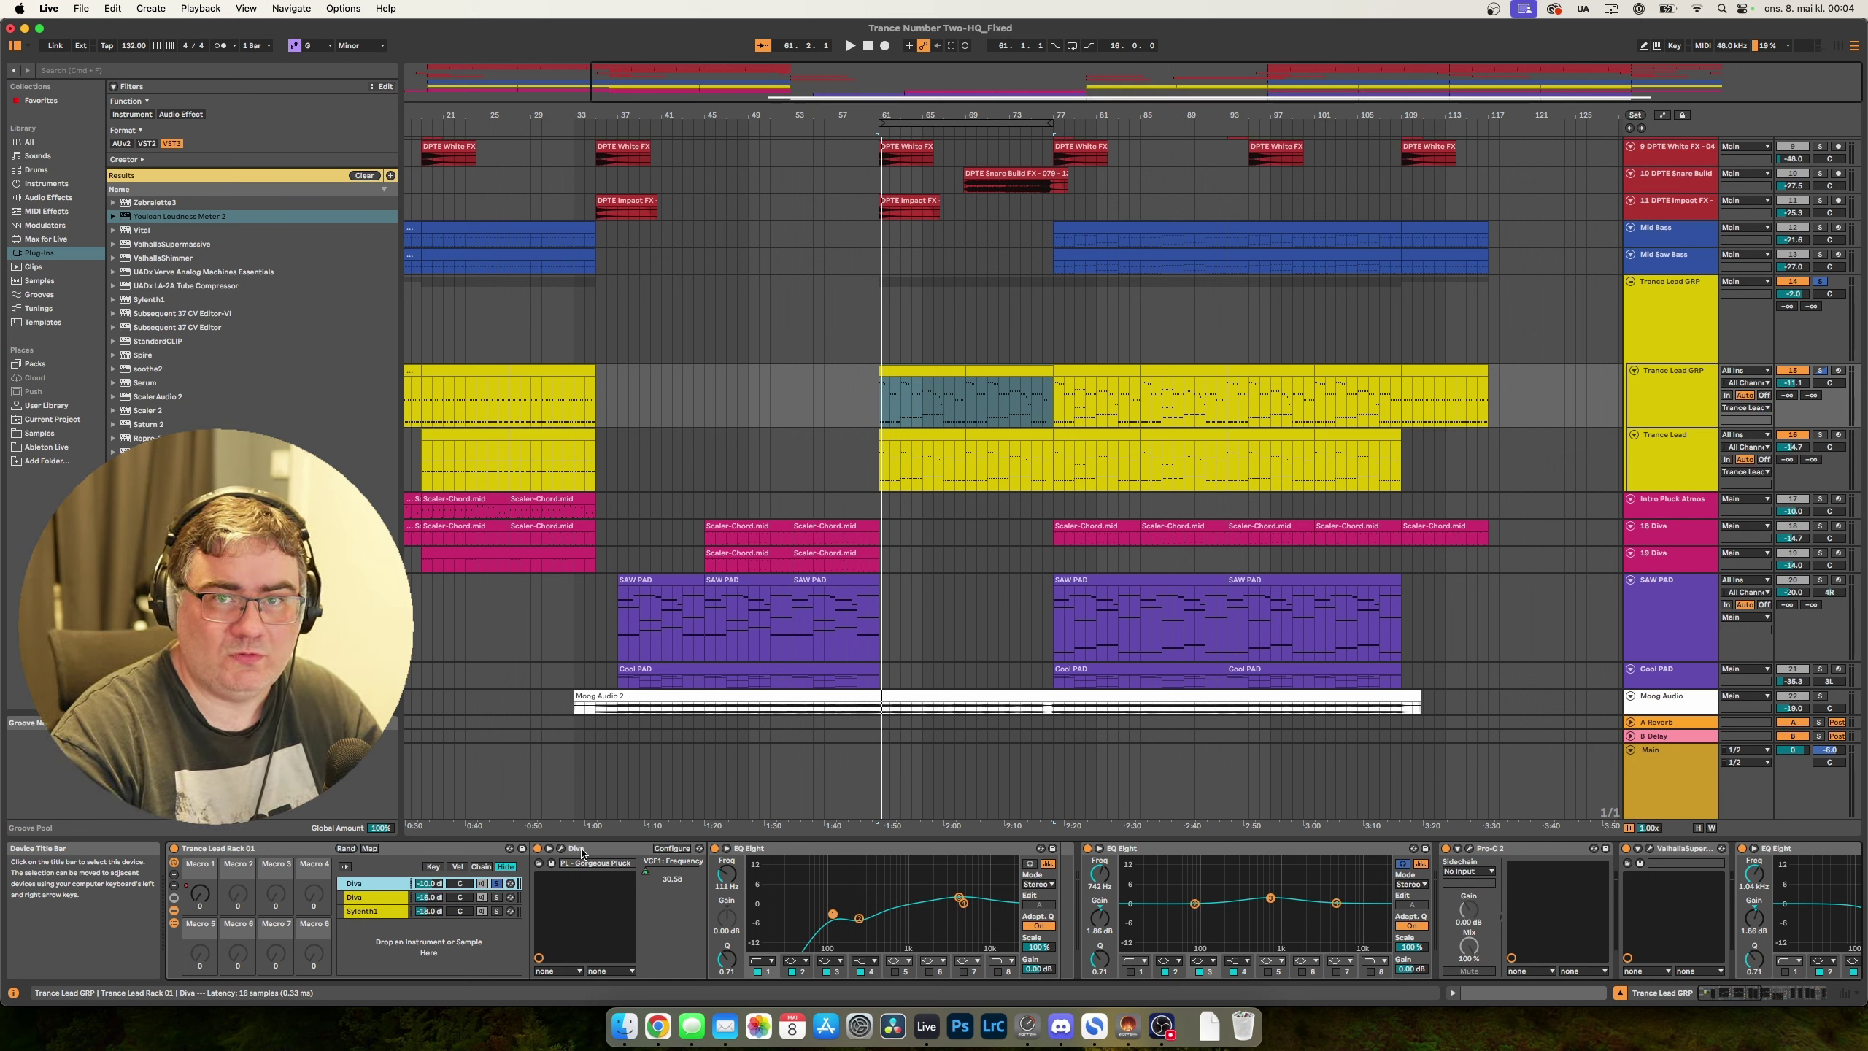
click(498, 885)
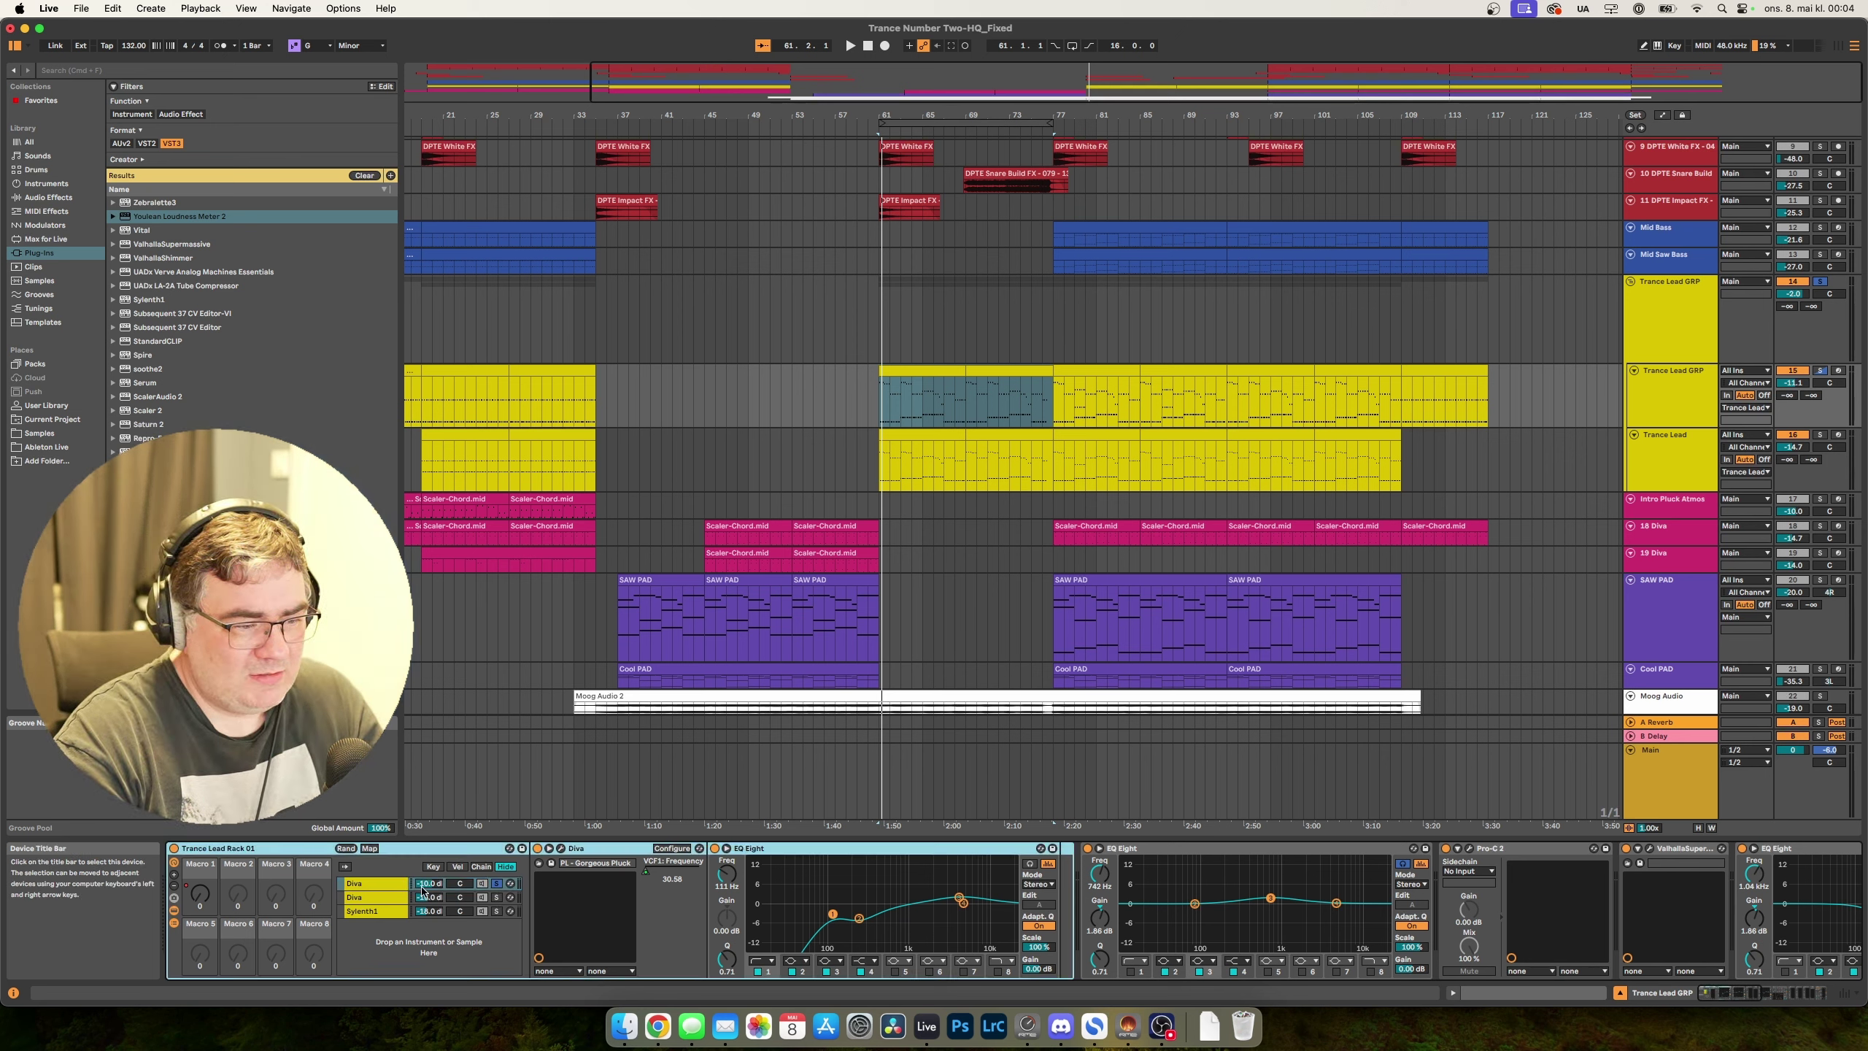
click(381, 899)
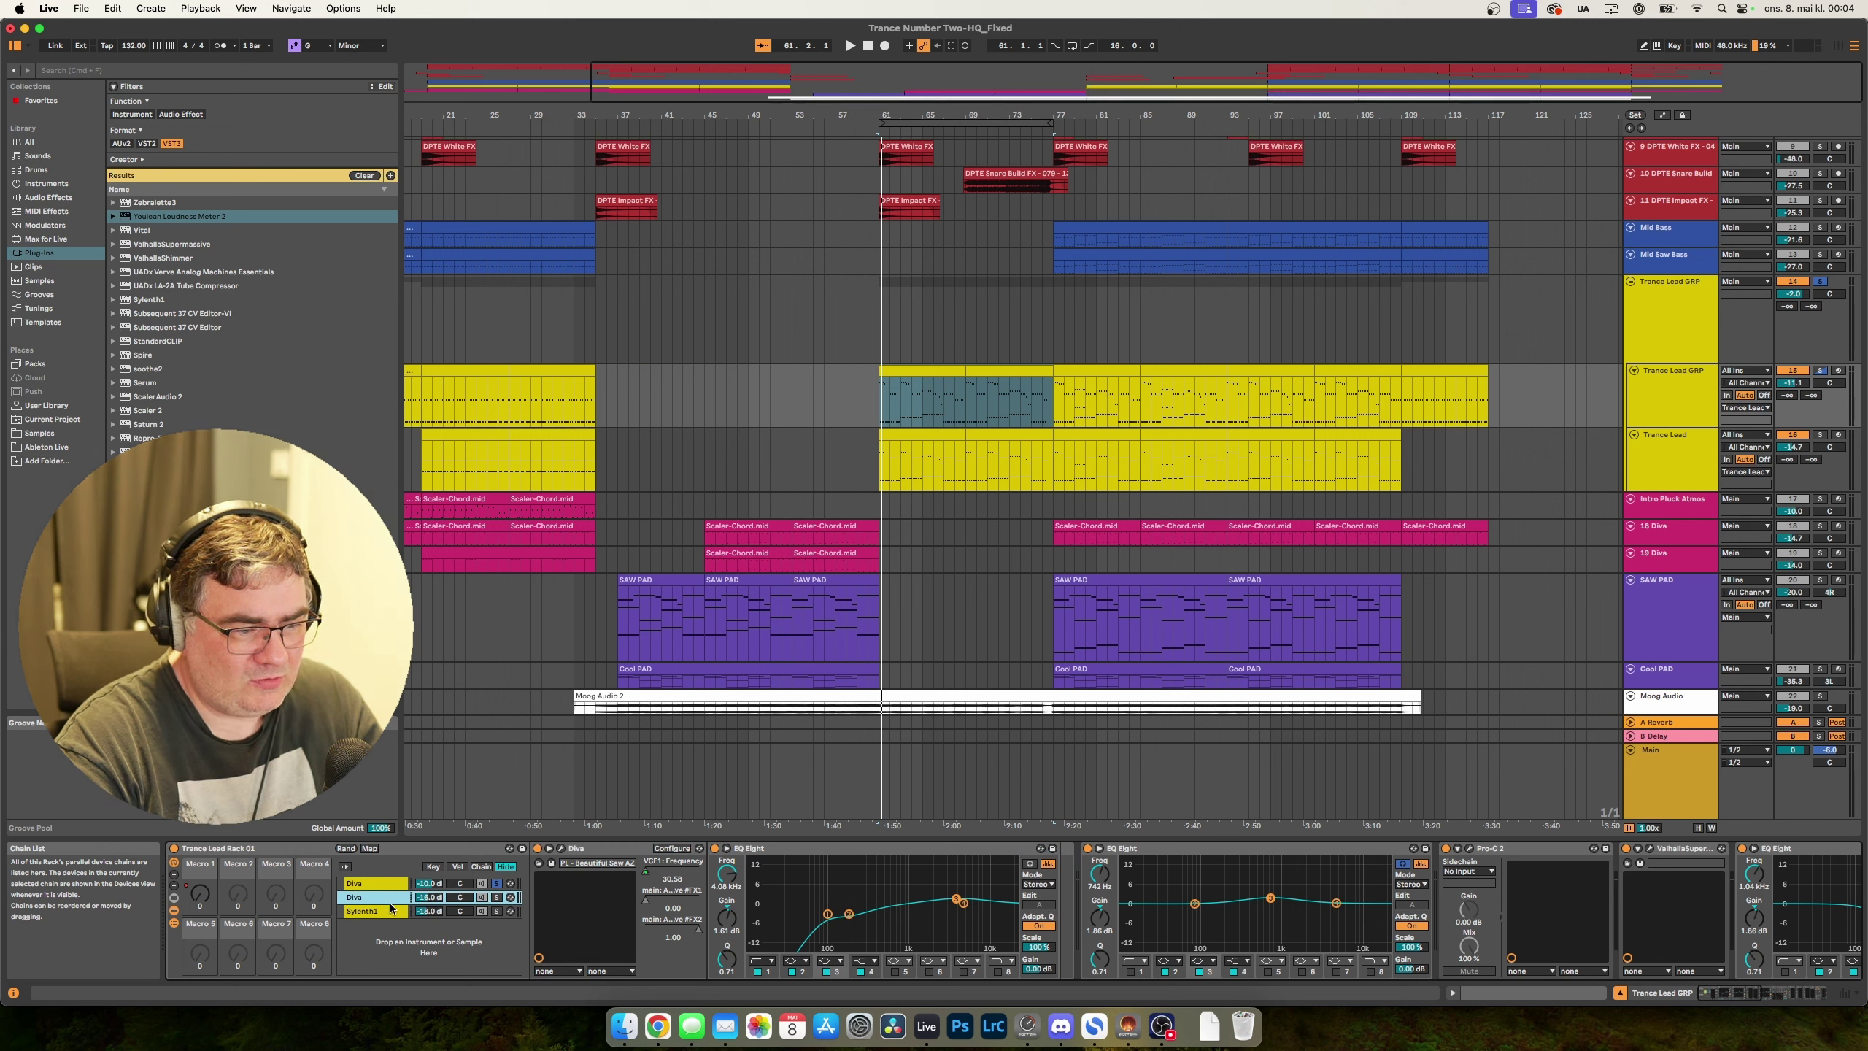
click(390, 912)
click(389, 886)
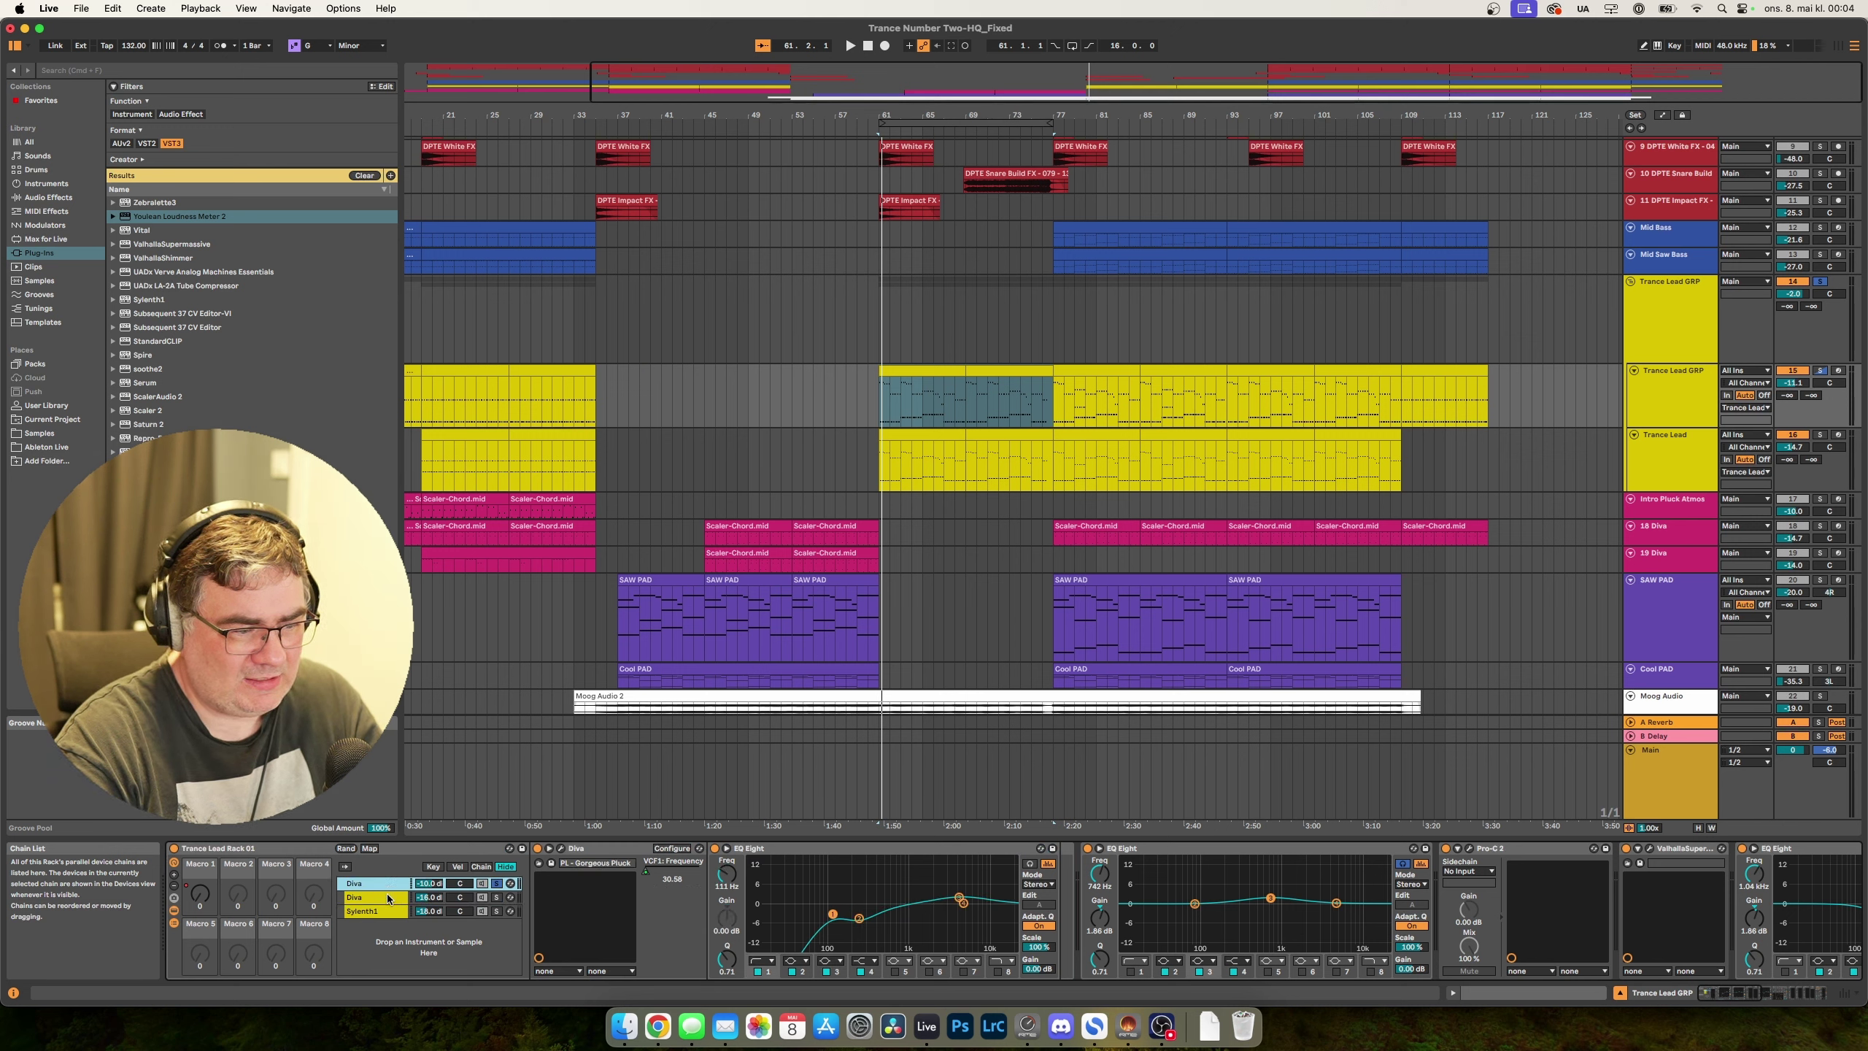
click(387, 898)
click(388, 912)
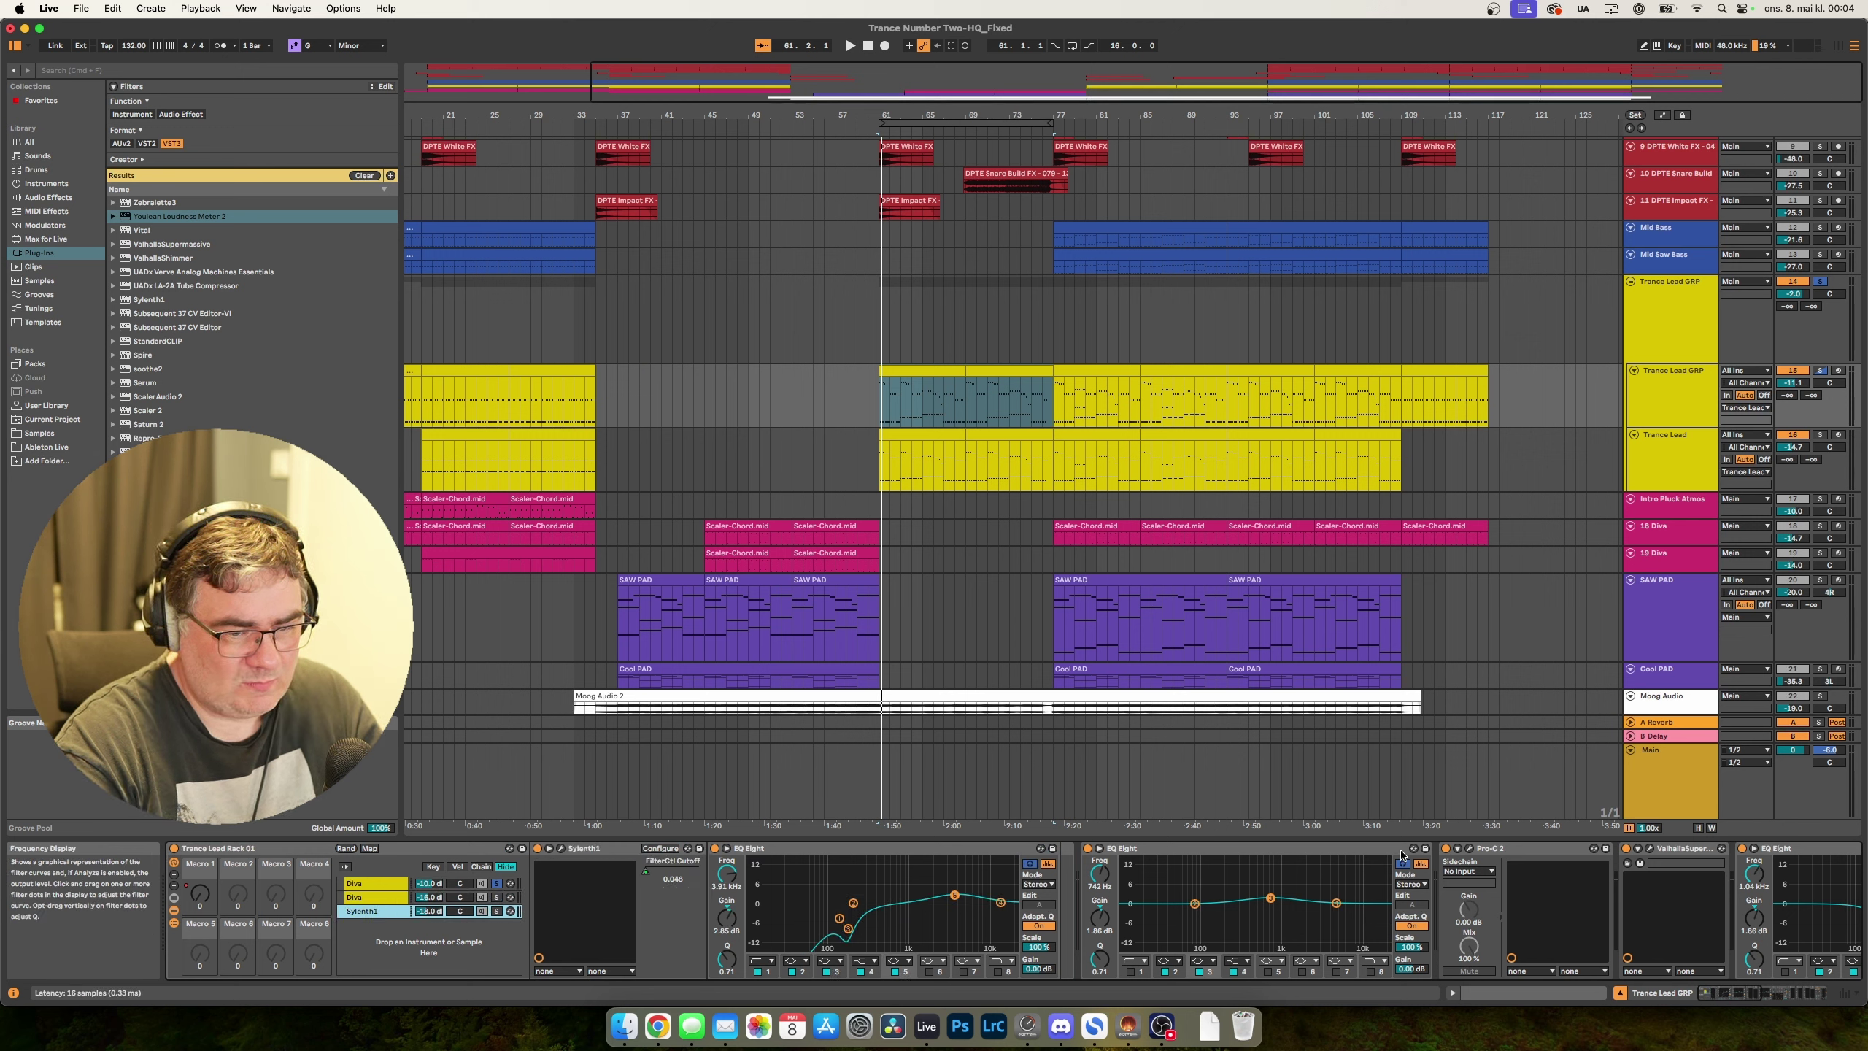
Play the soloed first Diva chain and bypass its EQ Eight to hear the difference.
scroll(368, 892, right, 1)
click(357, 884)
click(771, 852)
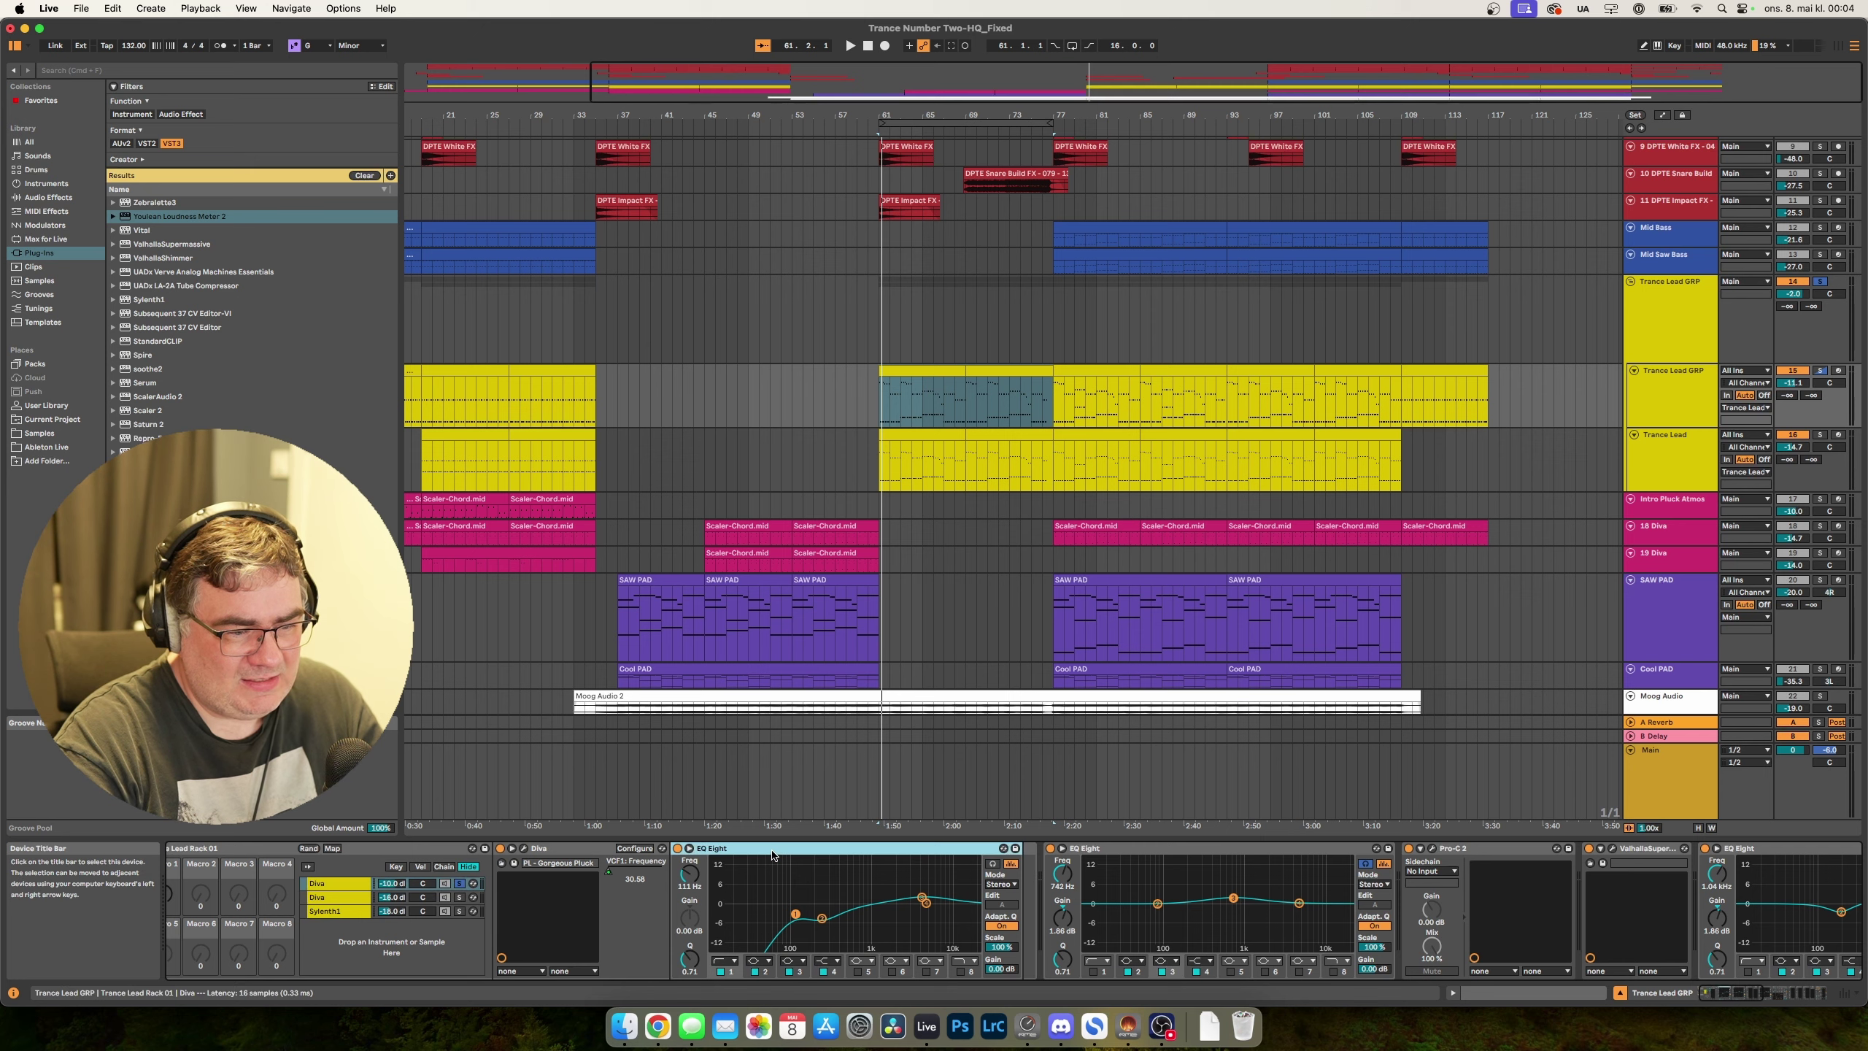
key(space)
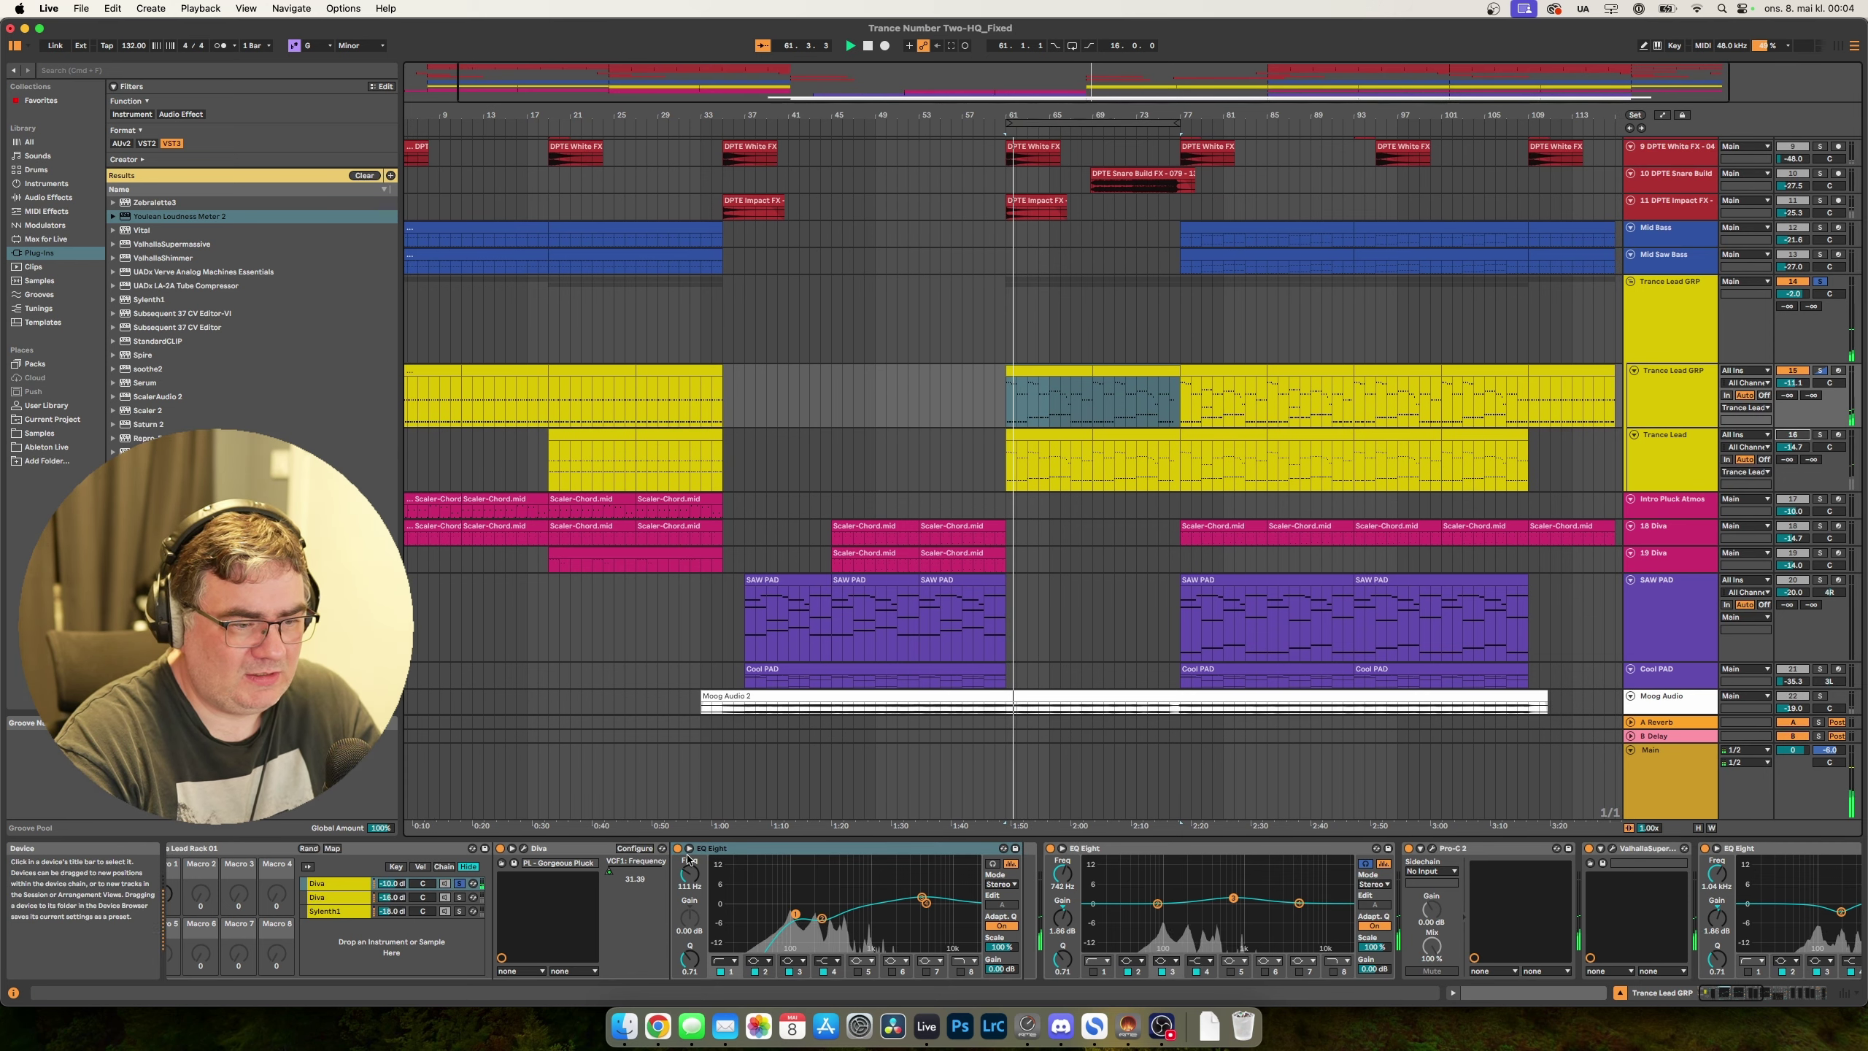
click(677, 848)
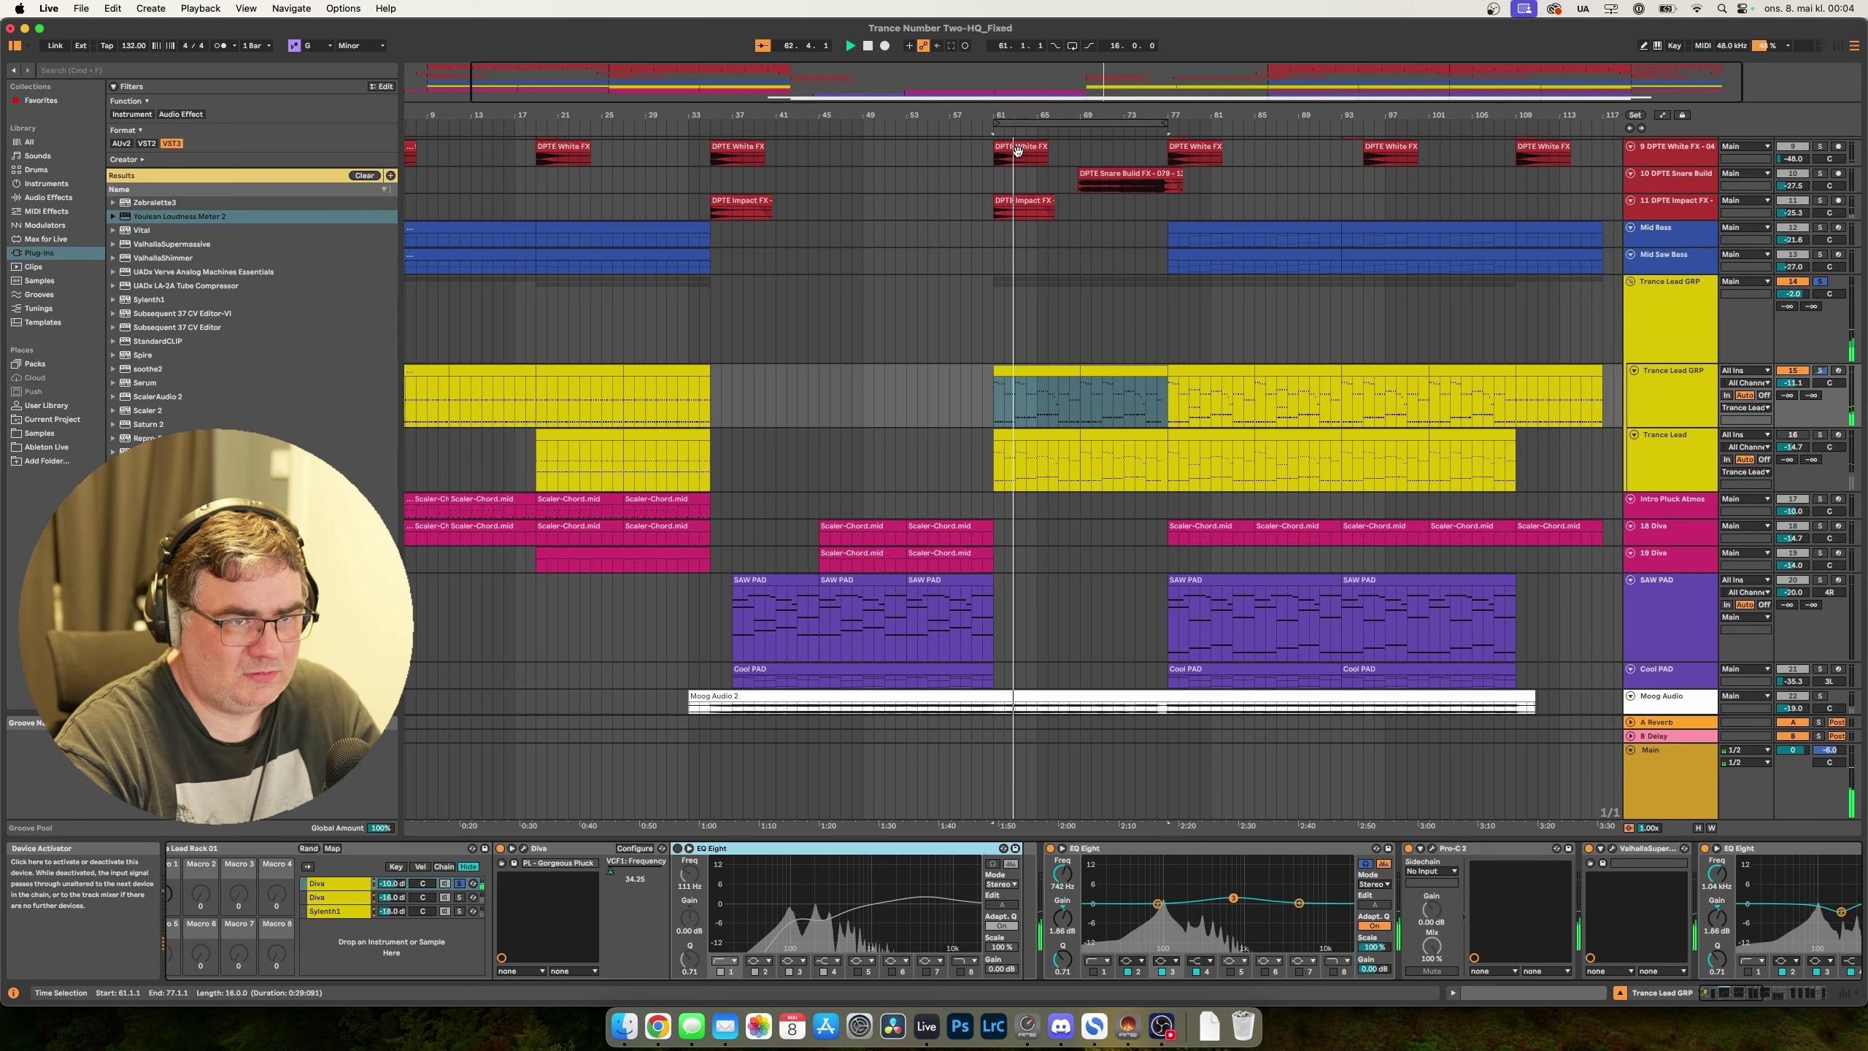
Select bars 77 to 86 on the lead track and compare the first Diva chain with its EQ Eight bypassed and re-enabled.
drag(997, 123, 1204, 150)
key(space)
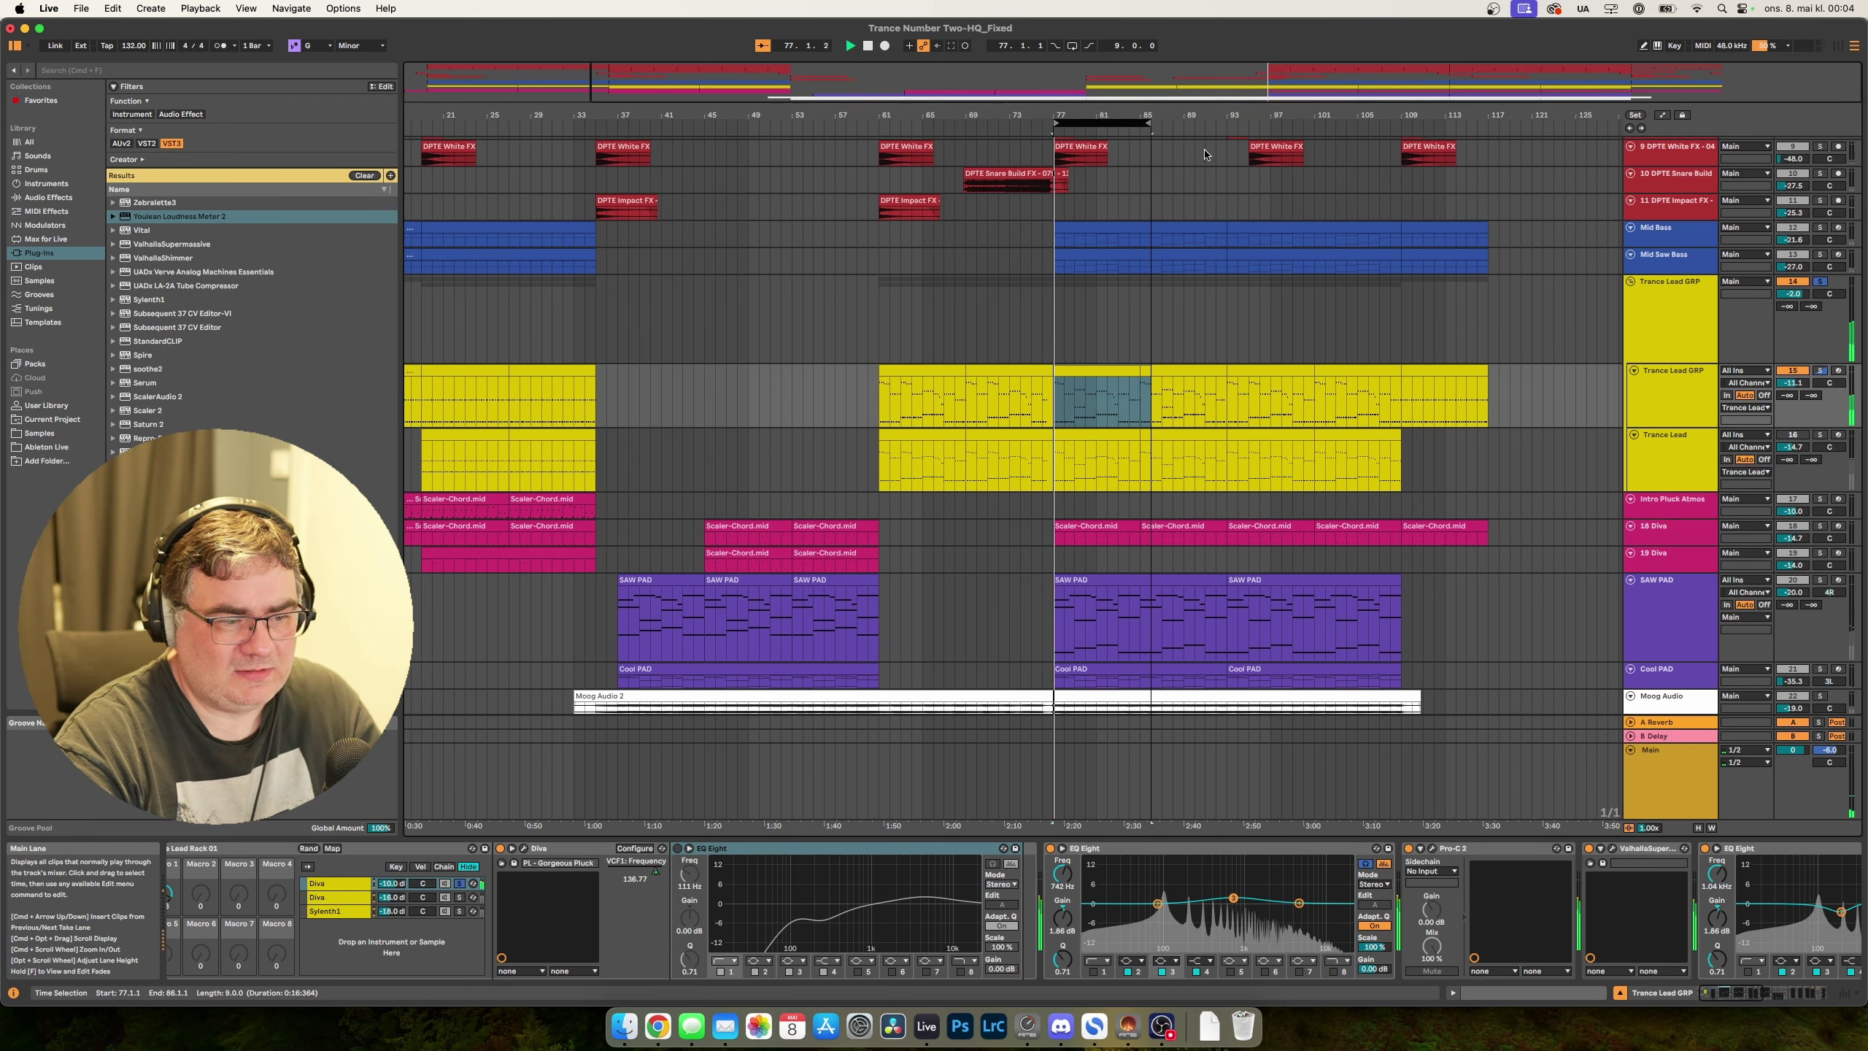
key(space)
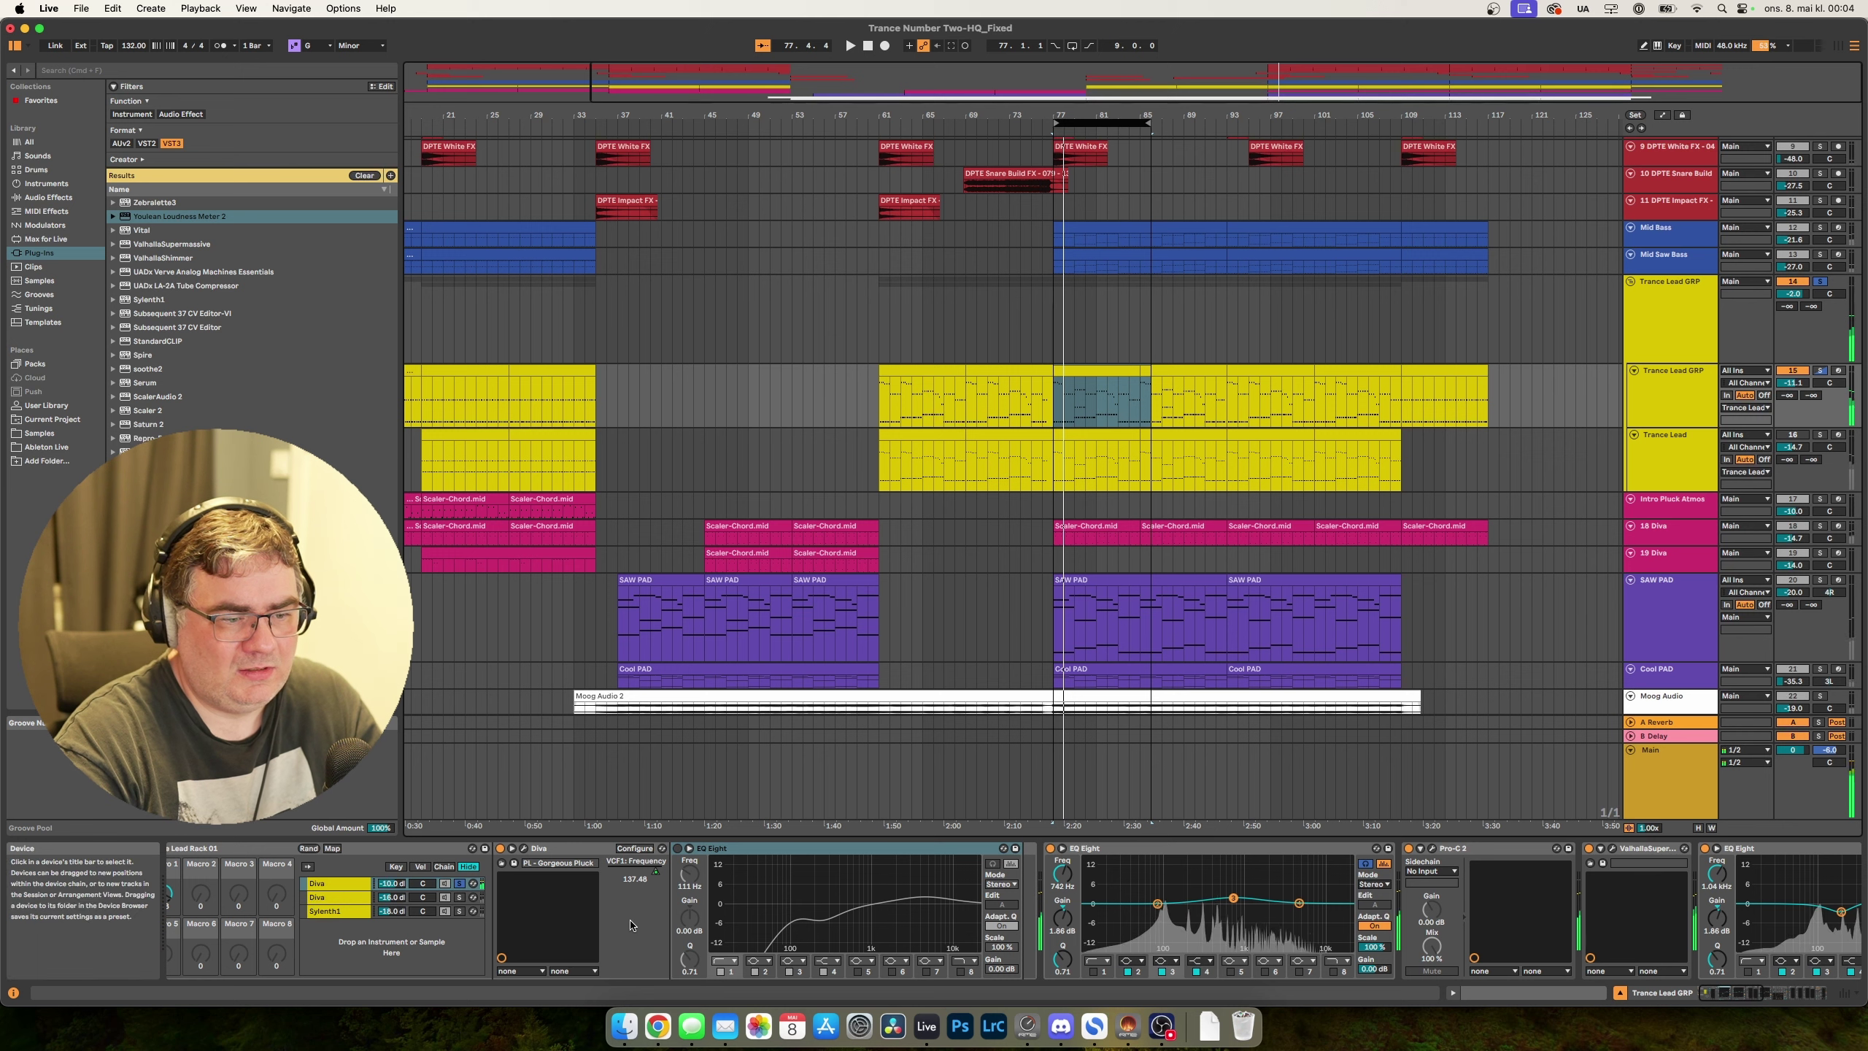
click(679, 852)
key(space)
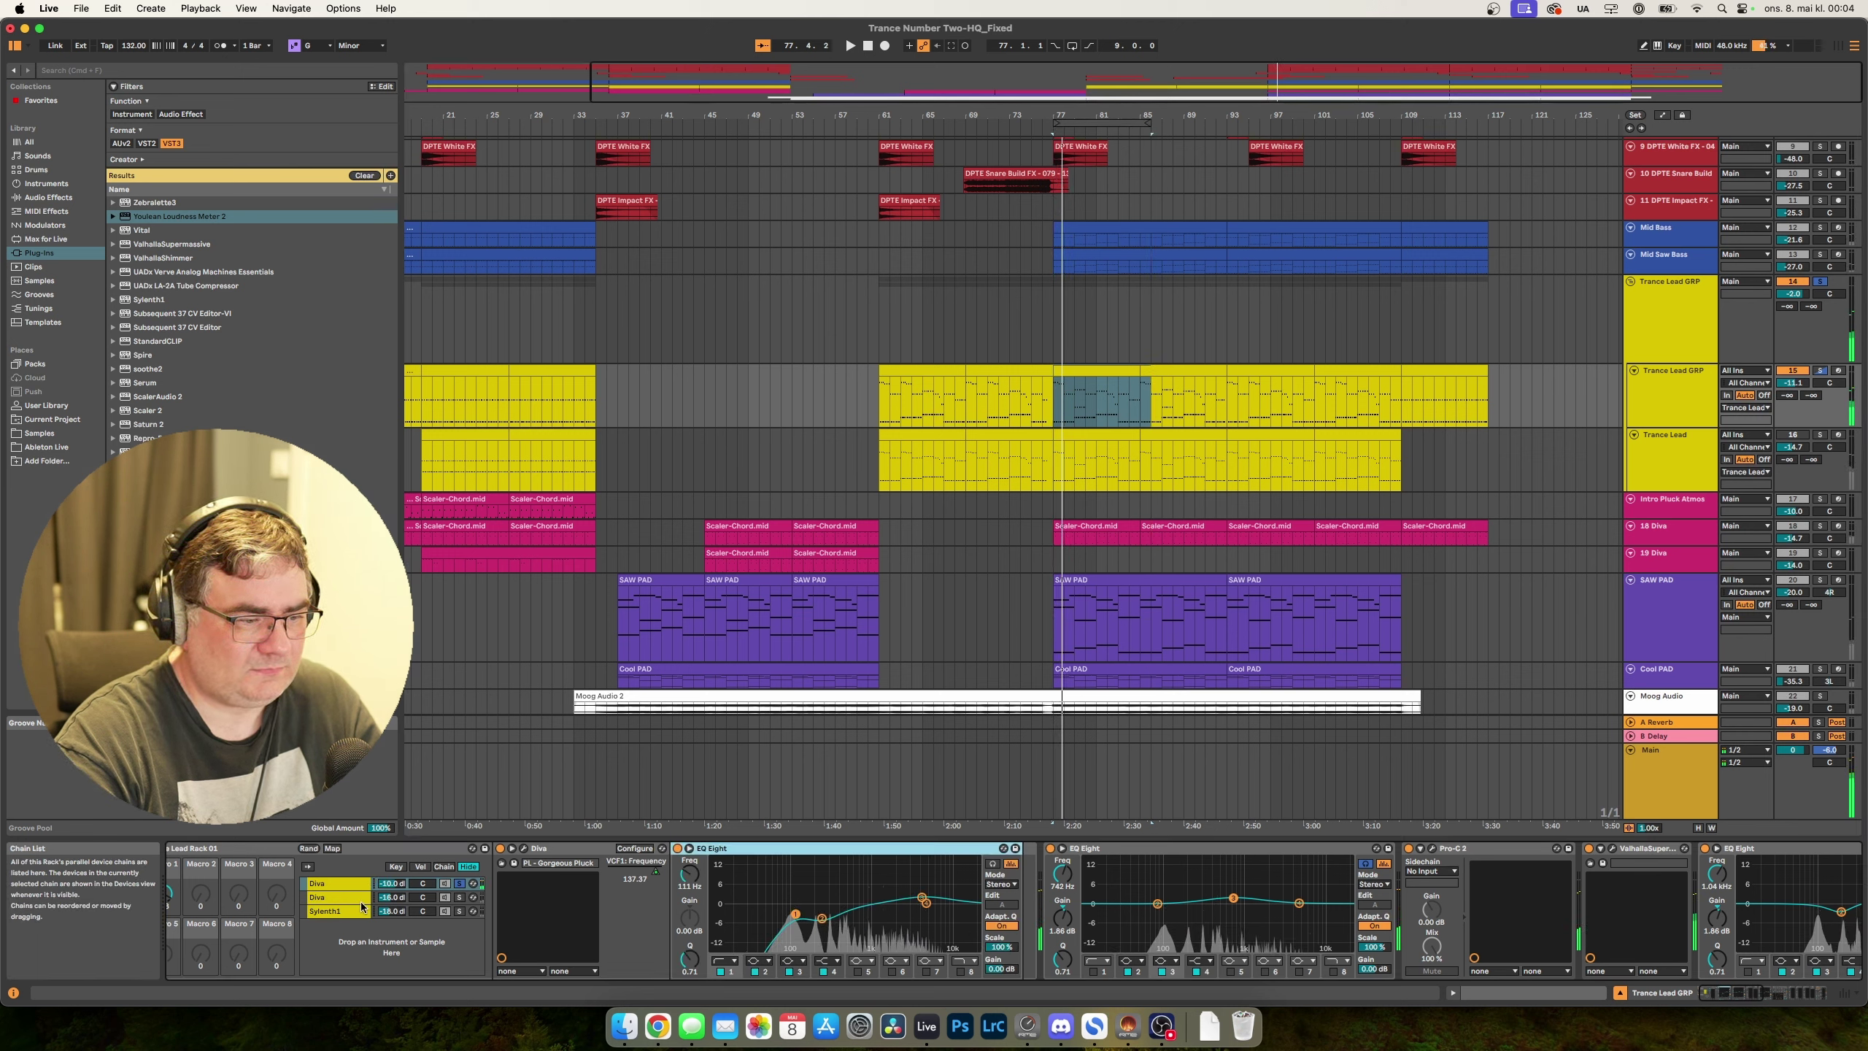
Solo the second Diva chain and audition it with its EQ Eight bypassed and re-enabled.
click(338, 897)
click(459, 897)
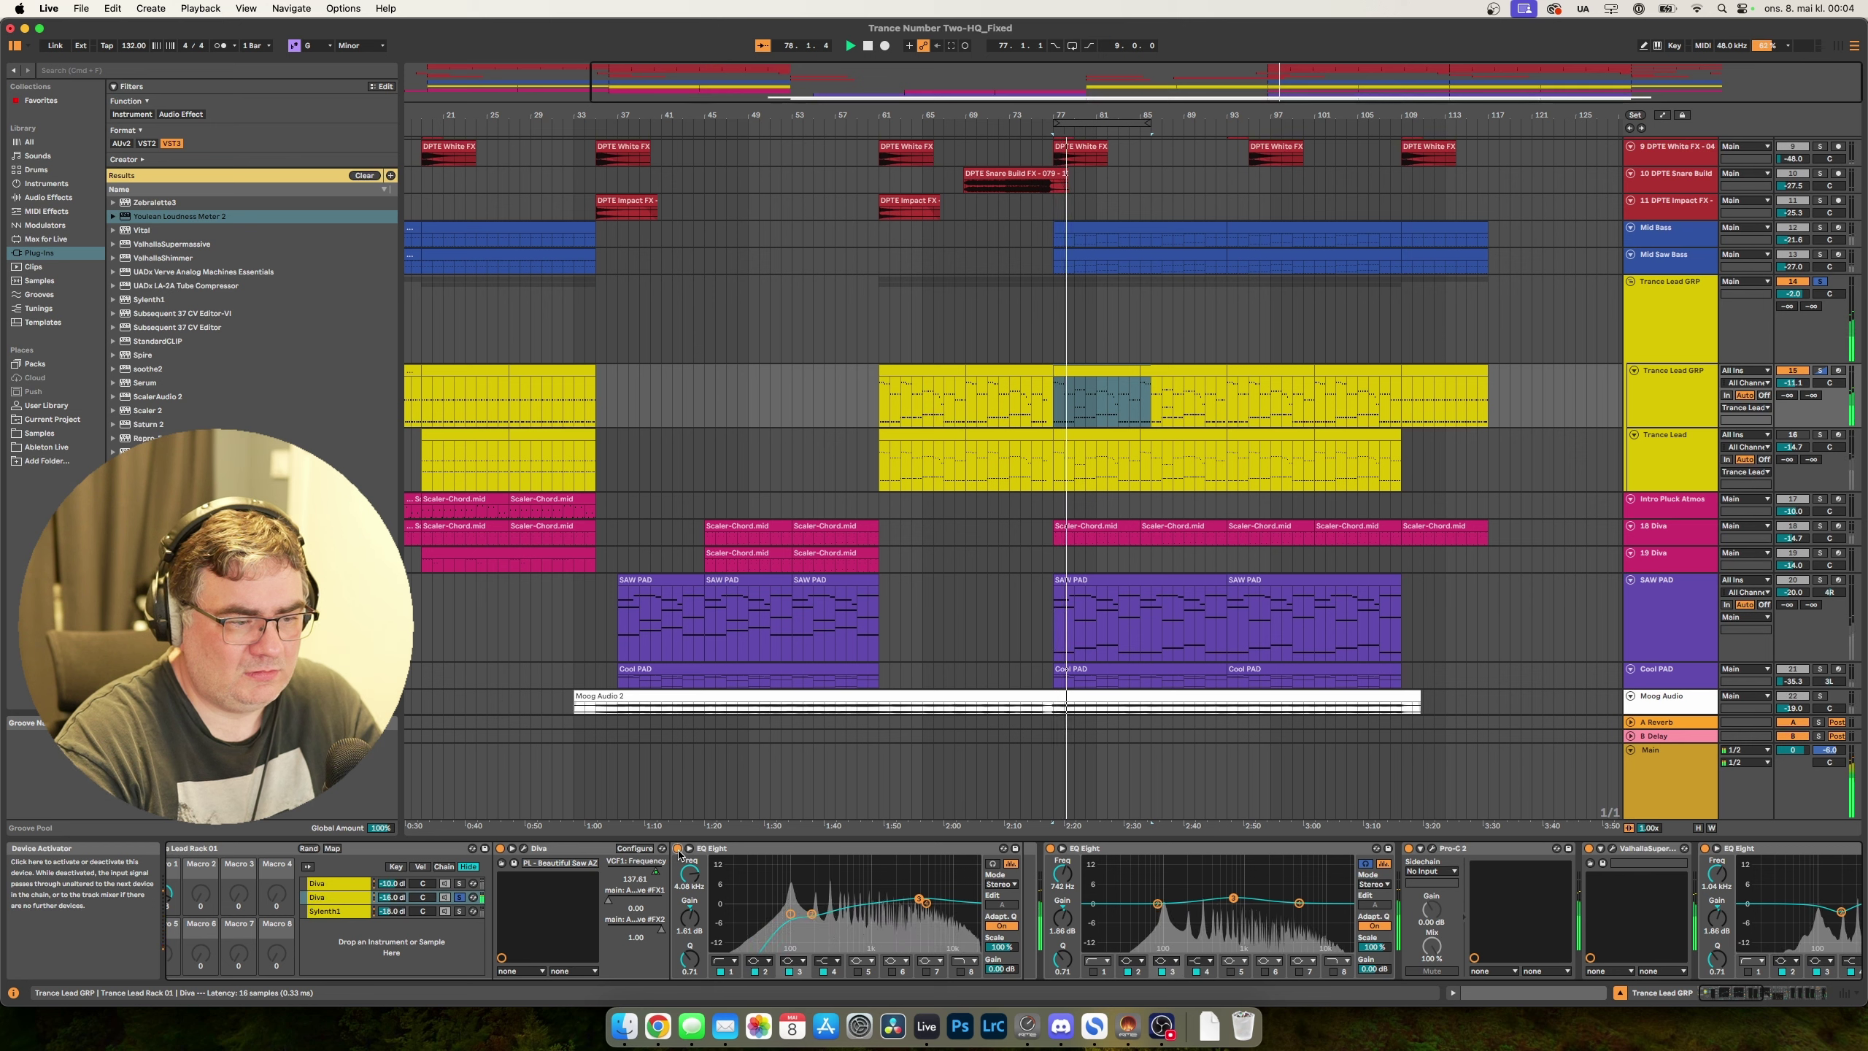
click(677, 848)
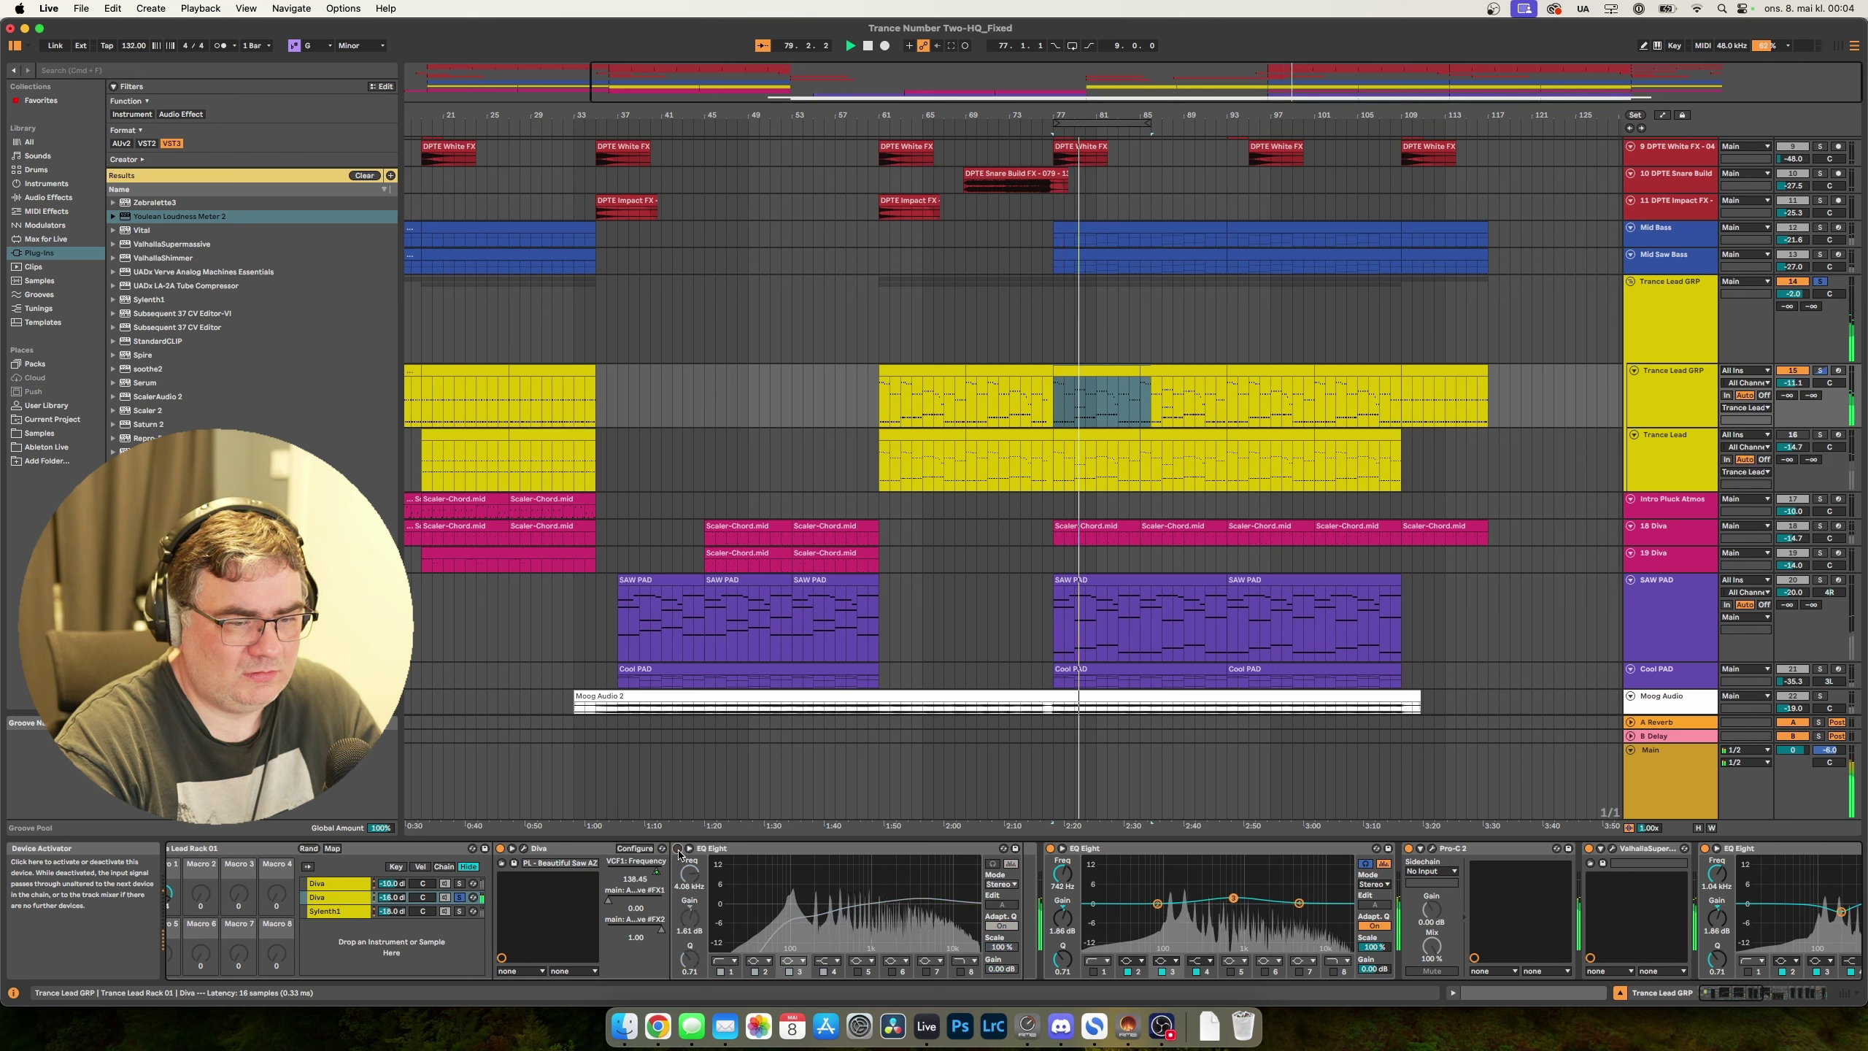
click(677, 850)
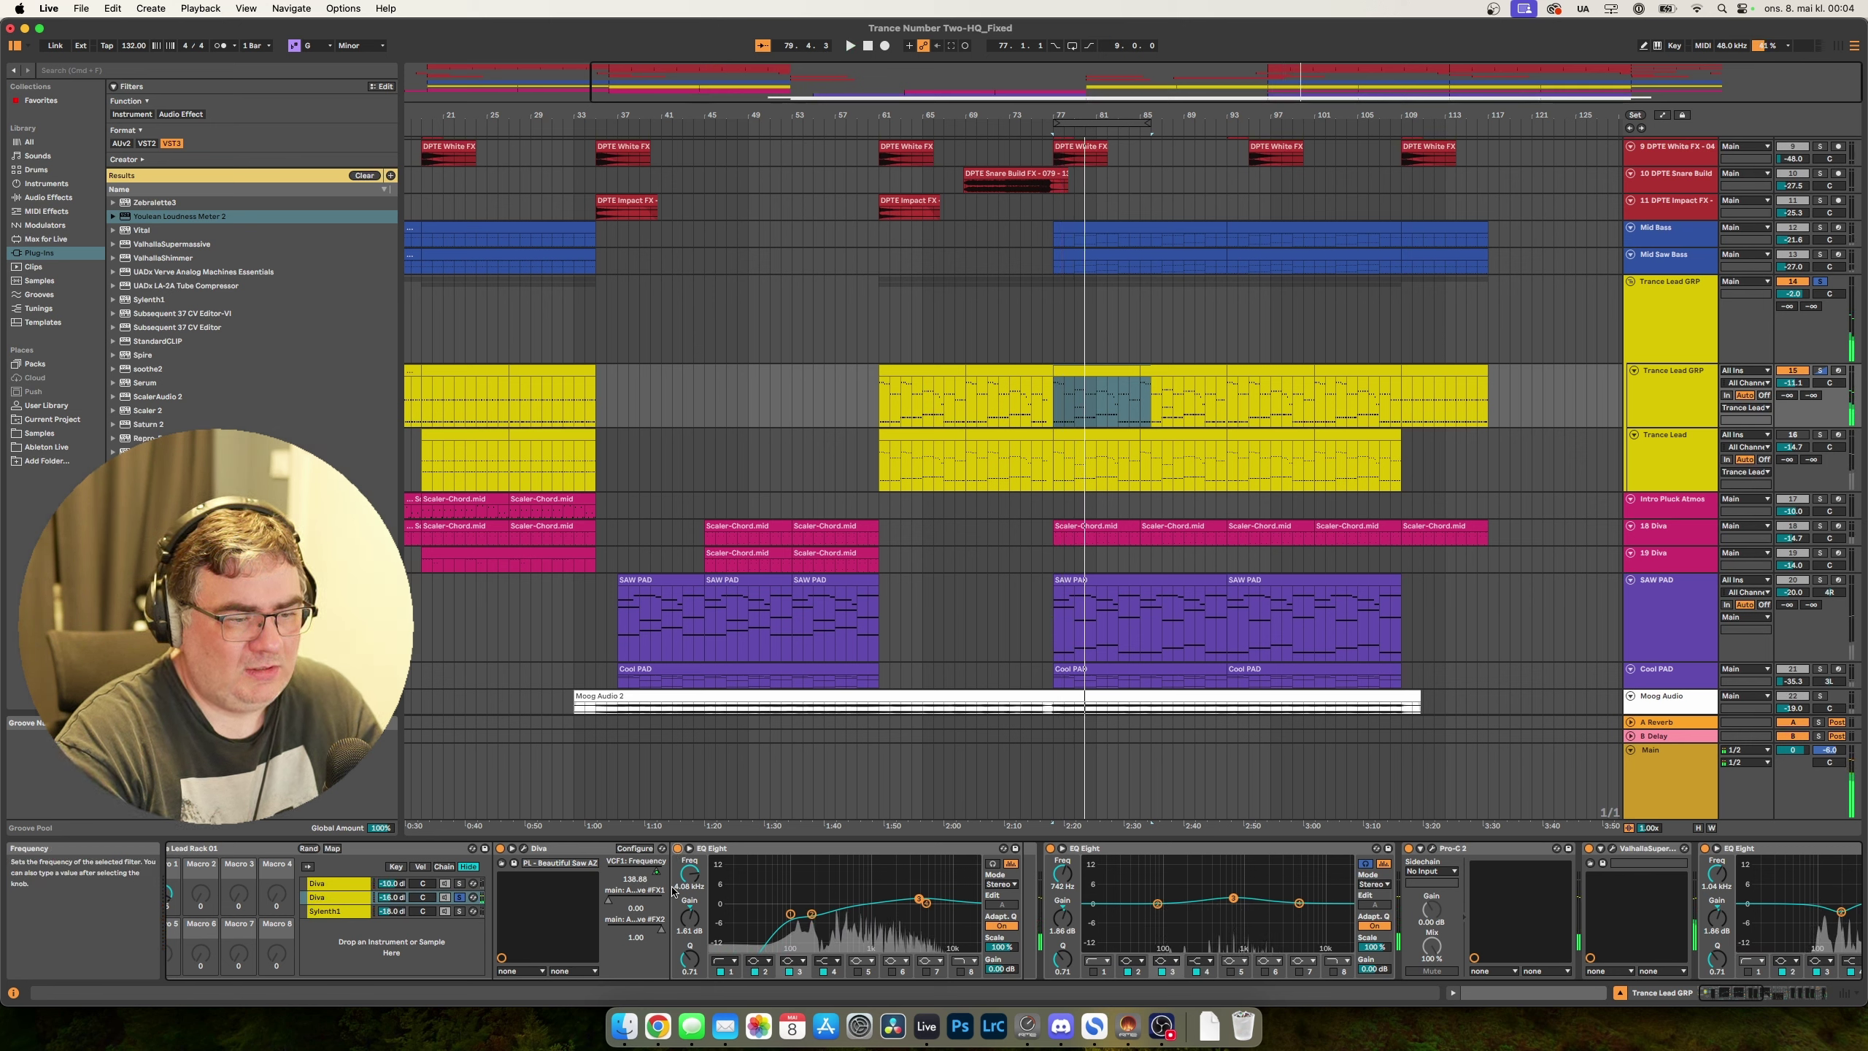
Audition the lead track with the EQ Eight that follows the instrument rack bypassed.
click(1763, 995)
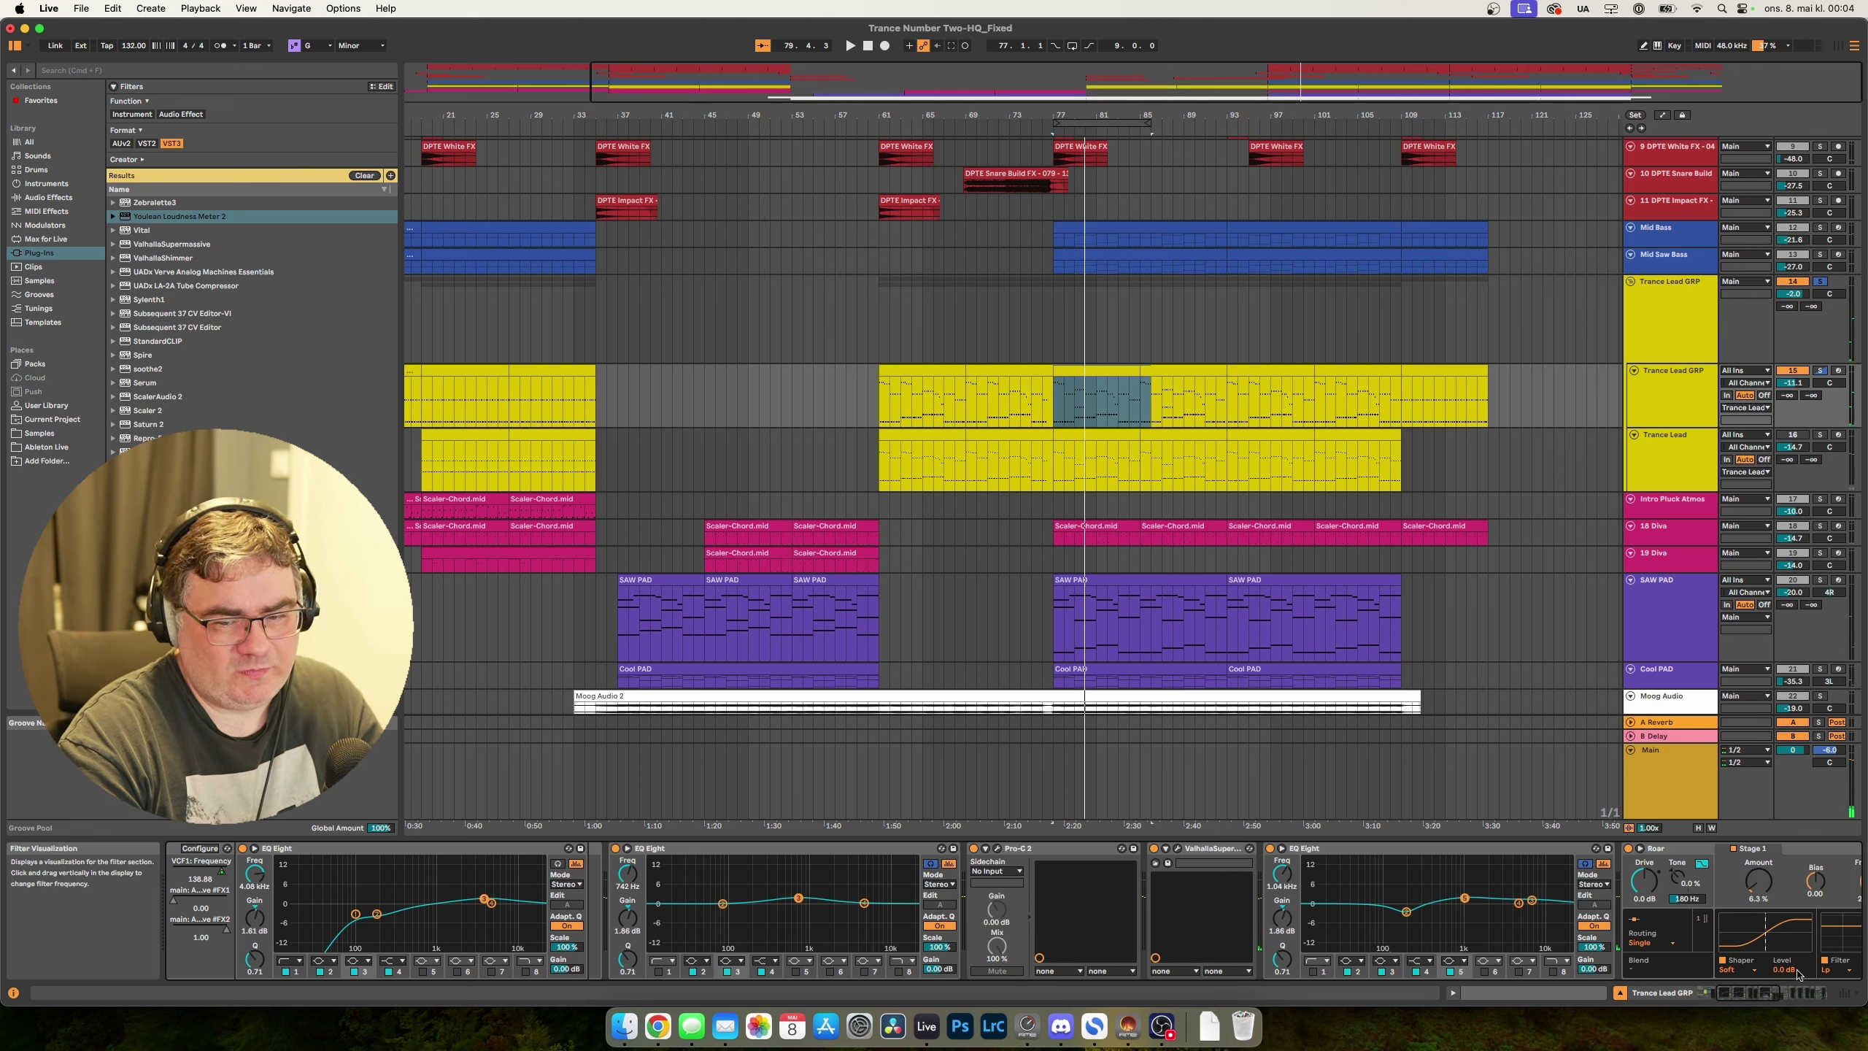
mouse_move(1753, 999)
mouse_down()
mouse_move(1800, 1005)
mouse_move(1729, 1014)
mouse_up()
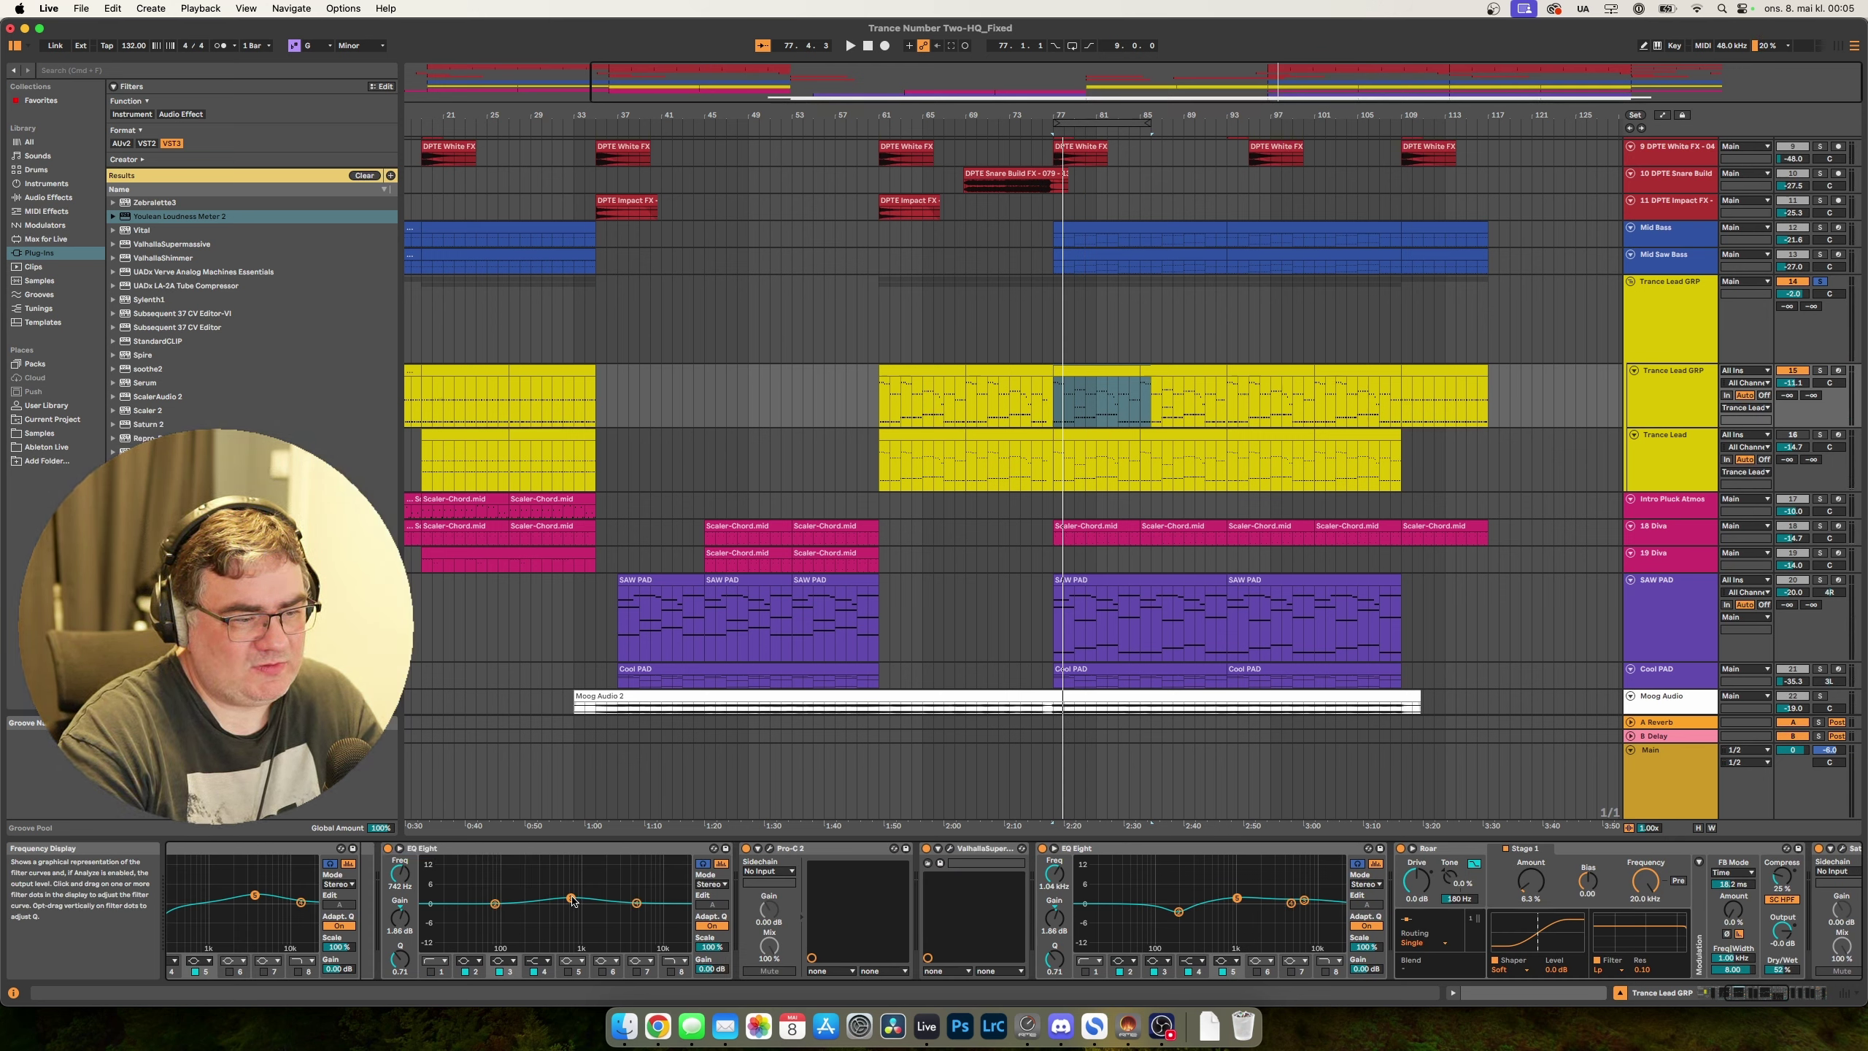
key(space)
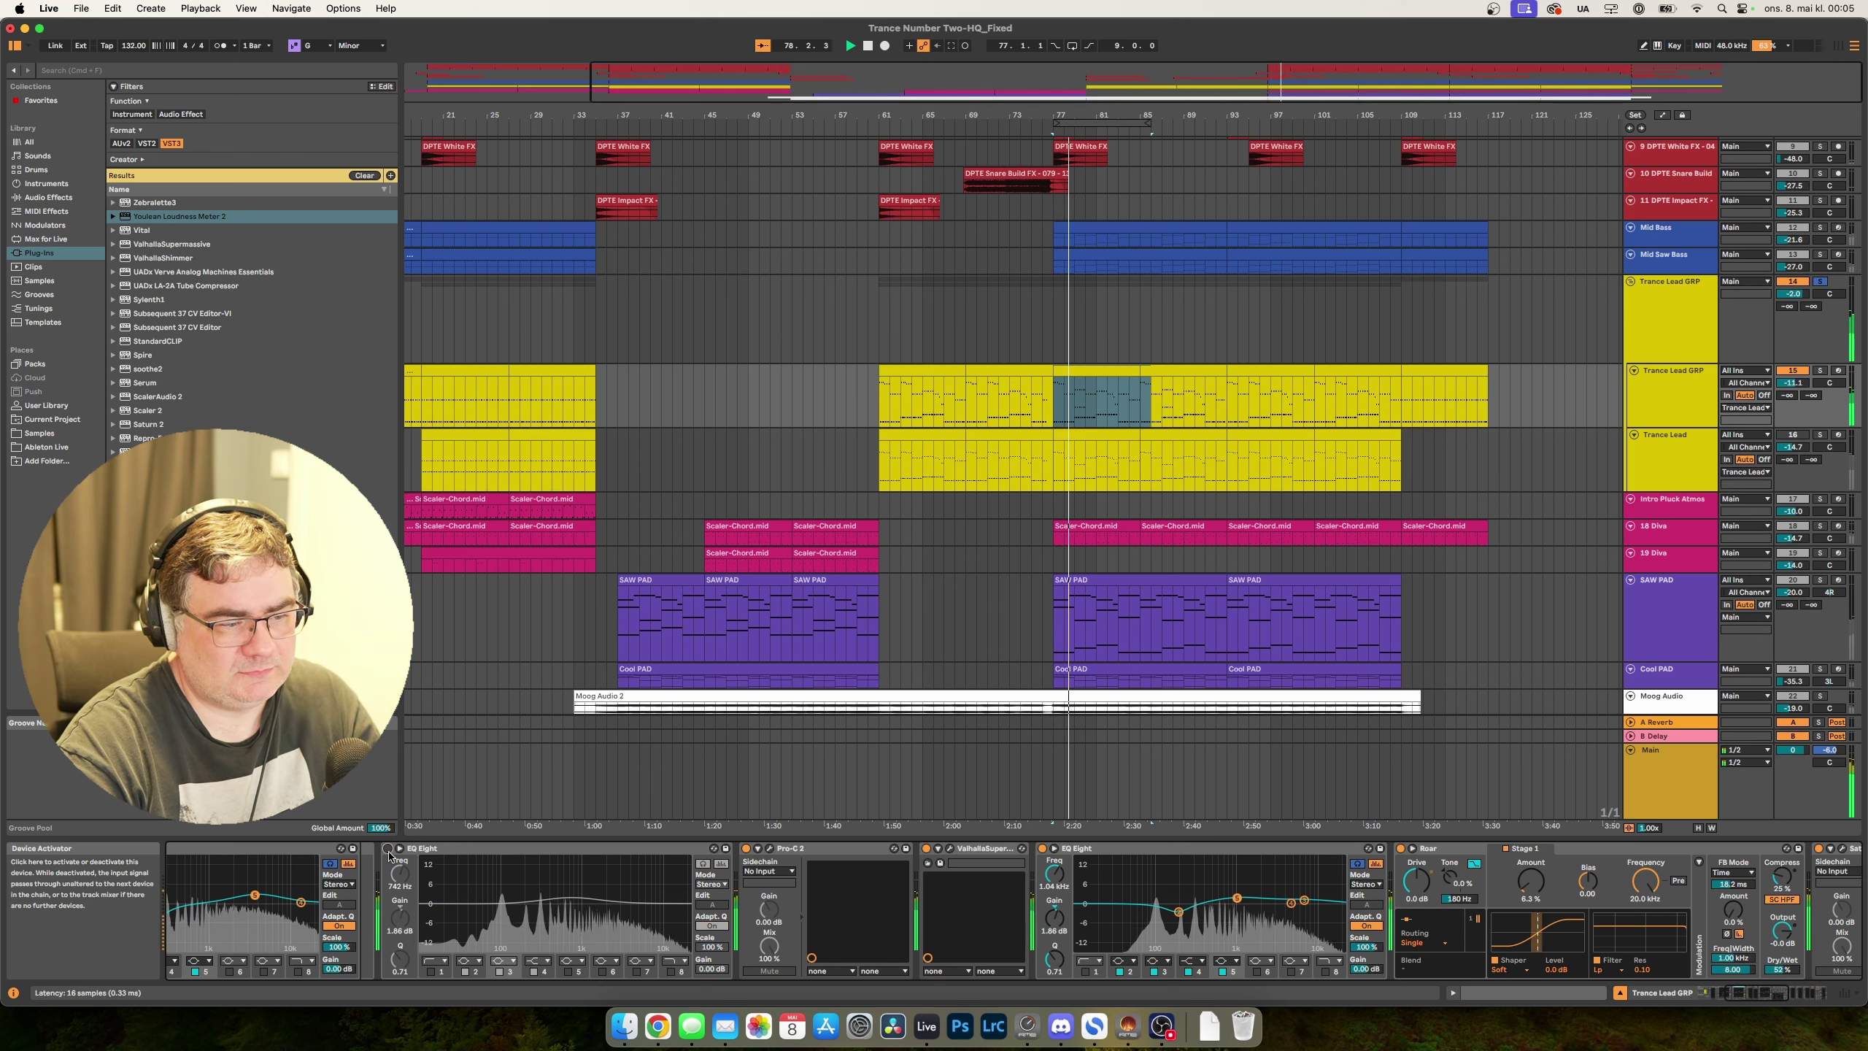
Examine the lead track's Pro-C 2 compressor window during playback, and close it.
click(770, 849)
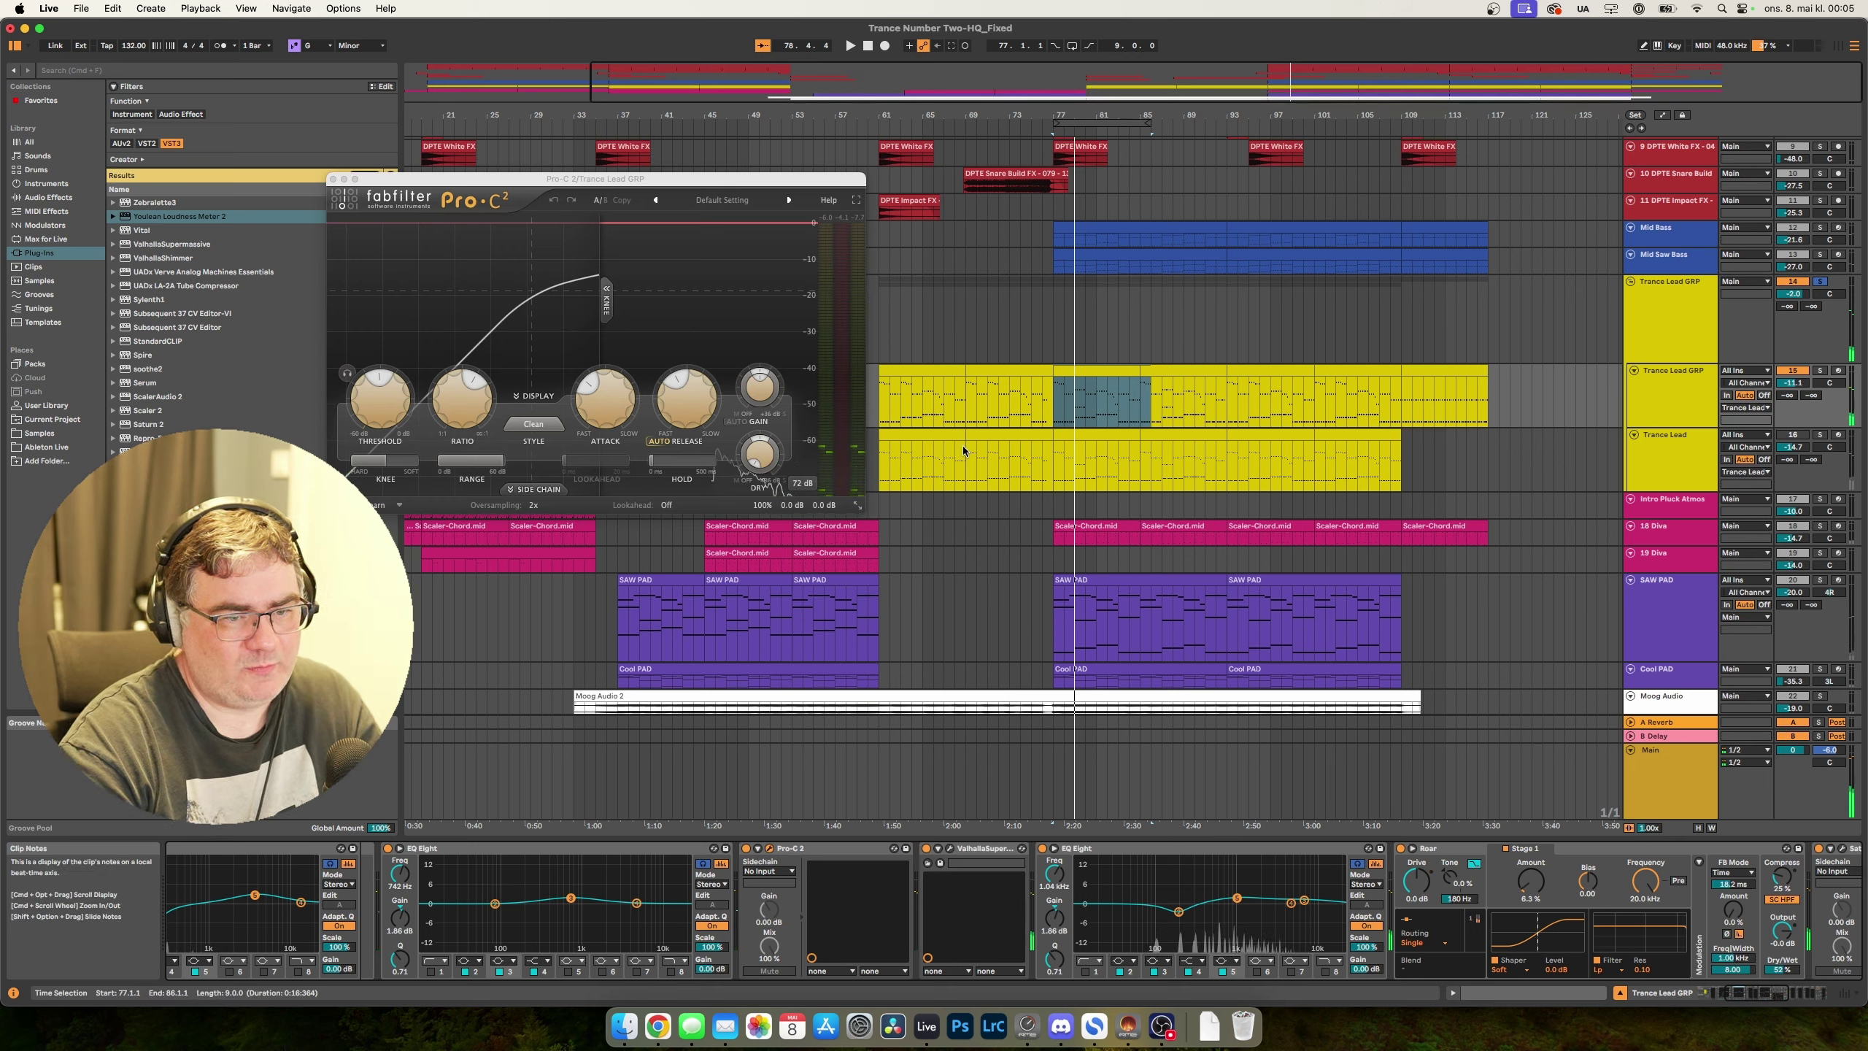
key(space)
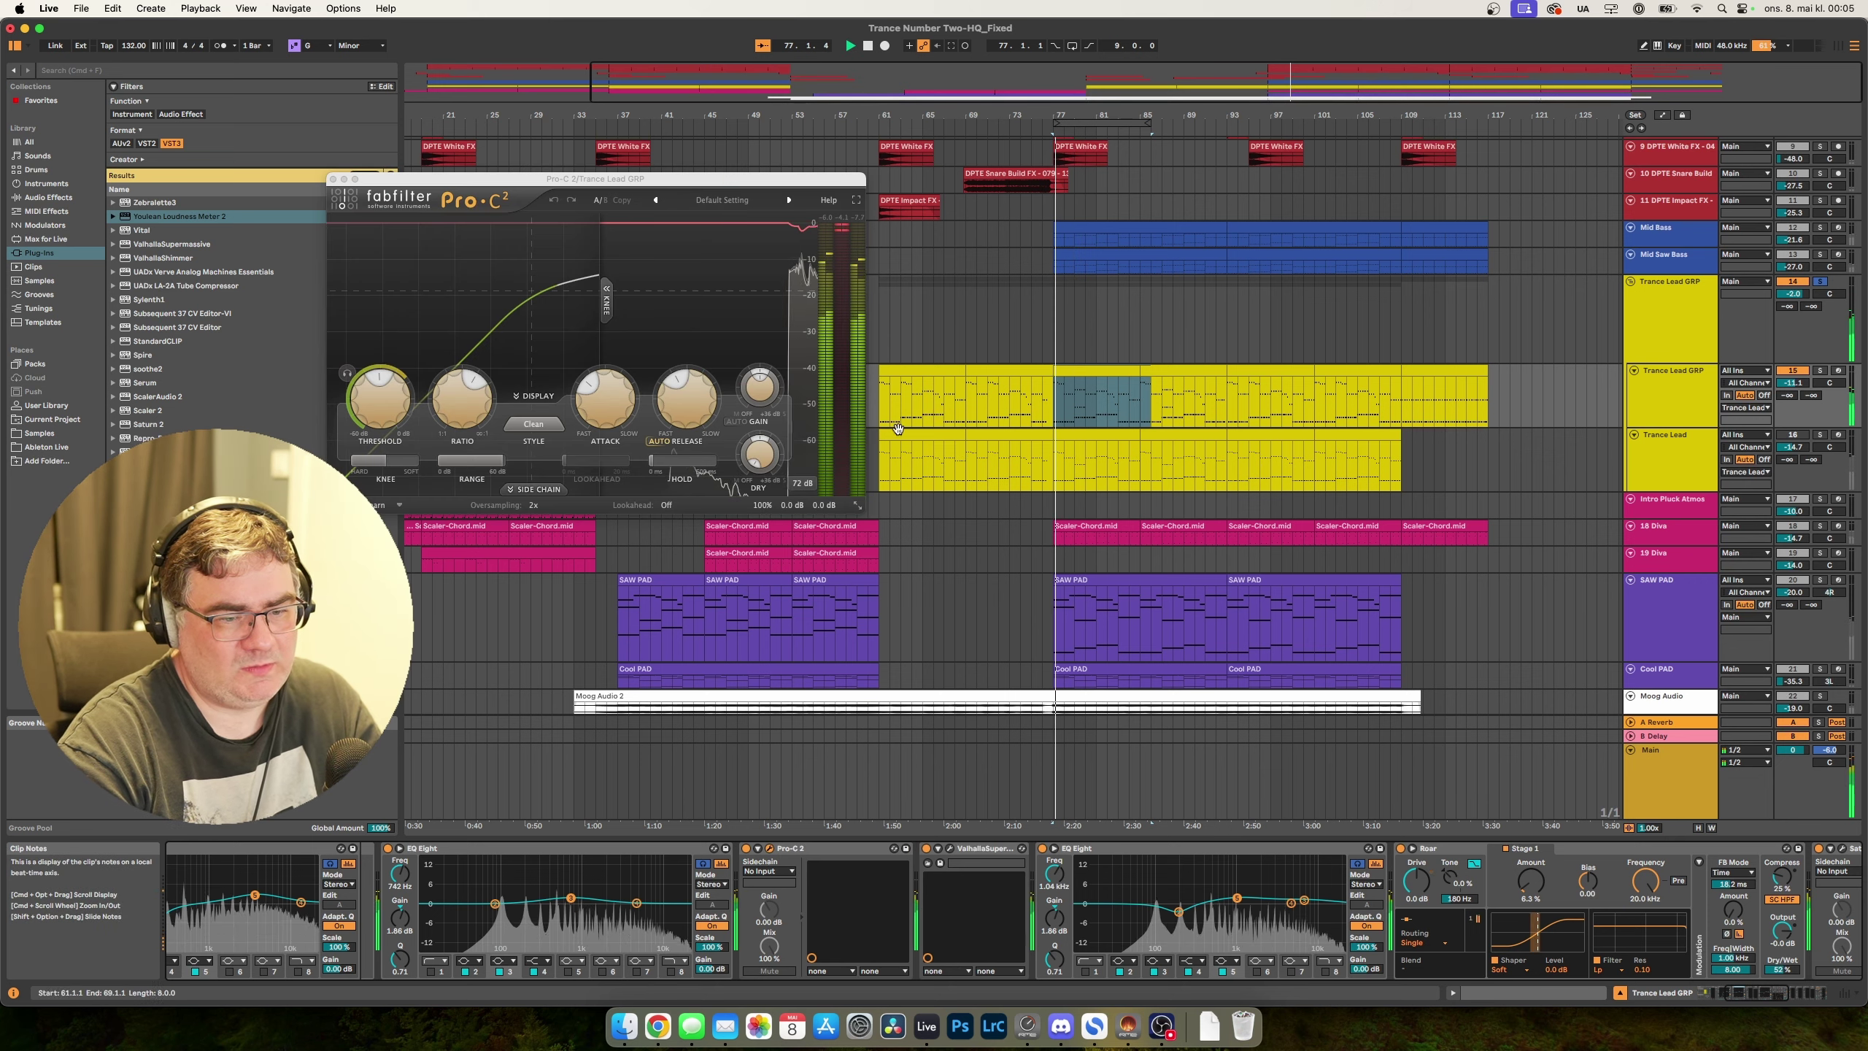
click(333, 179)
View the lead's ValhallaSupermassive settings and compare the sound with the reverb bypassed and active.
click(950, 850)
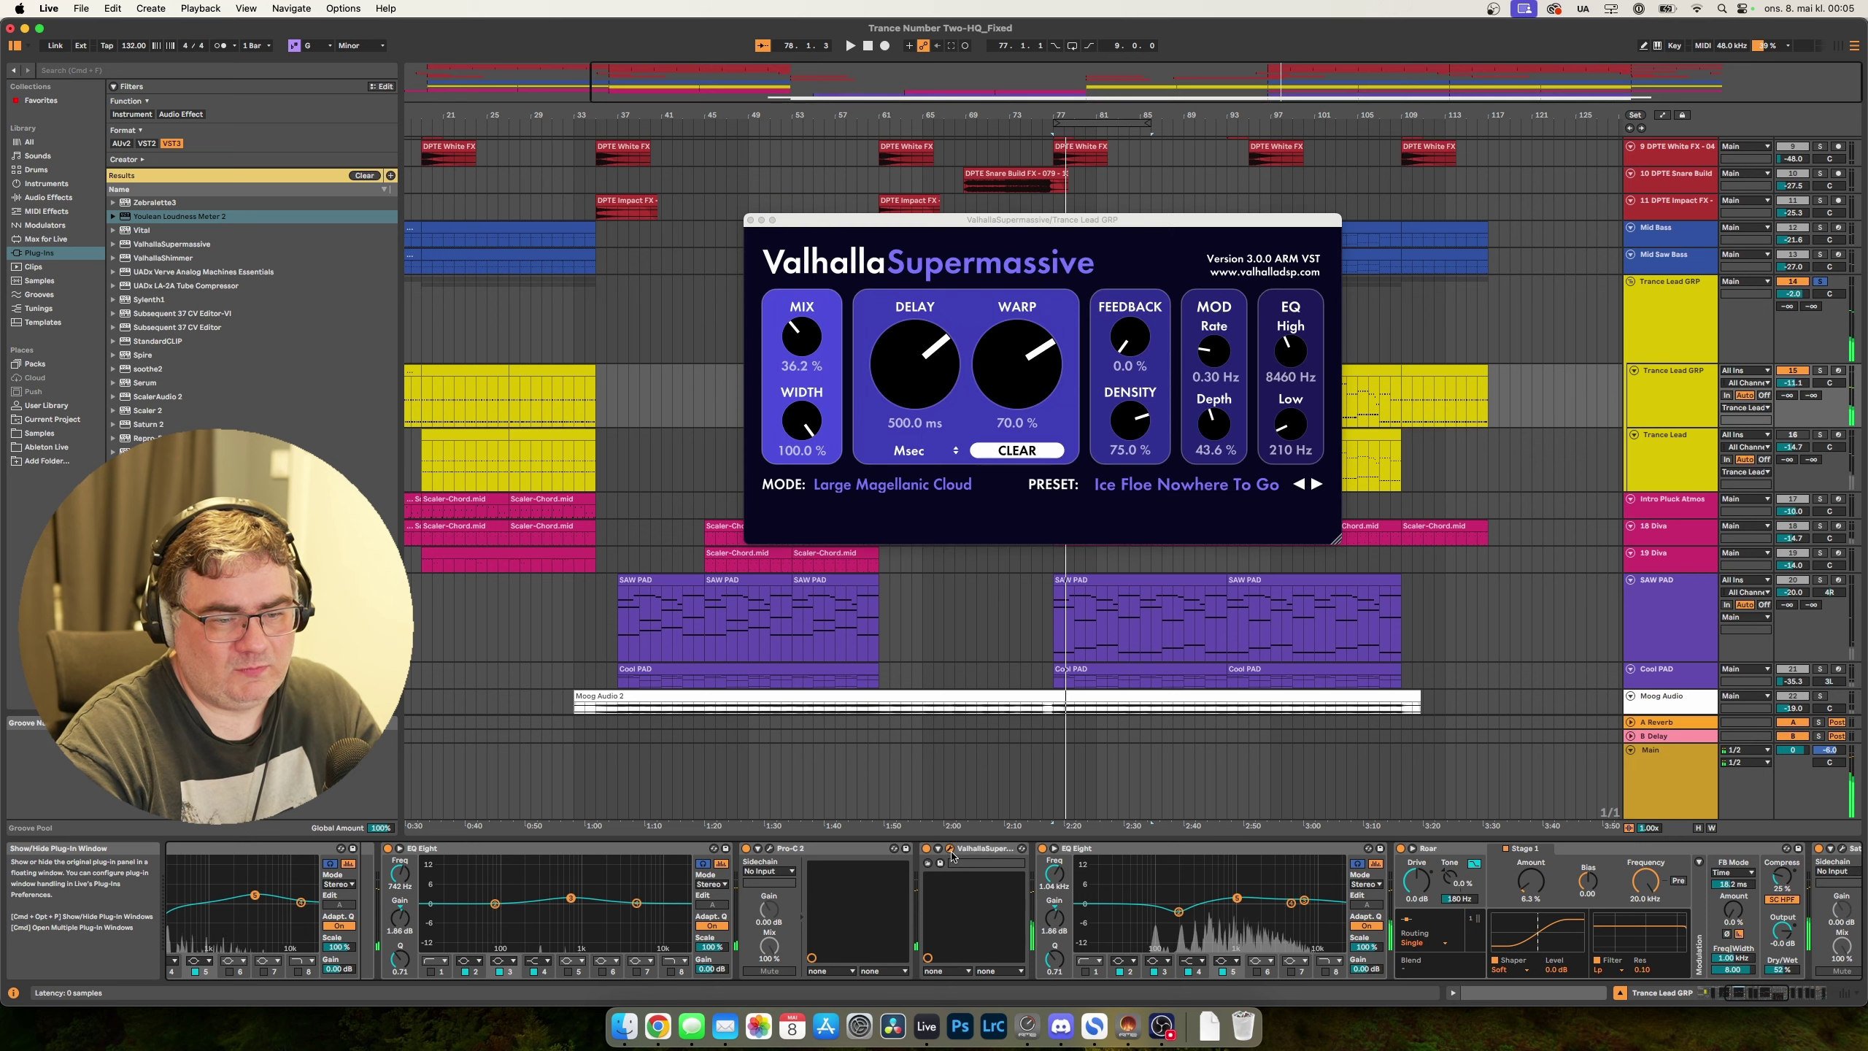
key(space)
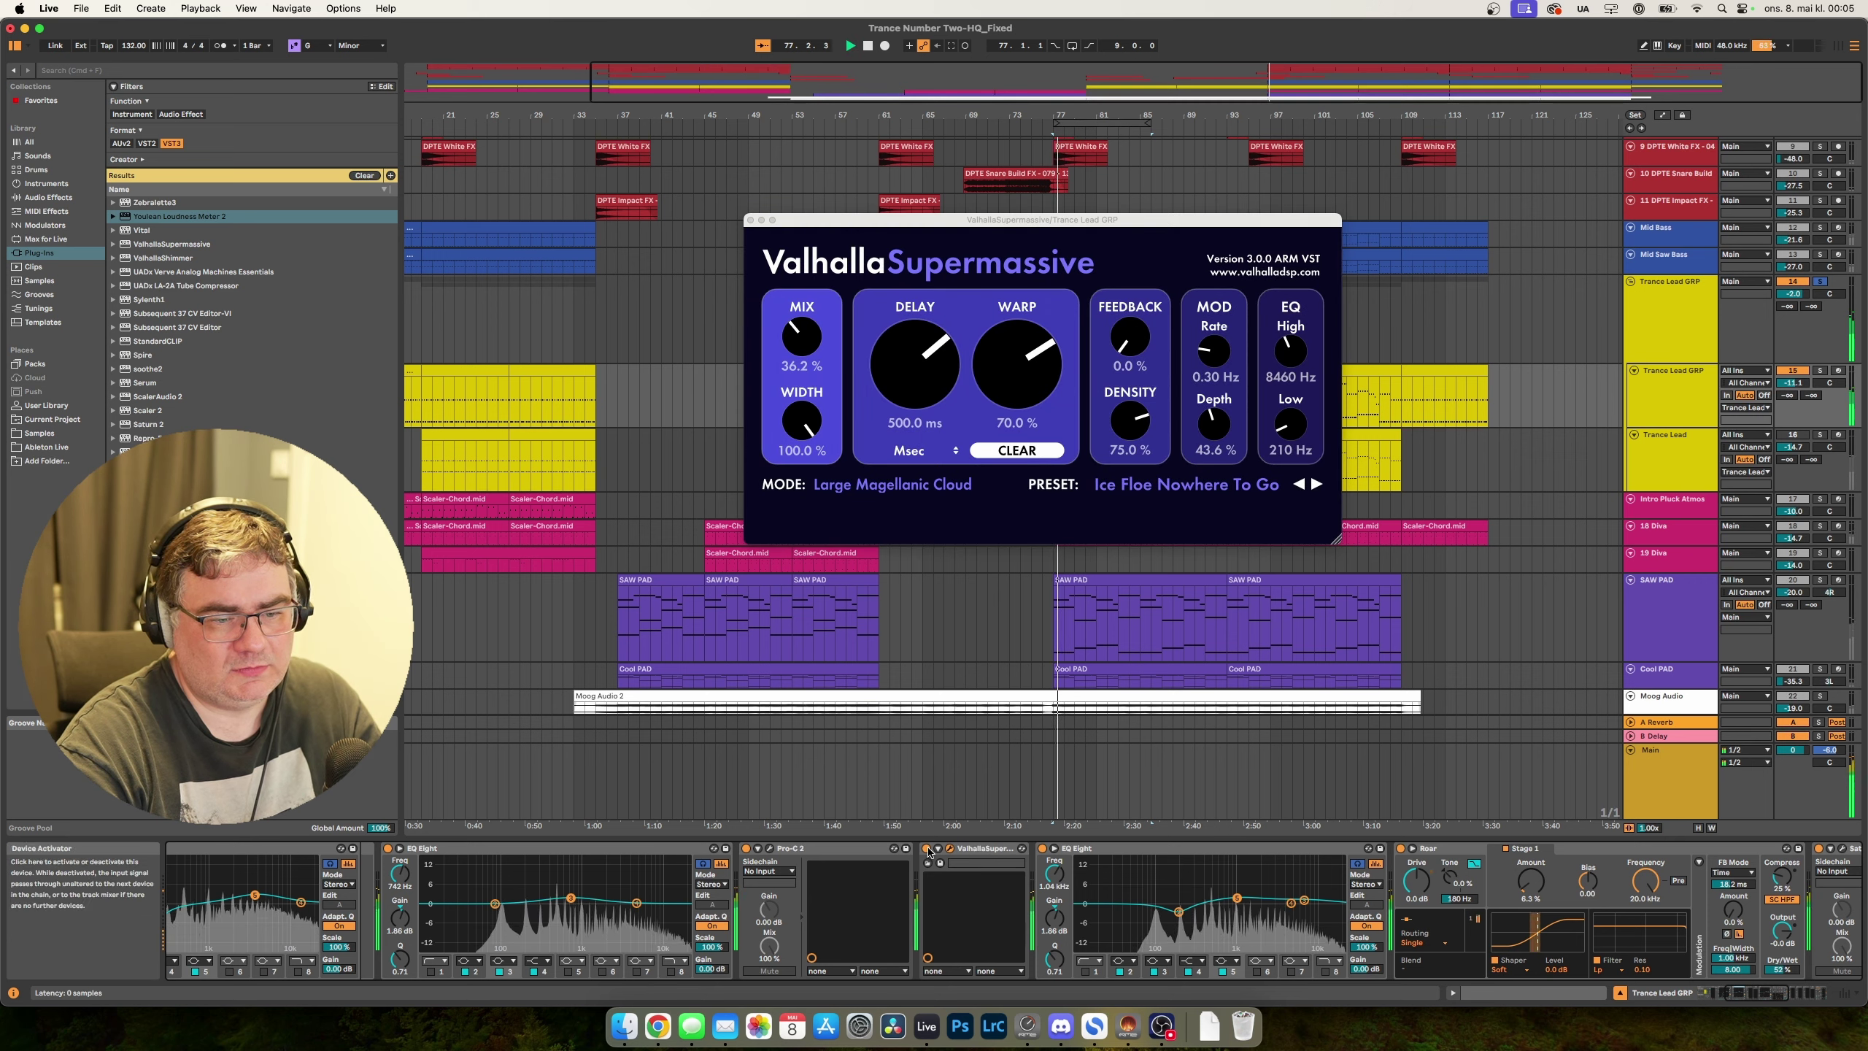
click(928, 849)
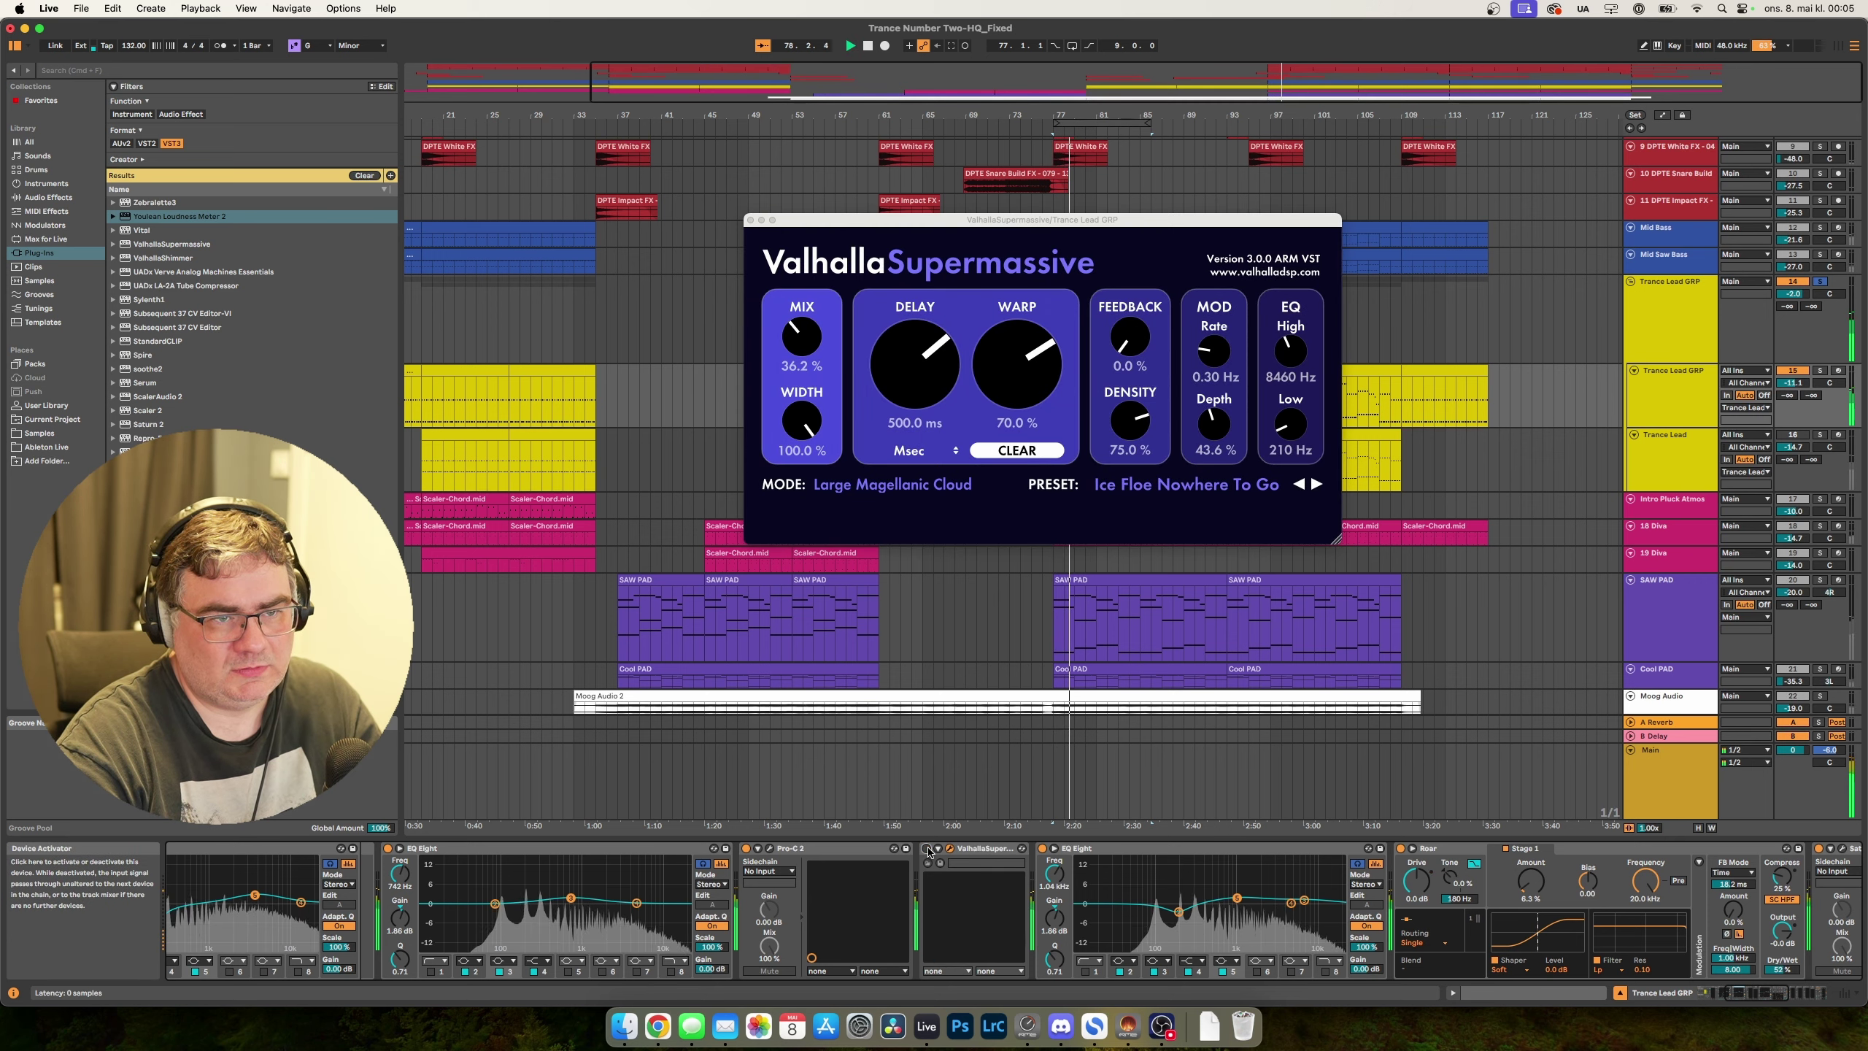
click(928, 850)
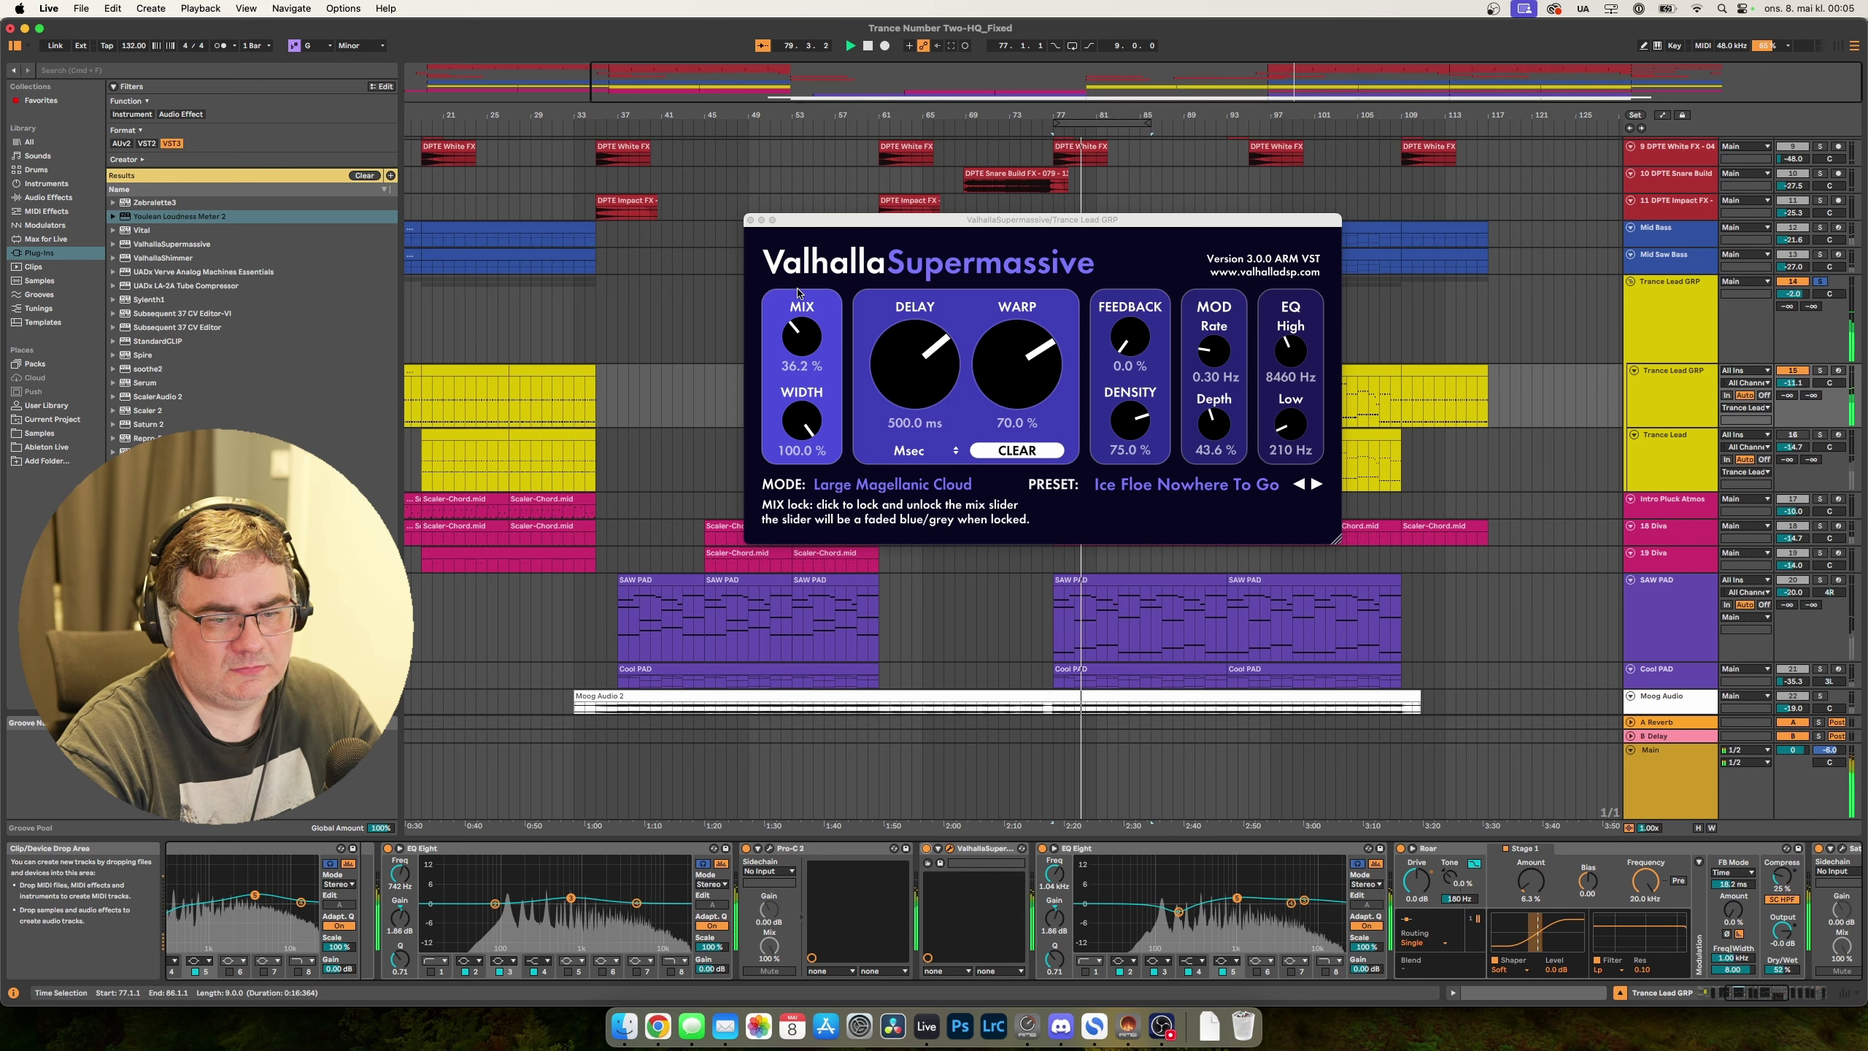
click(750, 221)
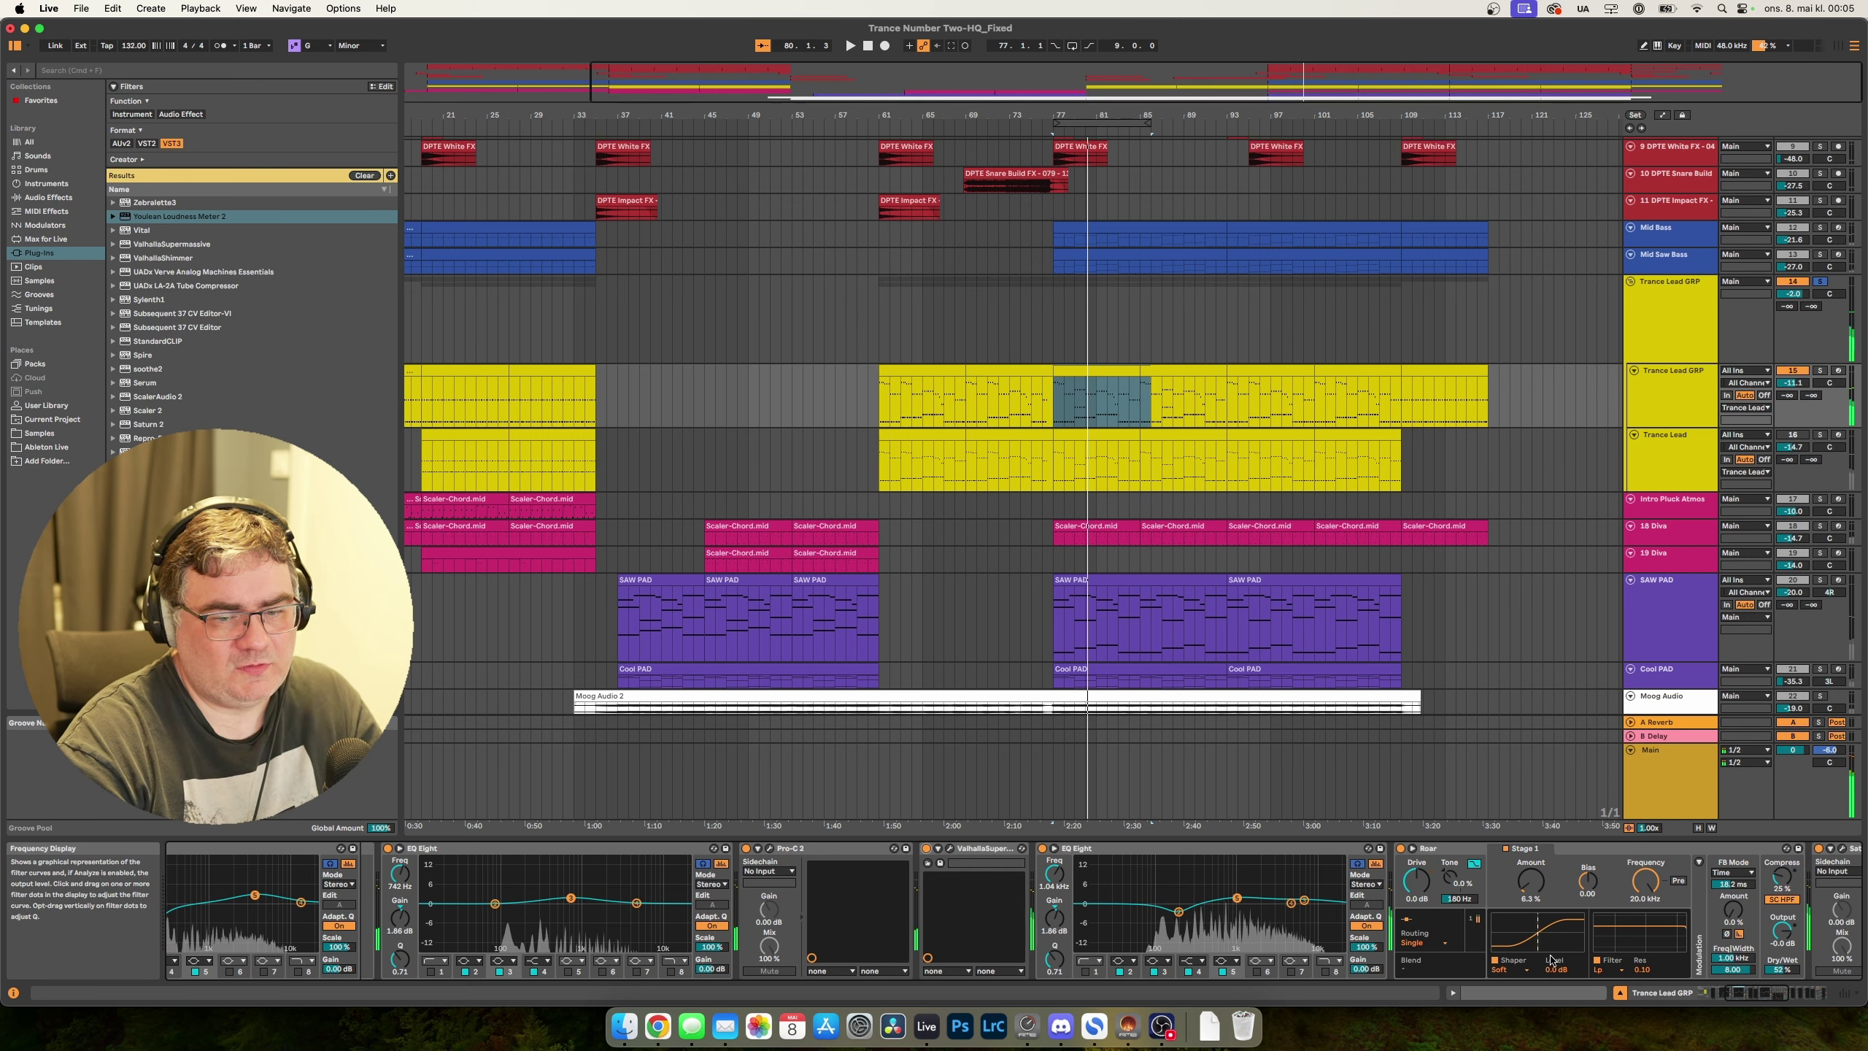
click(950, 849)
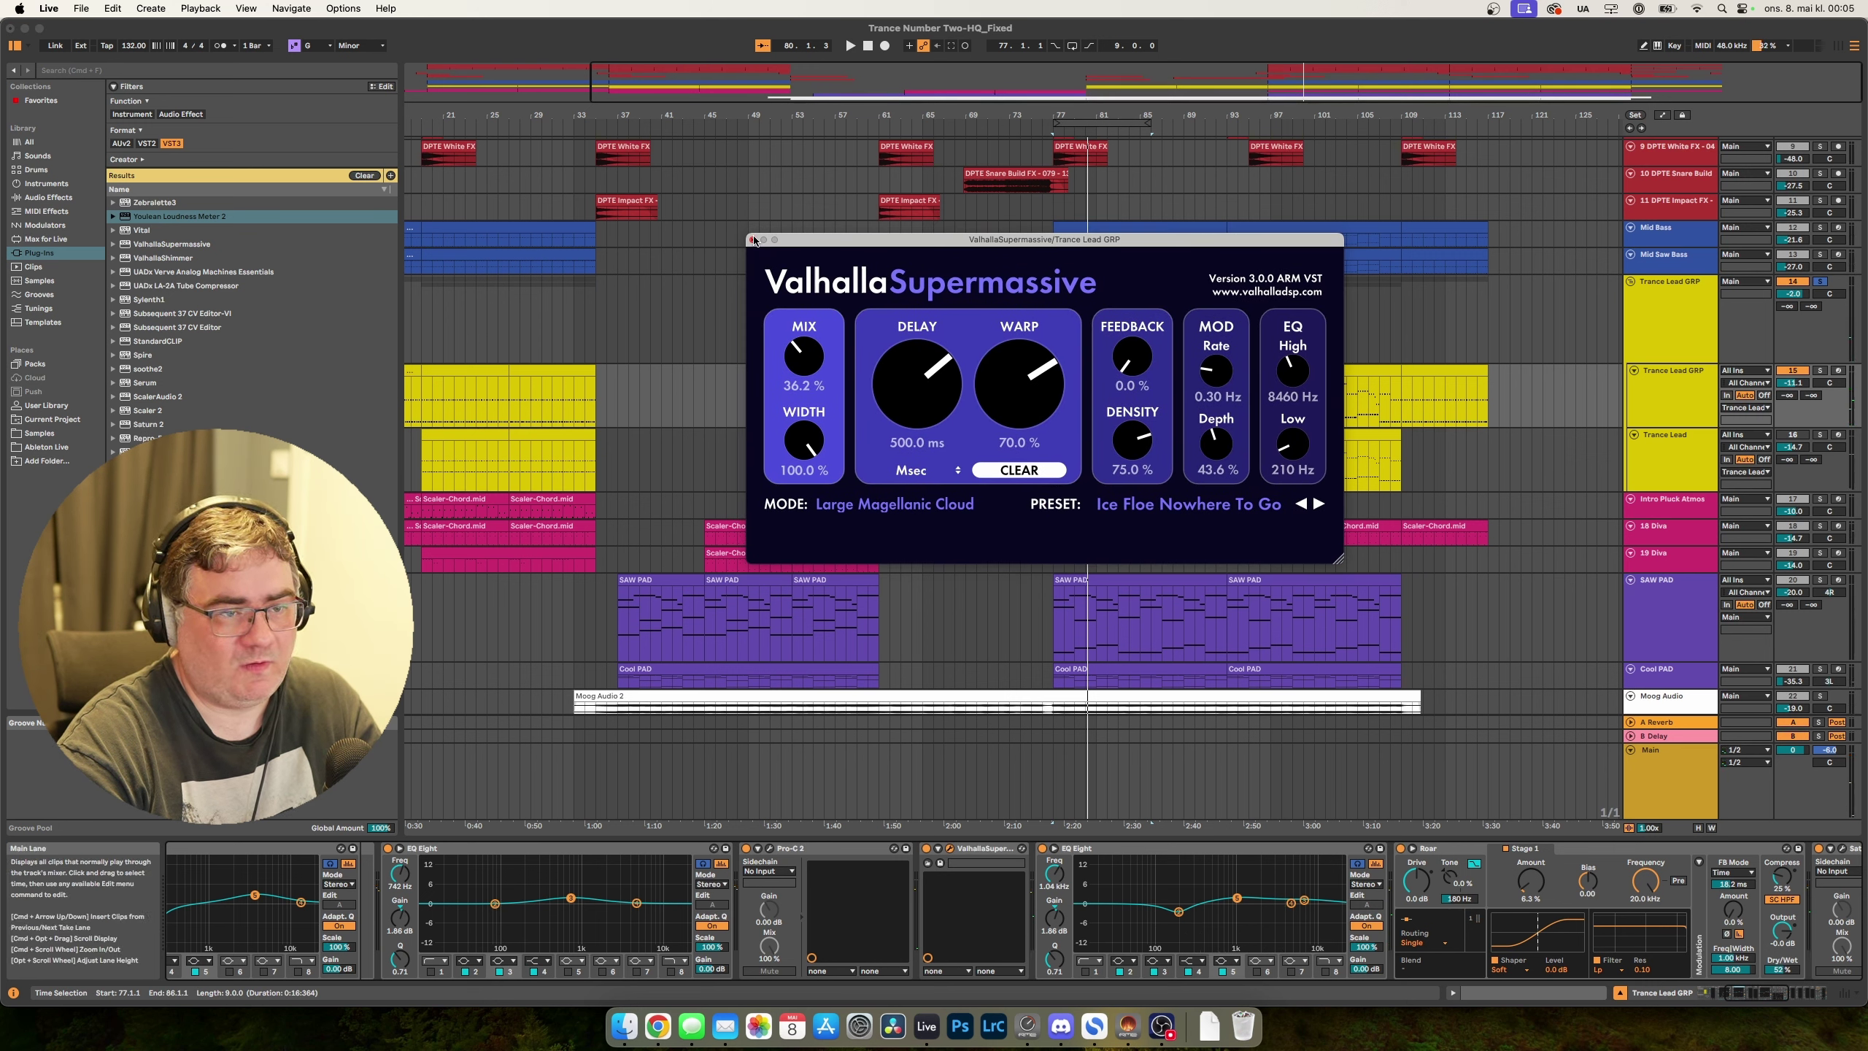
Review the lead group's ValhallaSupermassive reverb settings once more, and close the plug-in window.
click(751, 242)
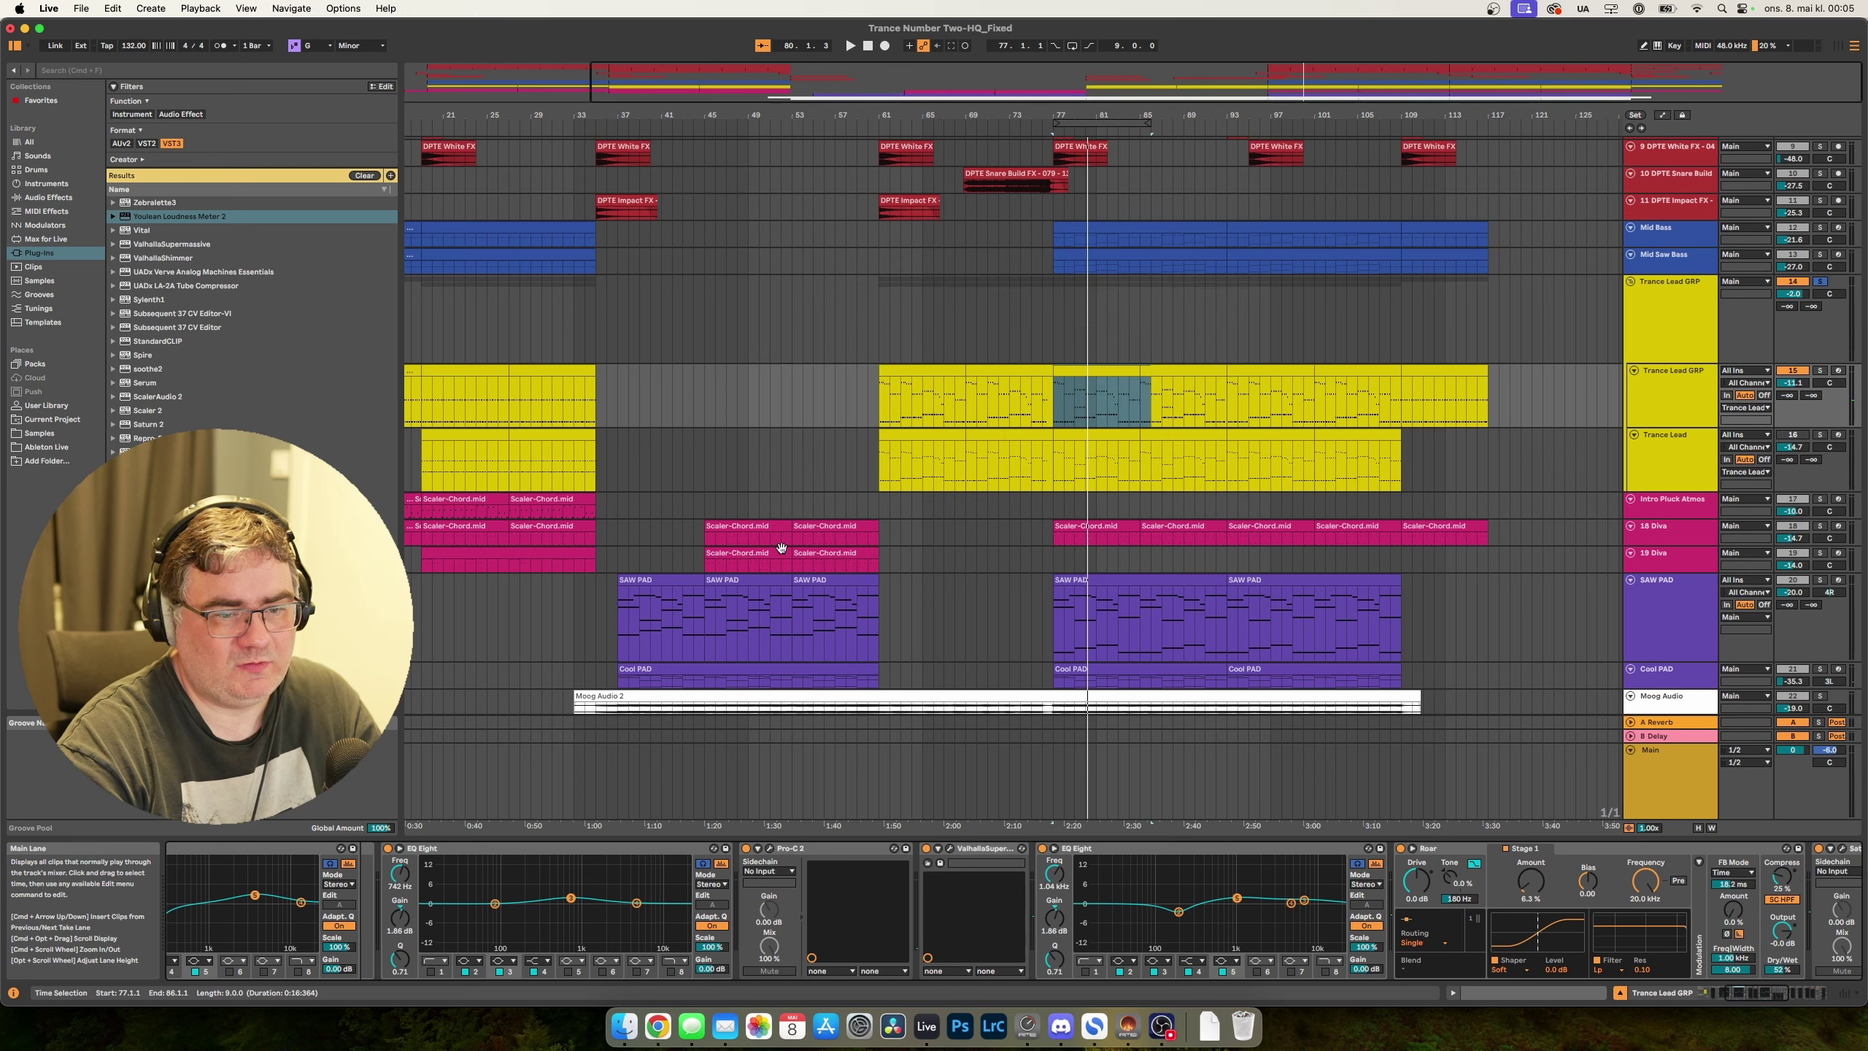
click(951, 851)
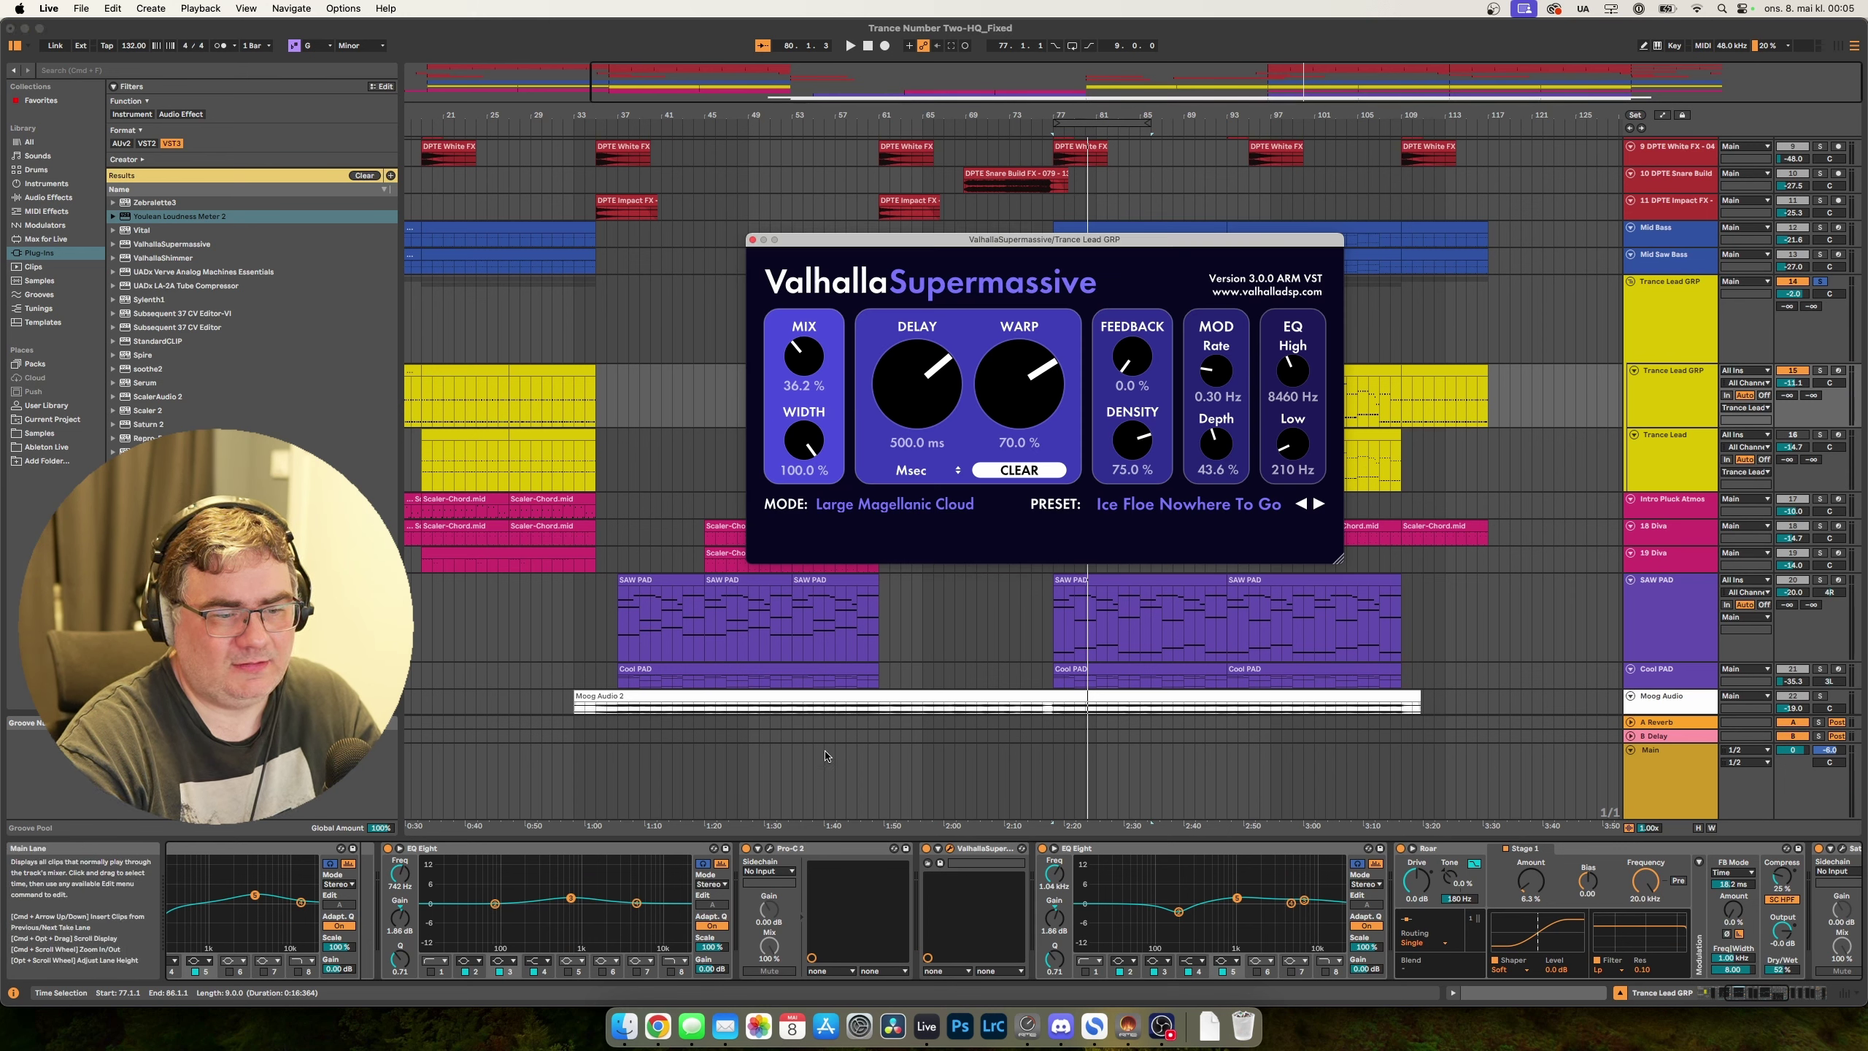
click(751, 242)
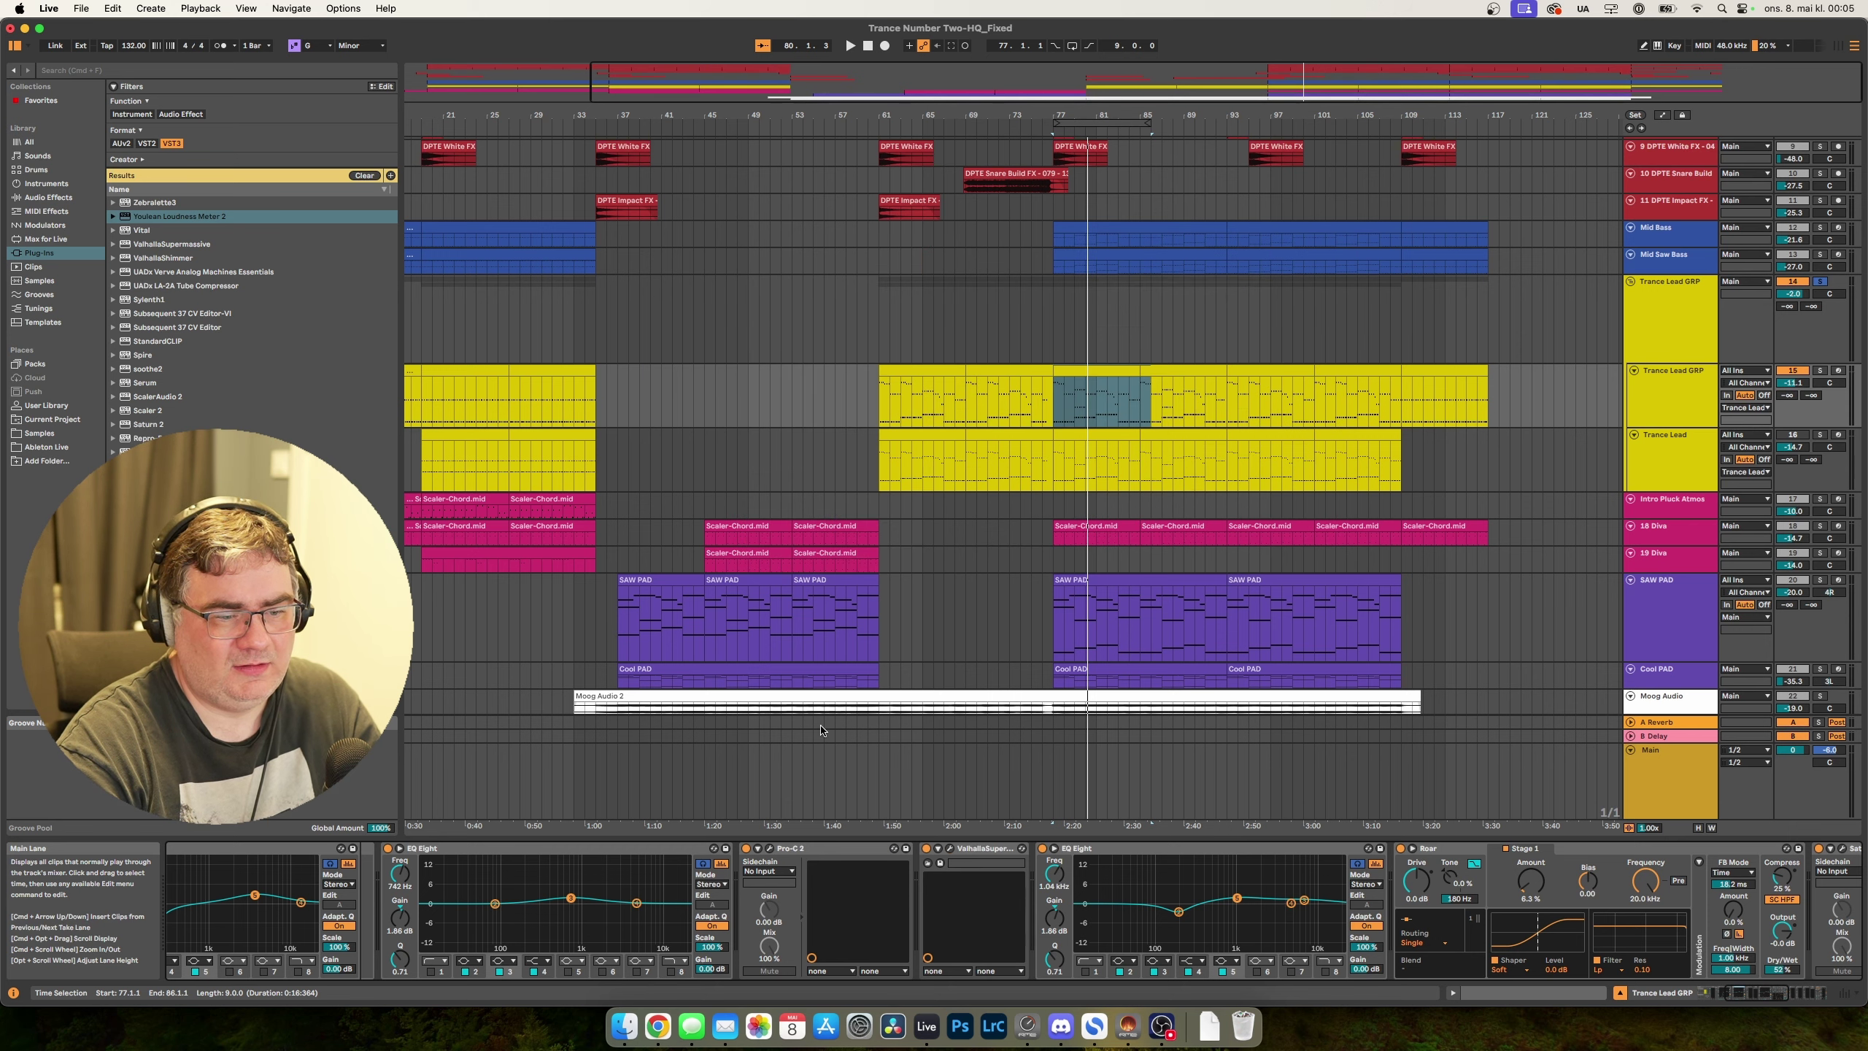
Examine the gain reduction of the Pro-C 2 placed before ValhallaSupermassive while the lead plays, and close its window.
click(768, 848)
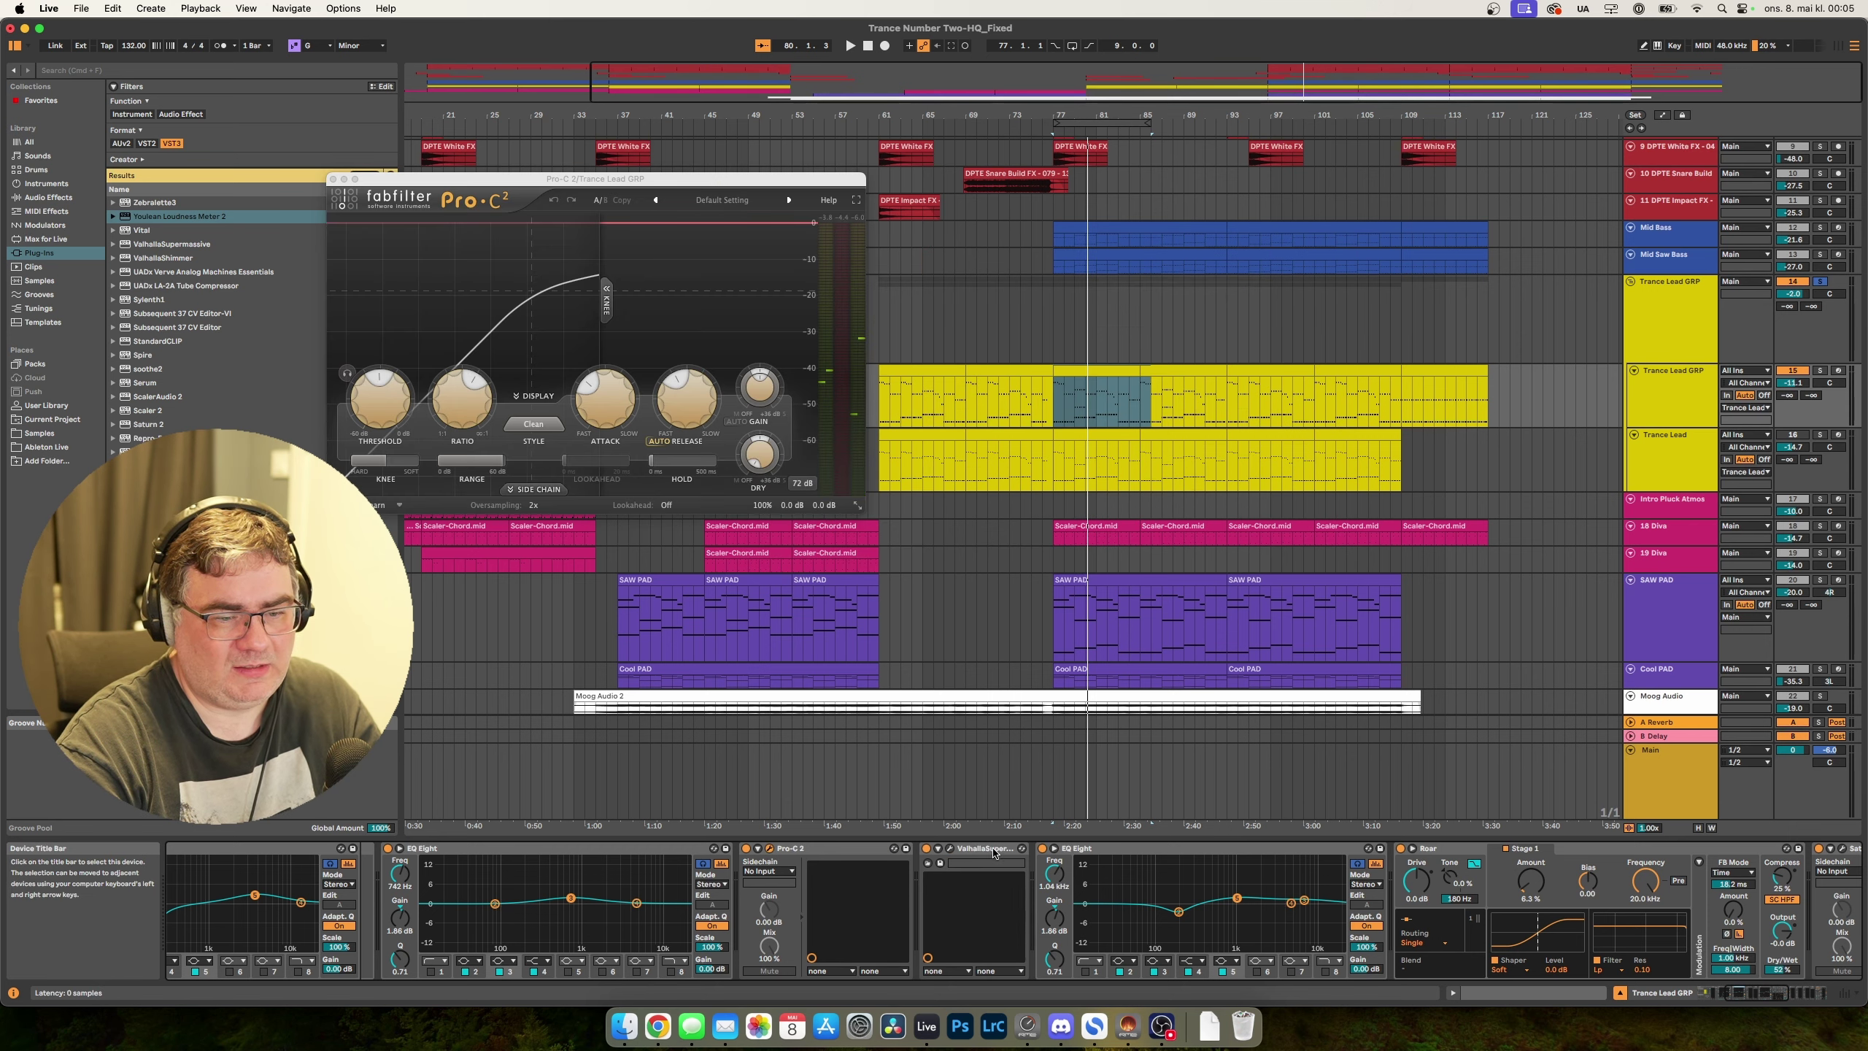
key(space)
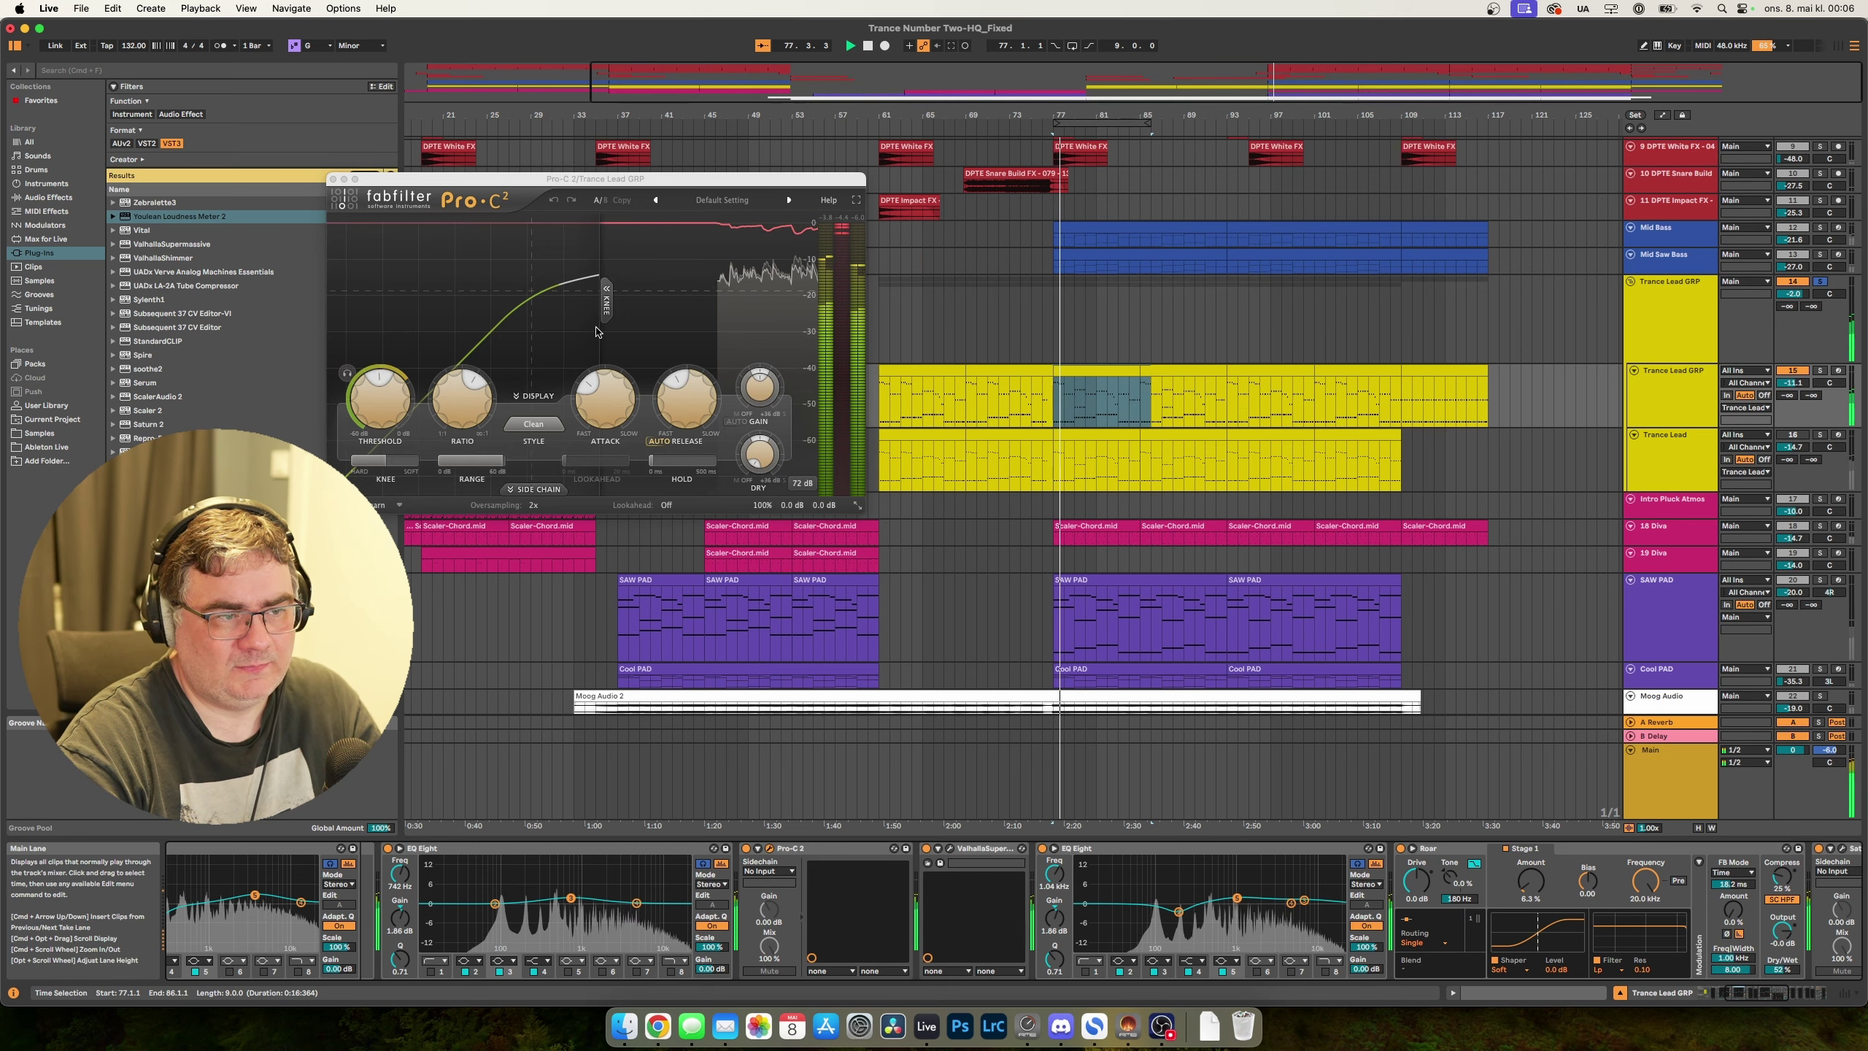
key(space)
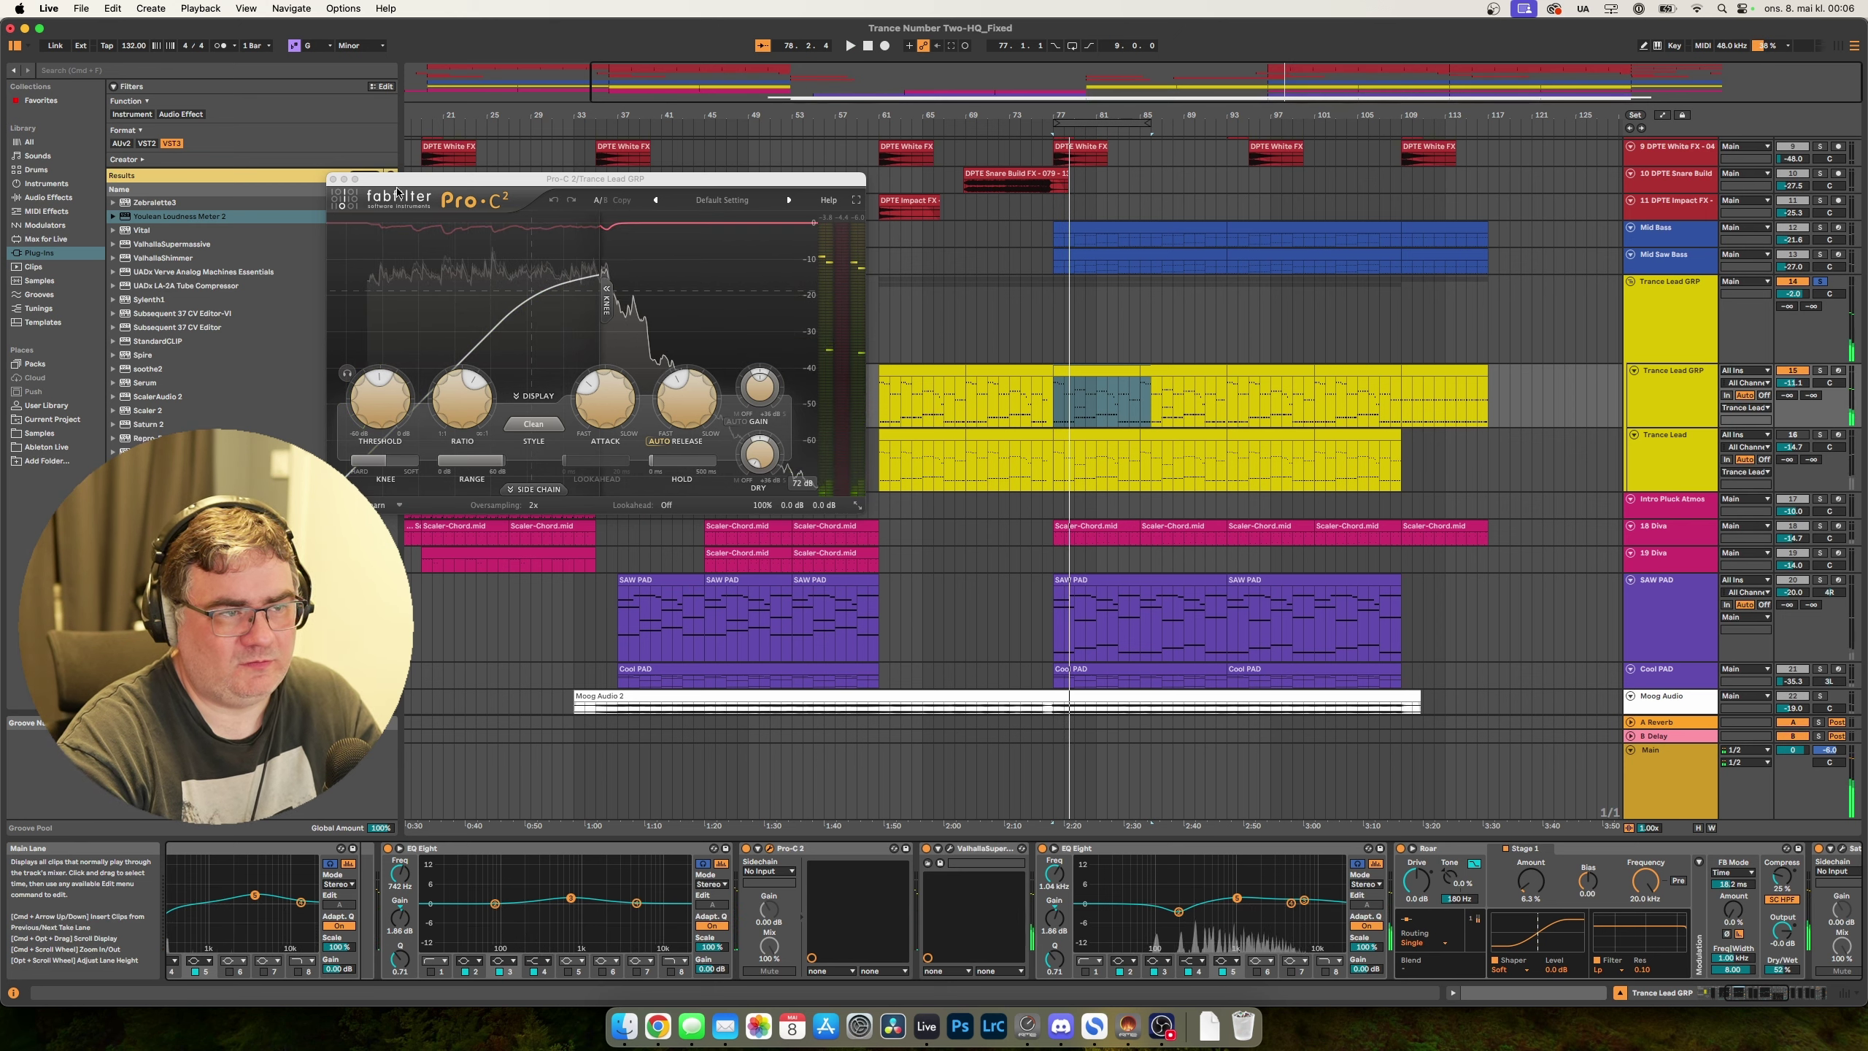
key(space)
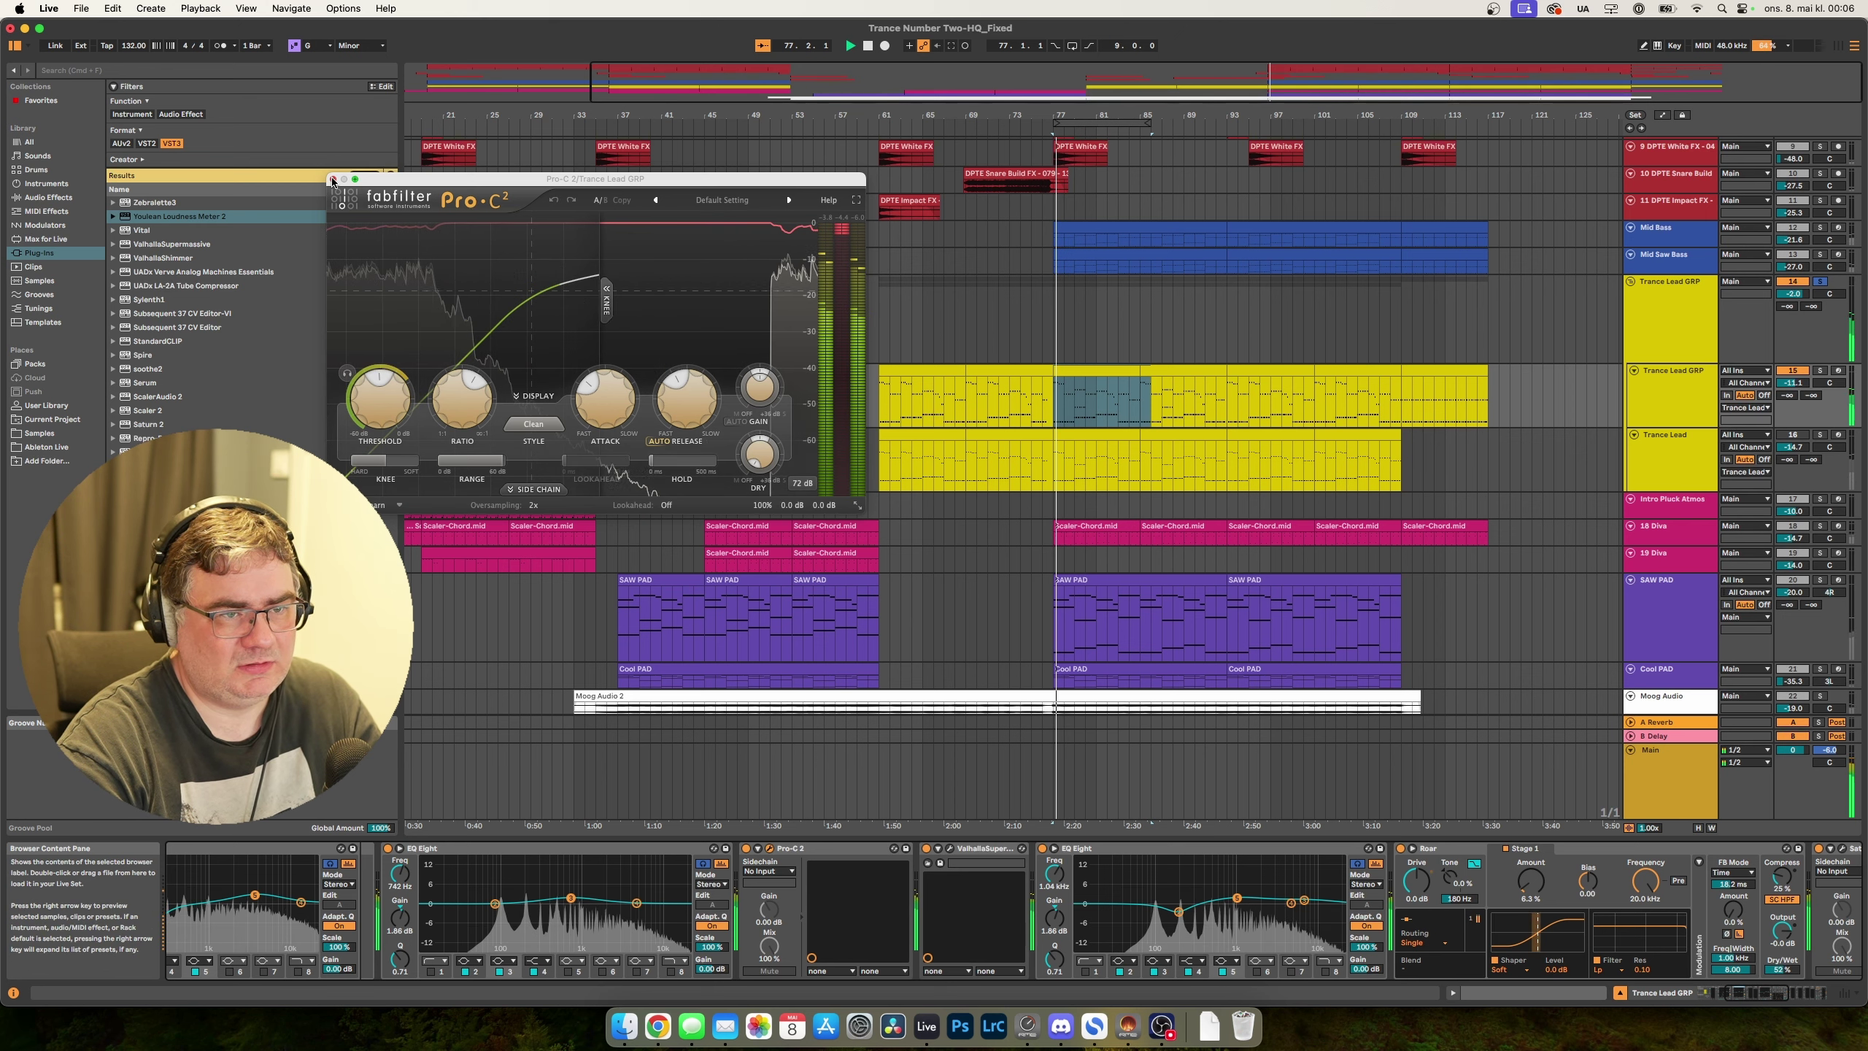
click(333, 181)
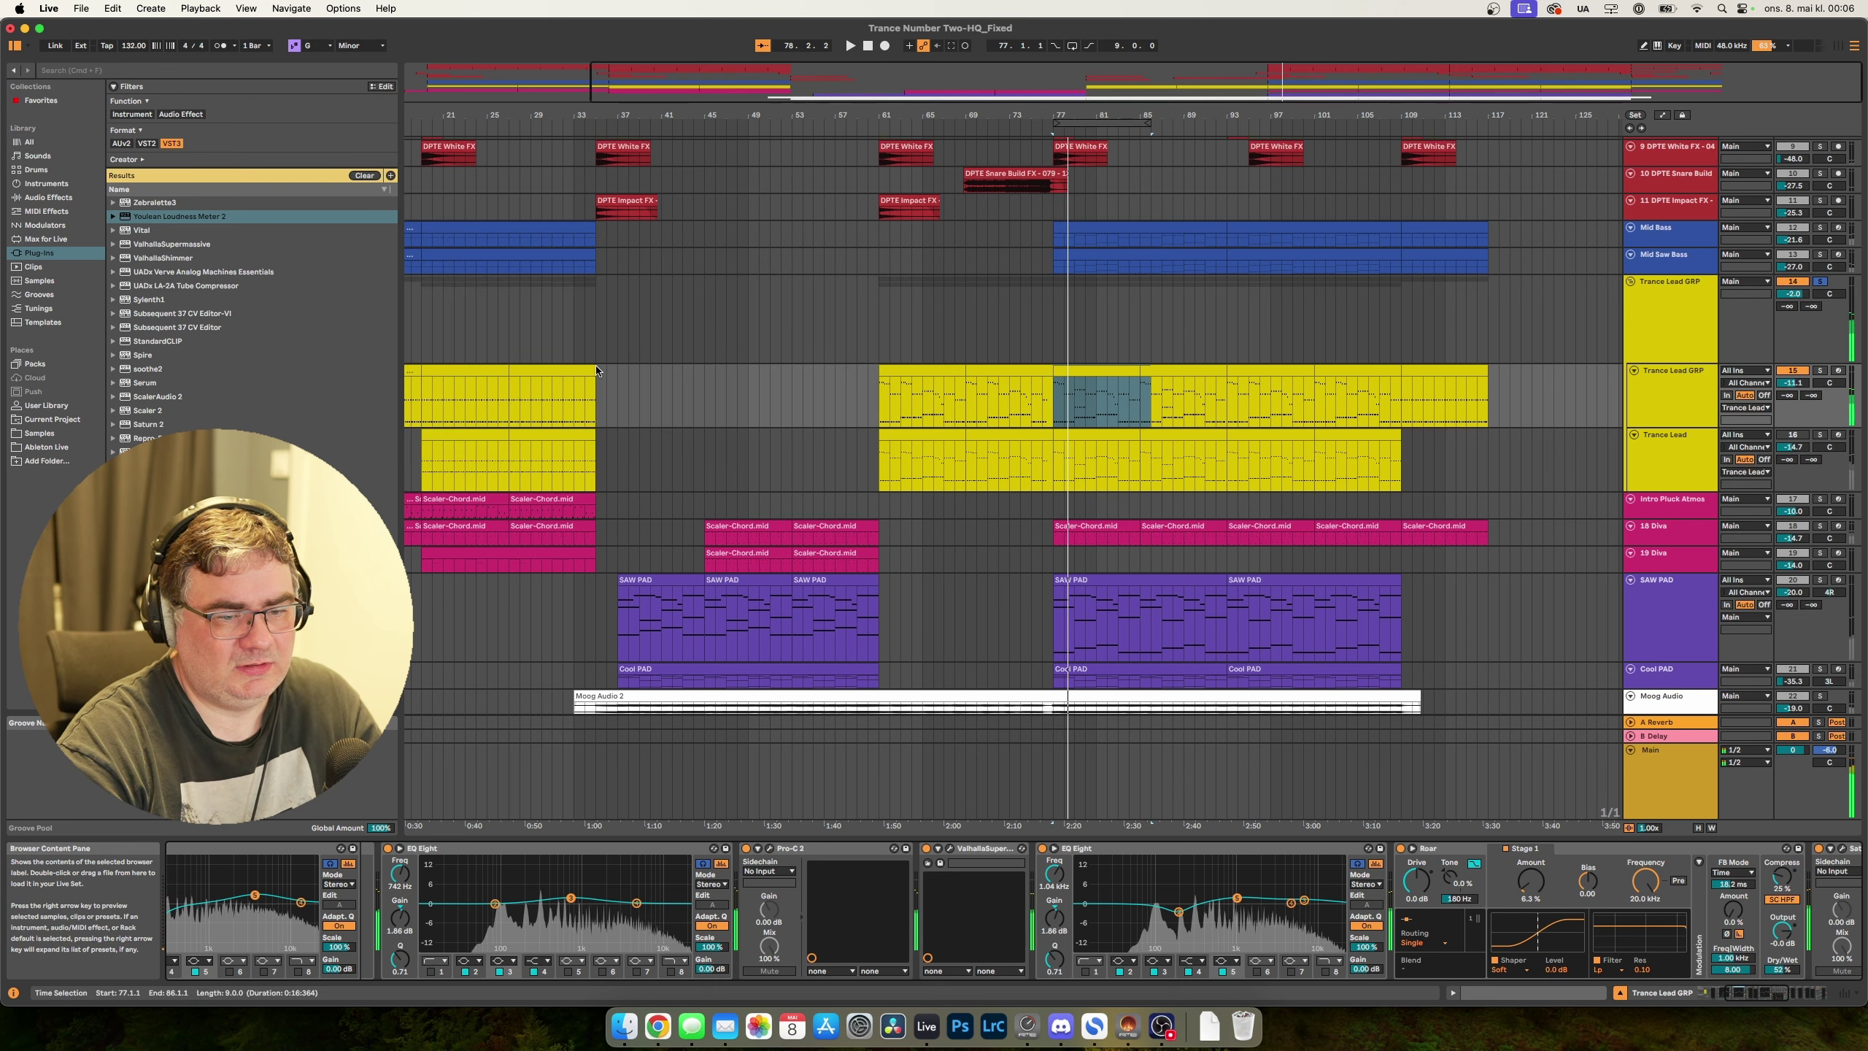
Audition the lead with the Roar device bypassed and active, and view the Saturn 2 settings during playback.
click(1193, 868)
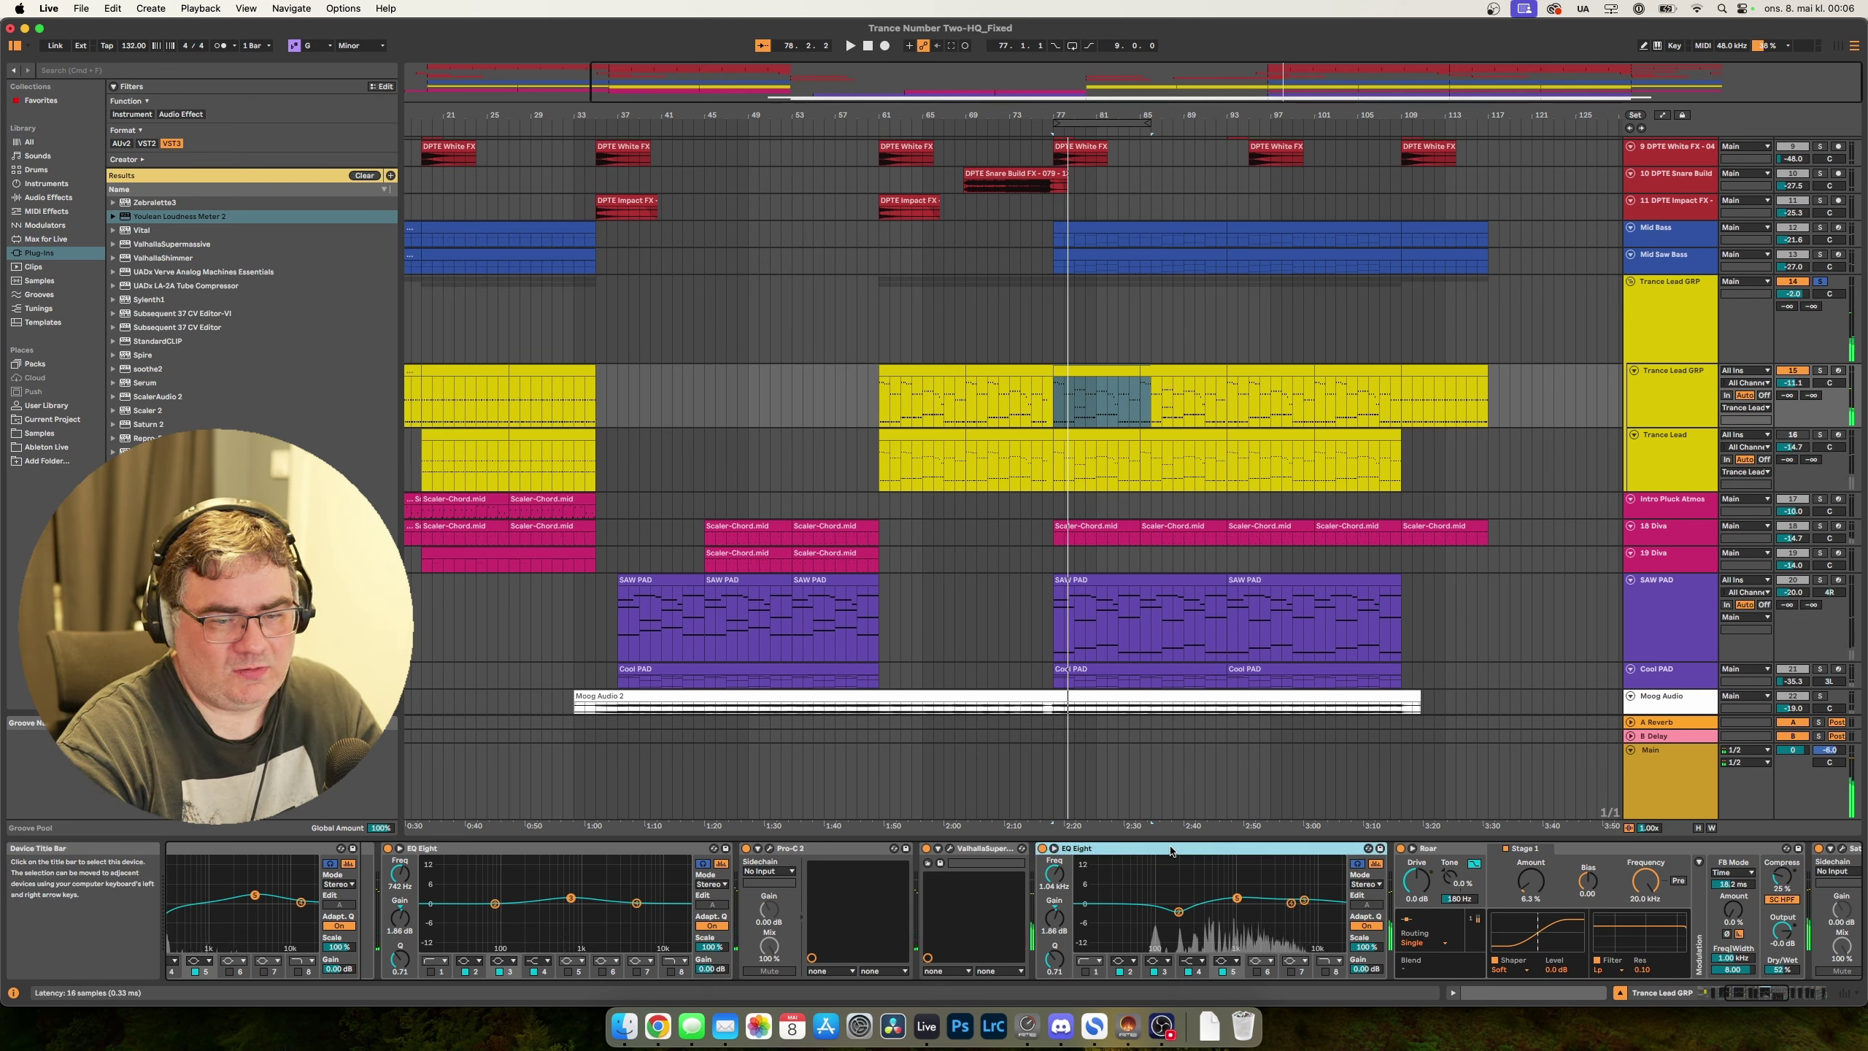
click(1763, 994)
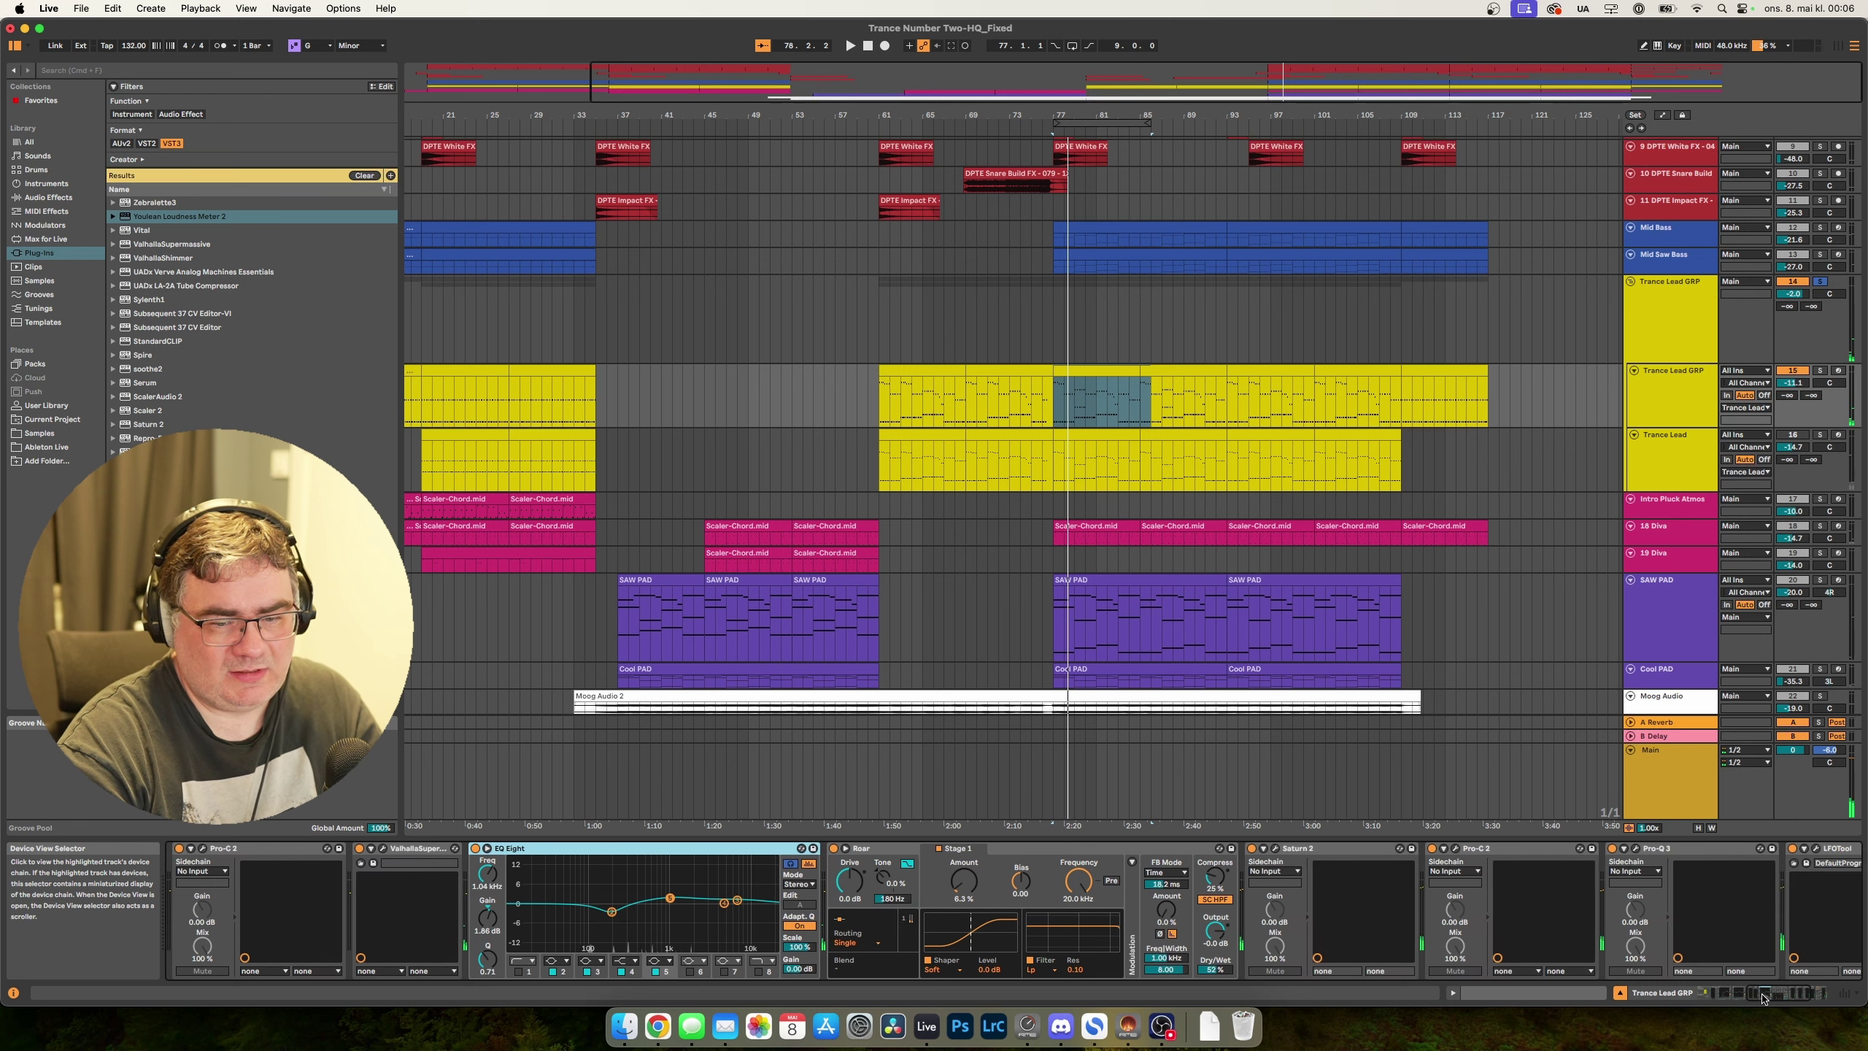
click(1057, 852)
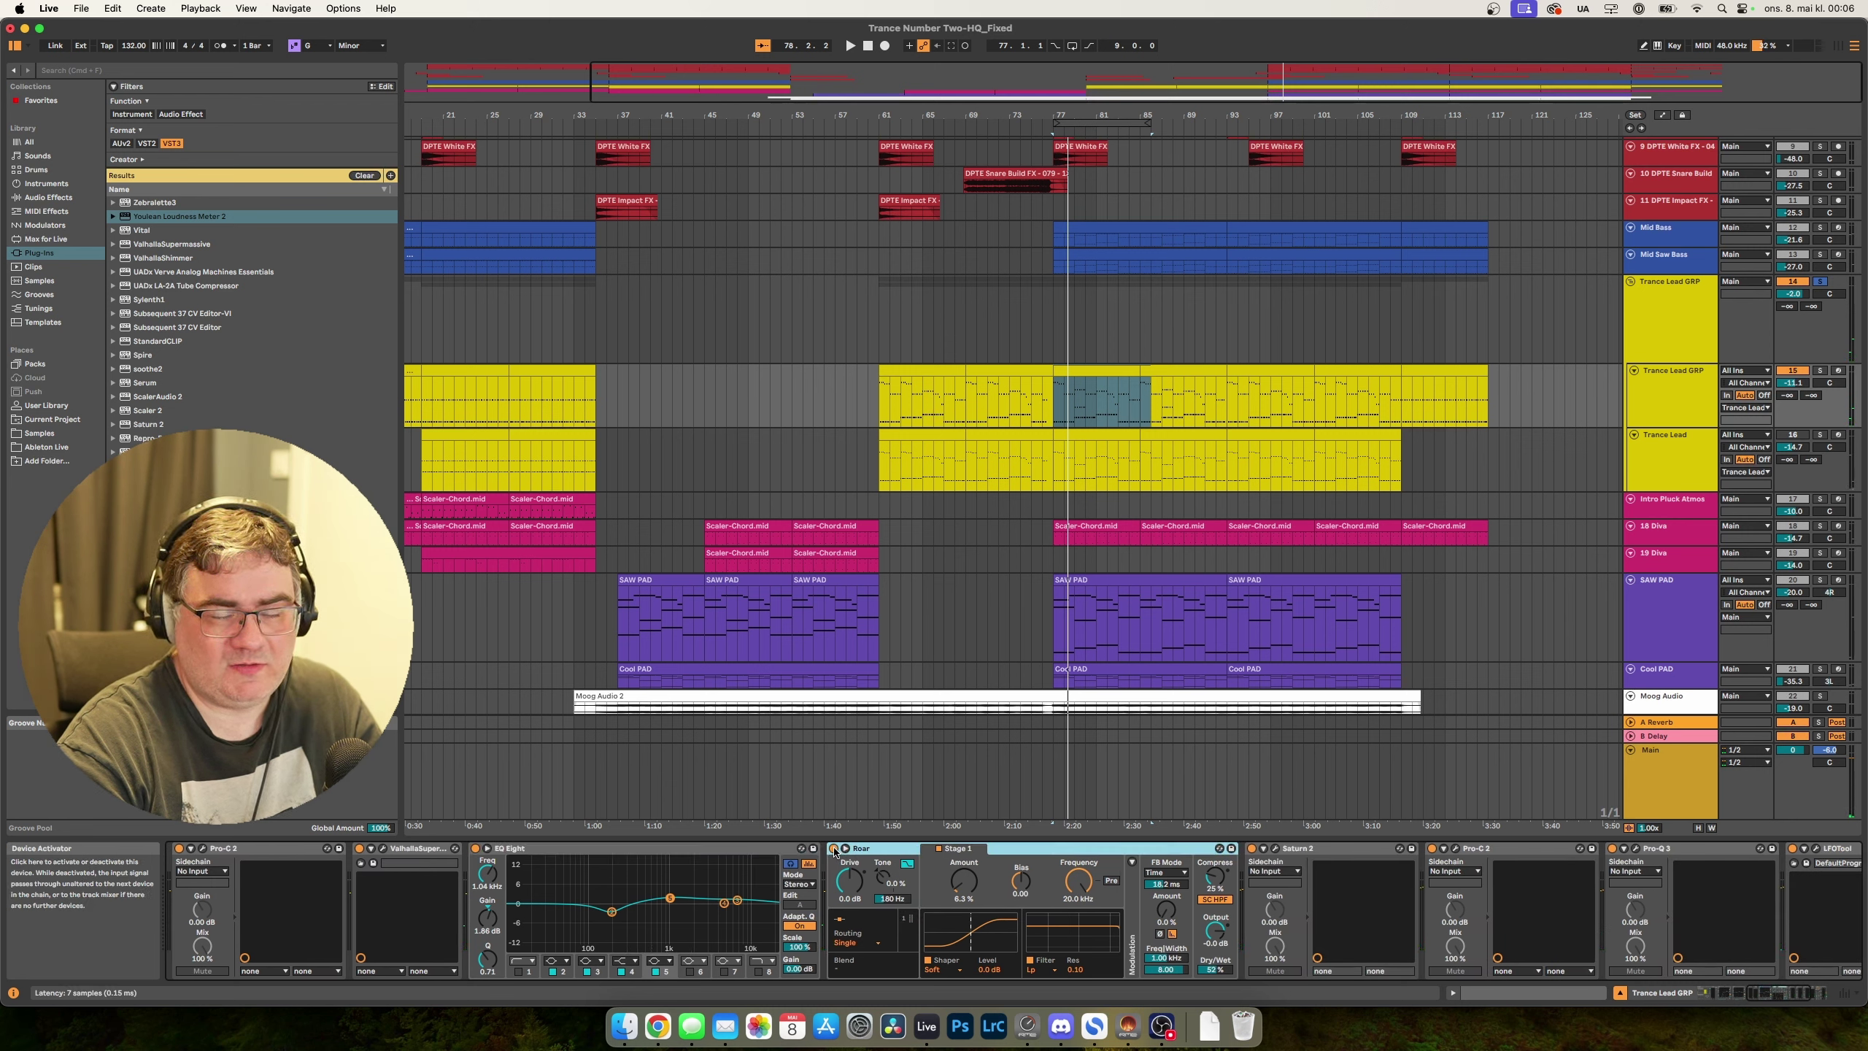
key(space)
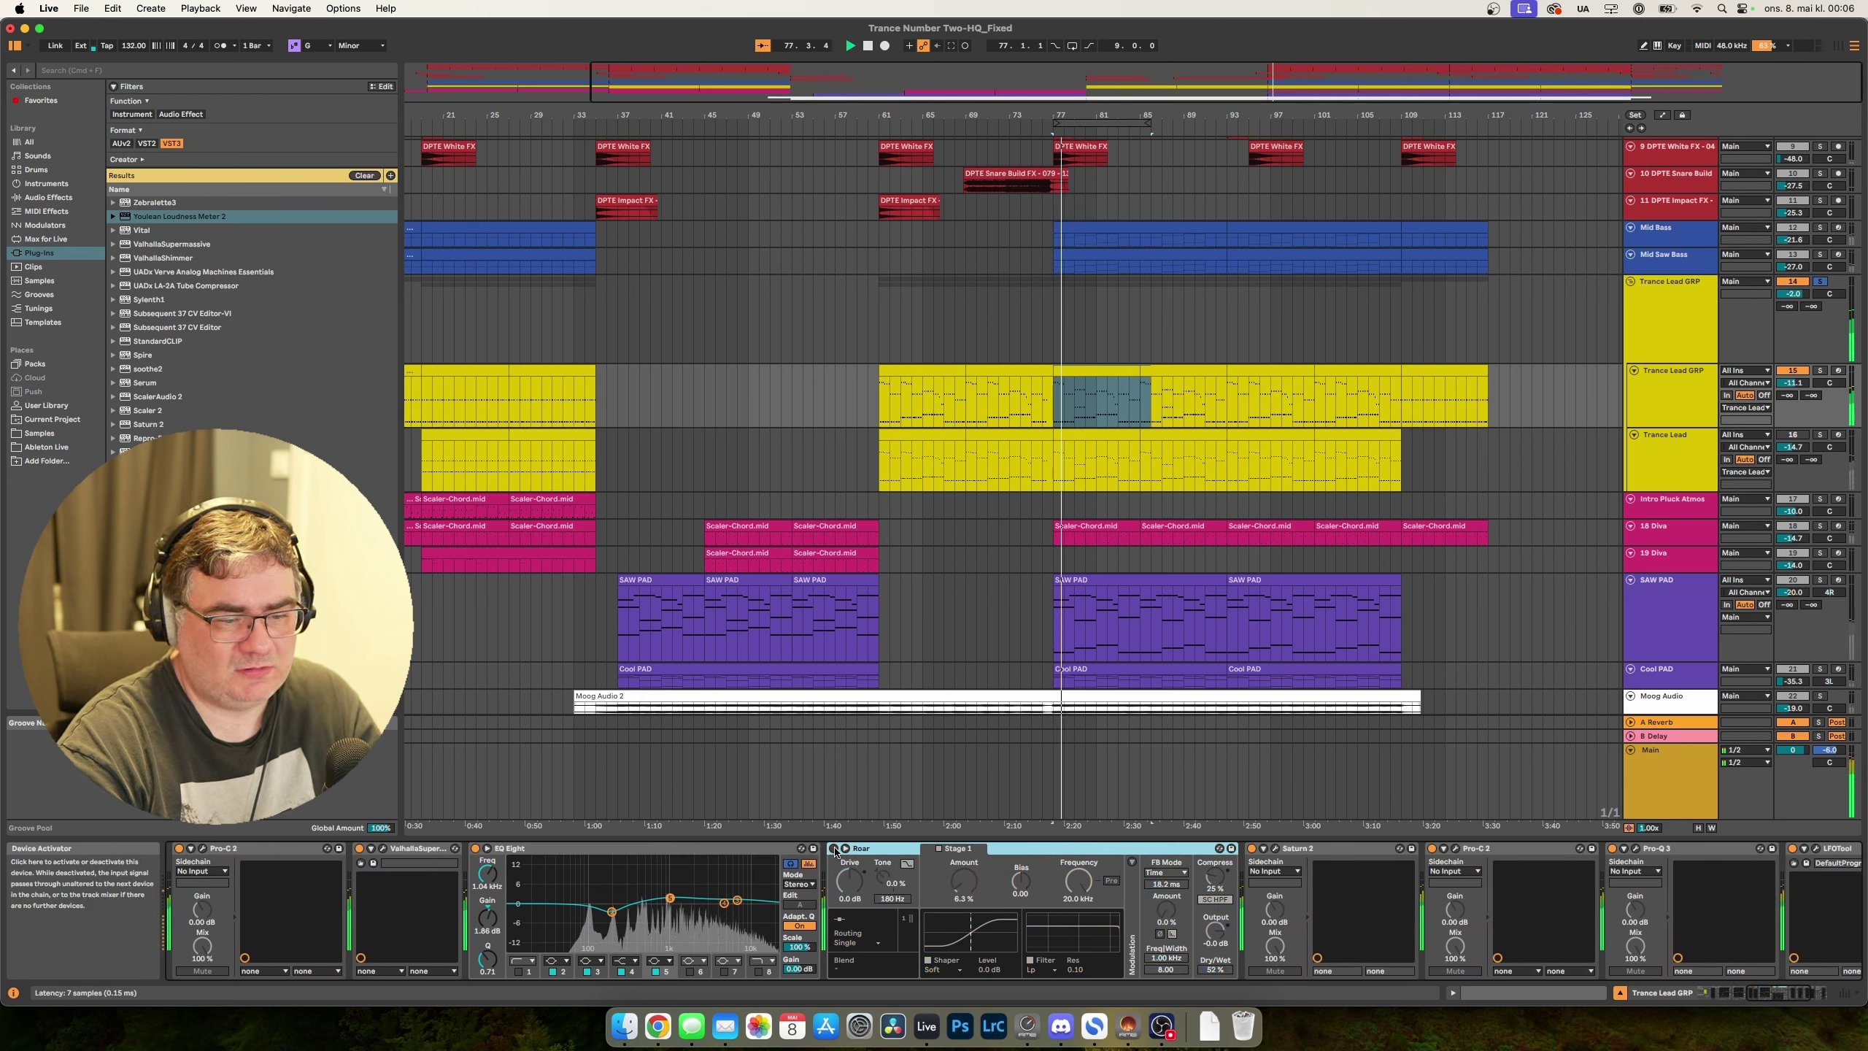
click(1274, 849)
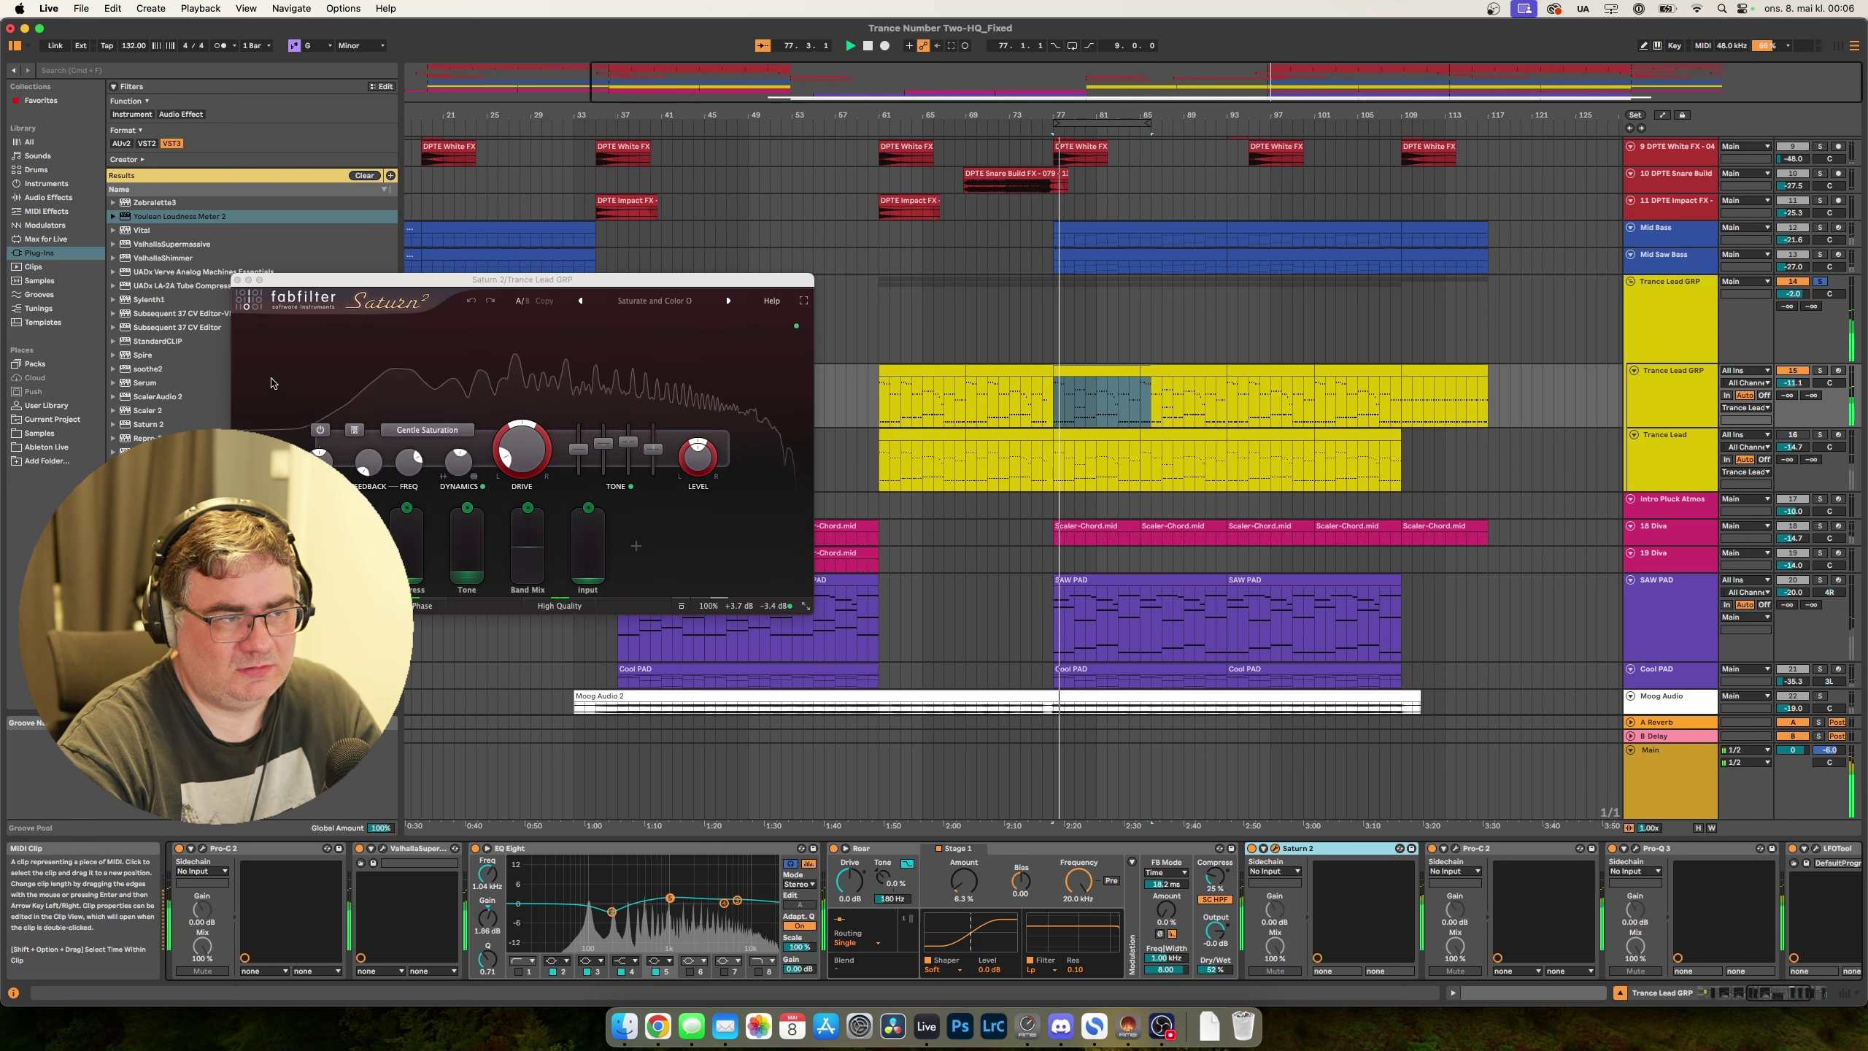
click(237, 280)
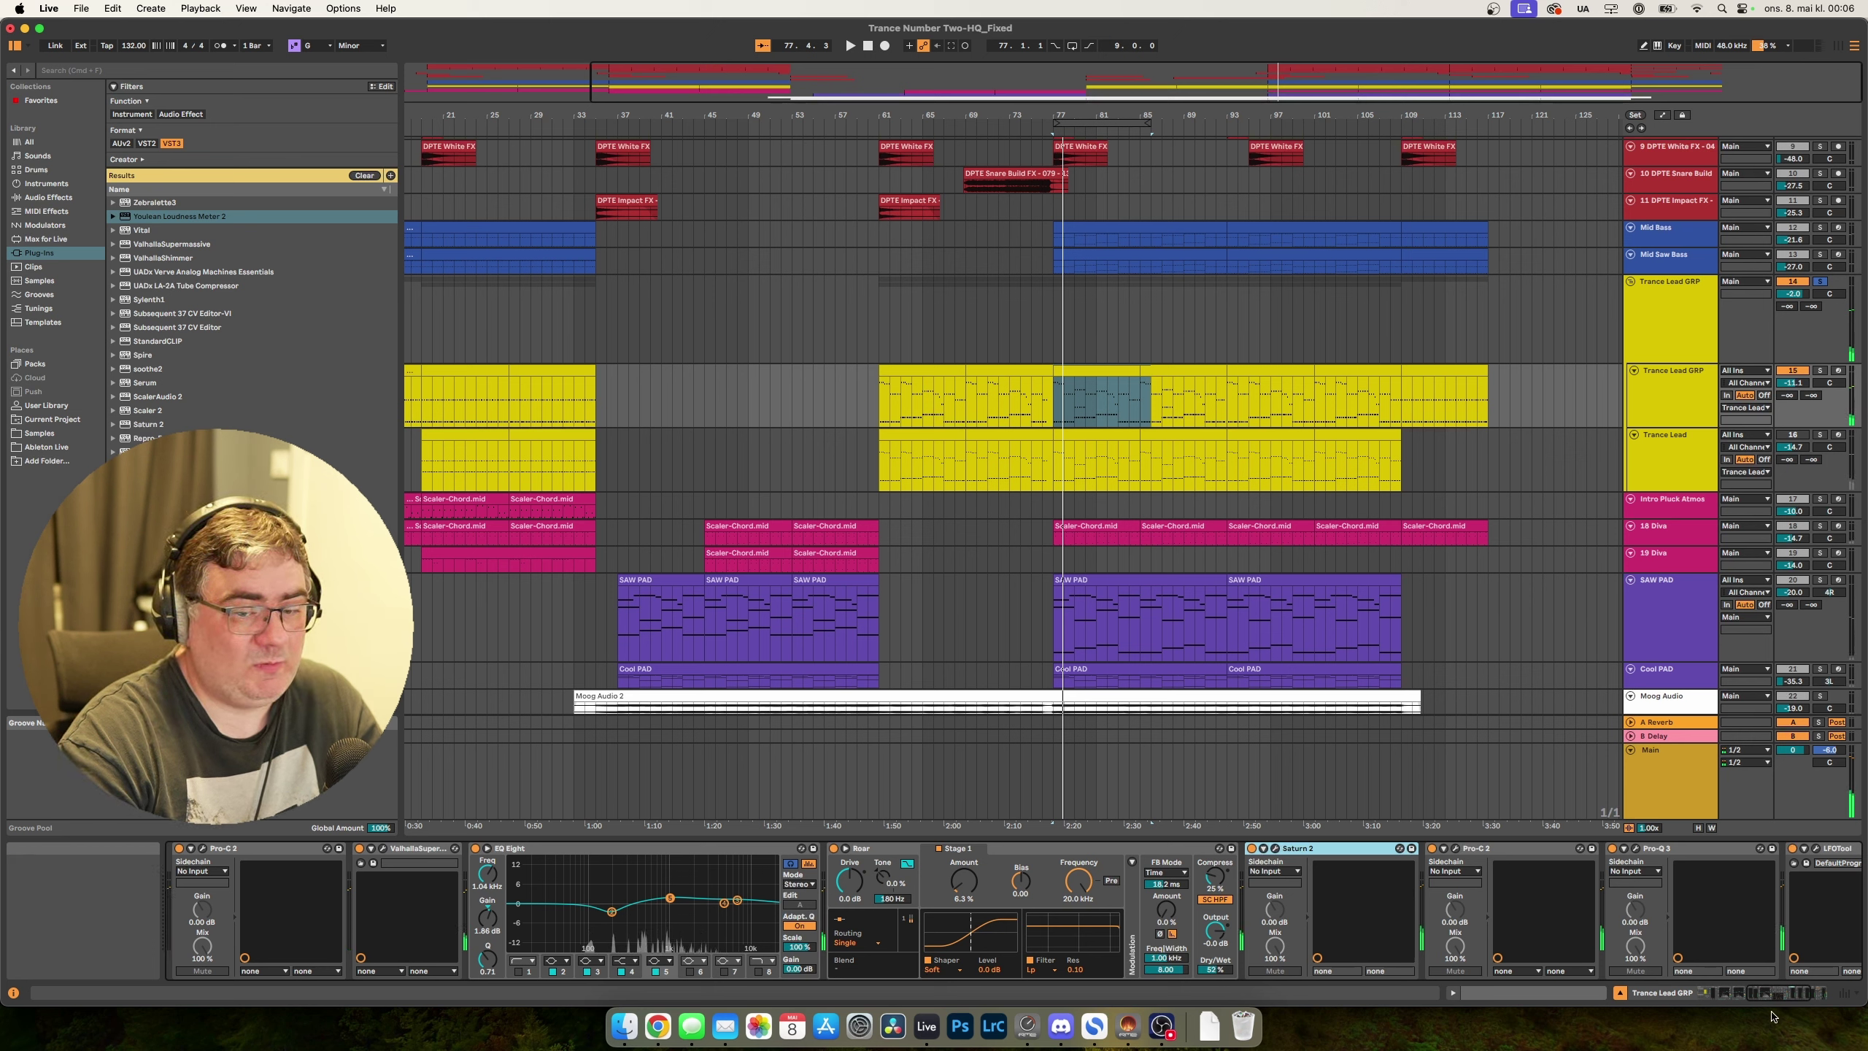
Examine the Pro-C 2 compressor that follows Saturn 2 on the lead group during playback, and close its window.
drag(1781, 998, 1801, 1003)
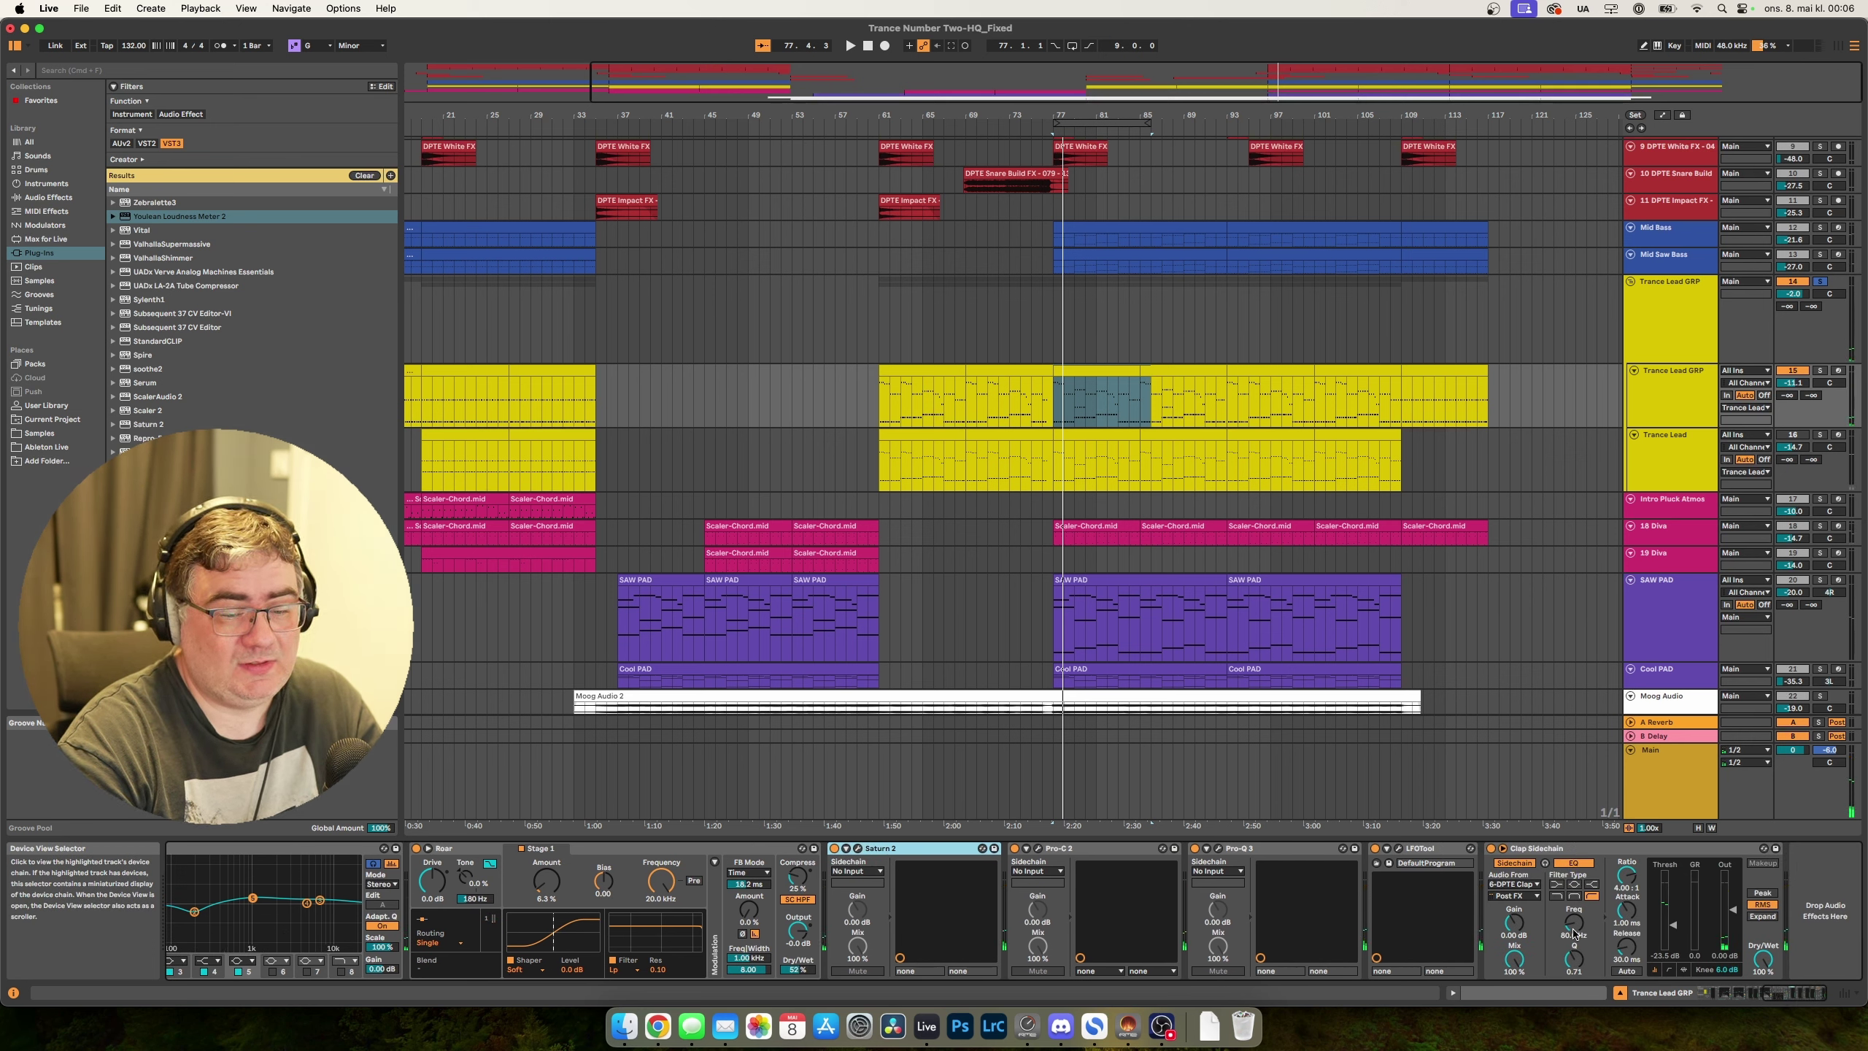
click(1037, 850)
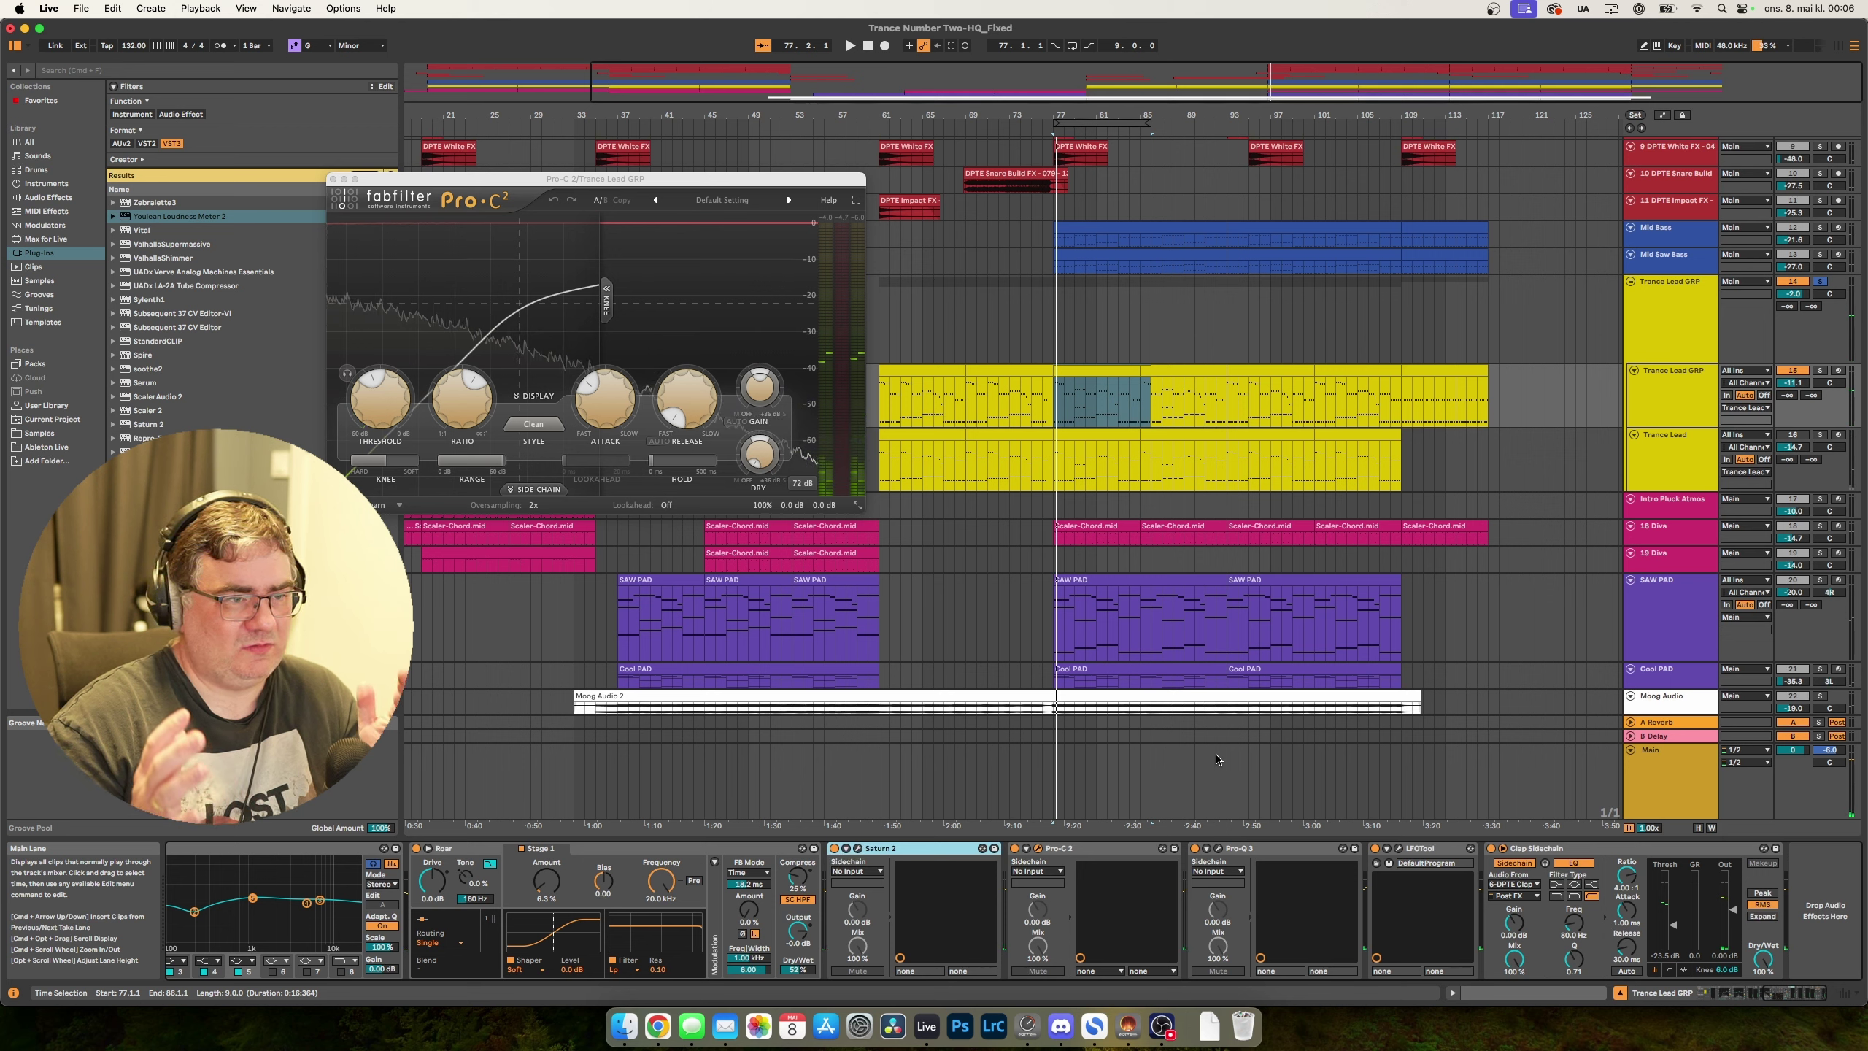
key(space)
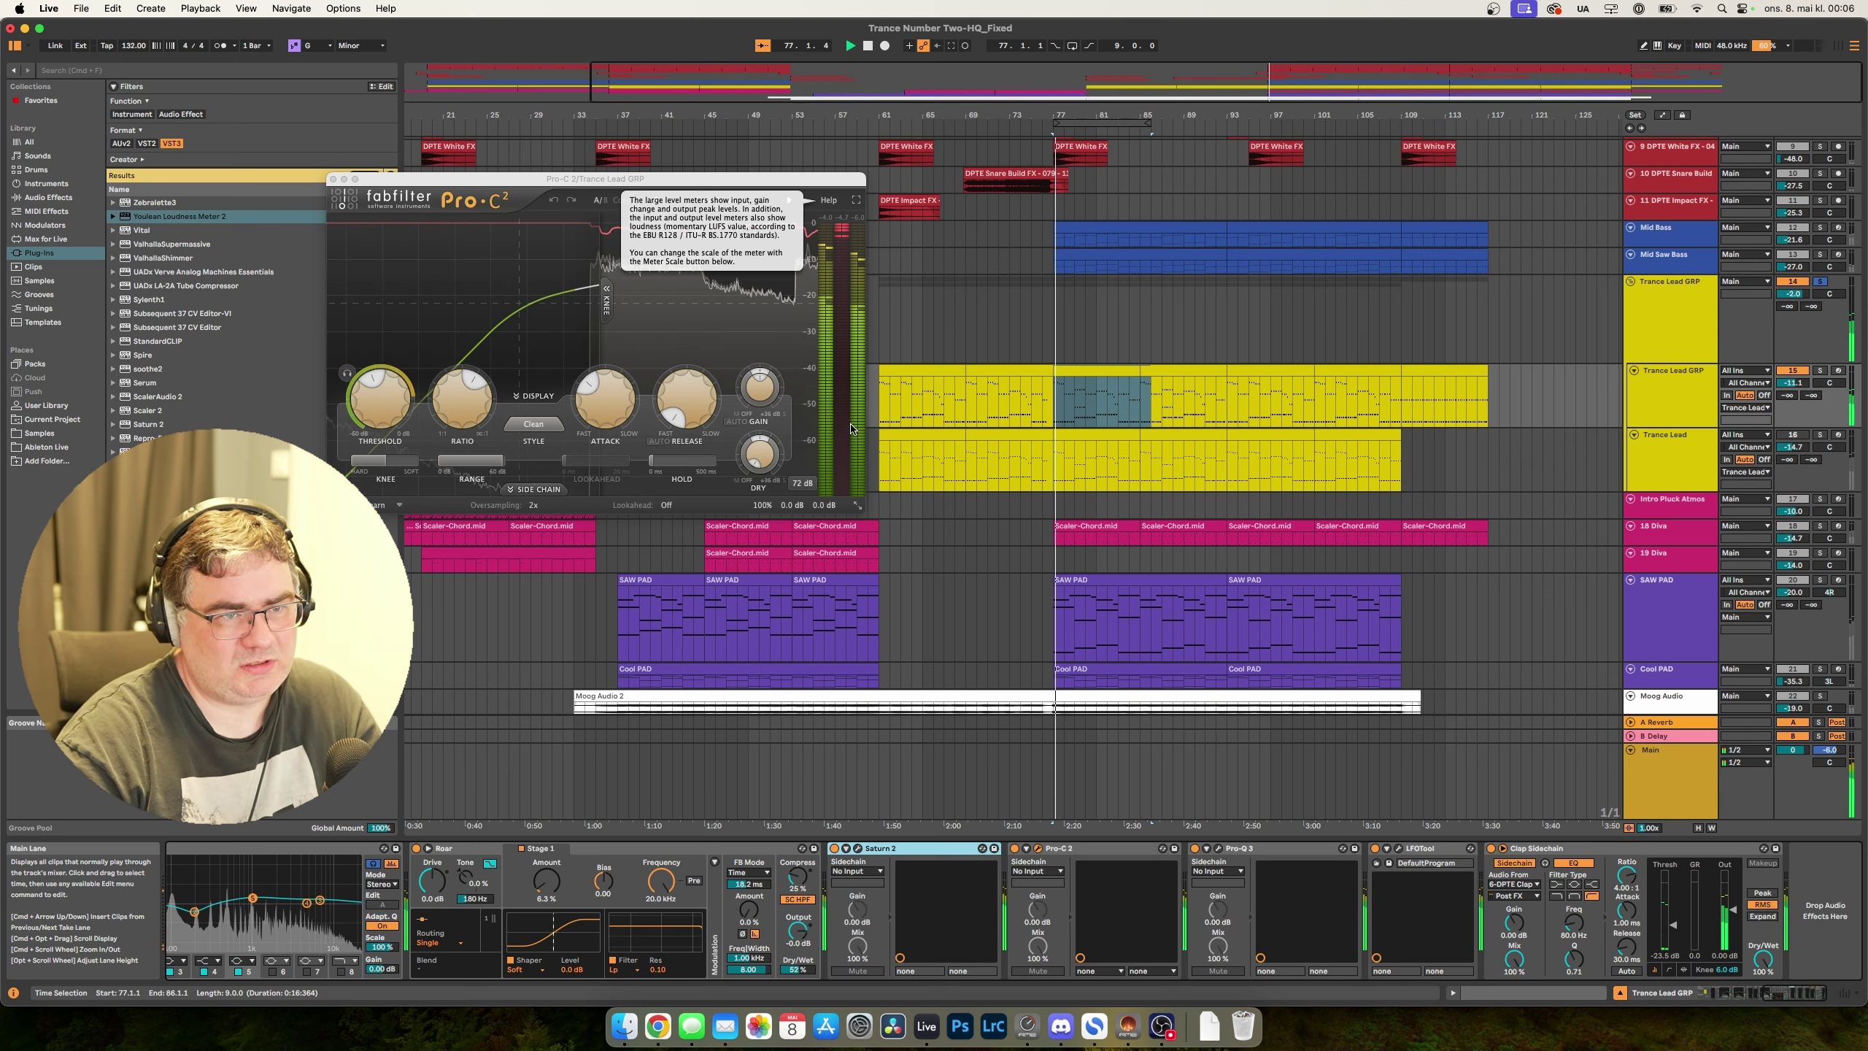
click(332, 179)
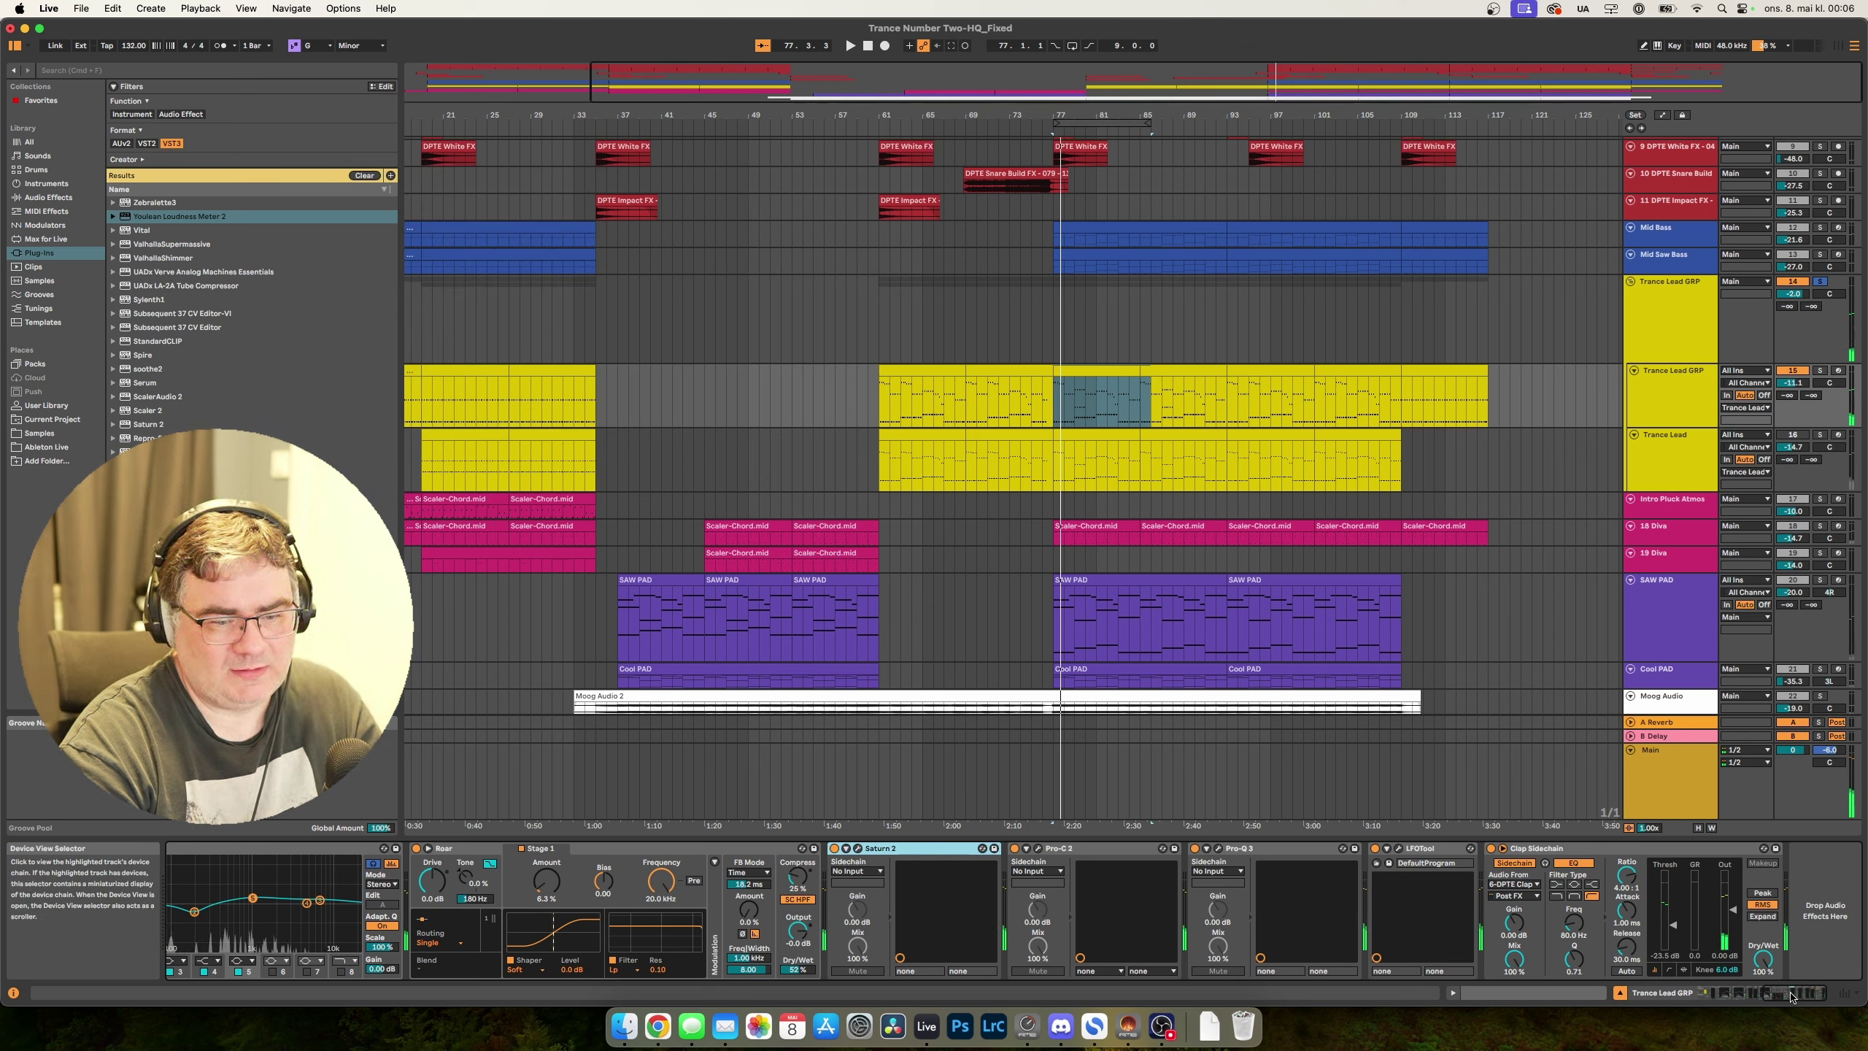
click(1038, 850)
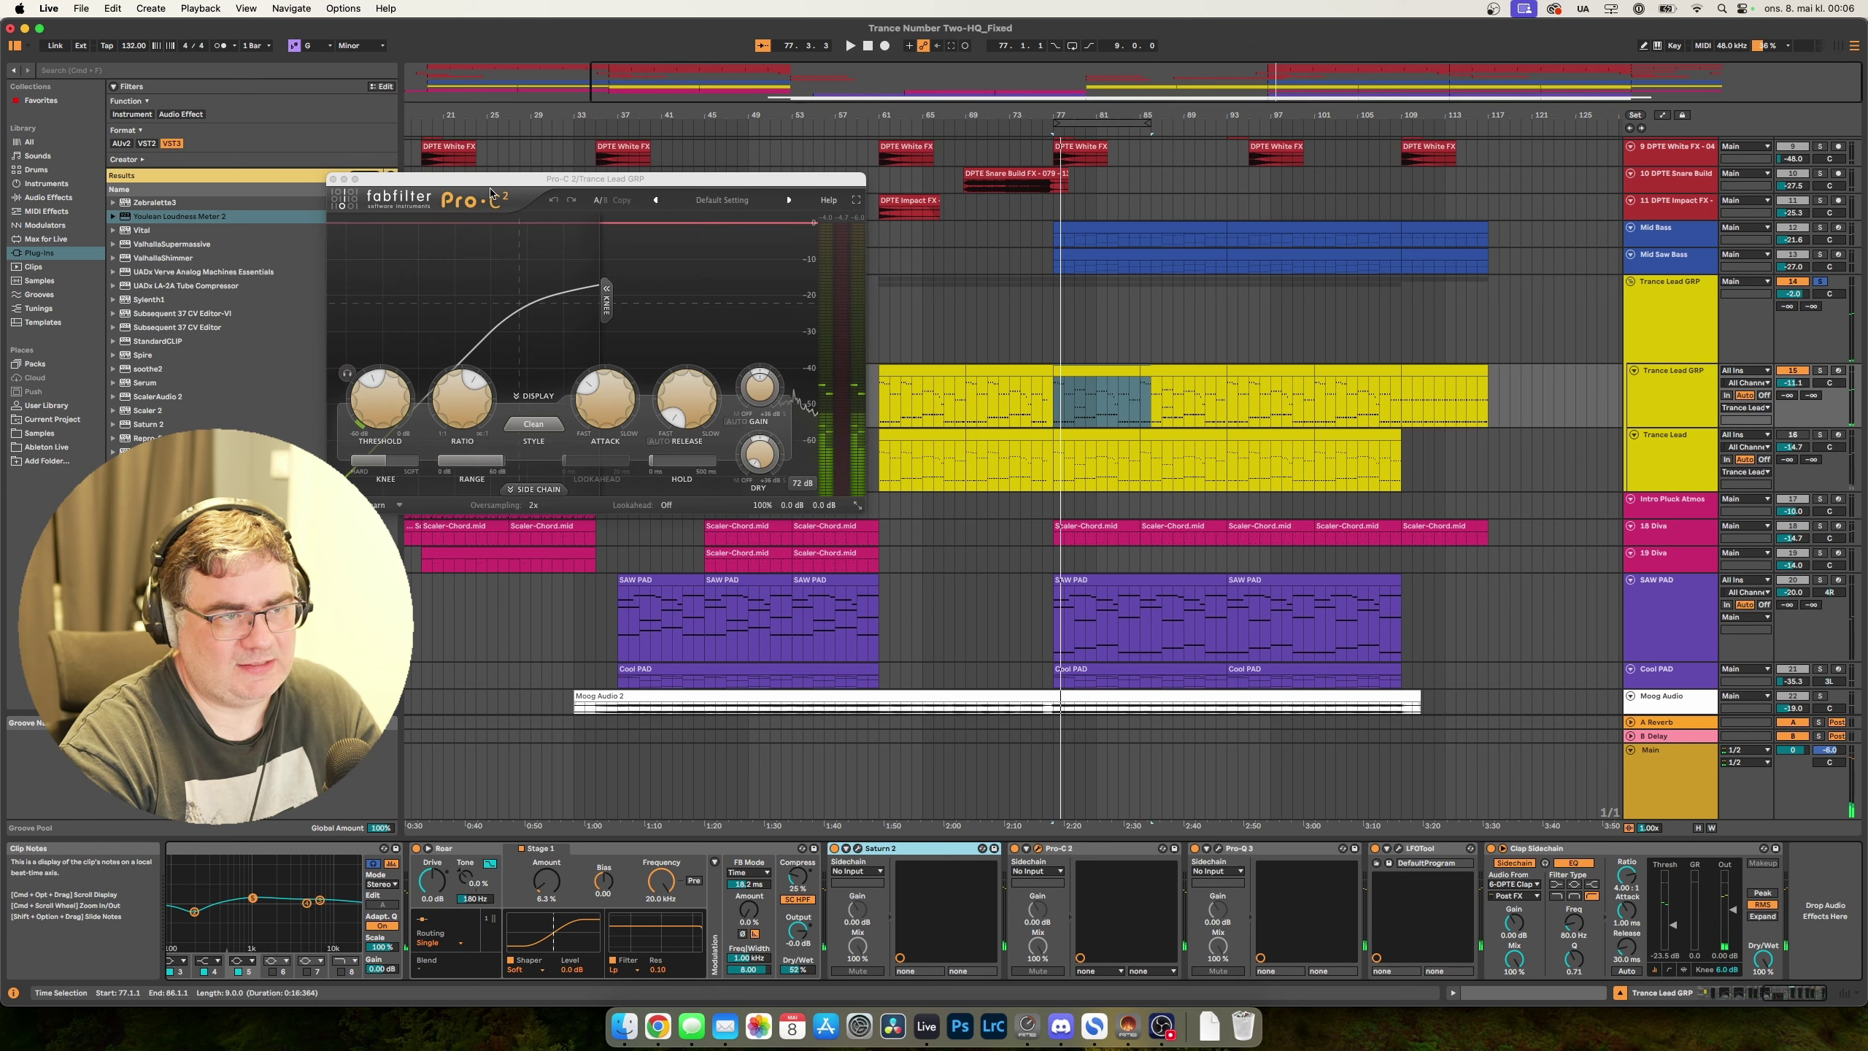
drag(491, 193, 941, 236)
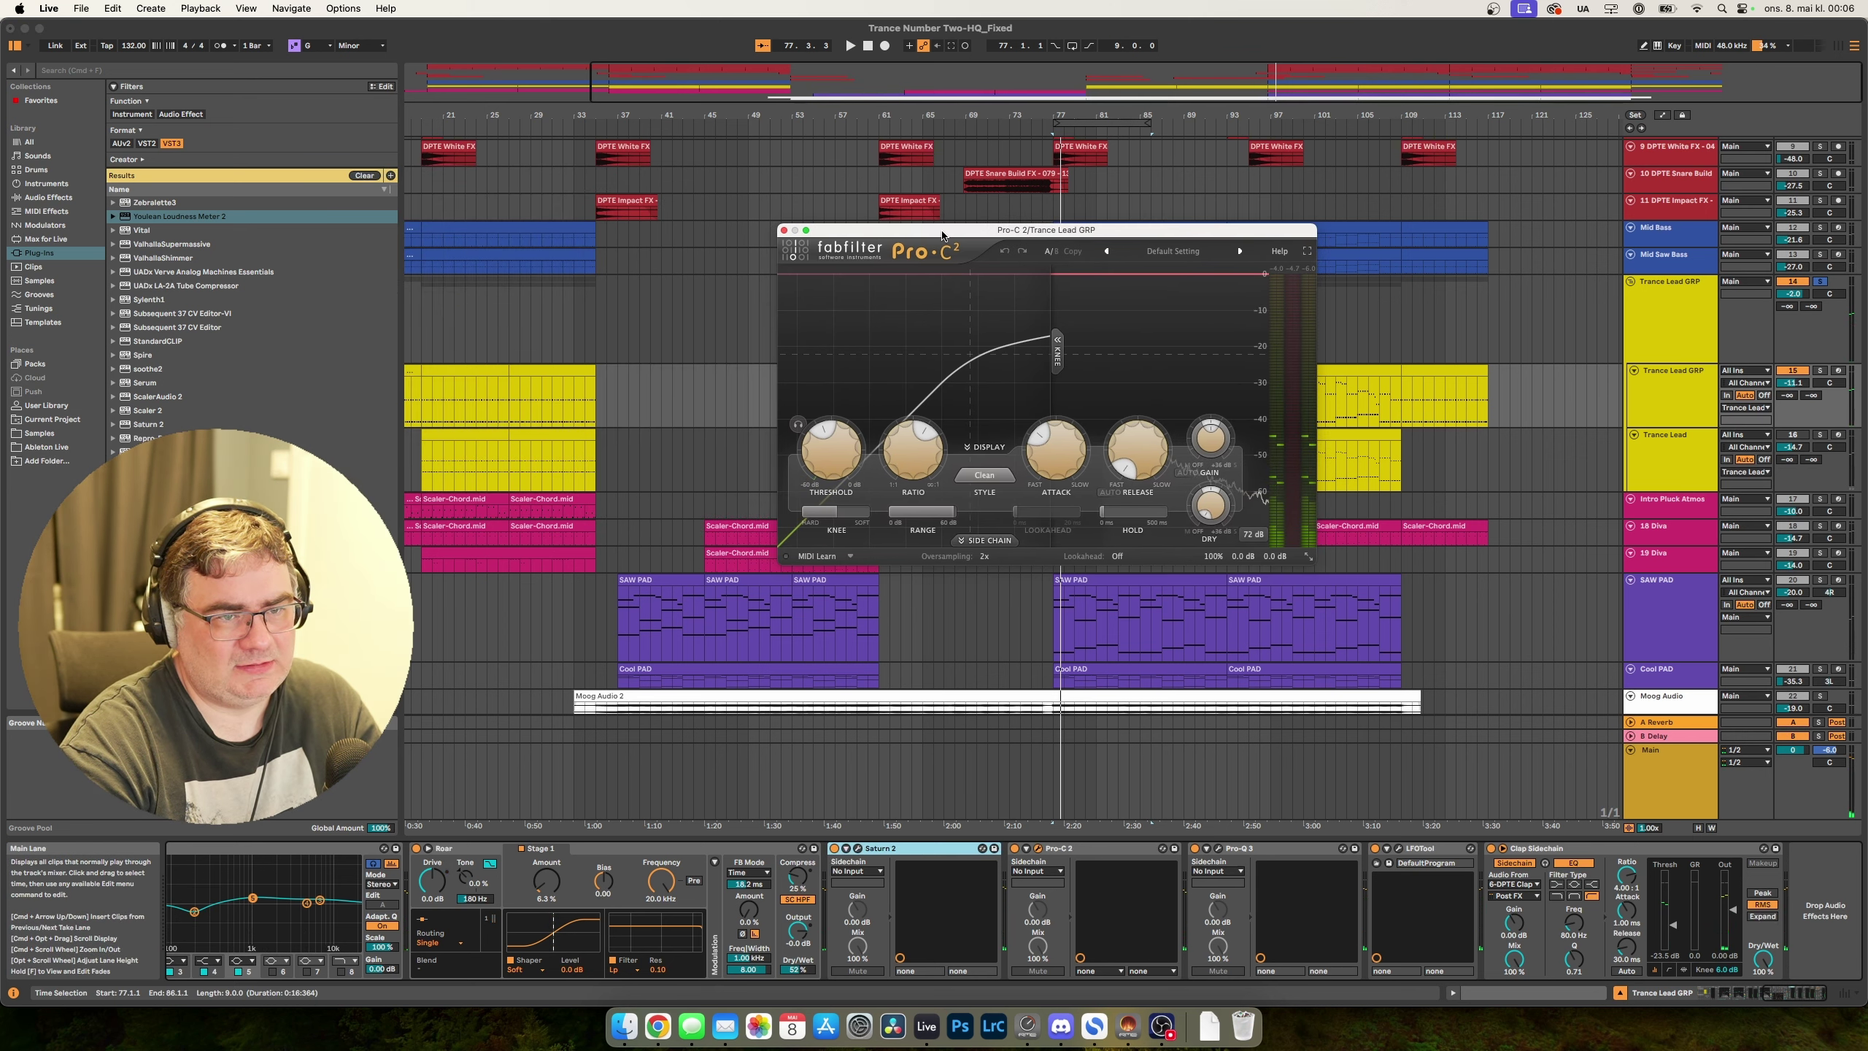
click(783, 231)
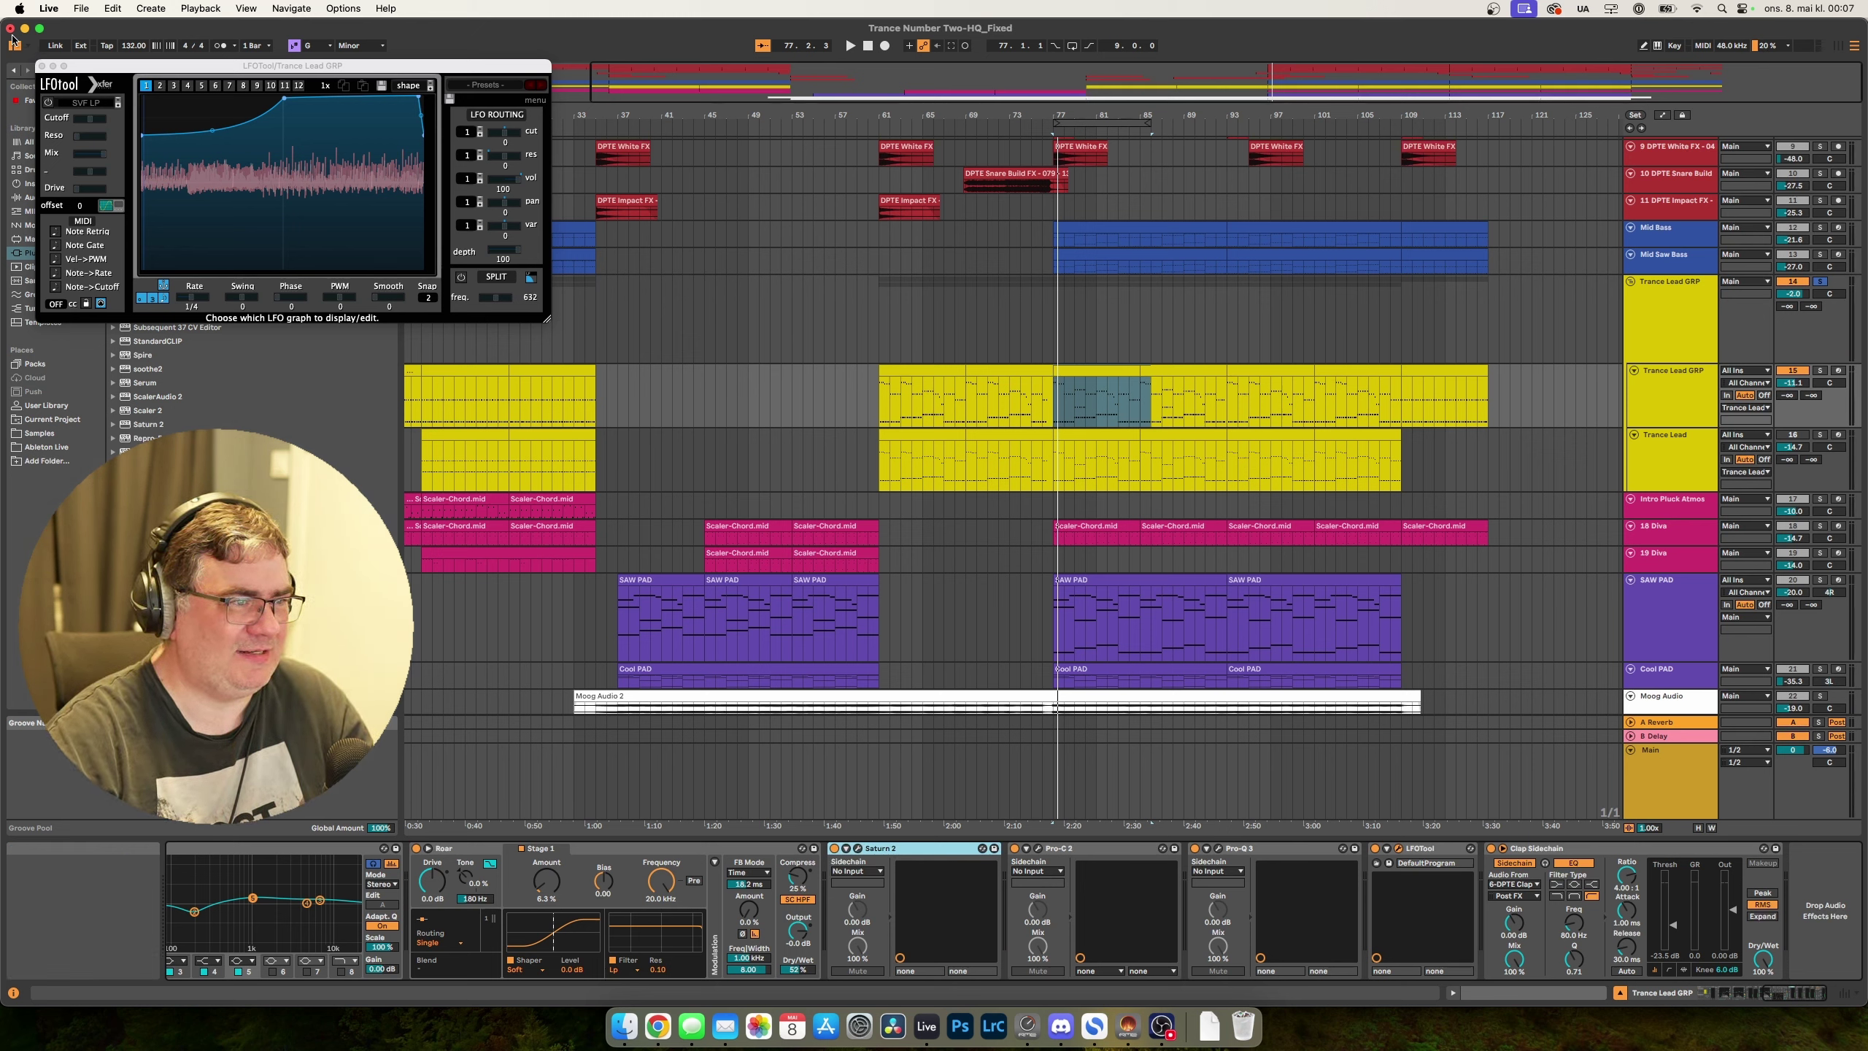
Inspect the start of the LFOTool volume curve on the lead group, close the plug-in, and audition the lead.
mouse_move(143, 138)
mouse_down()
mouse_move(167, 155)
mouse_move(150, 131)
mouse_up()
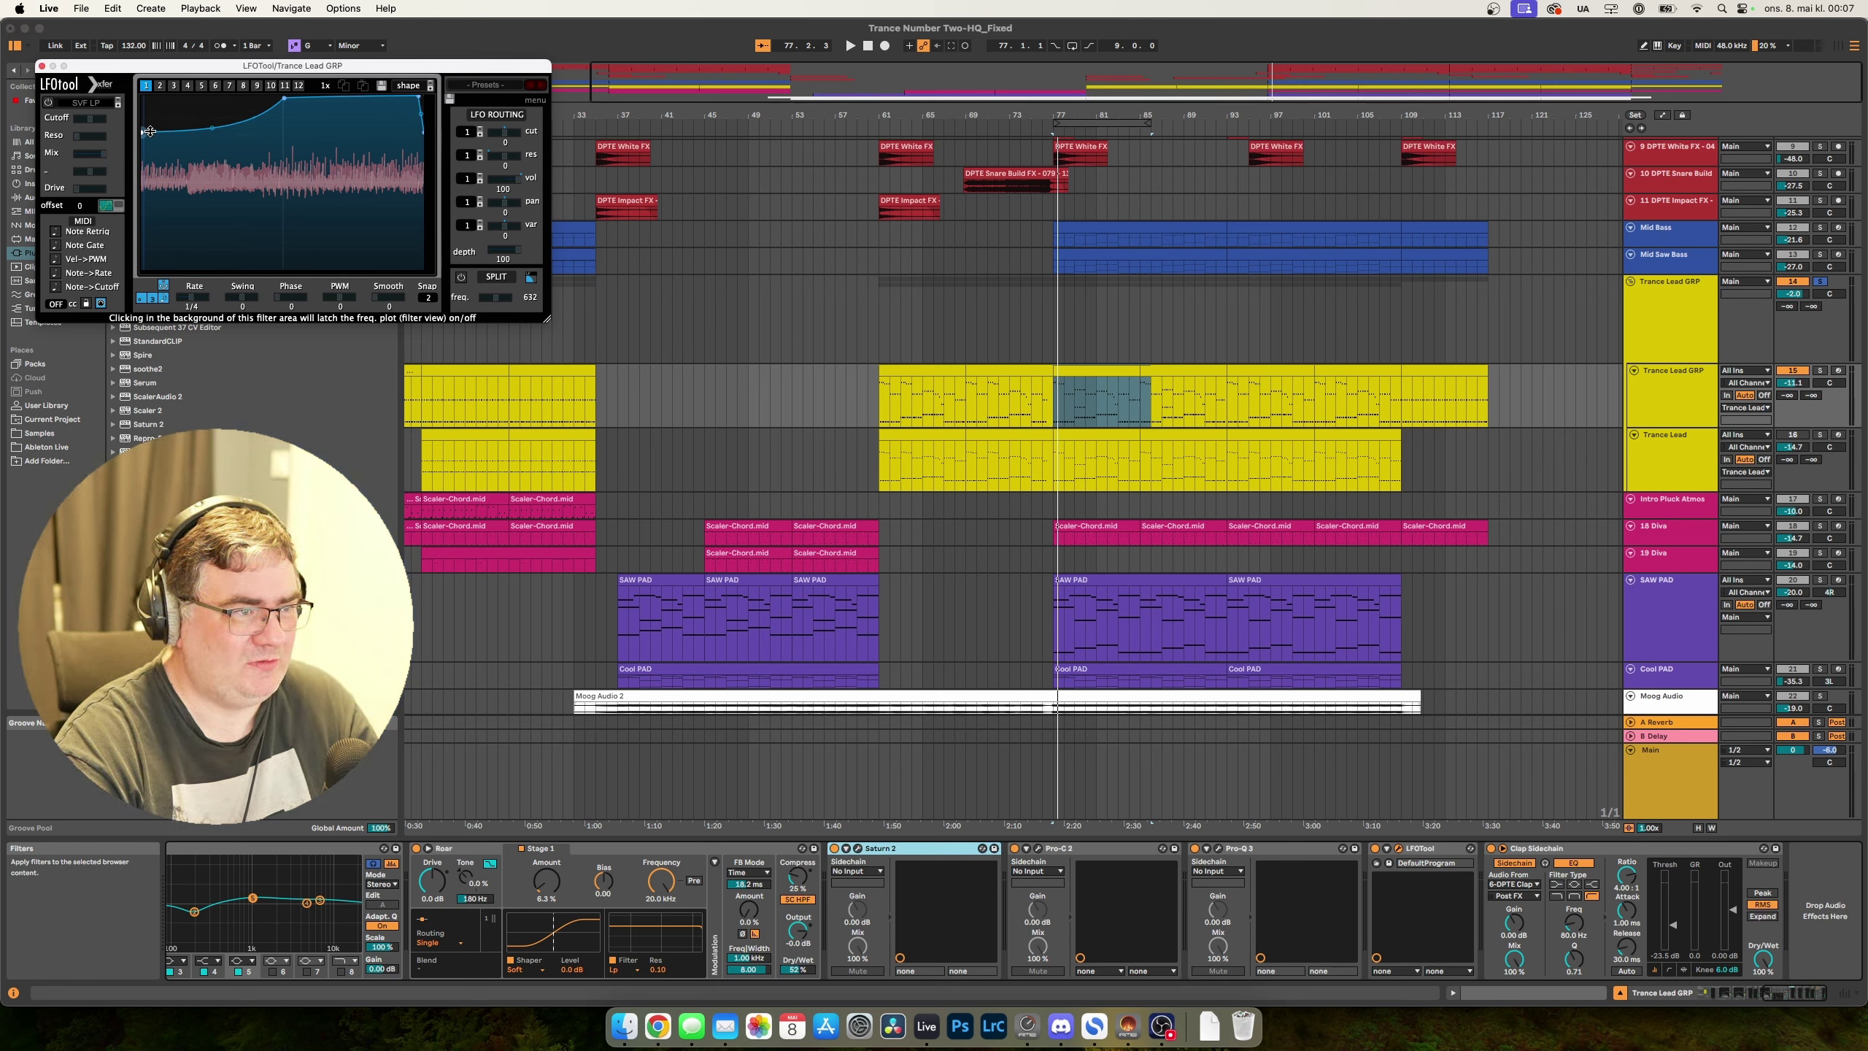
click(42, 66)
key(space)
key(space)
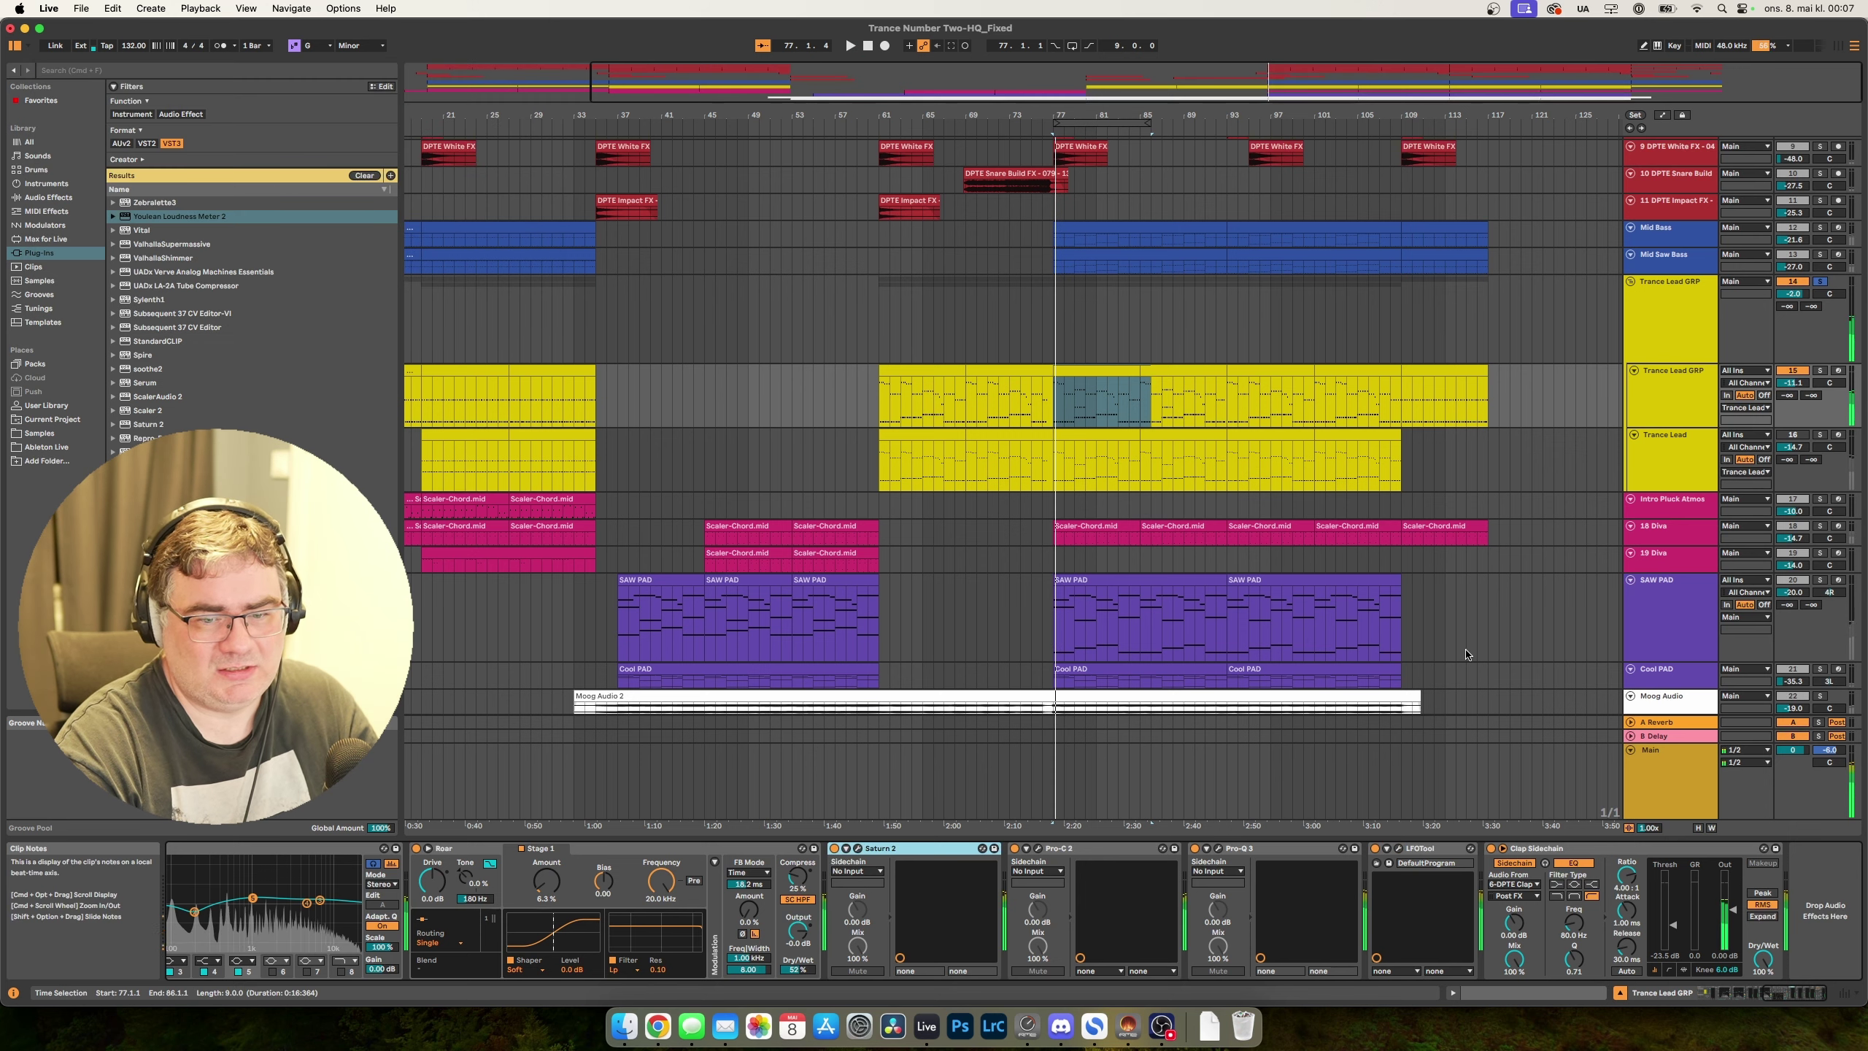
Select the Clap Sidechain compressor at the end of the lead group's chain and audition its effect on the lead.
click(1574, 850)
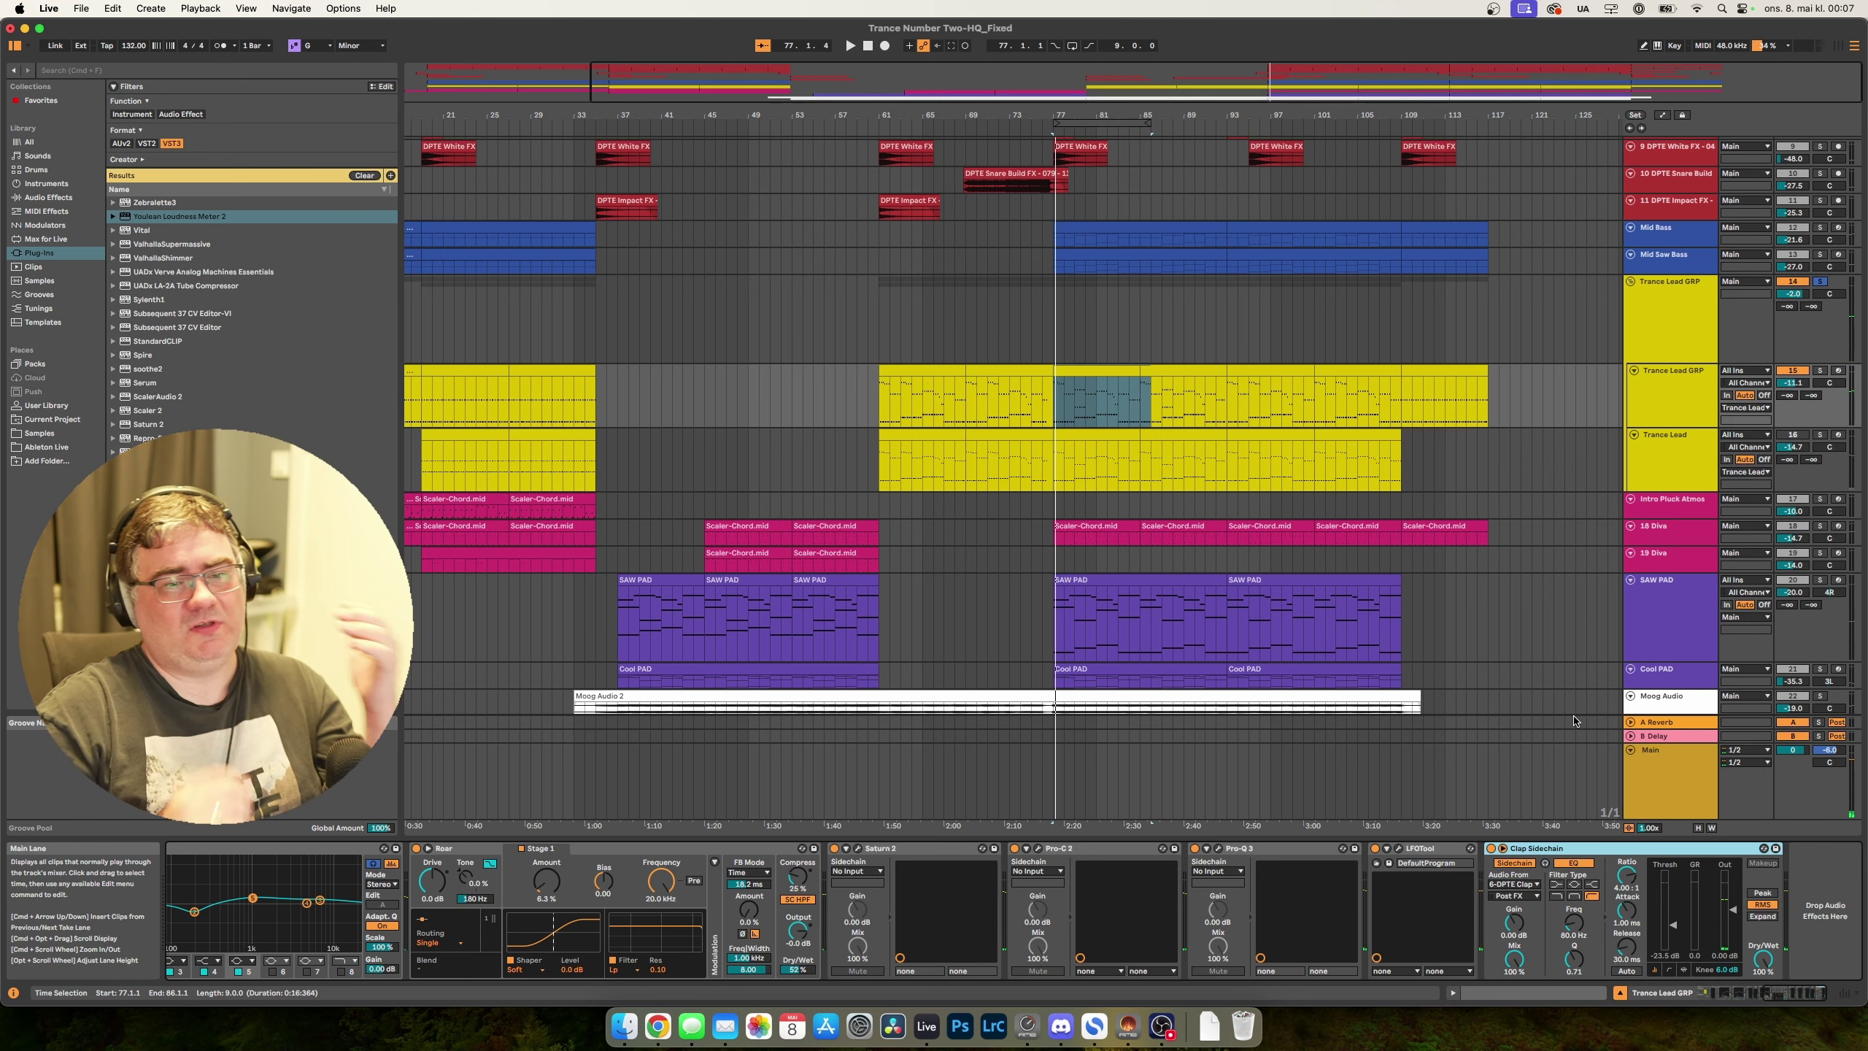
key(space)
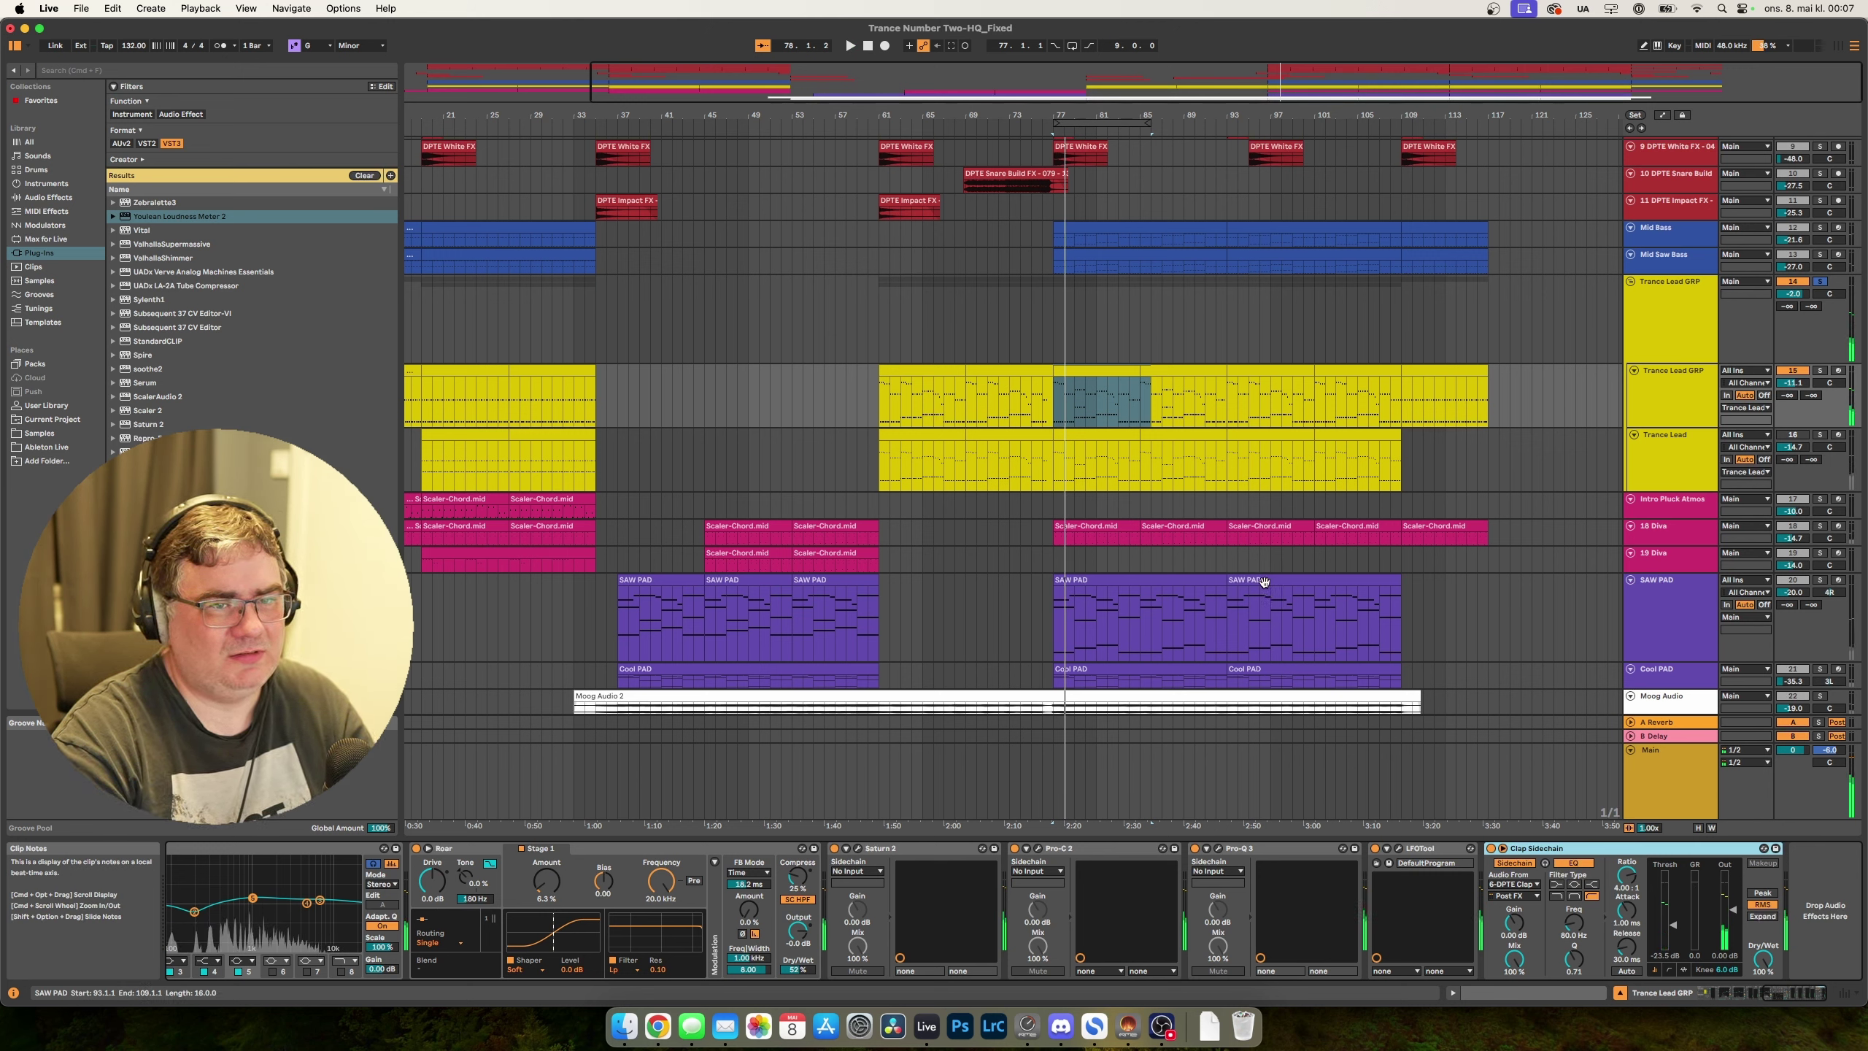
key(space)
key(space)
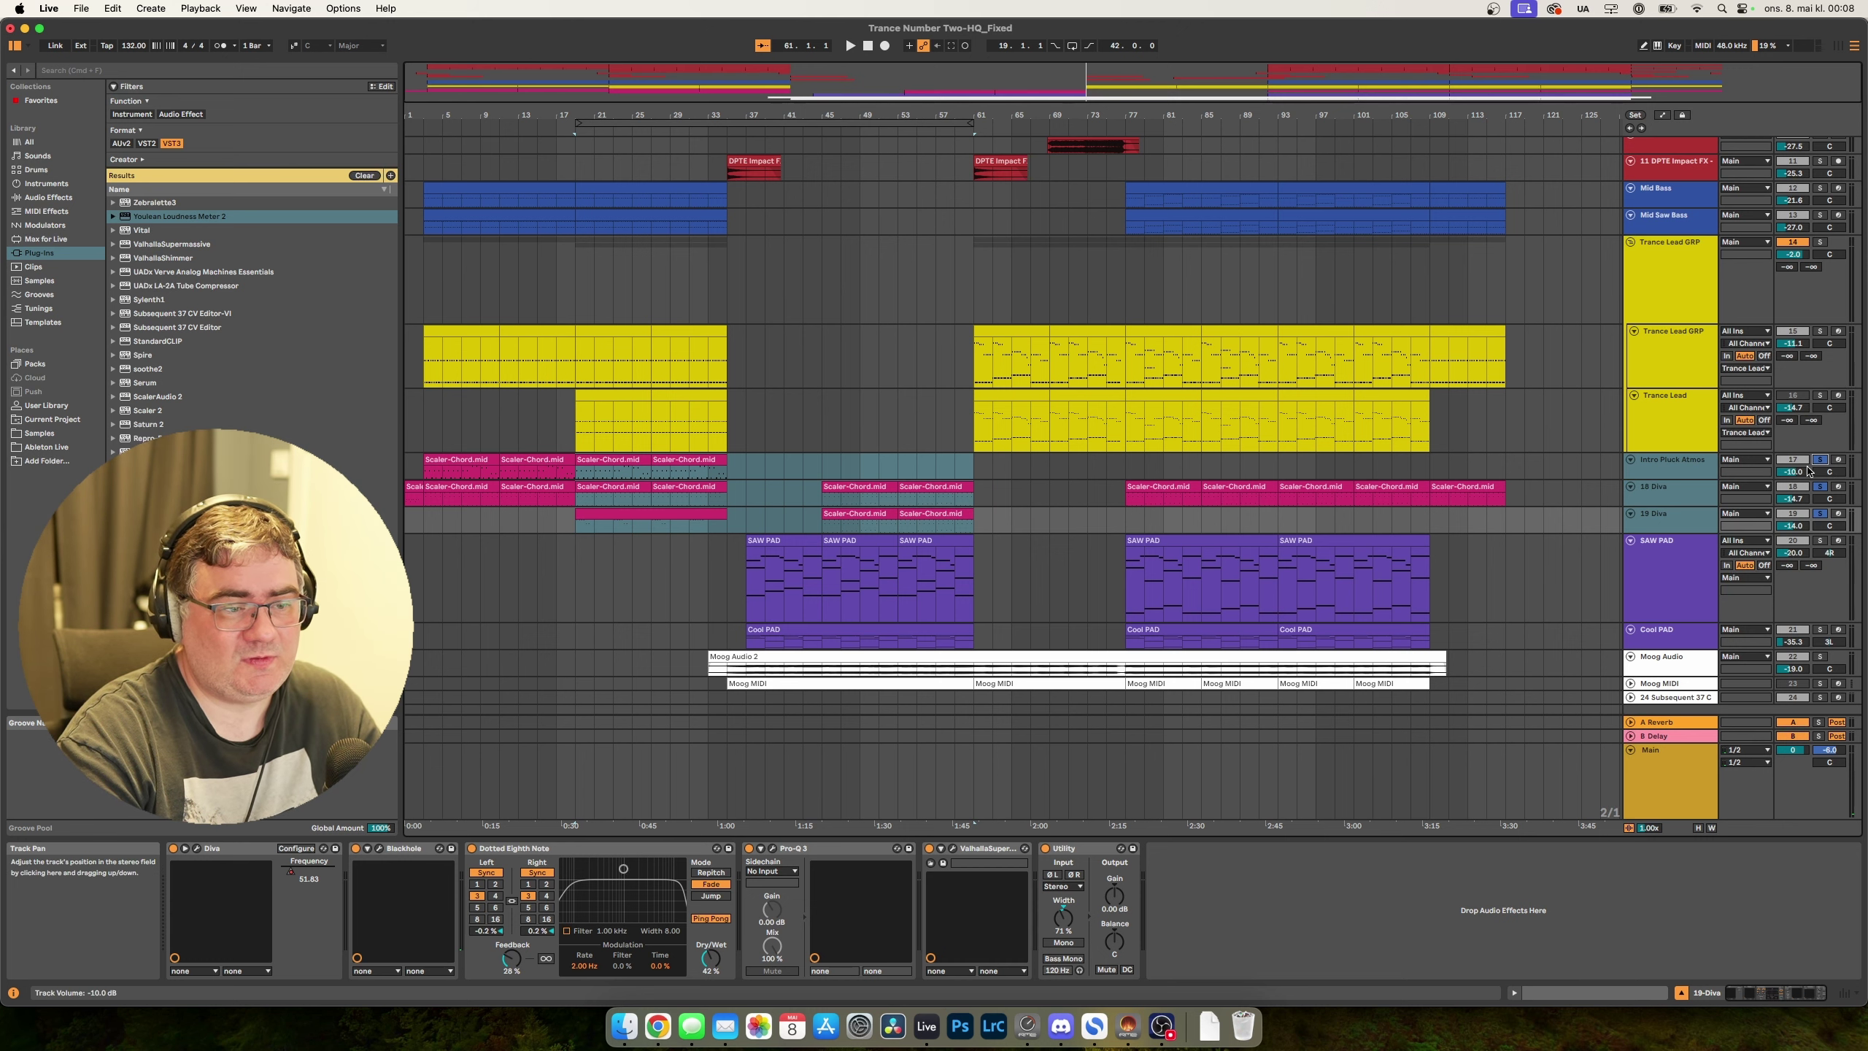
Play the soloed Intro Pluck Atmos and Diva tracks from bar 19, adding Mid Bass and Mid Saw Bass to the solo.
key(space)
scroll(1673, 473, up, 3)
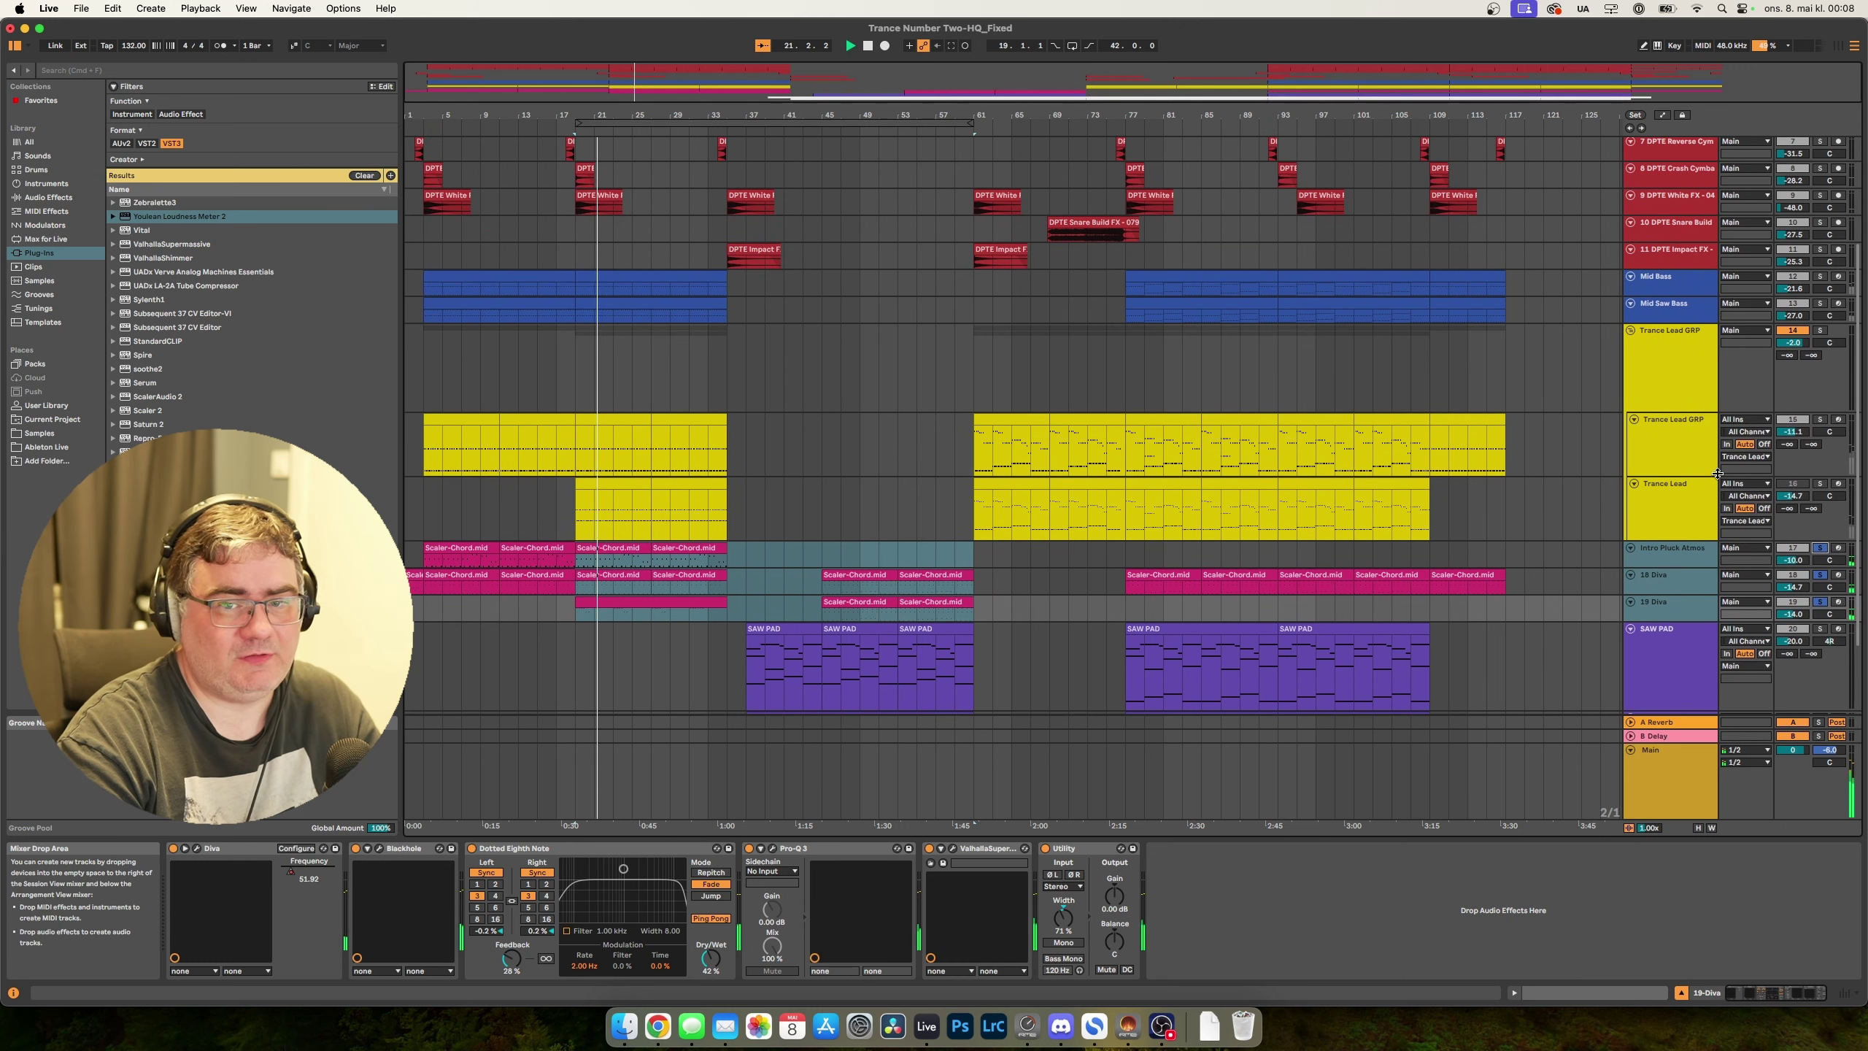
click(1820, 276)
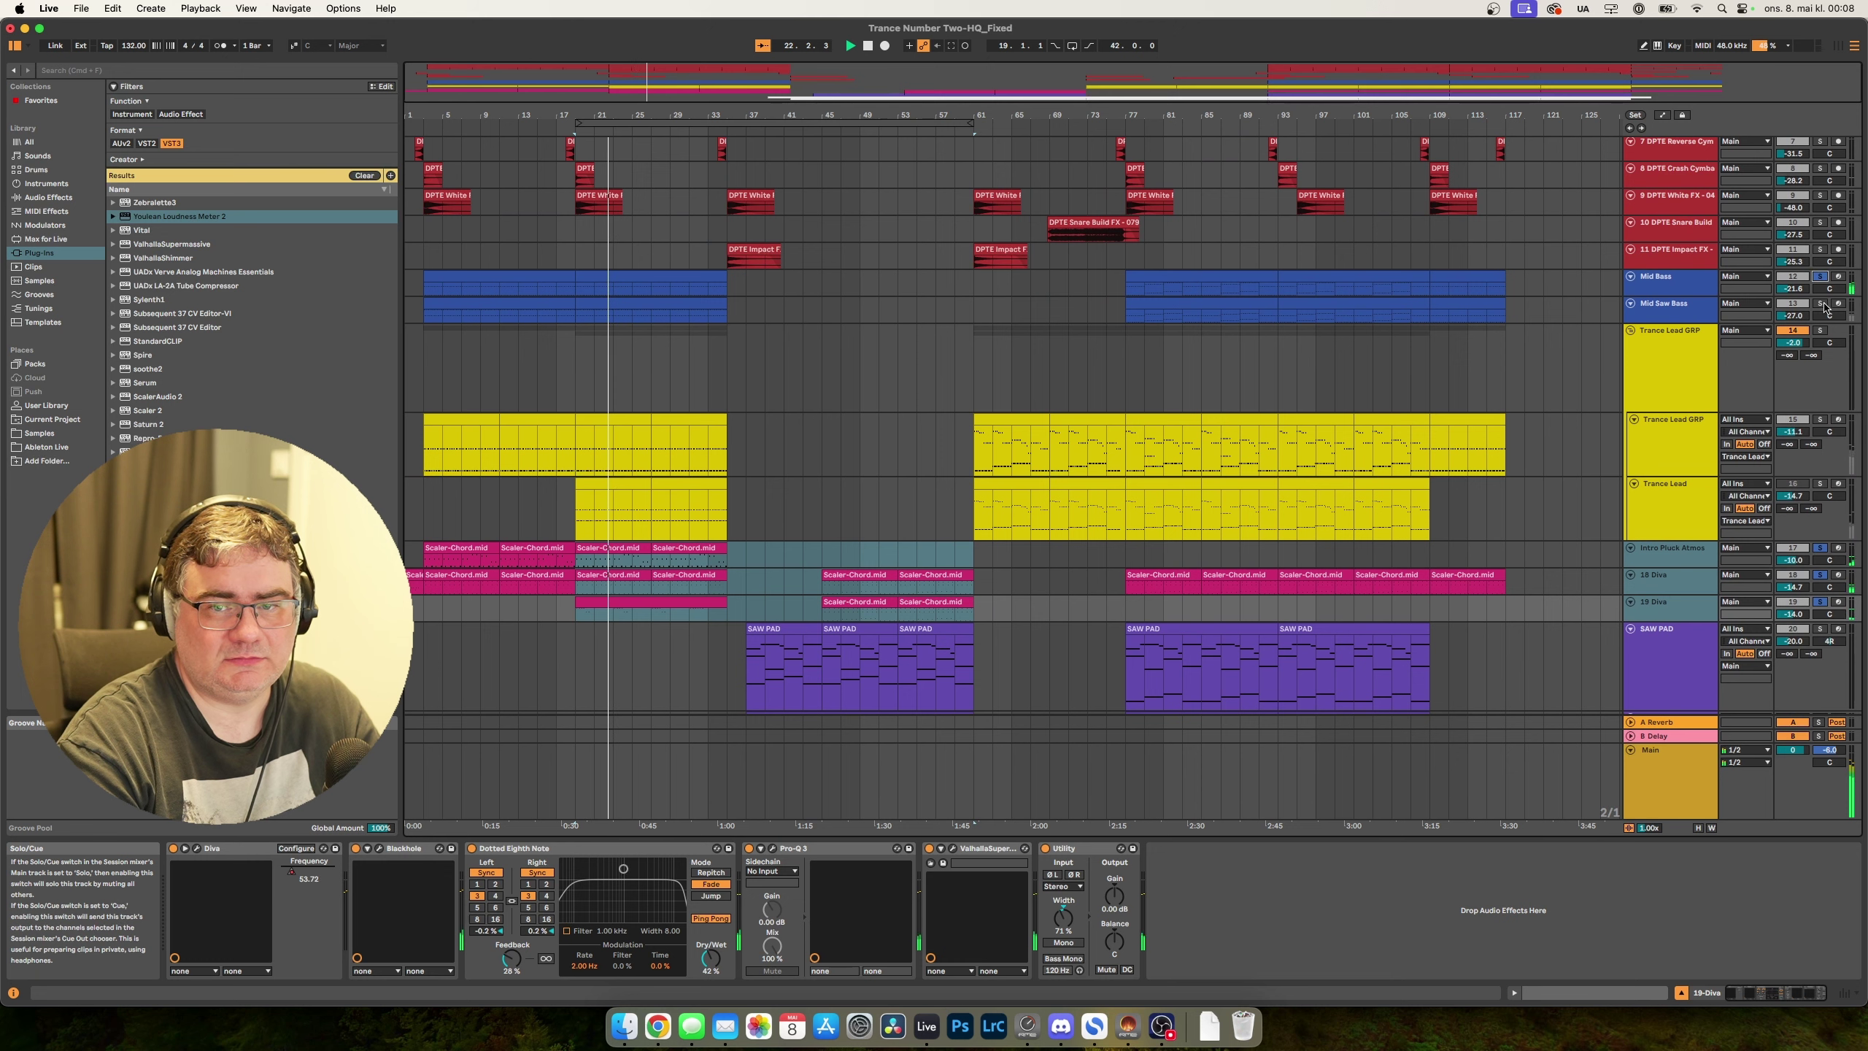
click(1820, 303)
Solo the Trance Lead GRP briefly alongside the pluck, Diva and bass tracks to compare the mix with and without it.
scroll(1816, 321, down, 4)
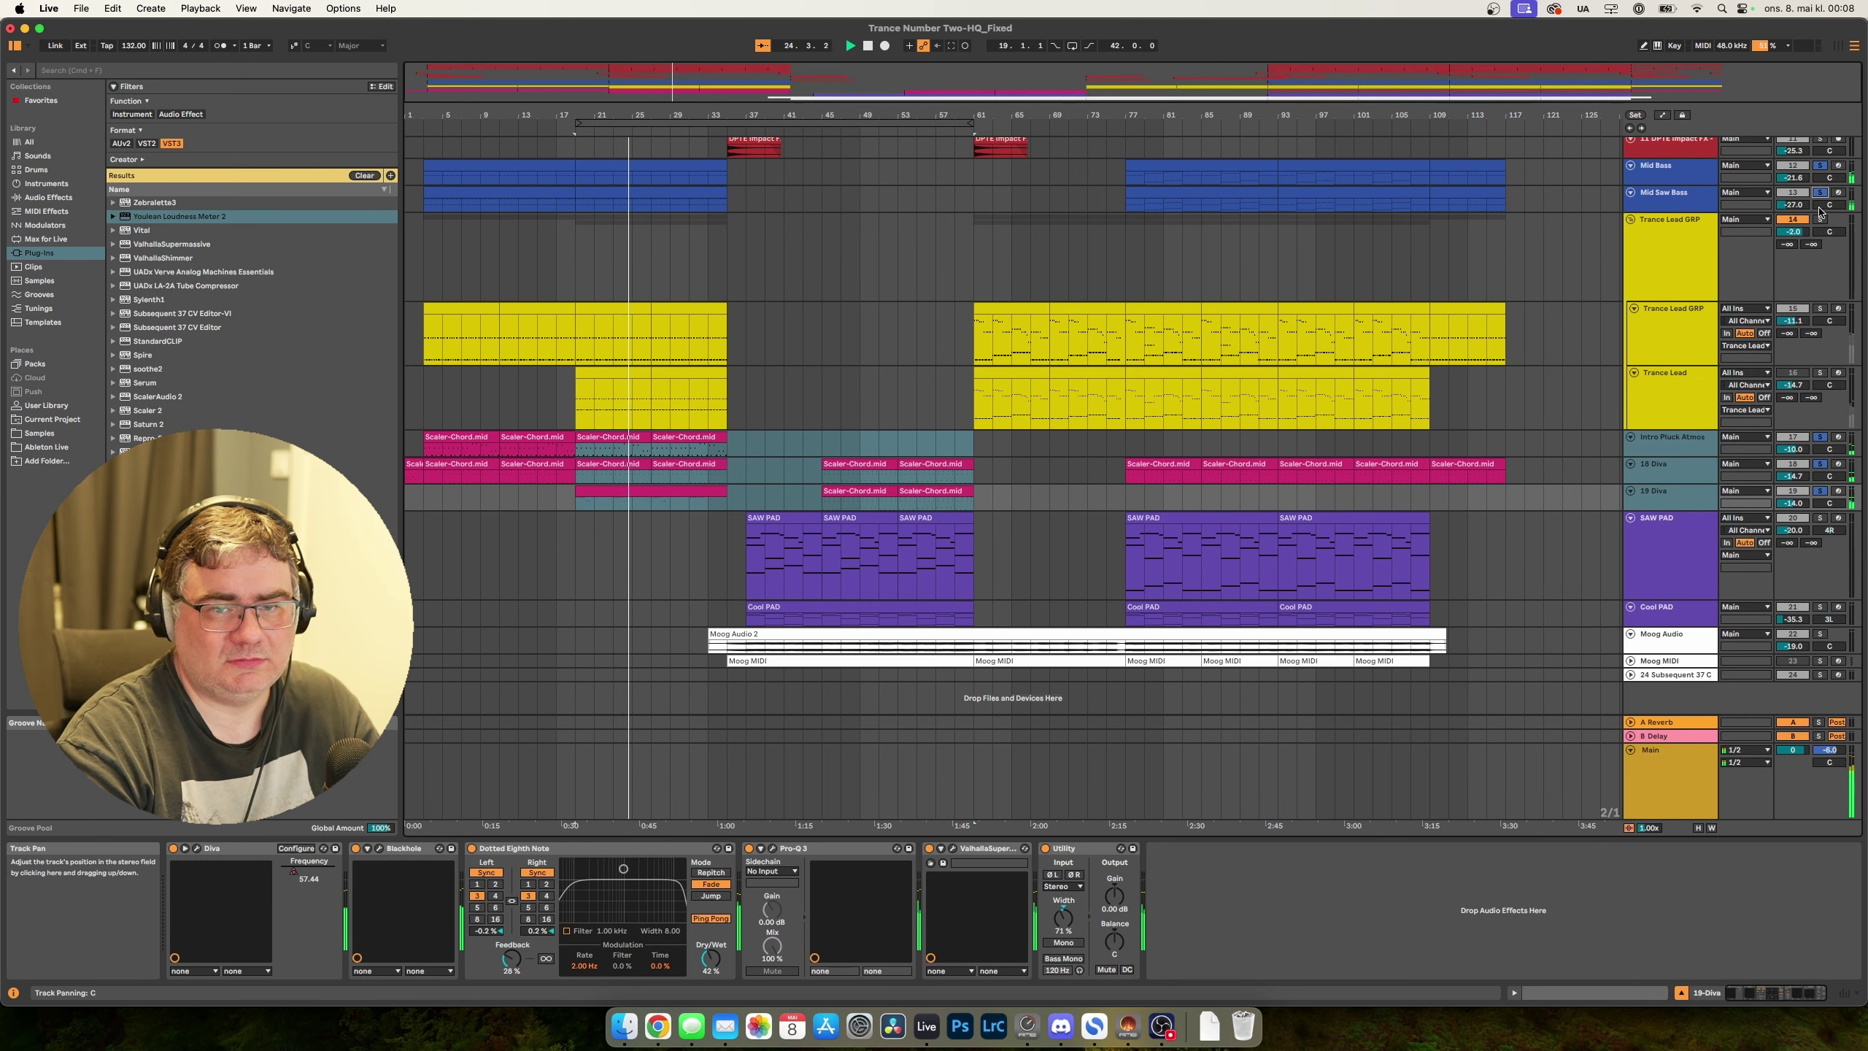
click(1819, 219)
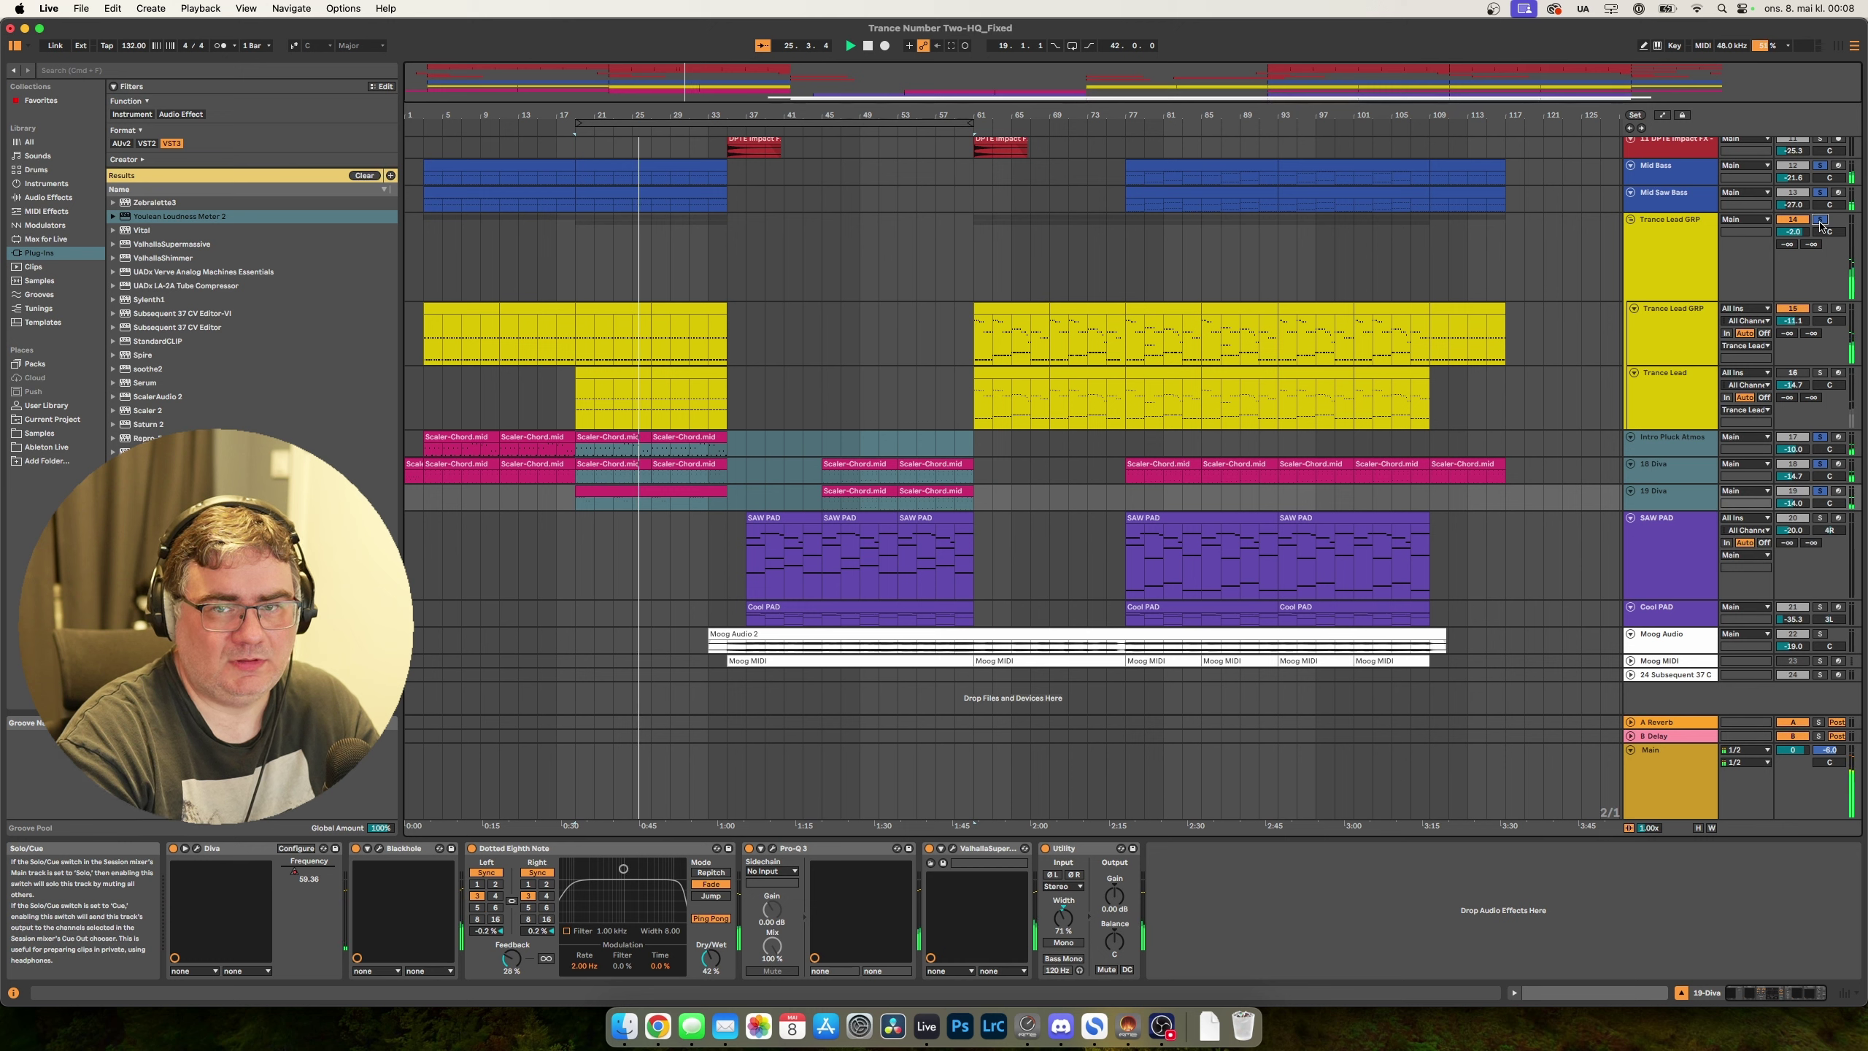
click(1820, 221)
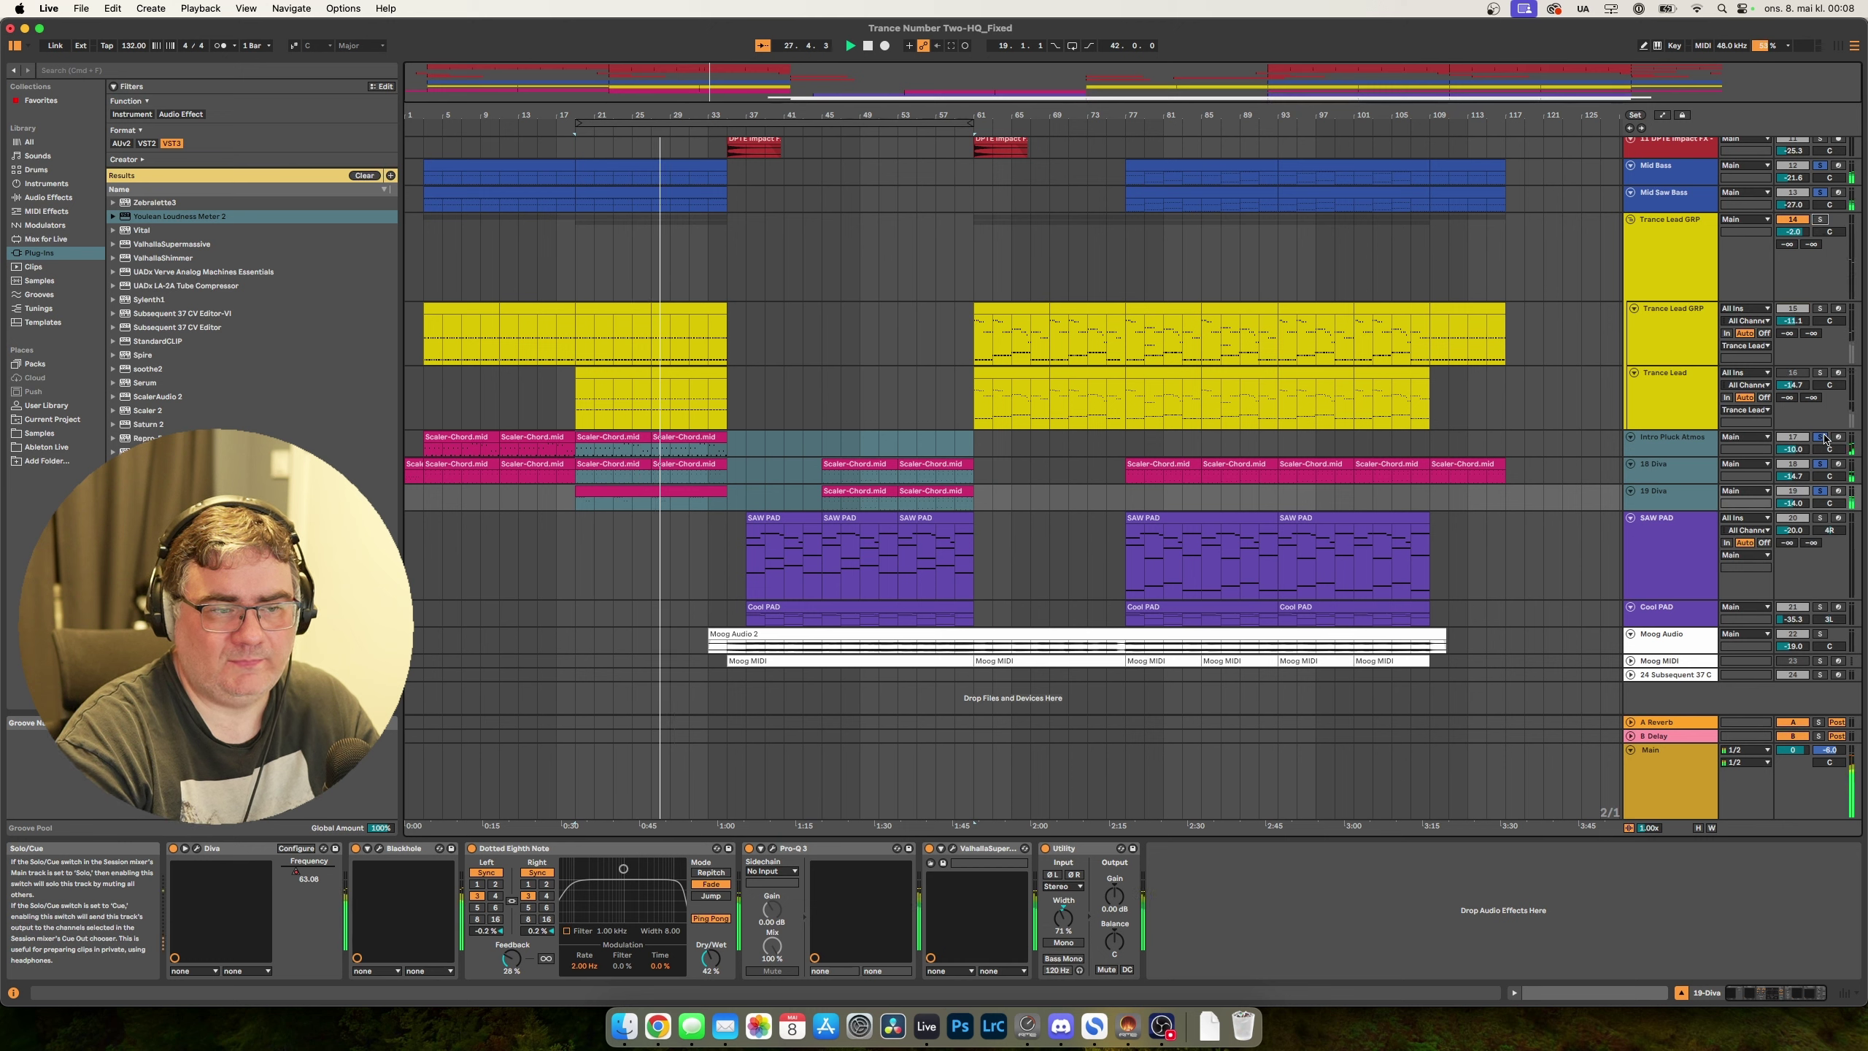
View the MIDI notes of the Intro Pluck Atmos clip starting at bar 19, and return to the arrangement with the device chain shown.
click(601, 446)
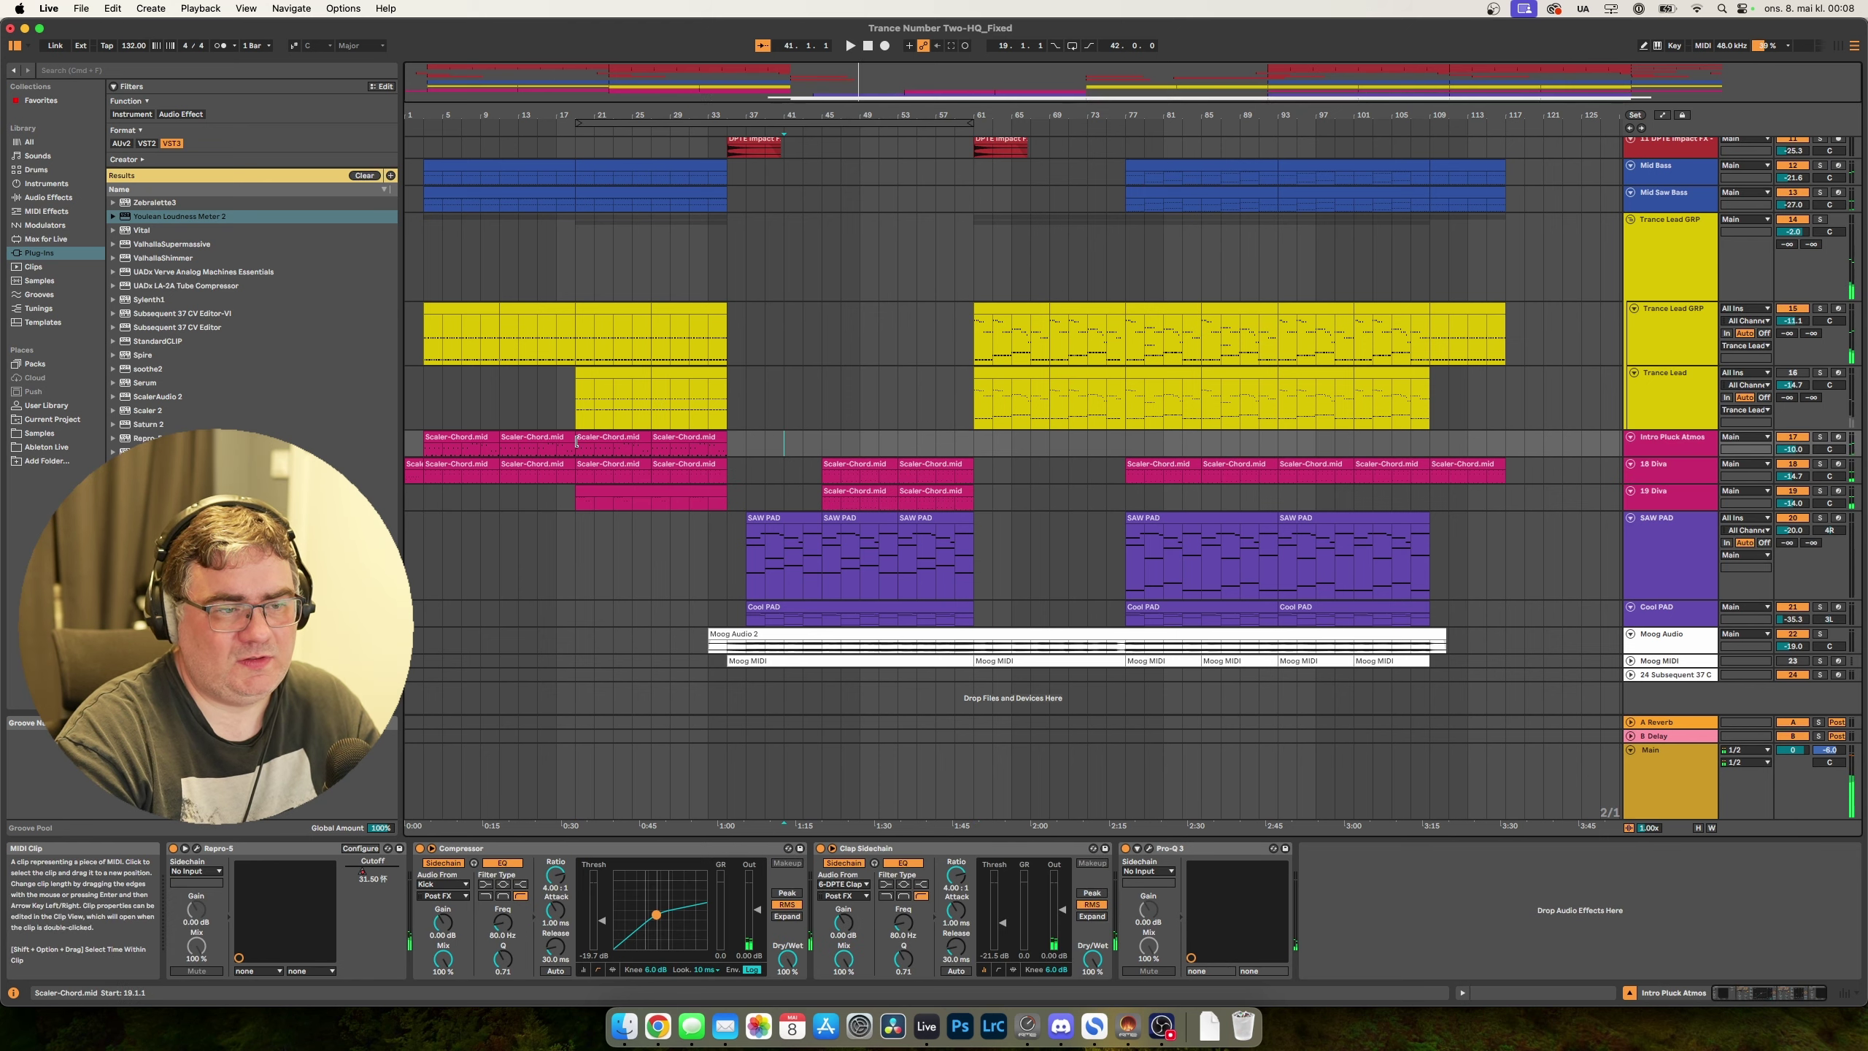
double_click(601, 446)
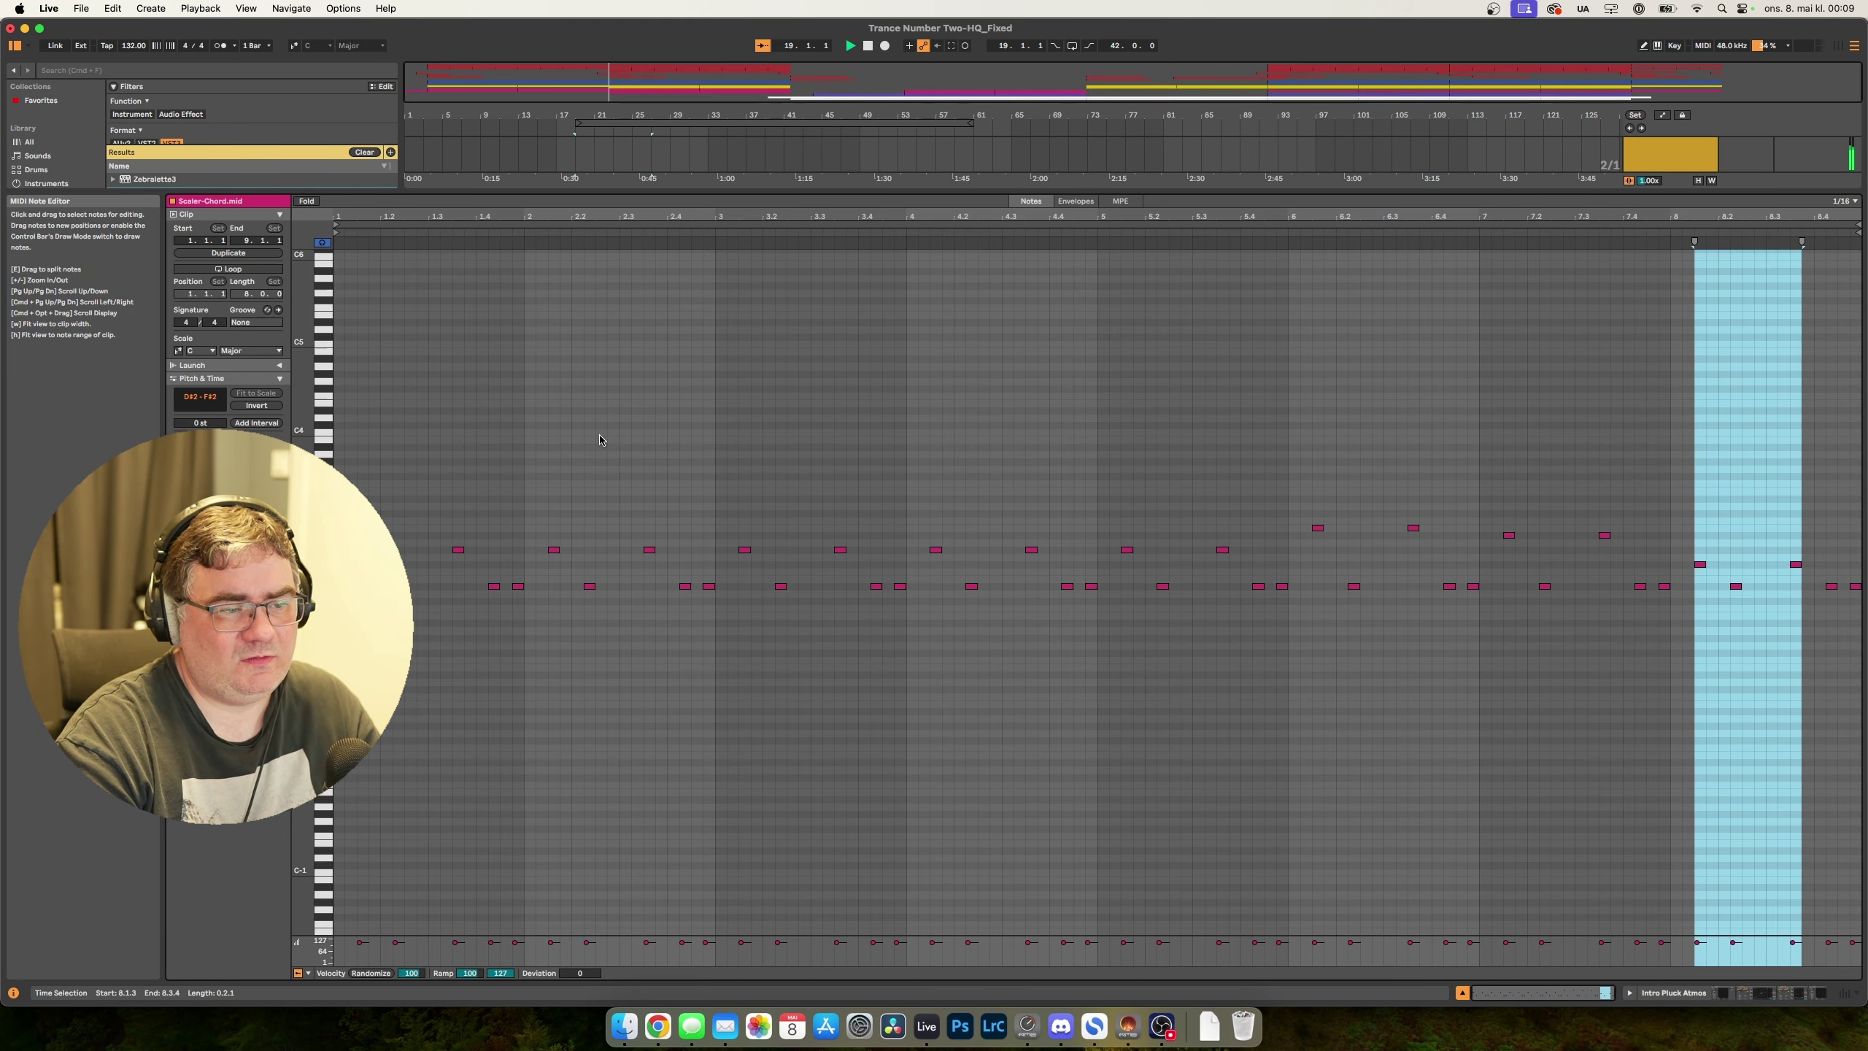
click(1759, 993)
click(882, 524)
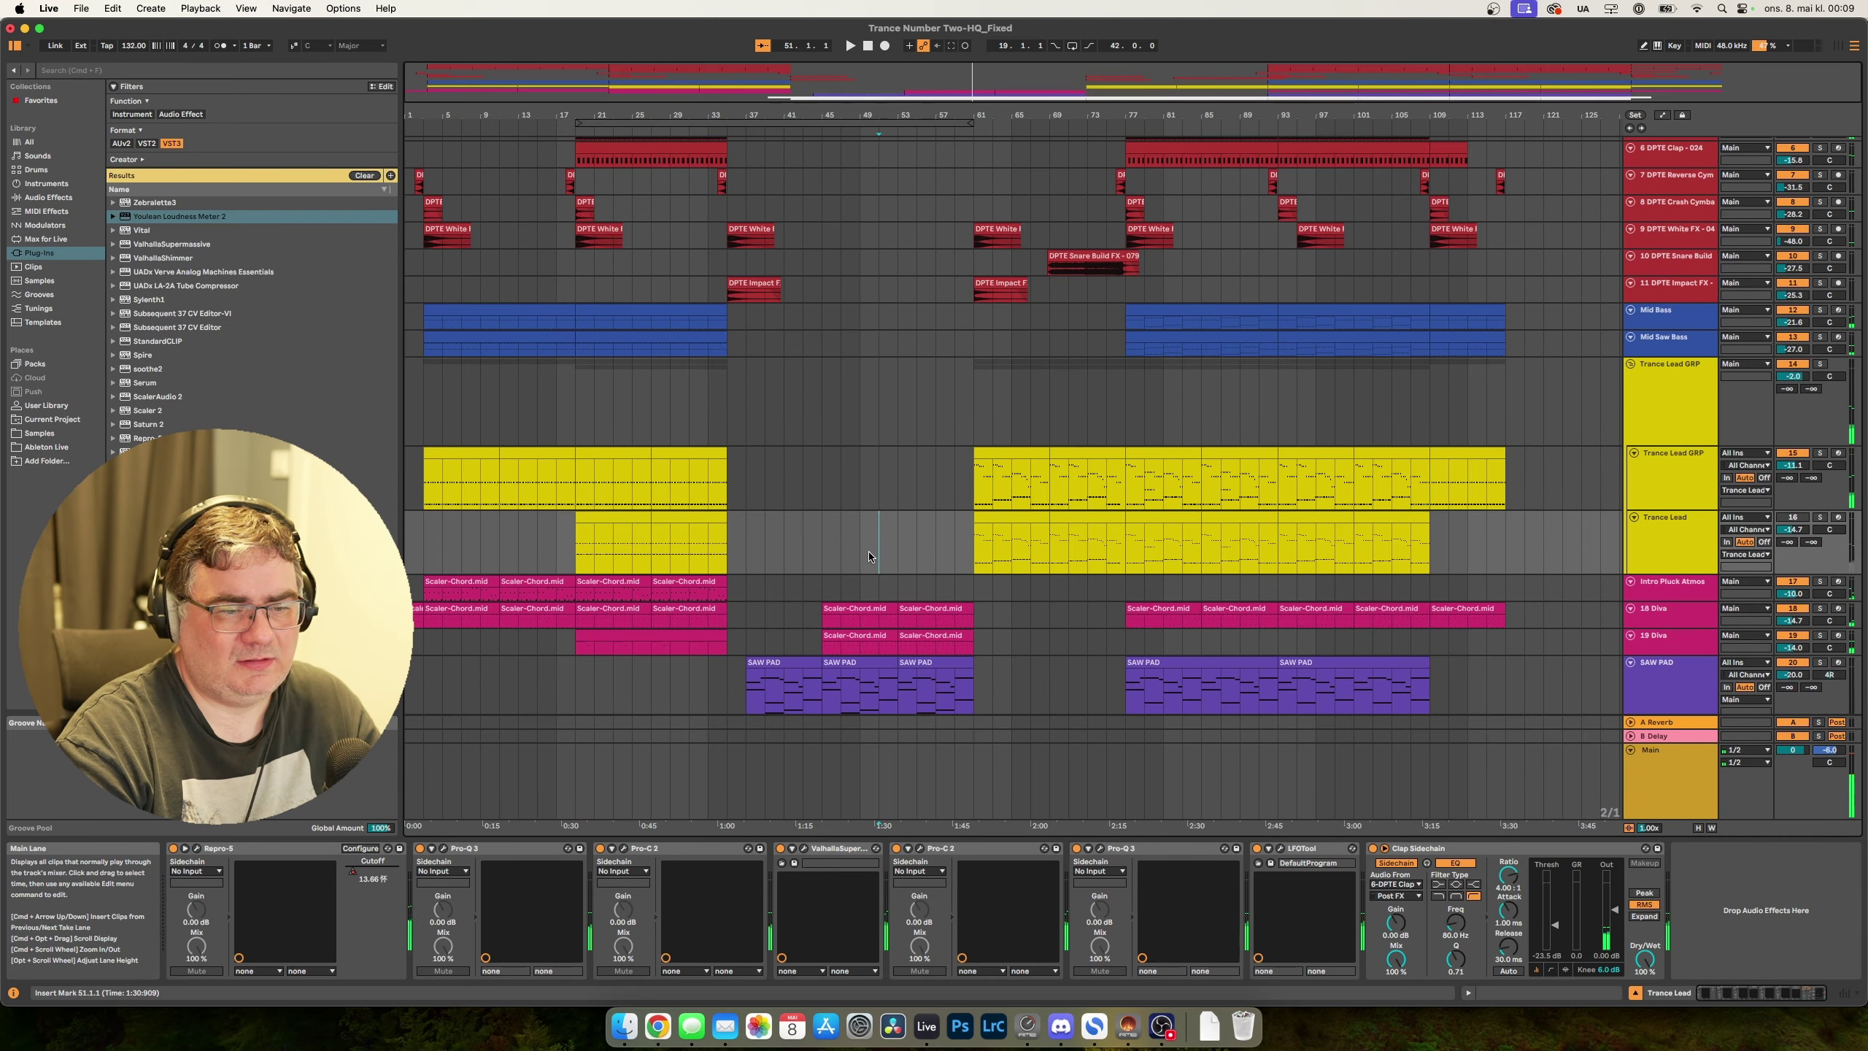
scroll(868, 557, down, 5)
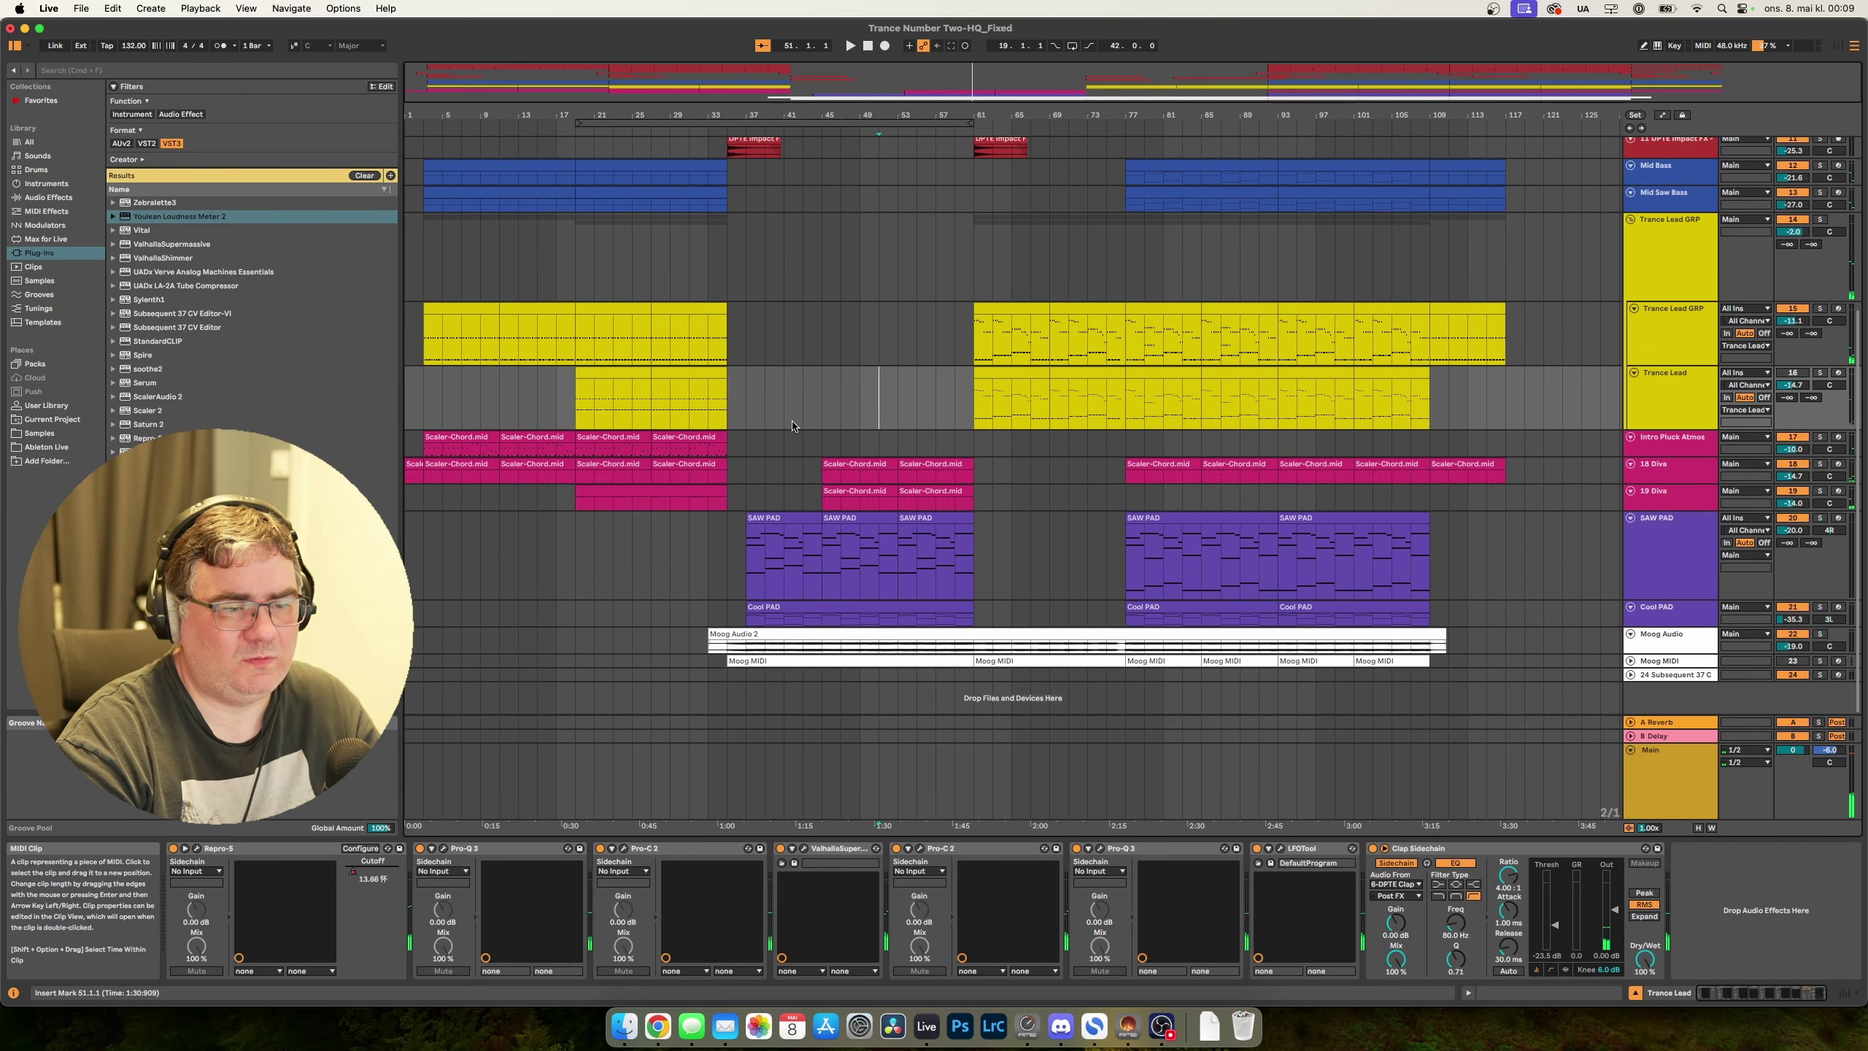
Play the soloed Moog Audio track from bar 35, looping bars 35 to 61.
drag(791, 122, 943, 122)
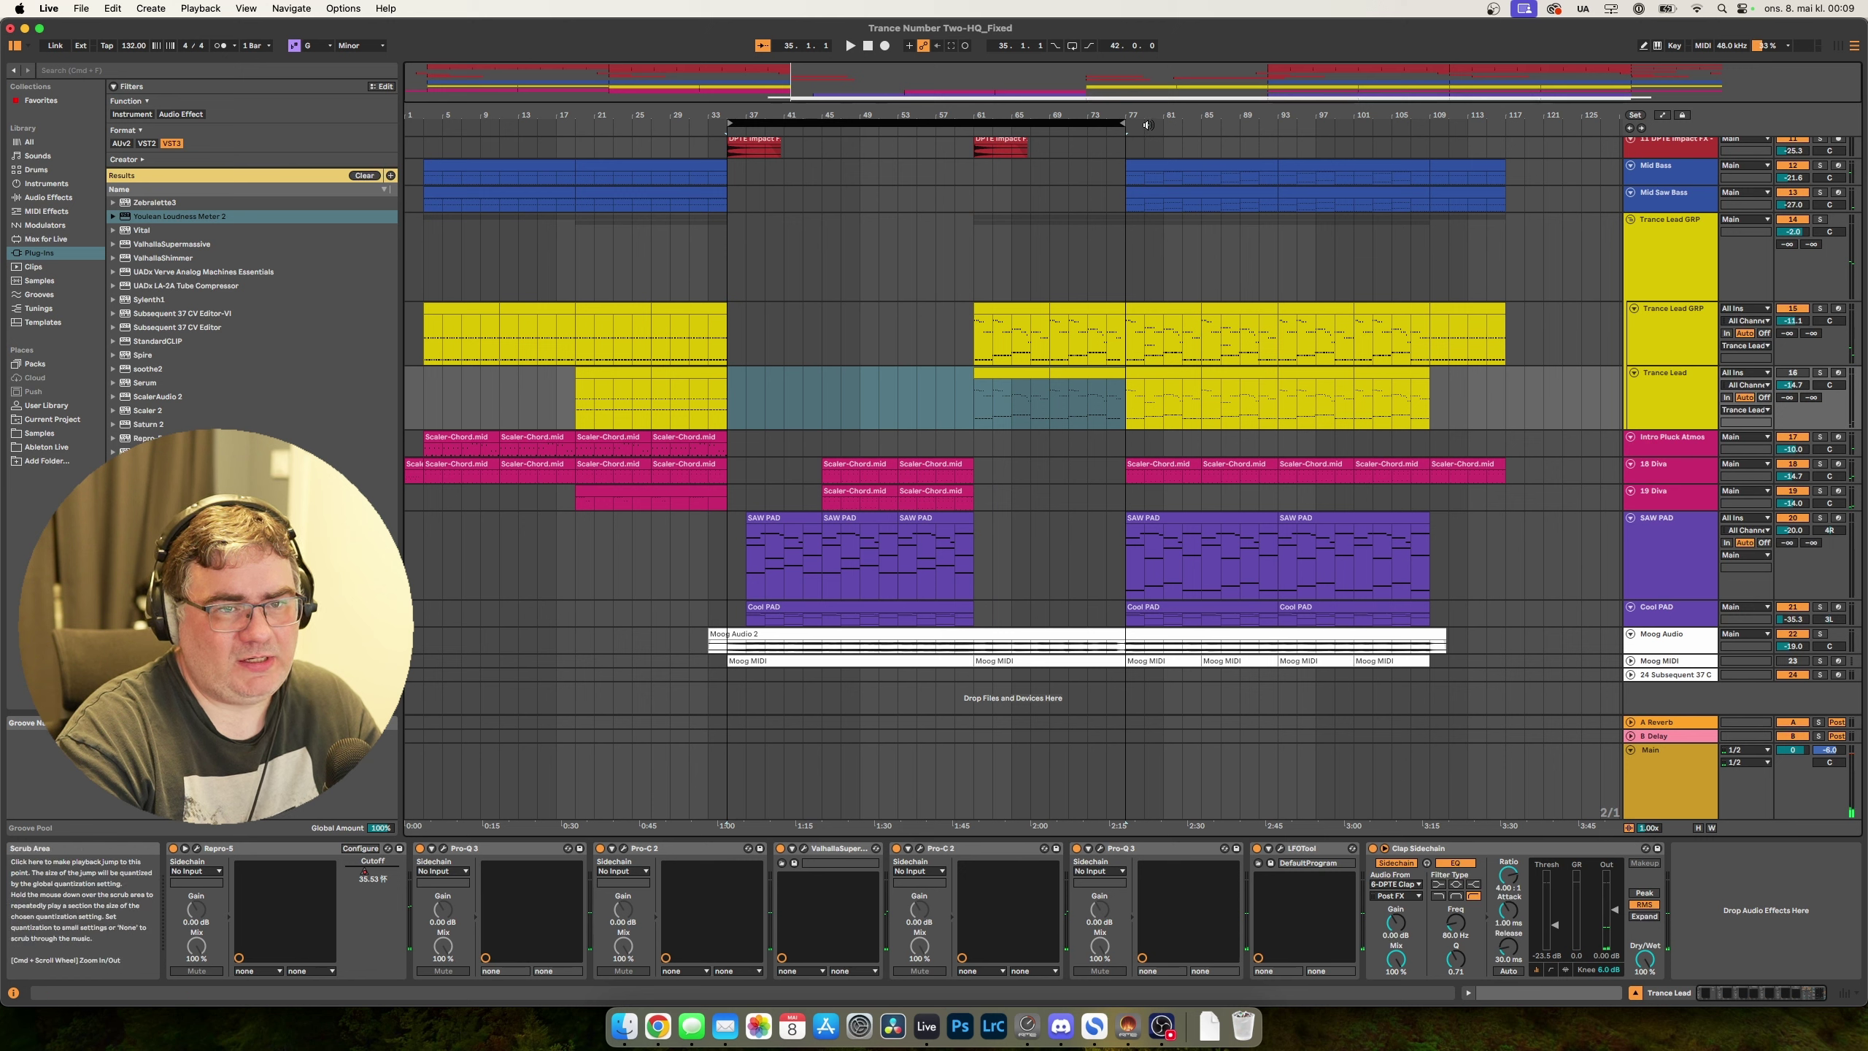
mouse_move(728, 123)
mouse_down()
mouse_move(784, 137)
mouse_move(741, 134)
mouse_up()
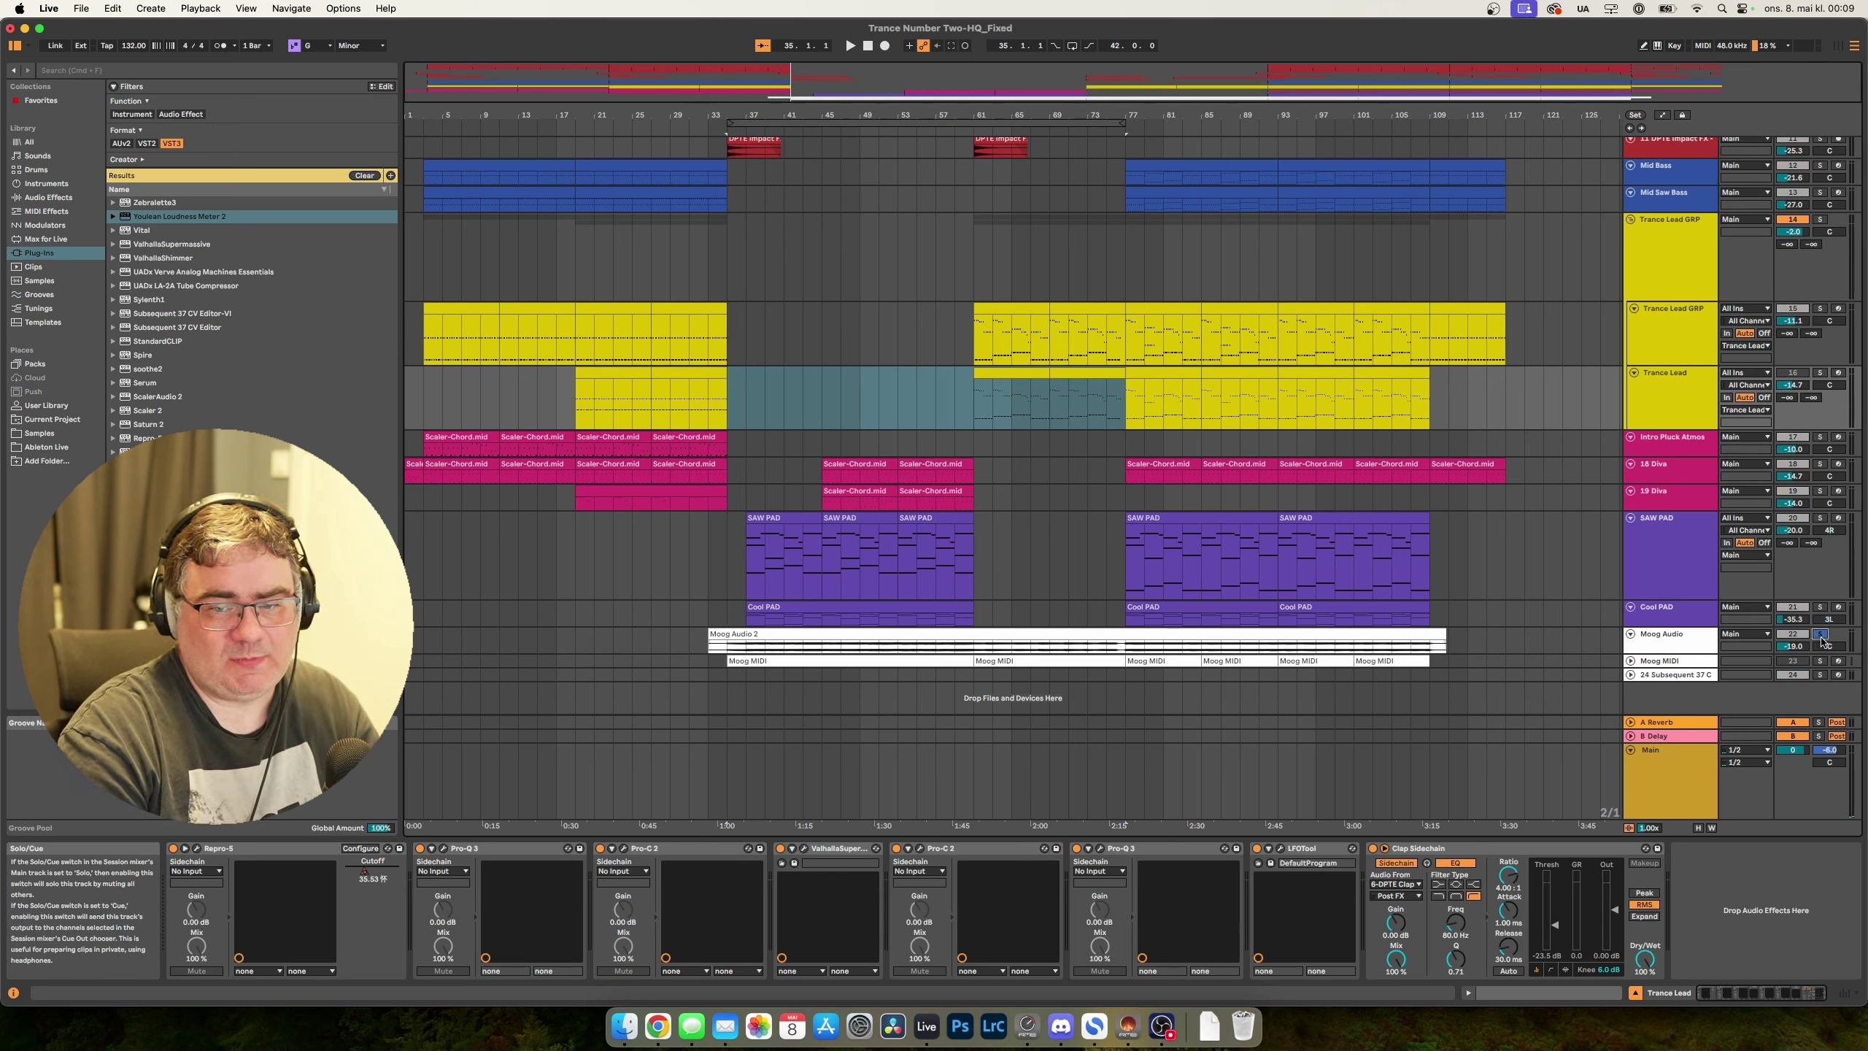
drag(731, 126, 732, 128)
key(space)
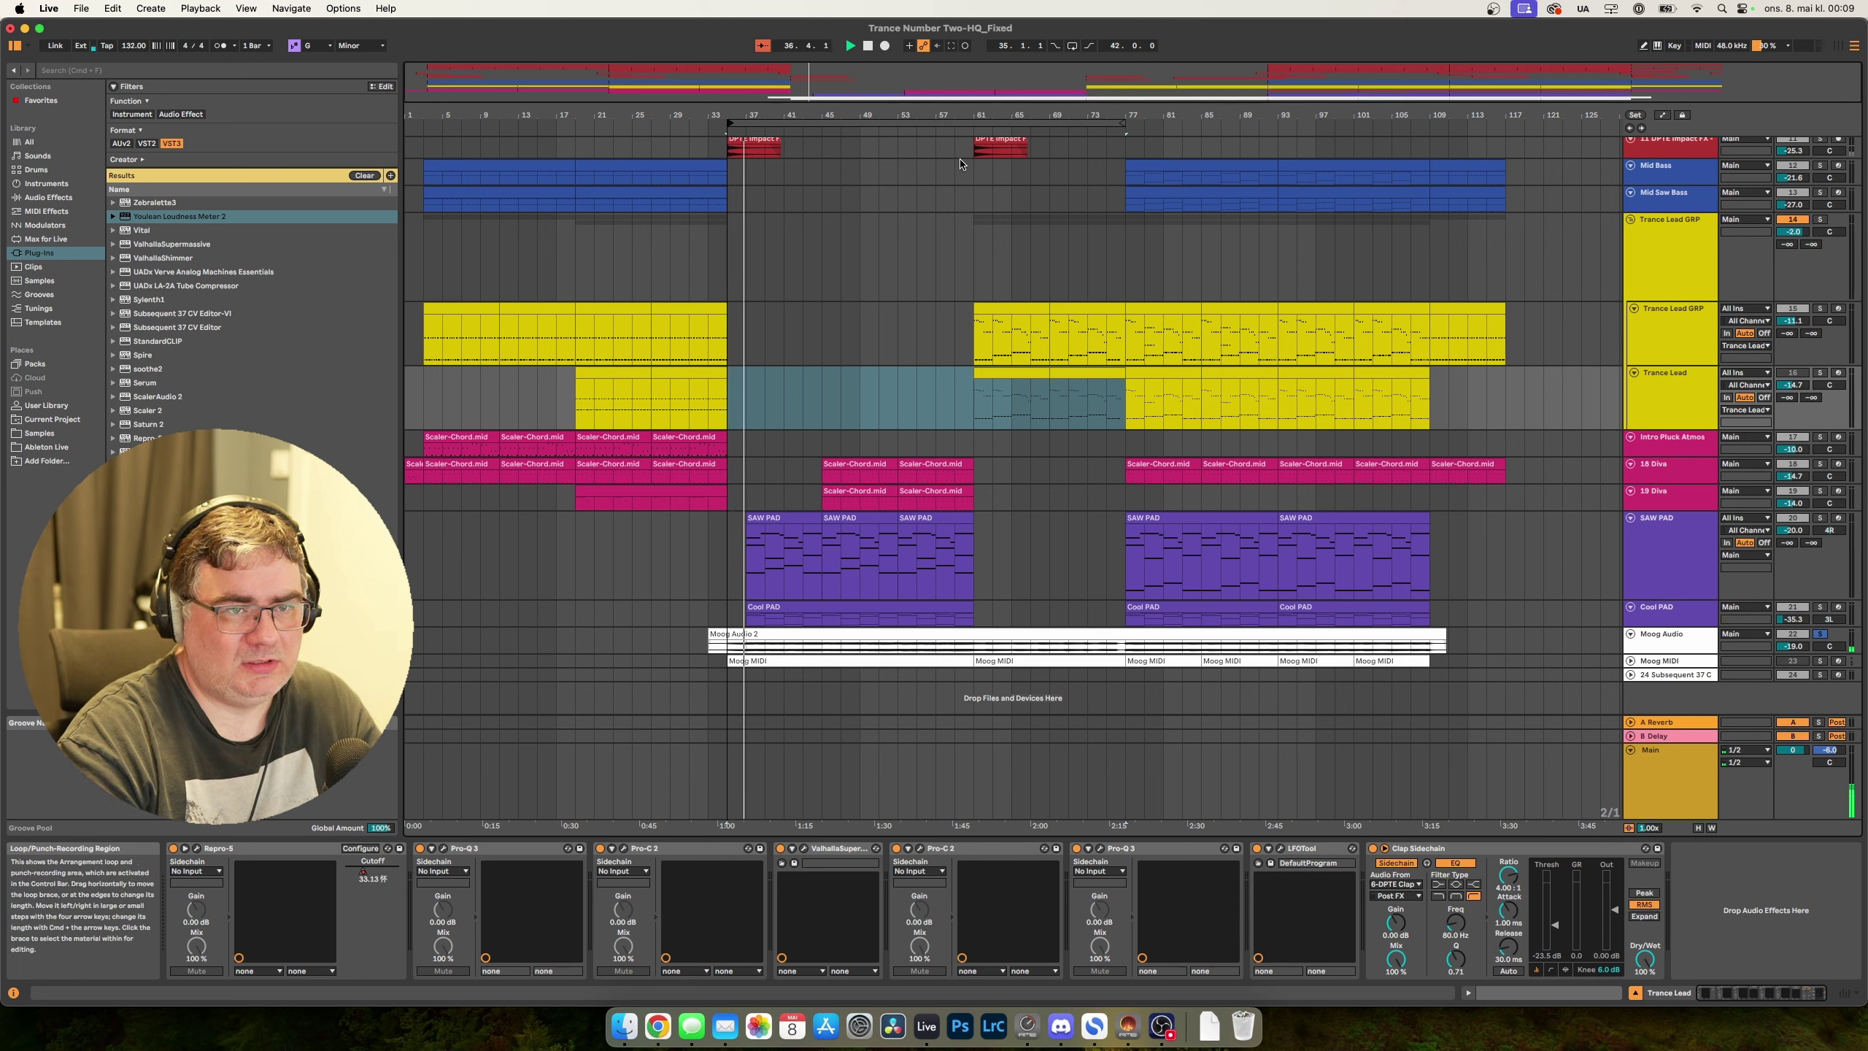
drag(1124, 129, 973, 130)
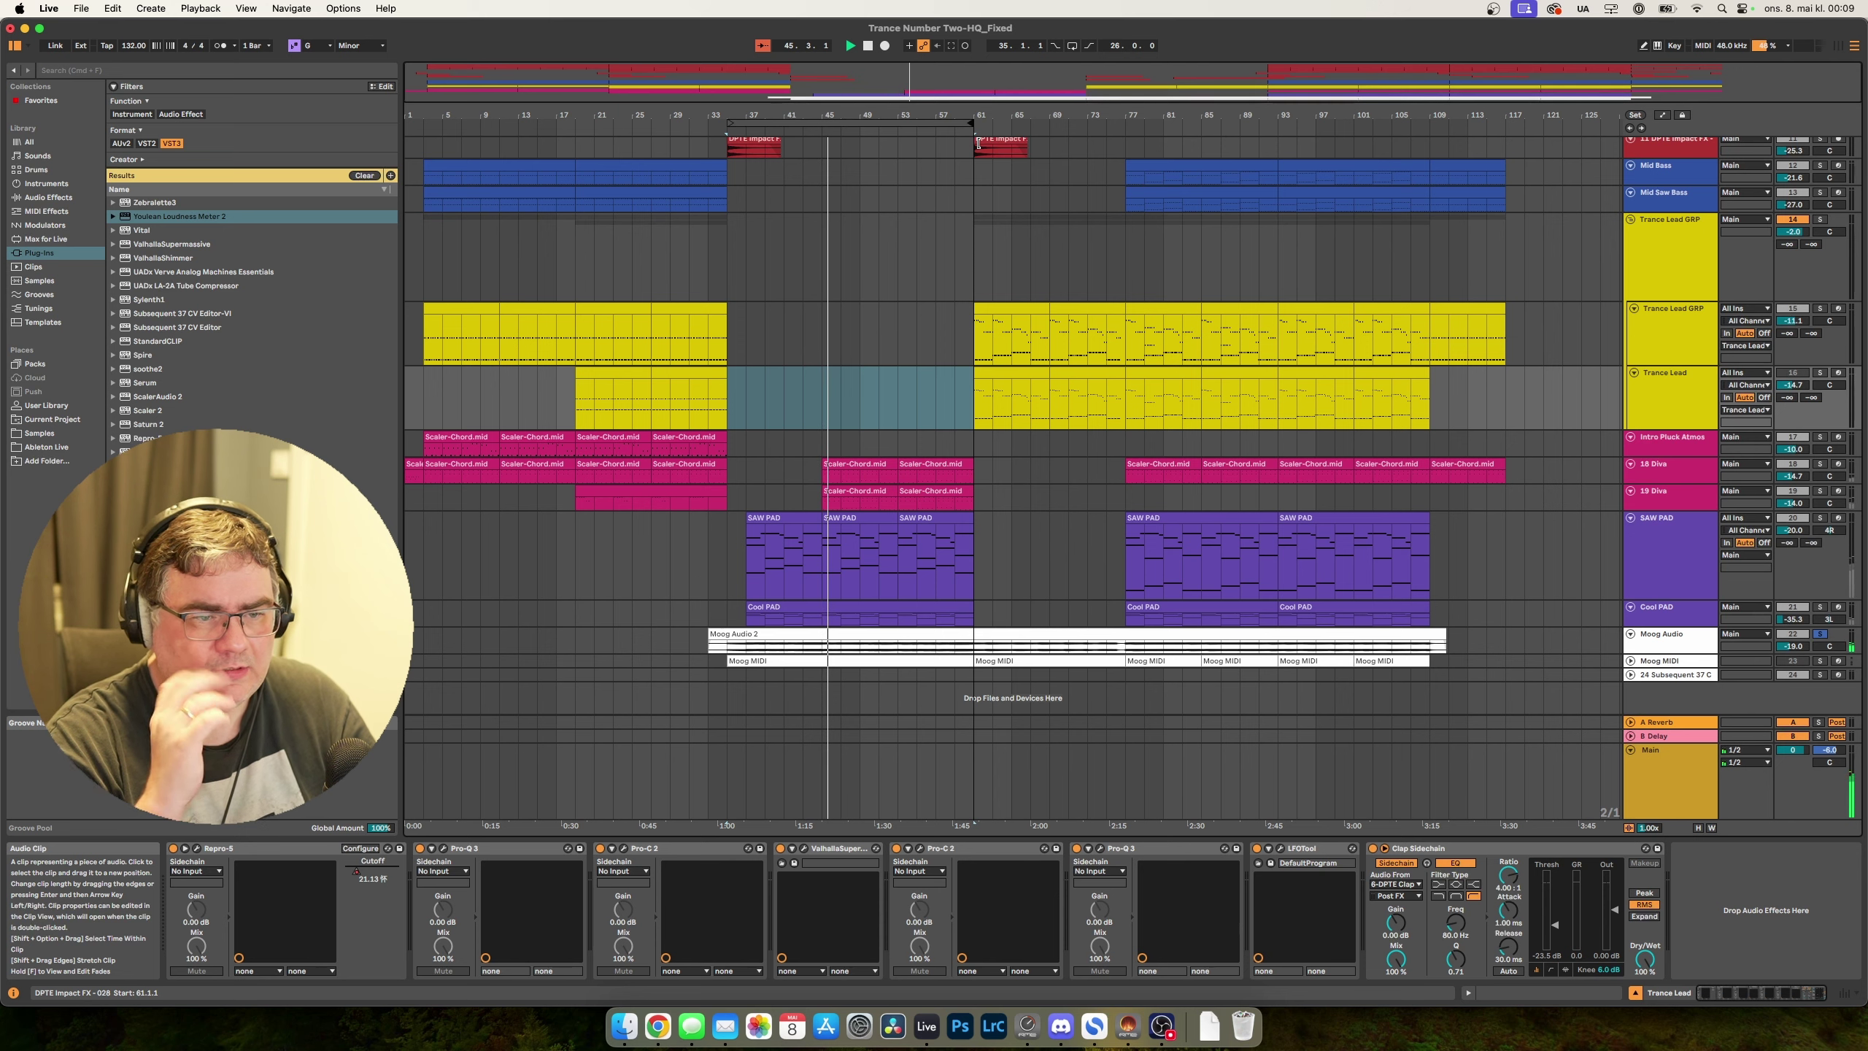
Add the 19 Diva and 18 Diva tracks to the Moog Audio solo and move the loop to bars 45 to 71.
click(1819, 491)
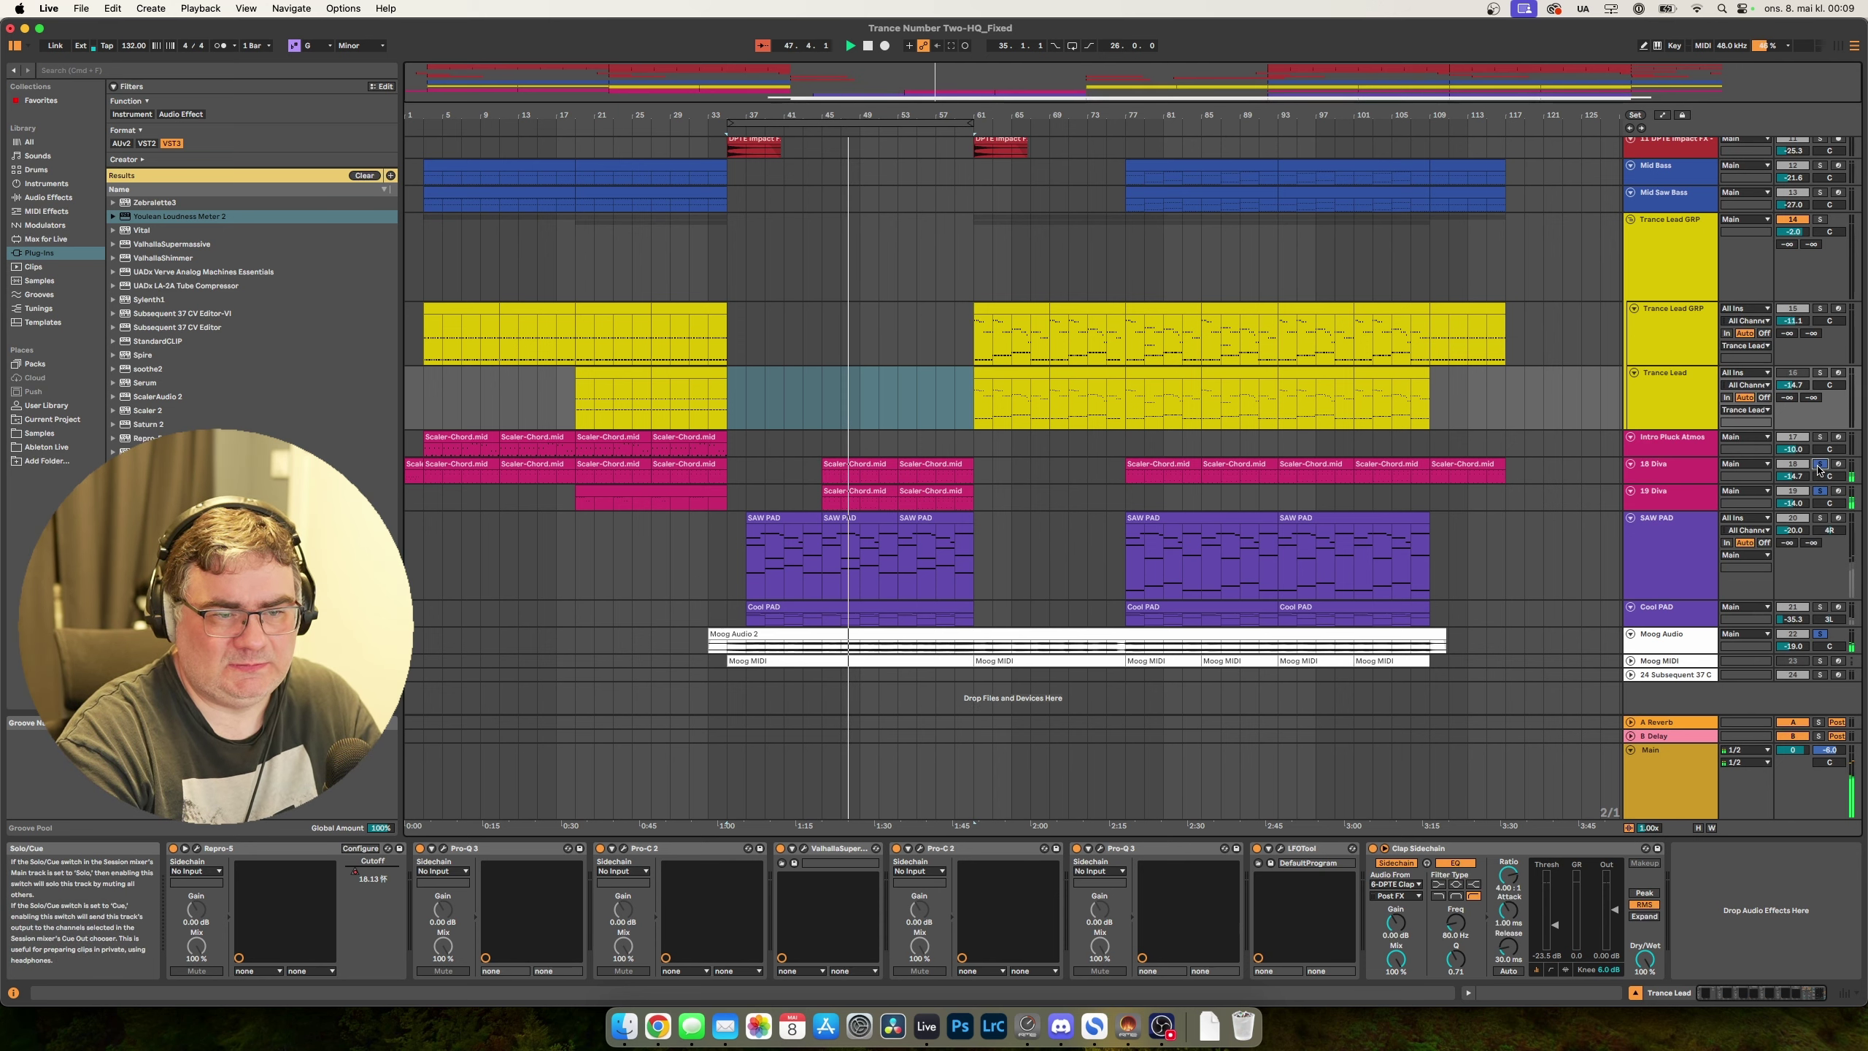
scroll(985, 515, up, 1)
scroll(985, 515, up, 5)
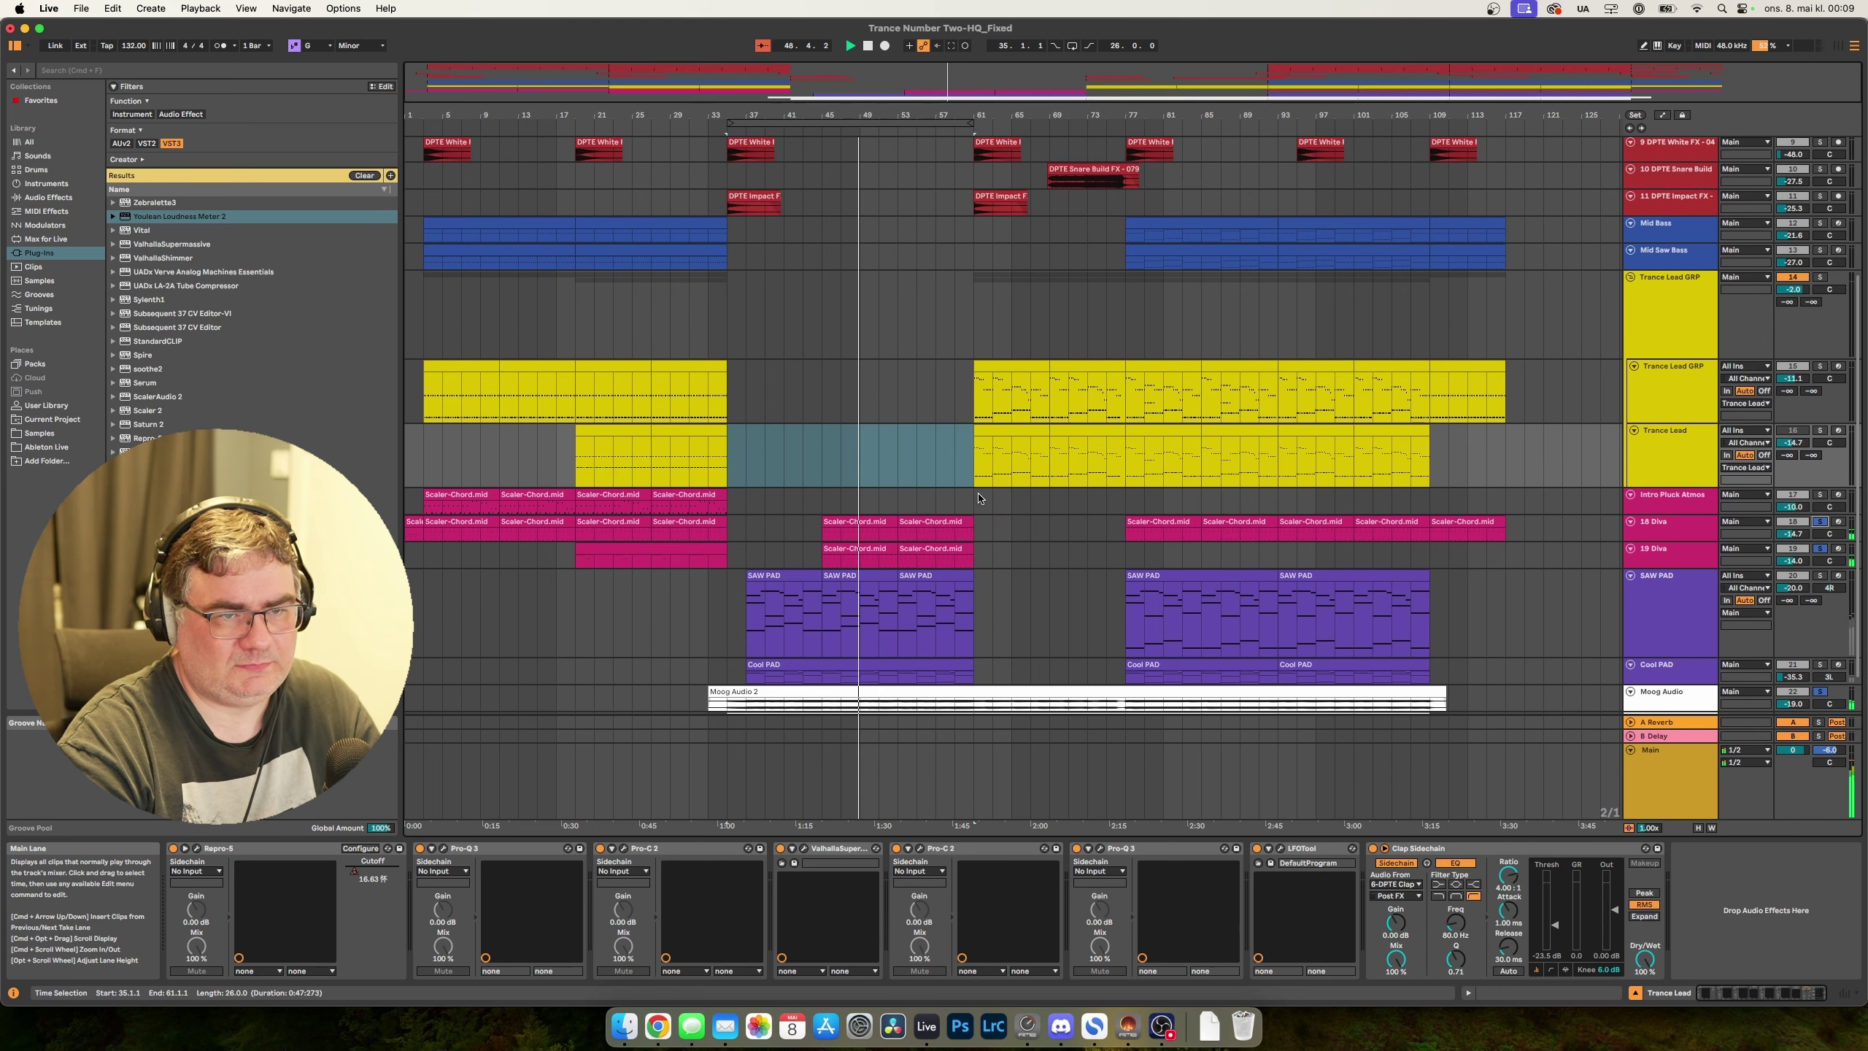
drag(805, 130, 900, 130)
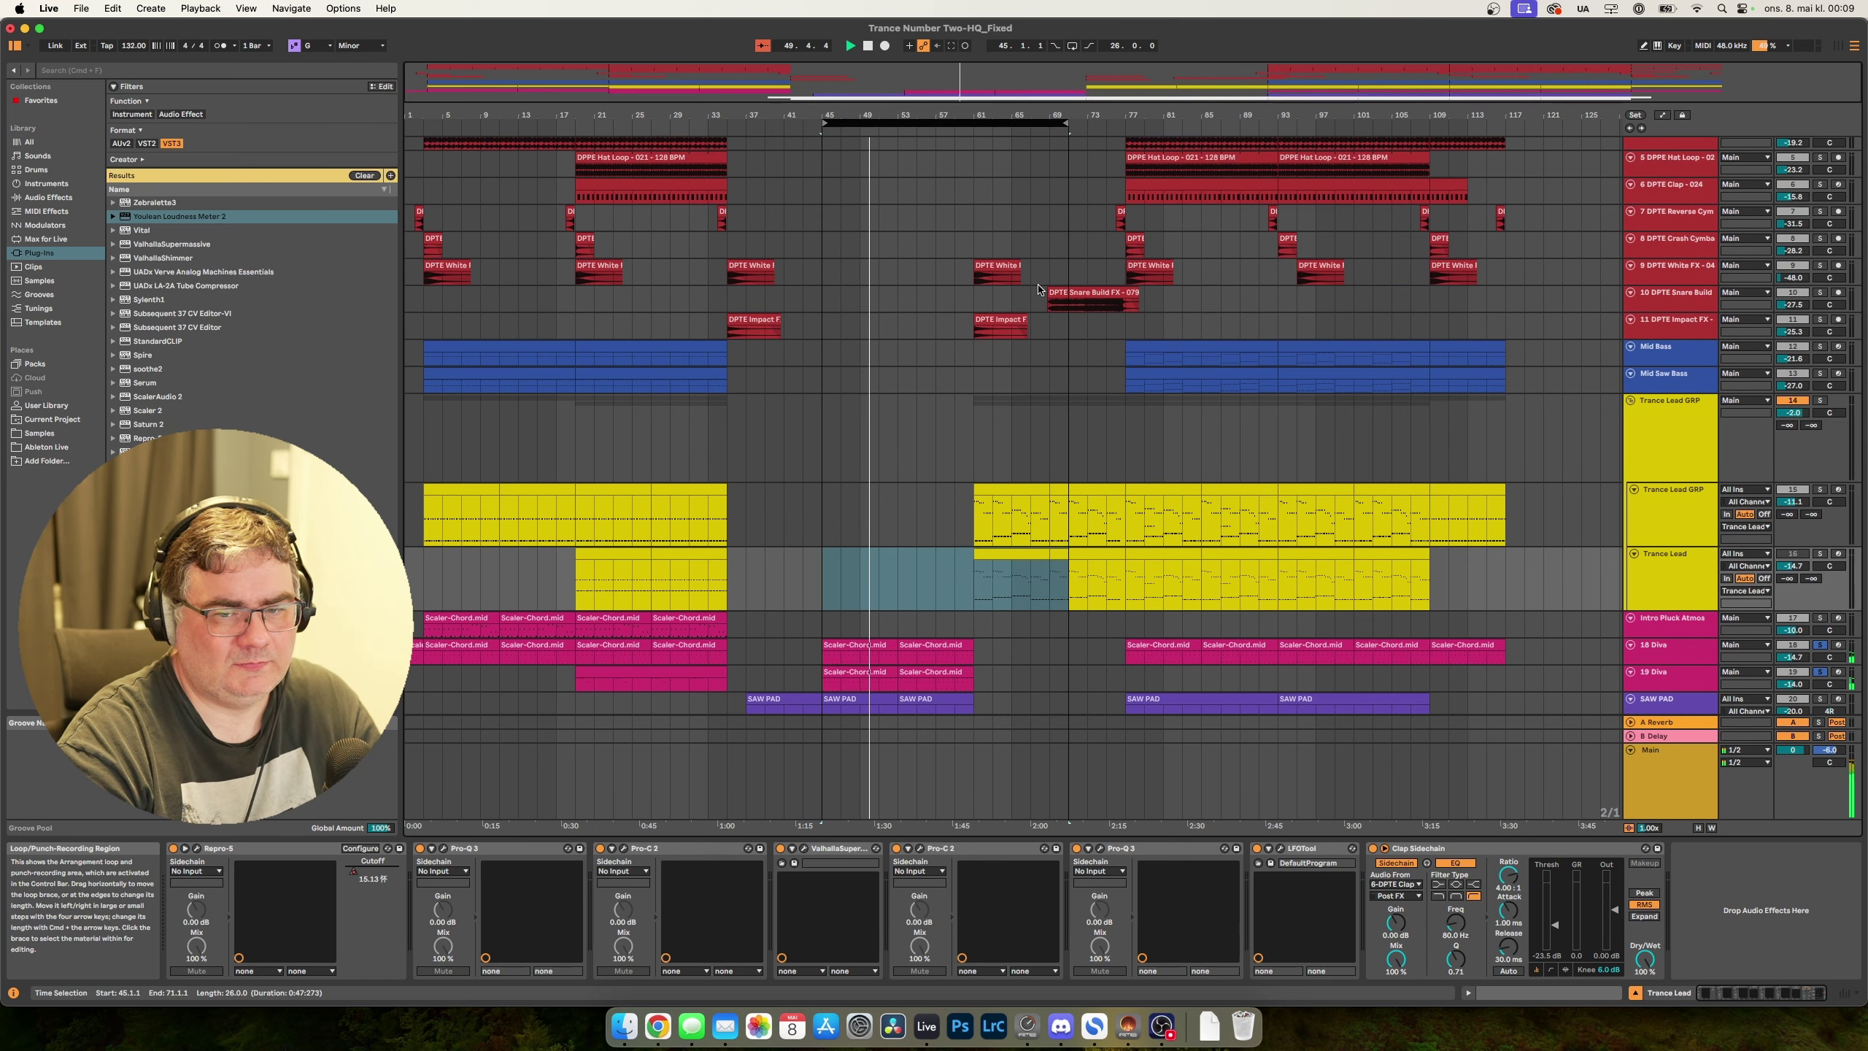
scroll(1602, 570, down, 10)
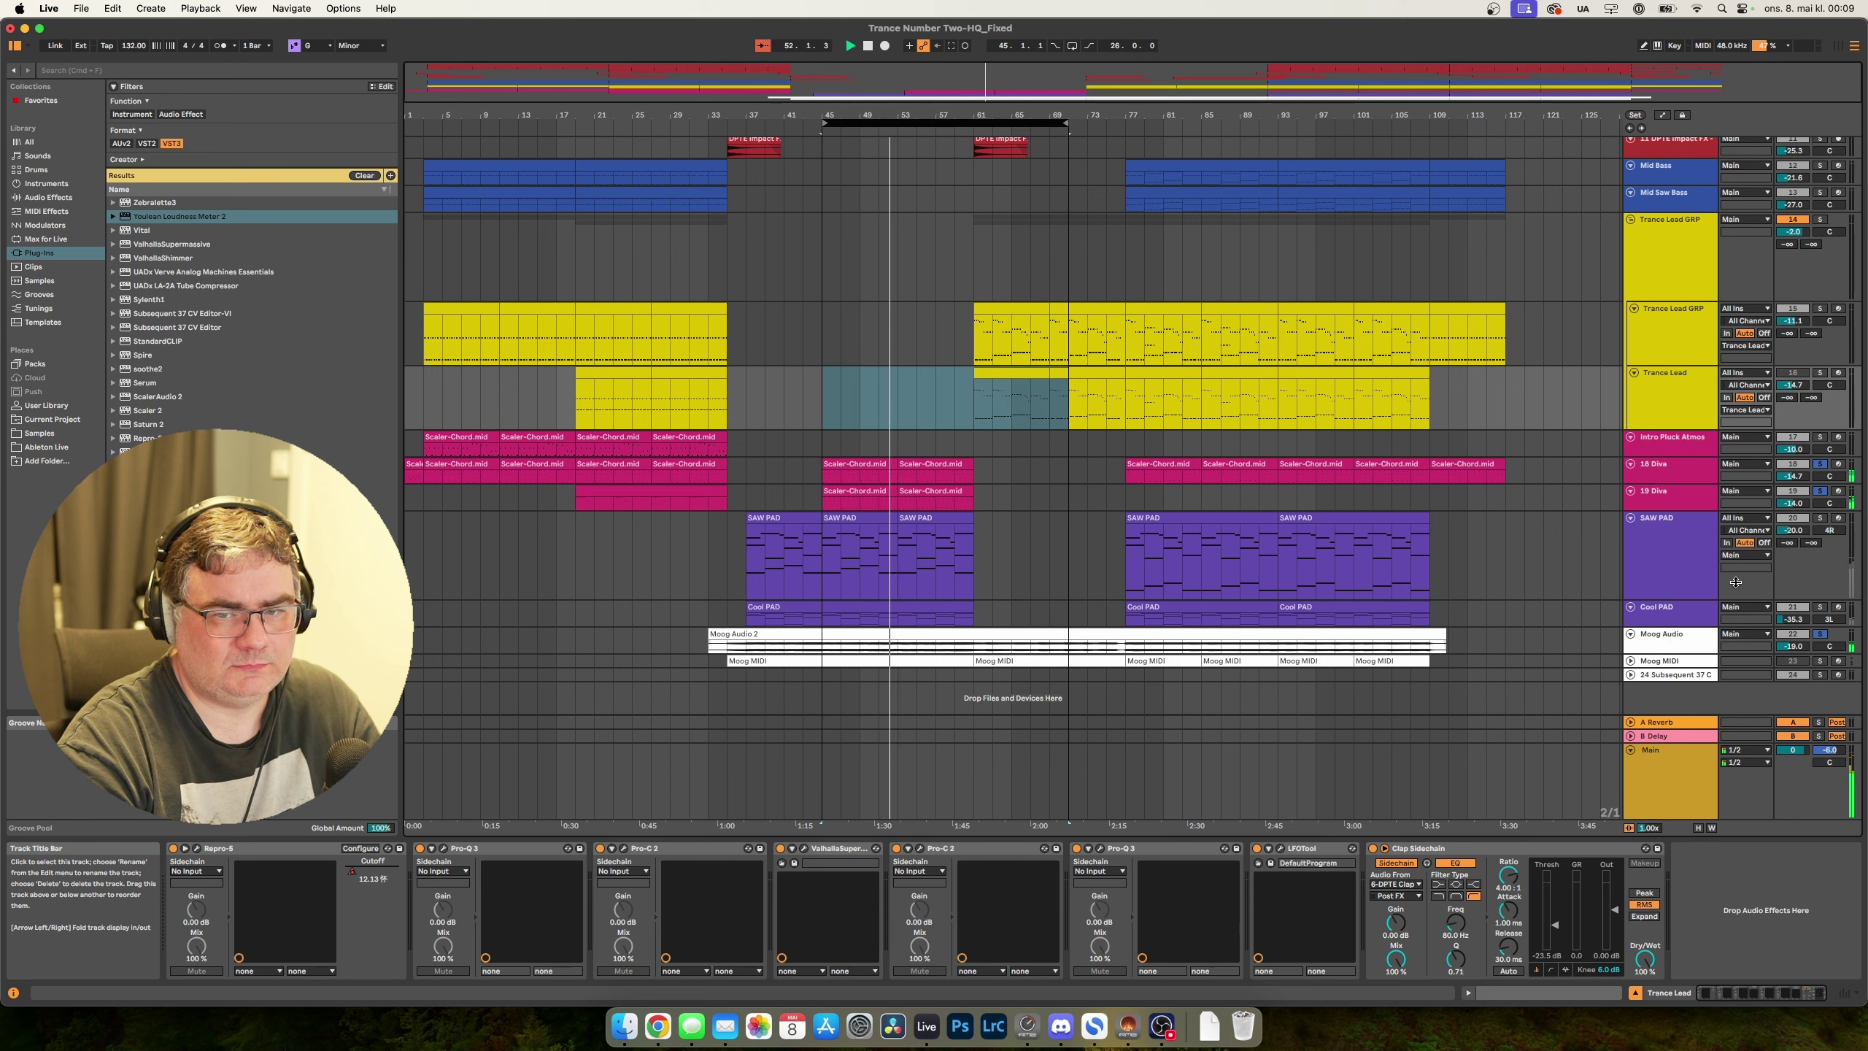
Clear the solos to hear the full mix, move the loop to bars 51 to 77, and stop playback.
click(1819, 463)
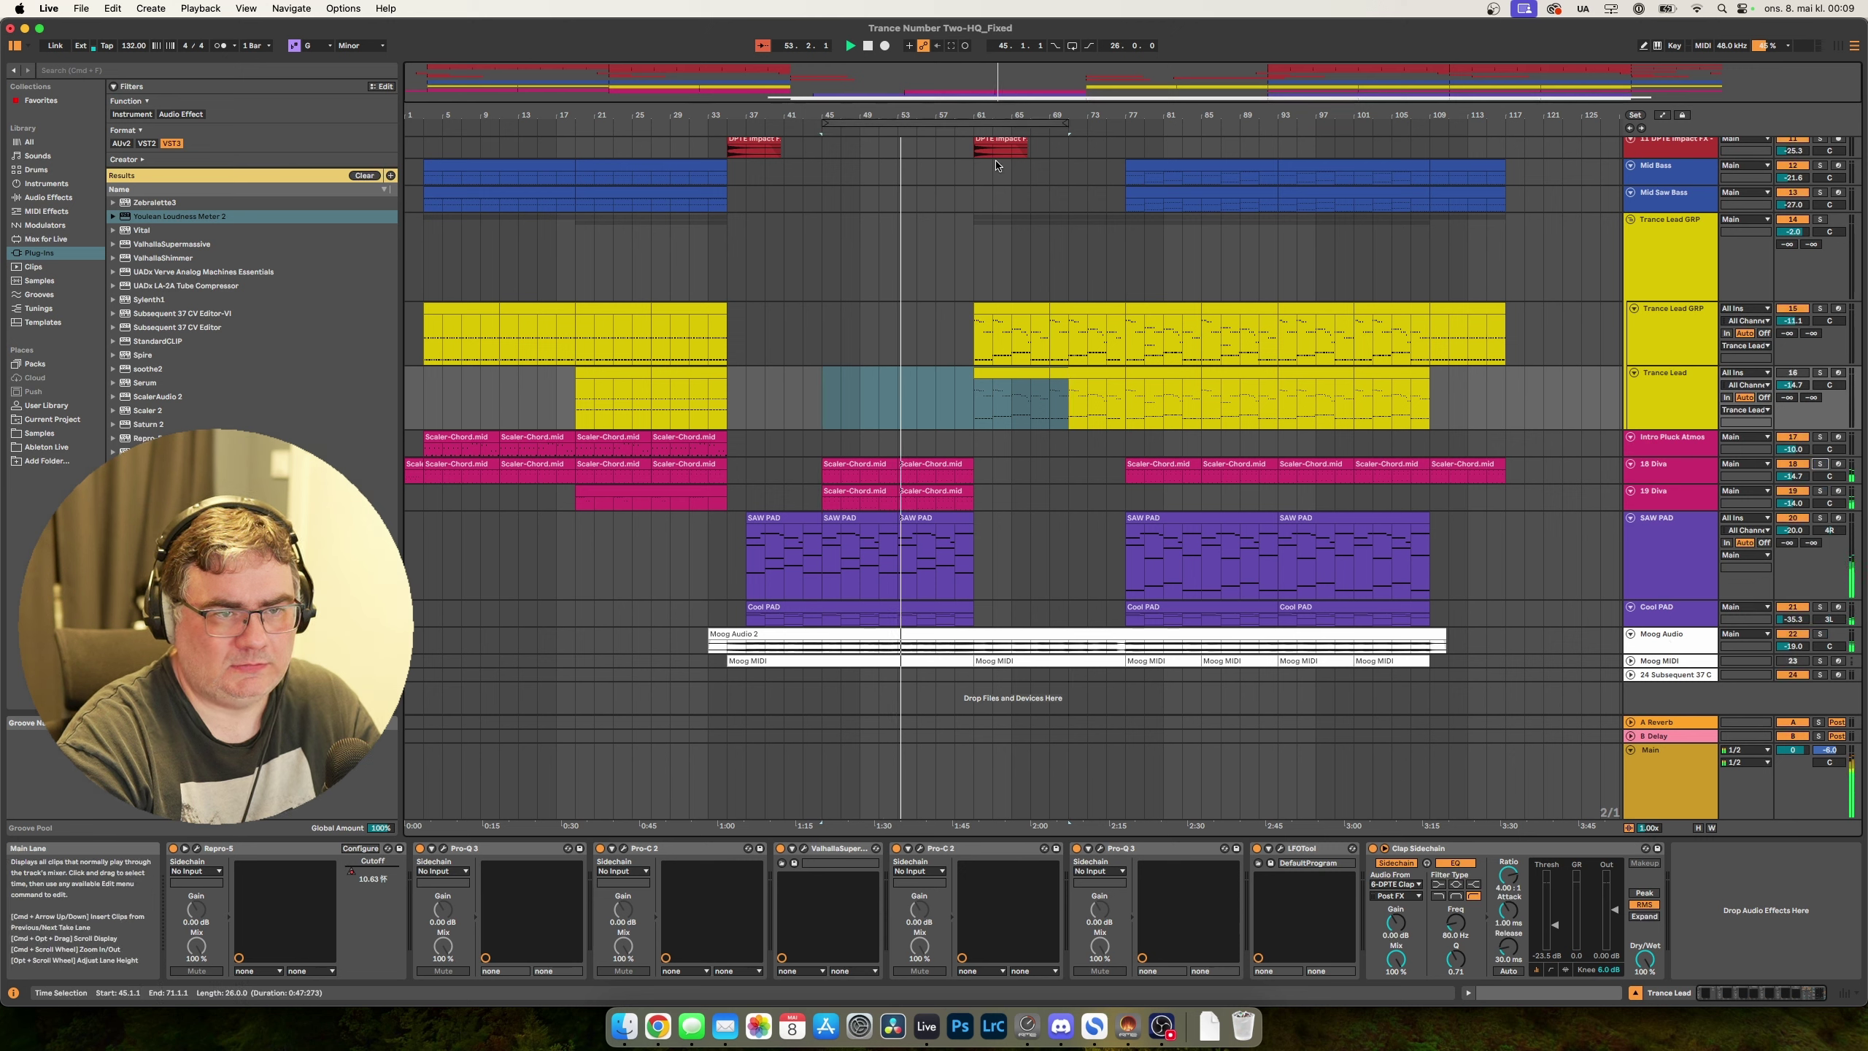
drag(992, 123, 1051, 124)
key(space)
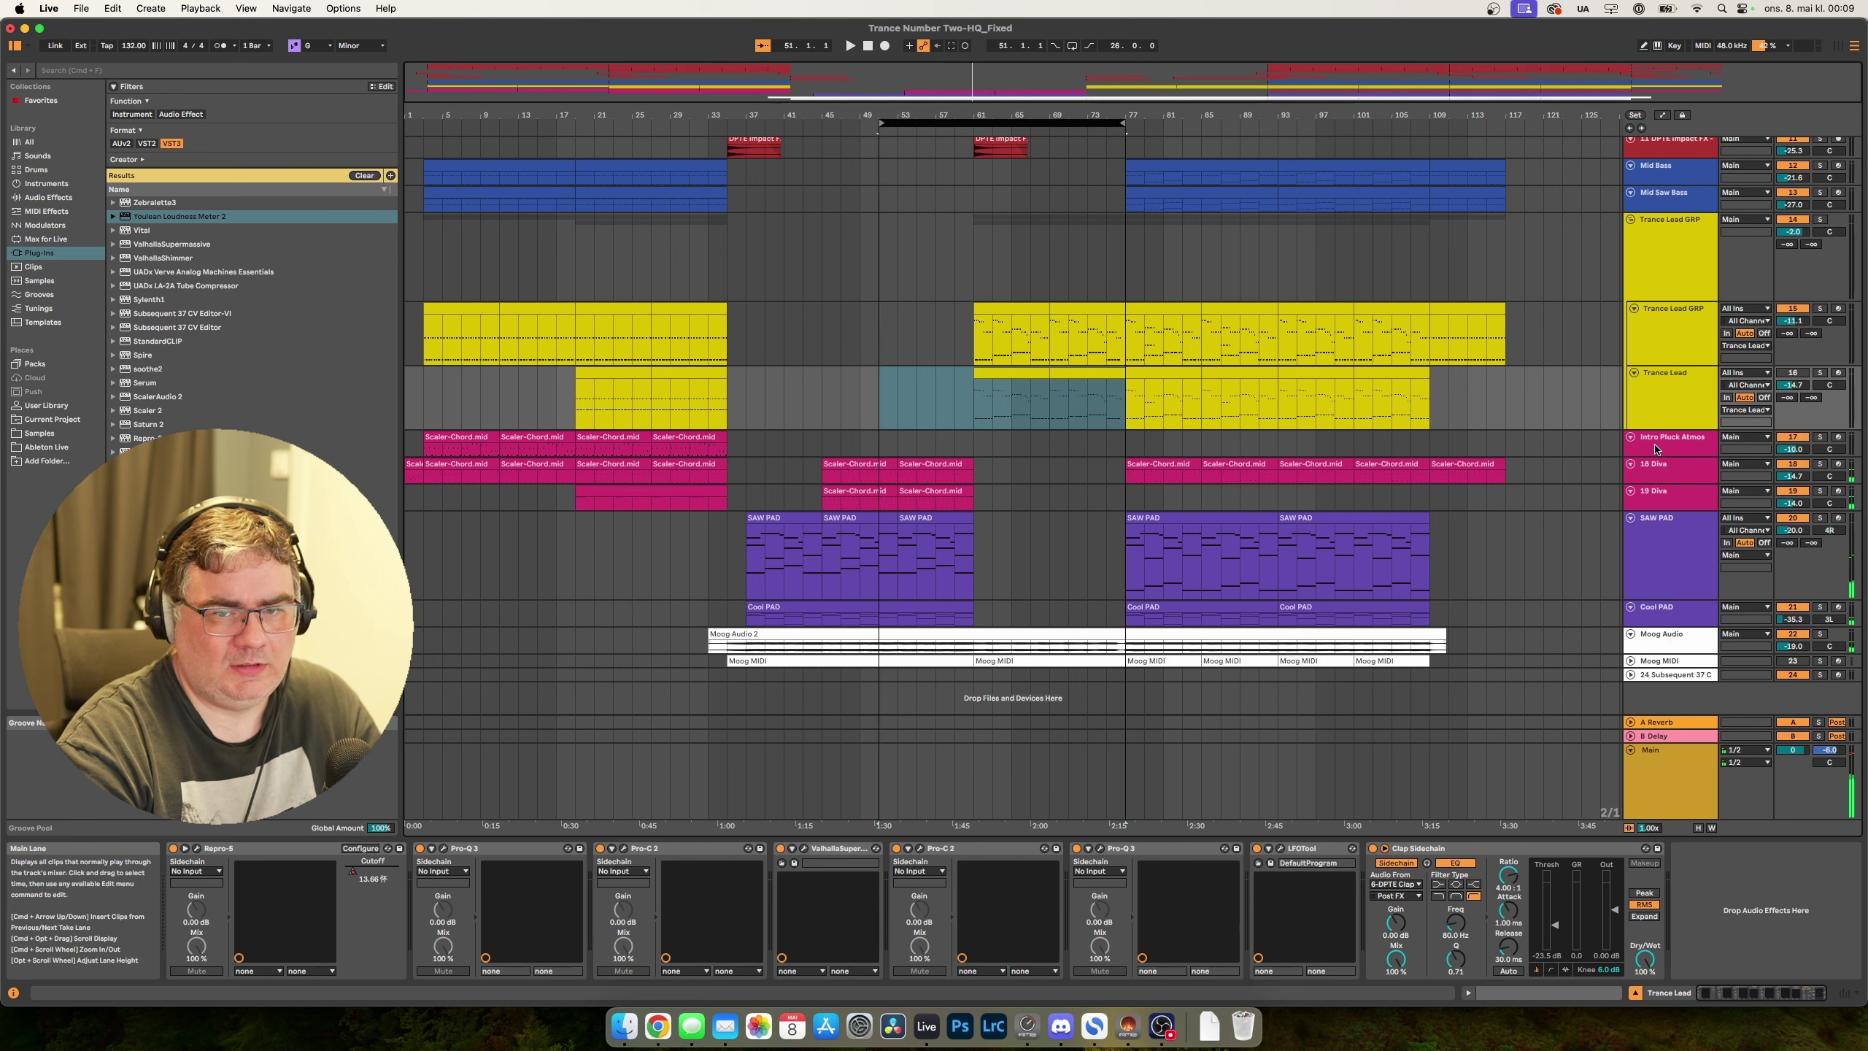
Inspect the device chains of the Intro Pluck Atmos, 18 Diva, 19 Diva and Trance Lead GRP tracks.
click(1658, 449)
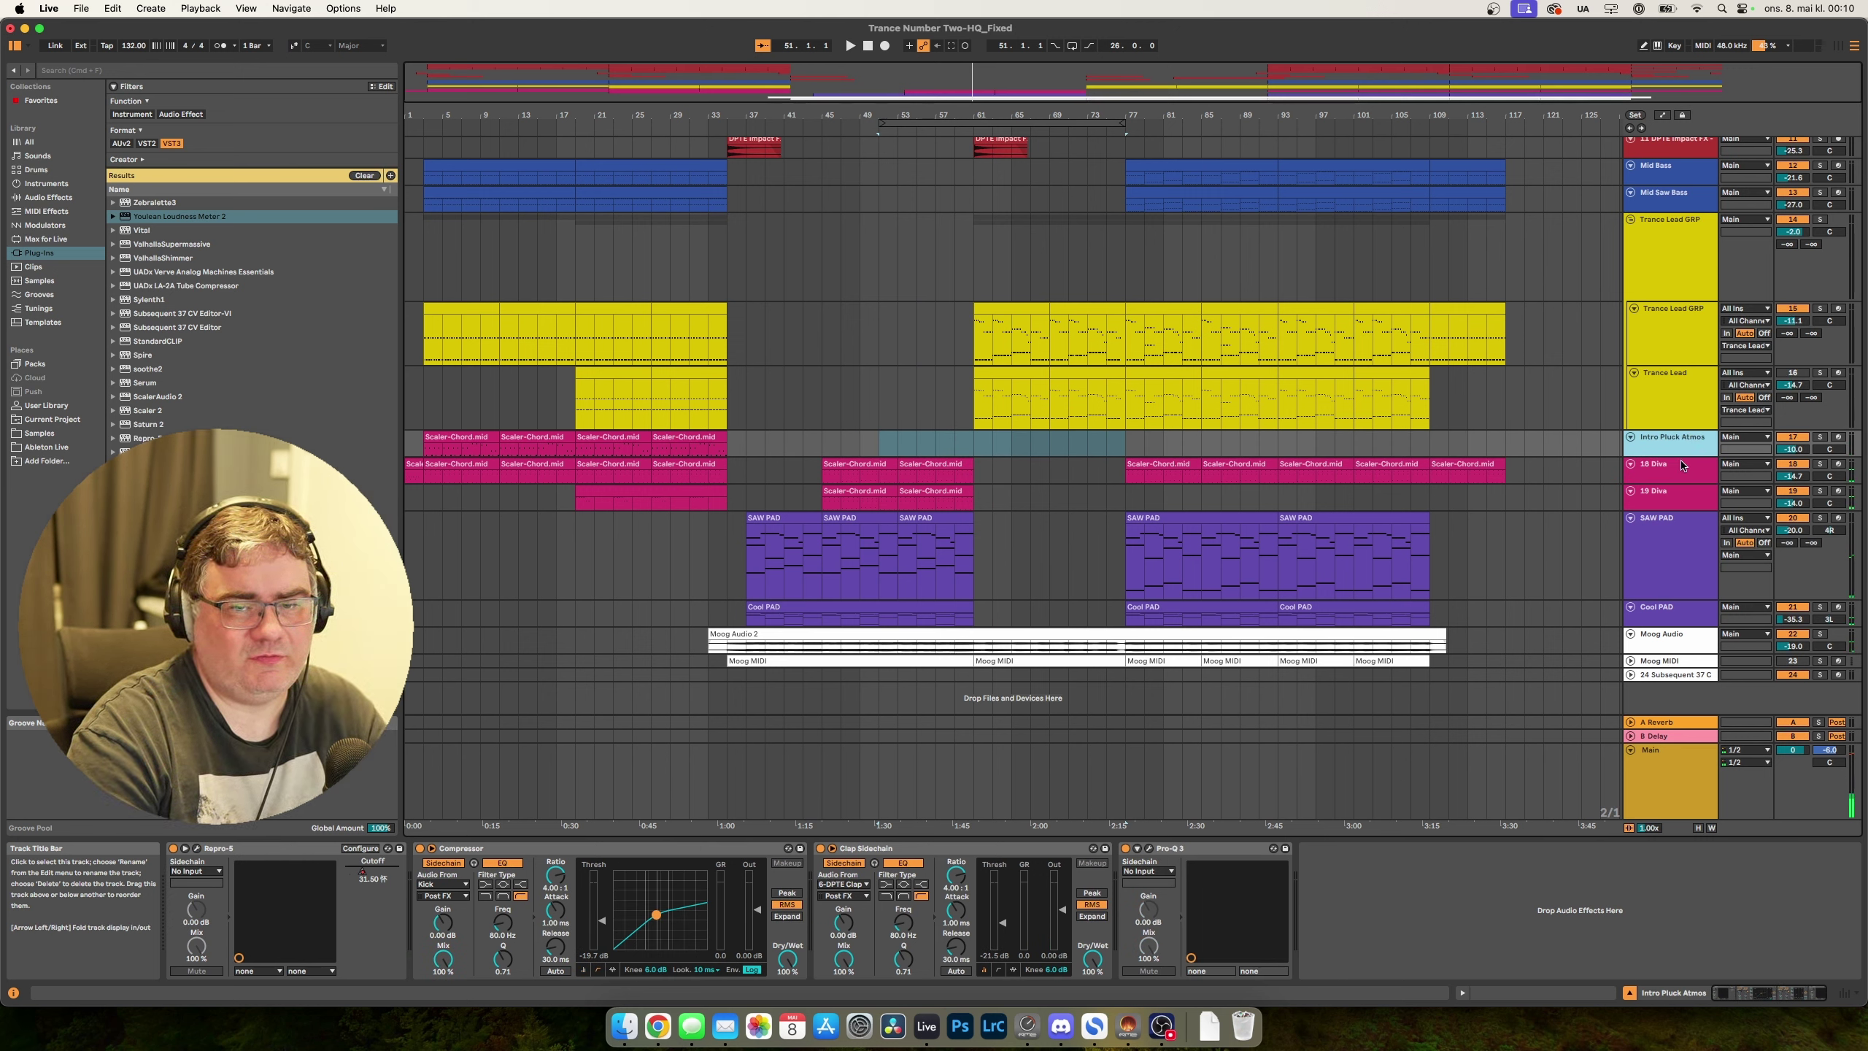
click(1676, 467)
click(1669, 502)
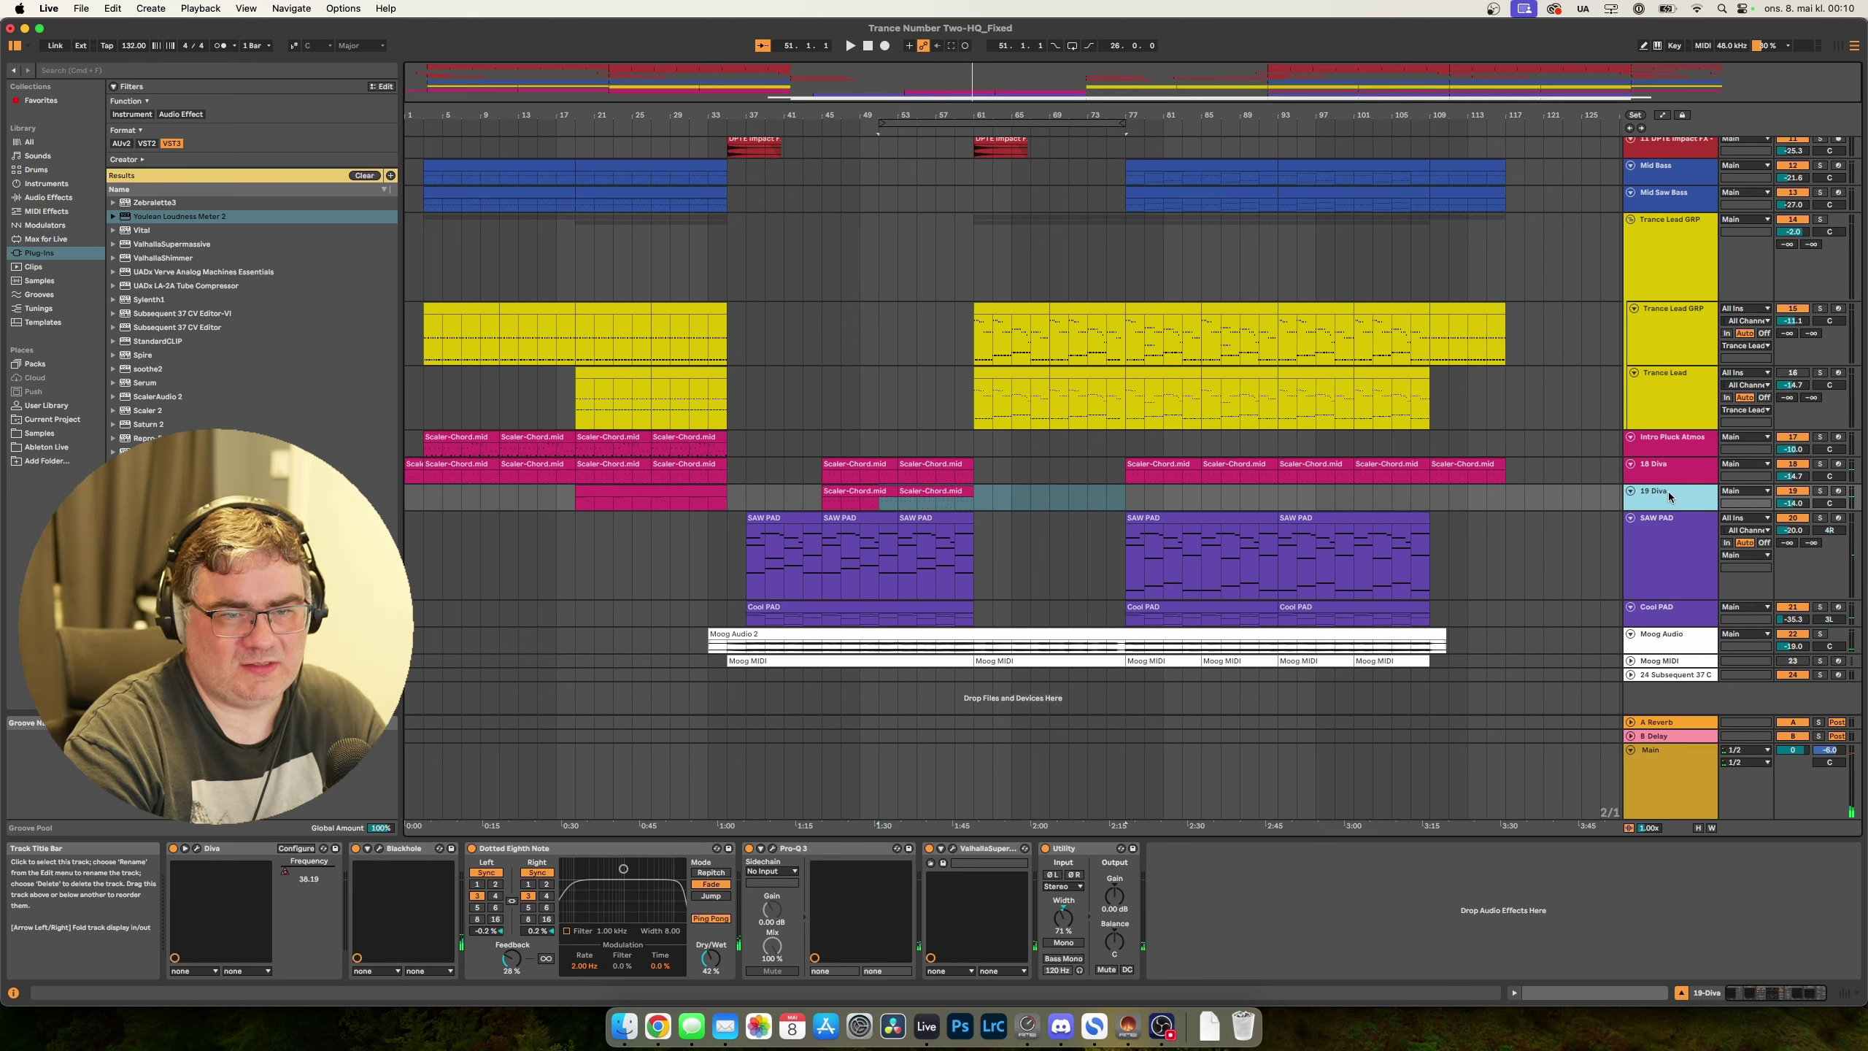
click(1669, 326)
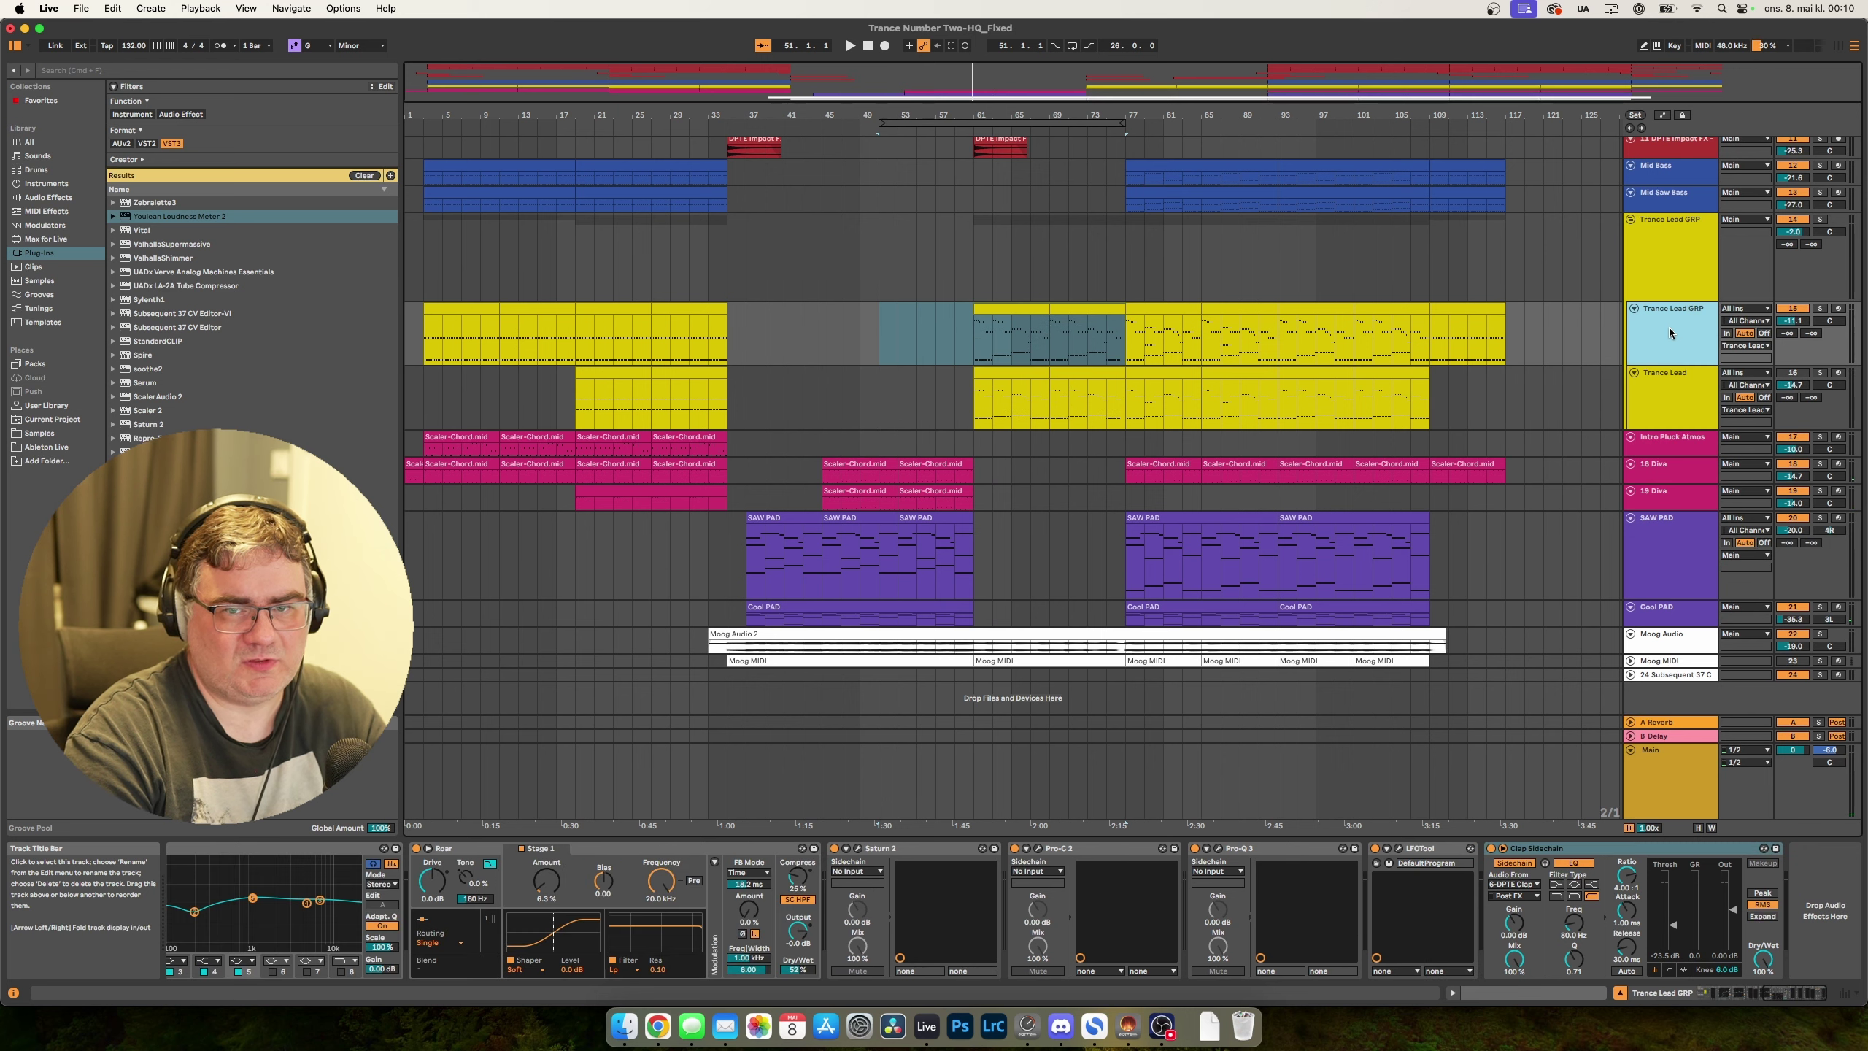
click(1685, 447)
click(1667, 476)
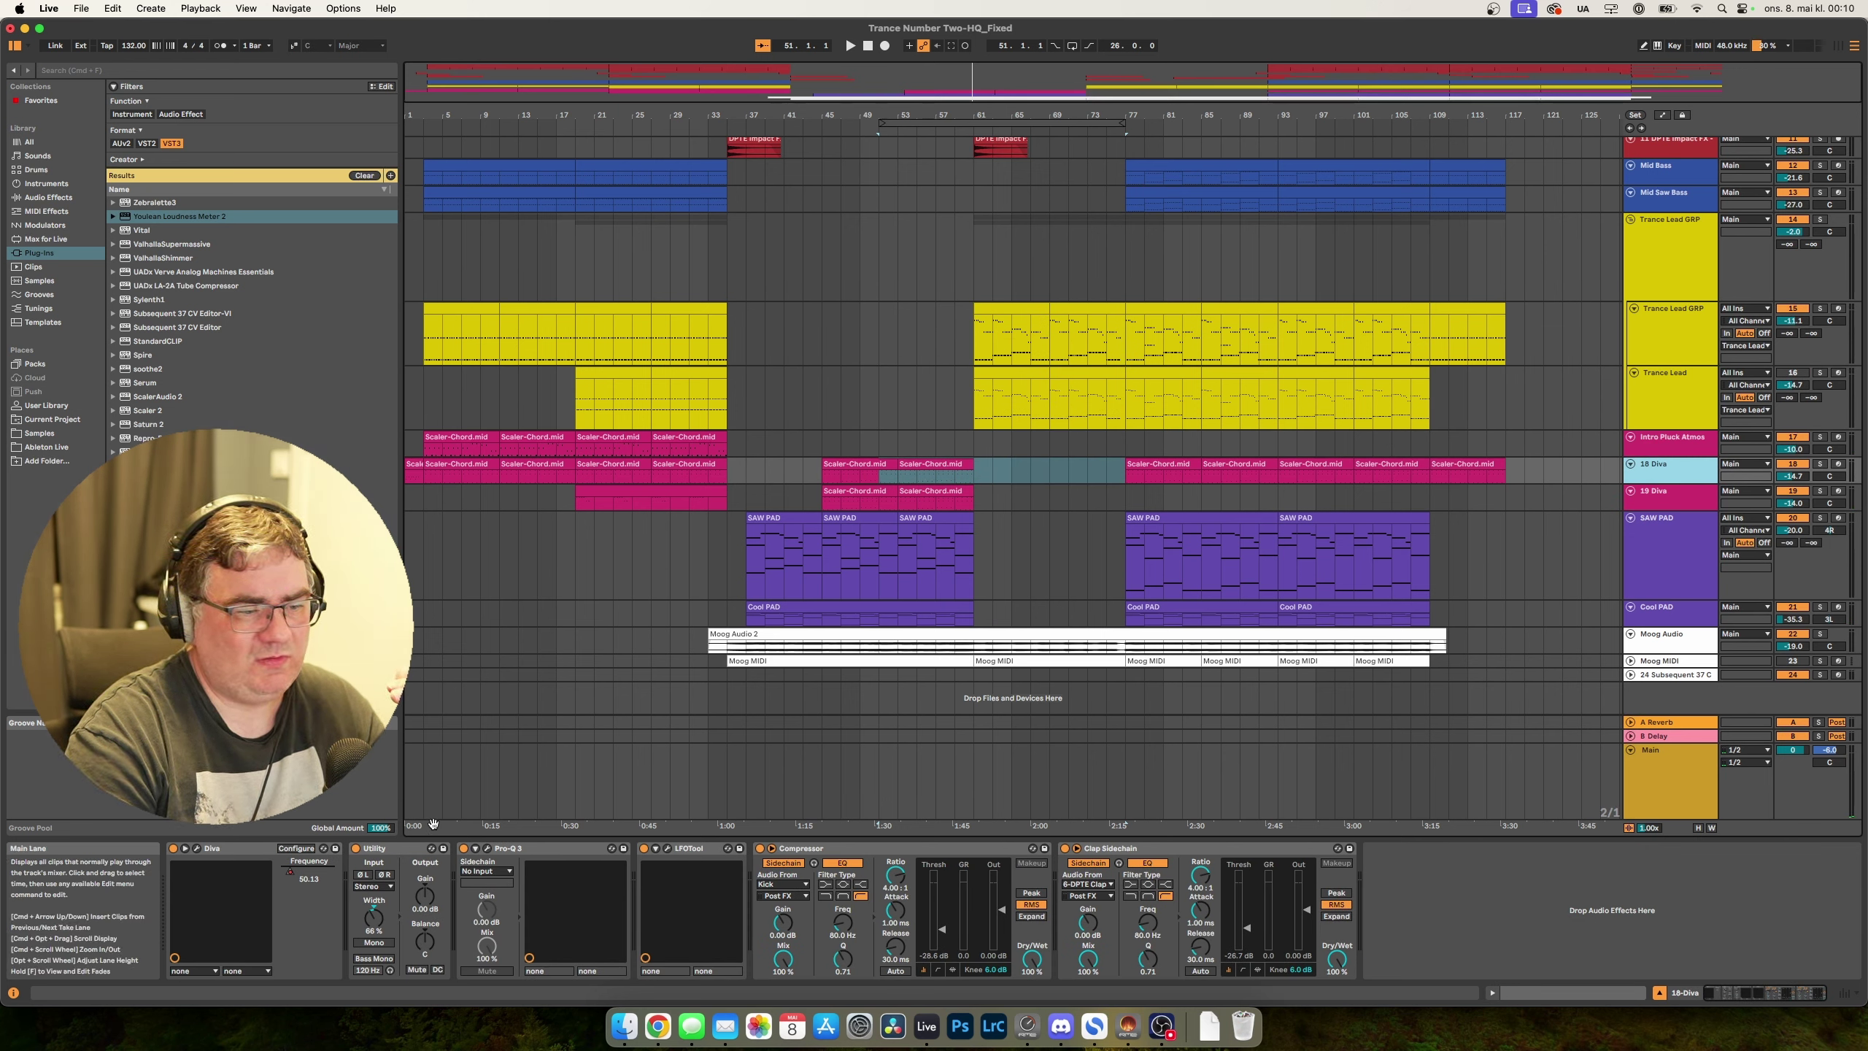
Open the Pro-Q 3 equaliser on the 18 Diva track, examine its curve, and close it.
click(487, 850)
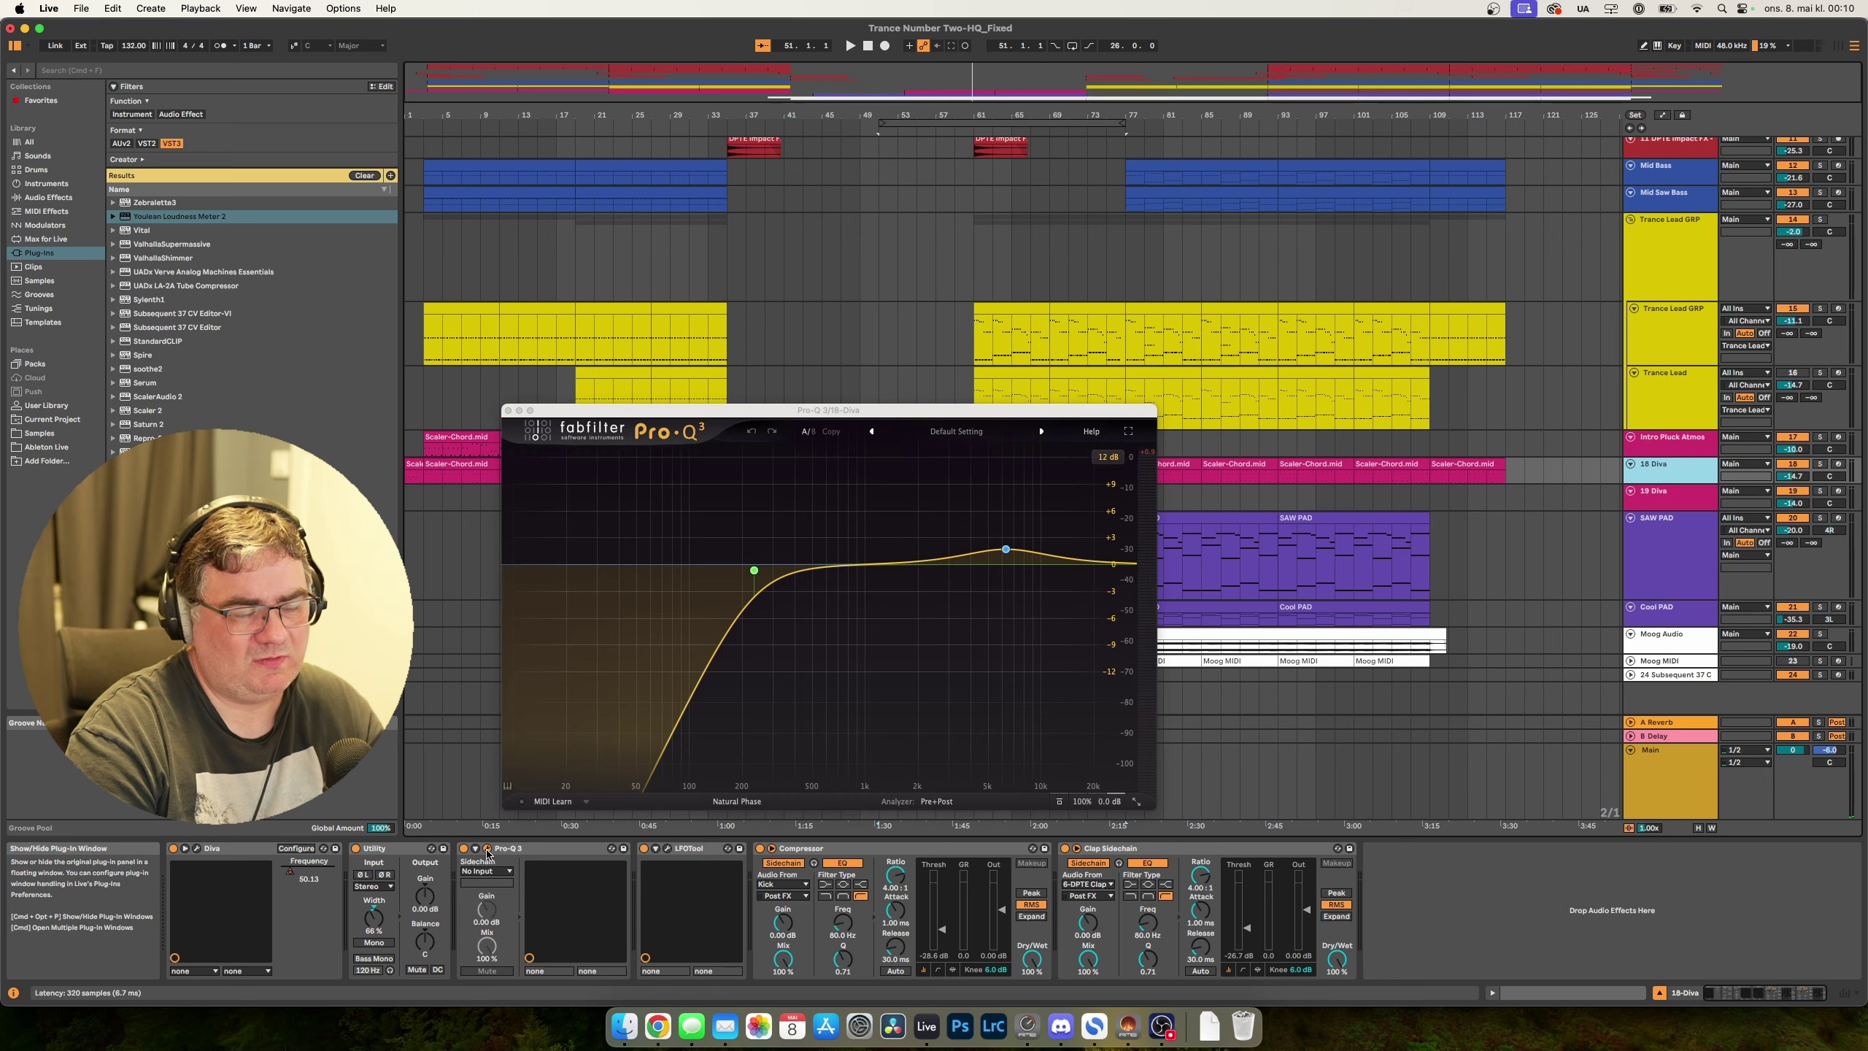
drag(519, 412, 545, 415)
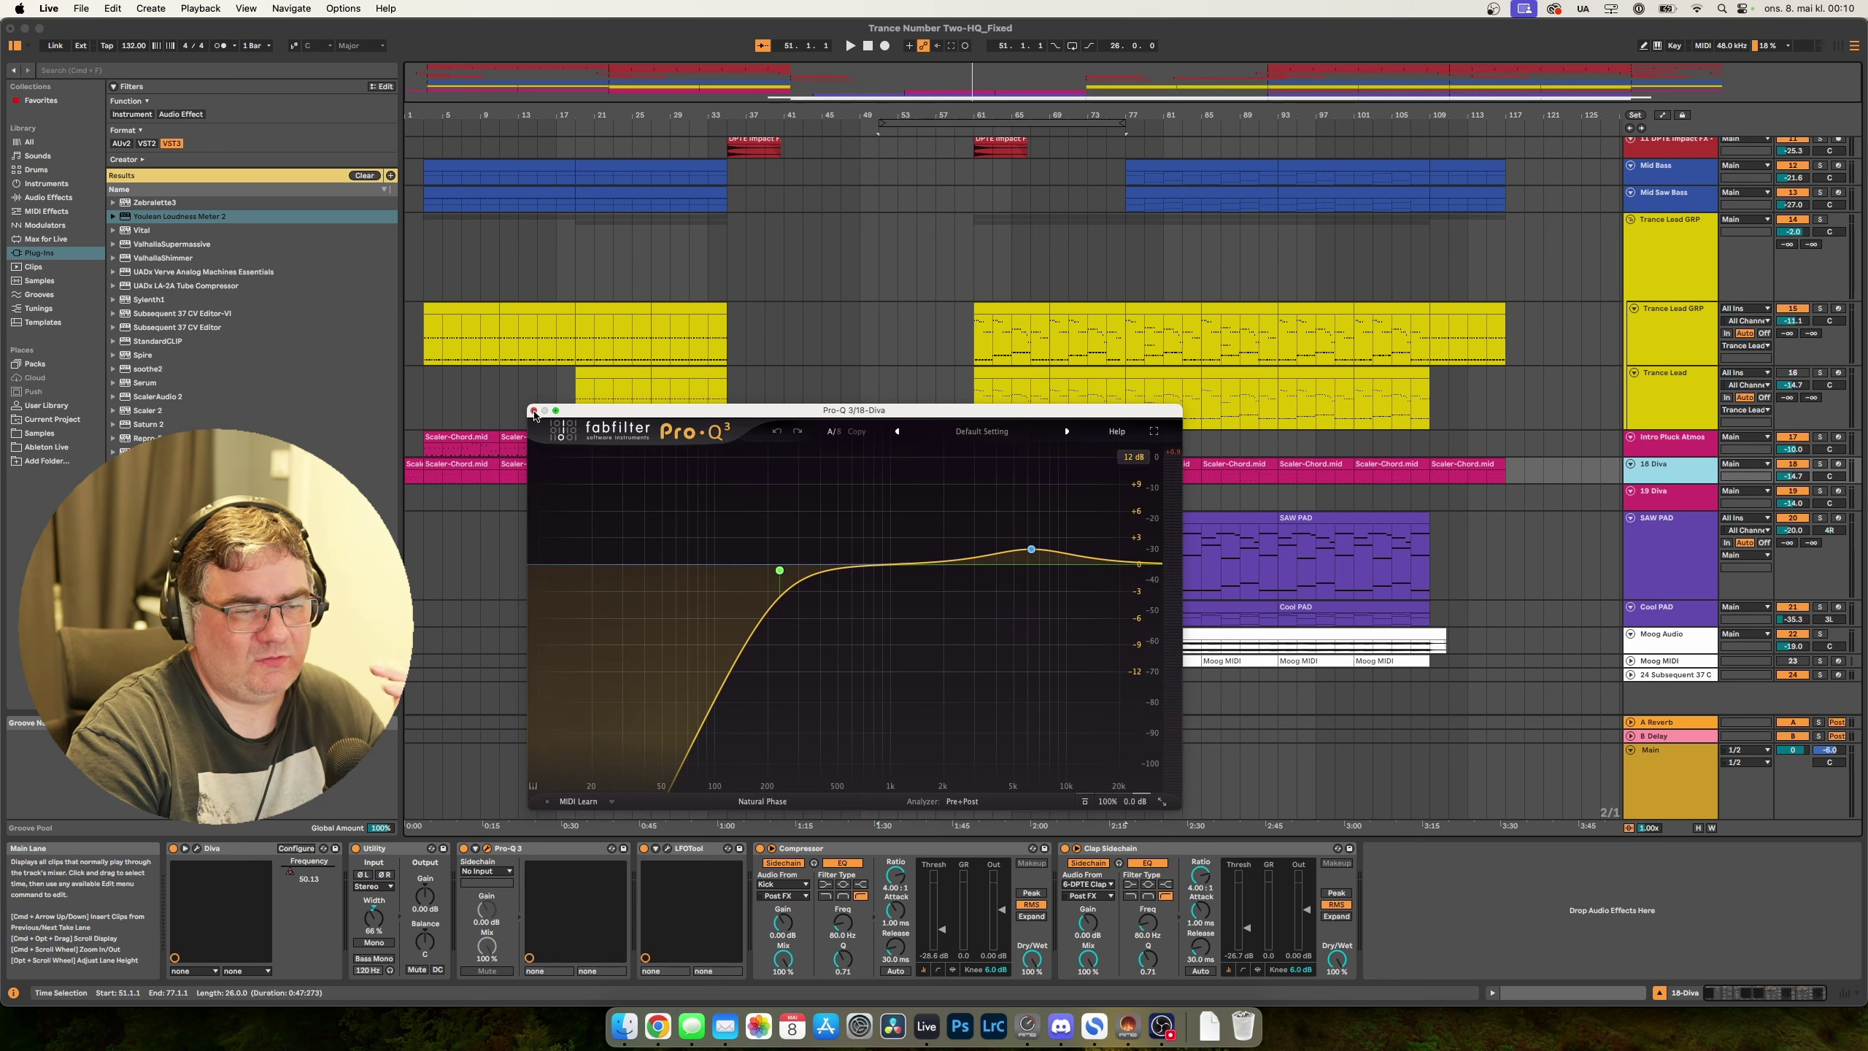
click(534, 410)
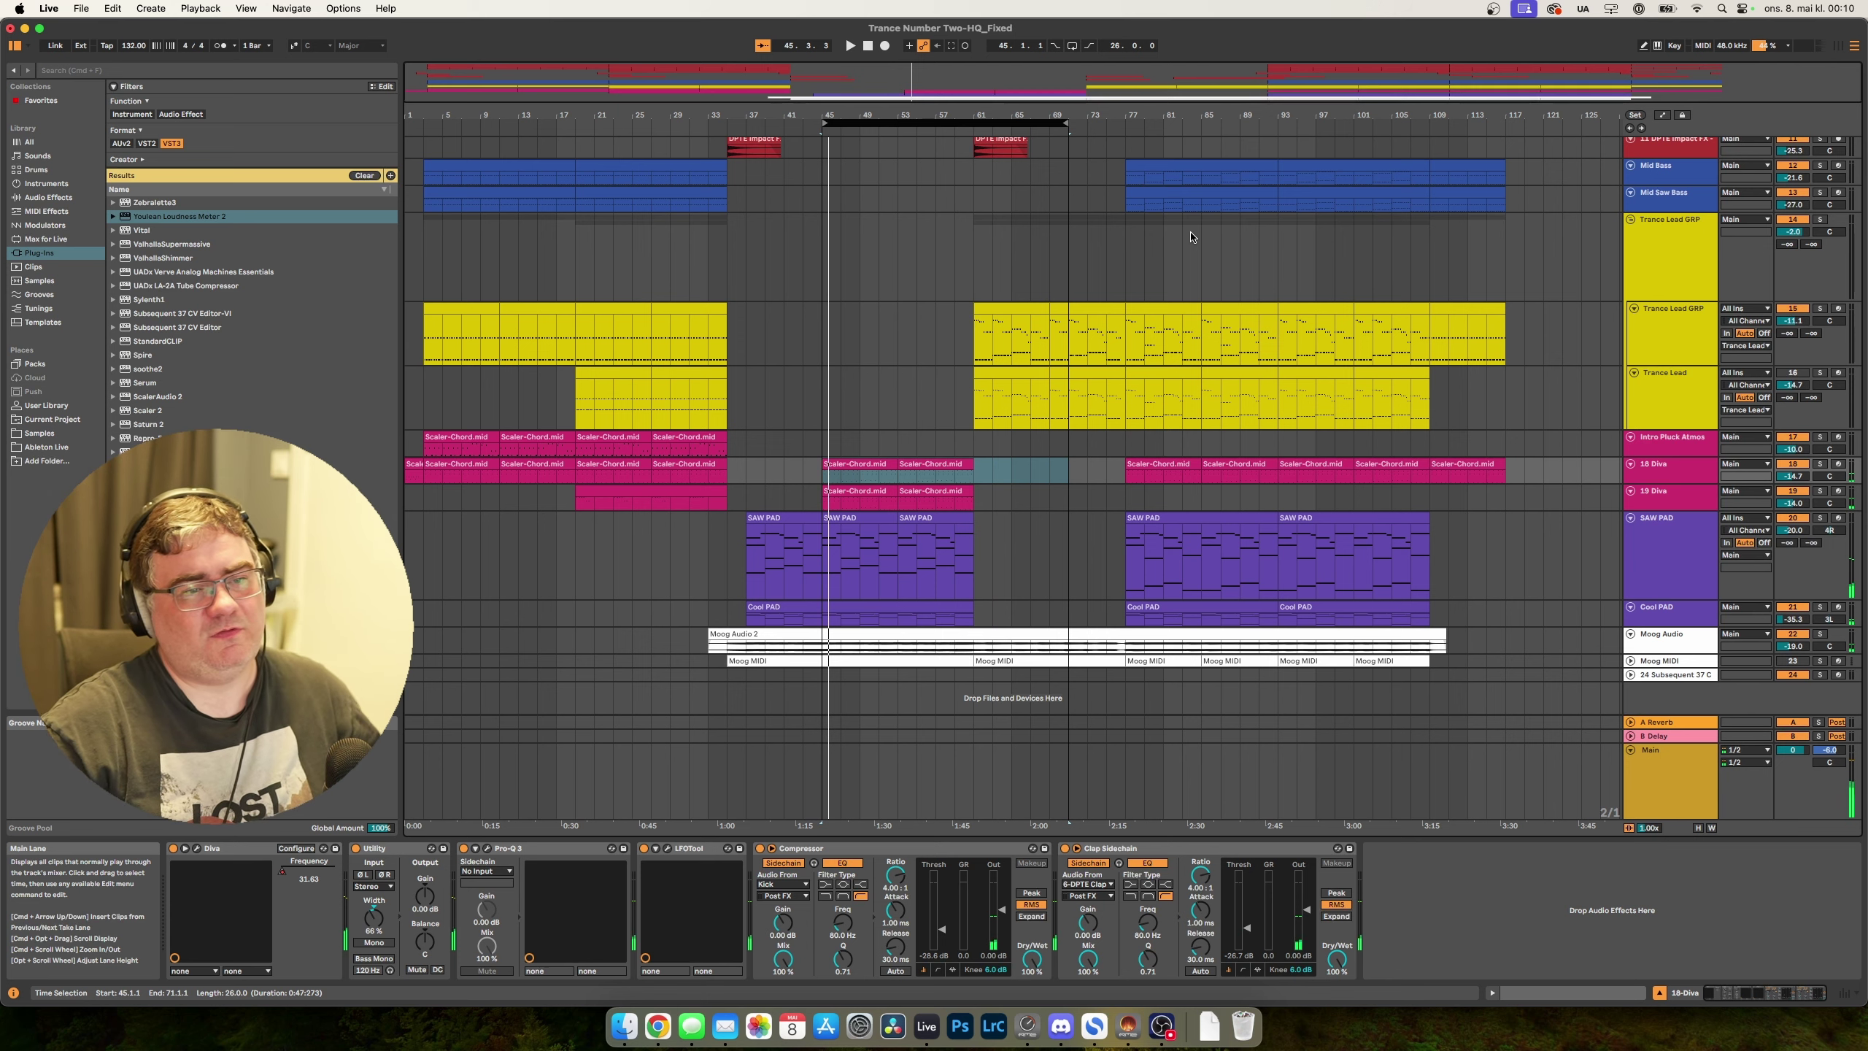
Move the loop to bars 61 to 87 while reviewing the tracks of the arrangement.
scroll(1243, 272, up, 5)
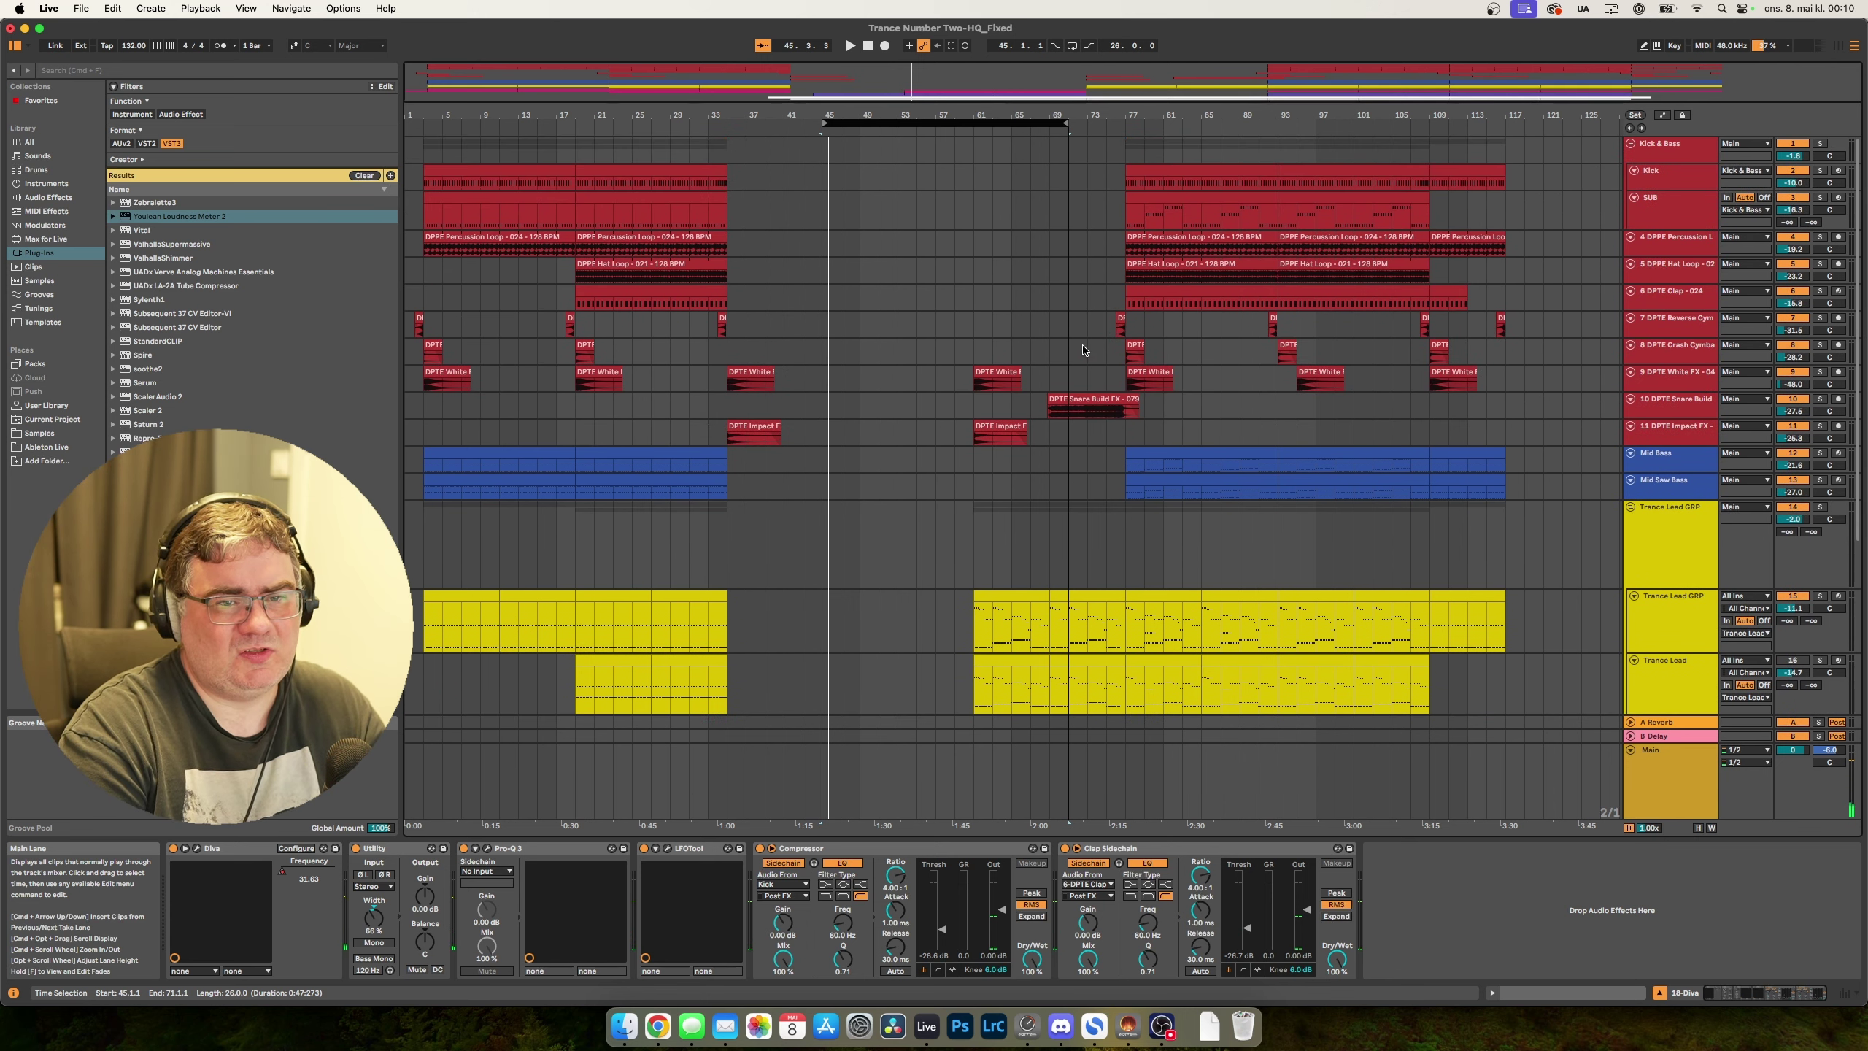
scroll(887, 449, down, 5)
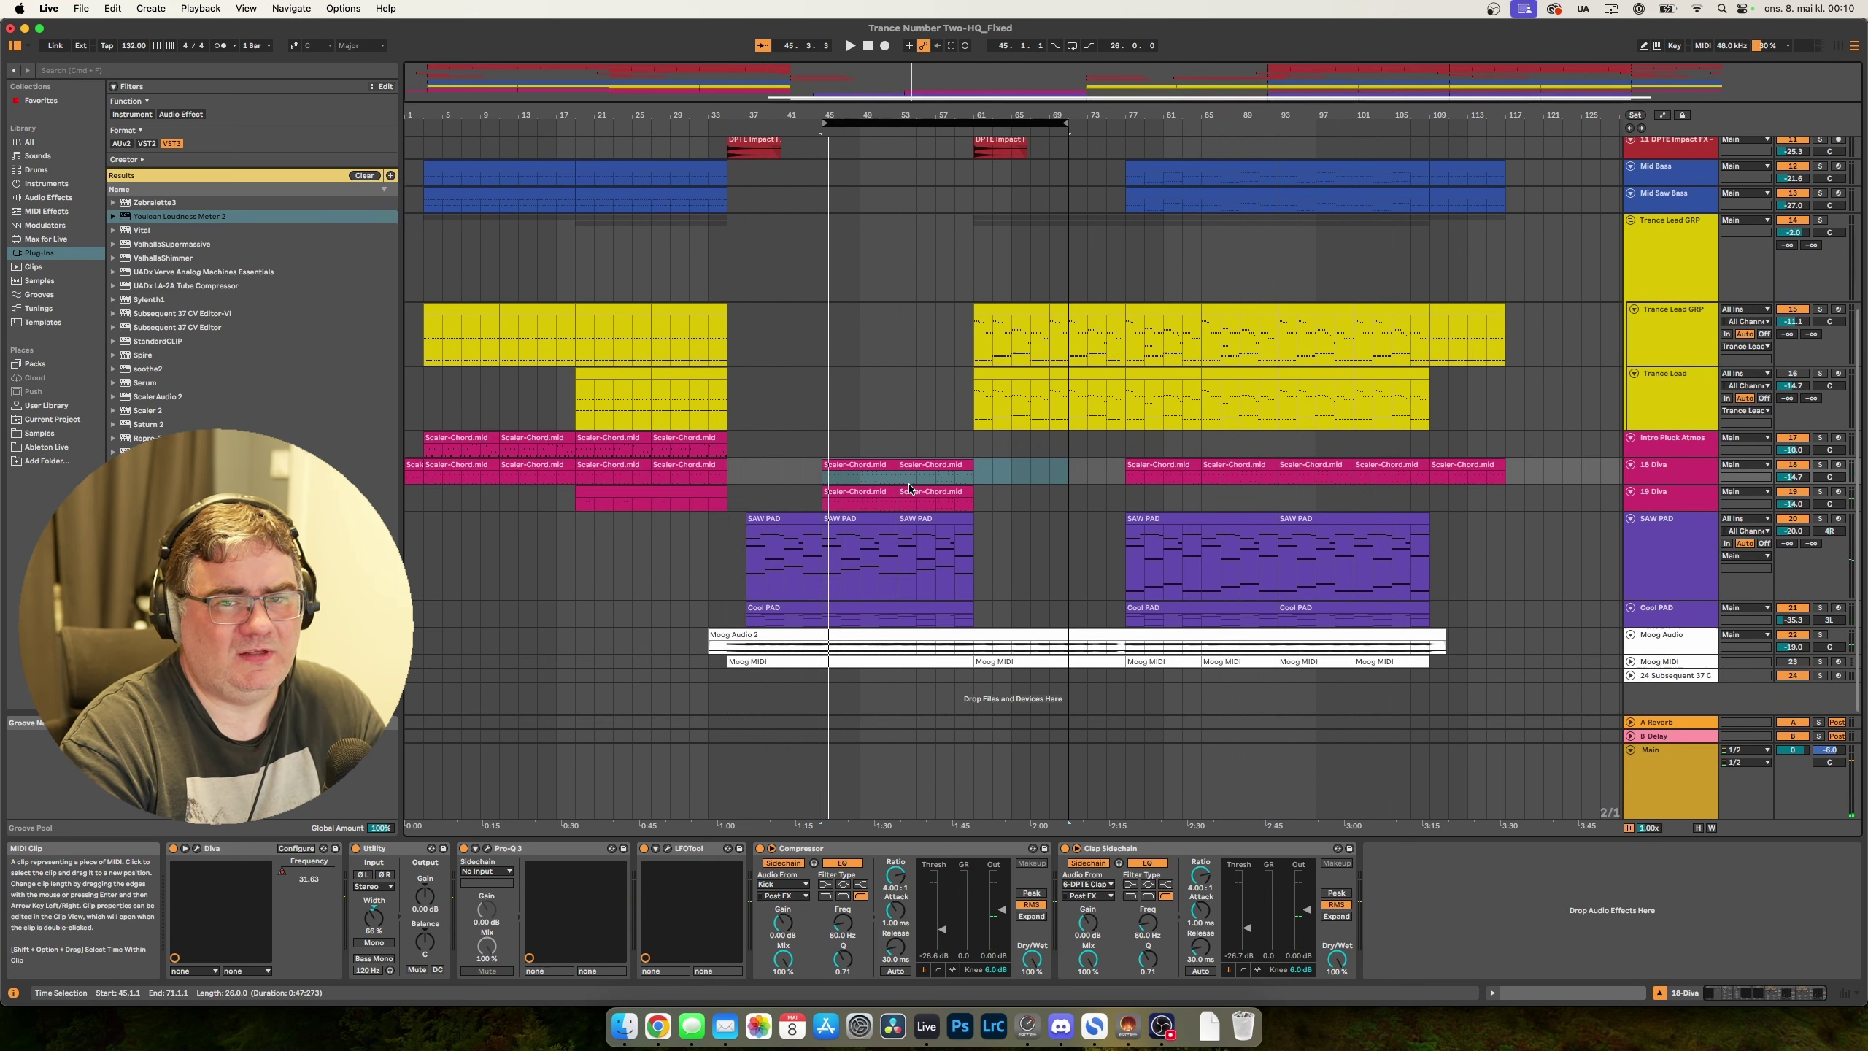
scroll(912, 445, up, 5)
drag(897, 123, 1065, 165)
scroll(915, 367, down, 5)
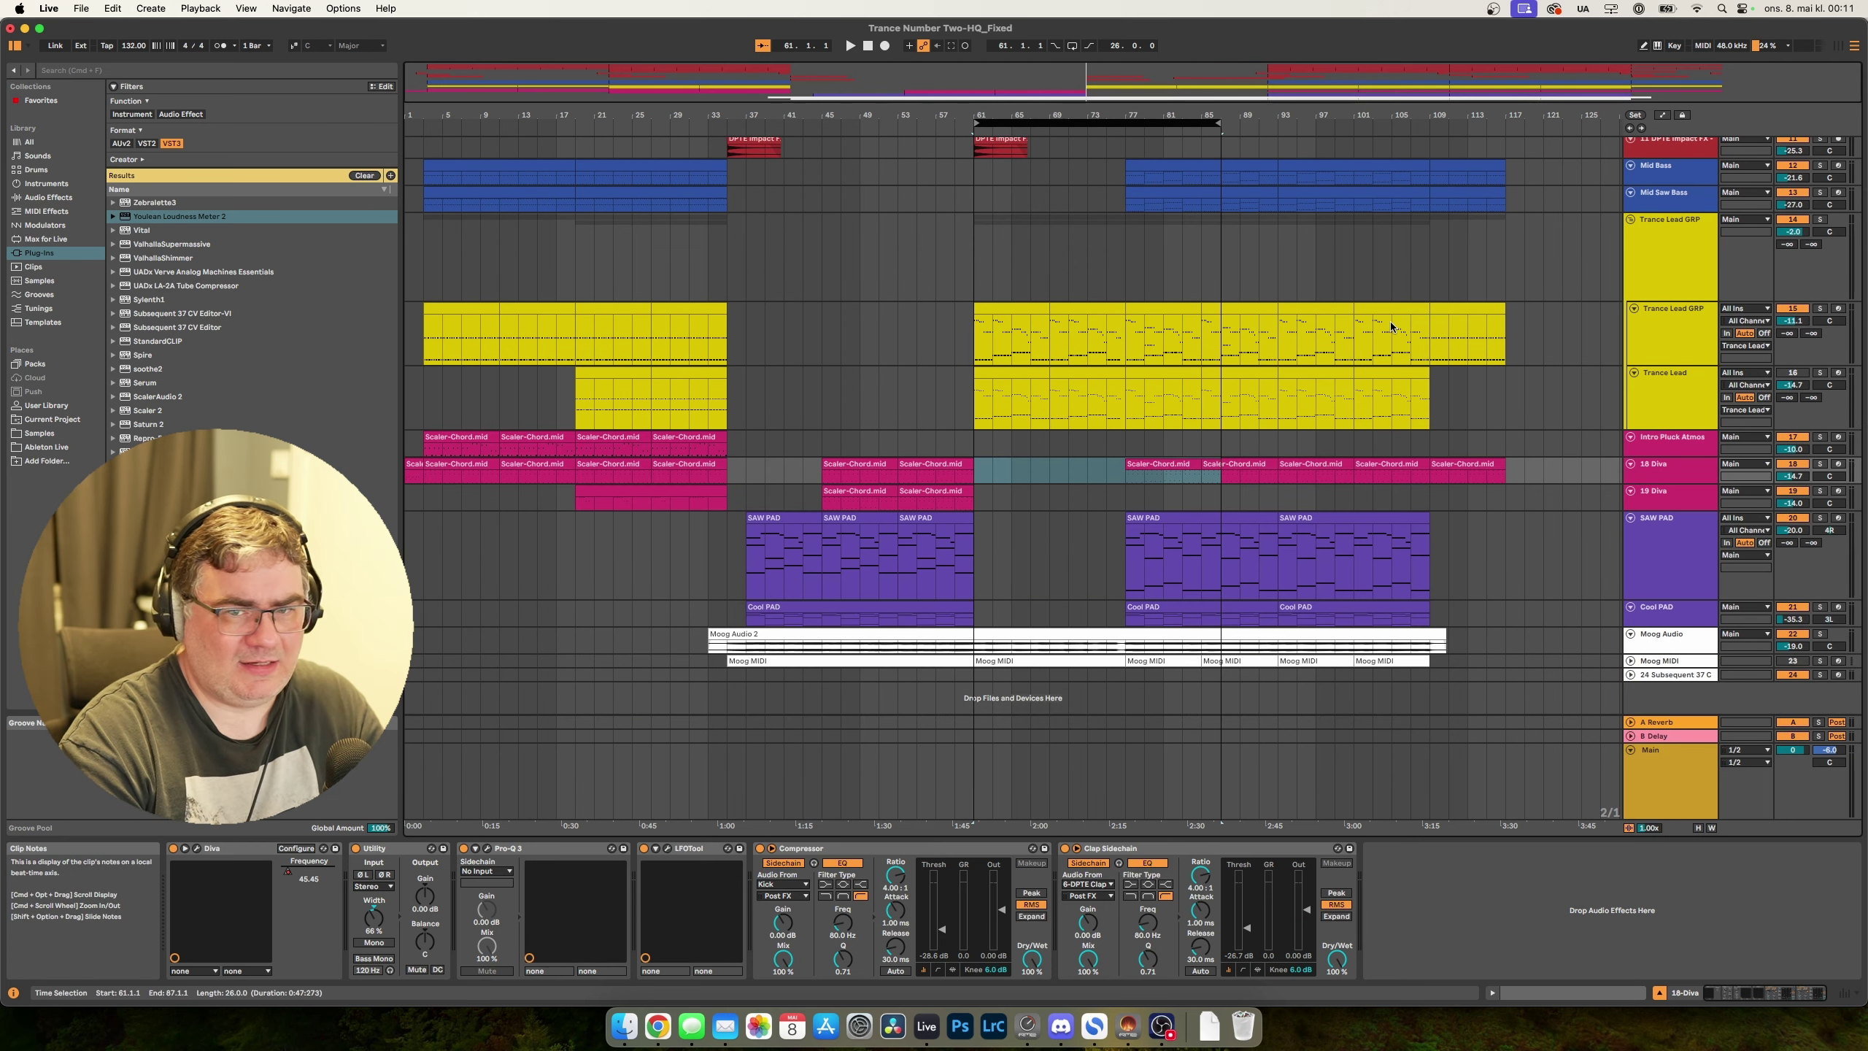
Fold all tracks for an overview of the whole arrangement, unfold them again, and look over the layers.
alt+click(1629, 493)
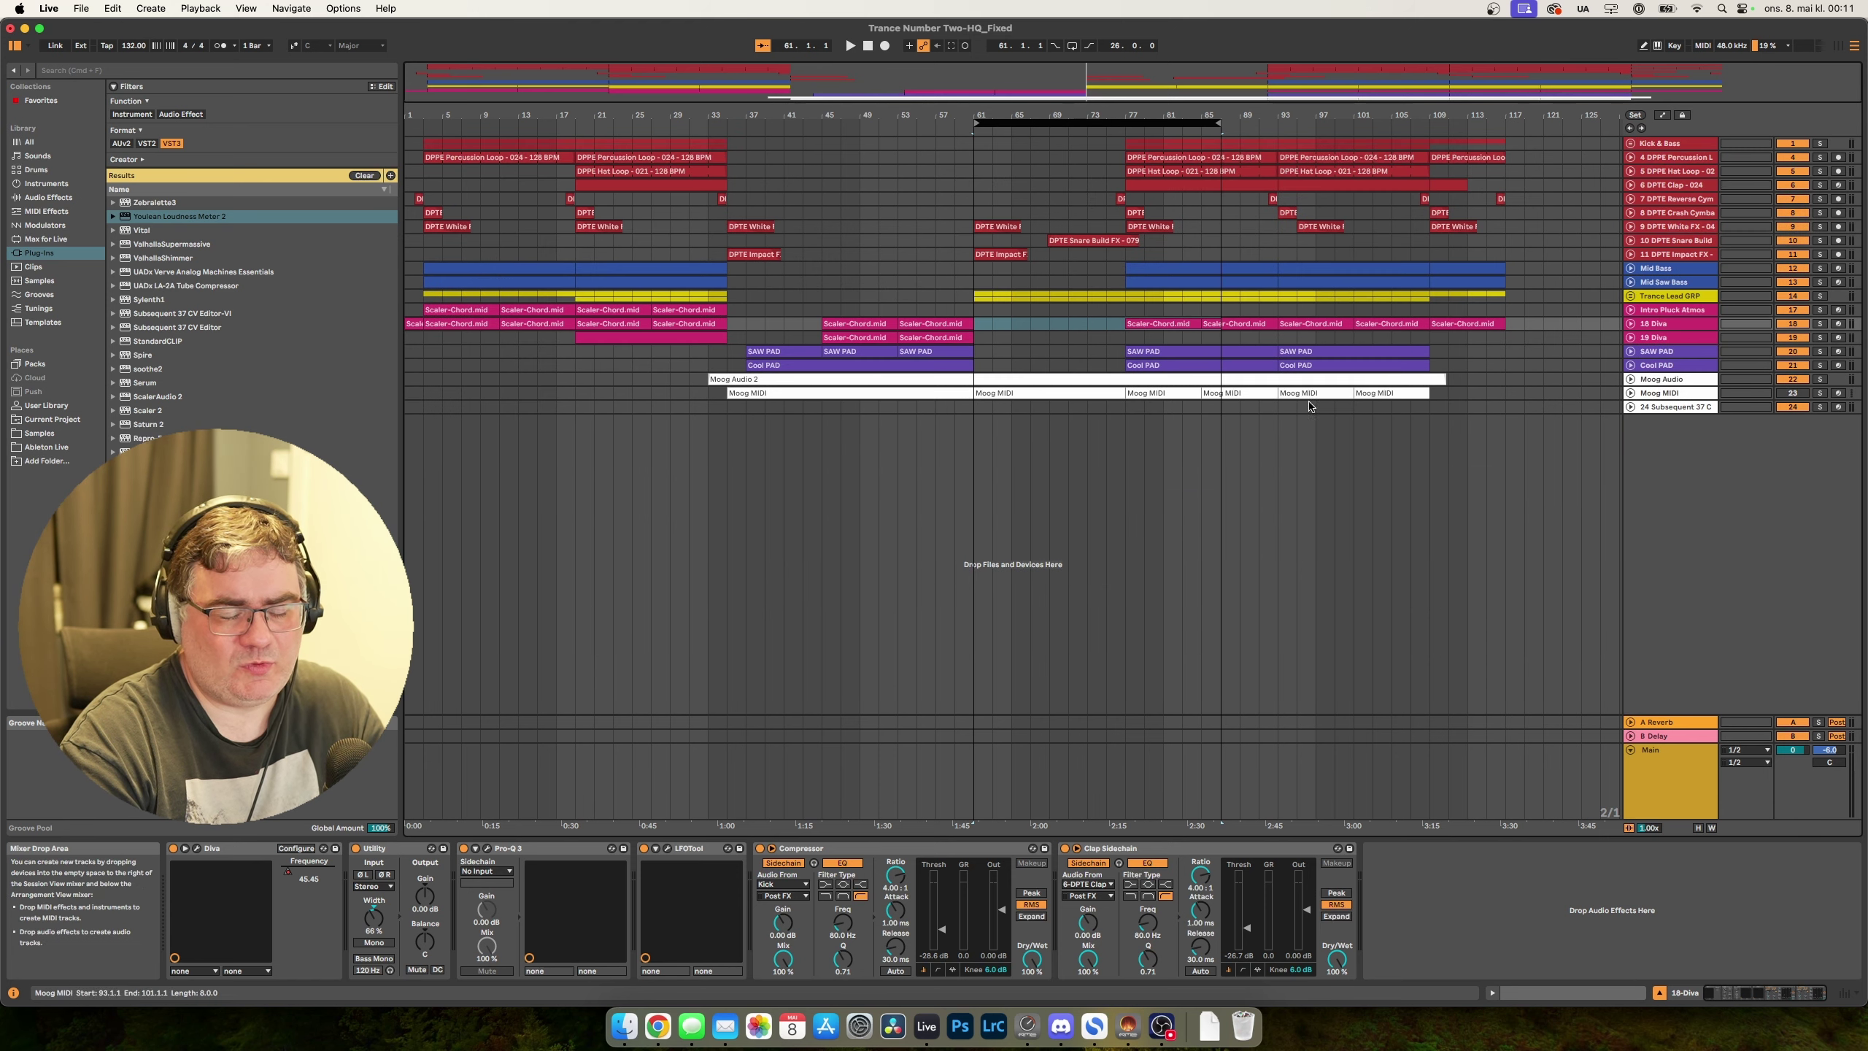
alt+click(1631, 324)
scroll(1531, 607, up, 8)
scroll(1478, 589, up, 4)
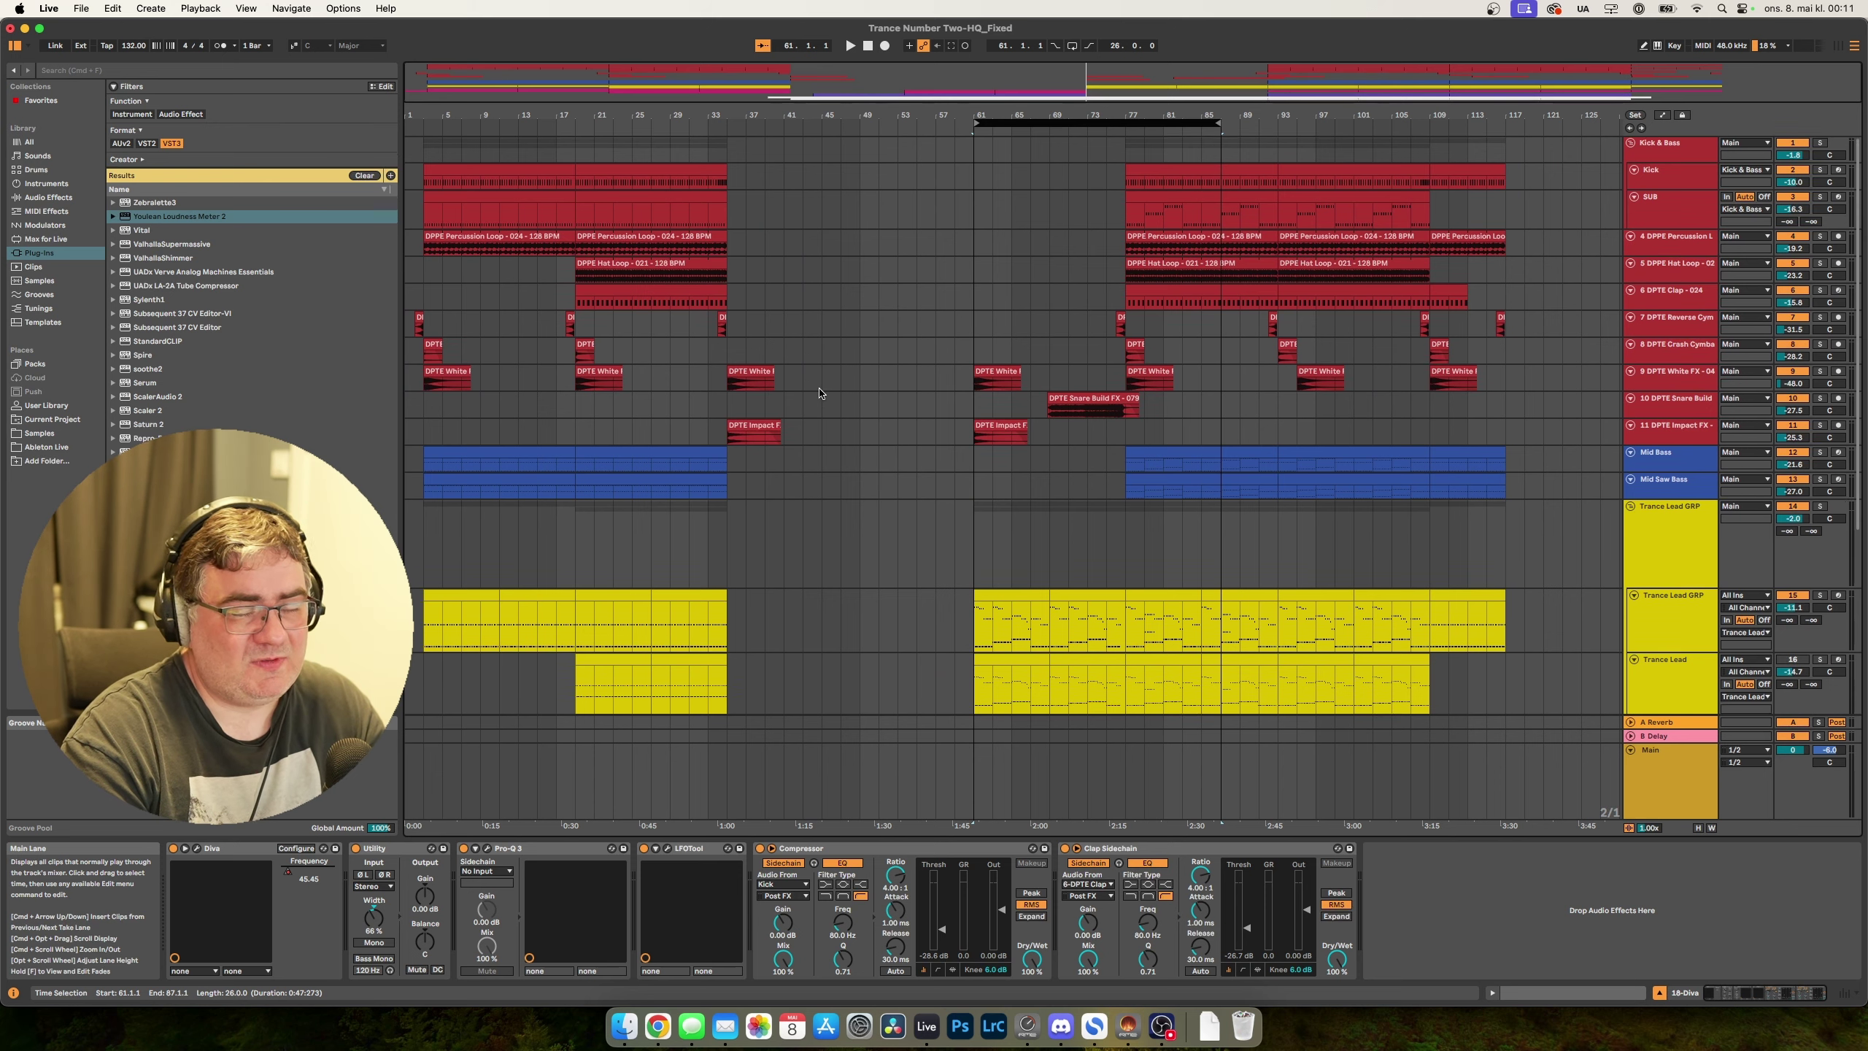
scroll(820, 392, down, 3)
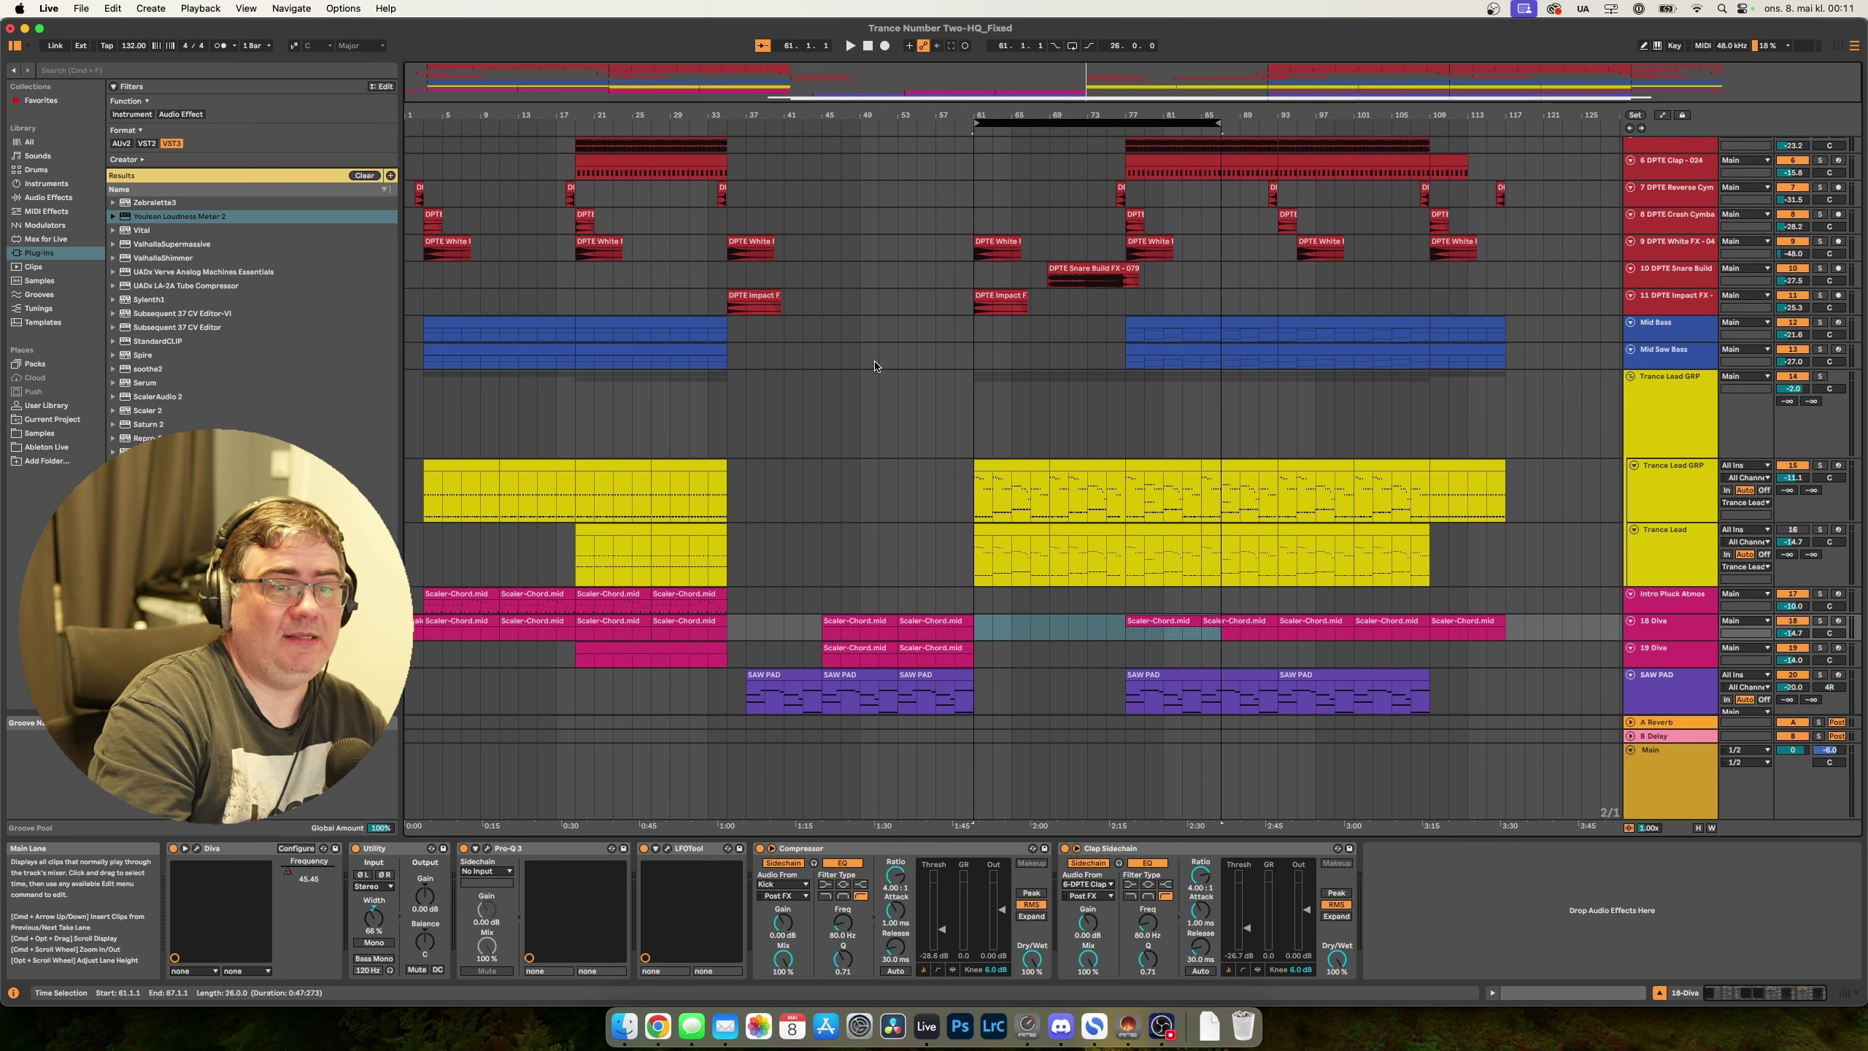
scroll(874, 366, down, 2)
Move the loop to bars 49 to 75 and view the device chains of the Trance Lead GRP and Trance Lead tracks.
click(1057, 124)
drag(1064, 122, 949, 122)
scroll(1177, 486, down, 2)
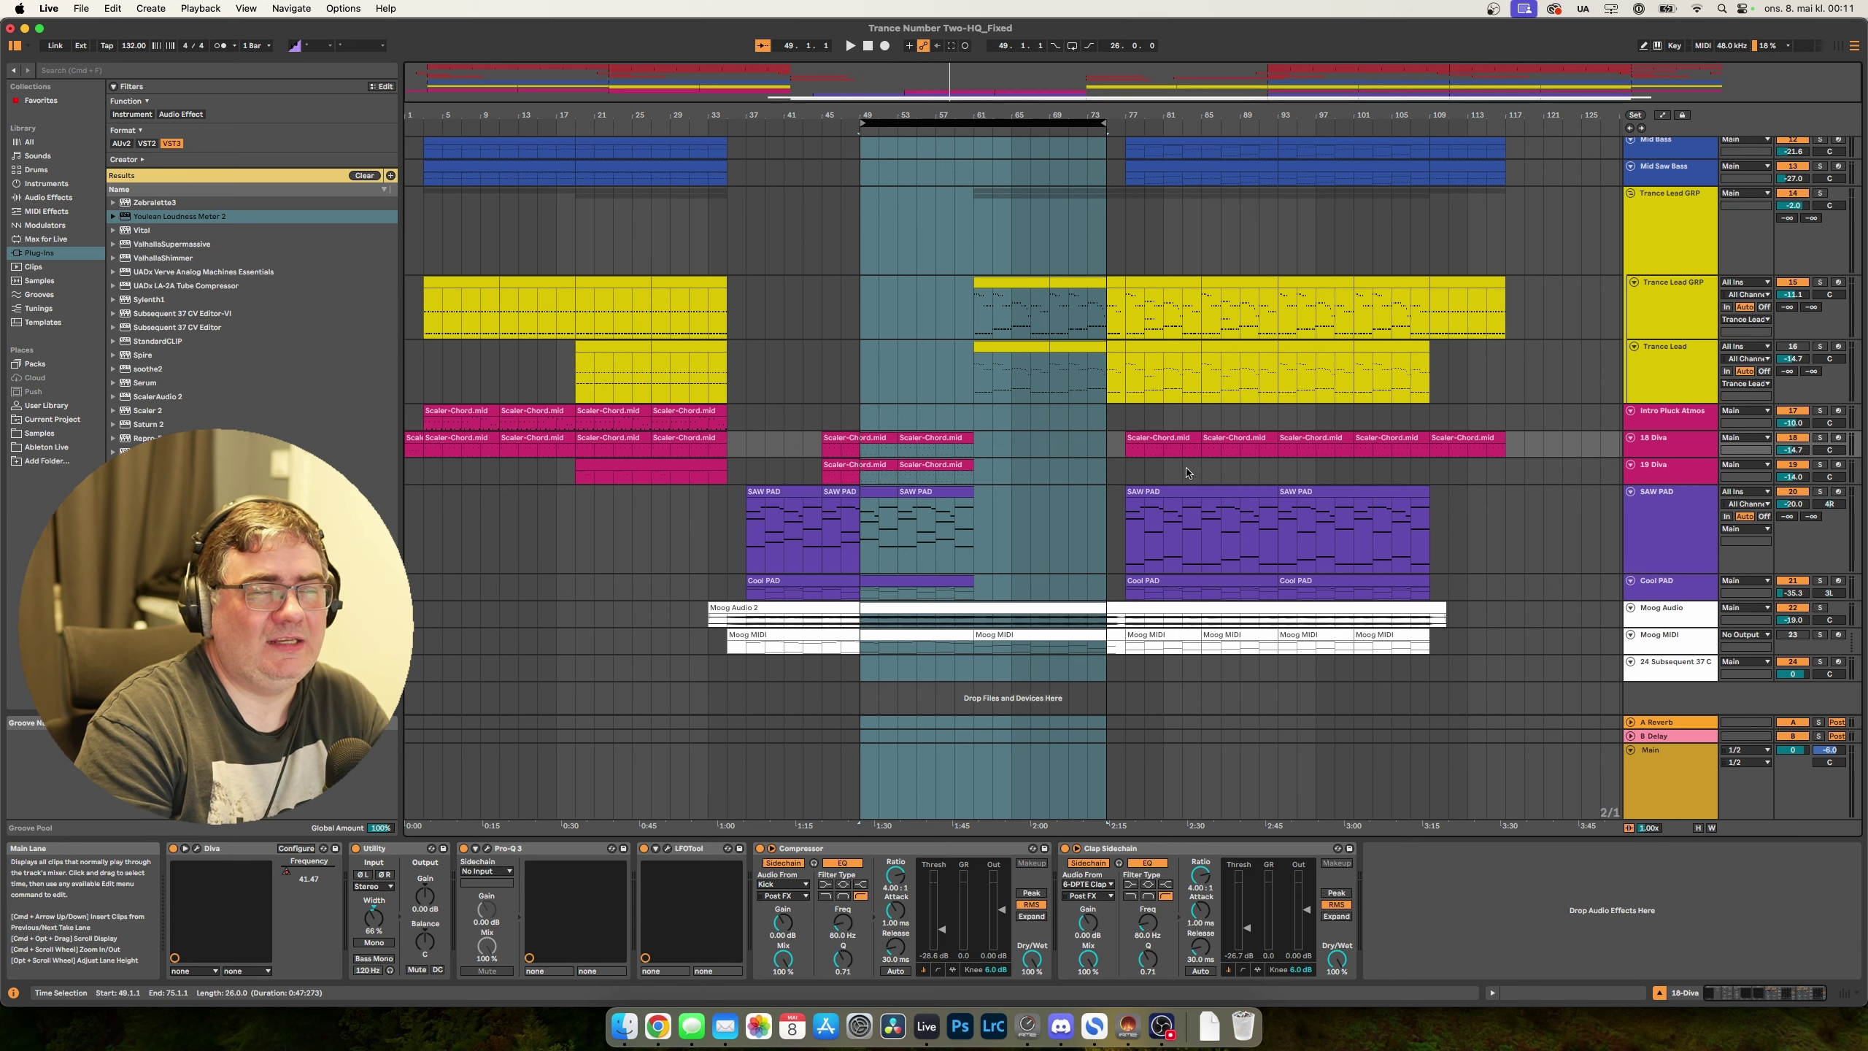
click(1663, 286)
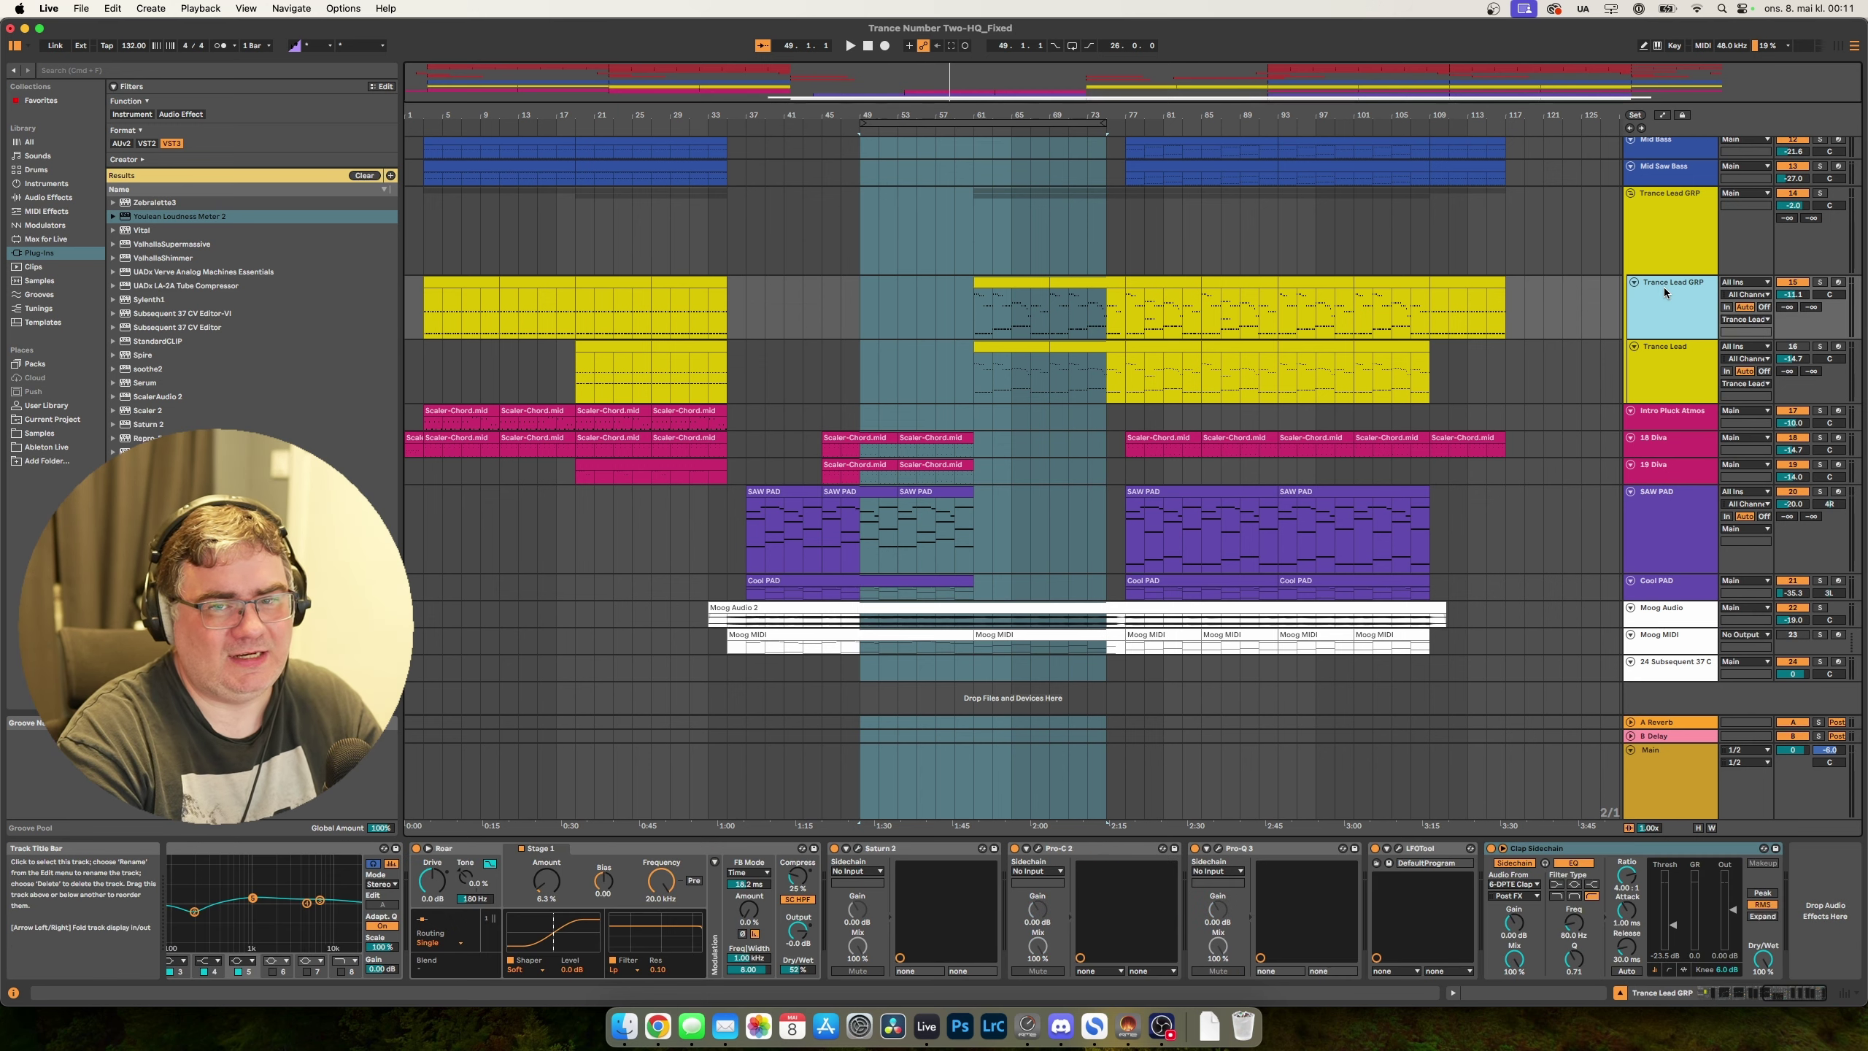
click(1678, 378)
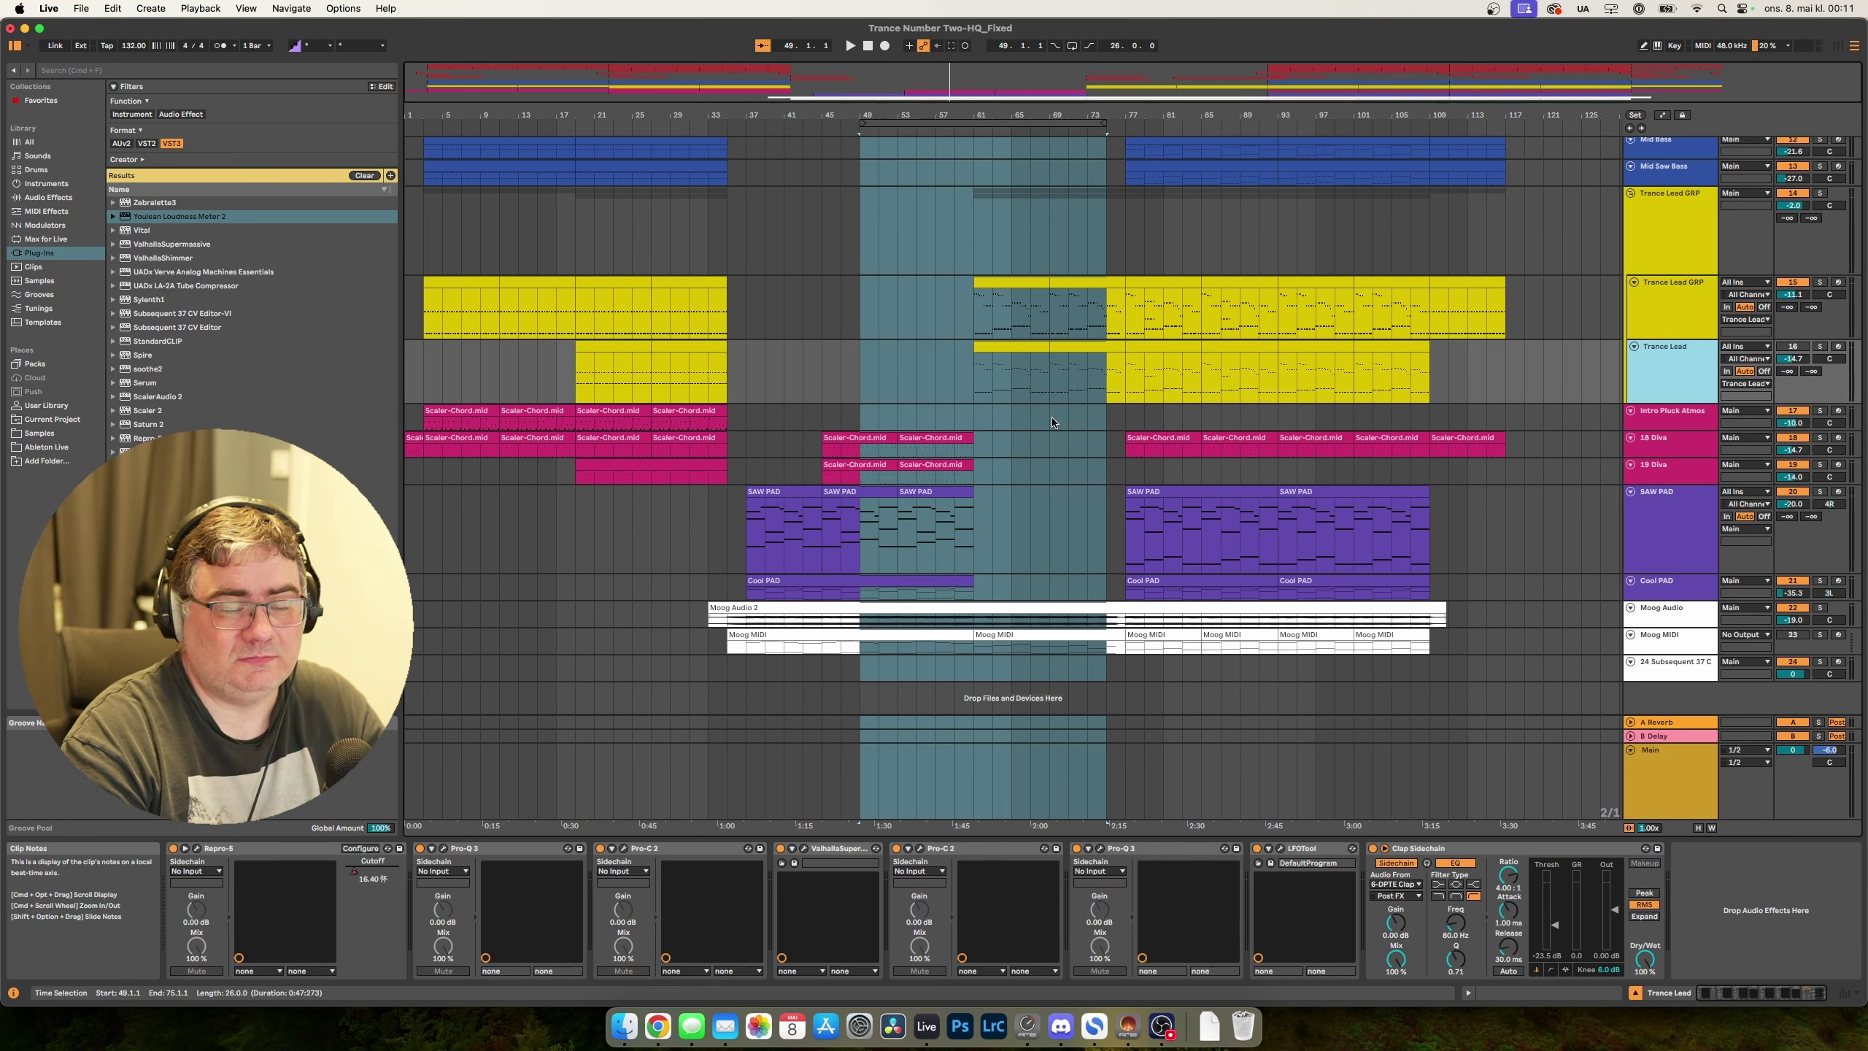
Play Moog Audio soloed, move the loop to bars 77 to 103, and add SAW PAD to the solo.
click(1820, 606)
key(space)
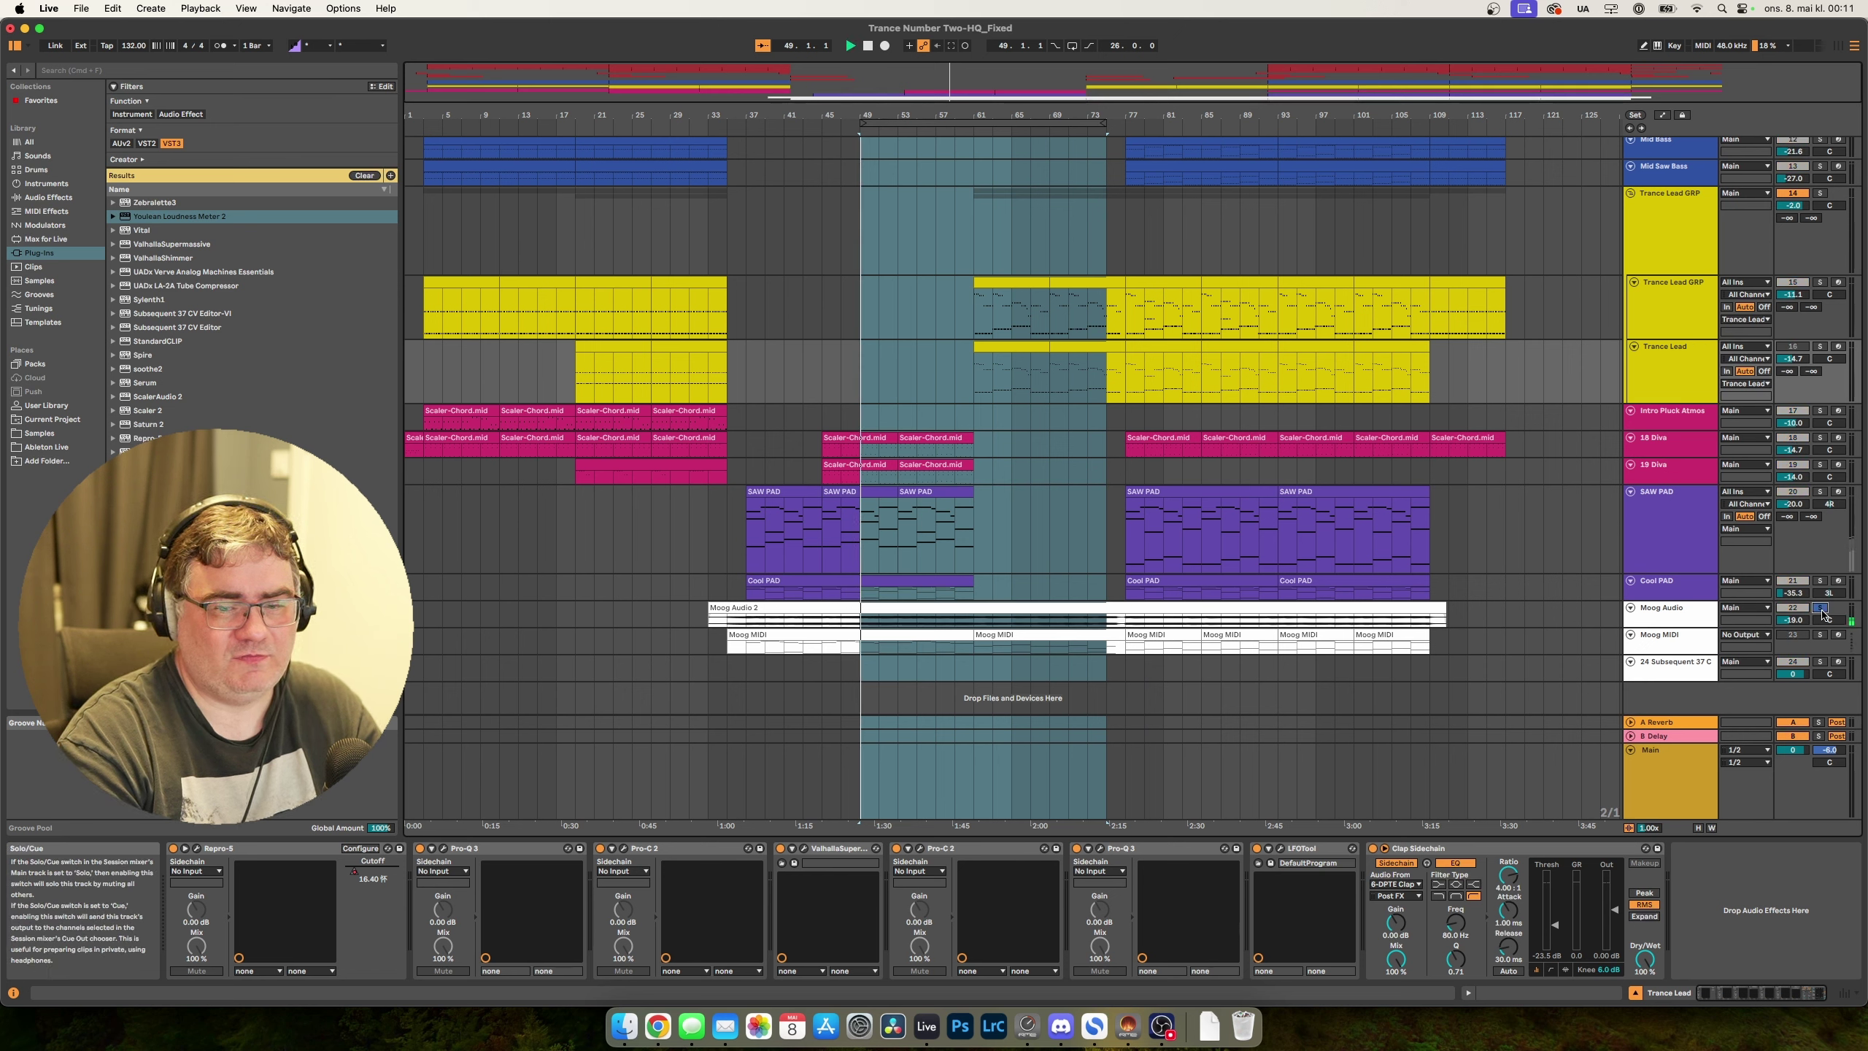
drag(1055, 124, 1189, 121)
click(1691, 535)
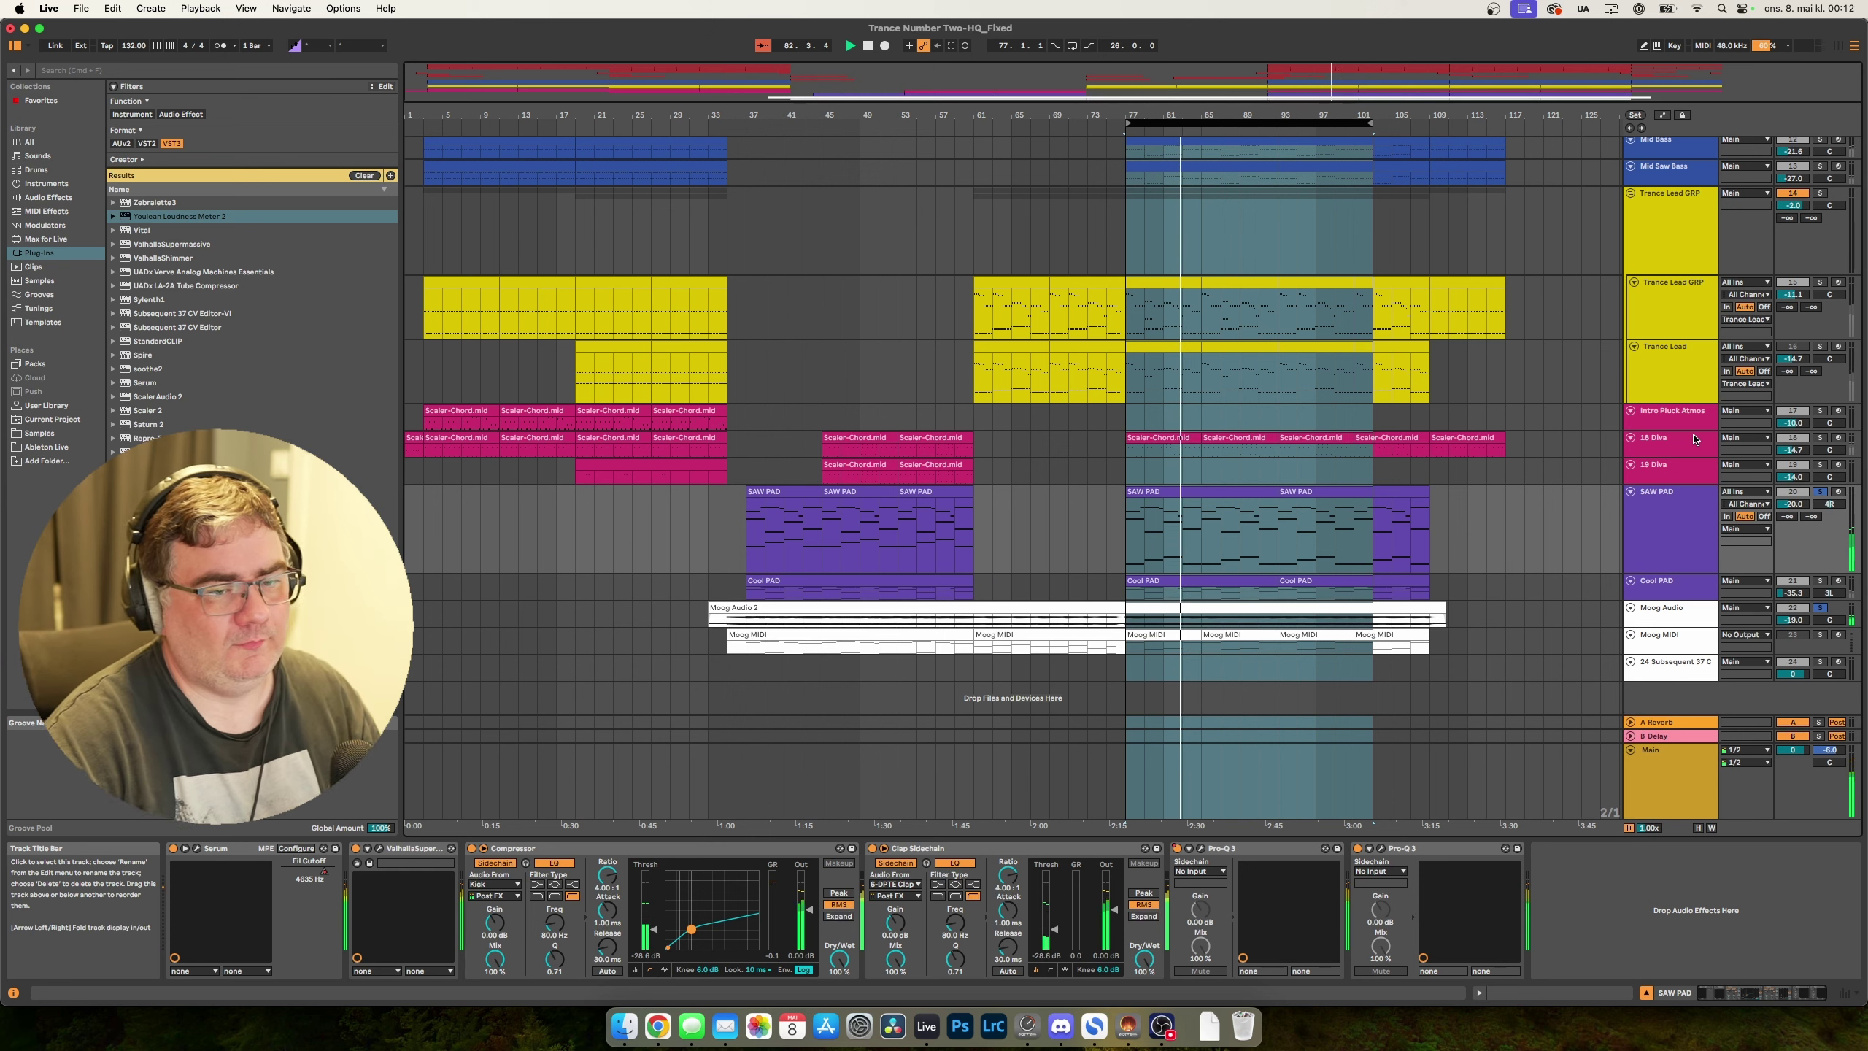
Clear the solos on SAW PAD and Moog Audio and replay the full mix from bar 77.
click(1822, 485)
click(1820, 492)
scroll(1512, 547, up, 1)
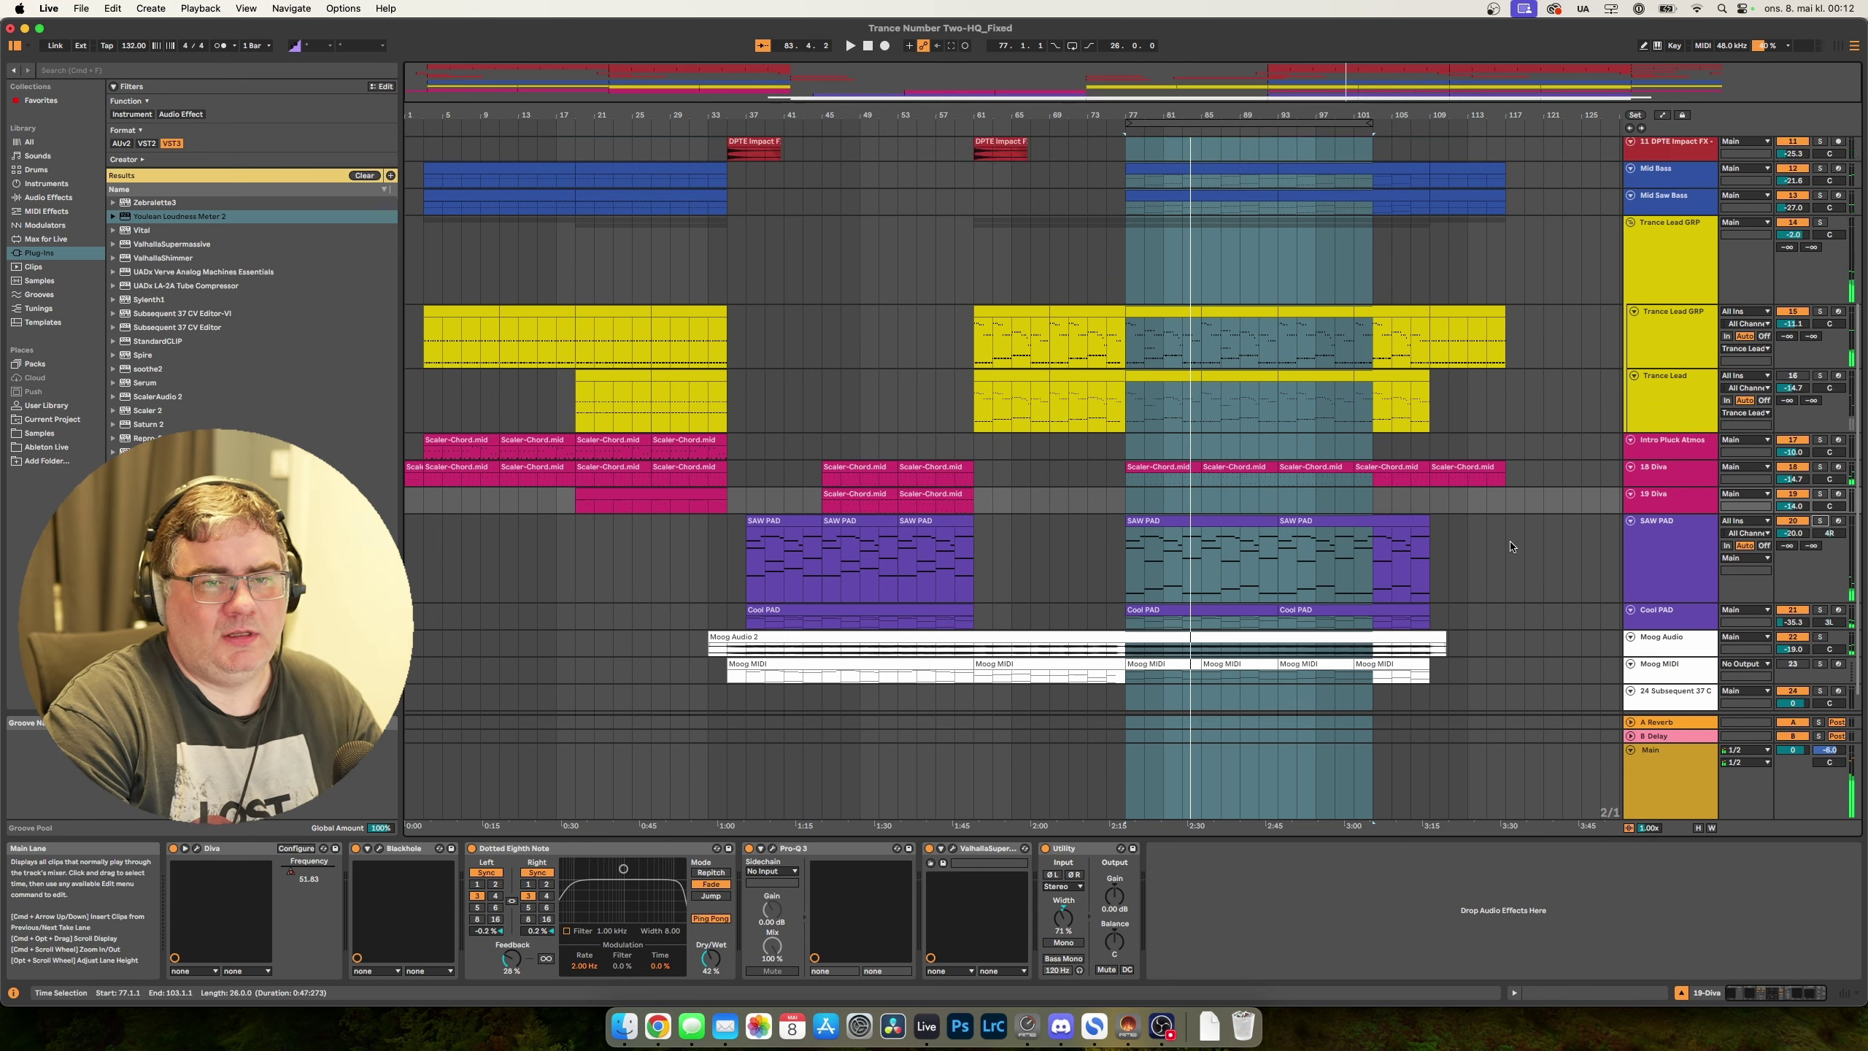
scroll(1511, 547, up, 8)
scroll(1503, 490, down, 4)
key(space)
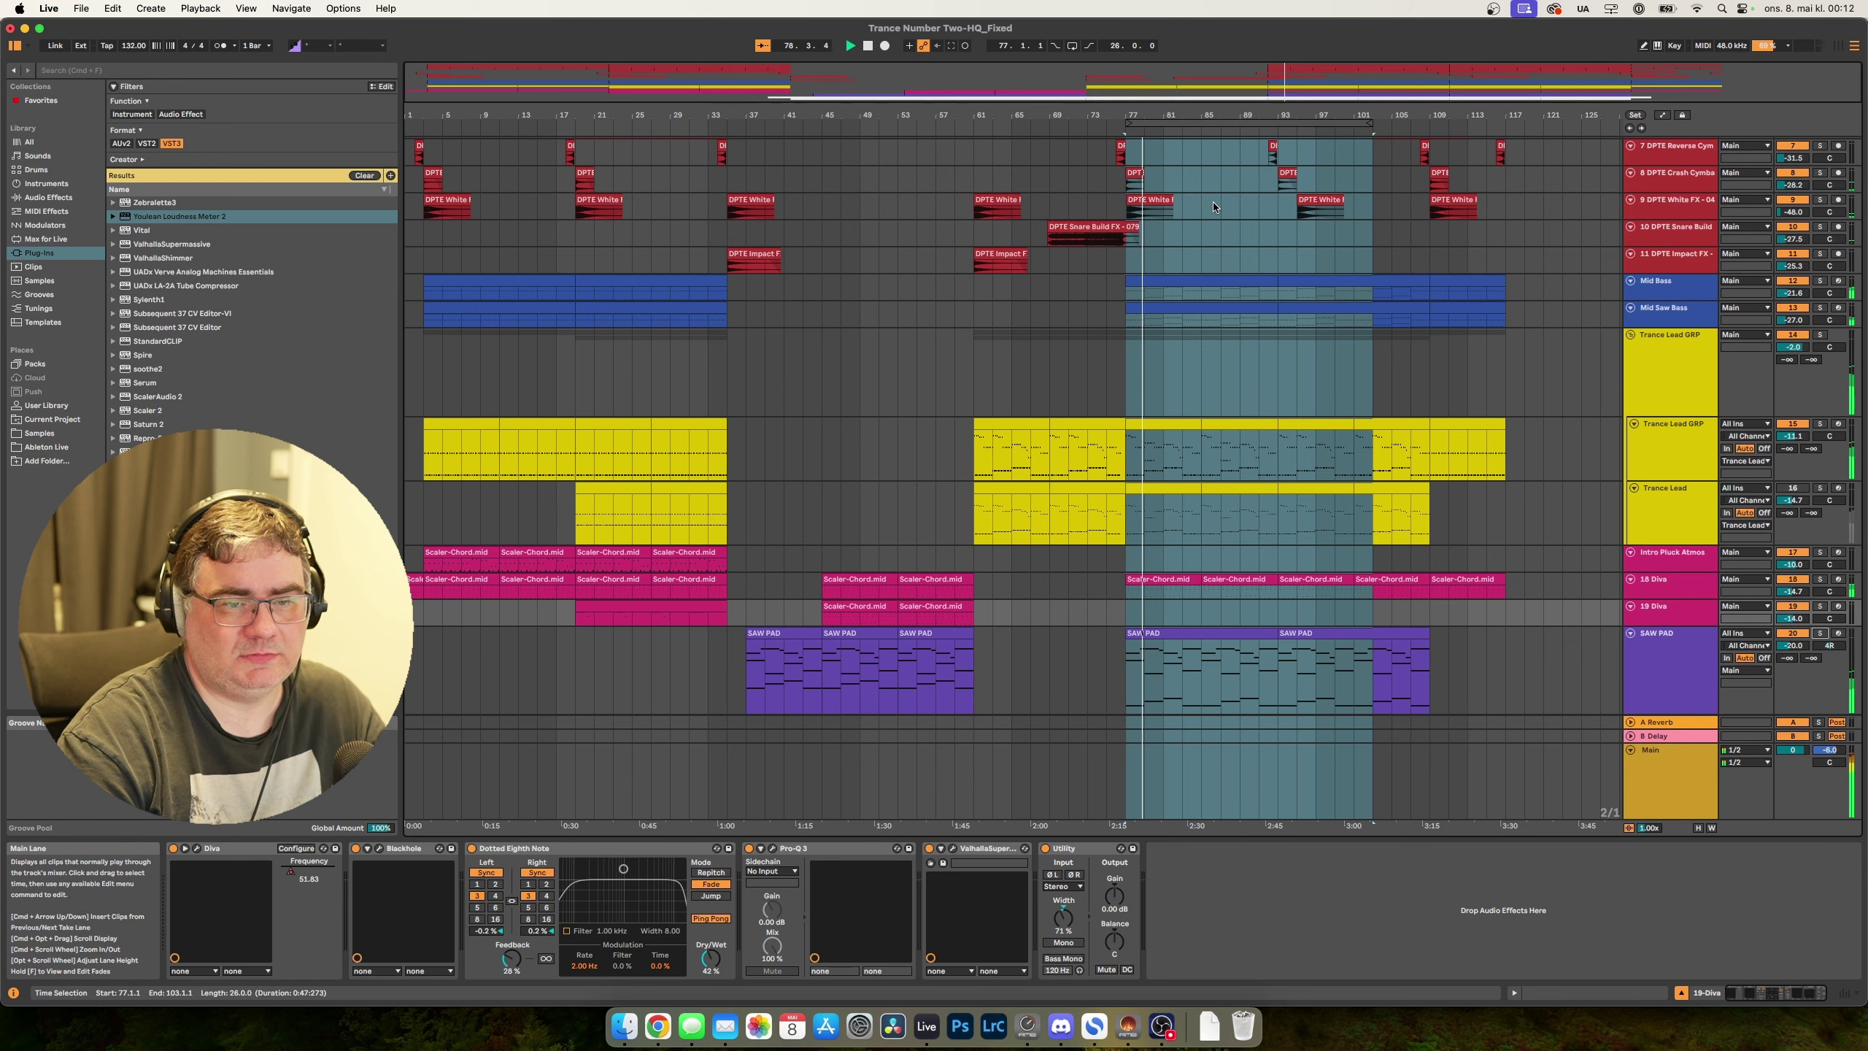
View the MIDI notes of the Trance Lead GRP clip starting at bar 77, and return to its device chain.
click(1524, 511)
scroll(1519, 508, down, 1)
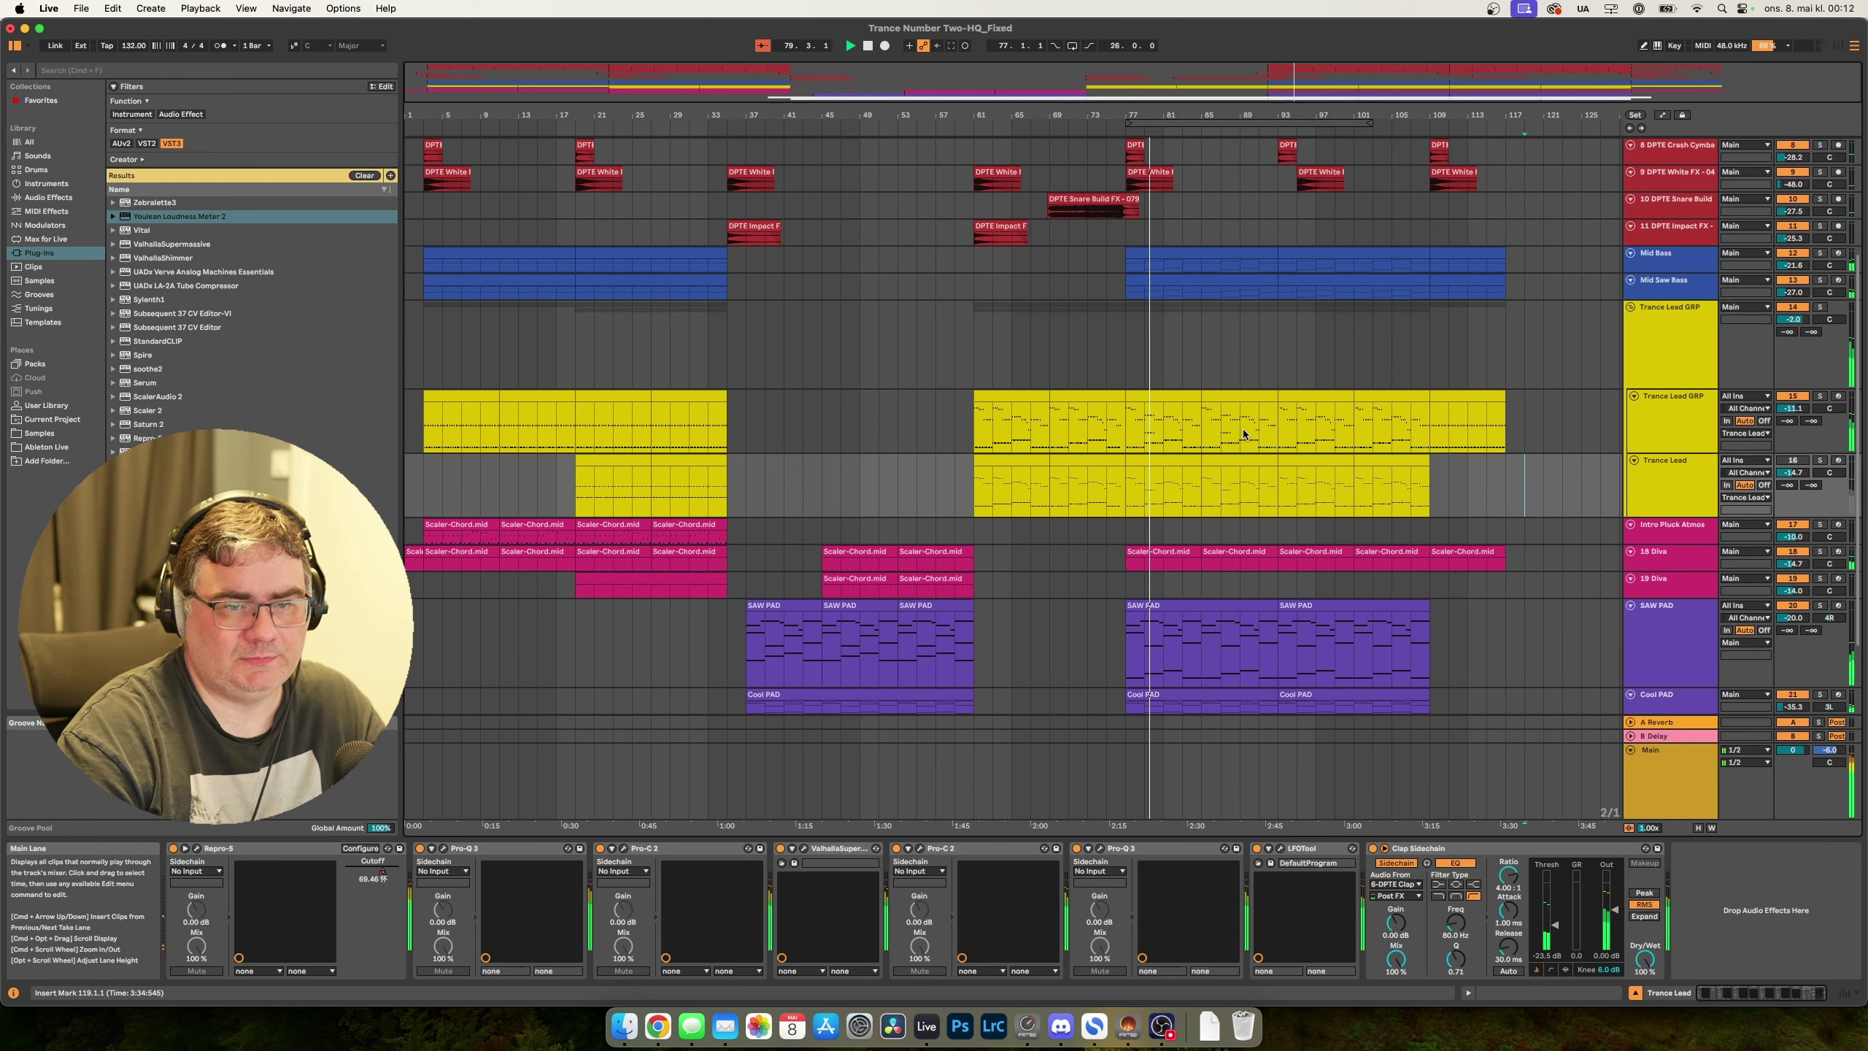
double_click(1164, 398)
scroll(1276, 562, down, 5)
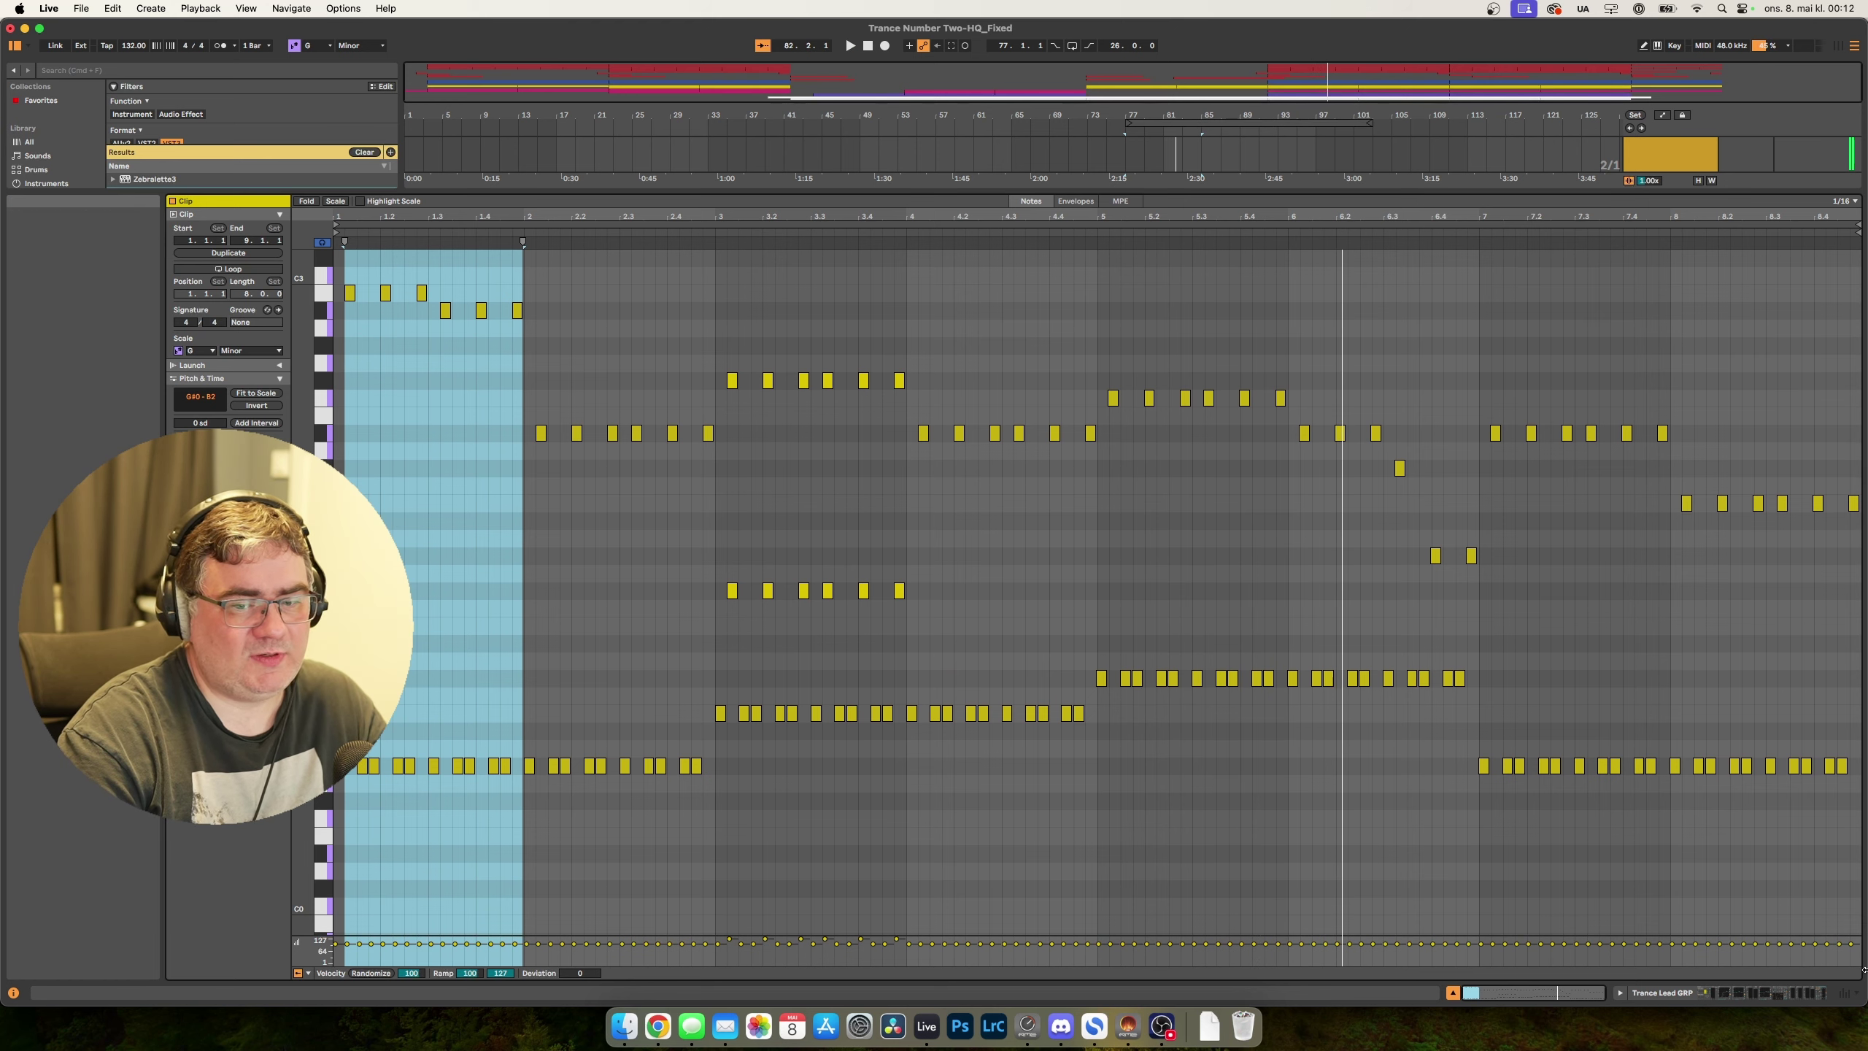
click(1799, 997)
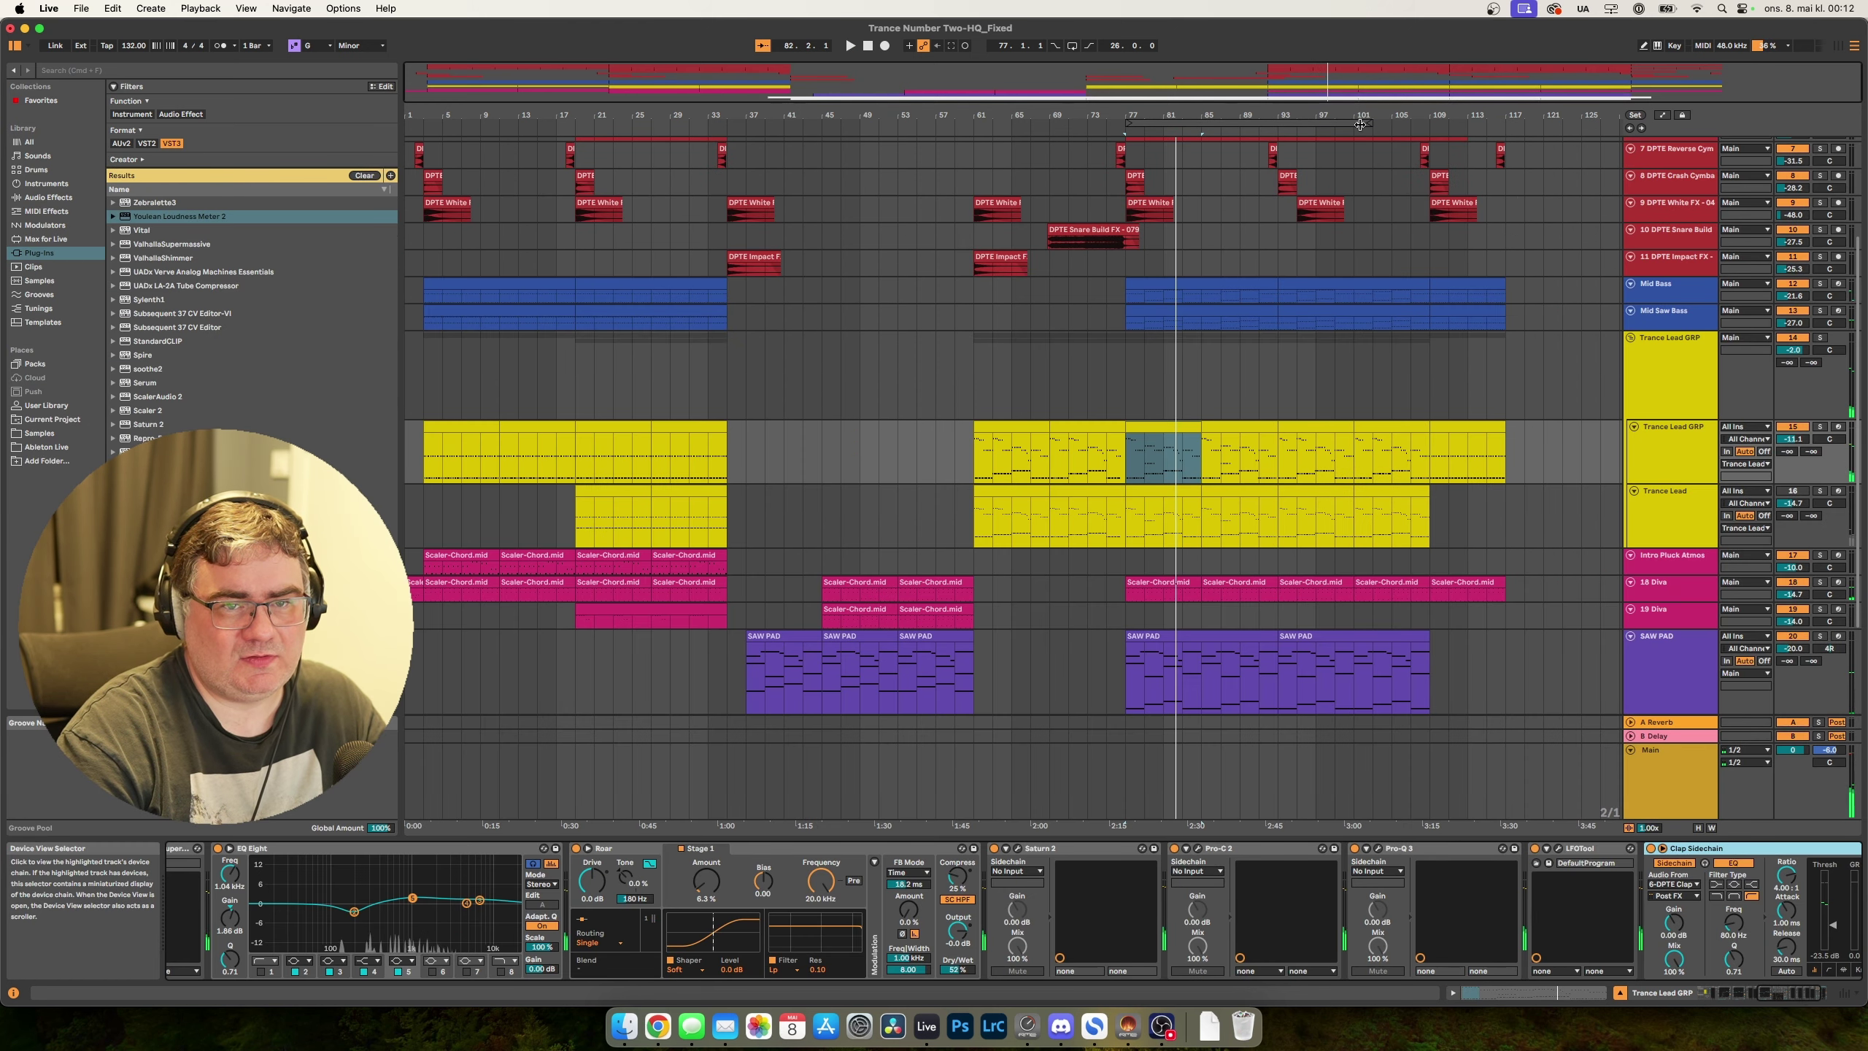
Shorten the loop to bars 77 to 85 and view the opening three-note groups in the Trance Lead GRP clip.
drag(1372, 122, 1202, 123)
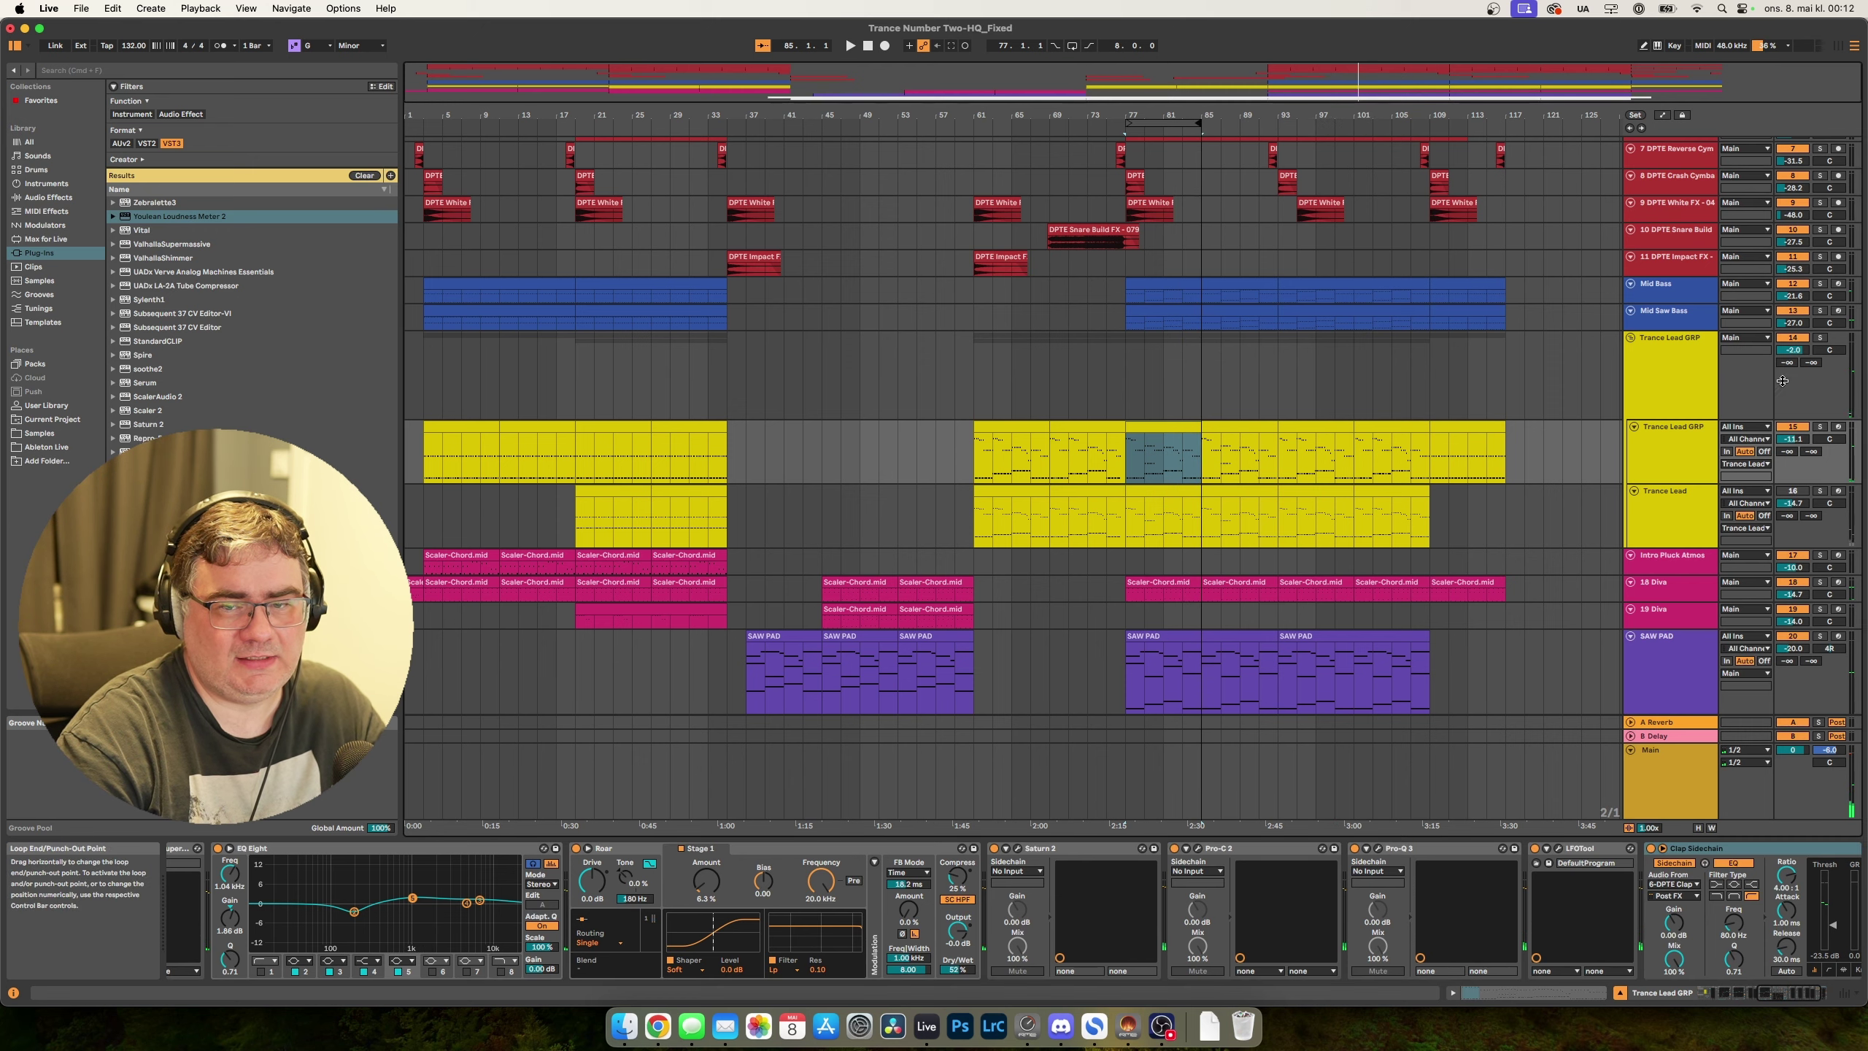
key(shift+Tab)
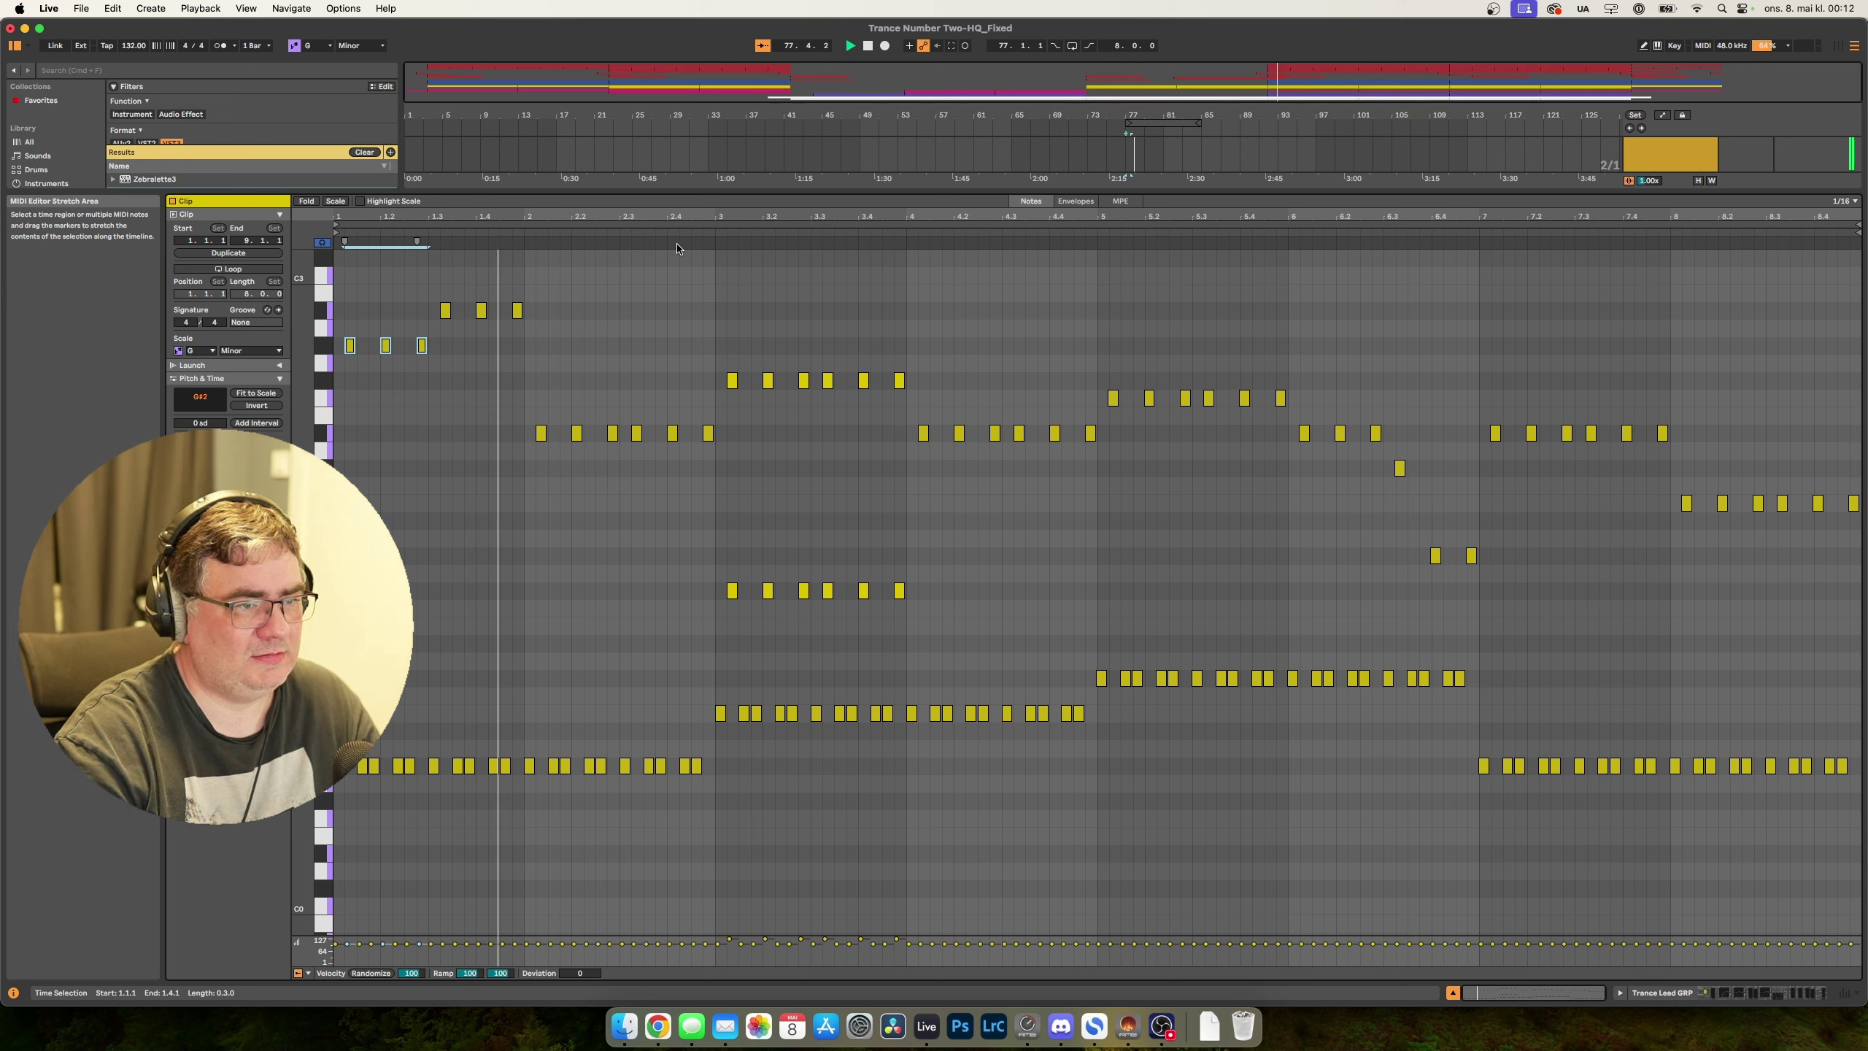
drag(485, 420, 620, 469)
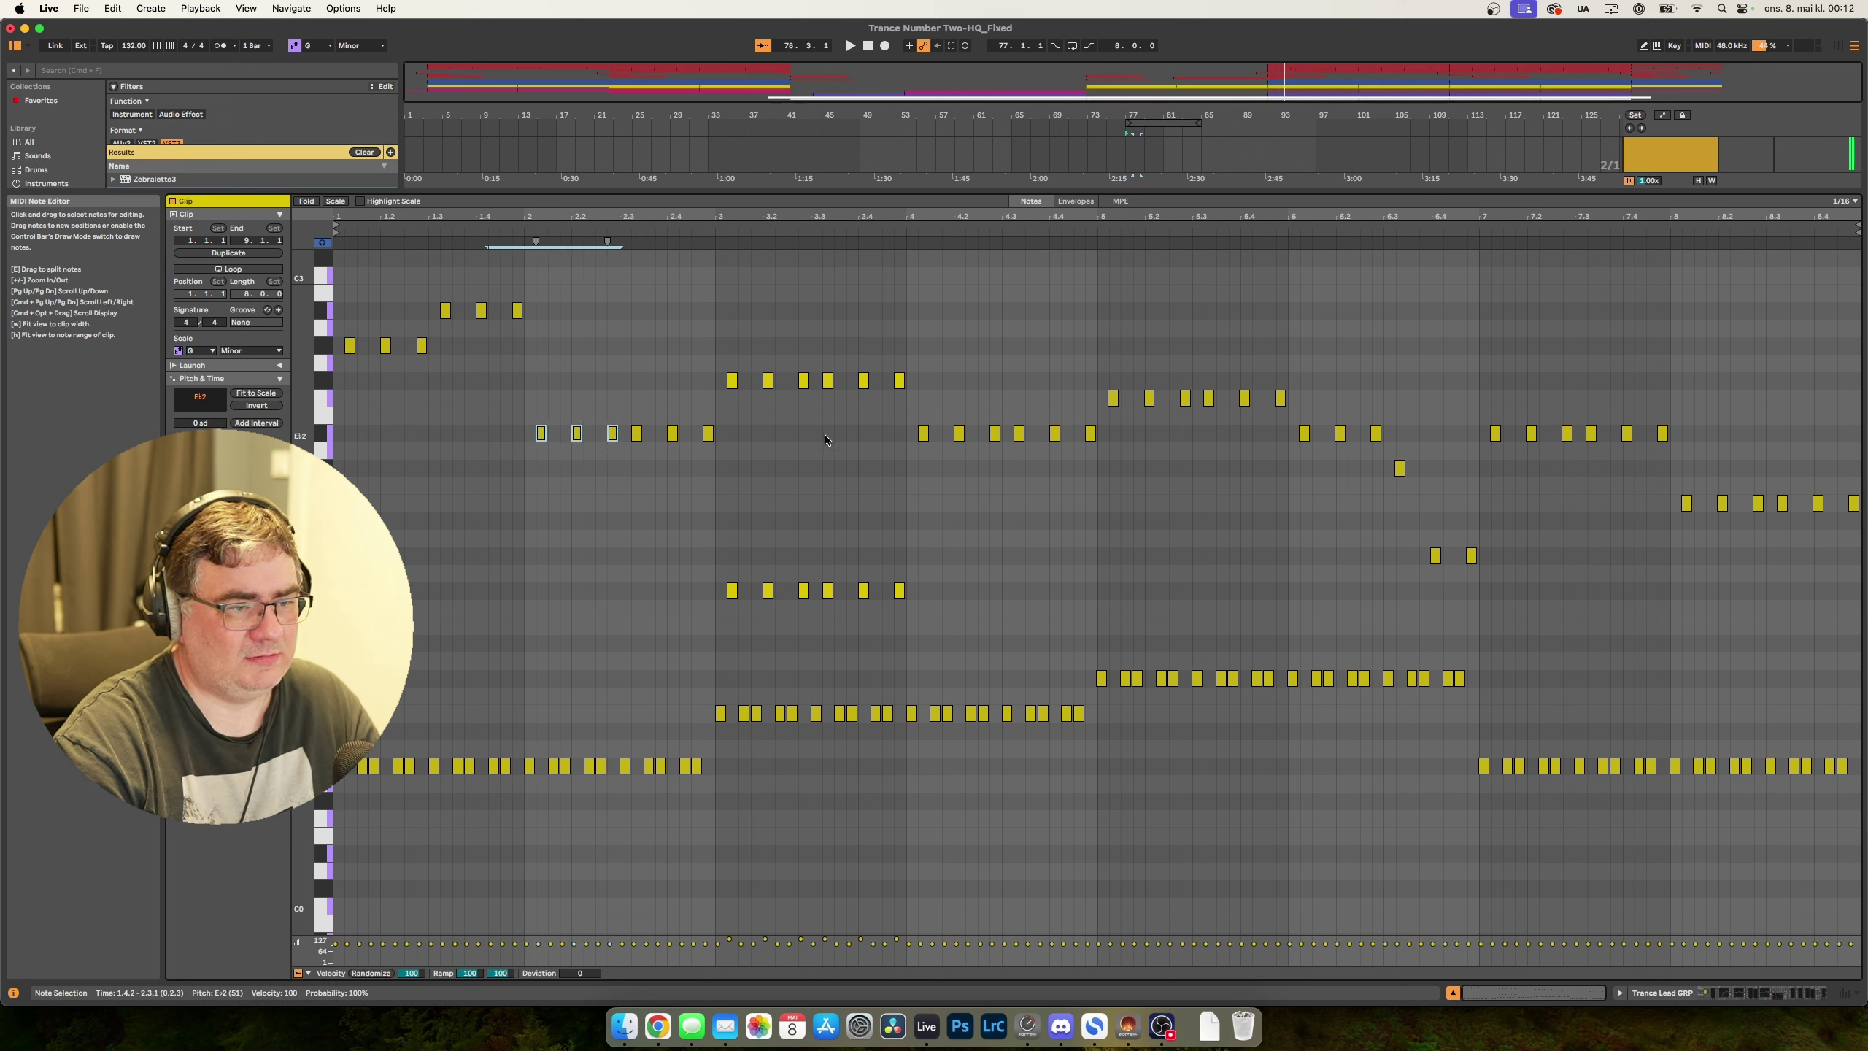
Lower the last three Eb2 notes in bar 2 of the Trance Lead GRP clip to G#1 and listen to the change.
drag(825, 440, 639, 440)
key(Down)
key(Down)
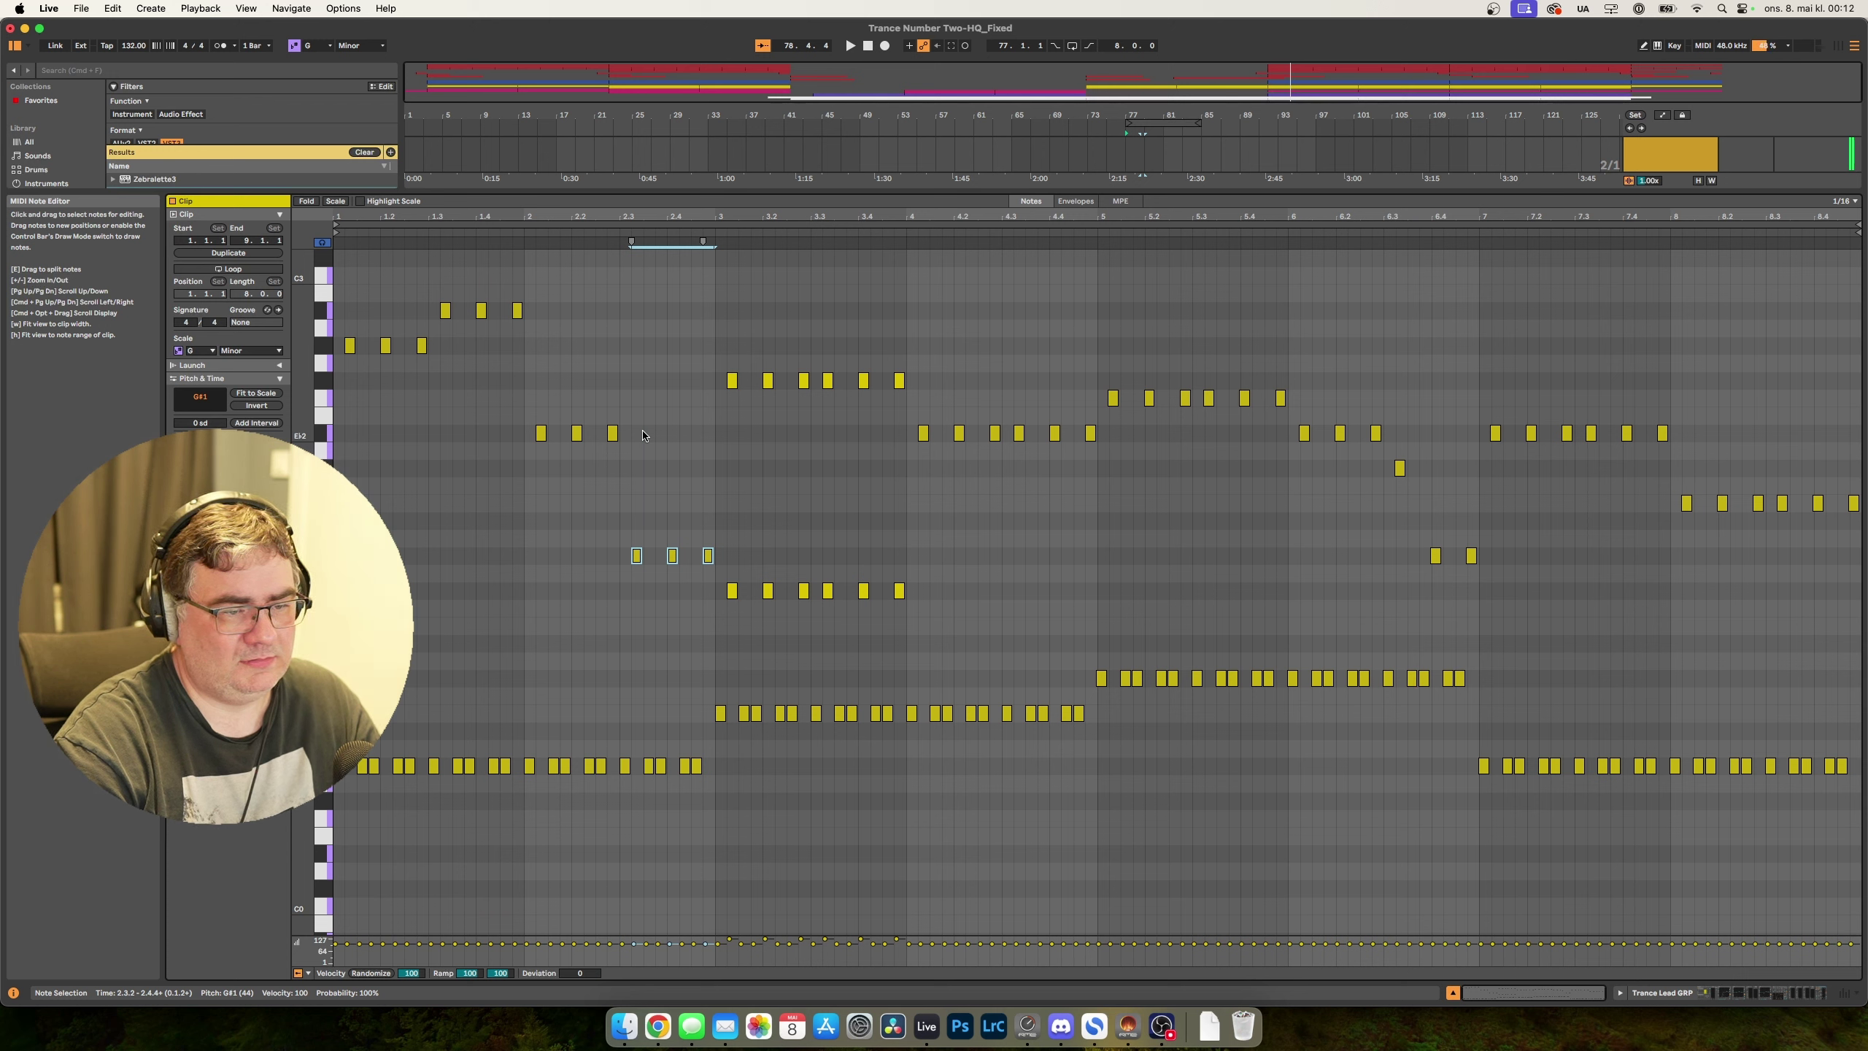
key(space)
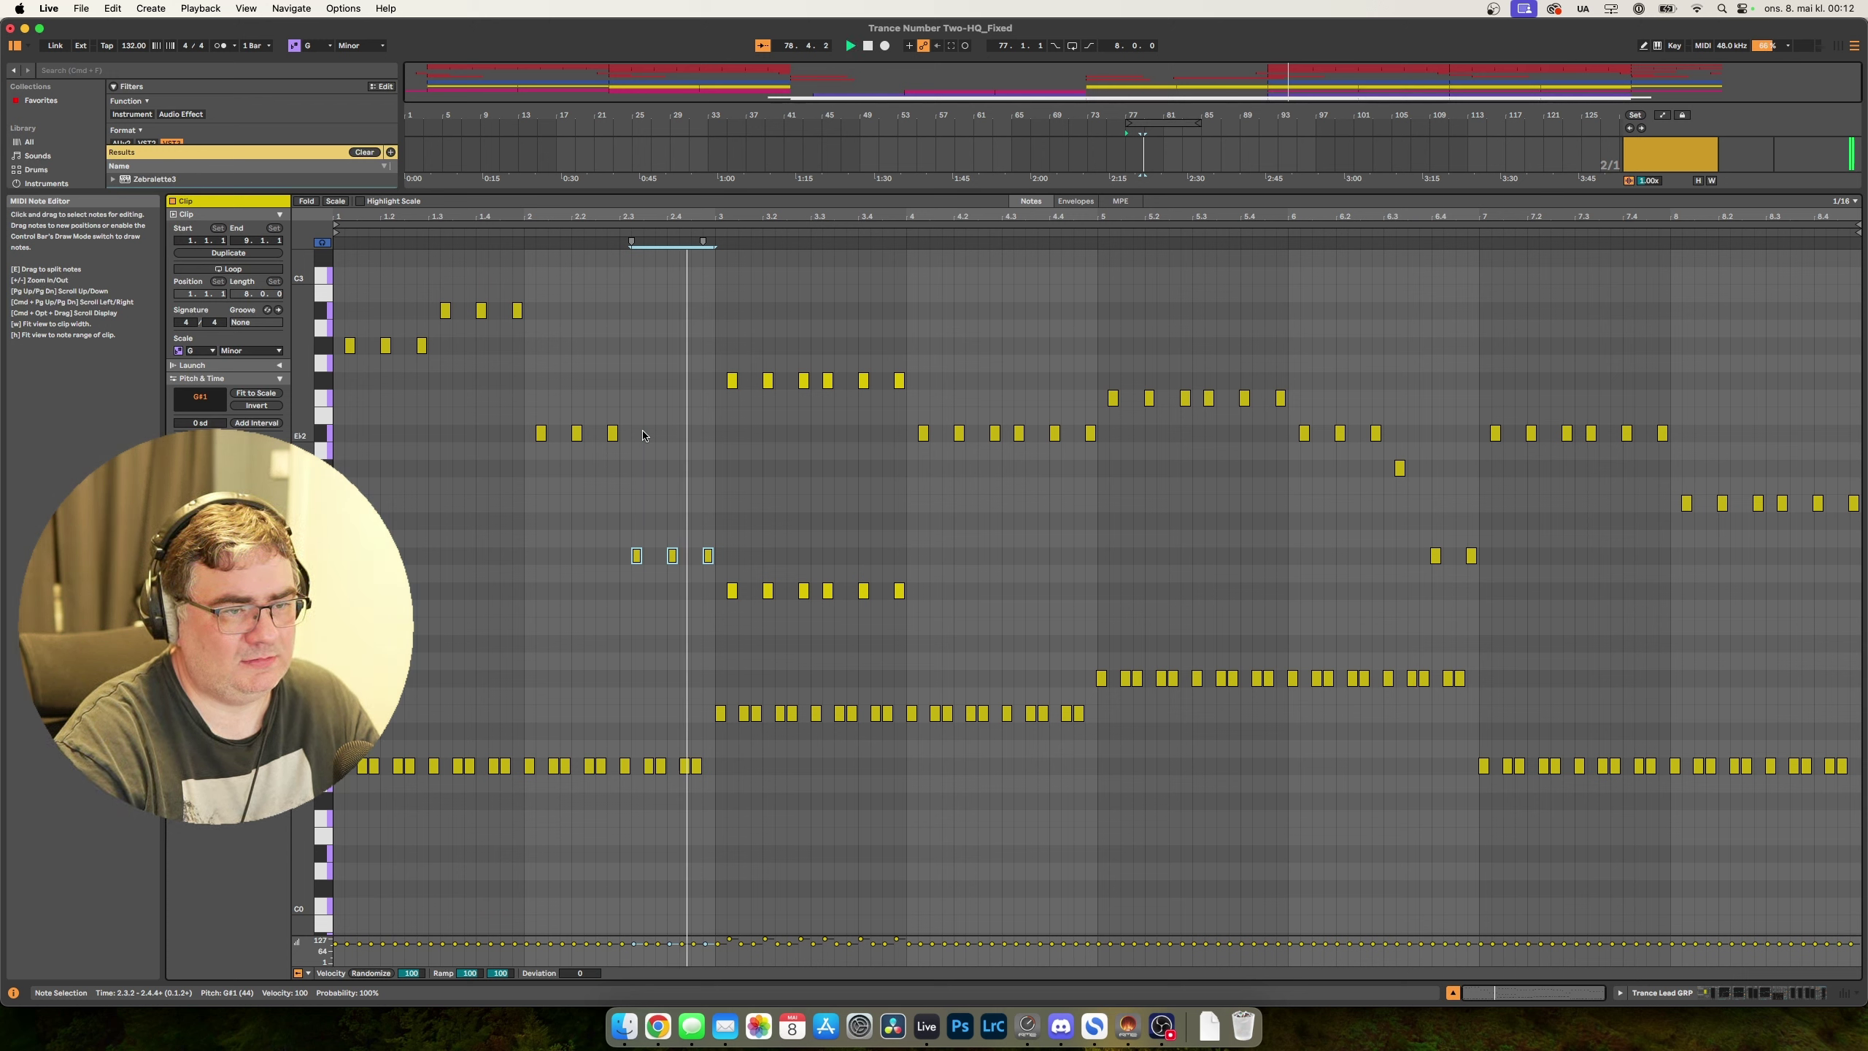
key(space)
Lower the six F#2 notes in bar 3 of the lead clip to Eb2 and play the melody.
drag(694, 339, 957, 391)
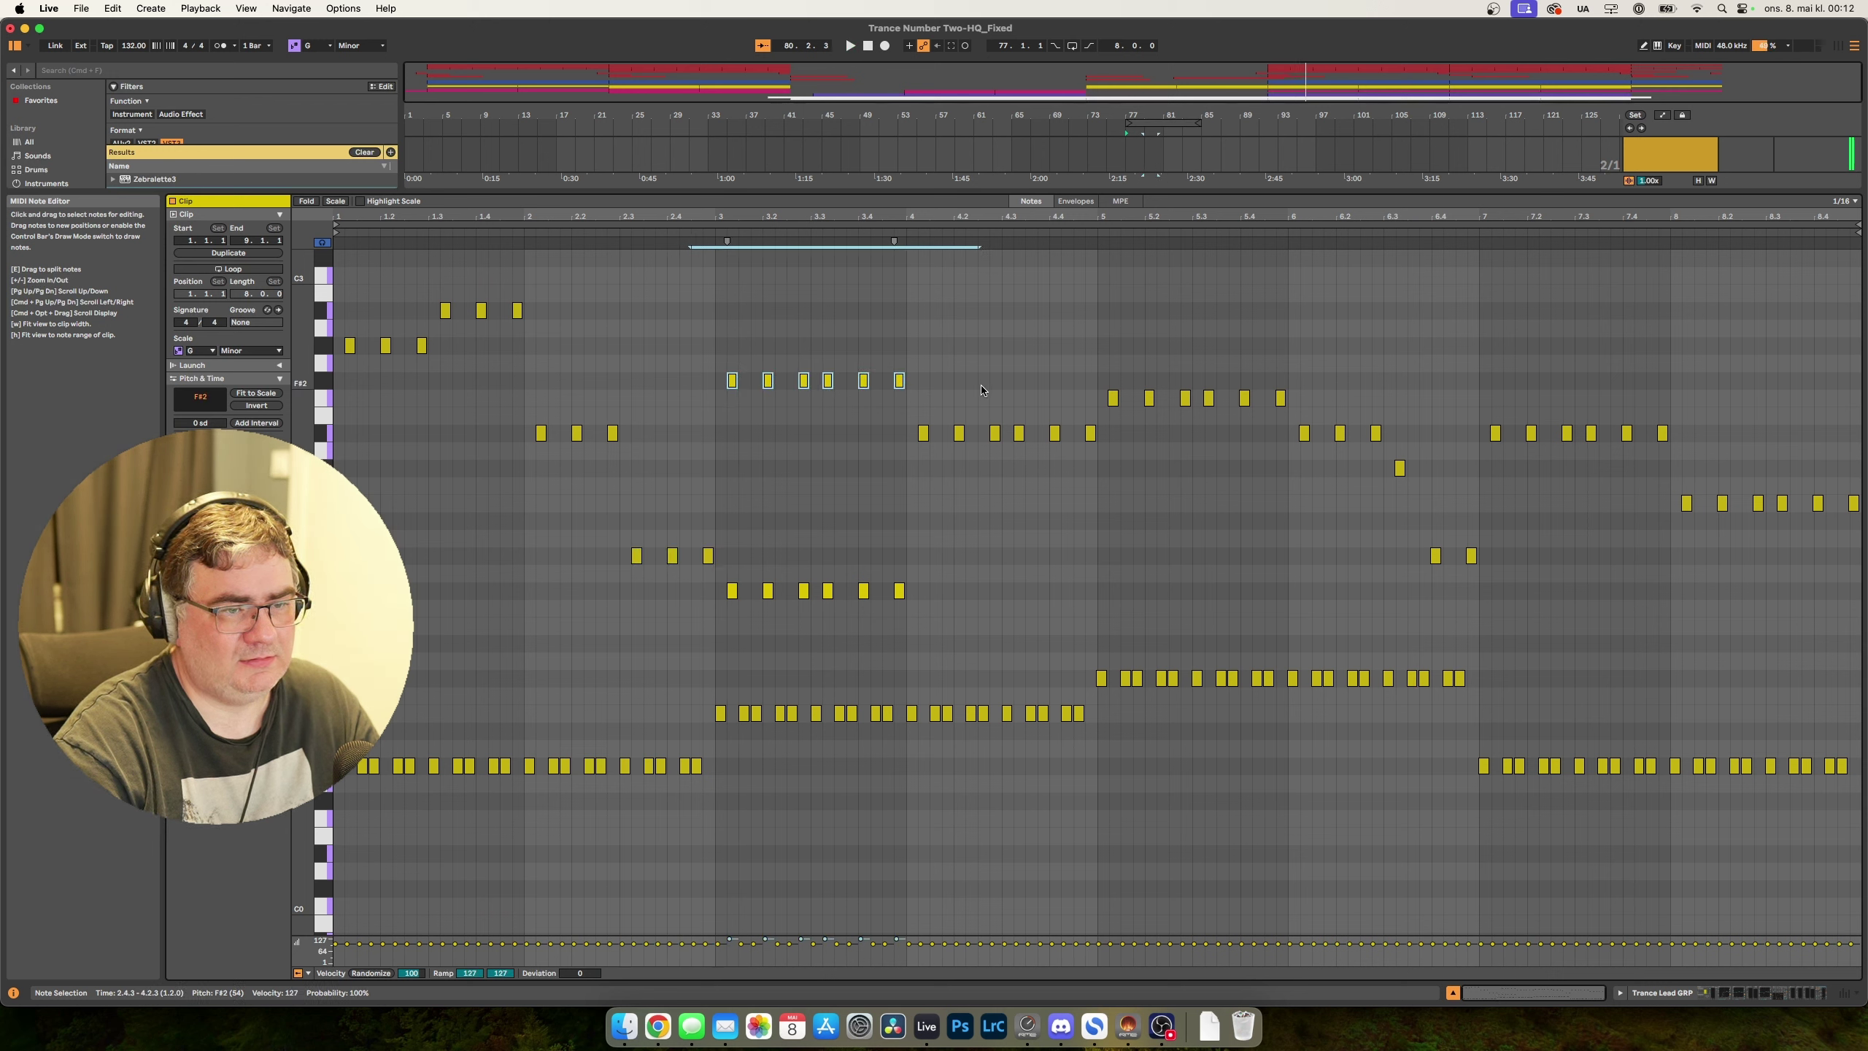
key(Down)
key(Down)
key(Down)
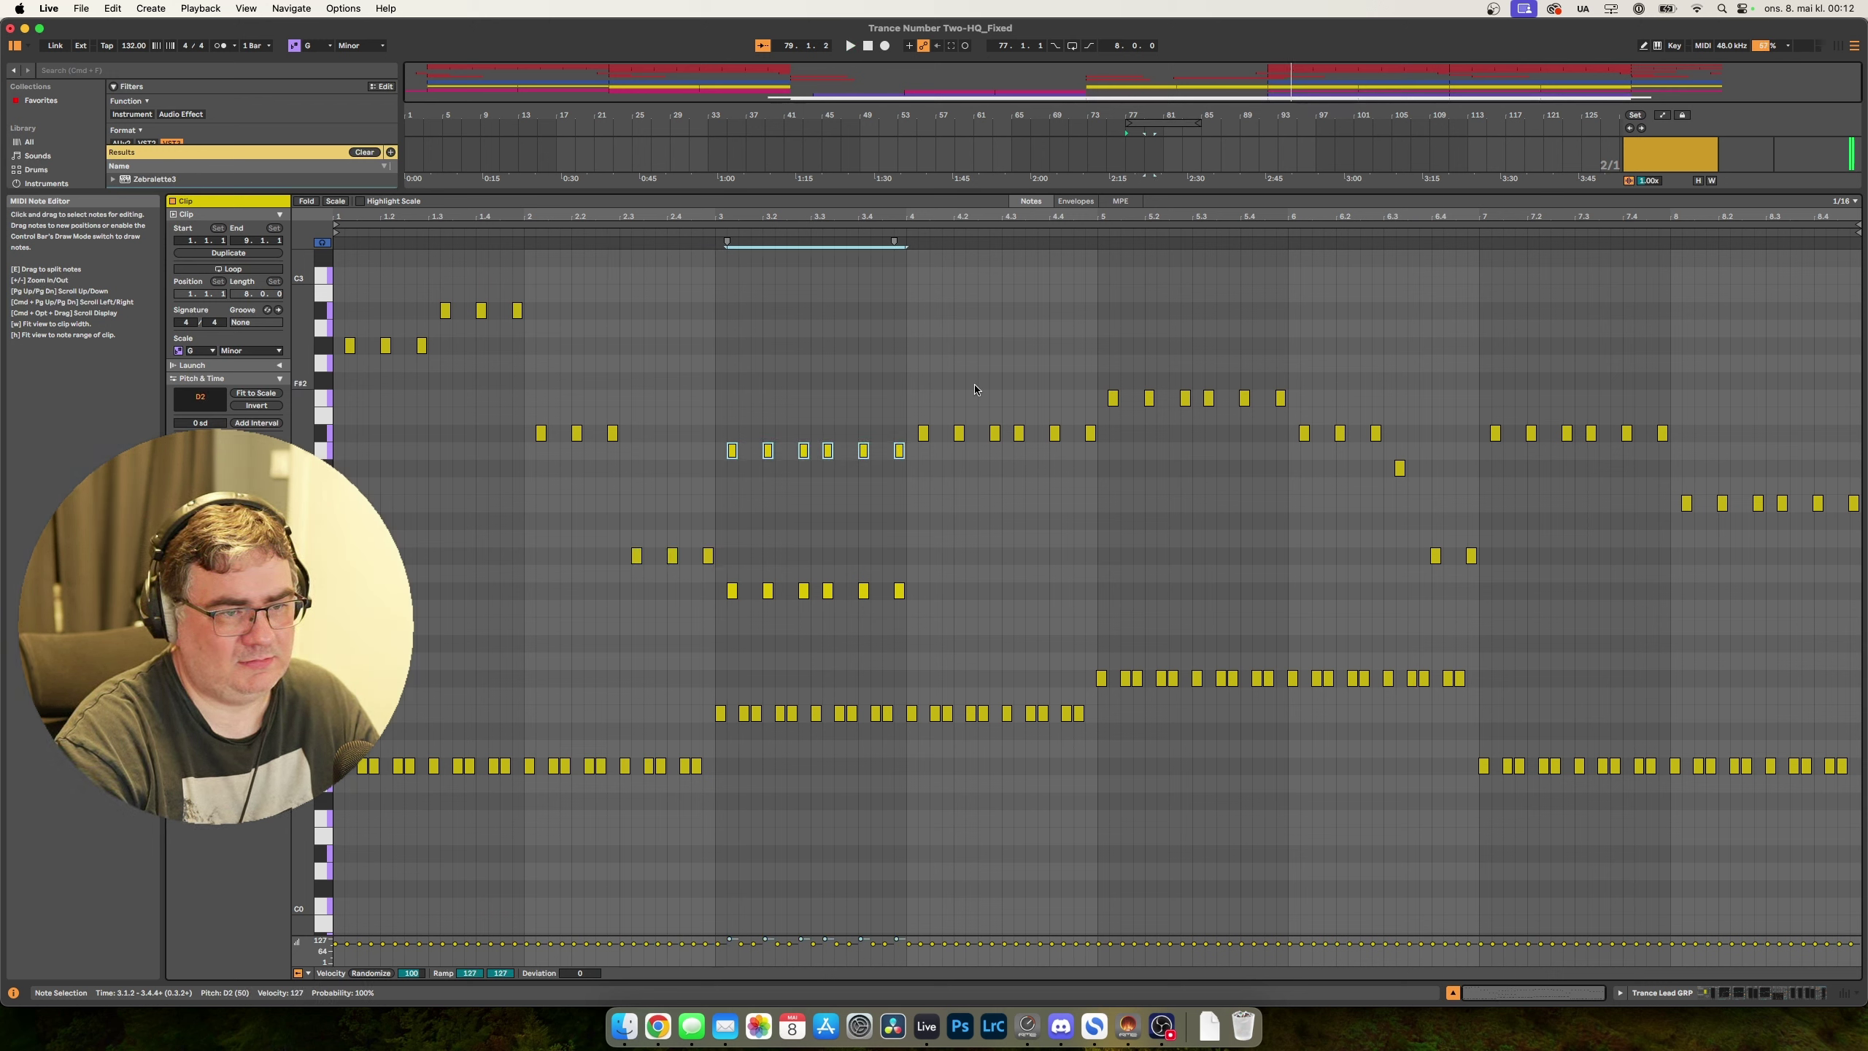
key(space)
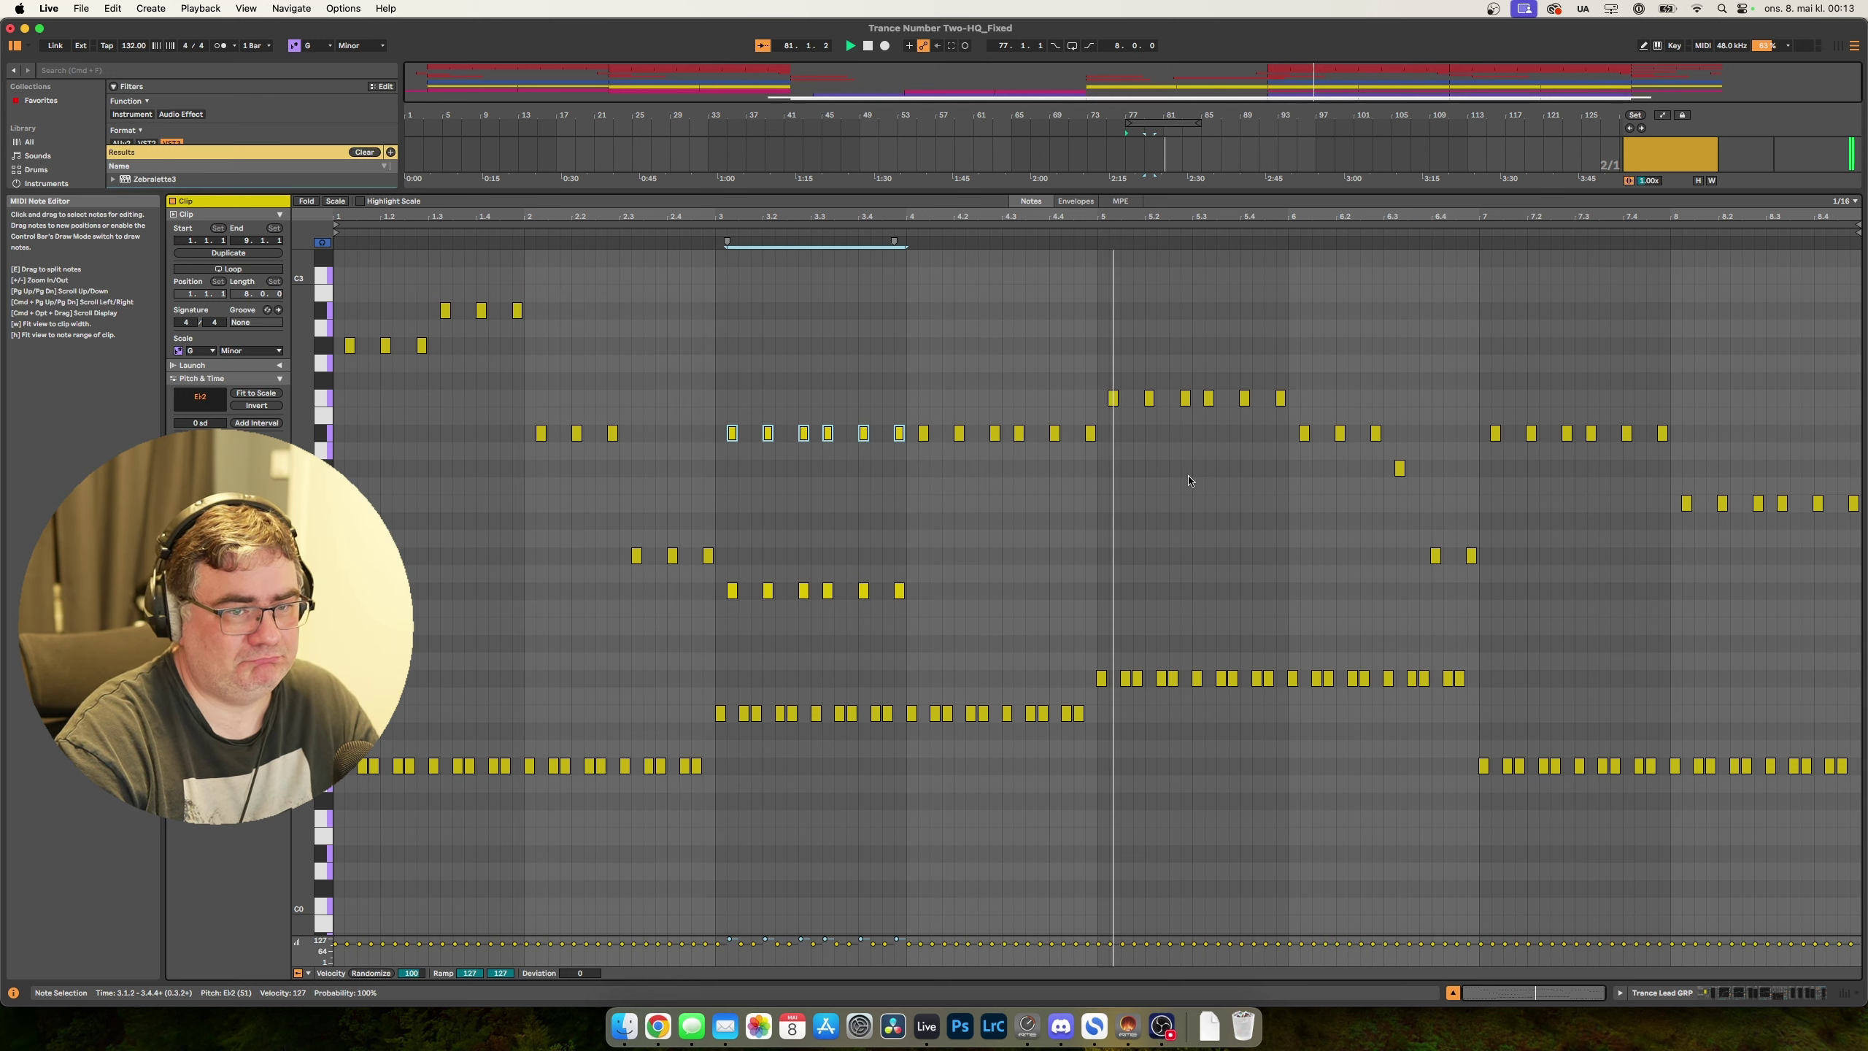
Lower the first three F2 notes in bar 5 of the lead clip to G#1 and audition the melody.
drag(1083, 371, 1149, 410)
key(space)
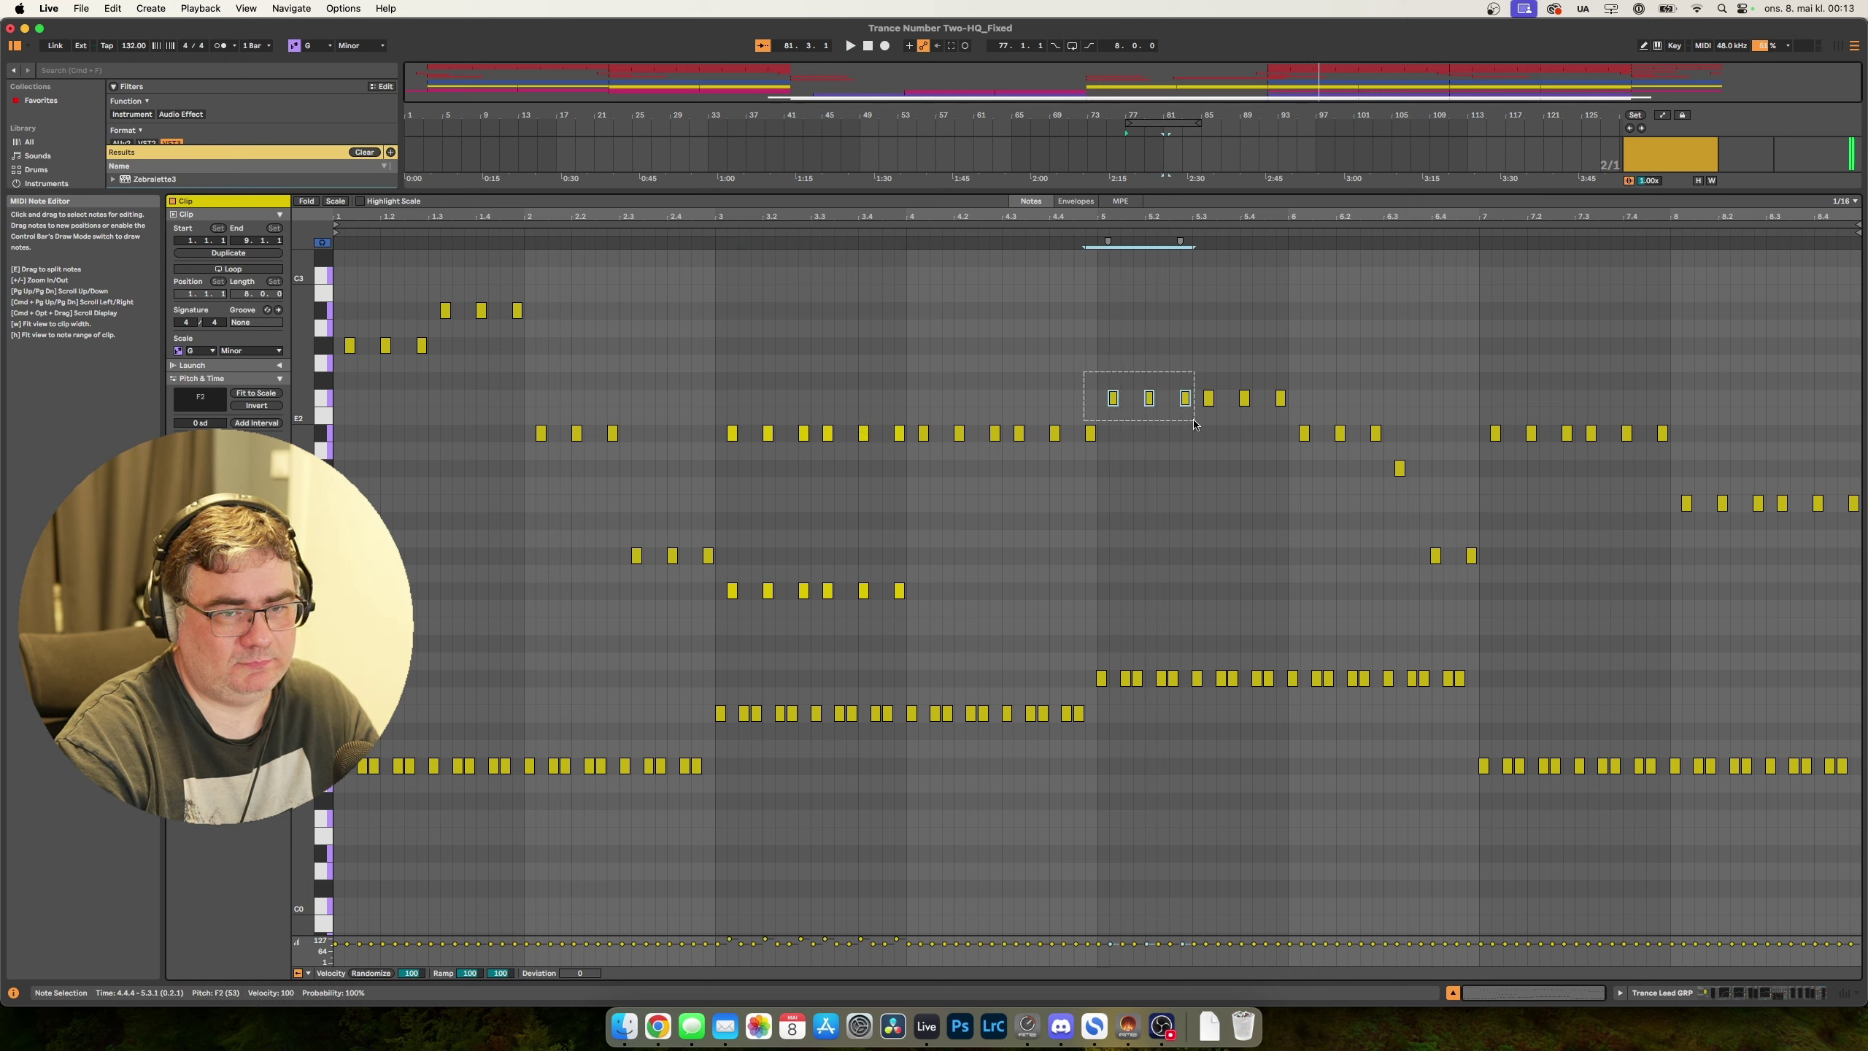
key(Down)
key(Down)
key(Down)
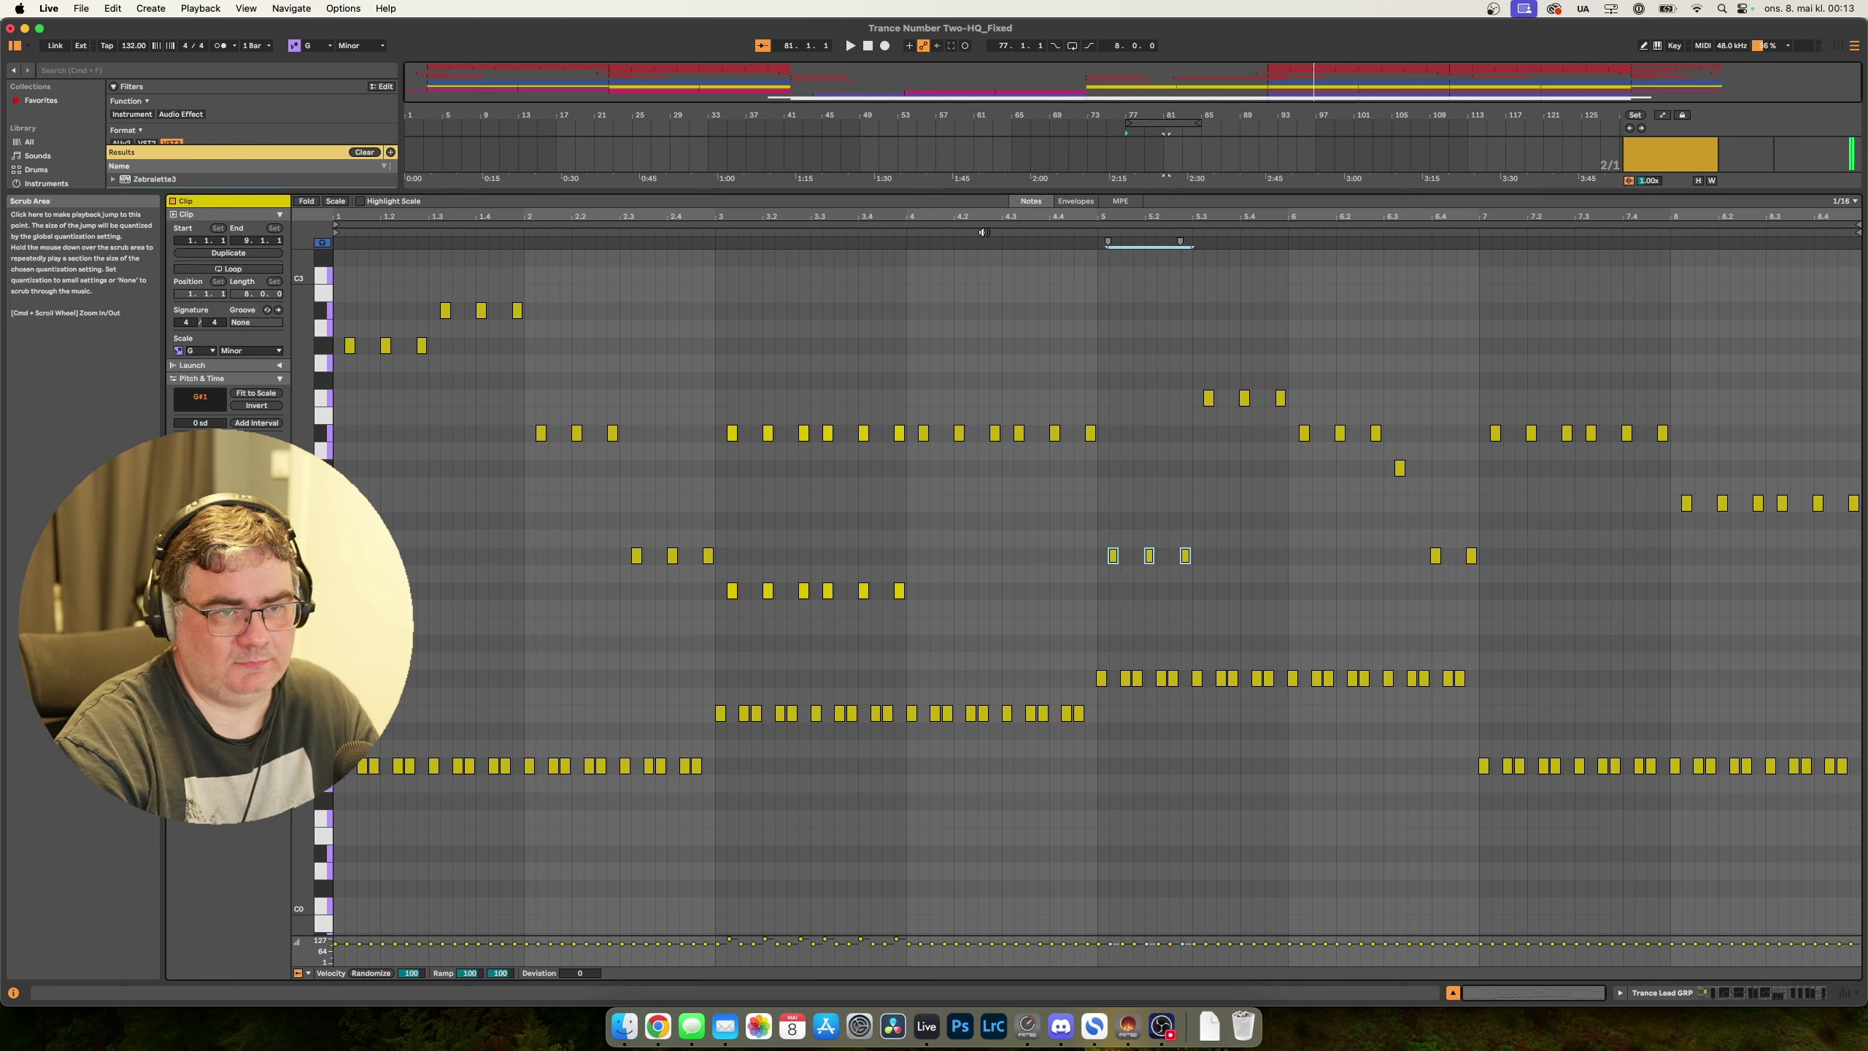
key(space)
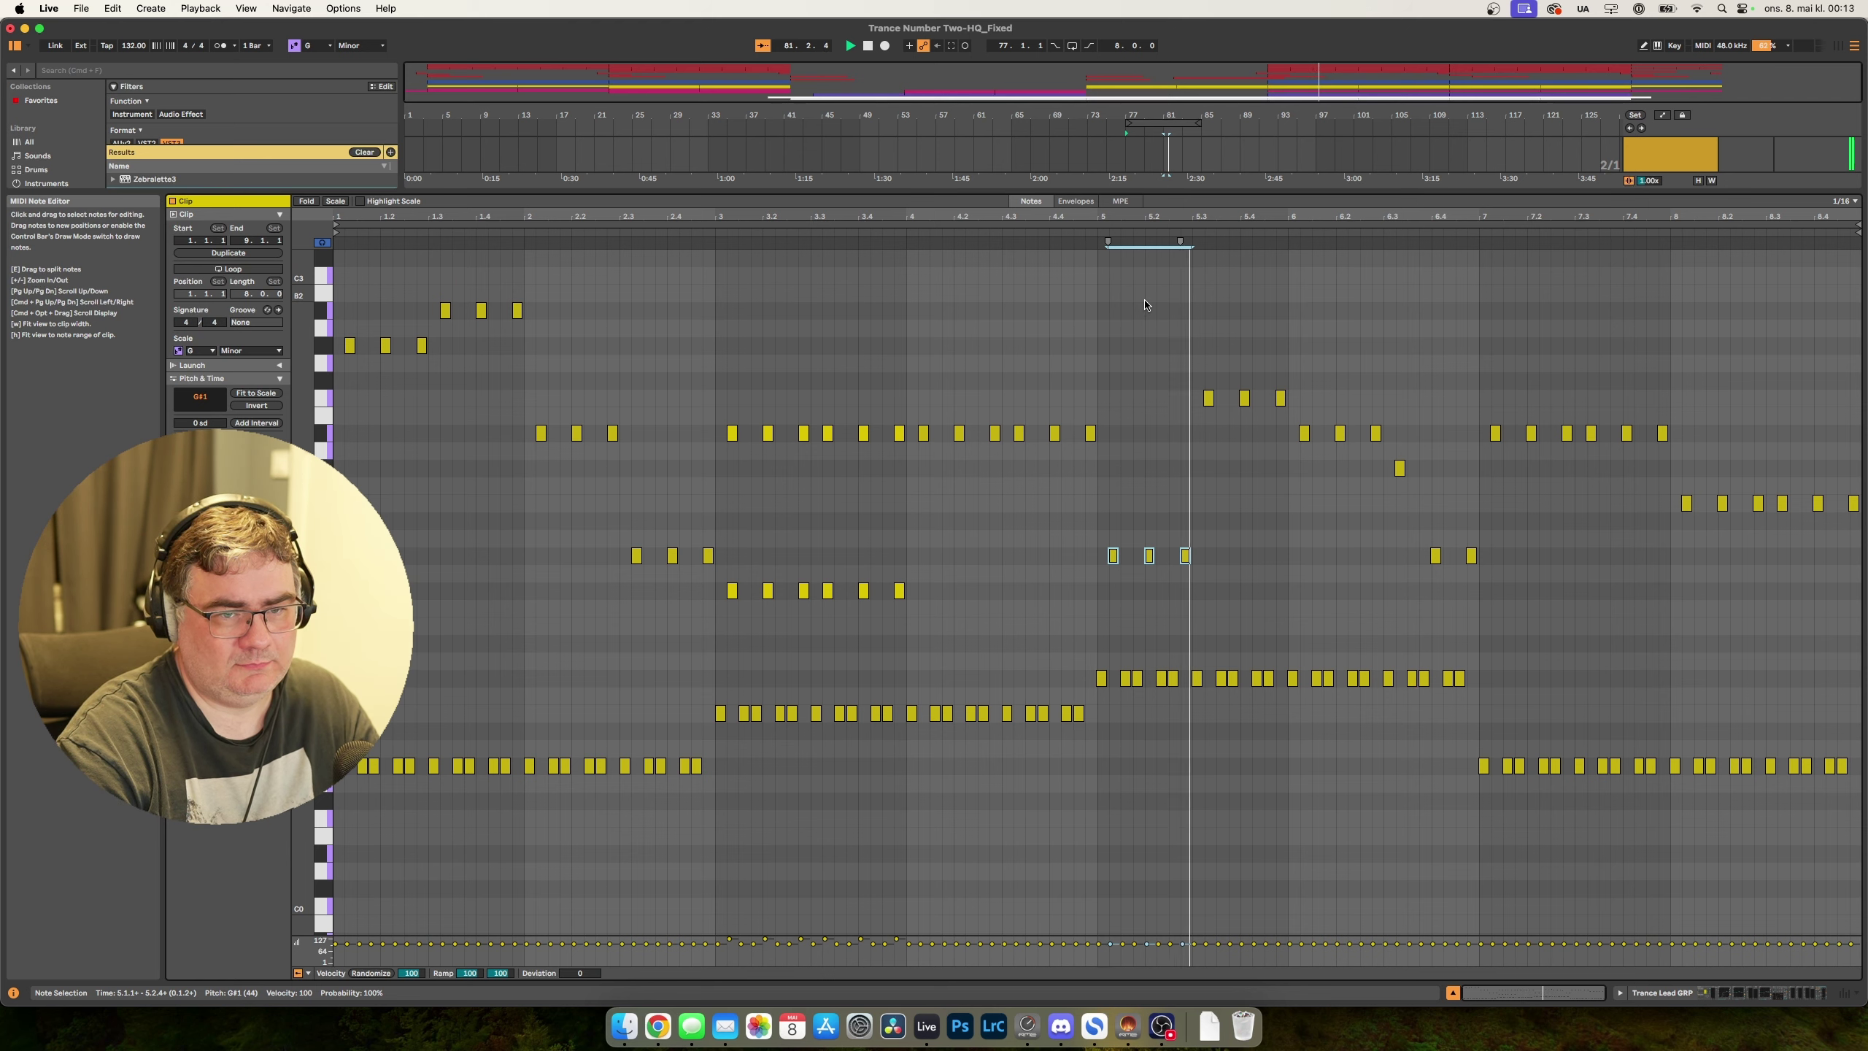
key(space)
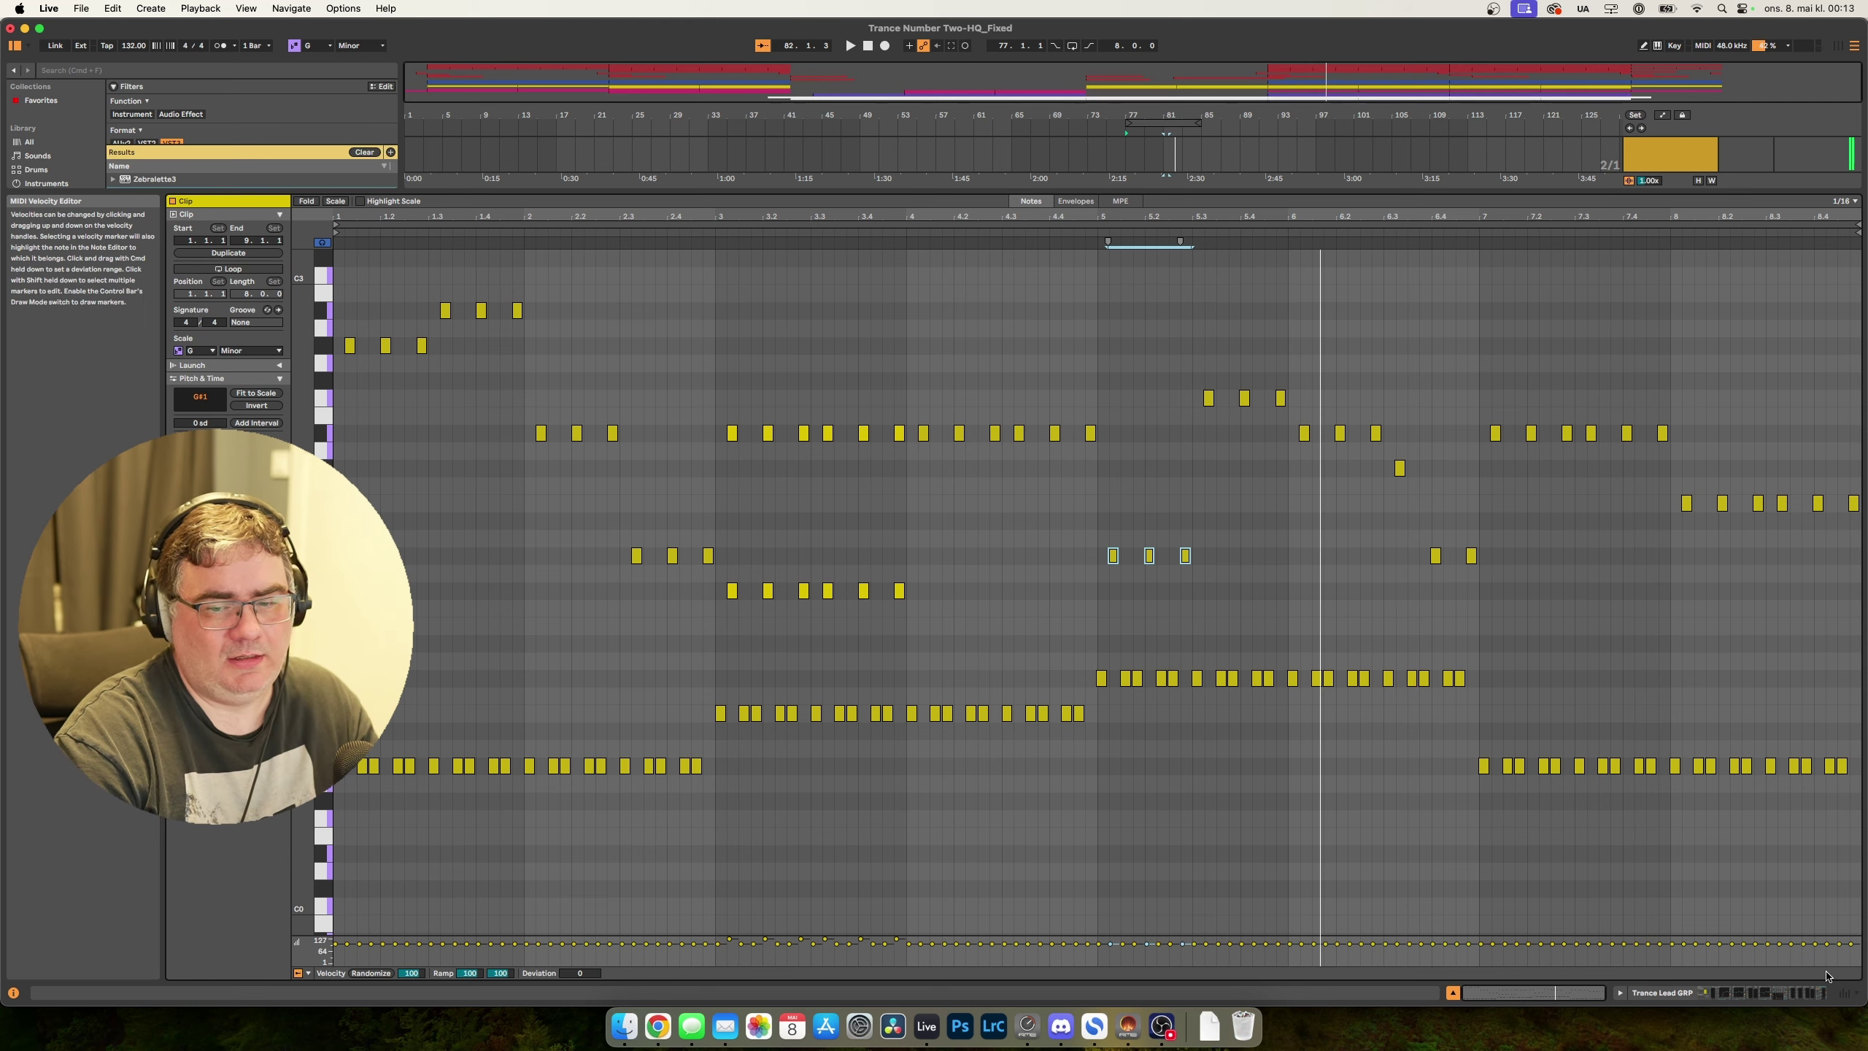
Return from the clip's notes to the arrangement and fold all tracks to their minimum height.
click(1663, 992)
click(1599, 563)
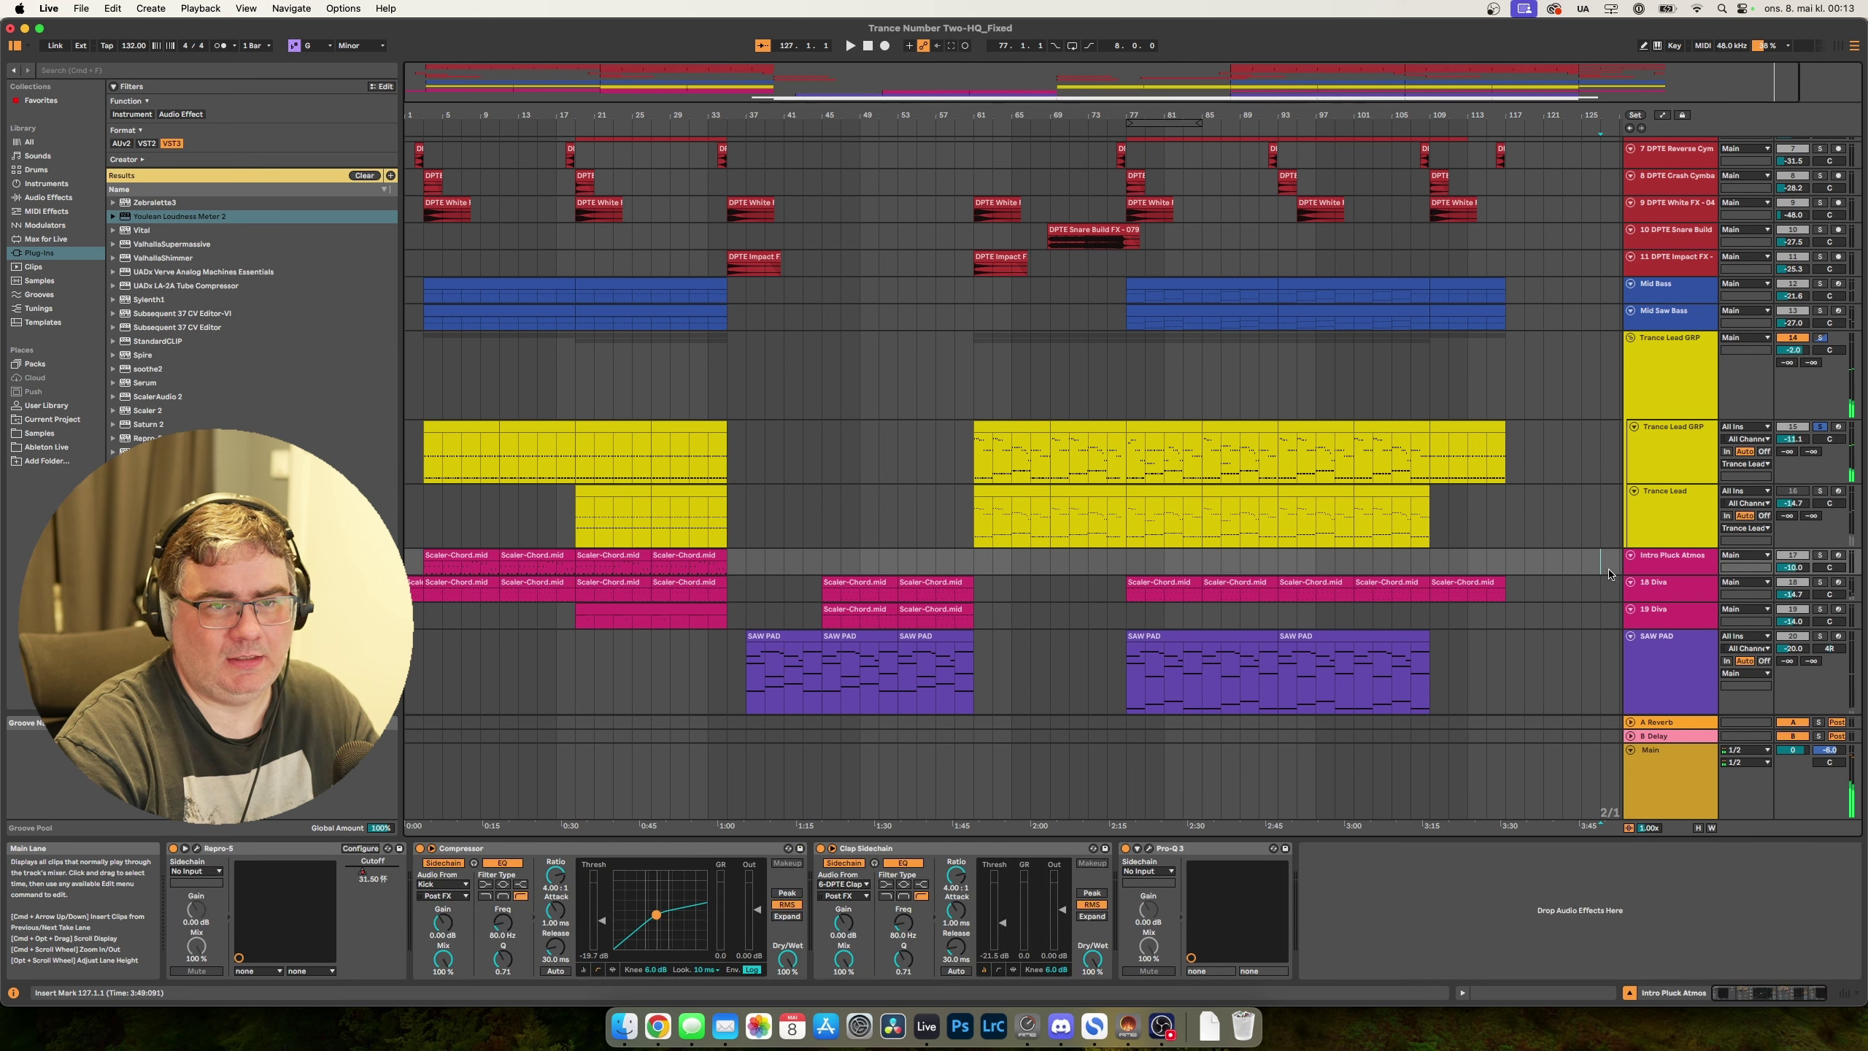
scroll(1457, 701, down, 1)
scroll(1457, 701, down, 3)
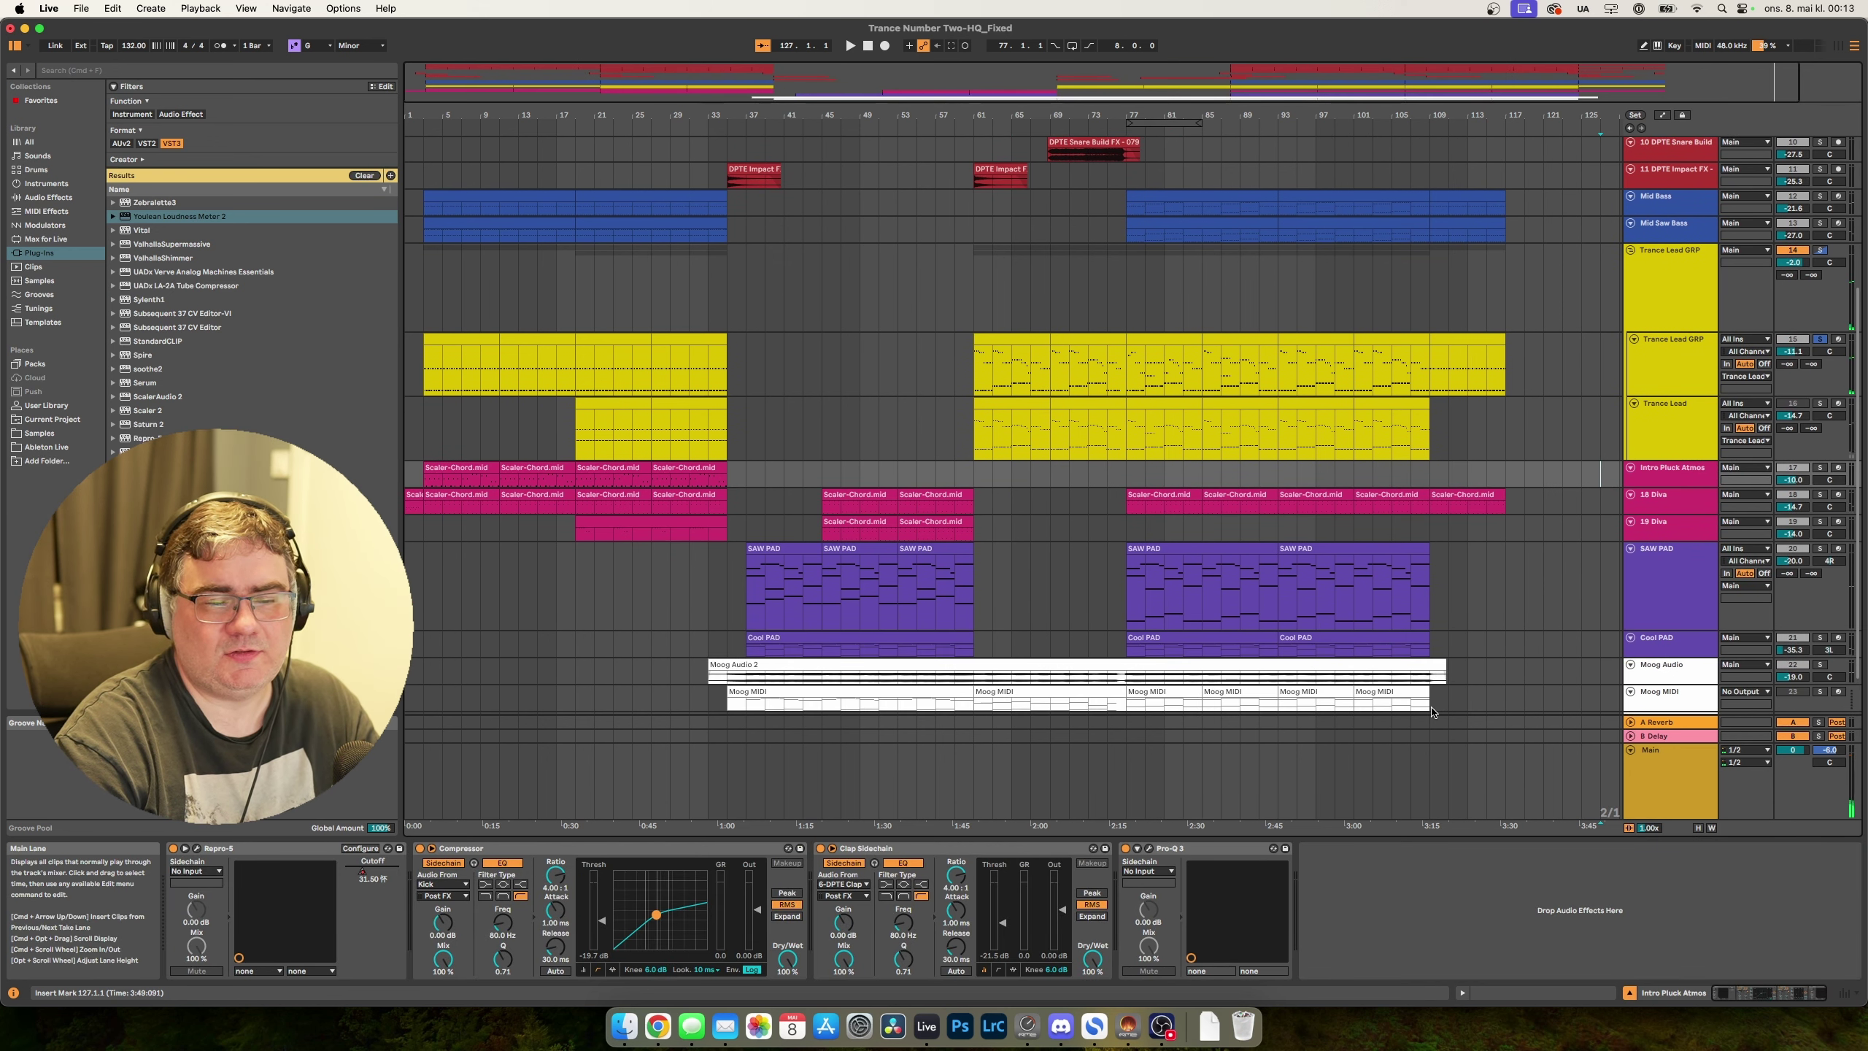
scroll(1629, 486, up, 4)
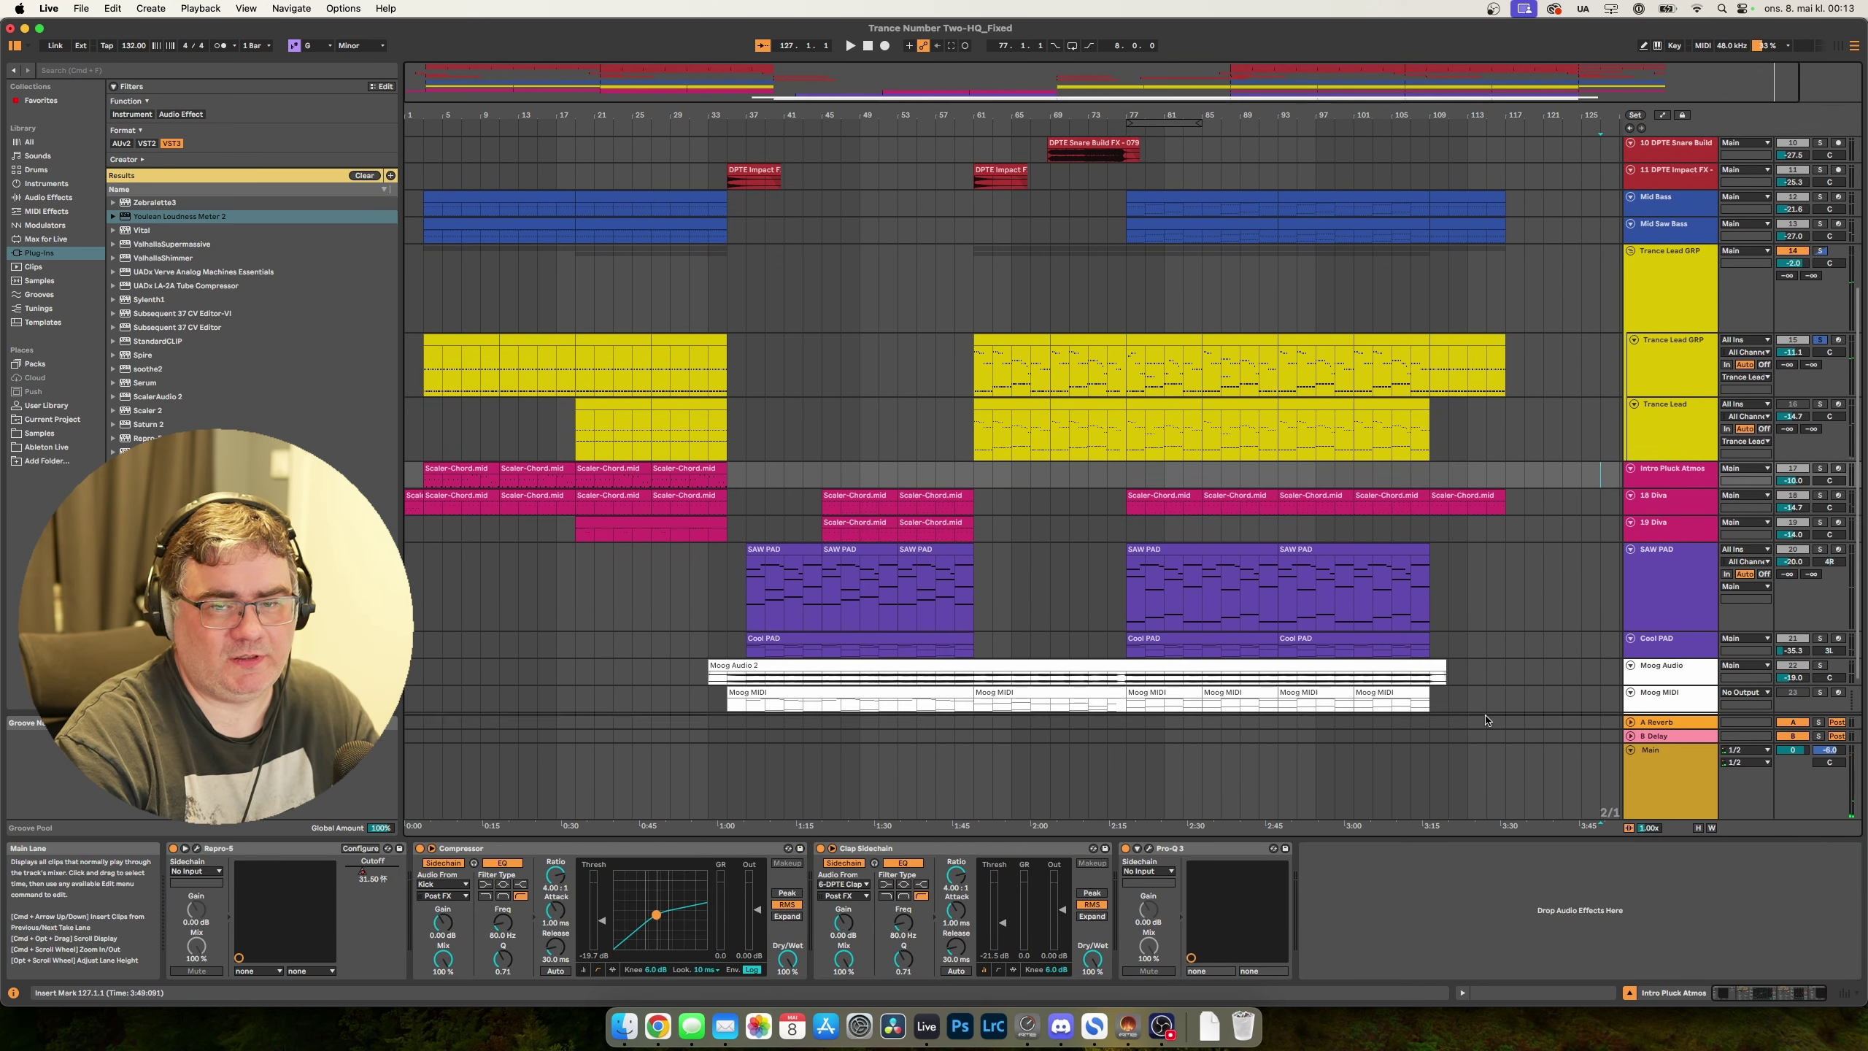
click(1633, 462)
click(1633, 477)
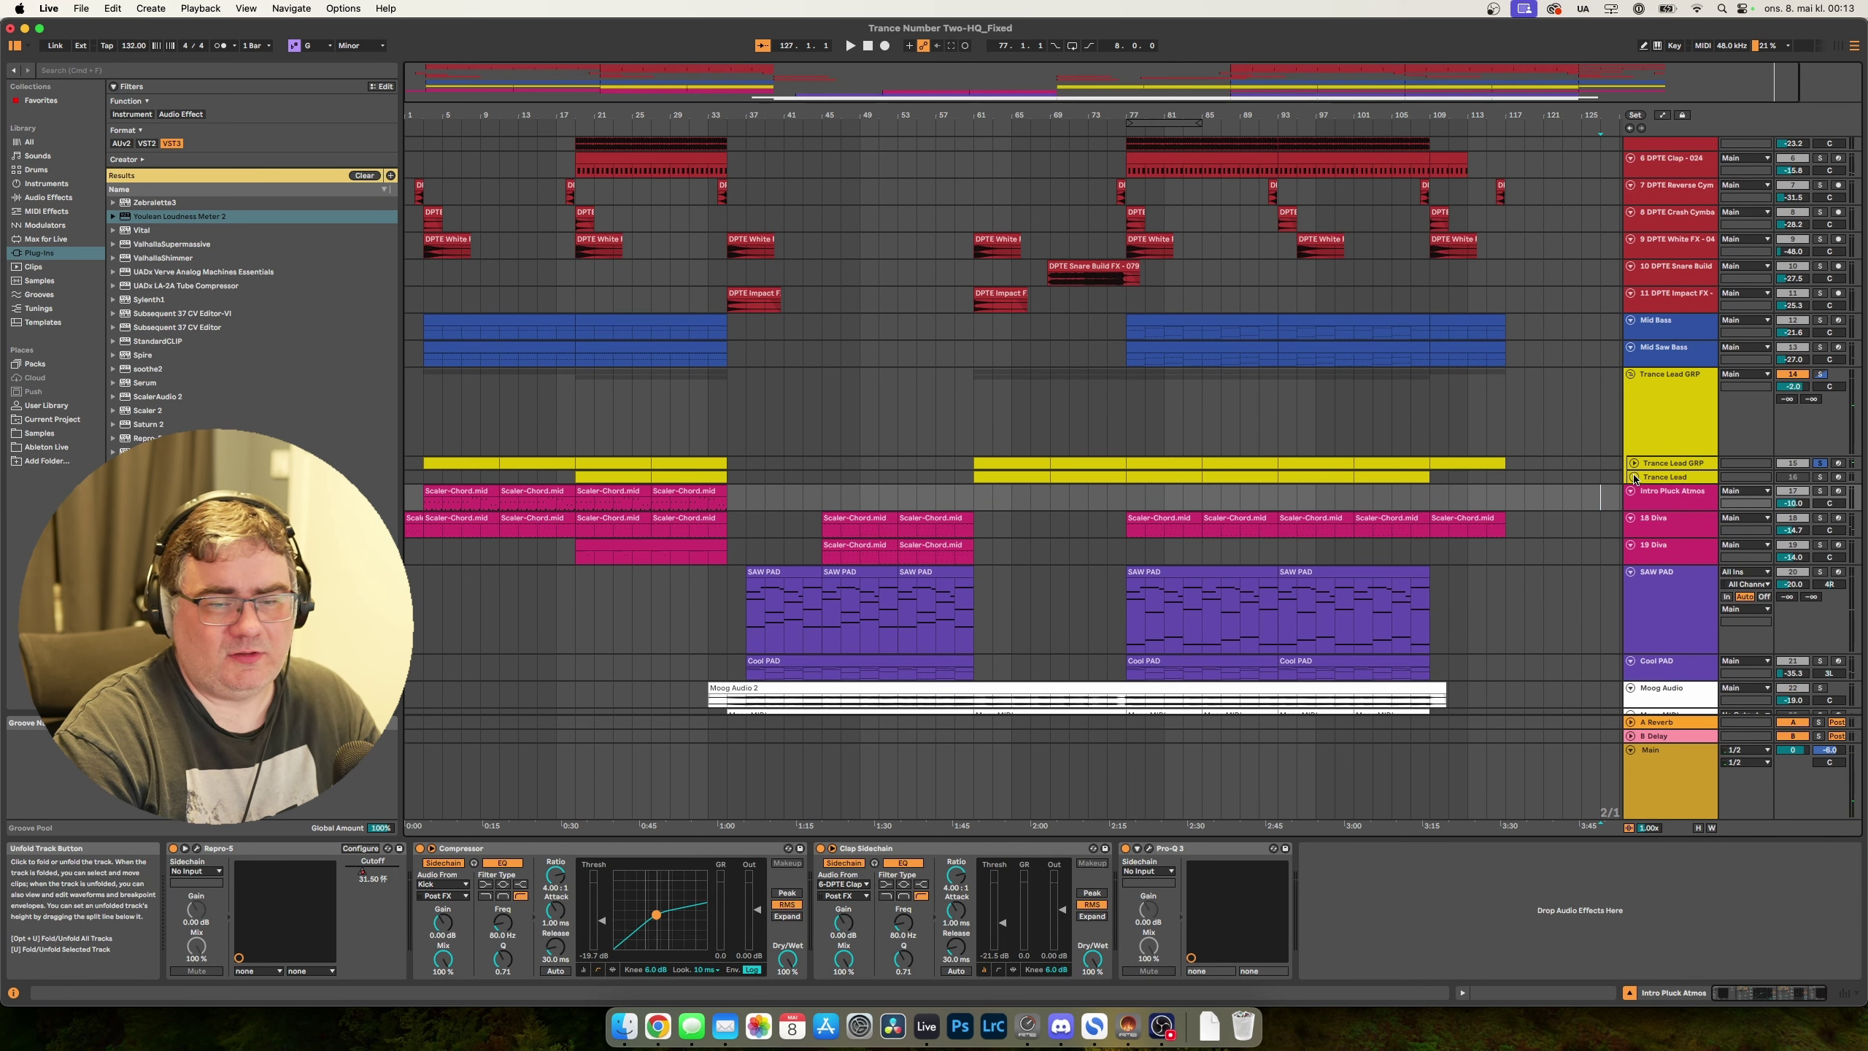
alt+click(1630, 573)
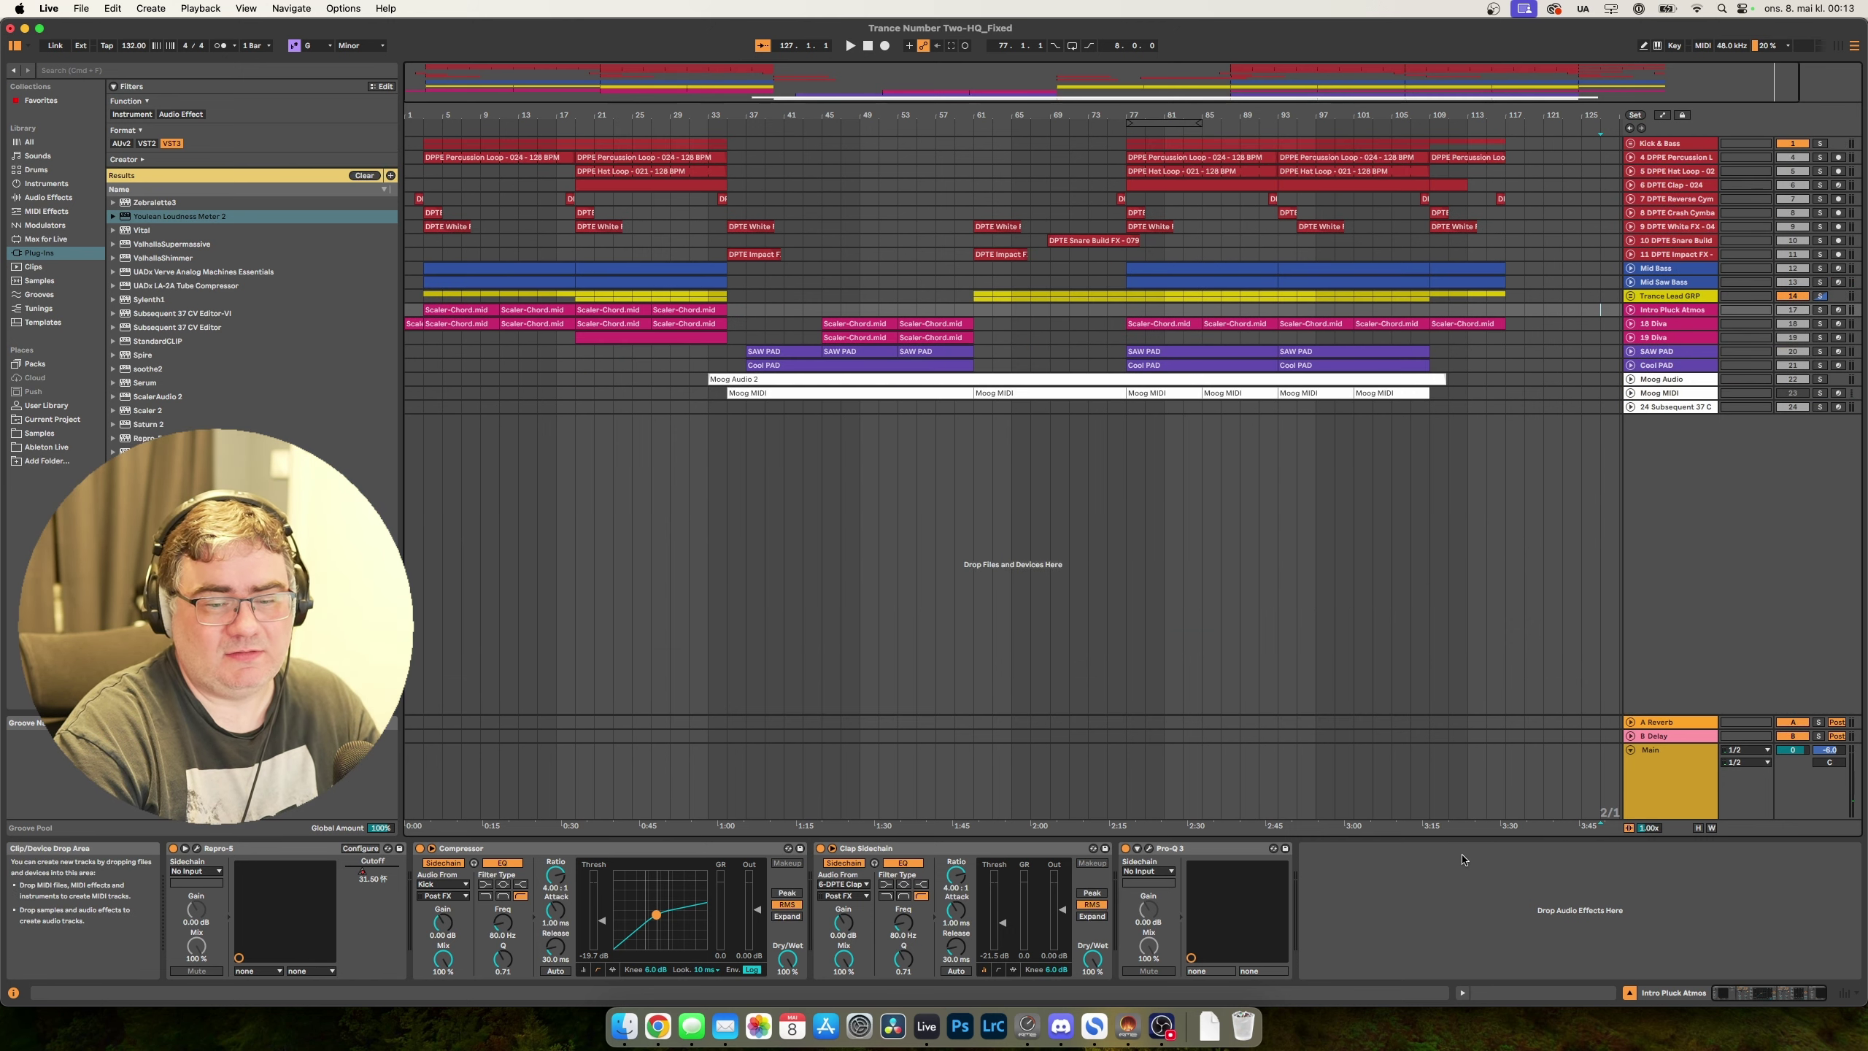
Show the Main track's device chain and open its Youlean Loudness Meter 2 window.
click(1684, 777)
click(1548, 854)
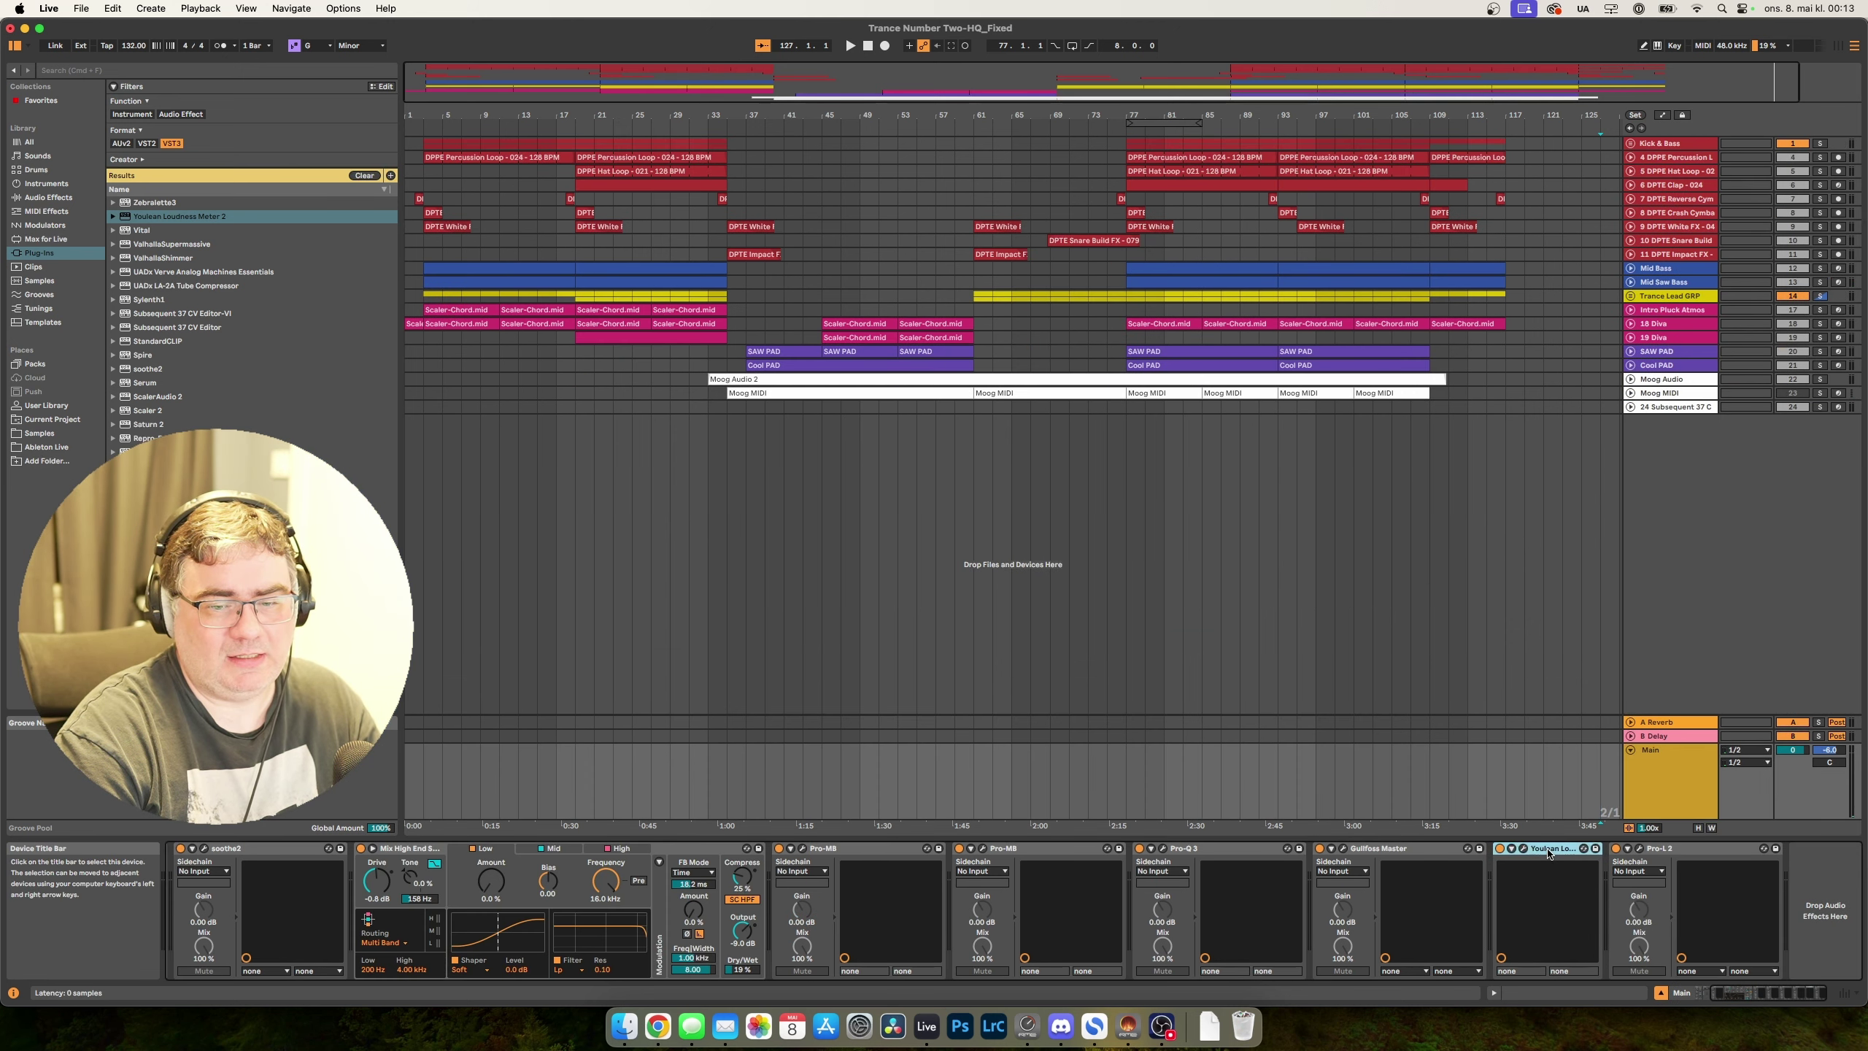
click(1523, 849)
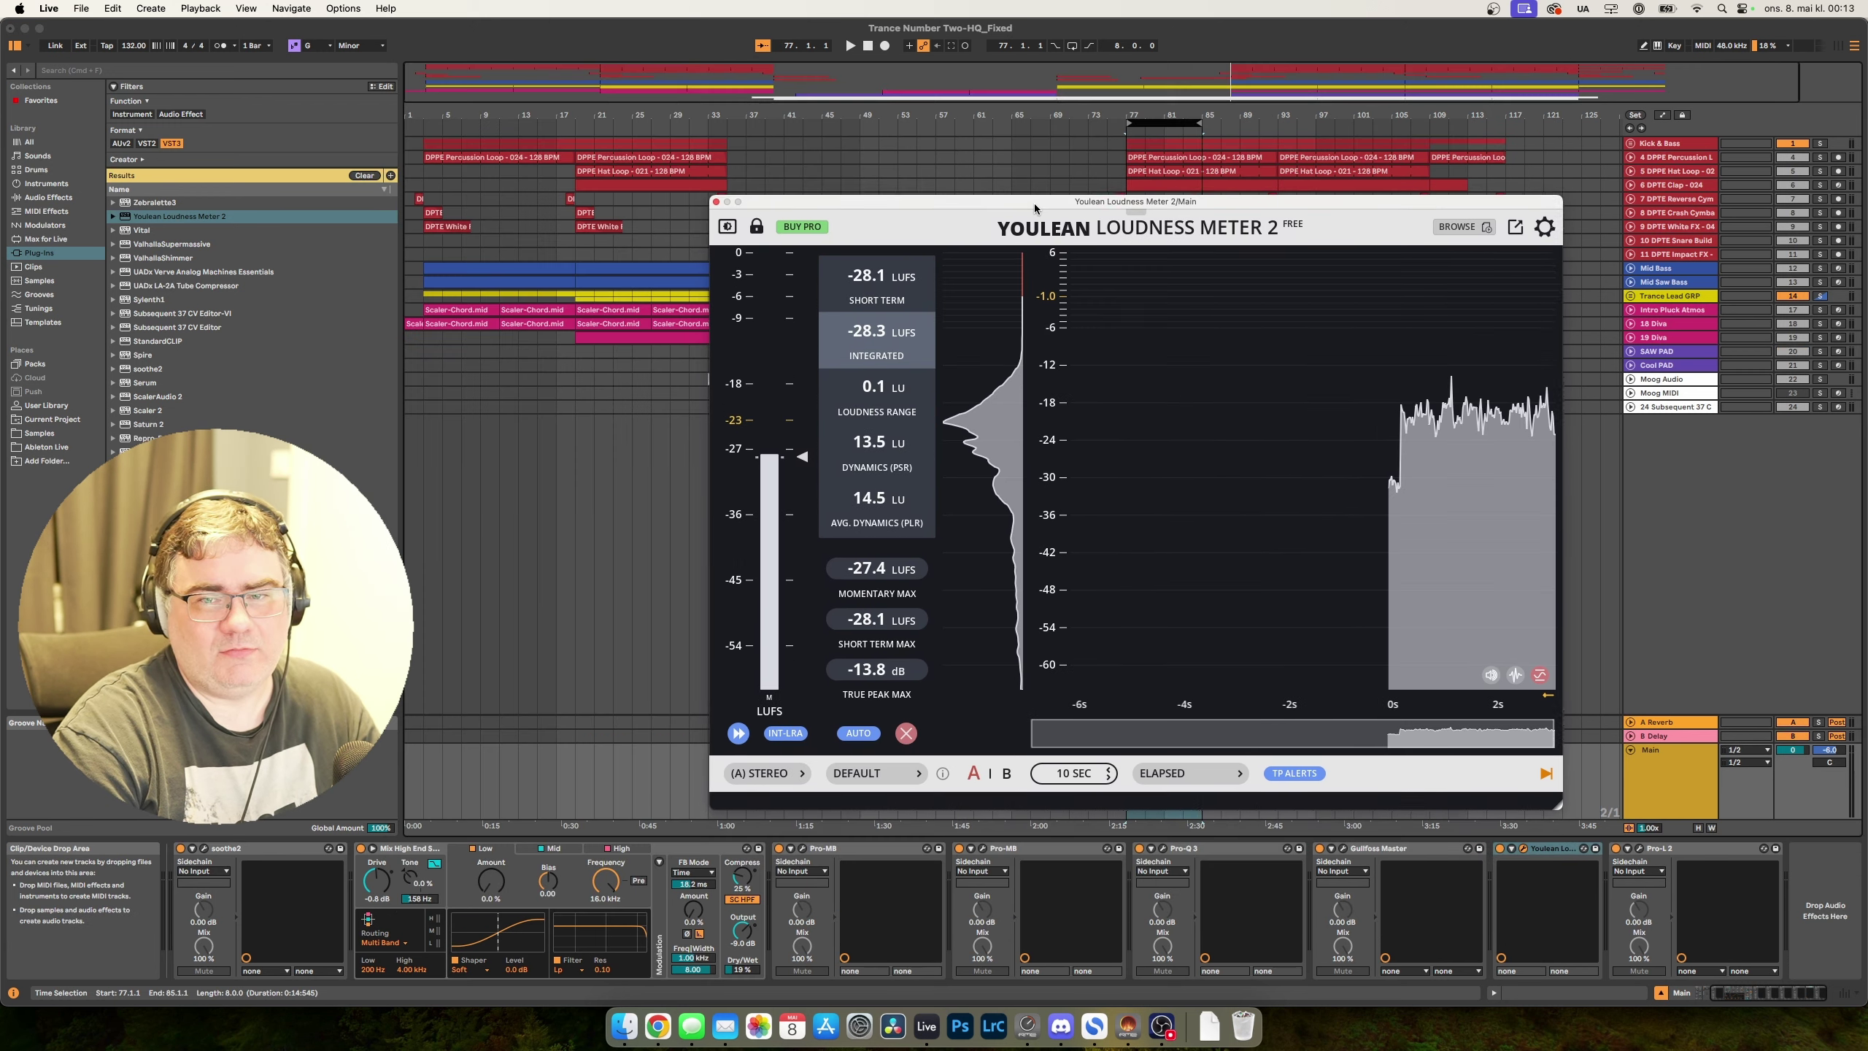
drag(1034, 201, 1033, 216)
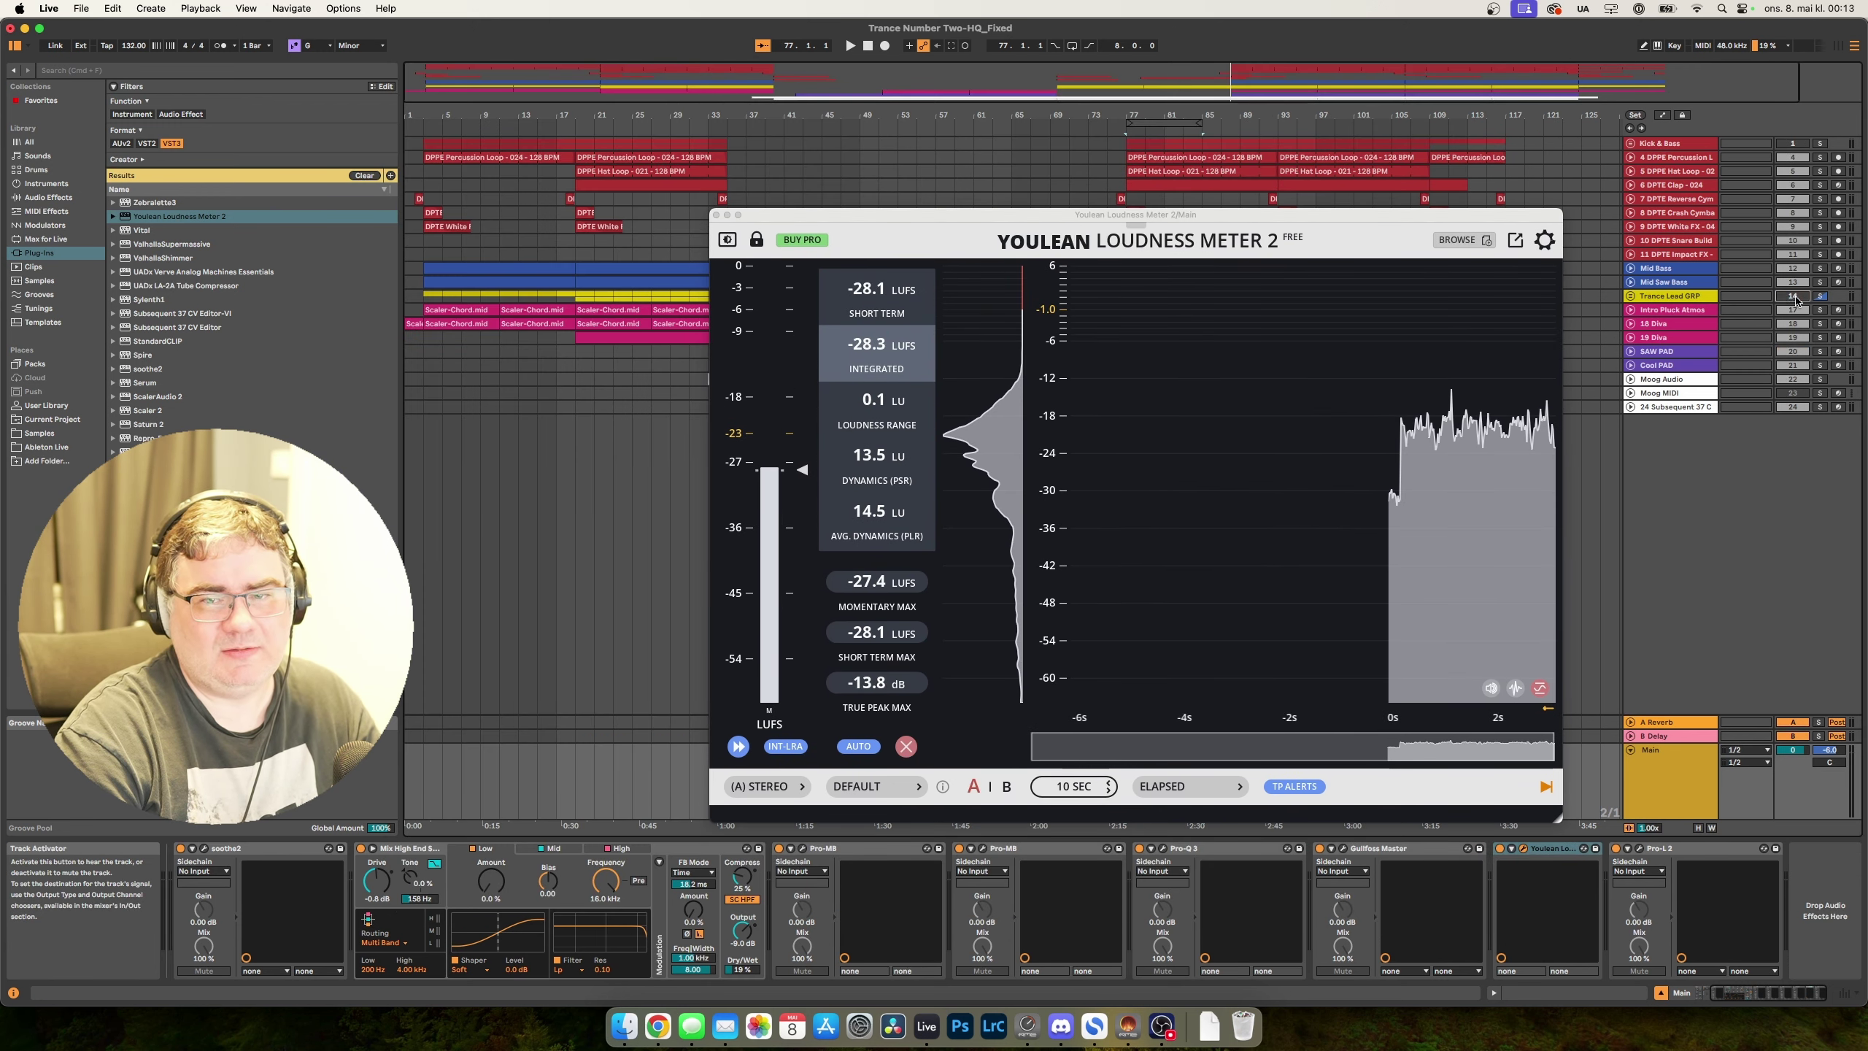
Solo Kick & Bass, play it from bar 77, and measure its loudness with the meter moved clear of the track controls.
click(1820, 295)
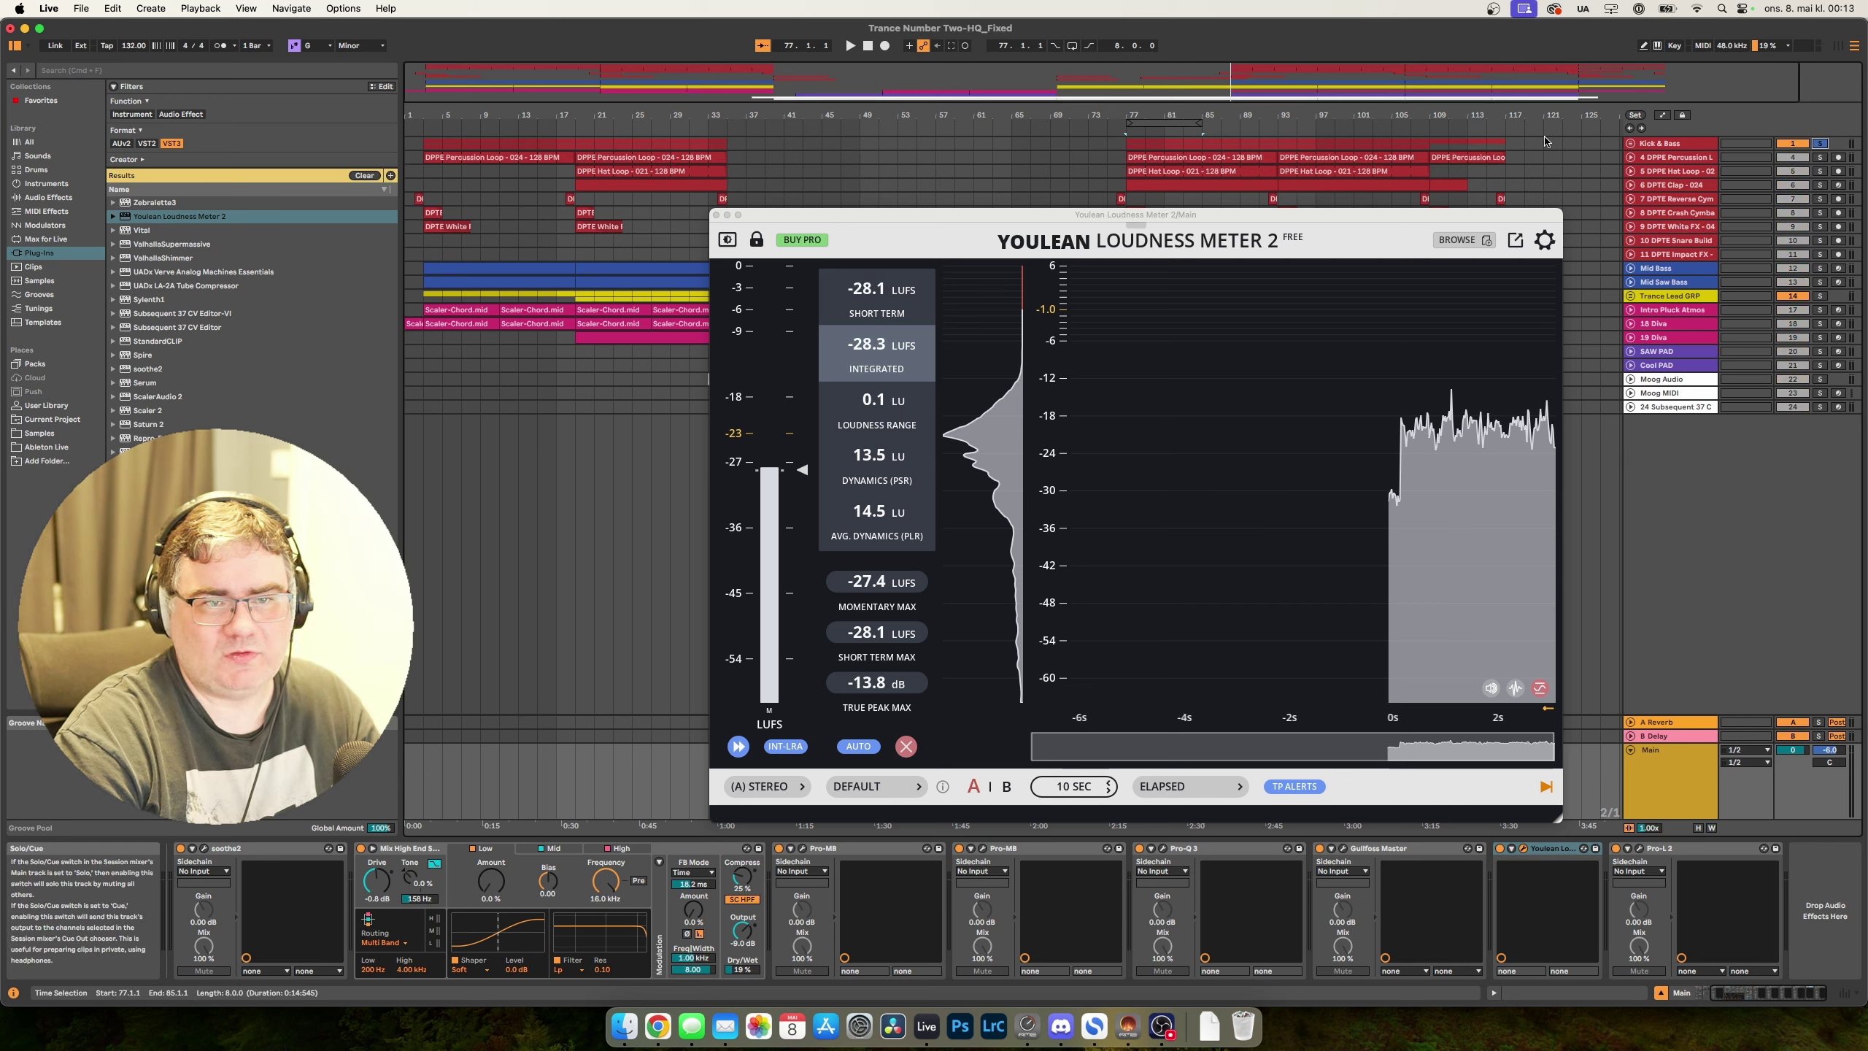
click(1182, 123)
key(space)
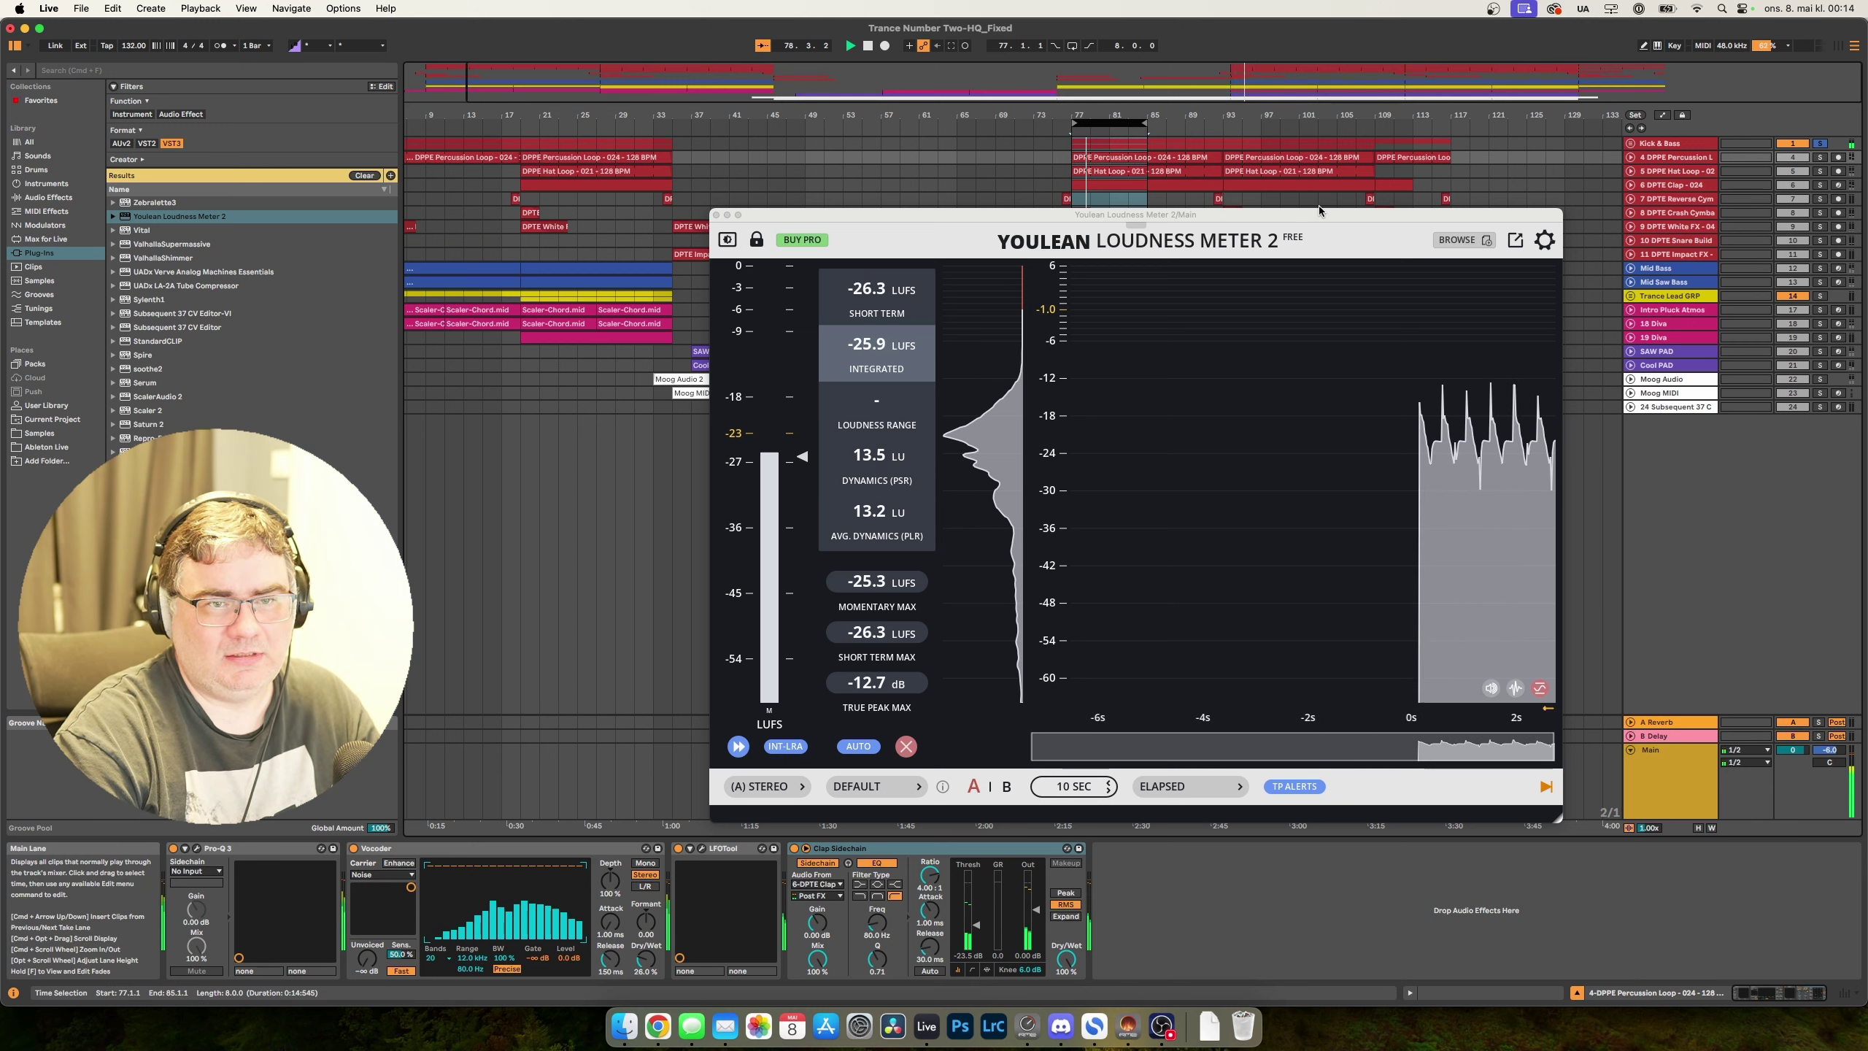
drag(1317, 216, 1093, 59)
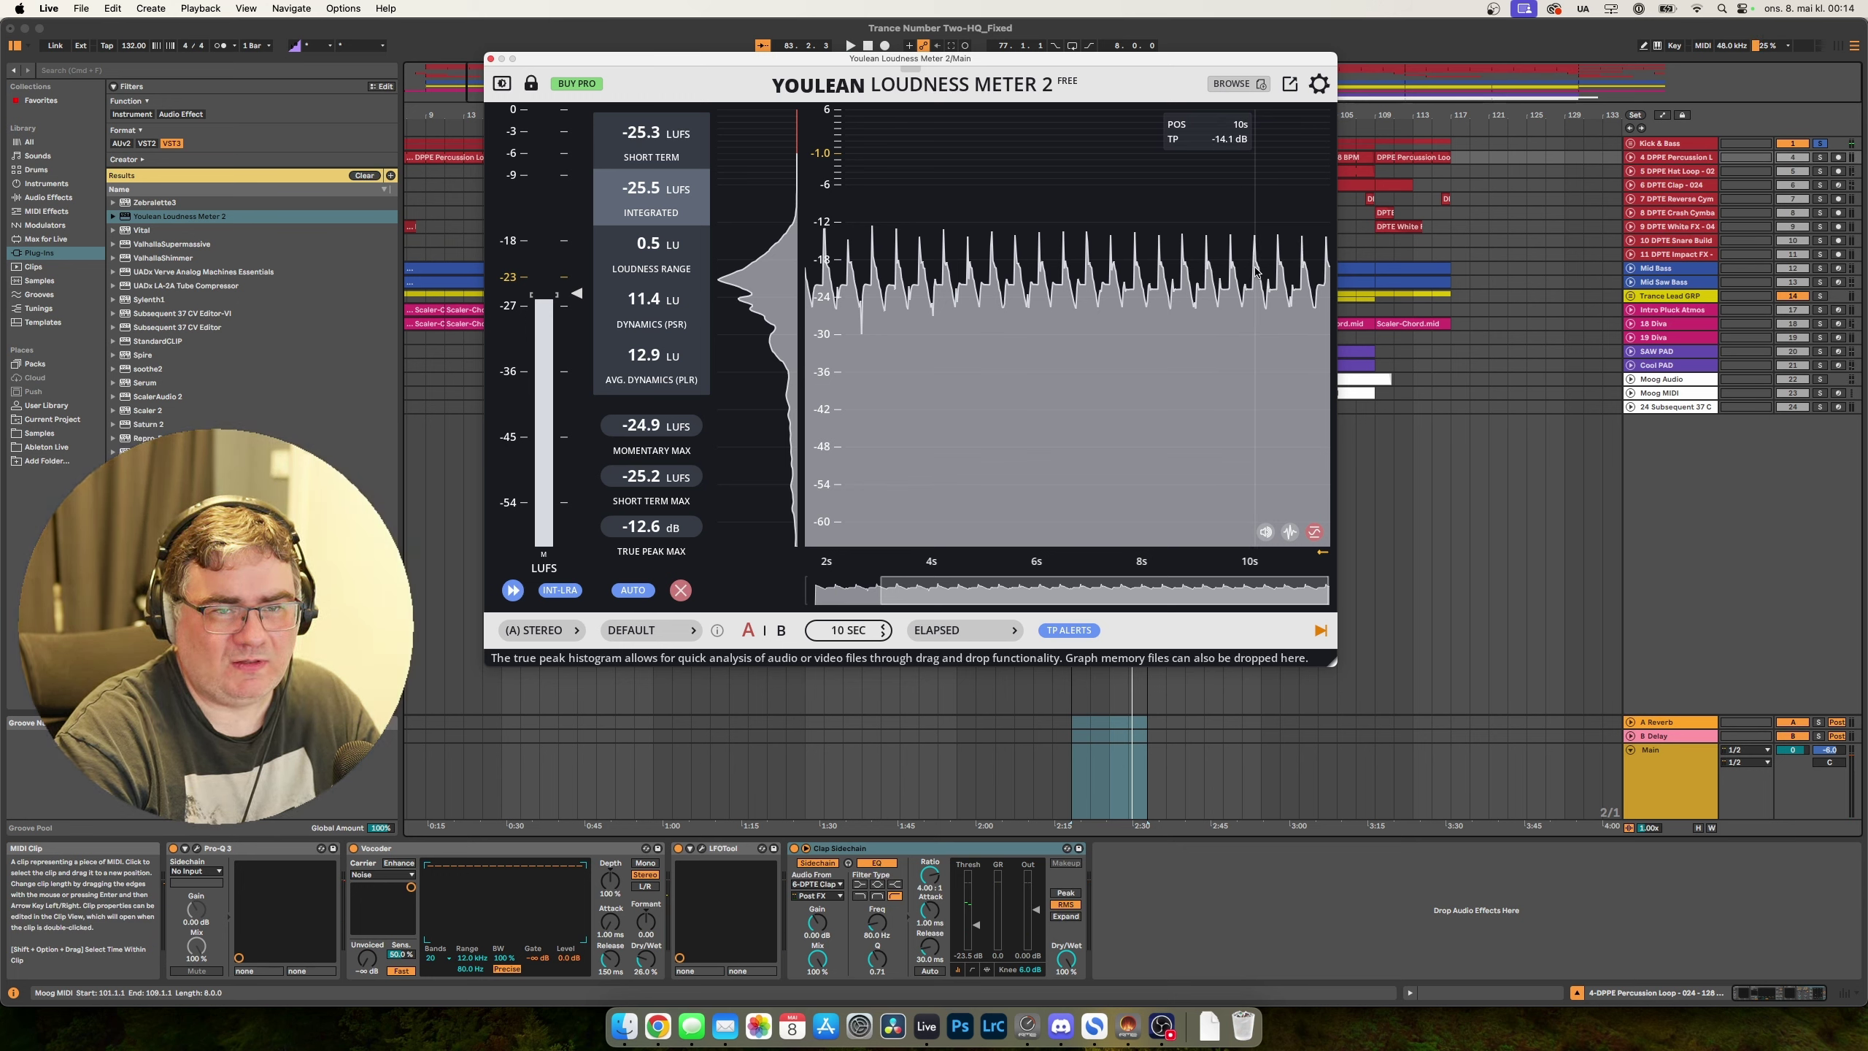
key(space)
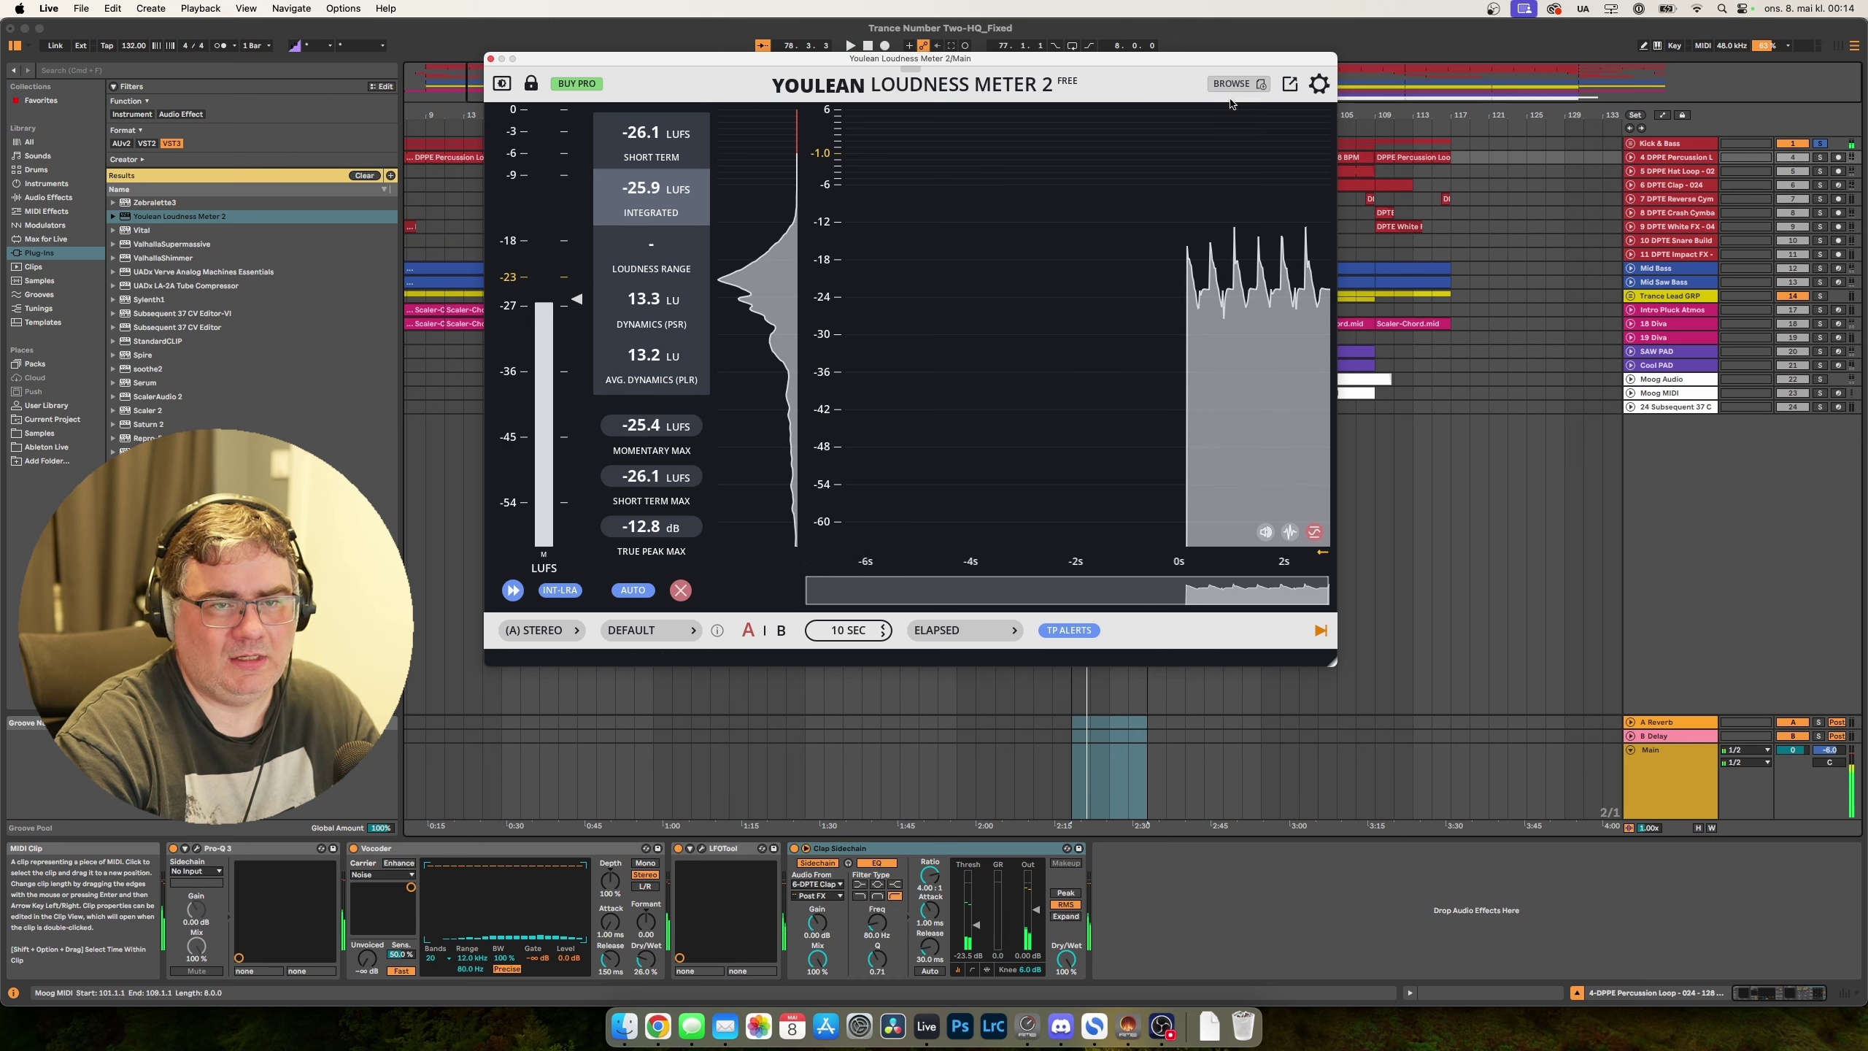
drag(1212, 56, 1171, 58)
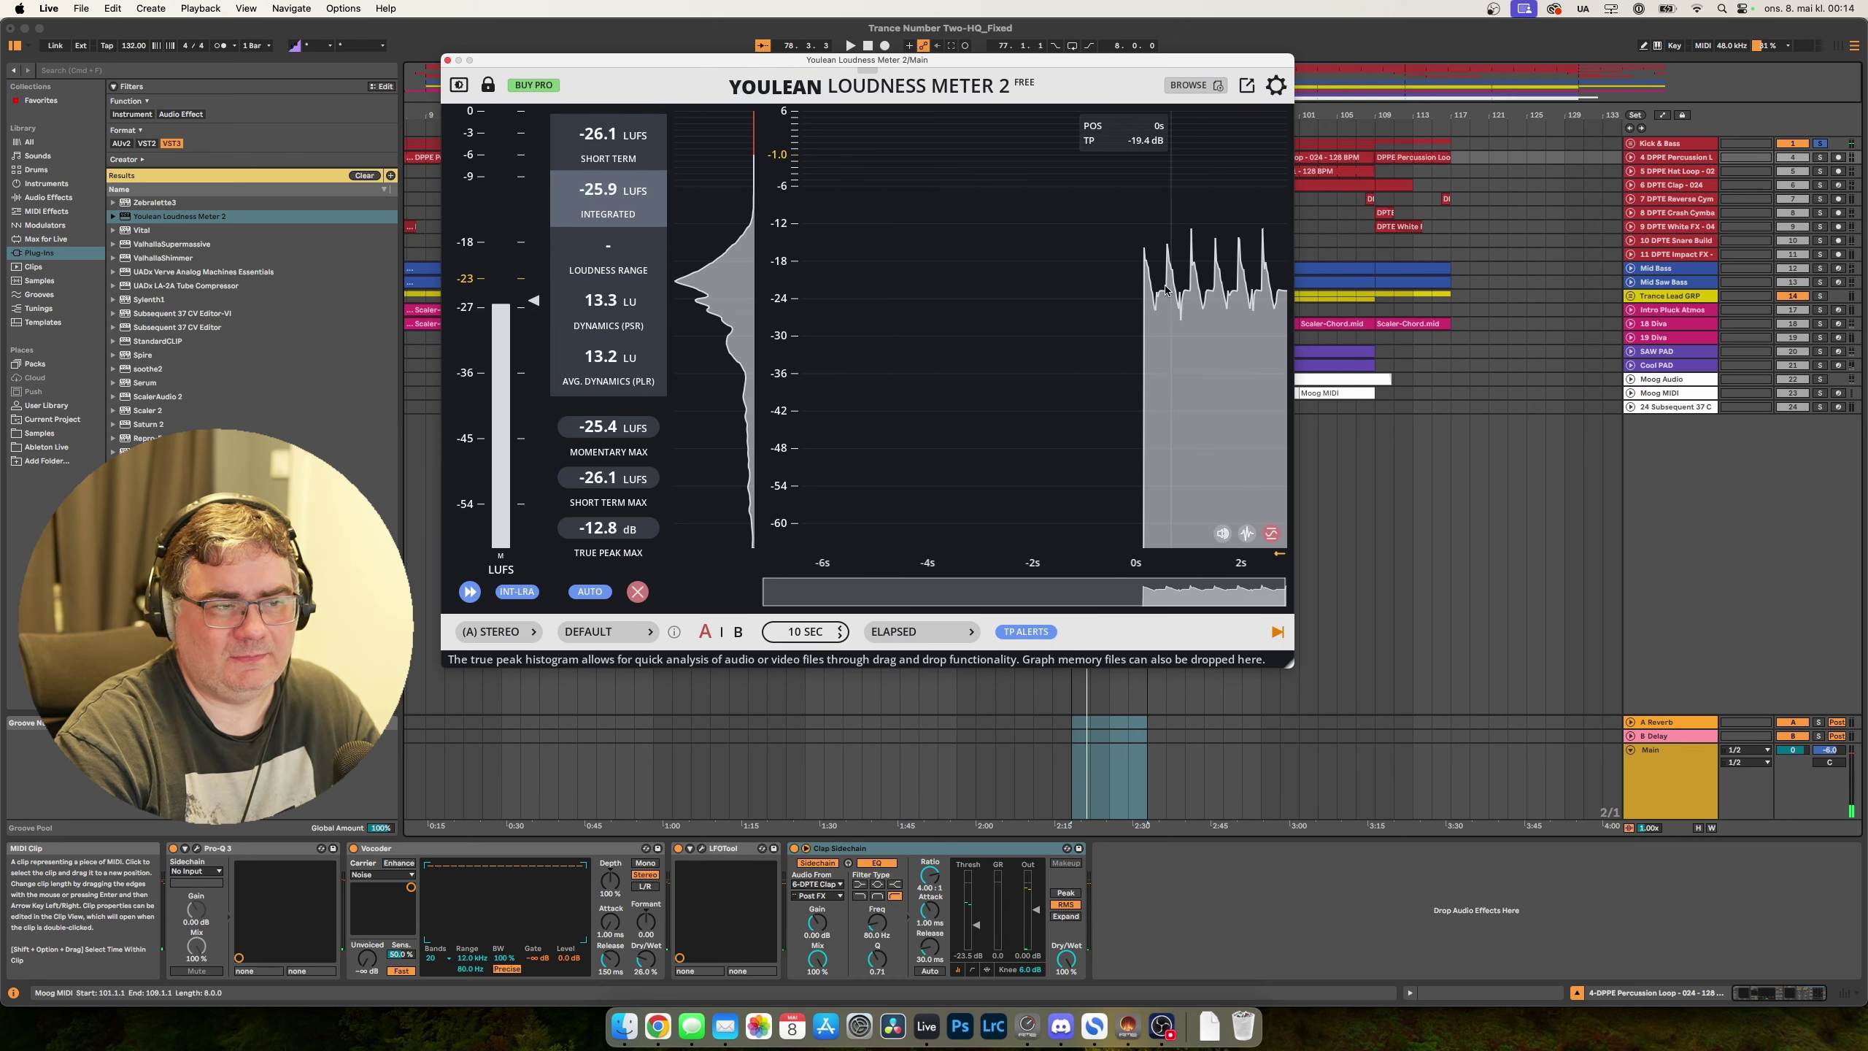
key(space)
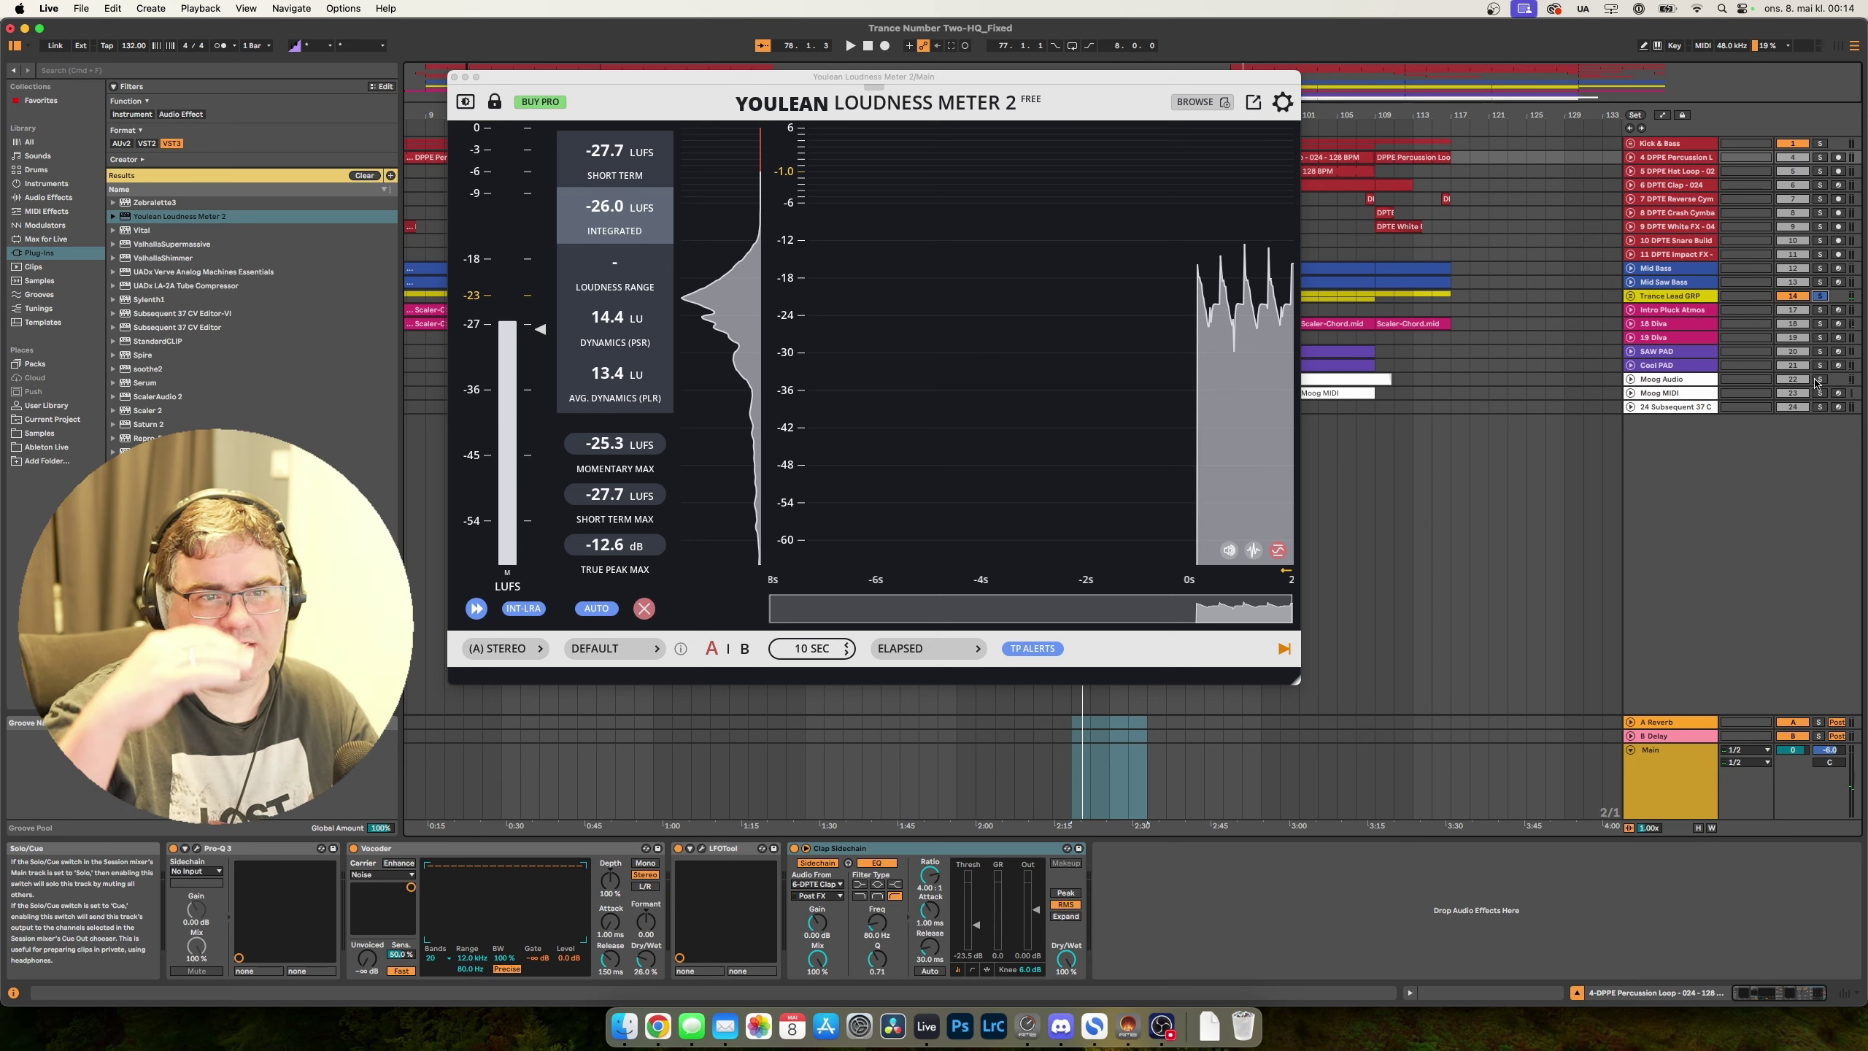
Measure the loudness of the soloed Trance Lead GRP and turn on looping for bars 77 to 85.
key(space)
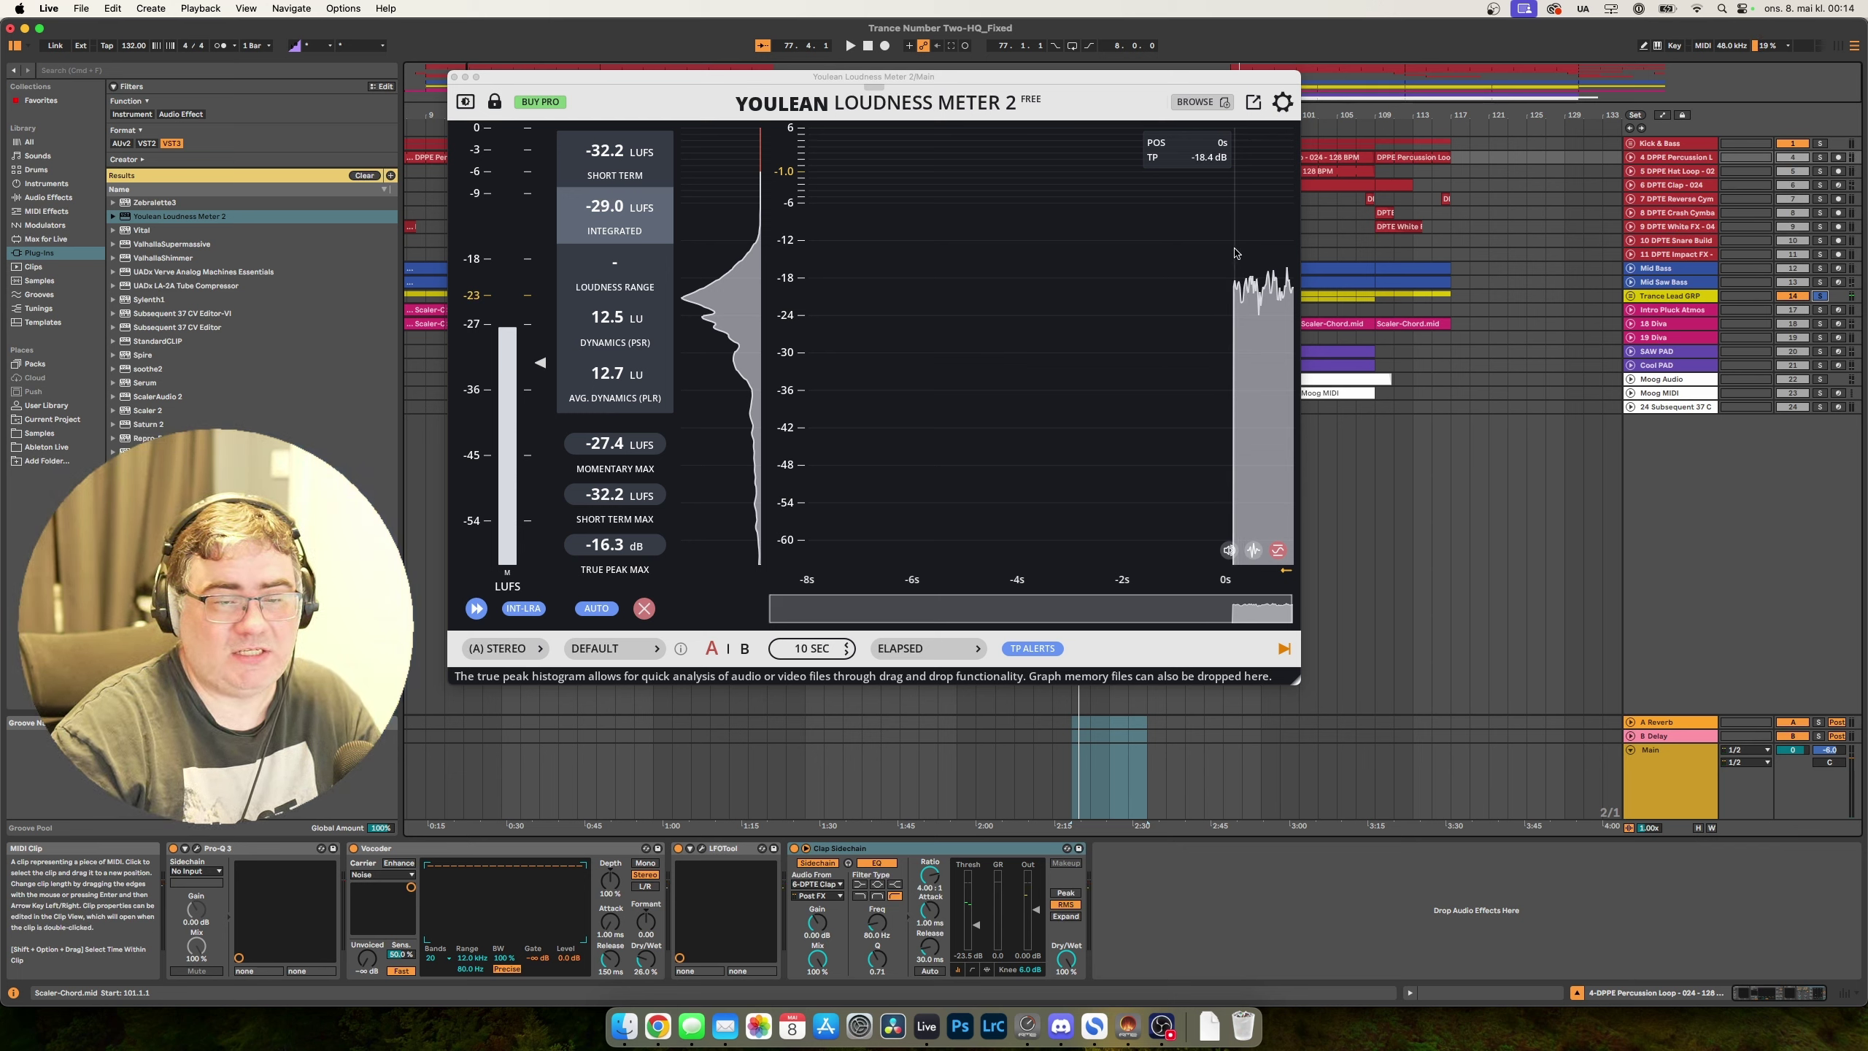
key(space)
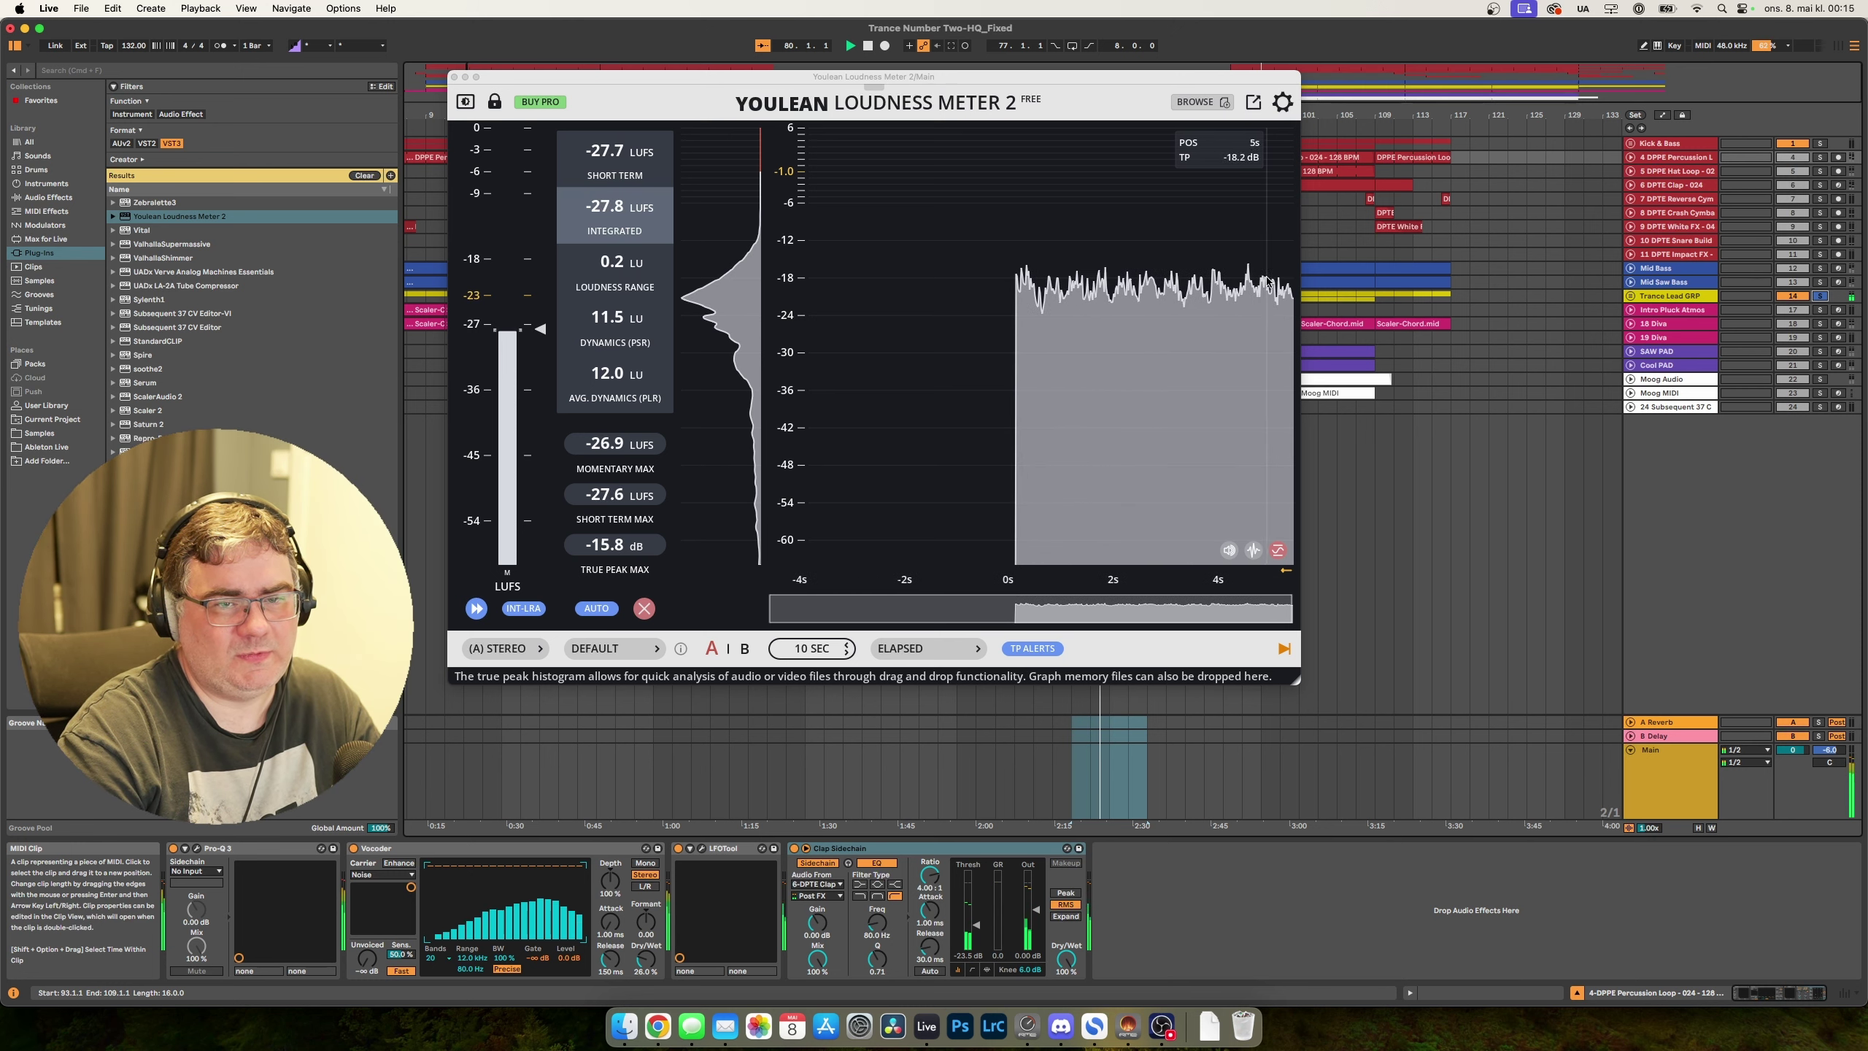
click(1072, 46)
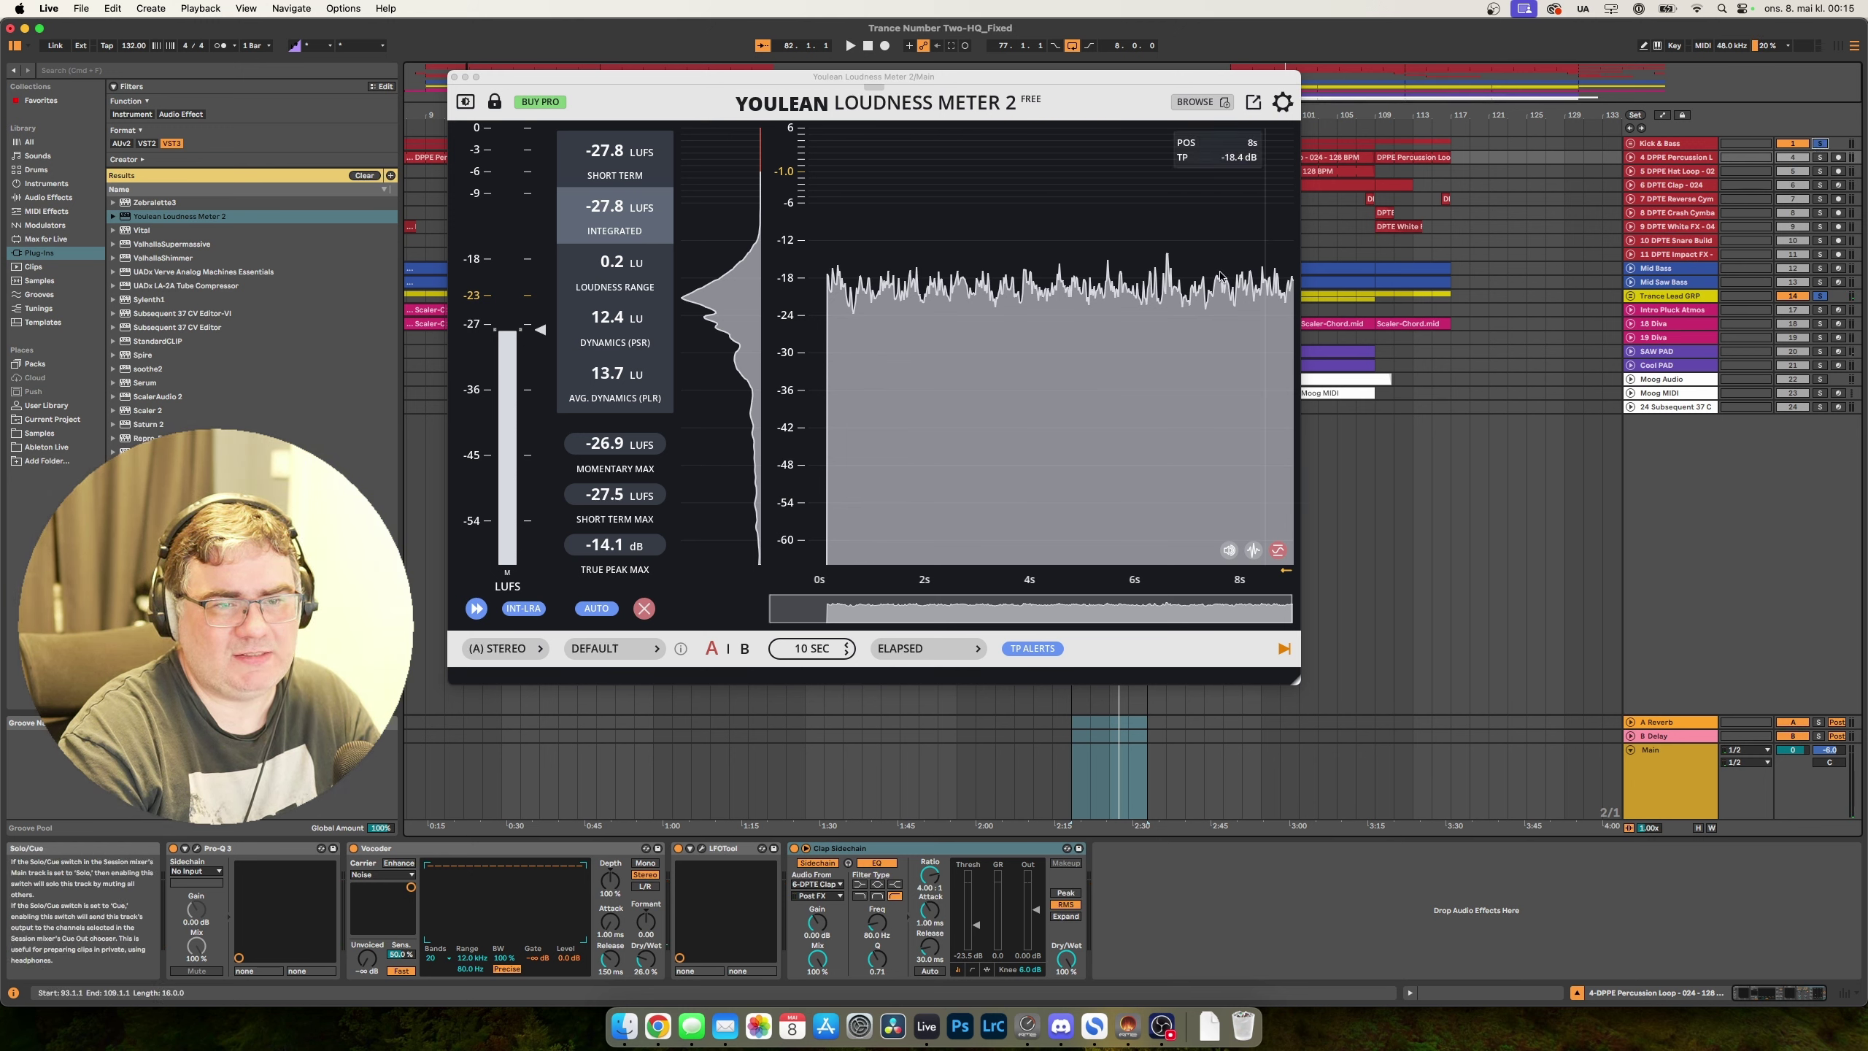
Compare the loudness of Kick & Bass and Trance Lead GRP soloed together with that of Trance Lead GRP alone.
key(space)
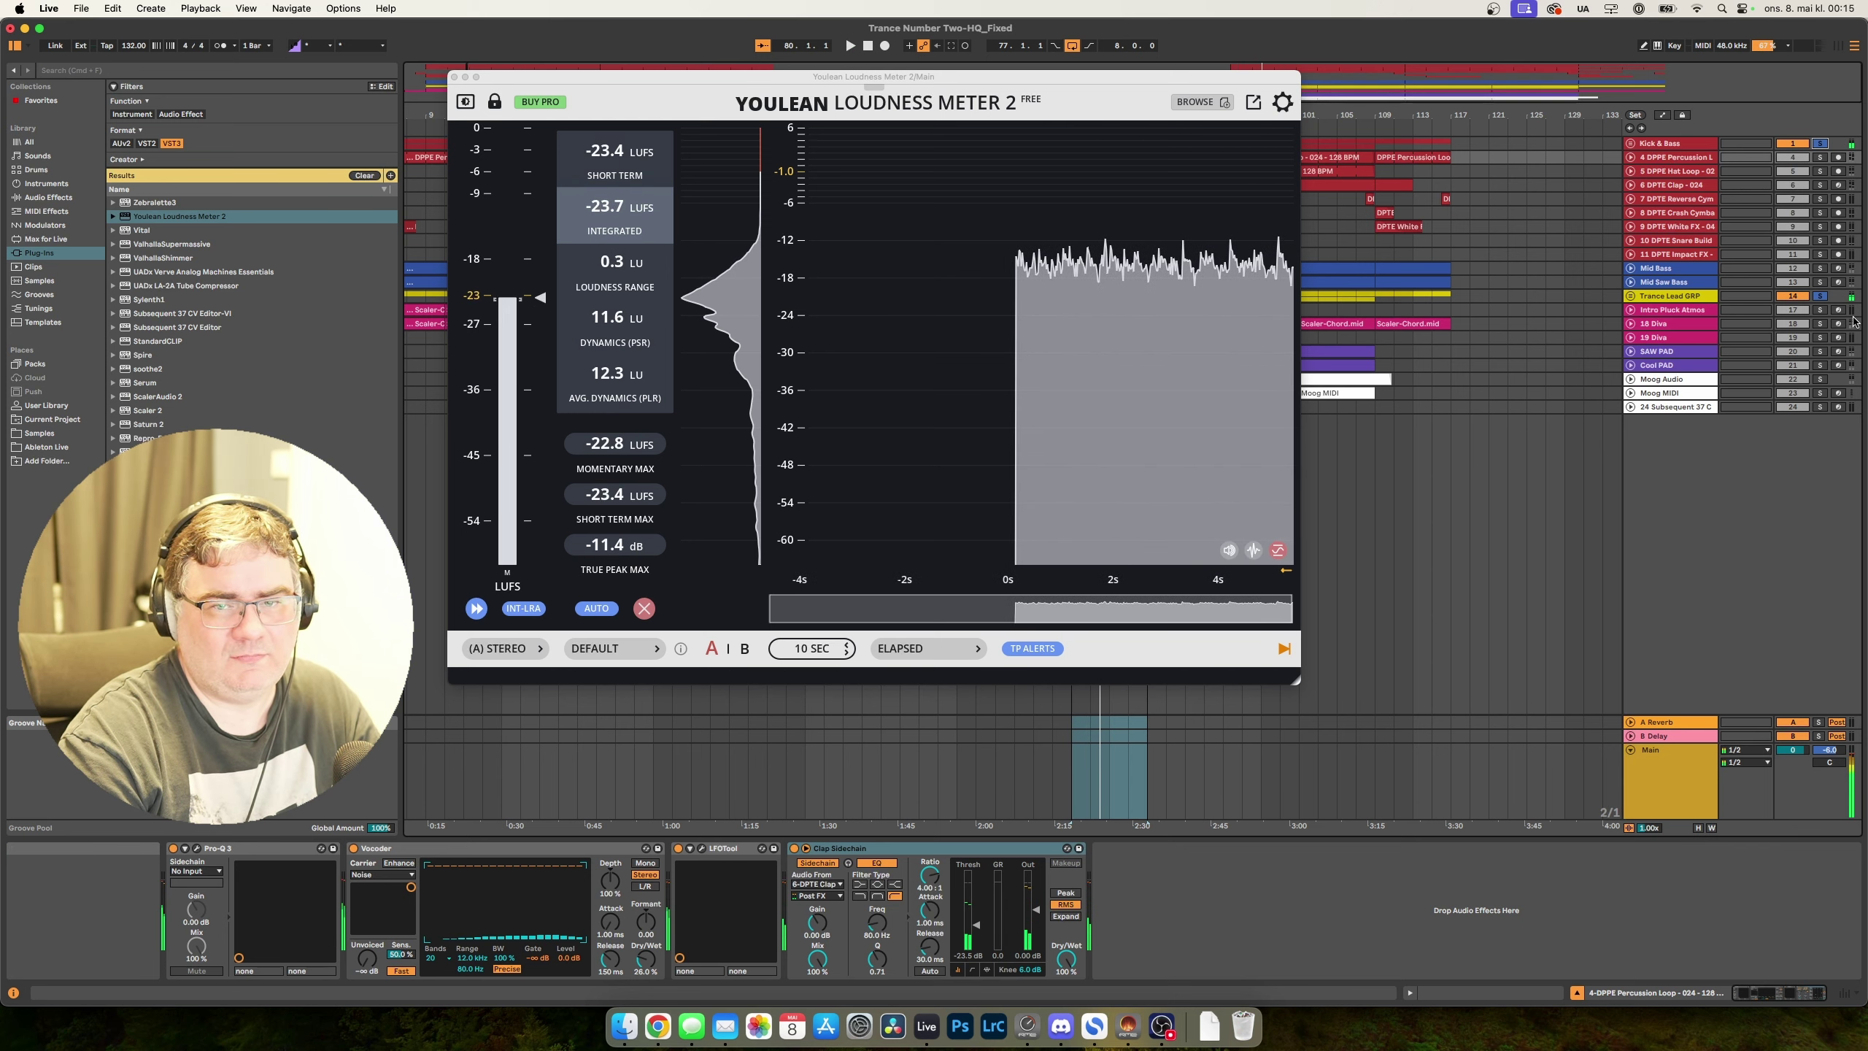
key(space)
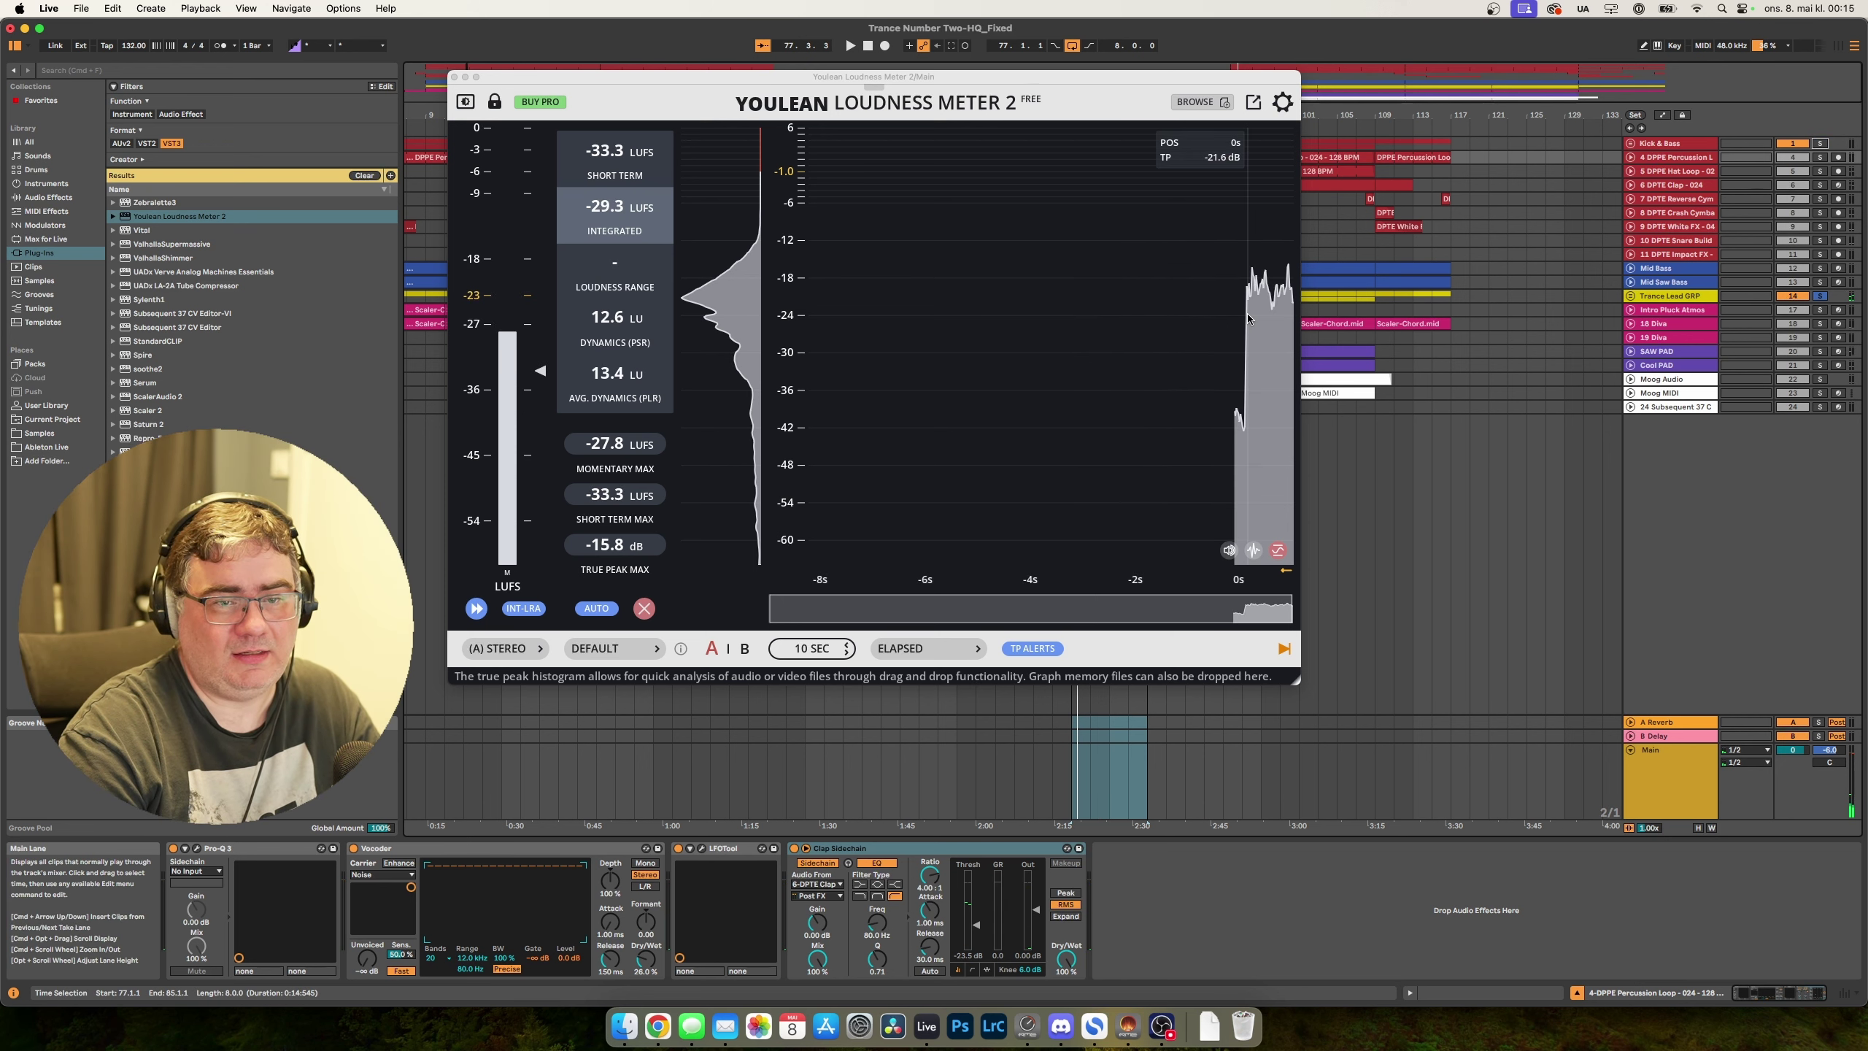
key(space)
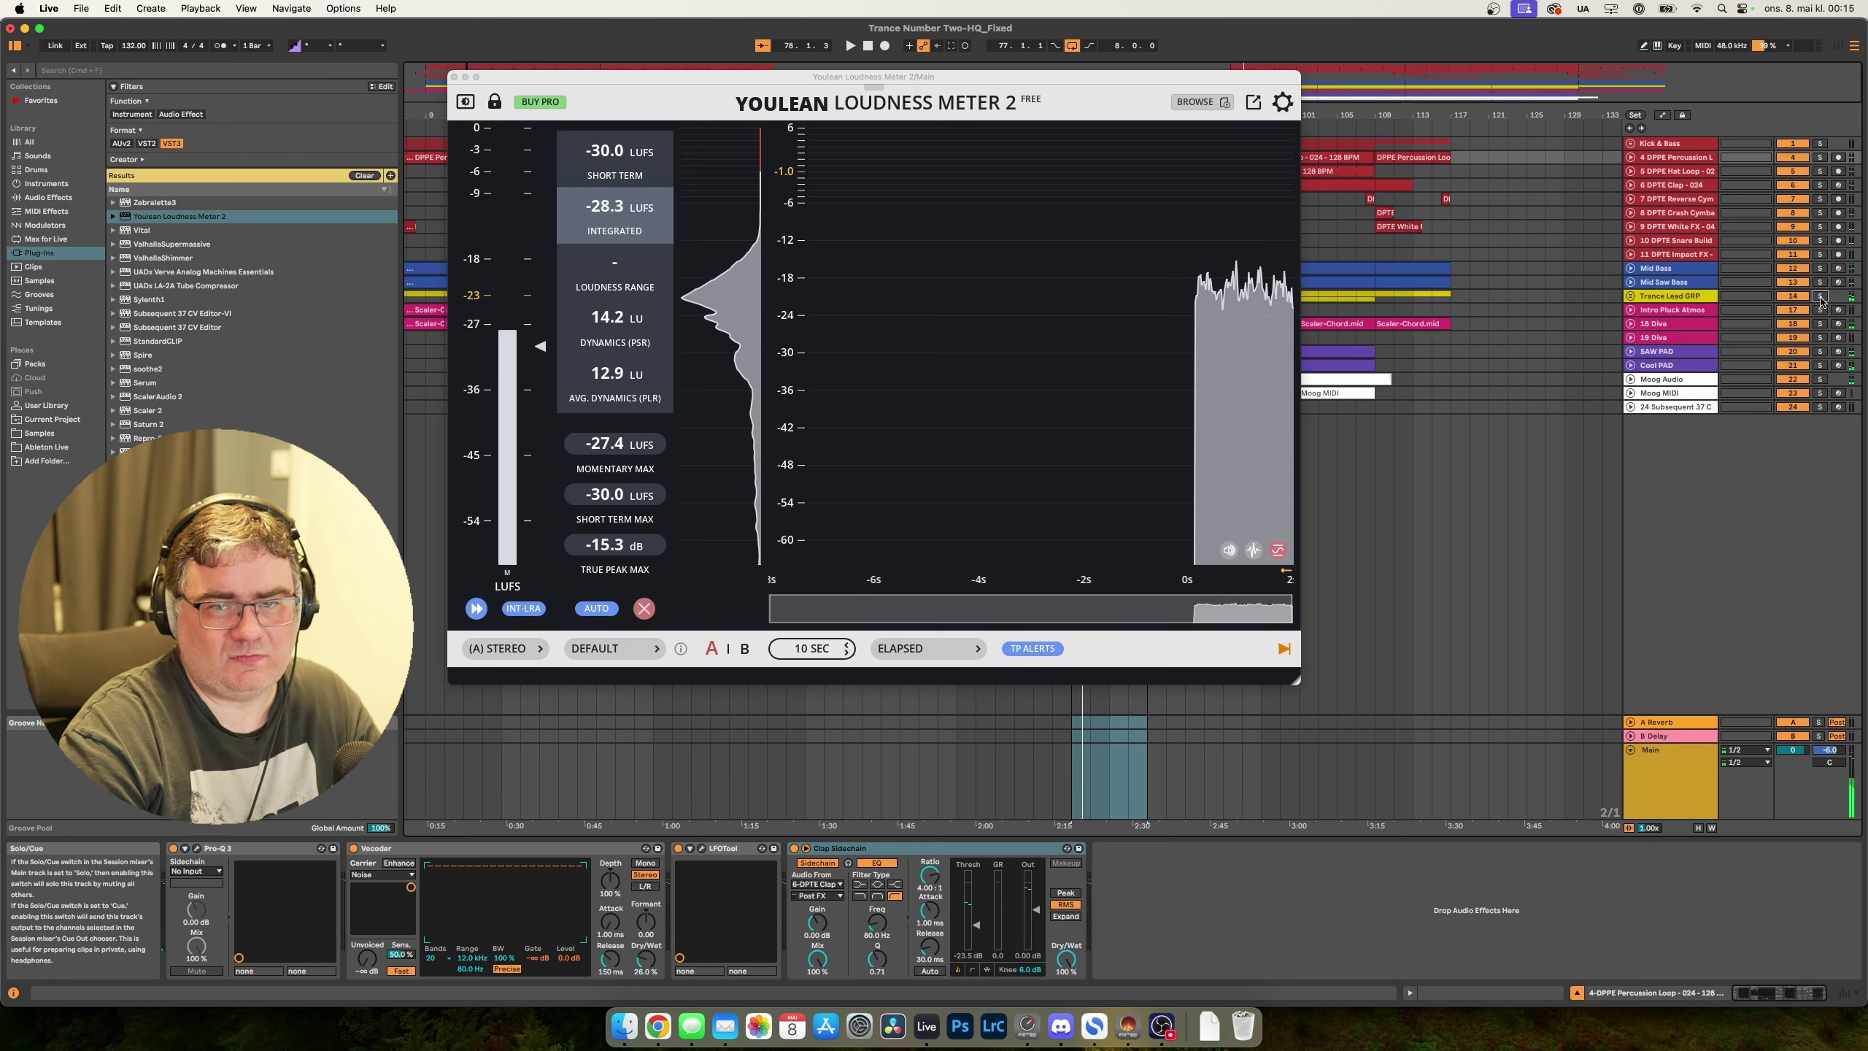
Measure the loudness of SAW PAD and Cool PAD soloed together, and add Trance Lead GRP to the solo for comparison.
click(1821, 352)
super+click(1820, 366)
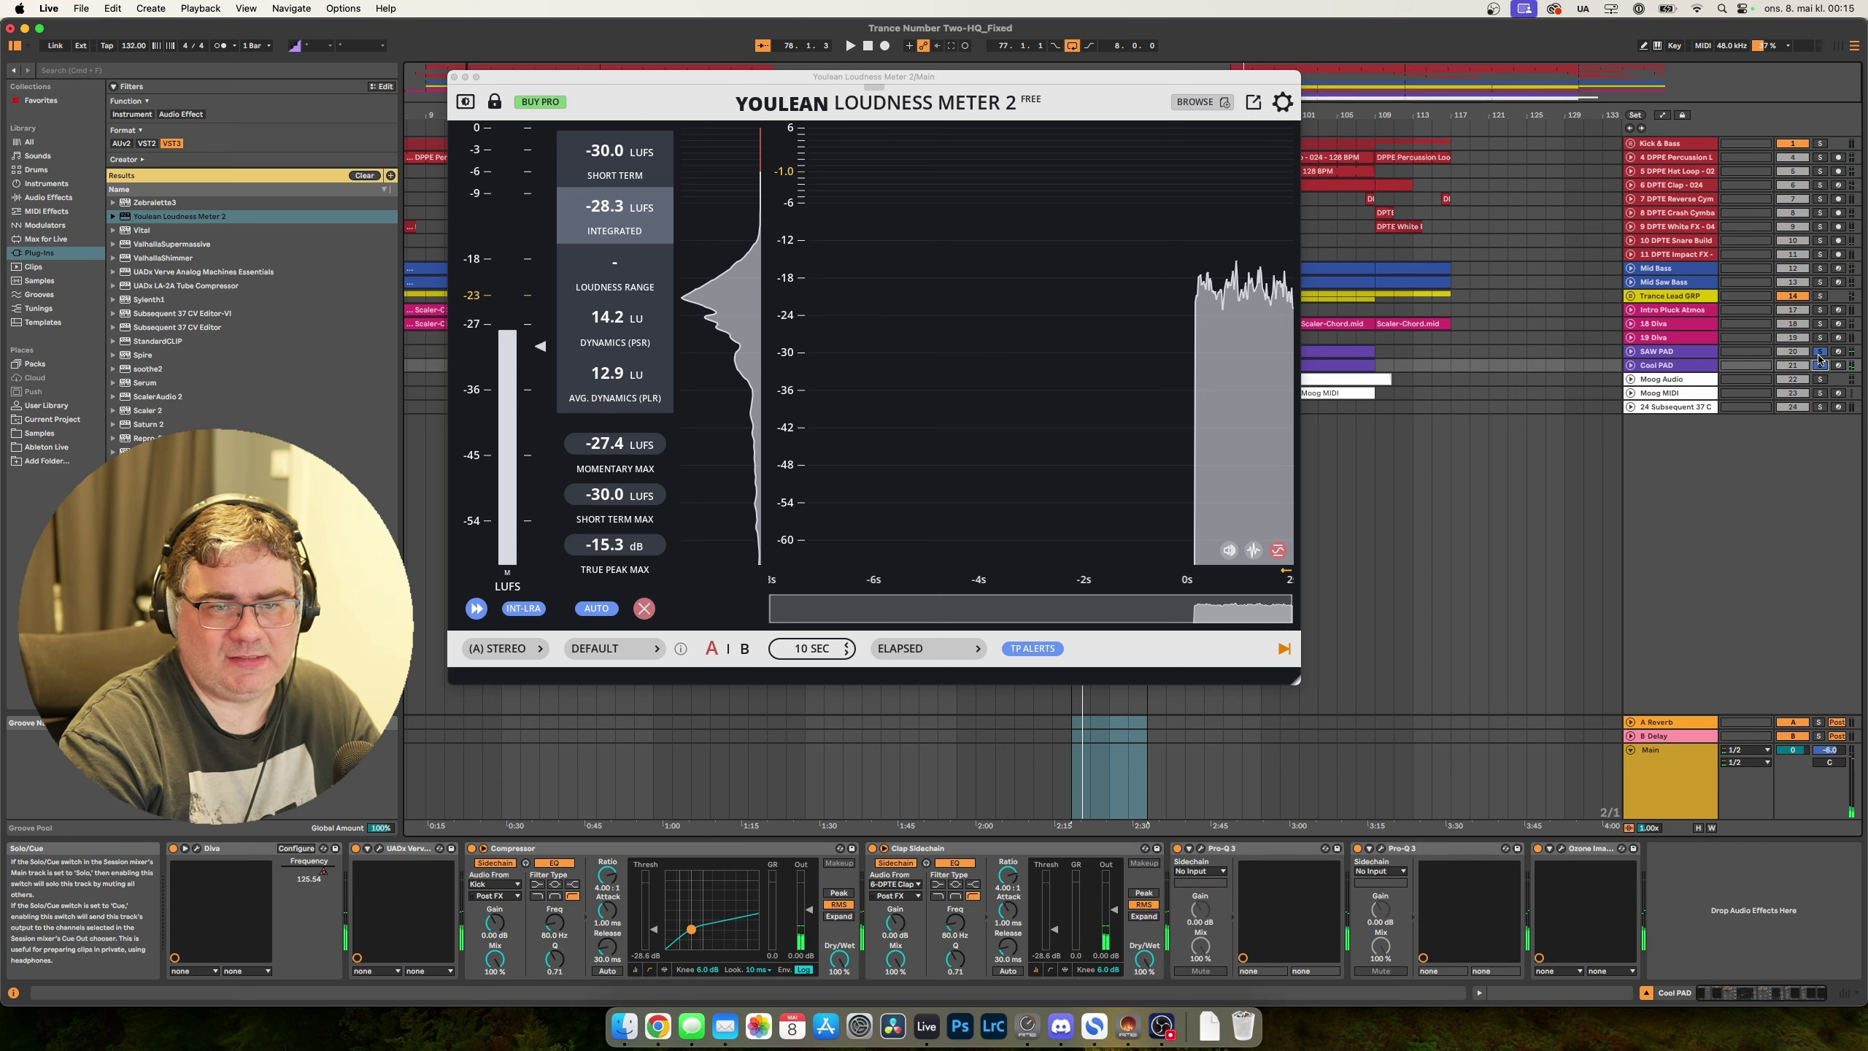
key(space)
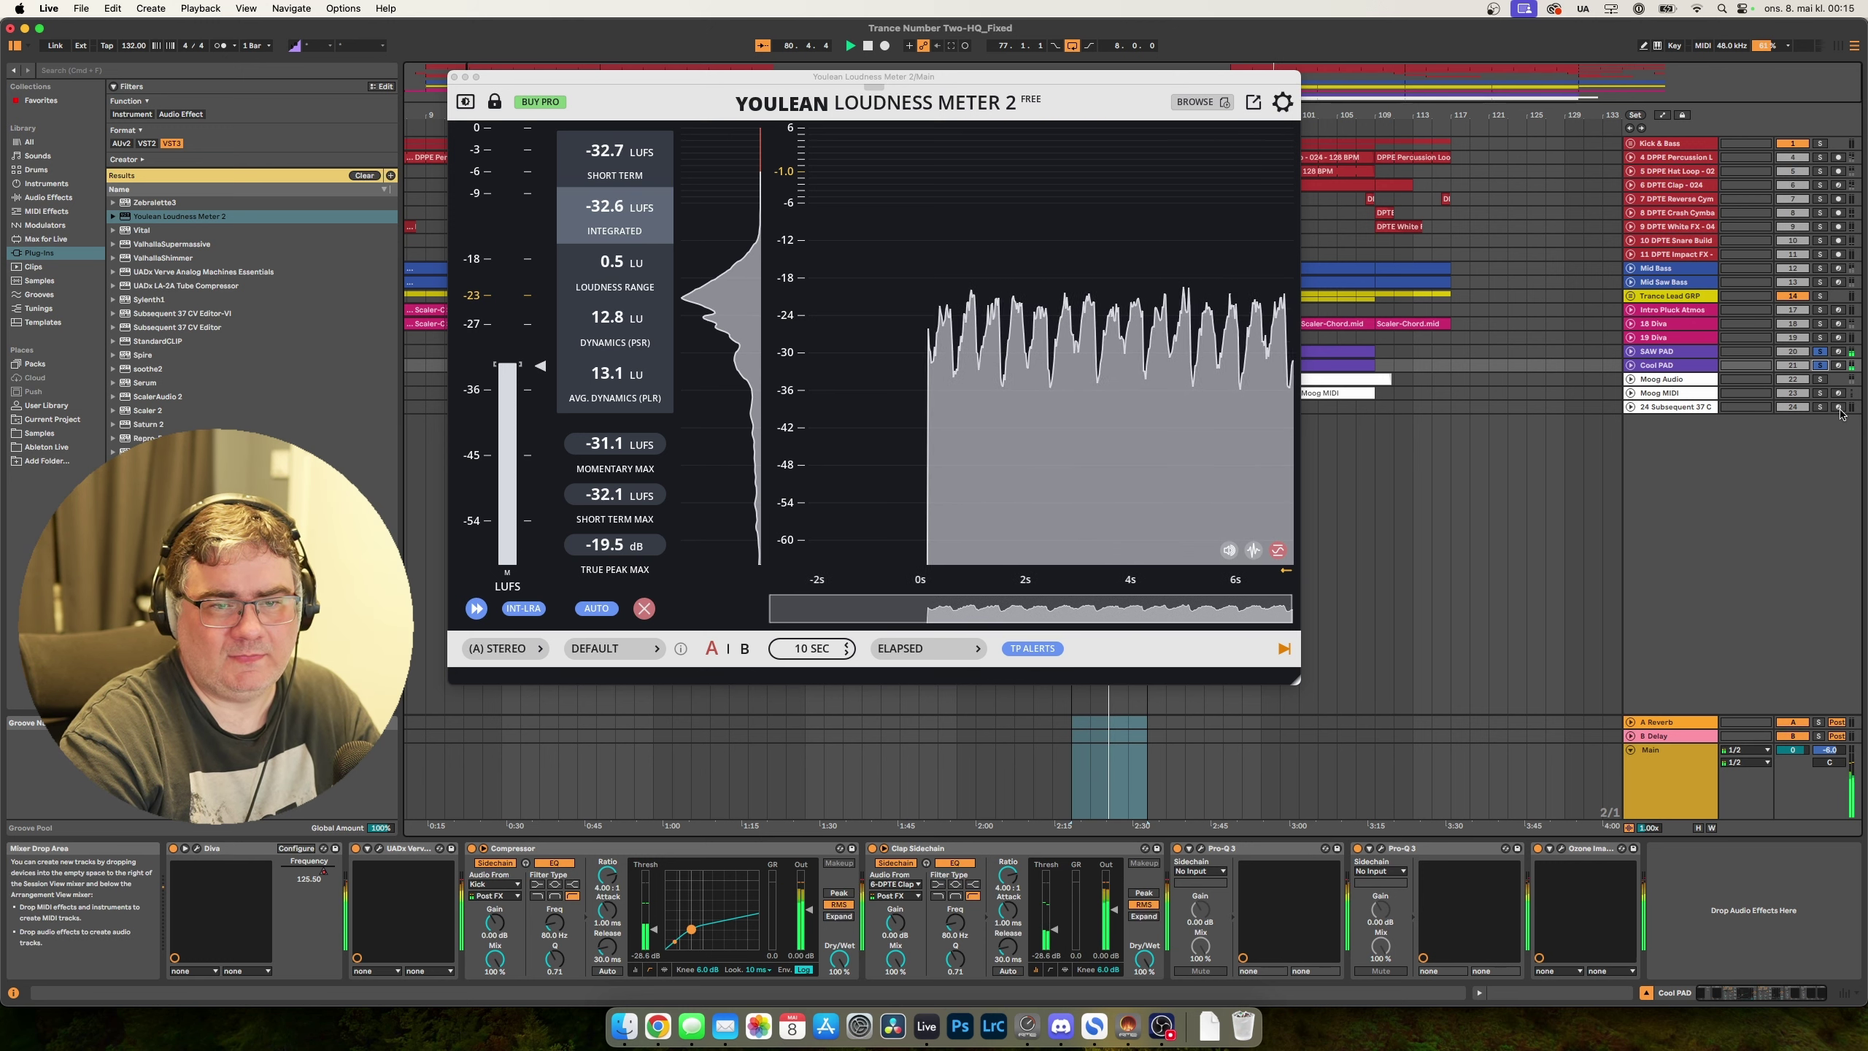
key(space)
super+click(1822, 296)
key(space)
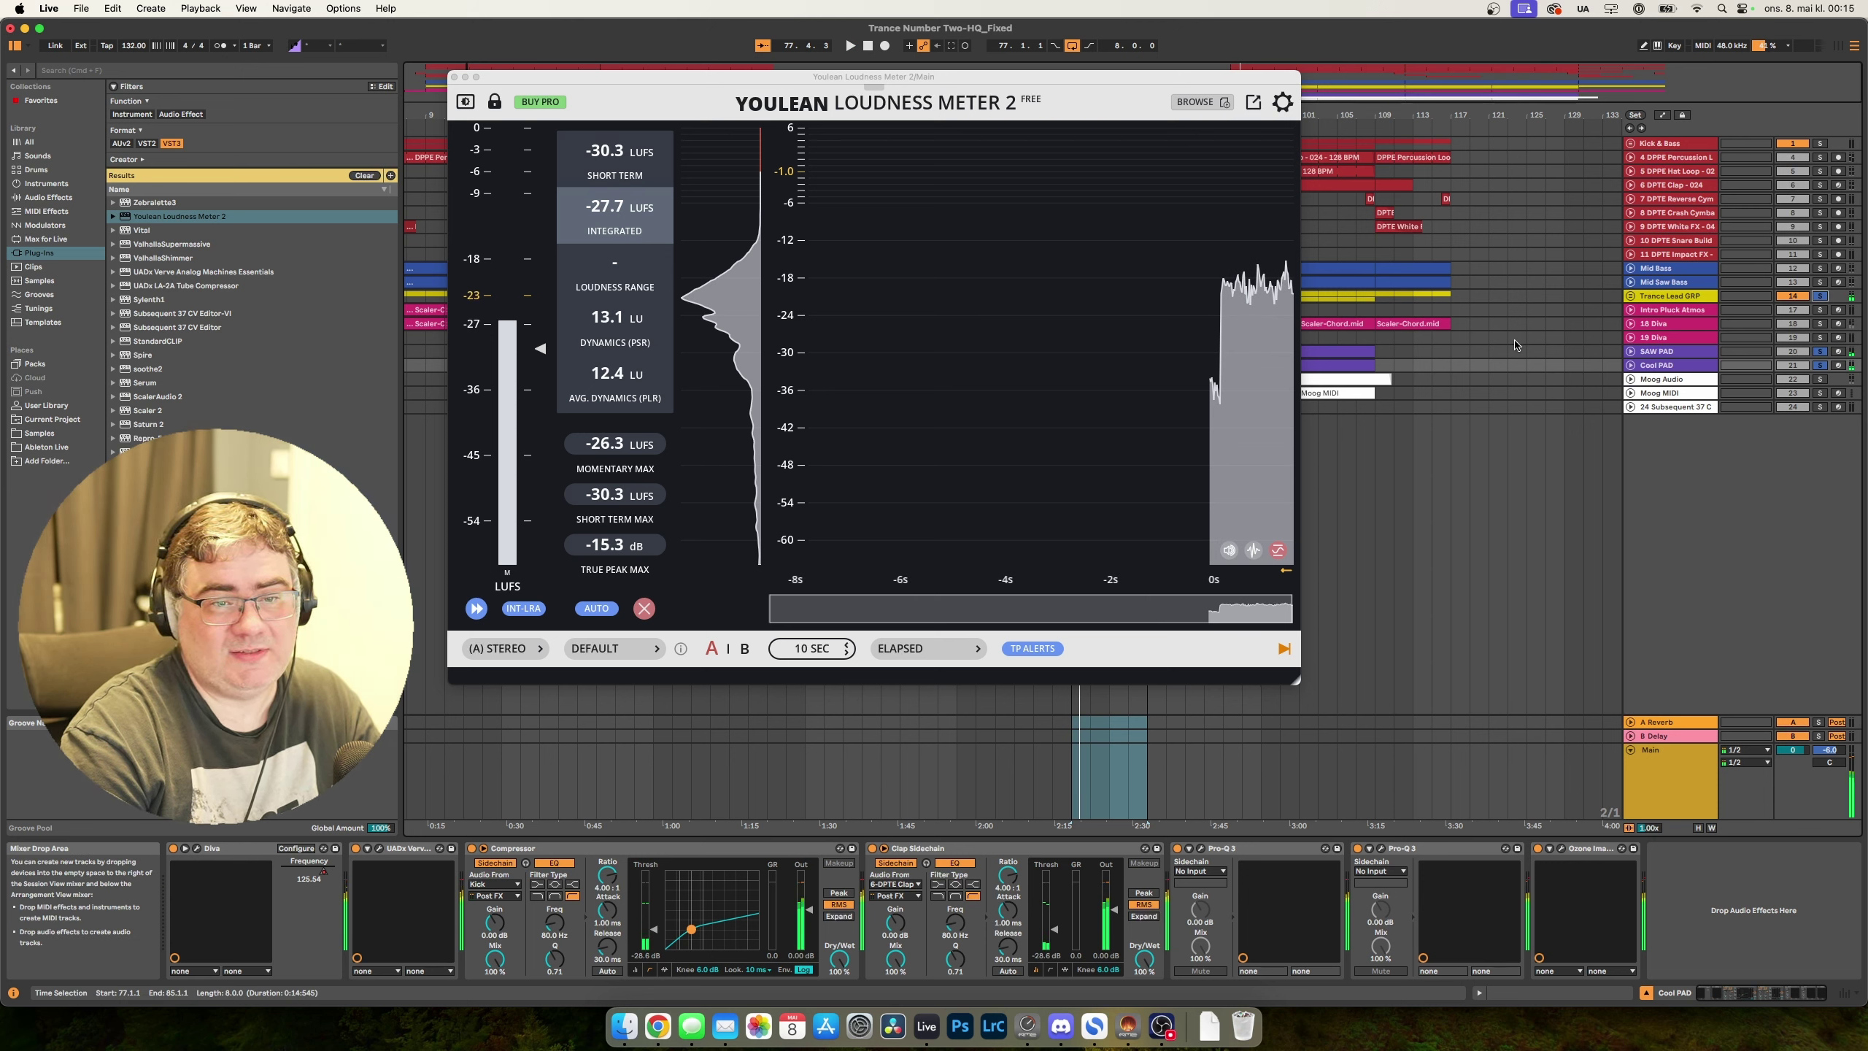
Compare the loudness of the soloed pads and Trance Lead GRP with the percussion and hat loops added, clear the solos and close the meter.
key(space)
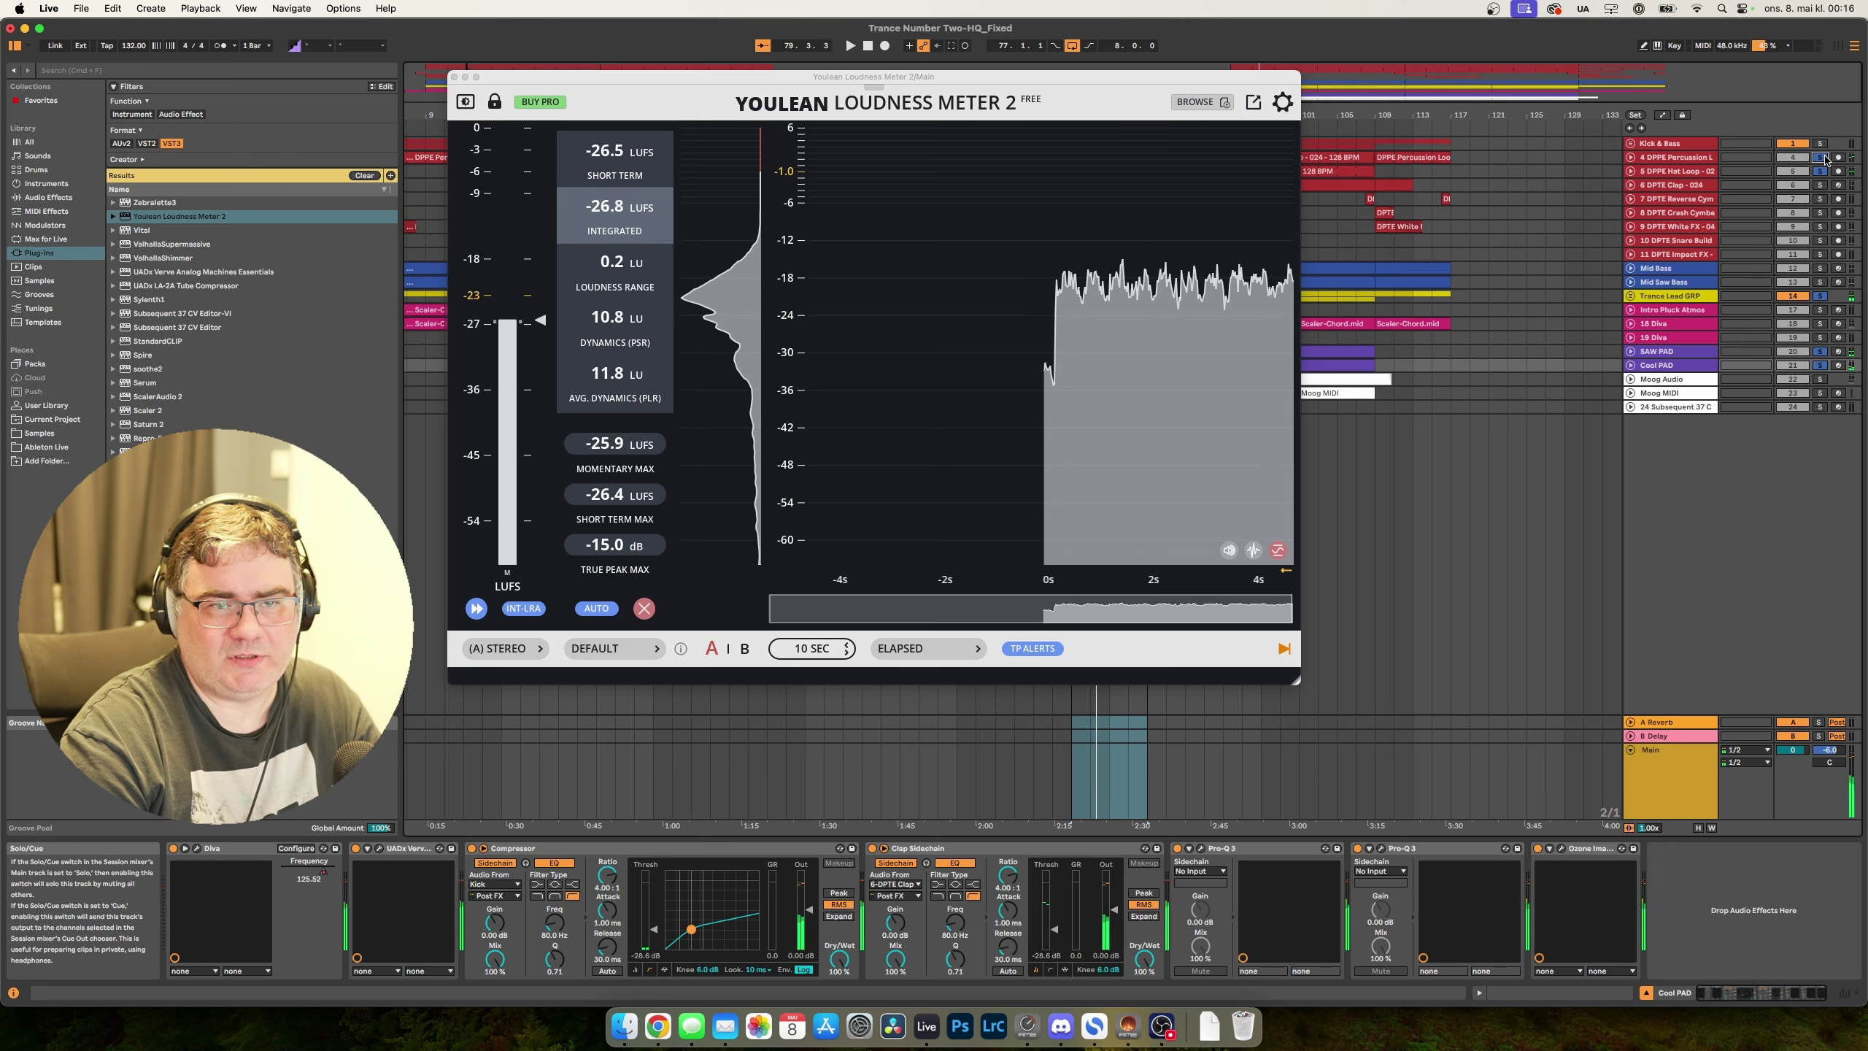
key(space)
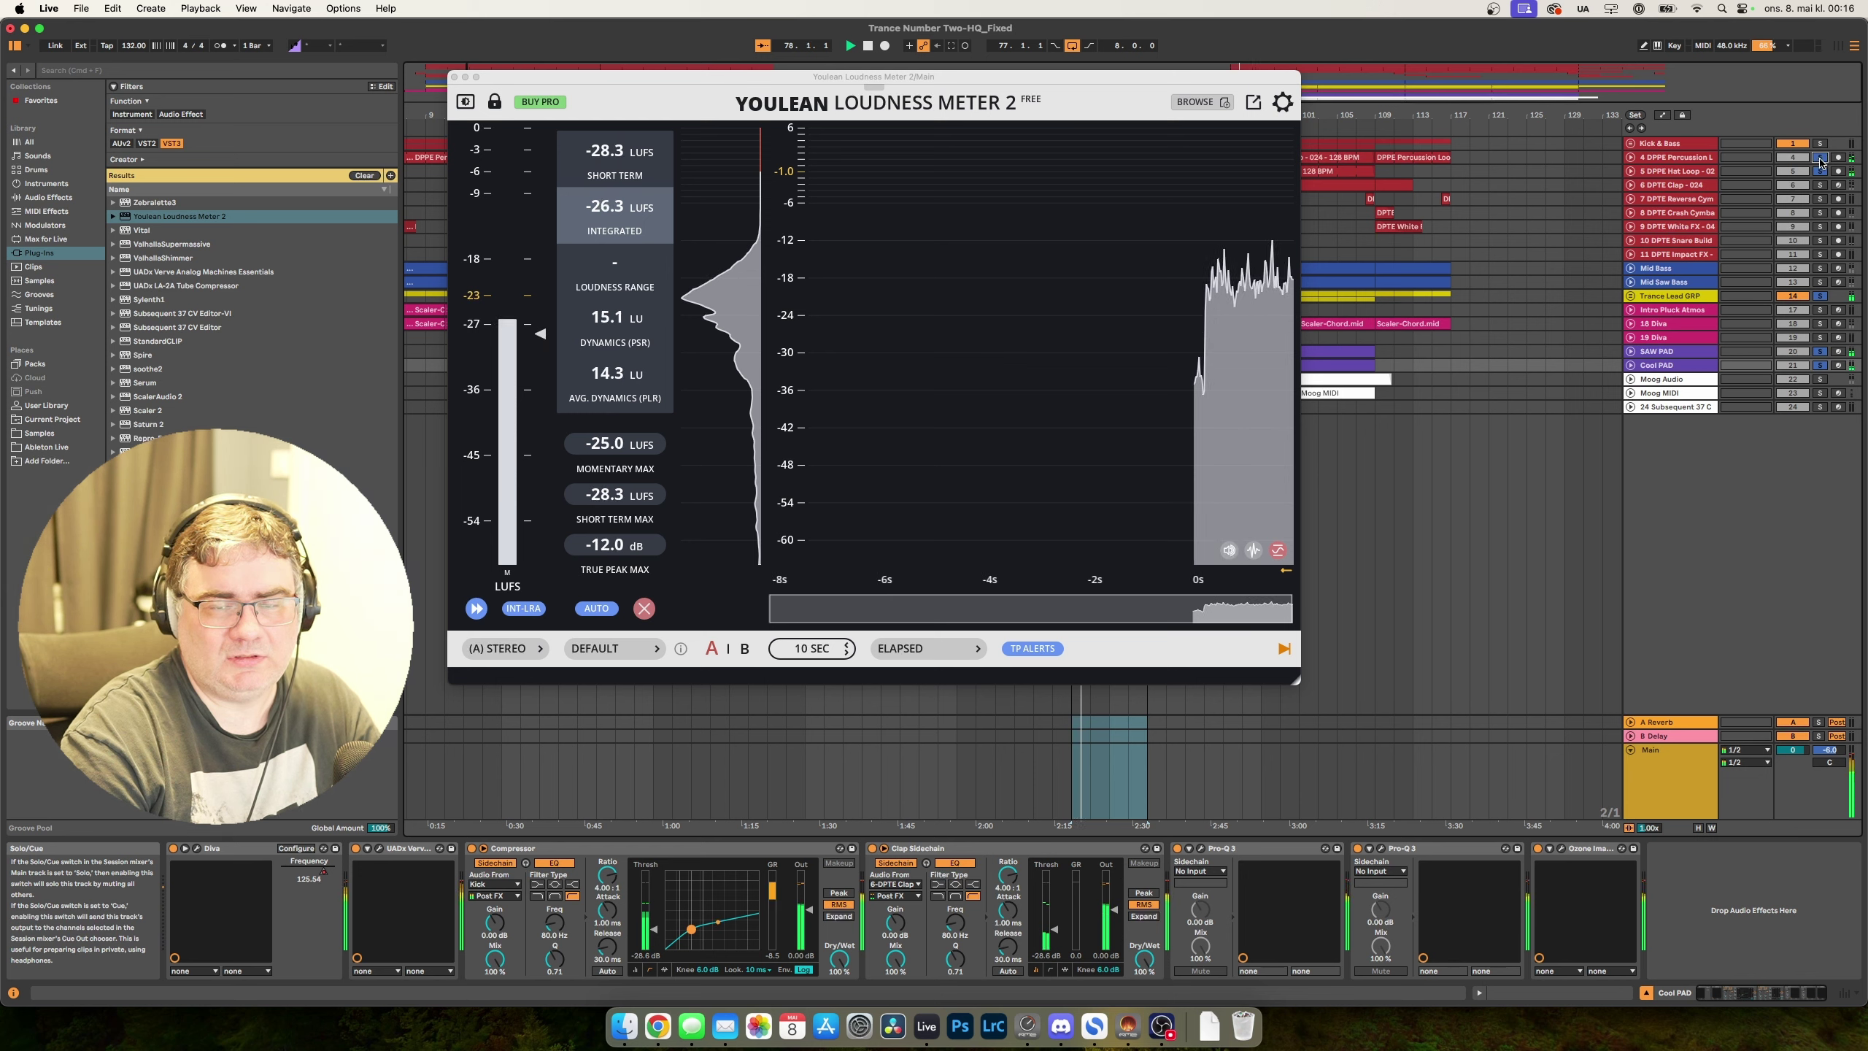
key(space)
key(space)
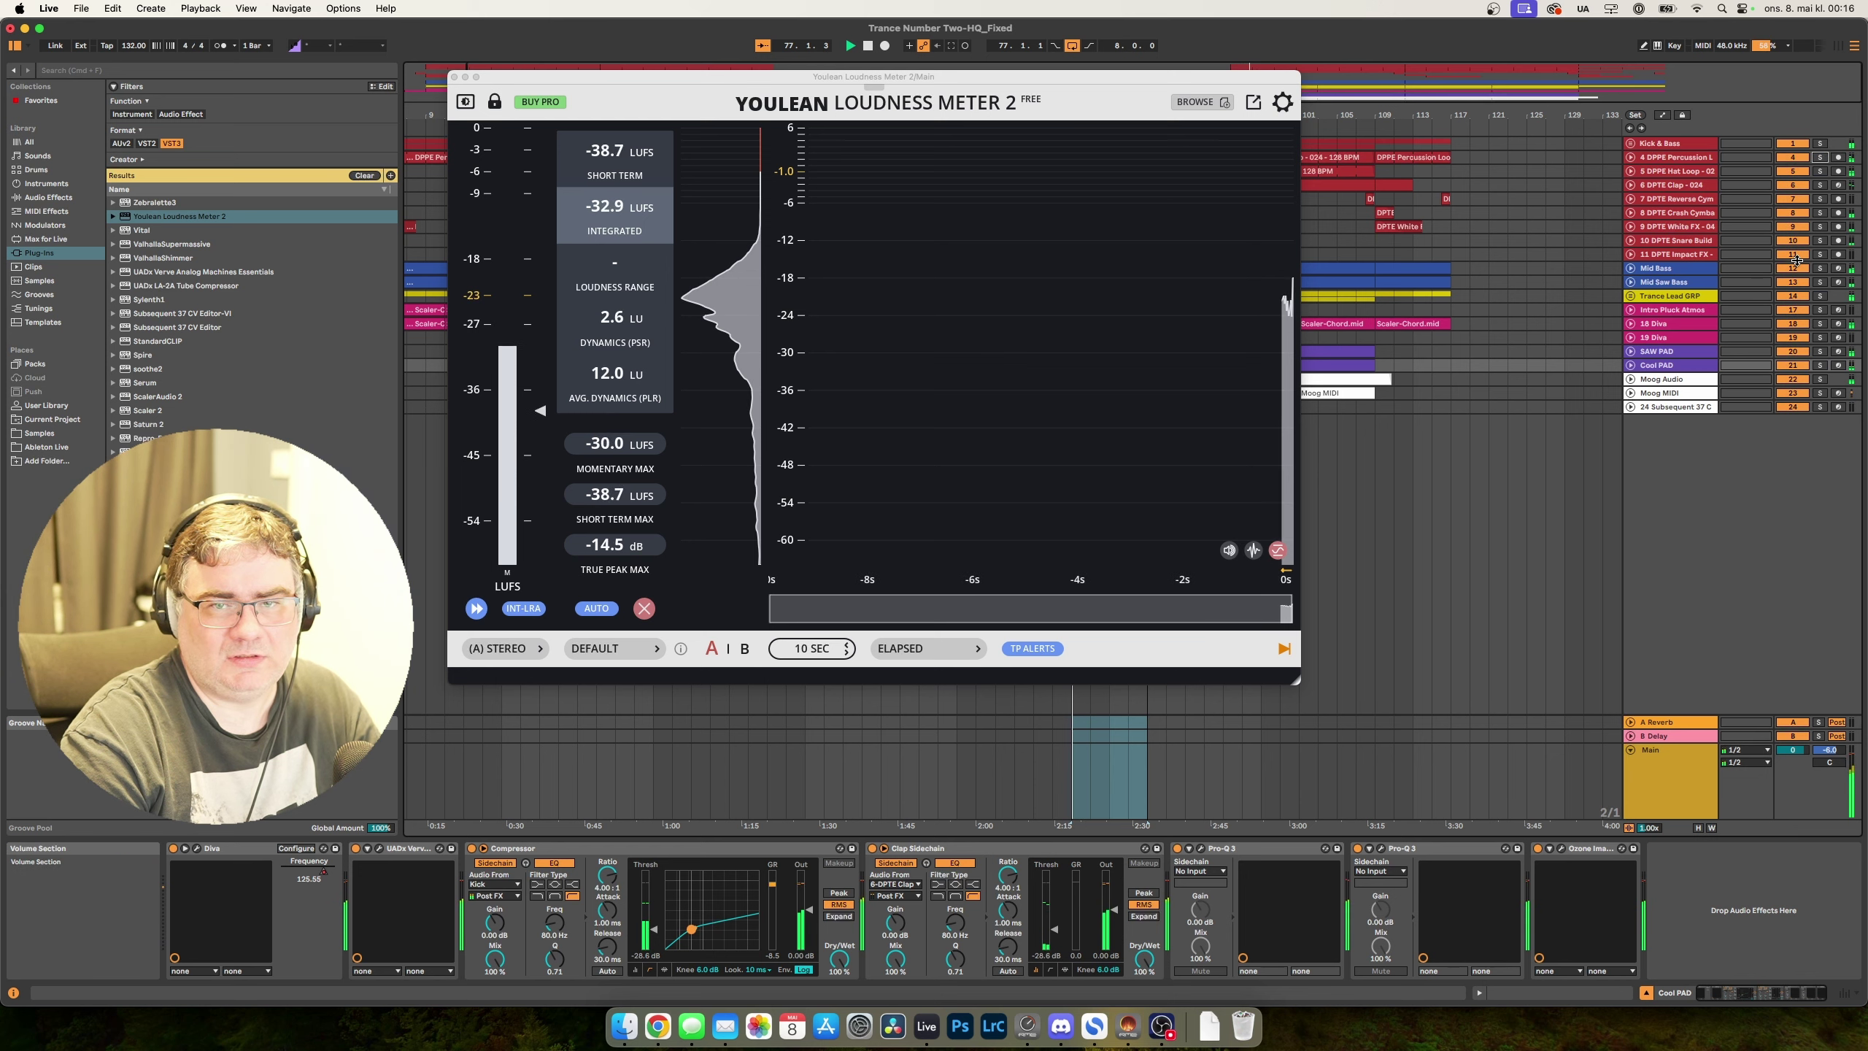
click(453, 77)
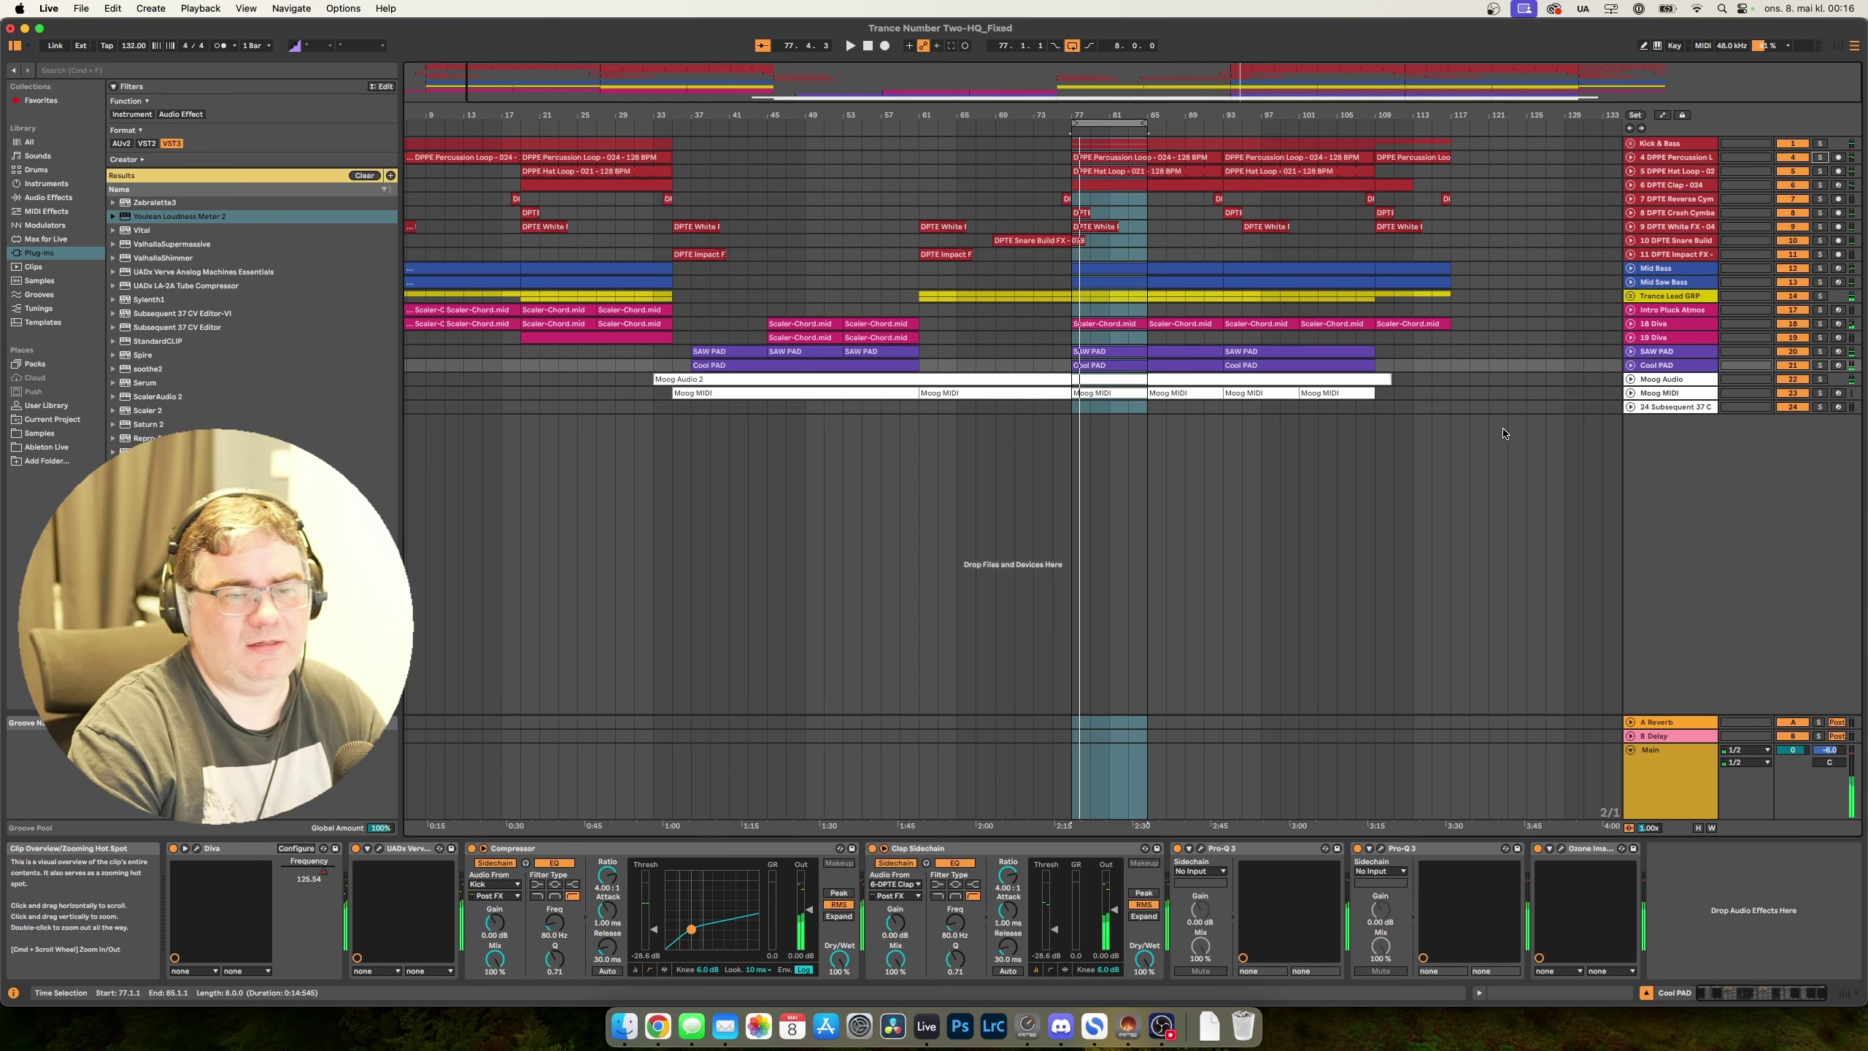
Unfold all tracks and show the Main track's device chain from its first device, Utility.
alt+click(1632, 254)
alt+click(1631, 254)
alt+click(1631, 254)
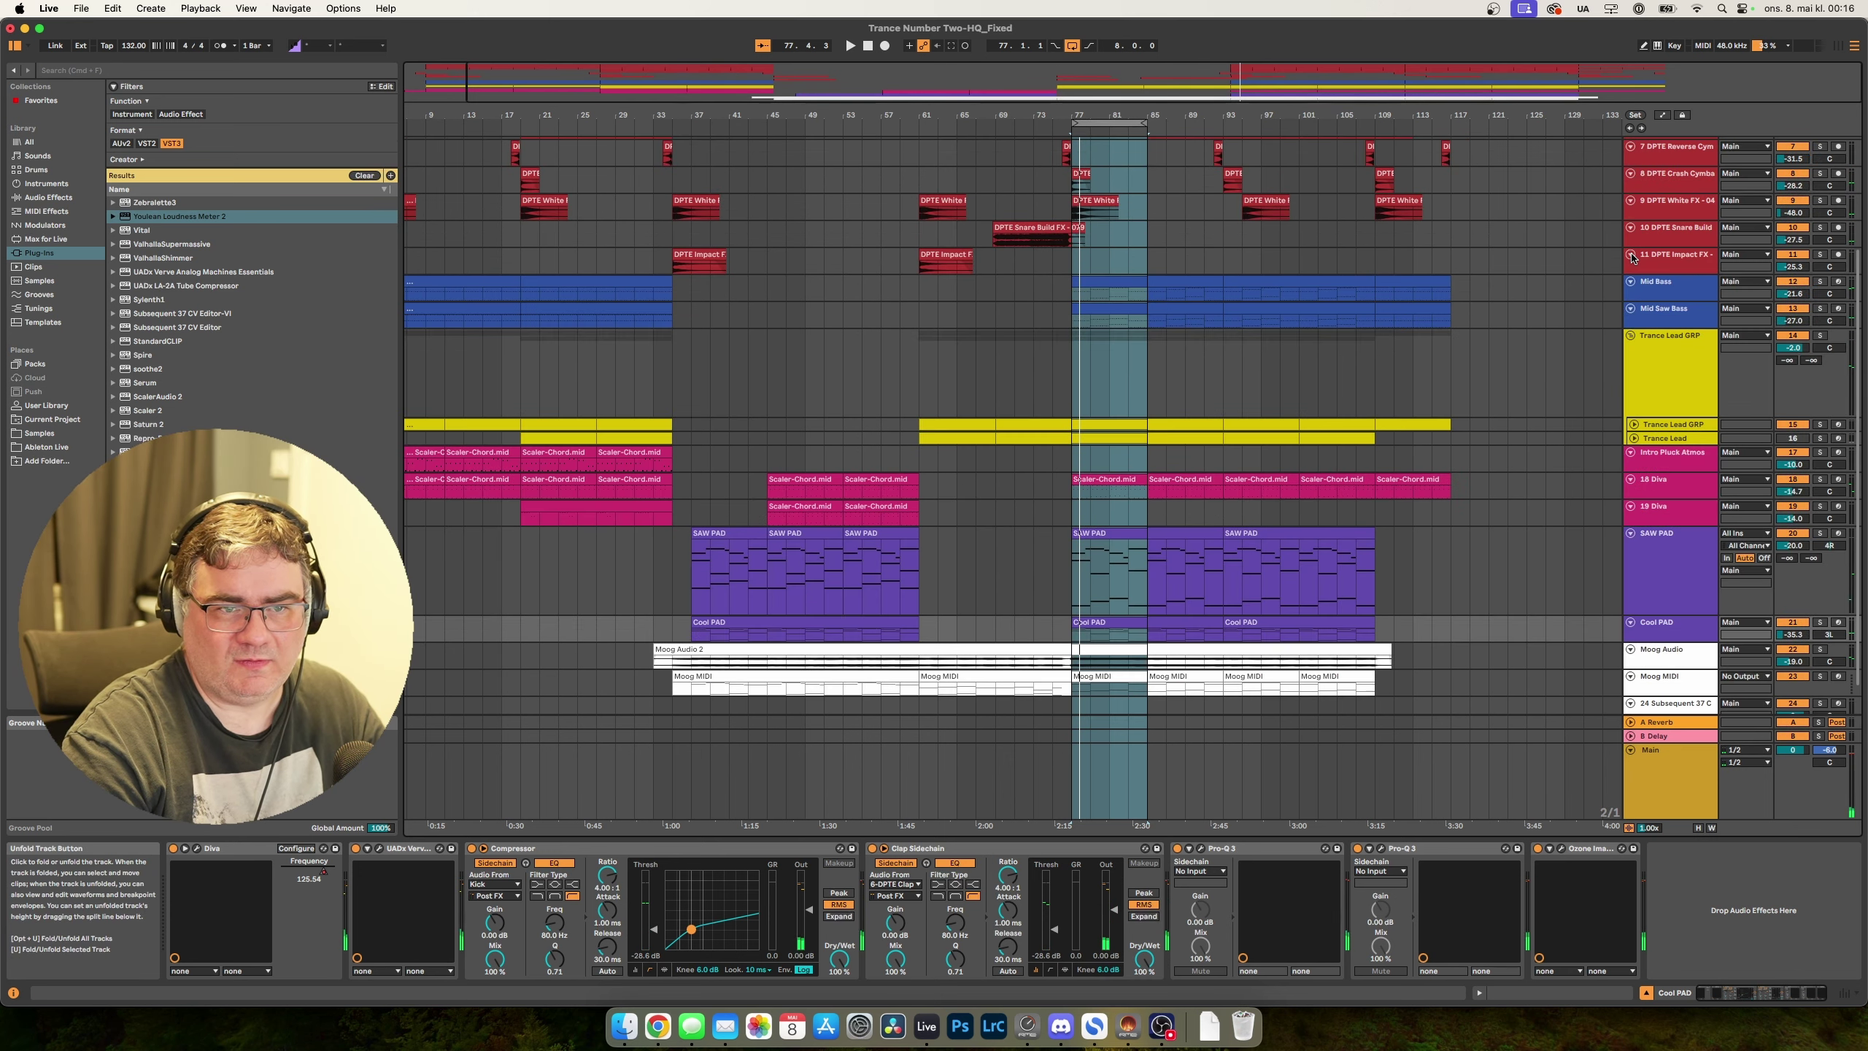
click(1671, 791)
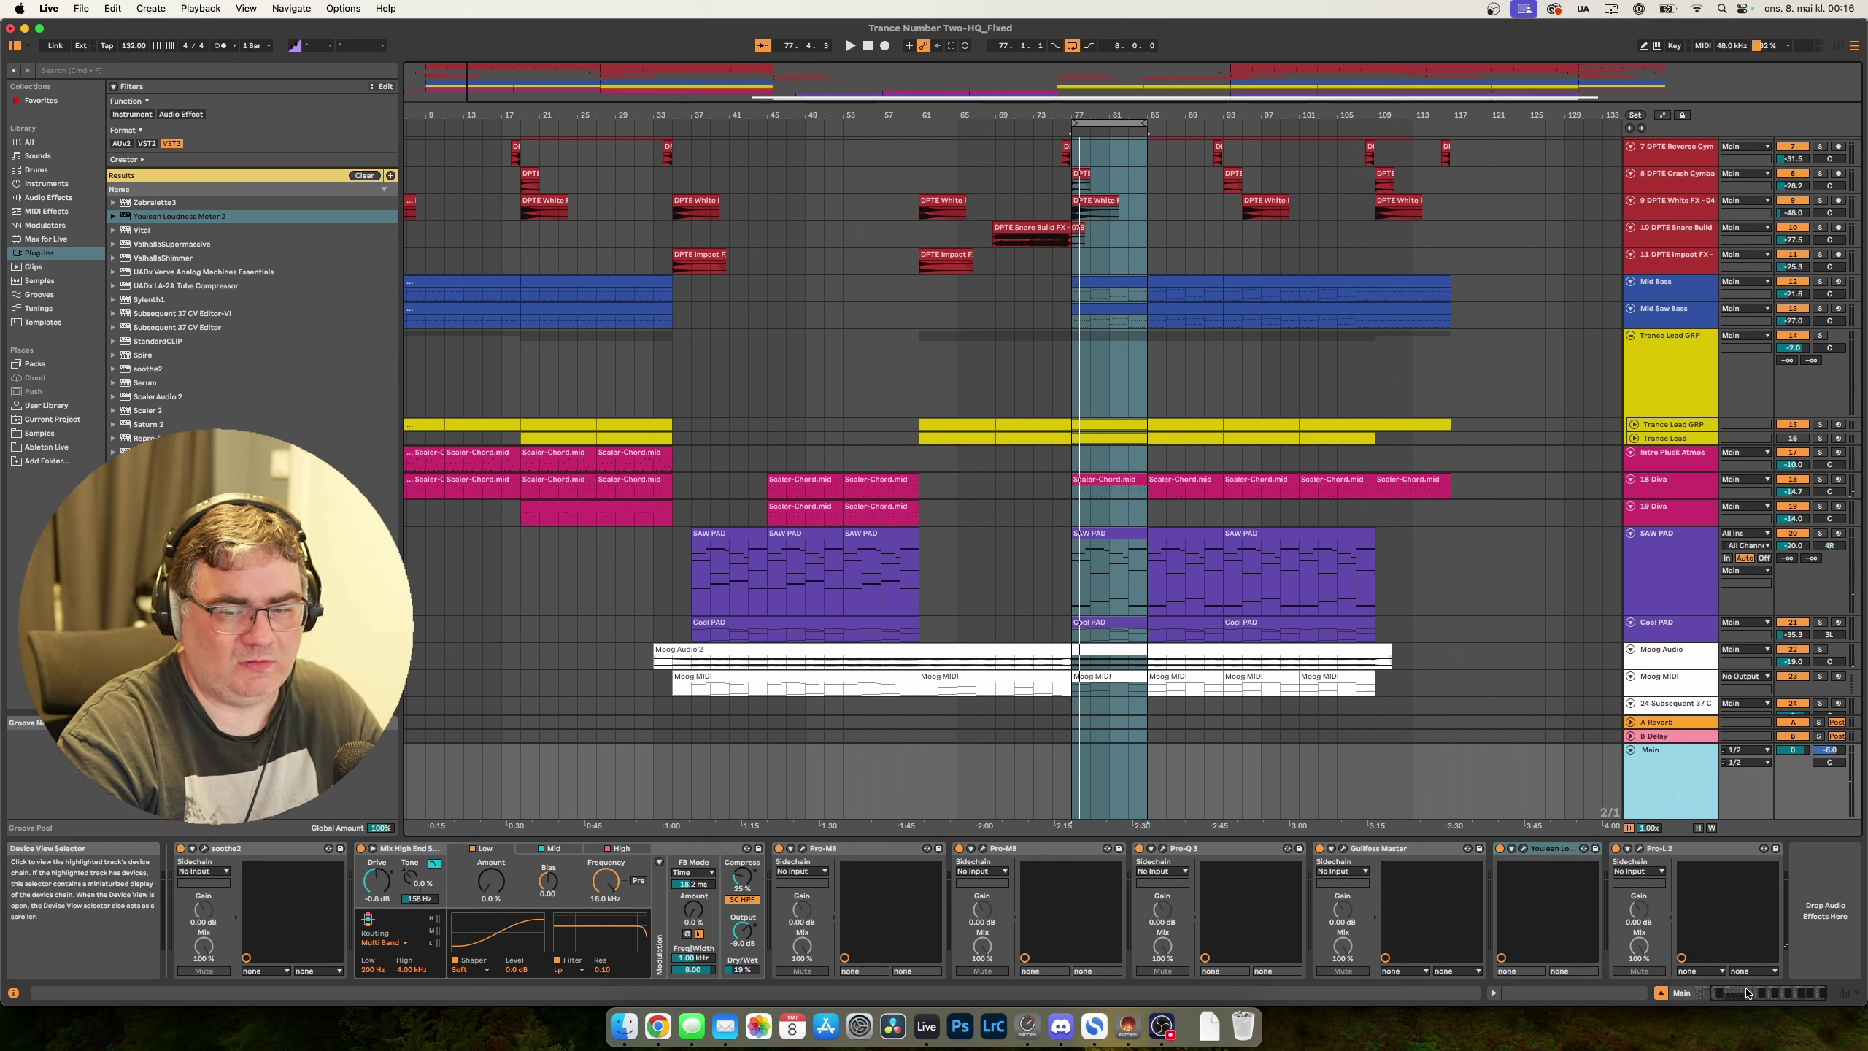
click(1714, 995)
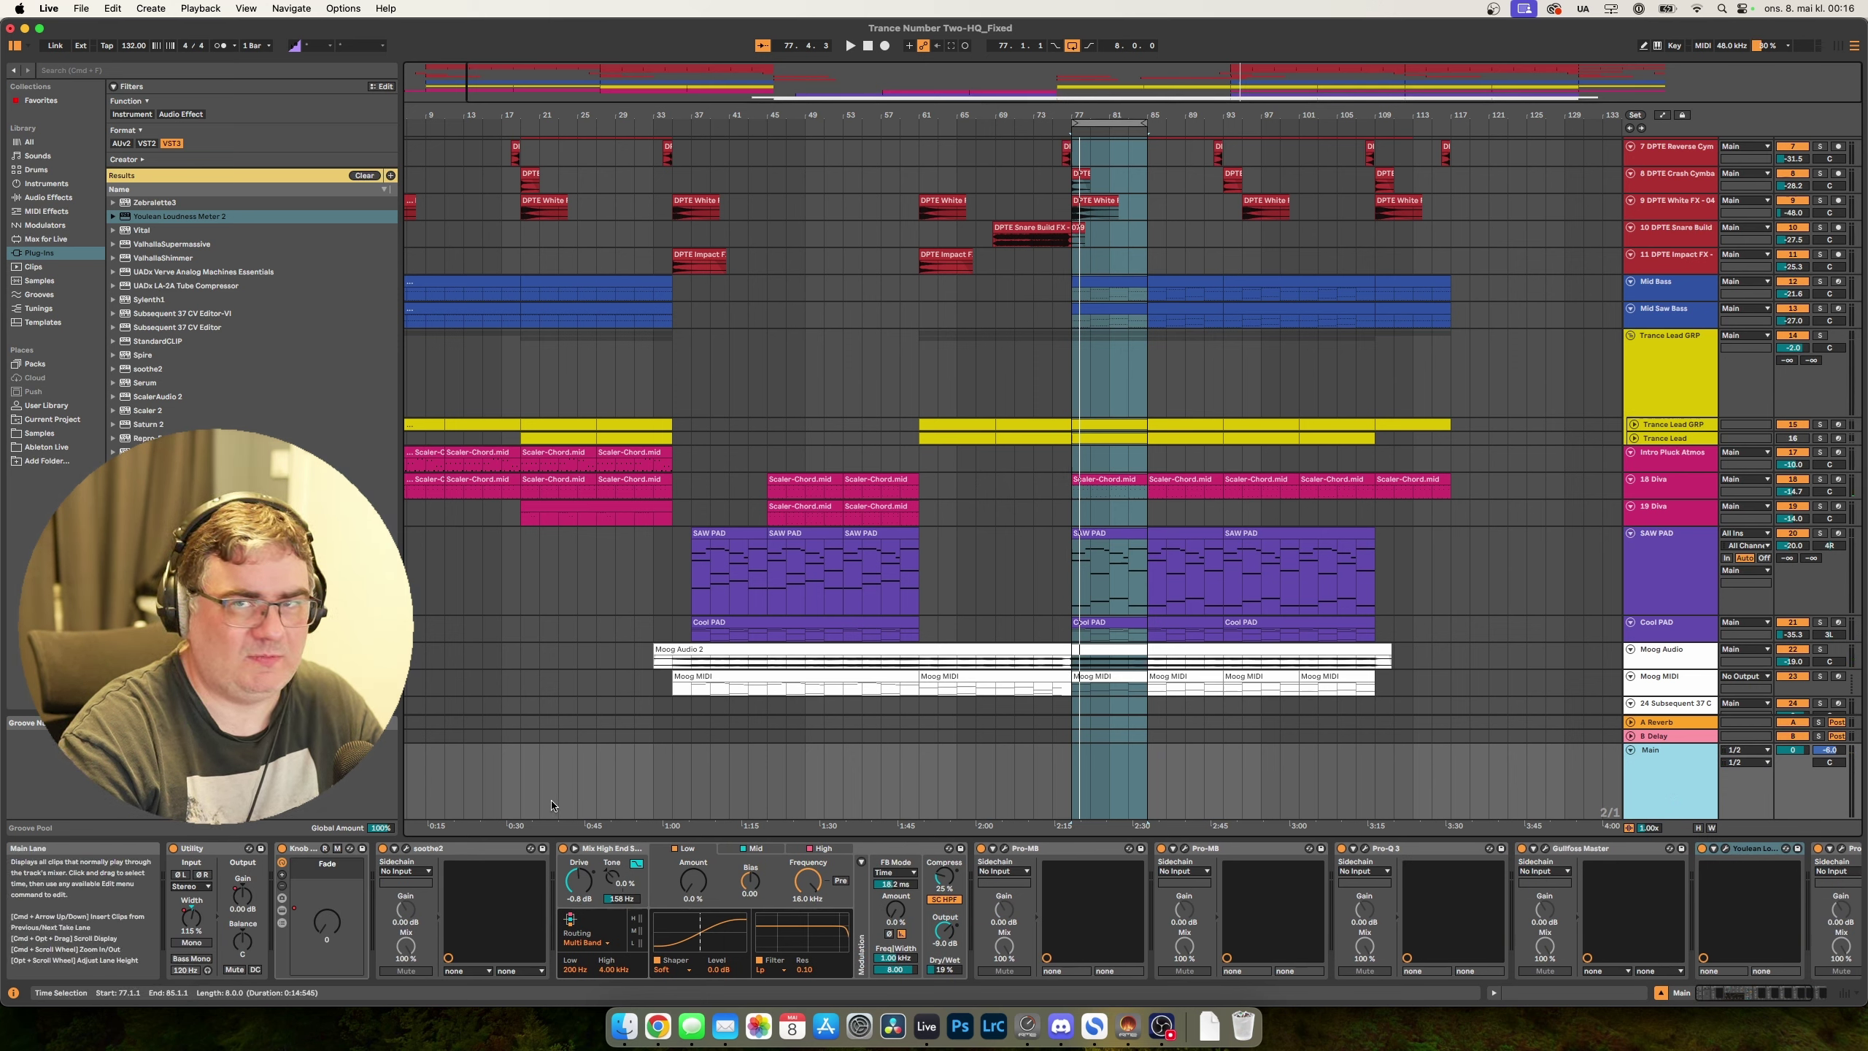
scroll(1539, 640, down, 2)
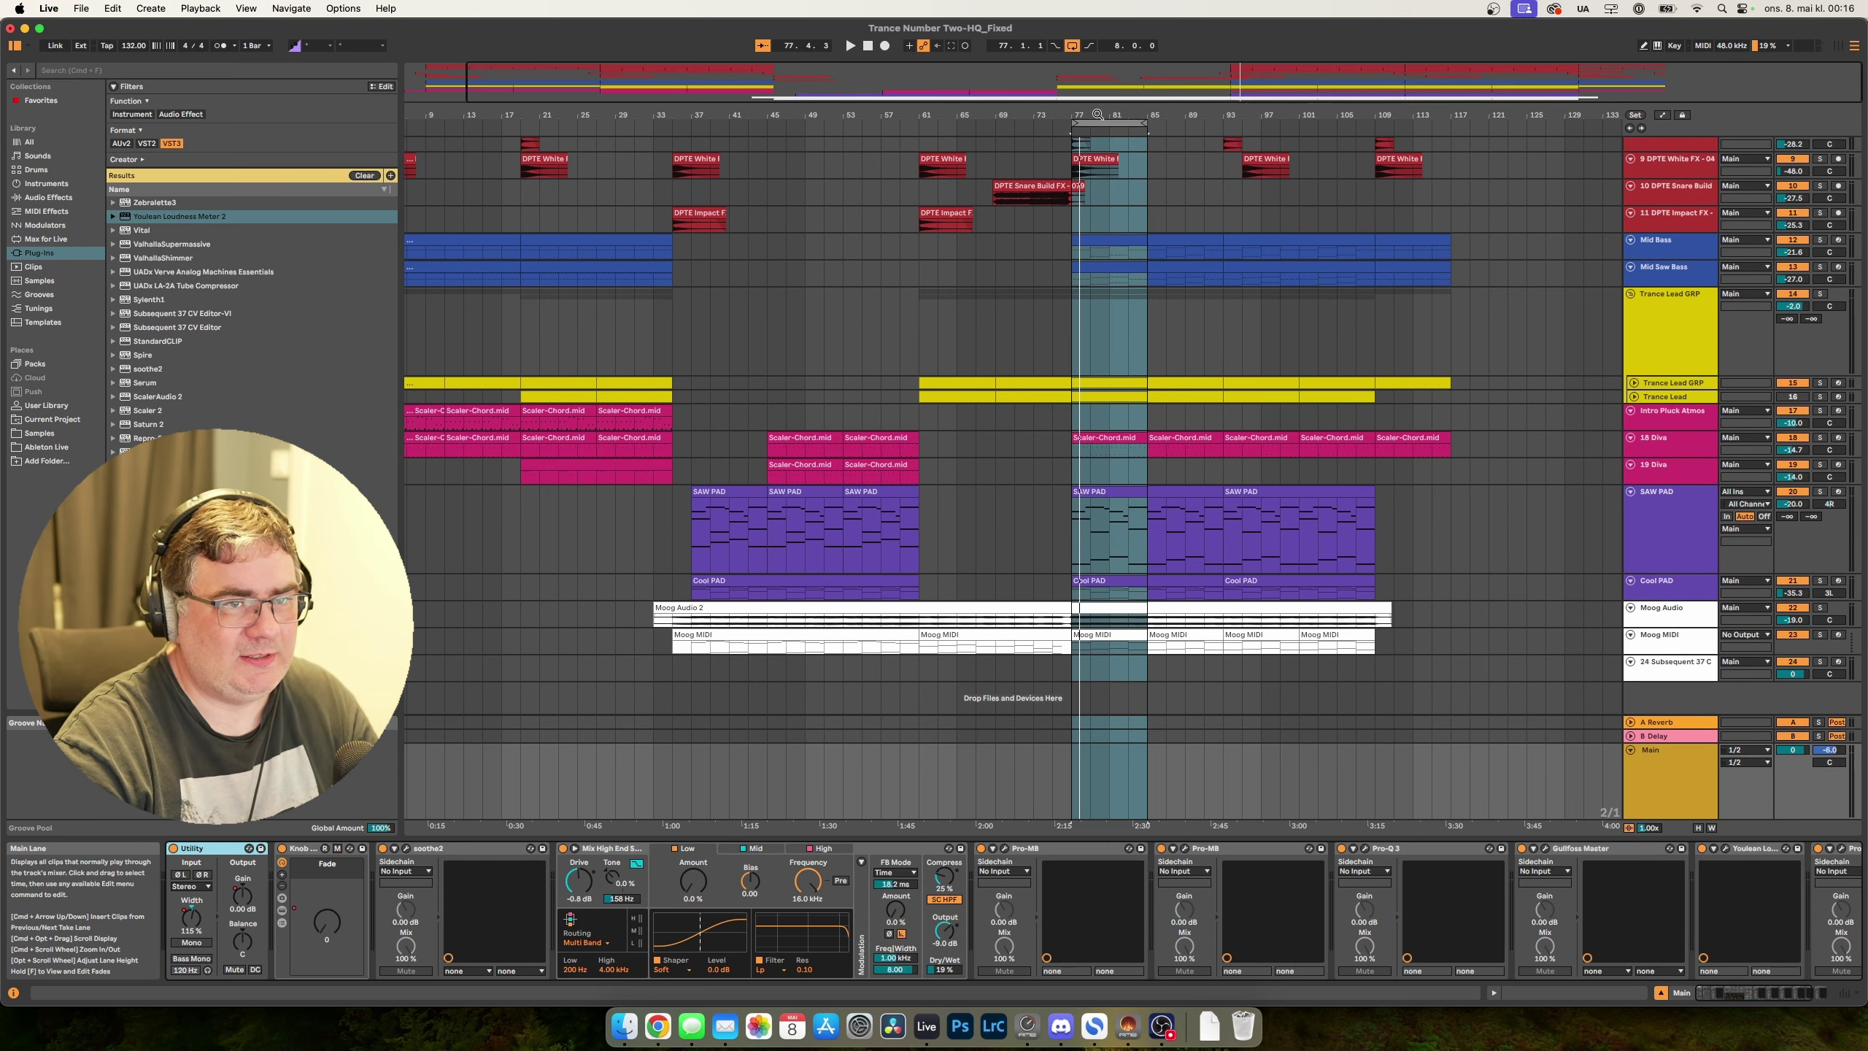
Display the Main track's Utility Stereo Width automation and audition it with the loop moved to bars 75 to 83.
drag(1080, 103, 971, 164)
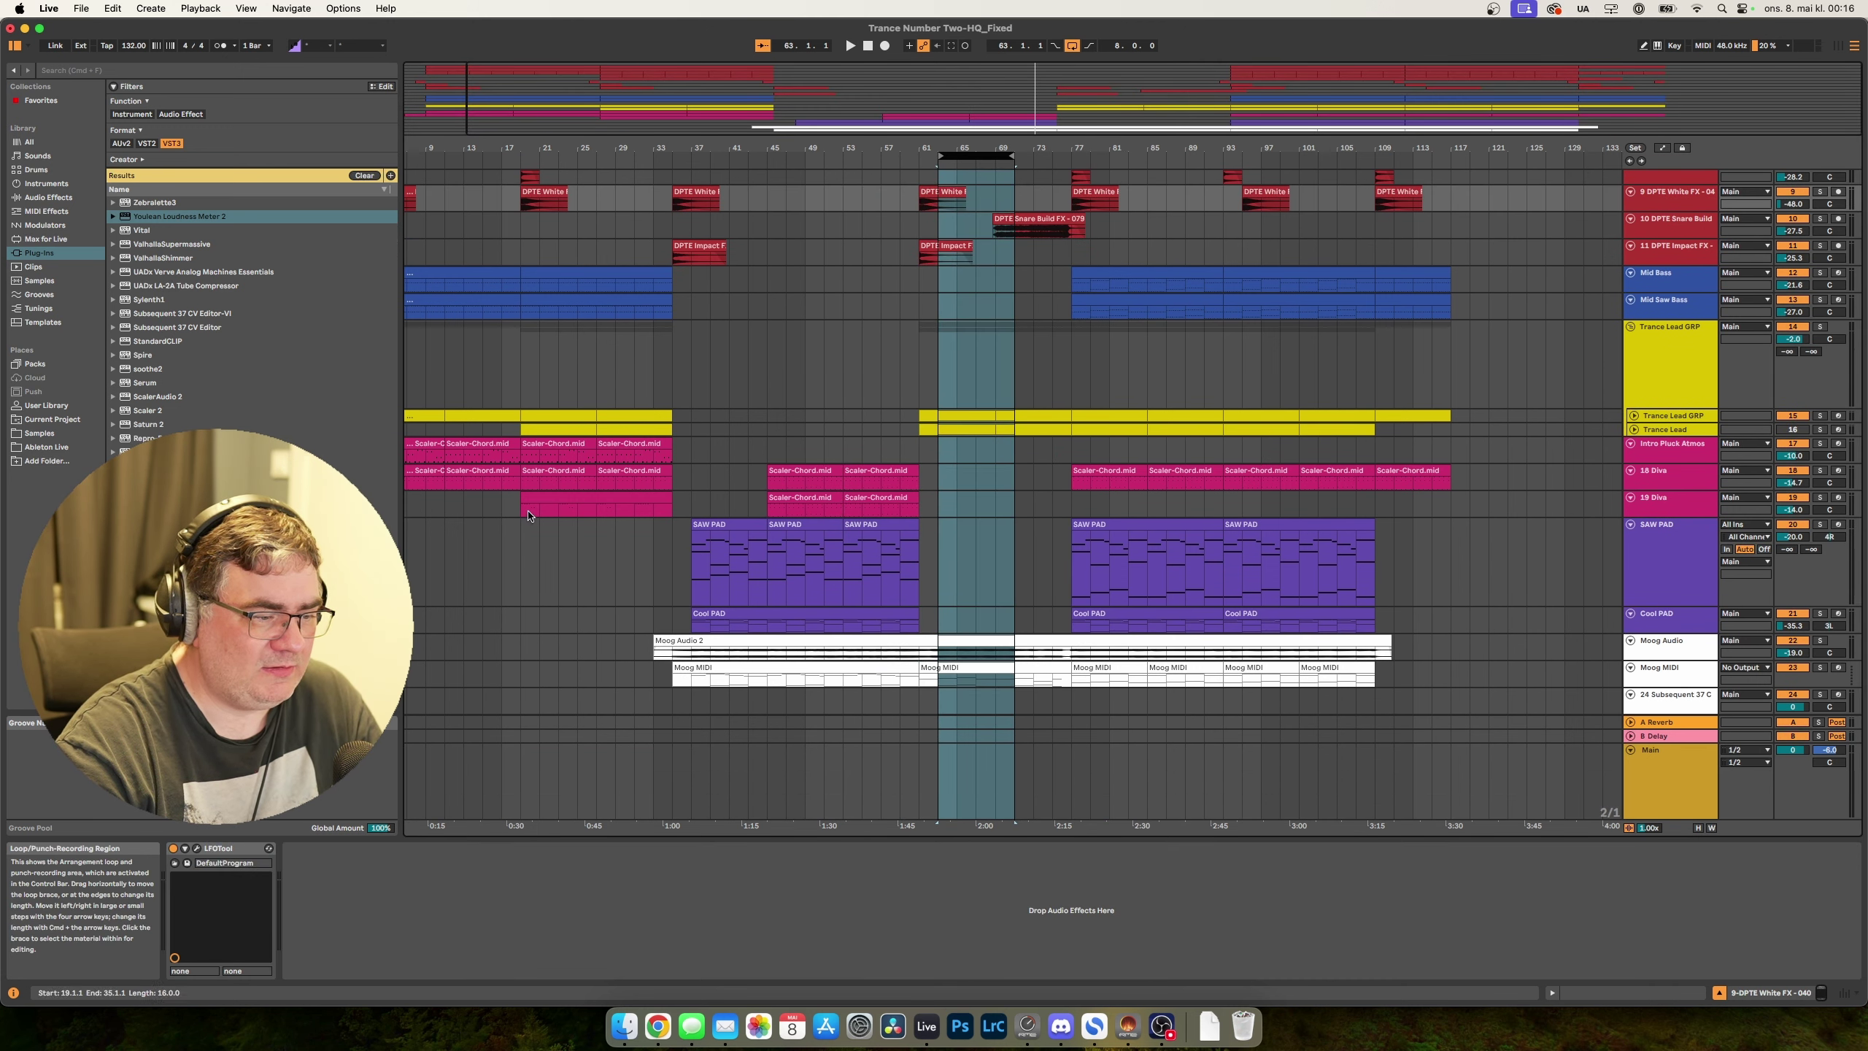
click(1691, 761)
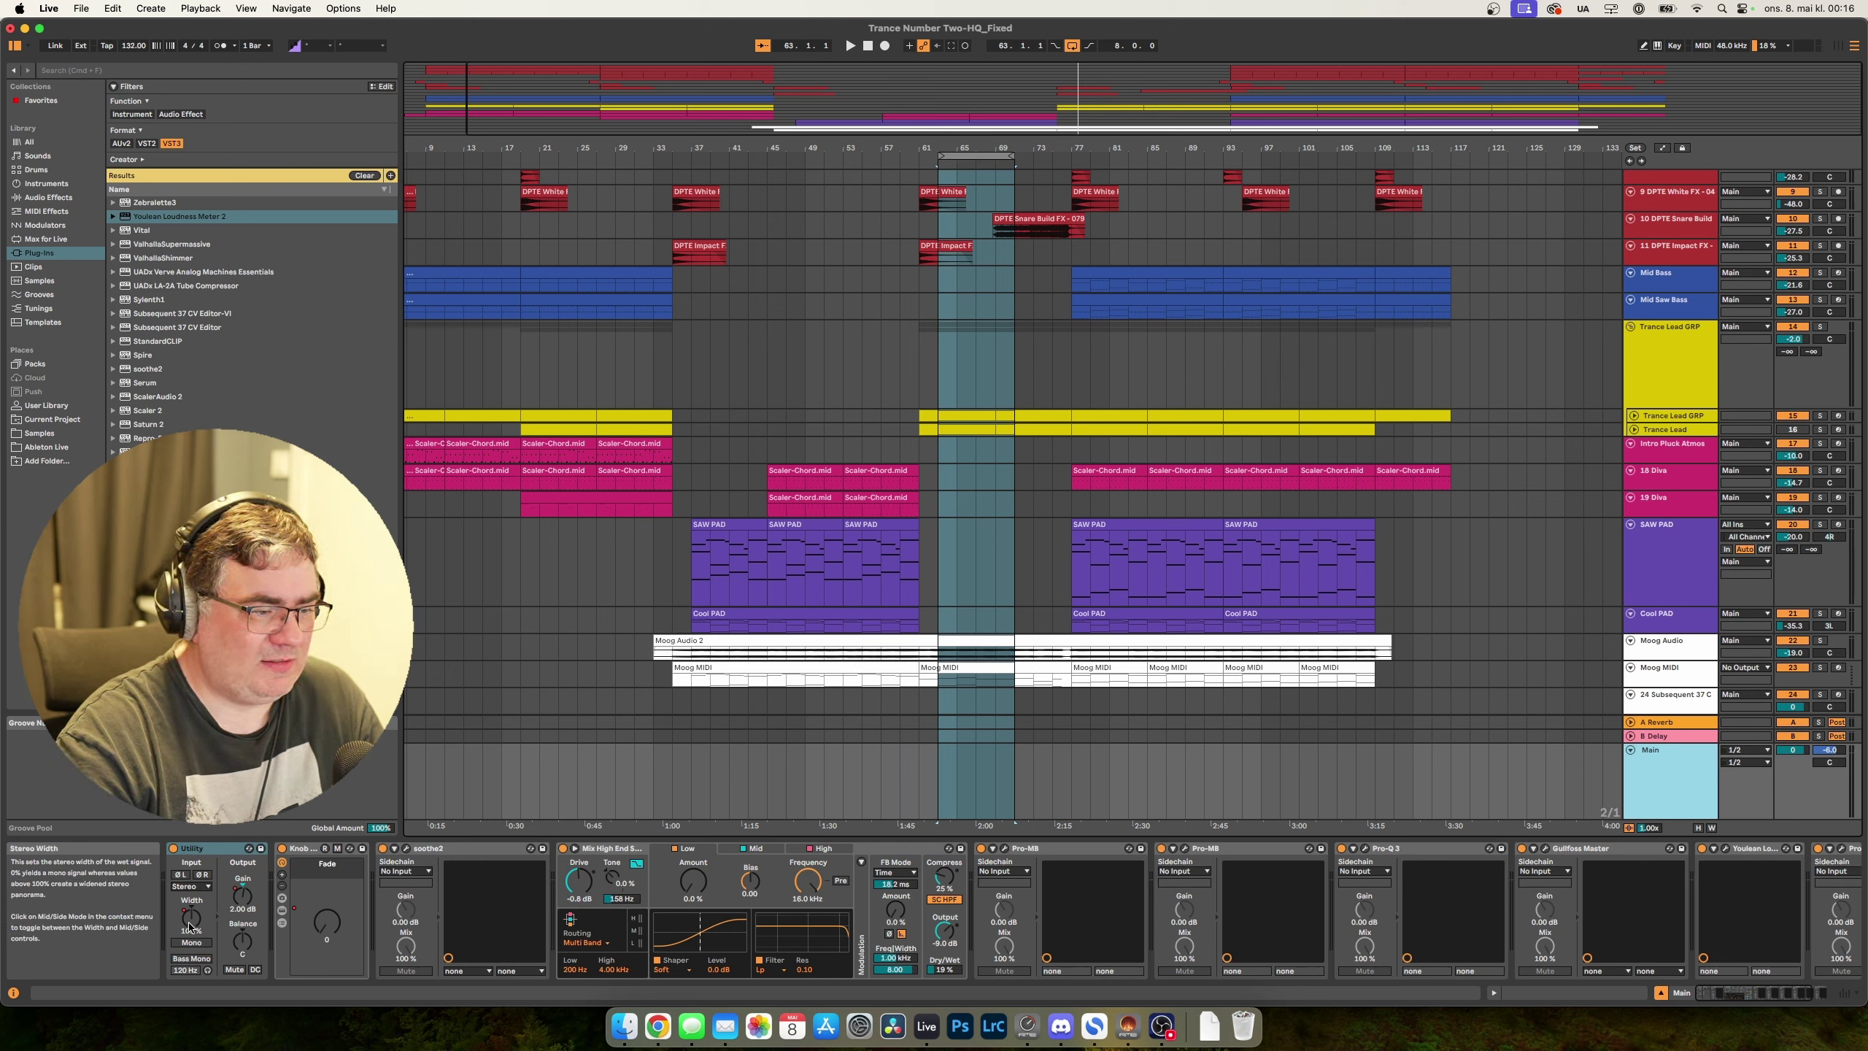
drag(1000, 157, 1147, 205)
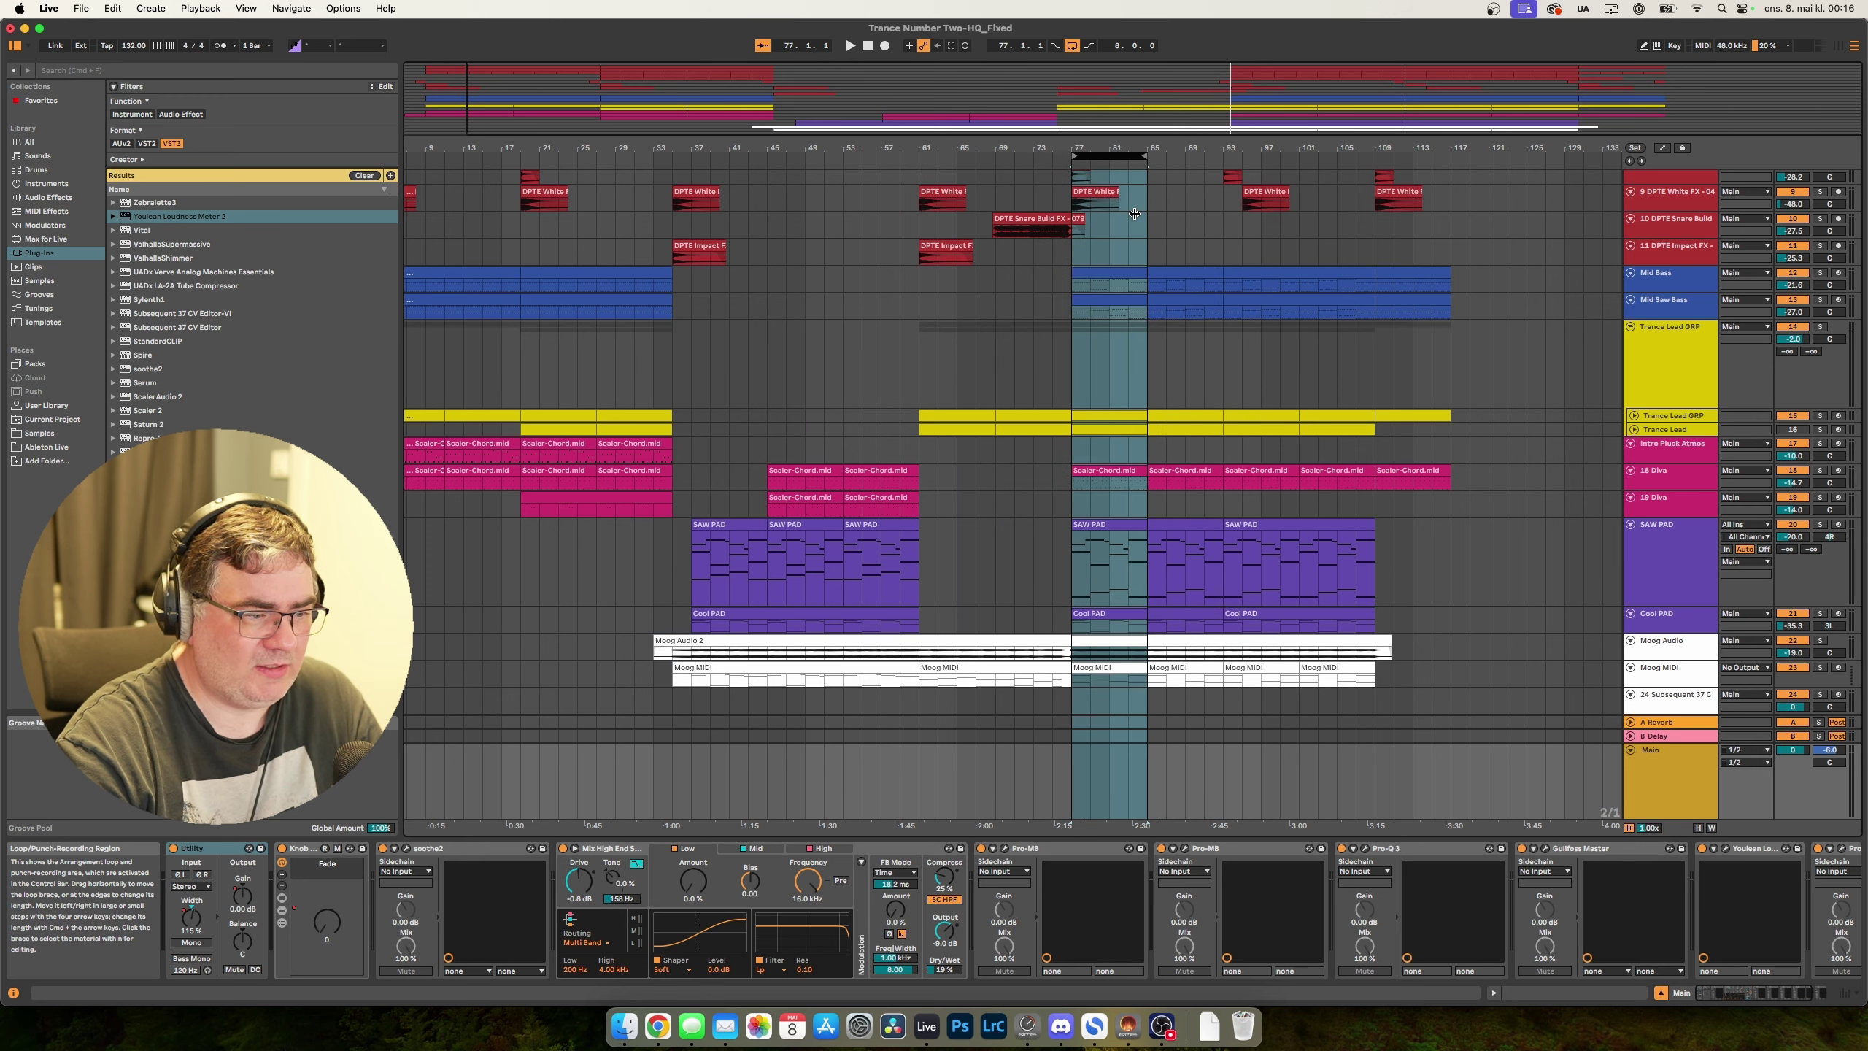
key(a)
click(1651, 763)
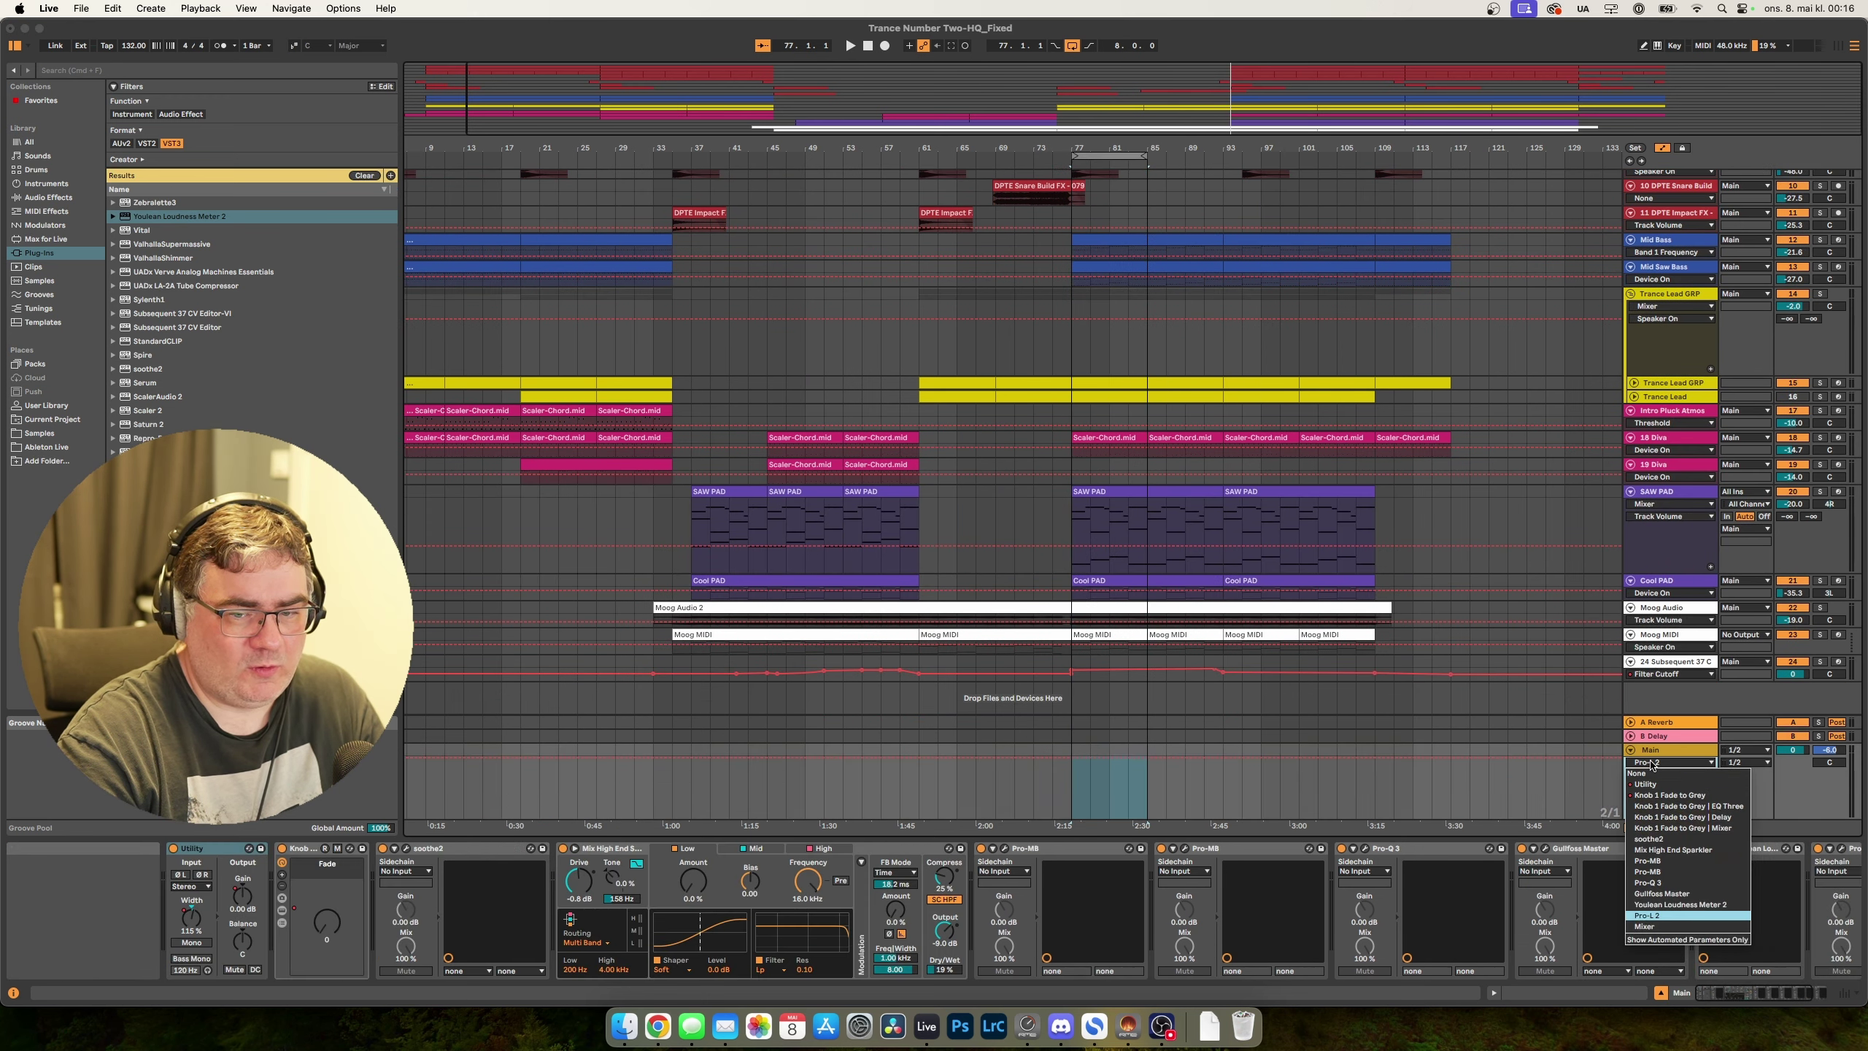
click(1645, 784)
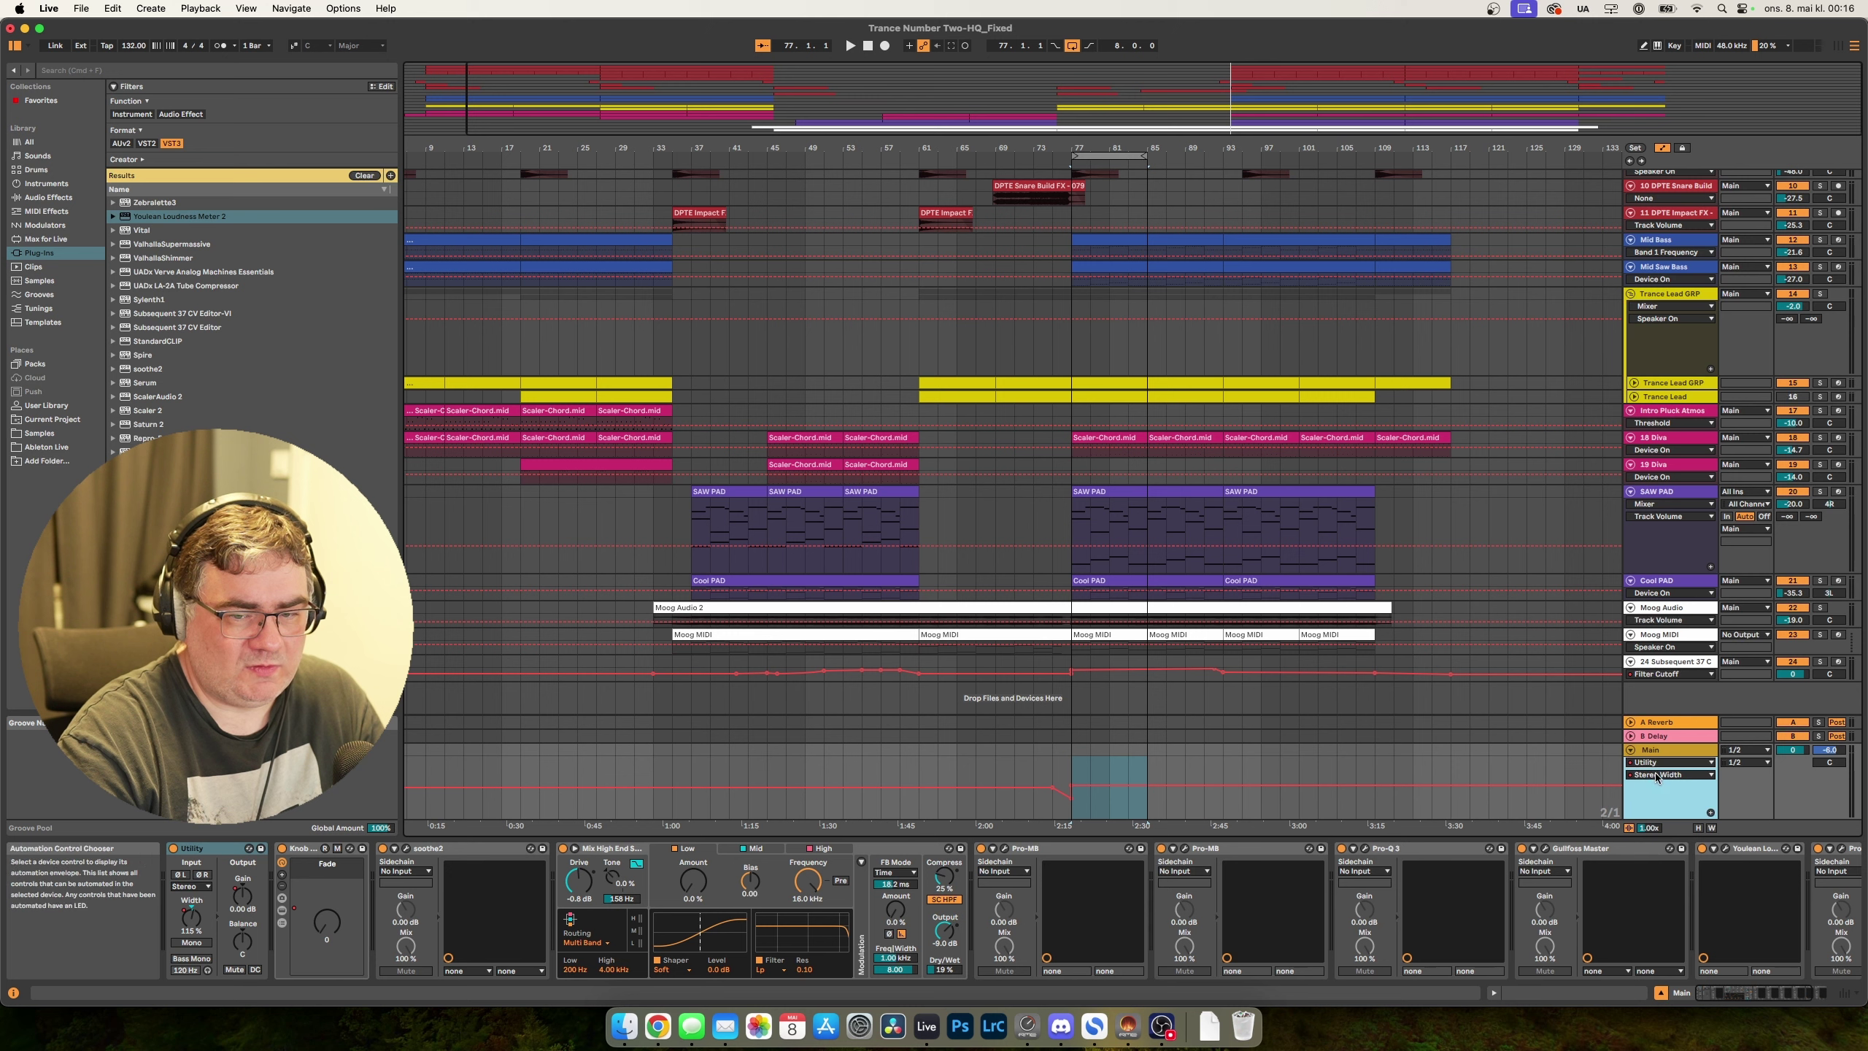
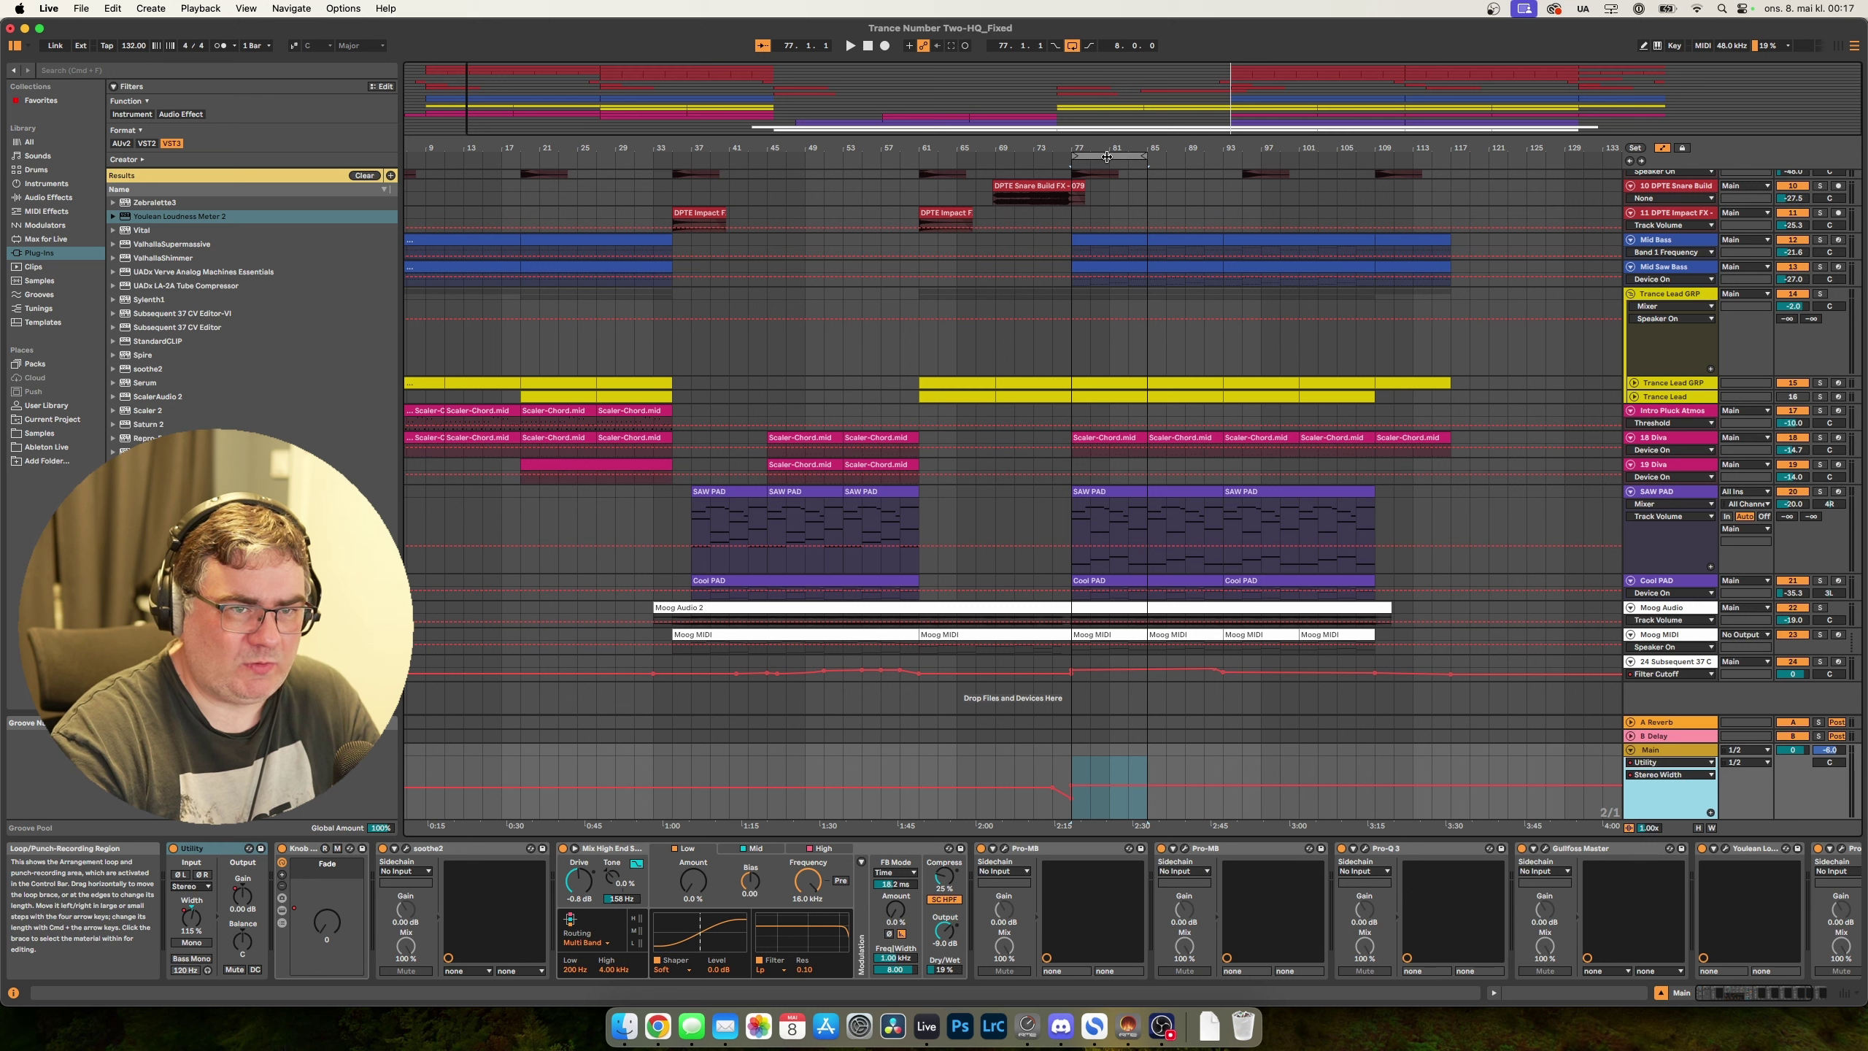
drag(1107, 157, 1098, 158)
key(space)
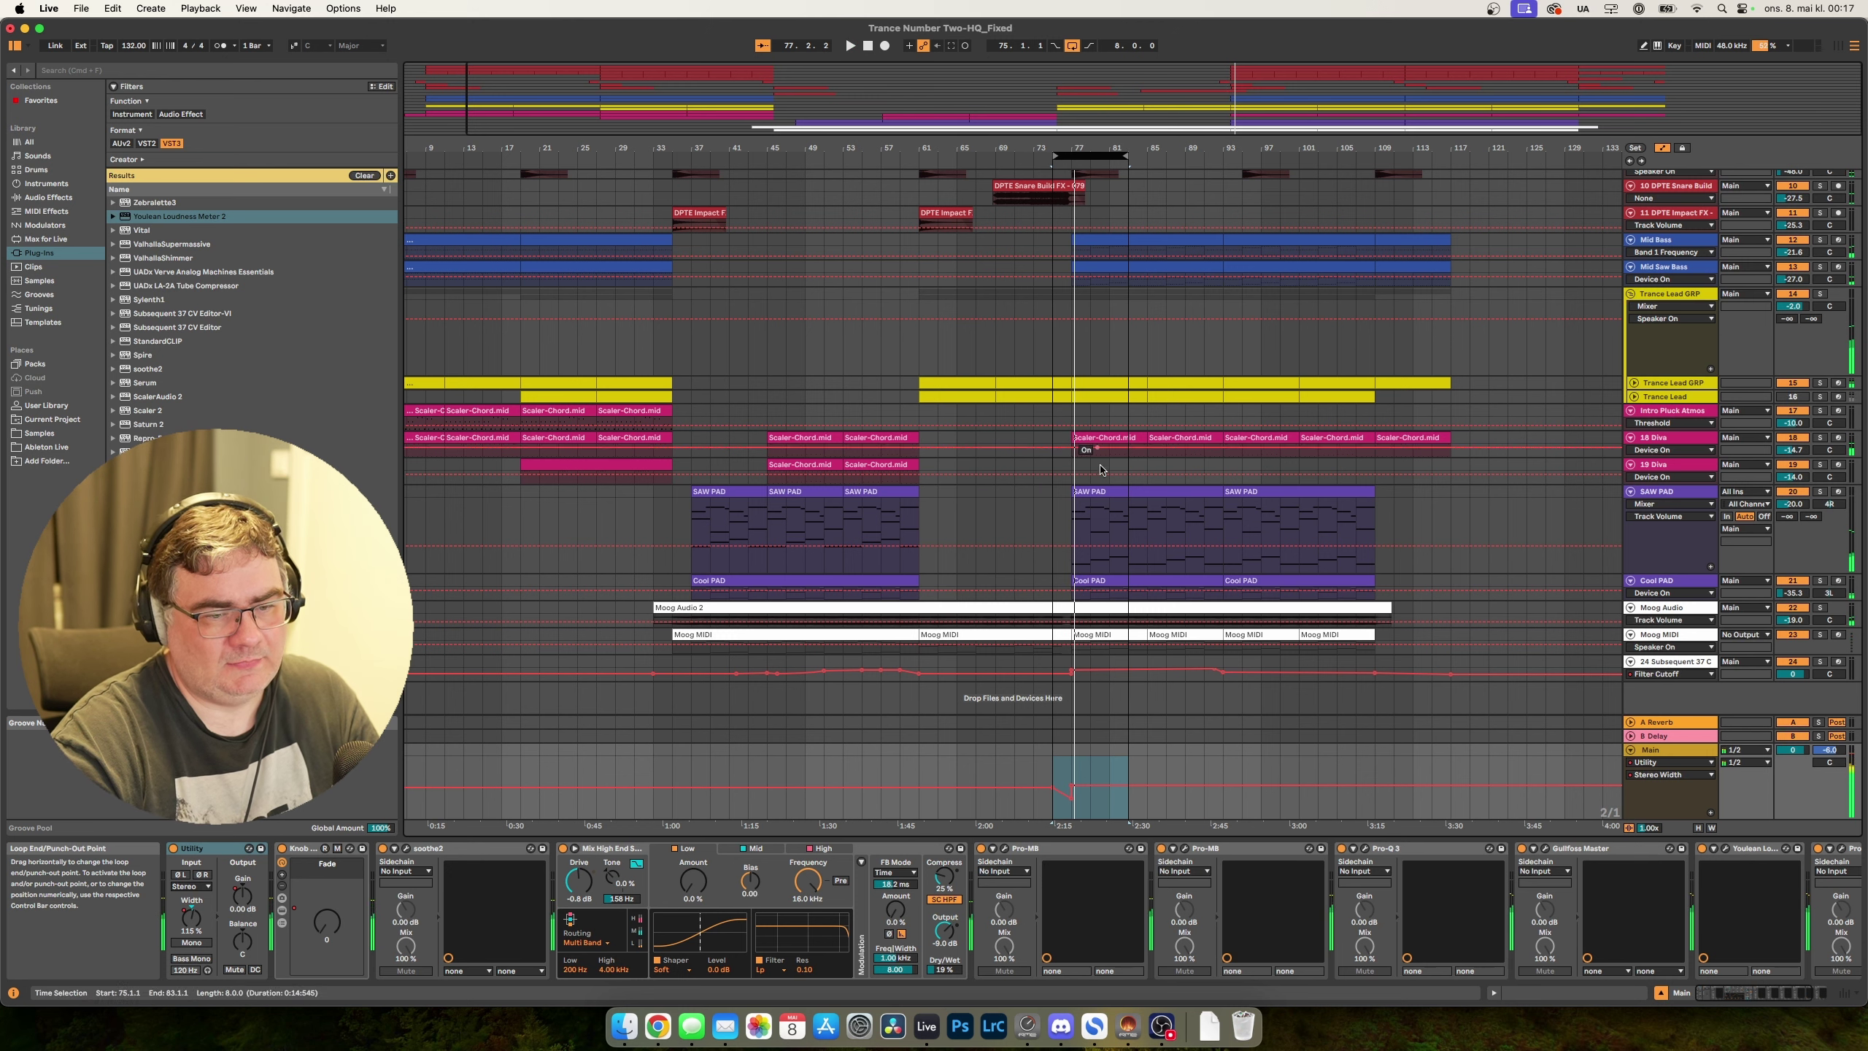
Display the Main track's Utility Gain automation and audition it with the loop moved to bars 73 to 81.
click(1668, 774)
click(1642, 883)
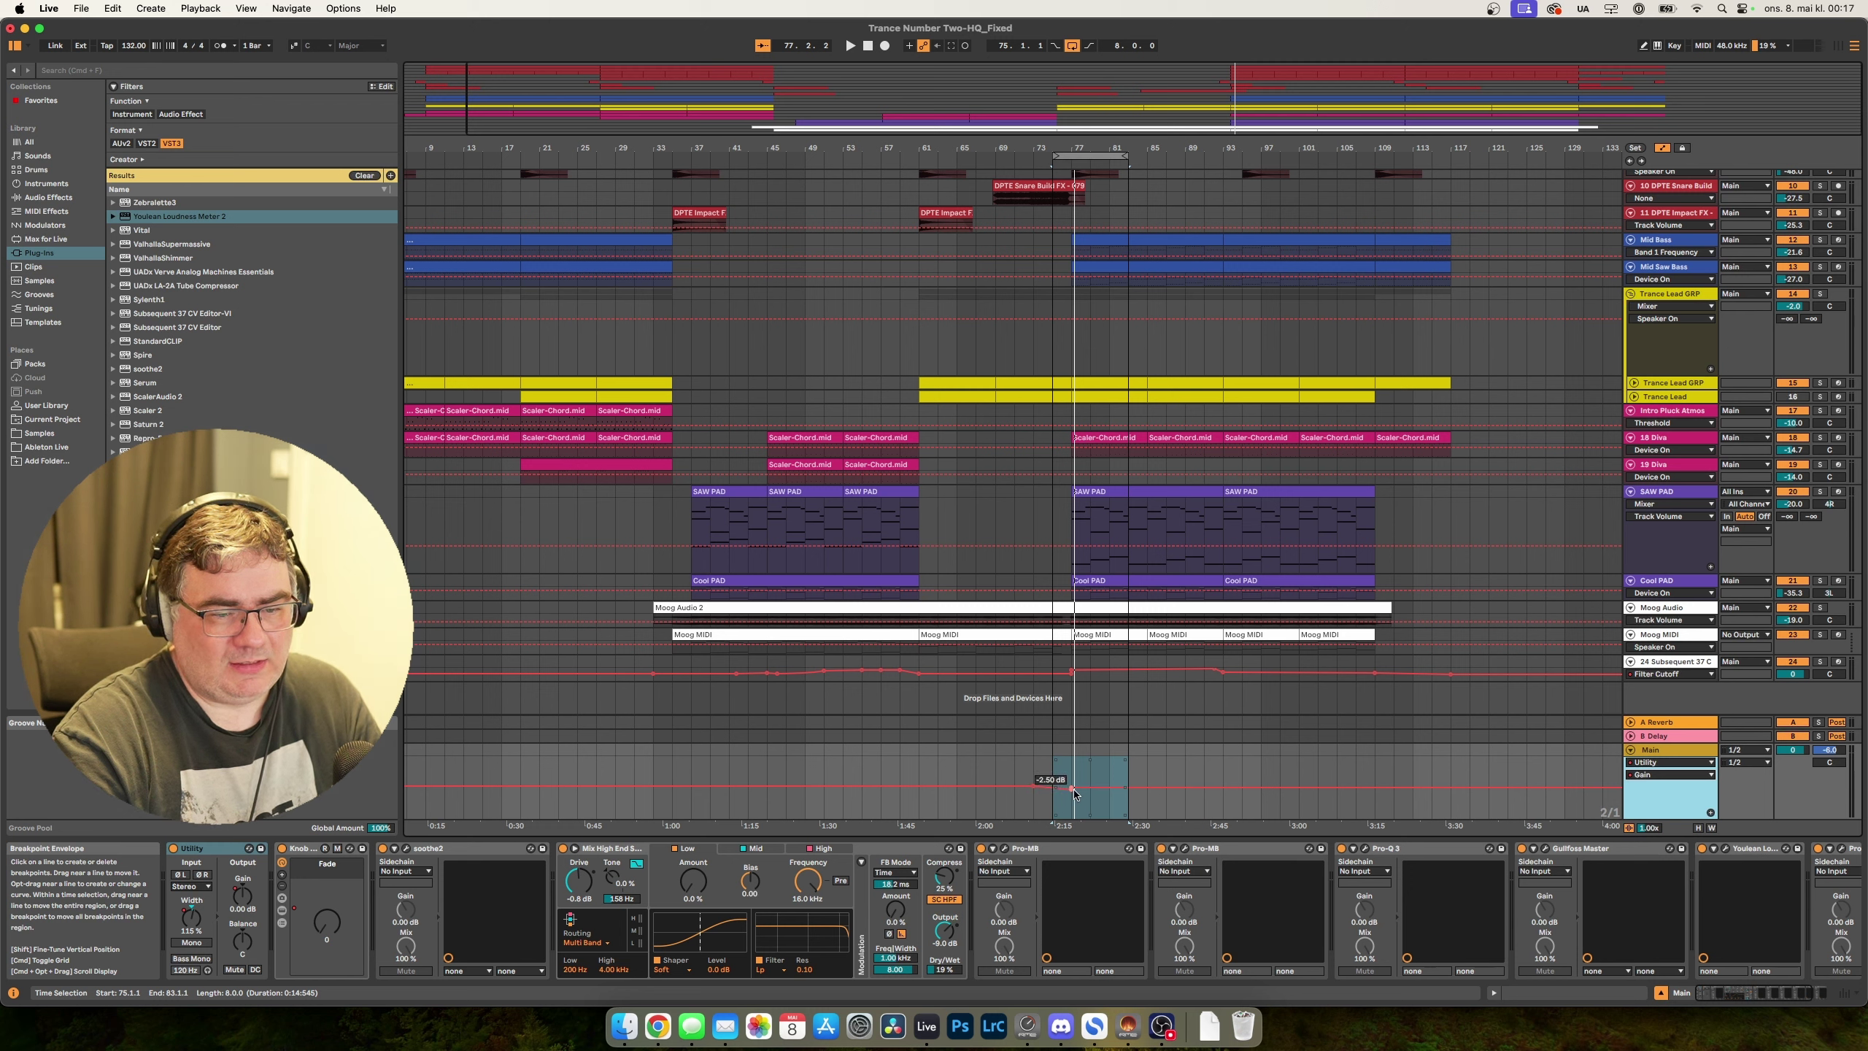
drag(1091, 155, 1071, 155)
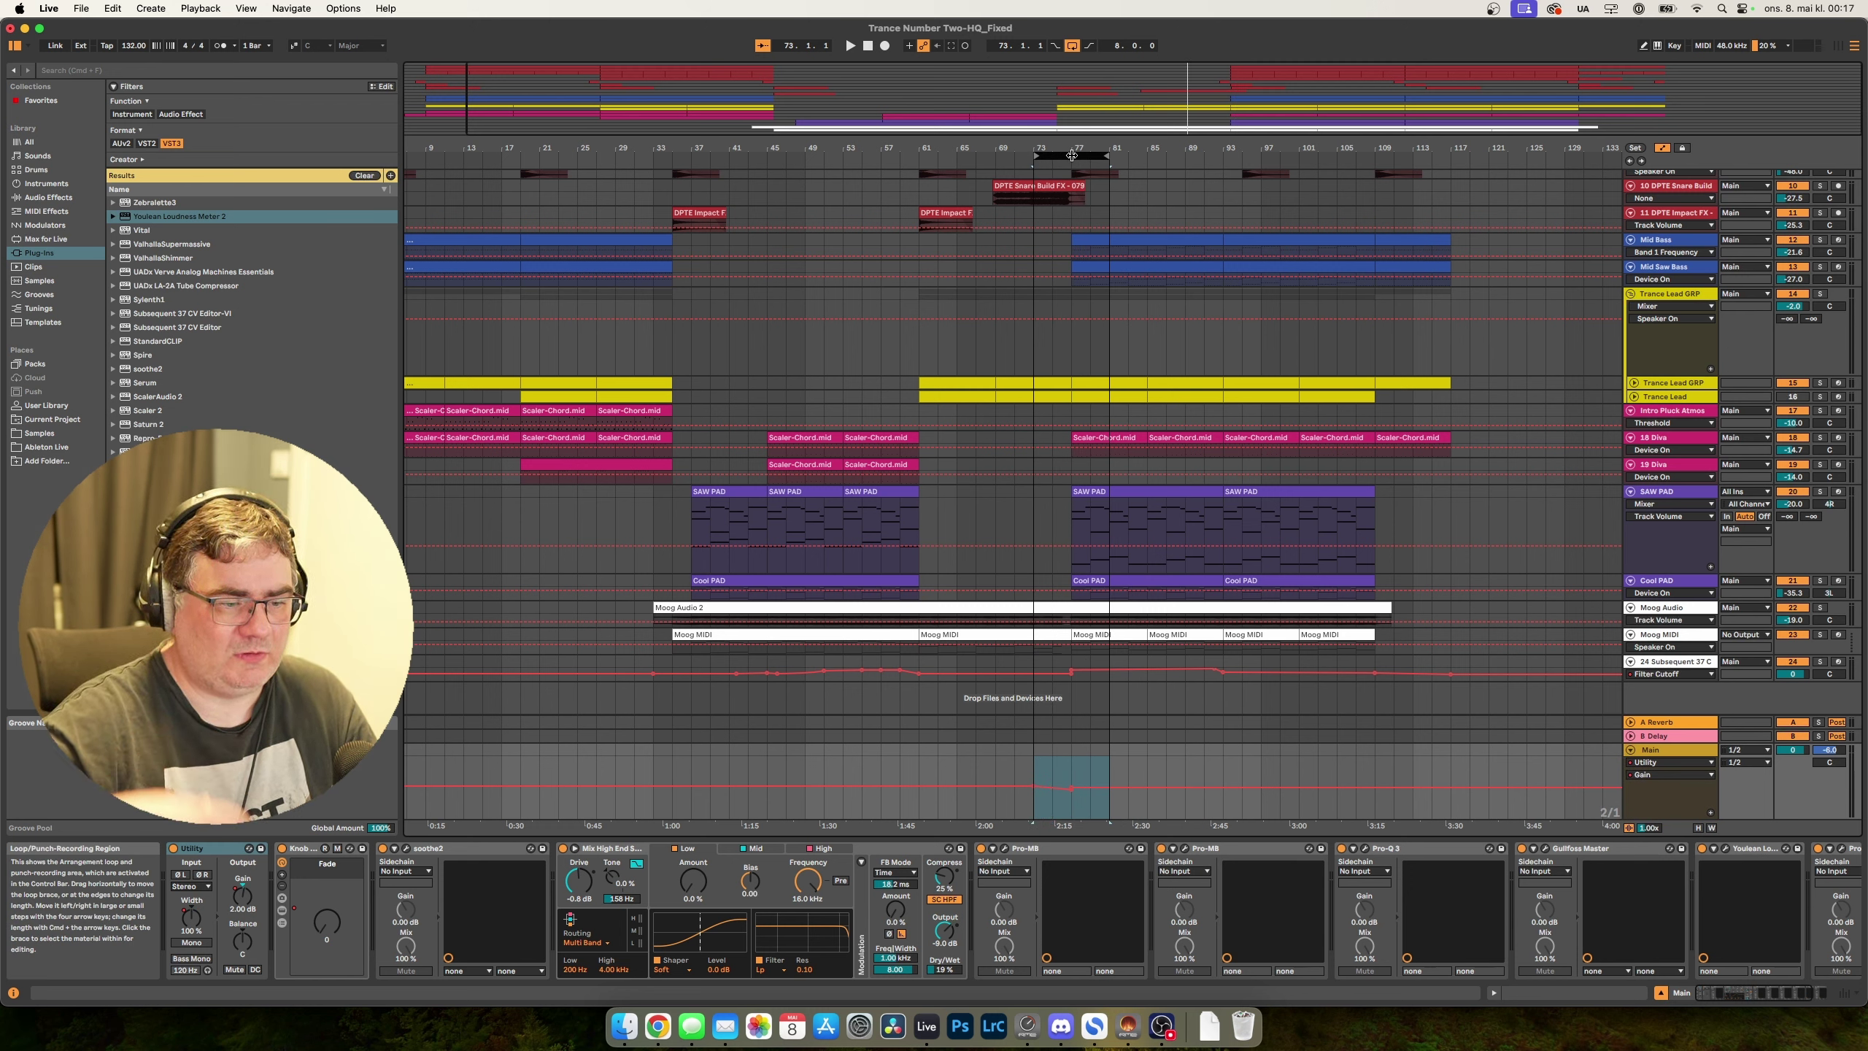
key(space)
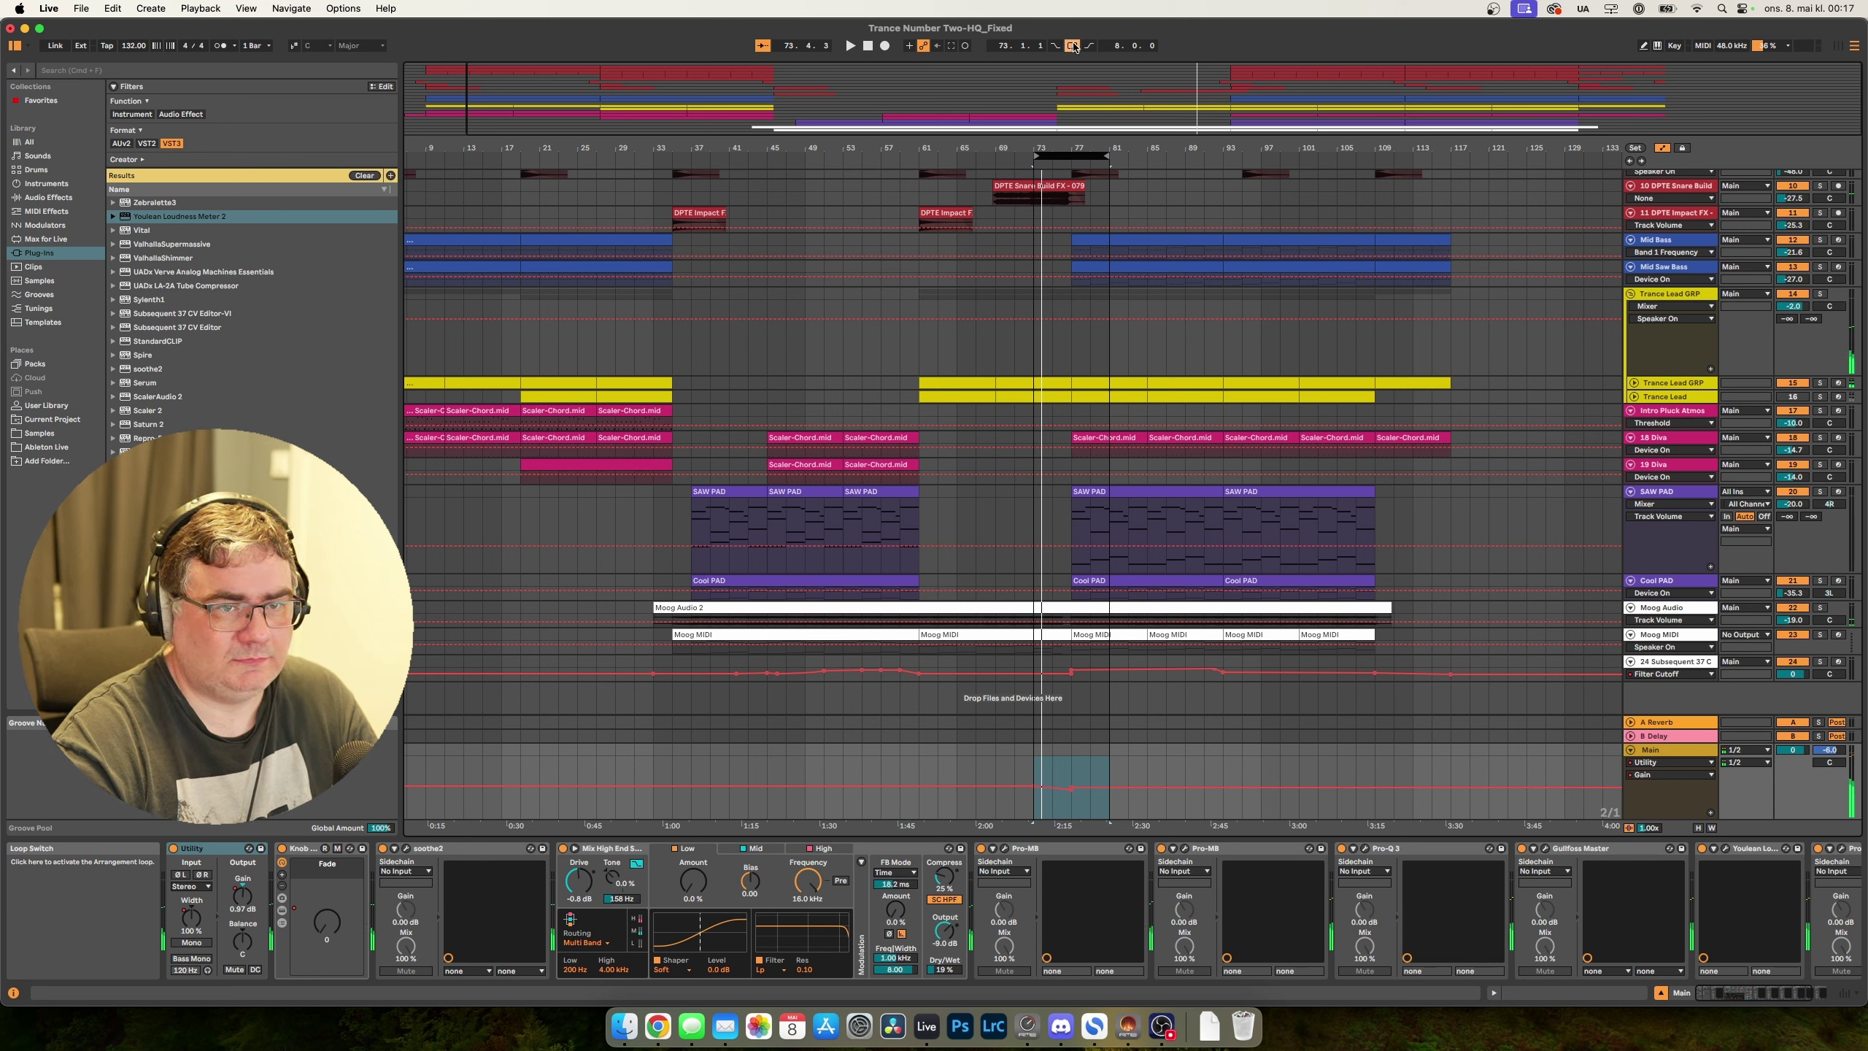
Display the Fade automation of the Main track's Knob 1 Fade to Grey rack, and audition it while turning the Fade macro.
click(304, 850)
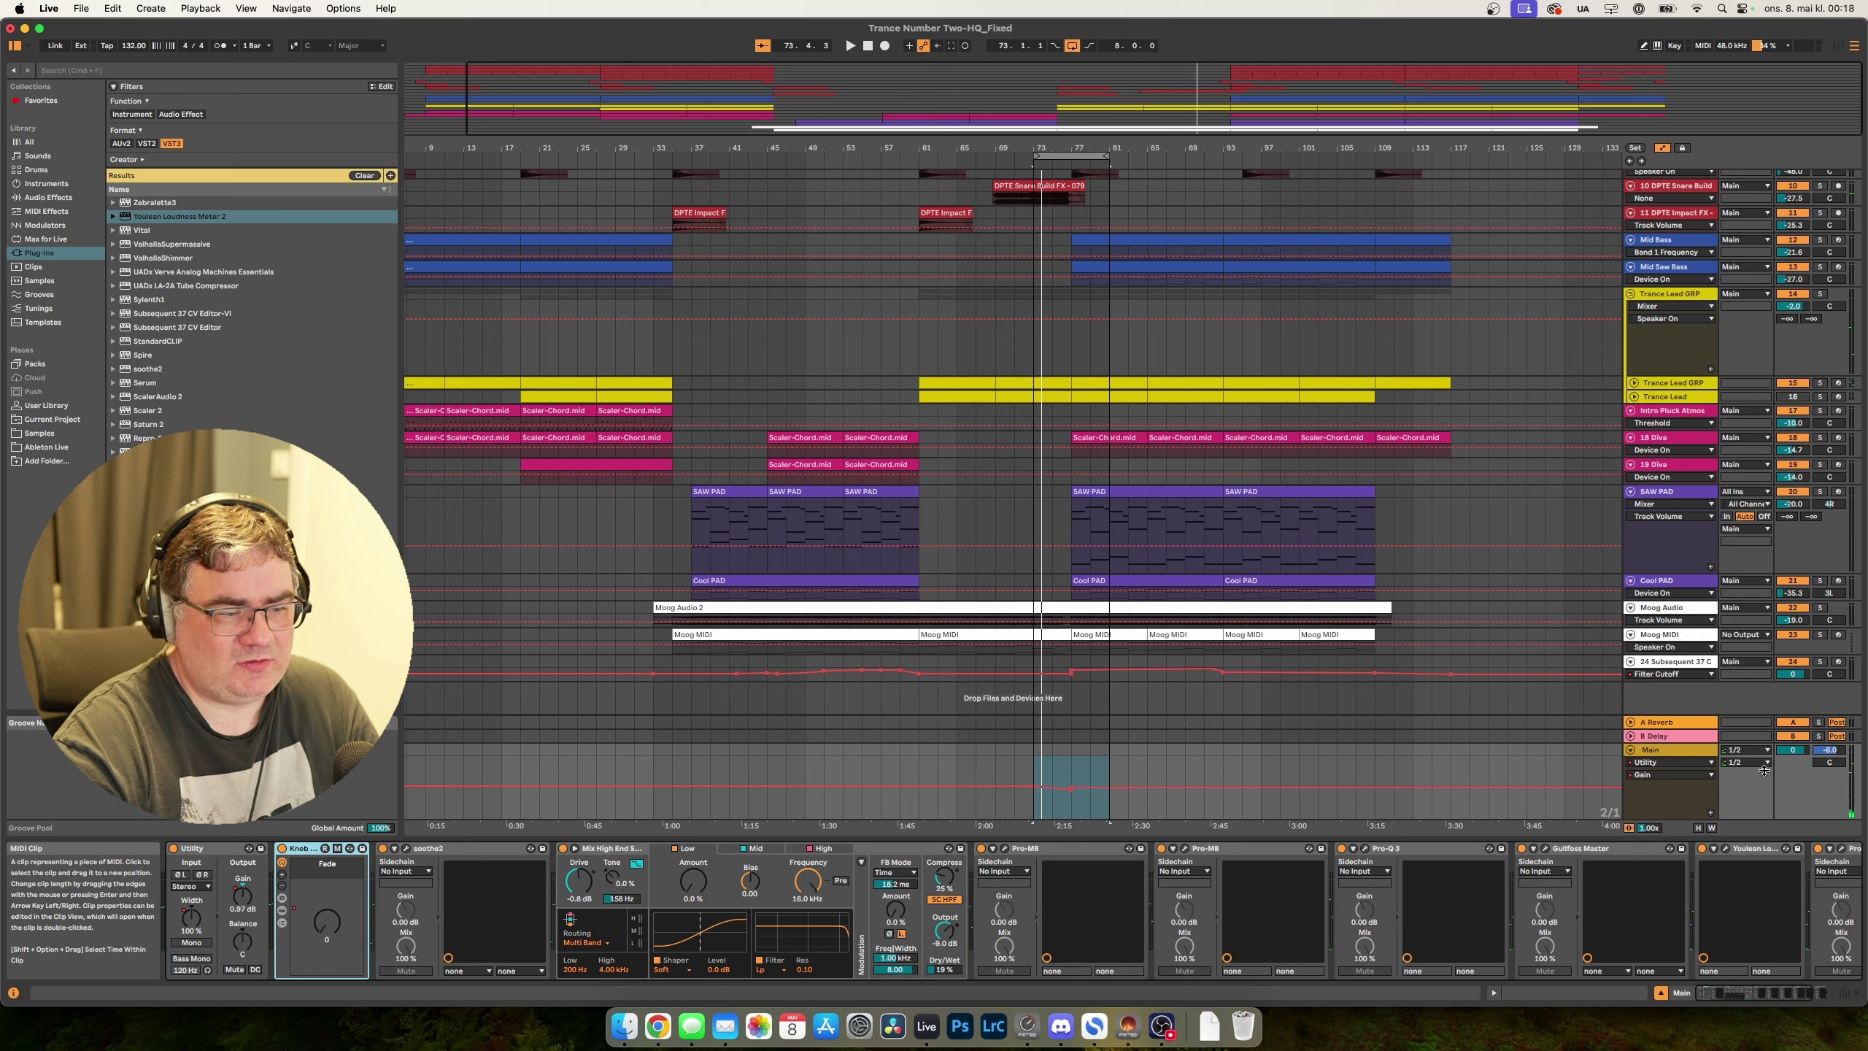
click(1666, 762)
click(1666, 799)
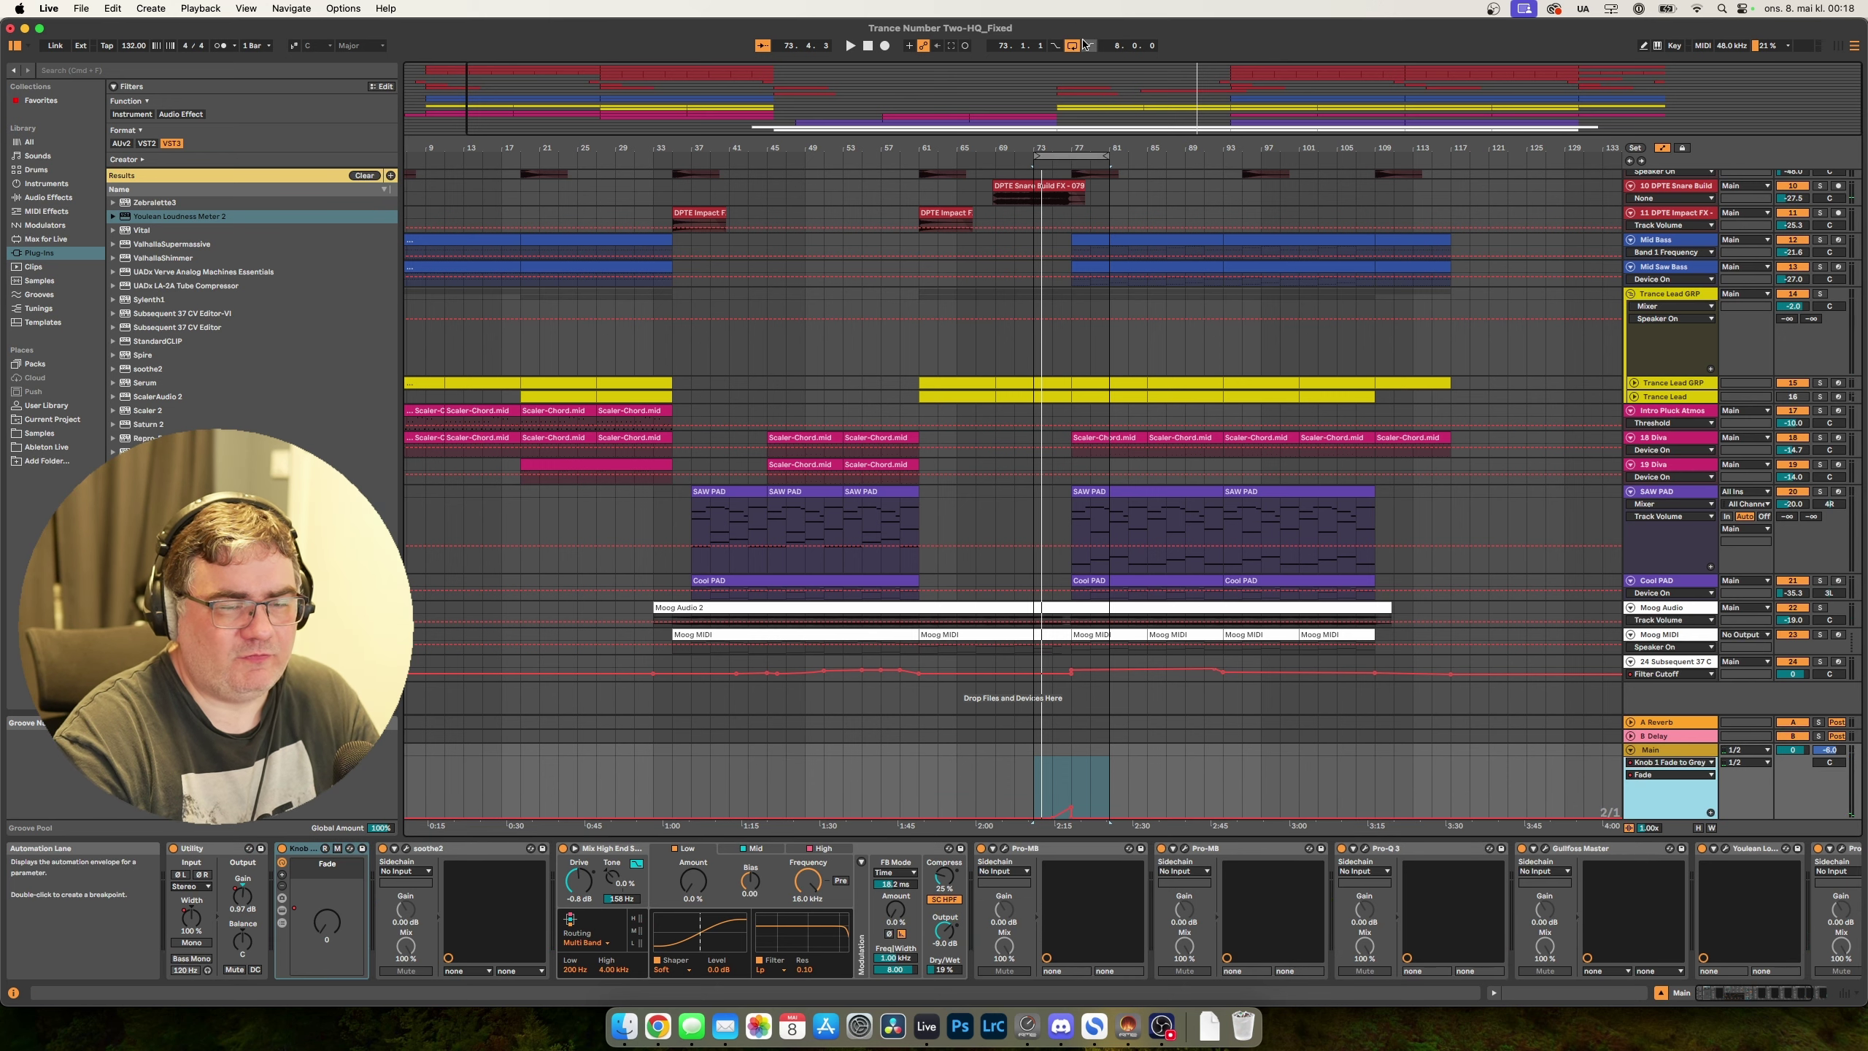
key(space)
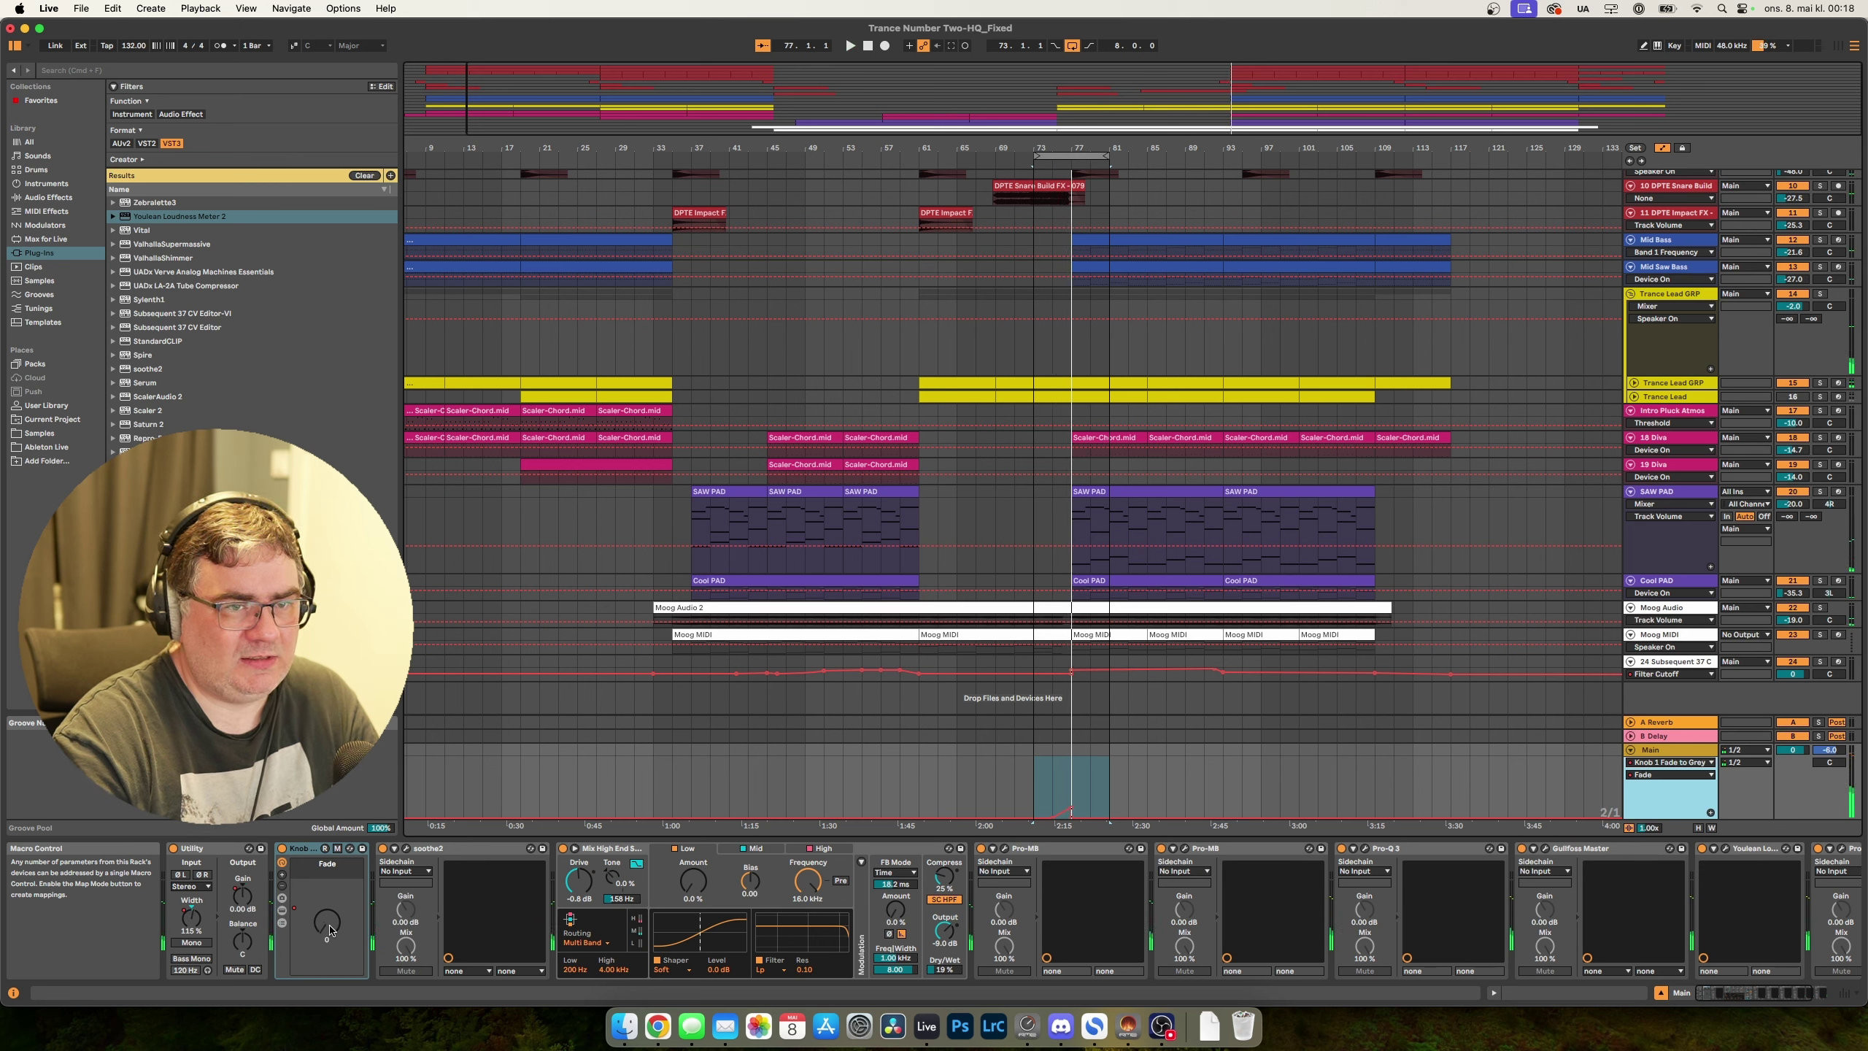
drag(329, 930, 329, 833)
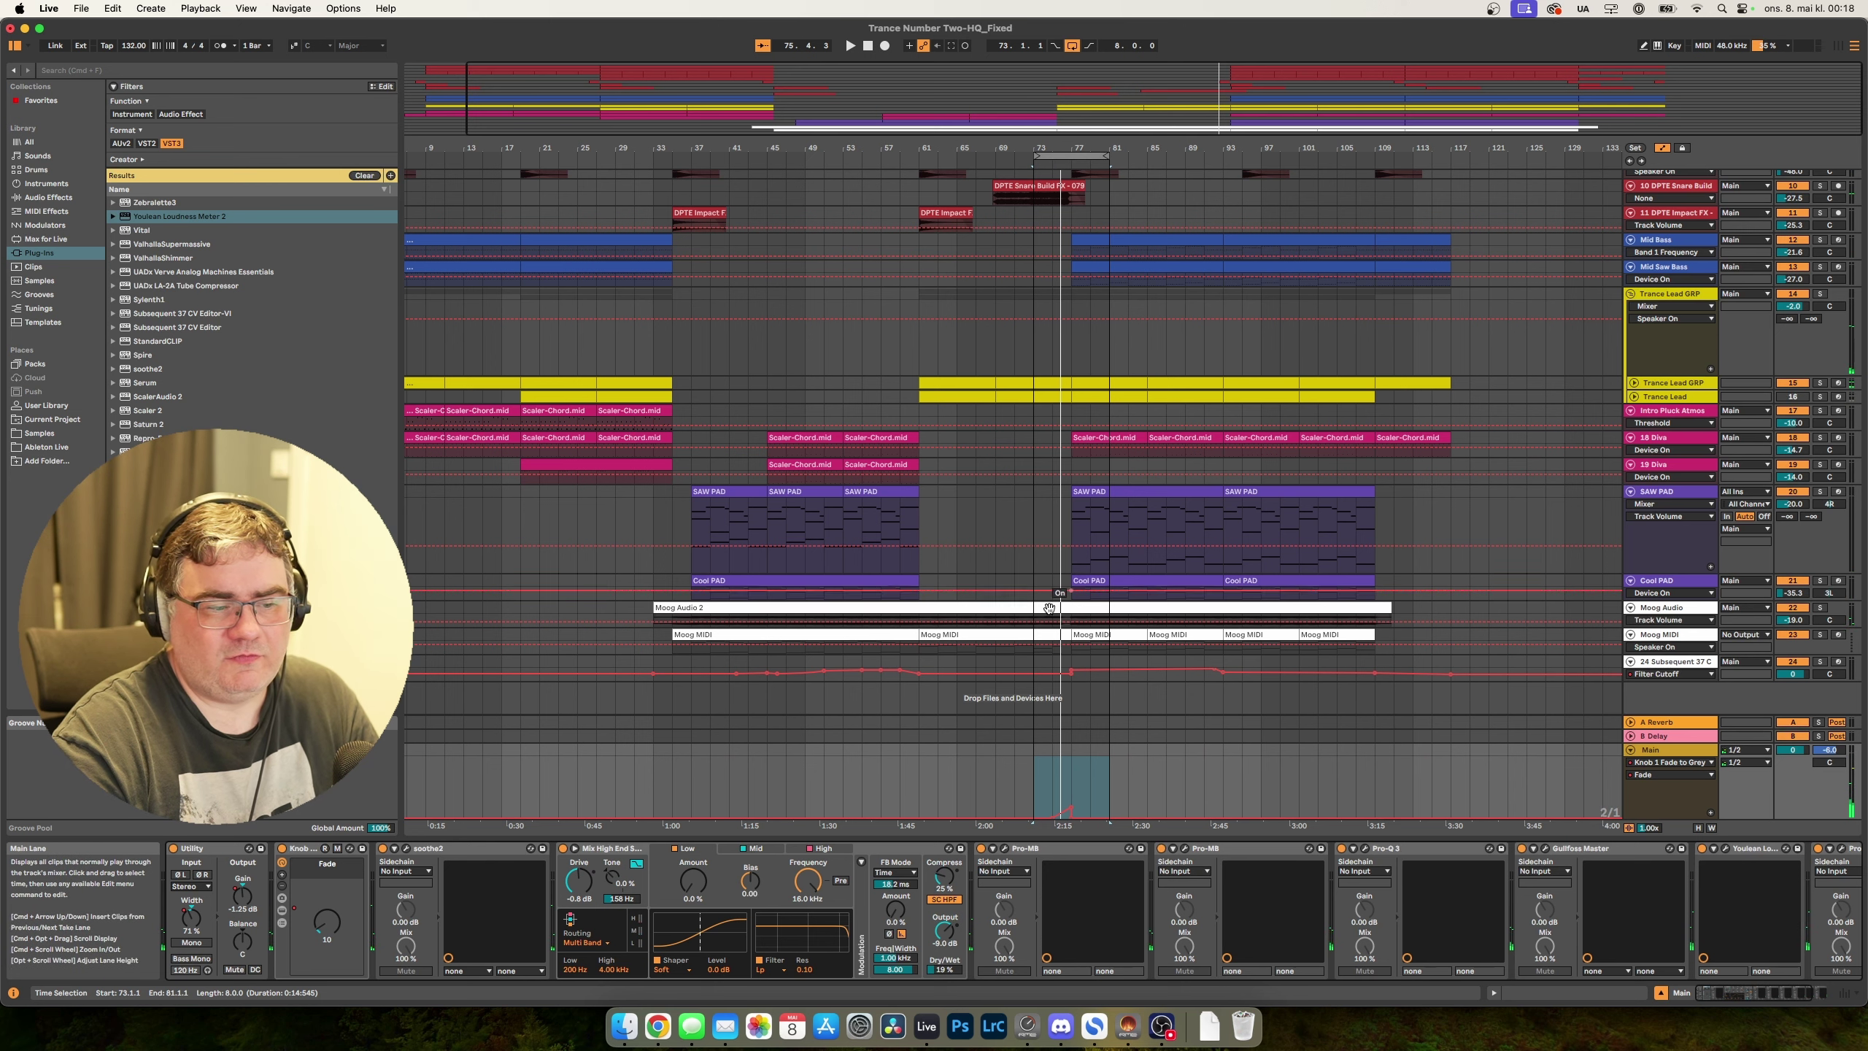
Hide the automation lanes and review the soothe2 settings on the Main track, closing the plug-in window when finished.
key(a)
click(446, 848)
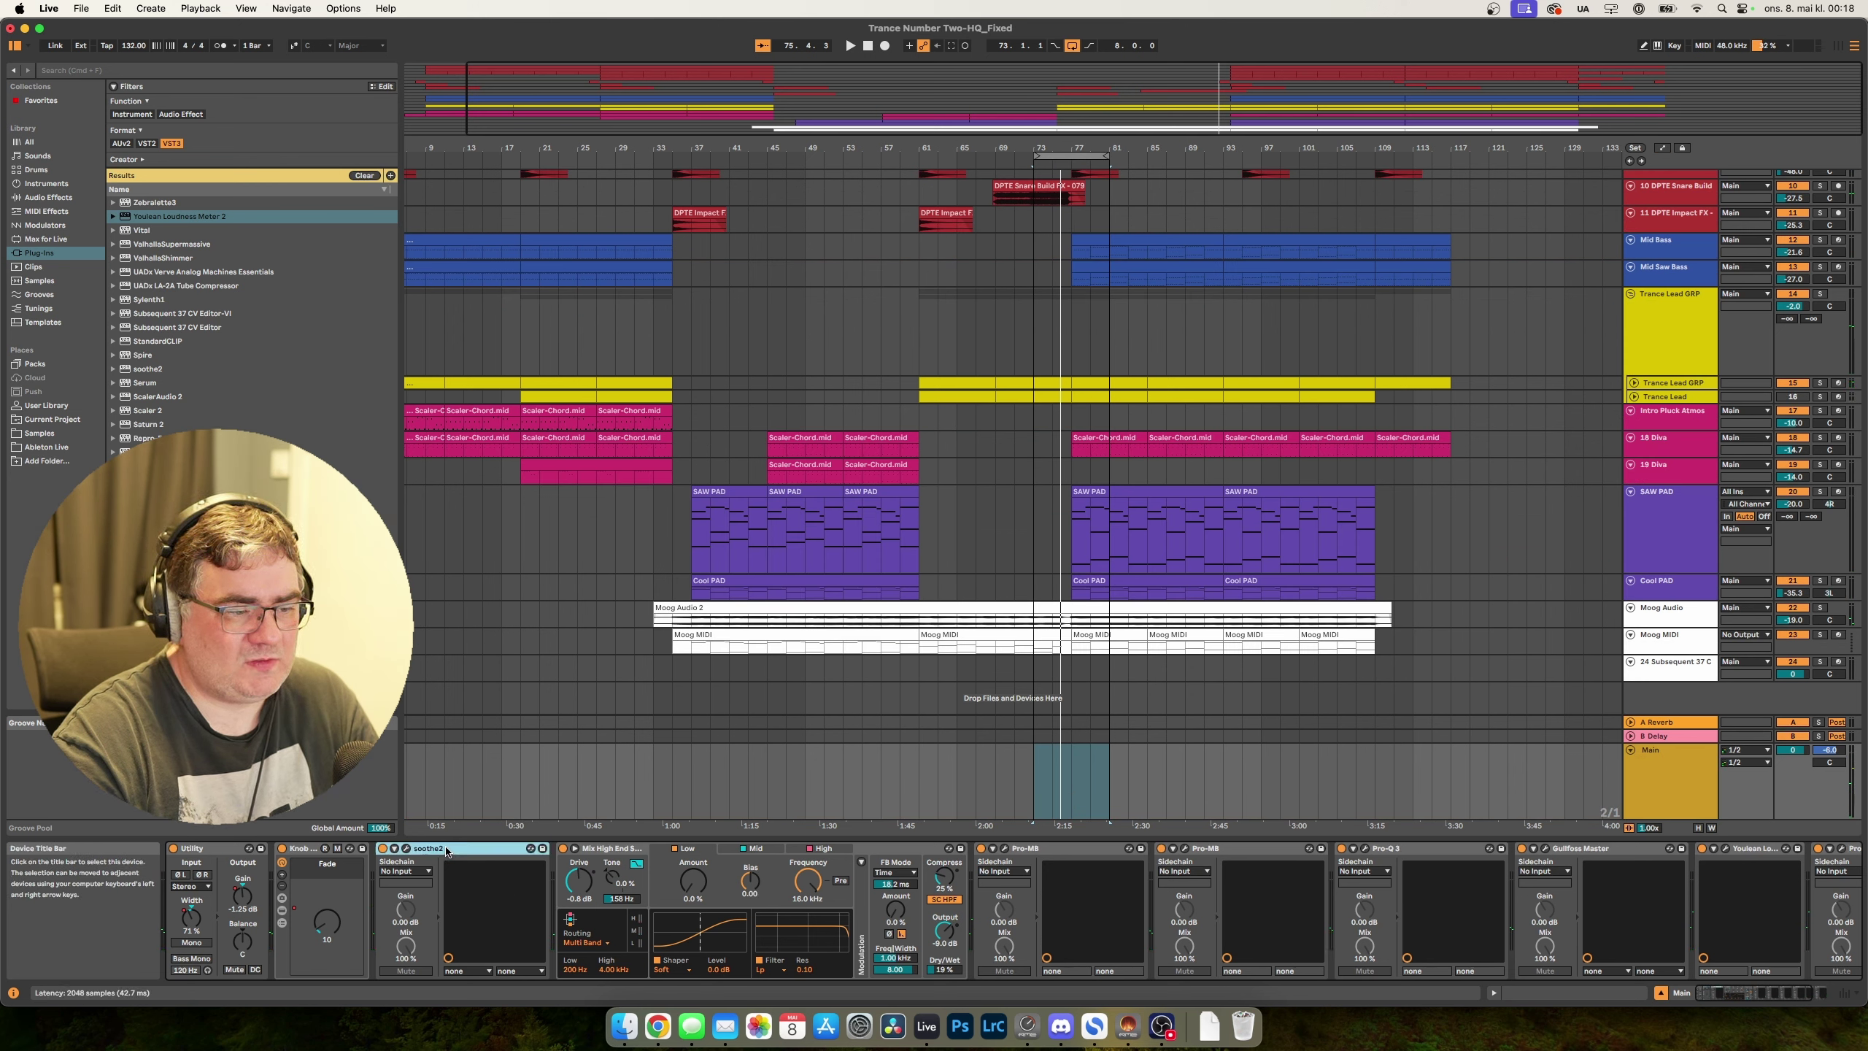
click(406, 849)
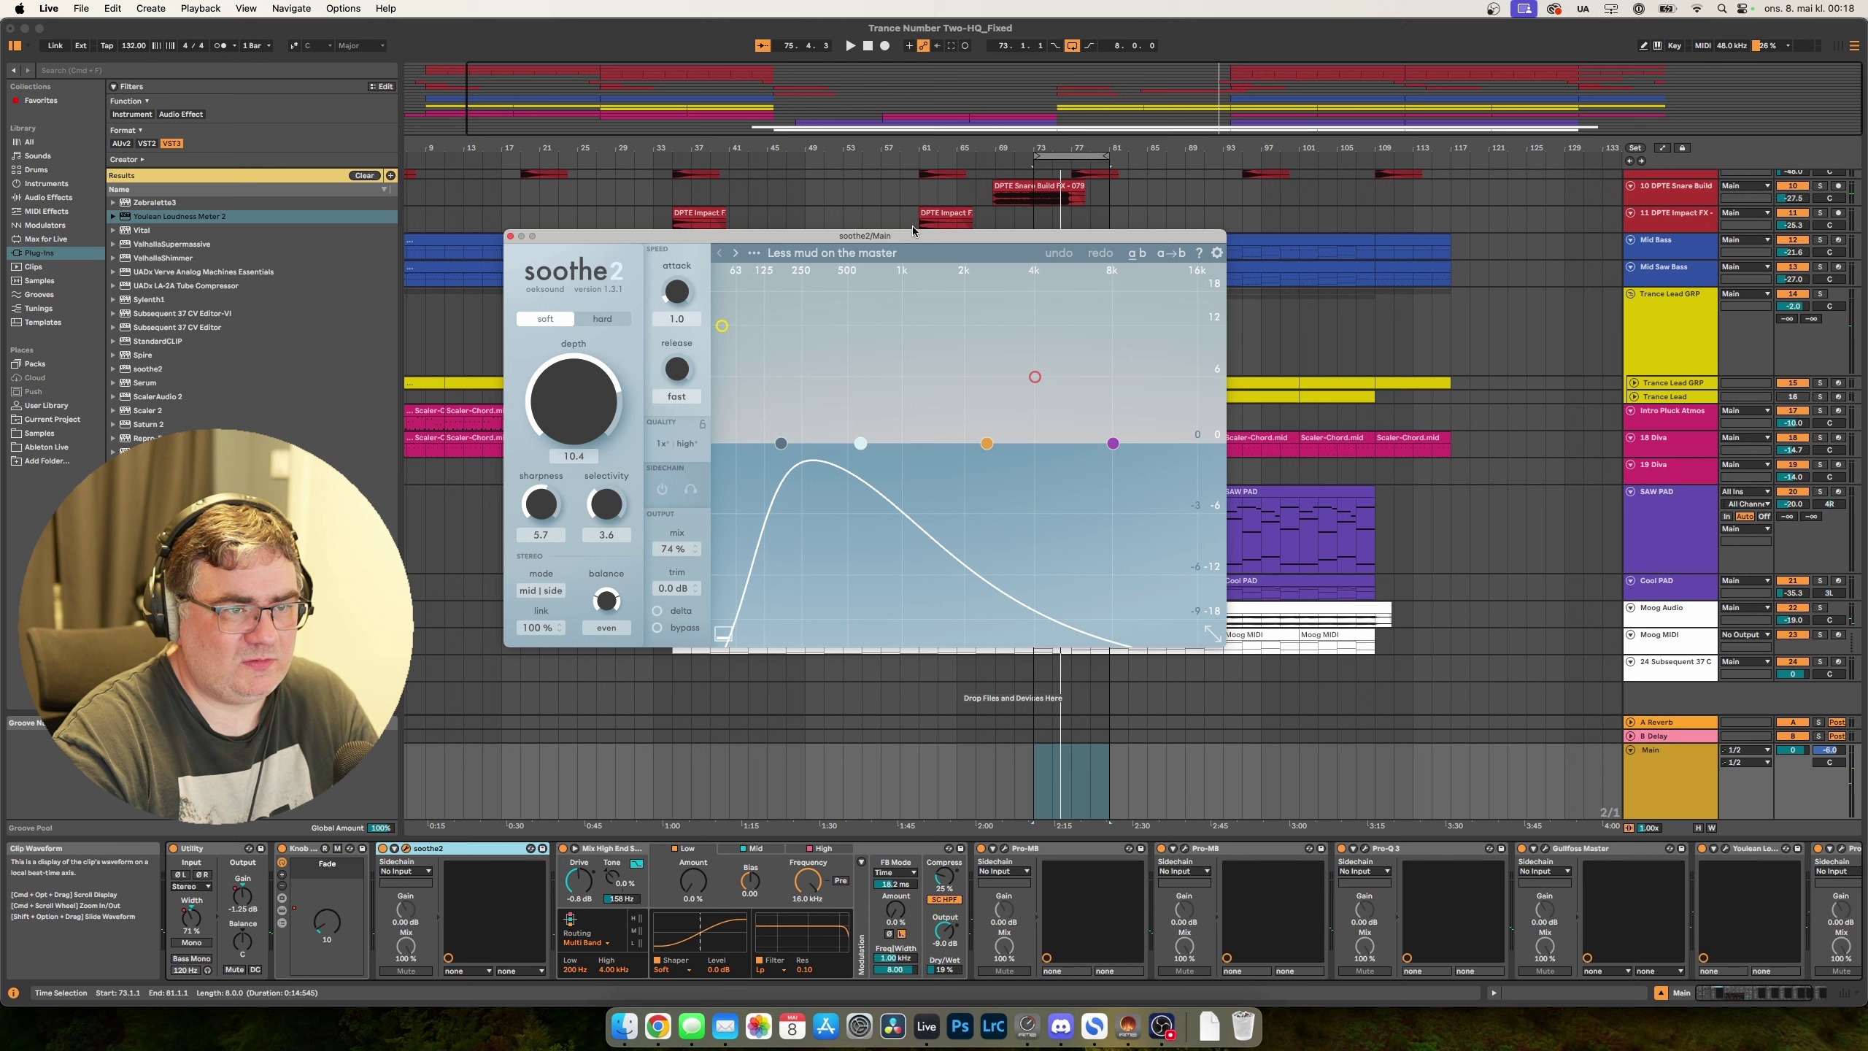
drag(903, 236, 1033, 278)
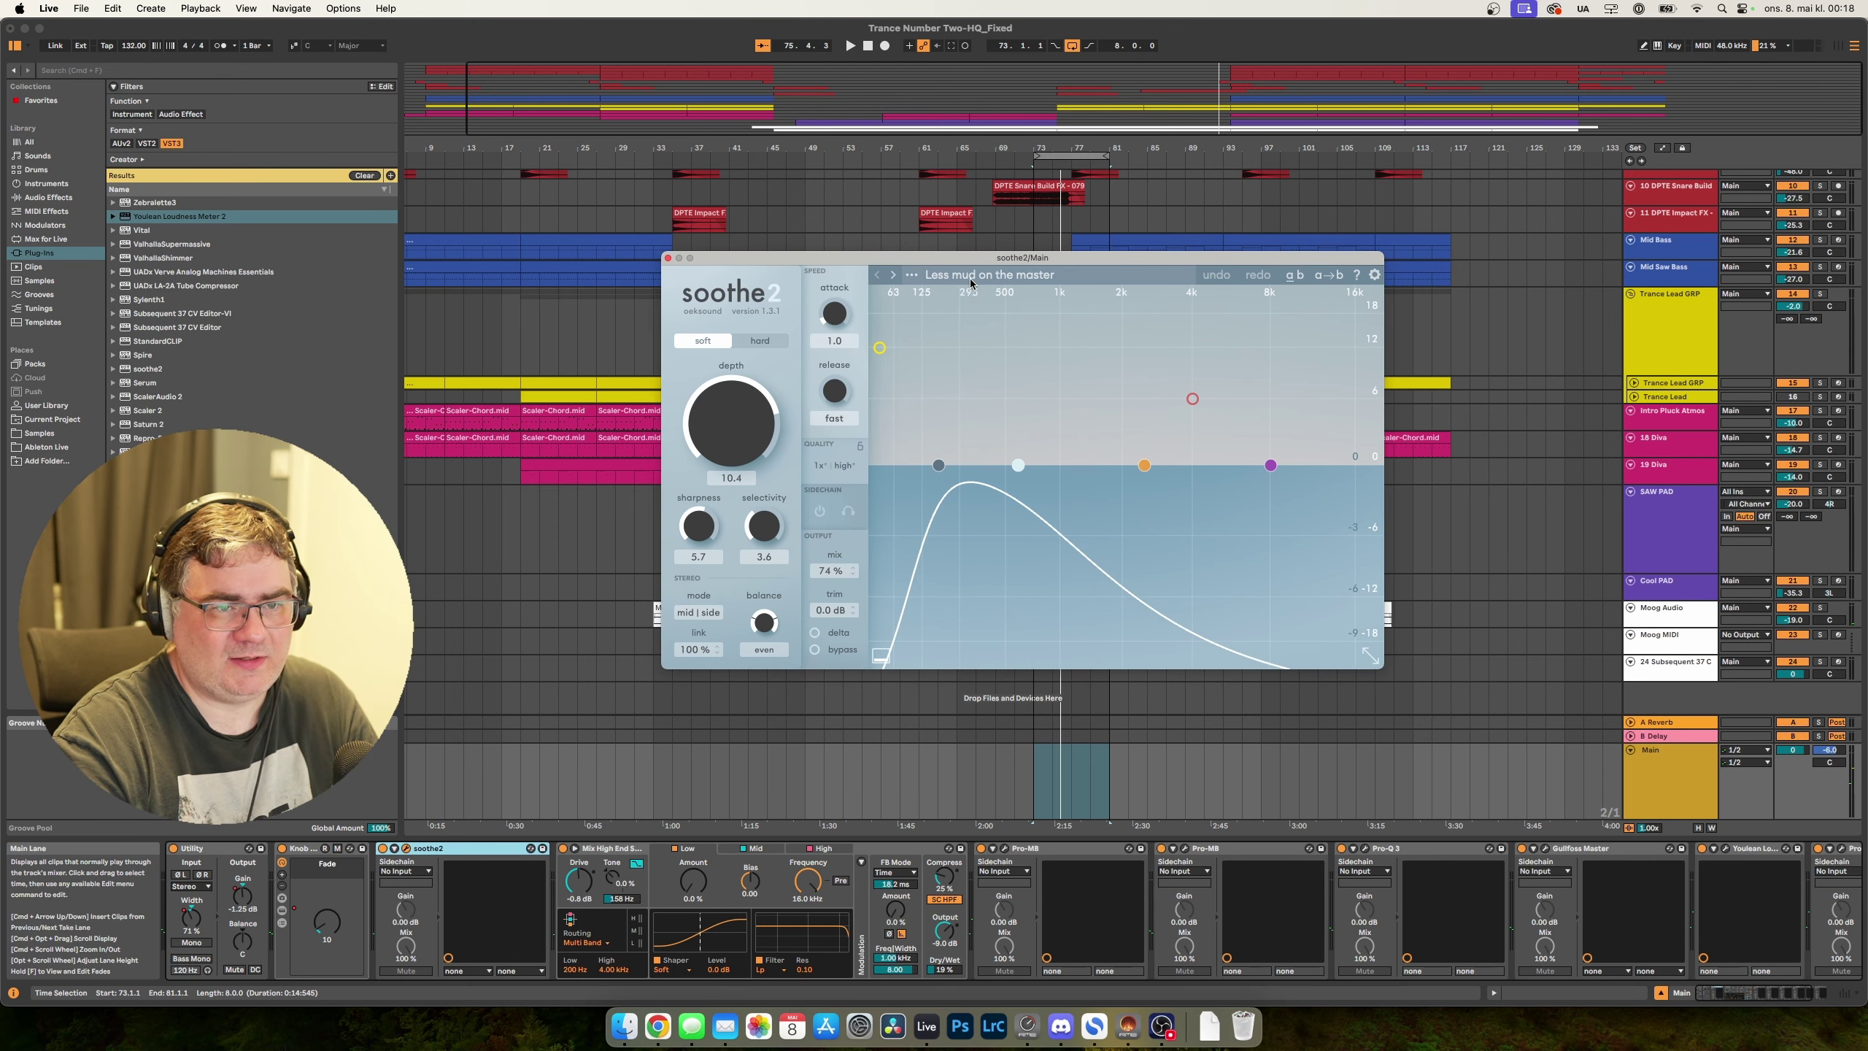
click(668, 258)
Compare the Main track with Mix High End Sparkler bypassed and active, looping bars 27 to 35.
drag(1070, 155, 1109, 187)
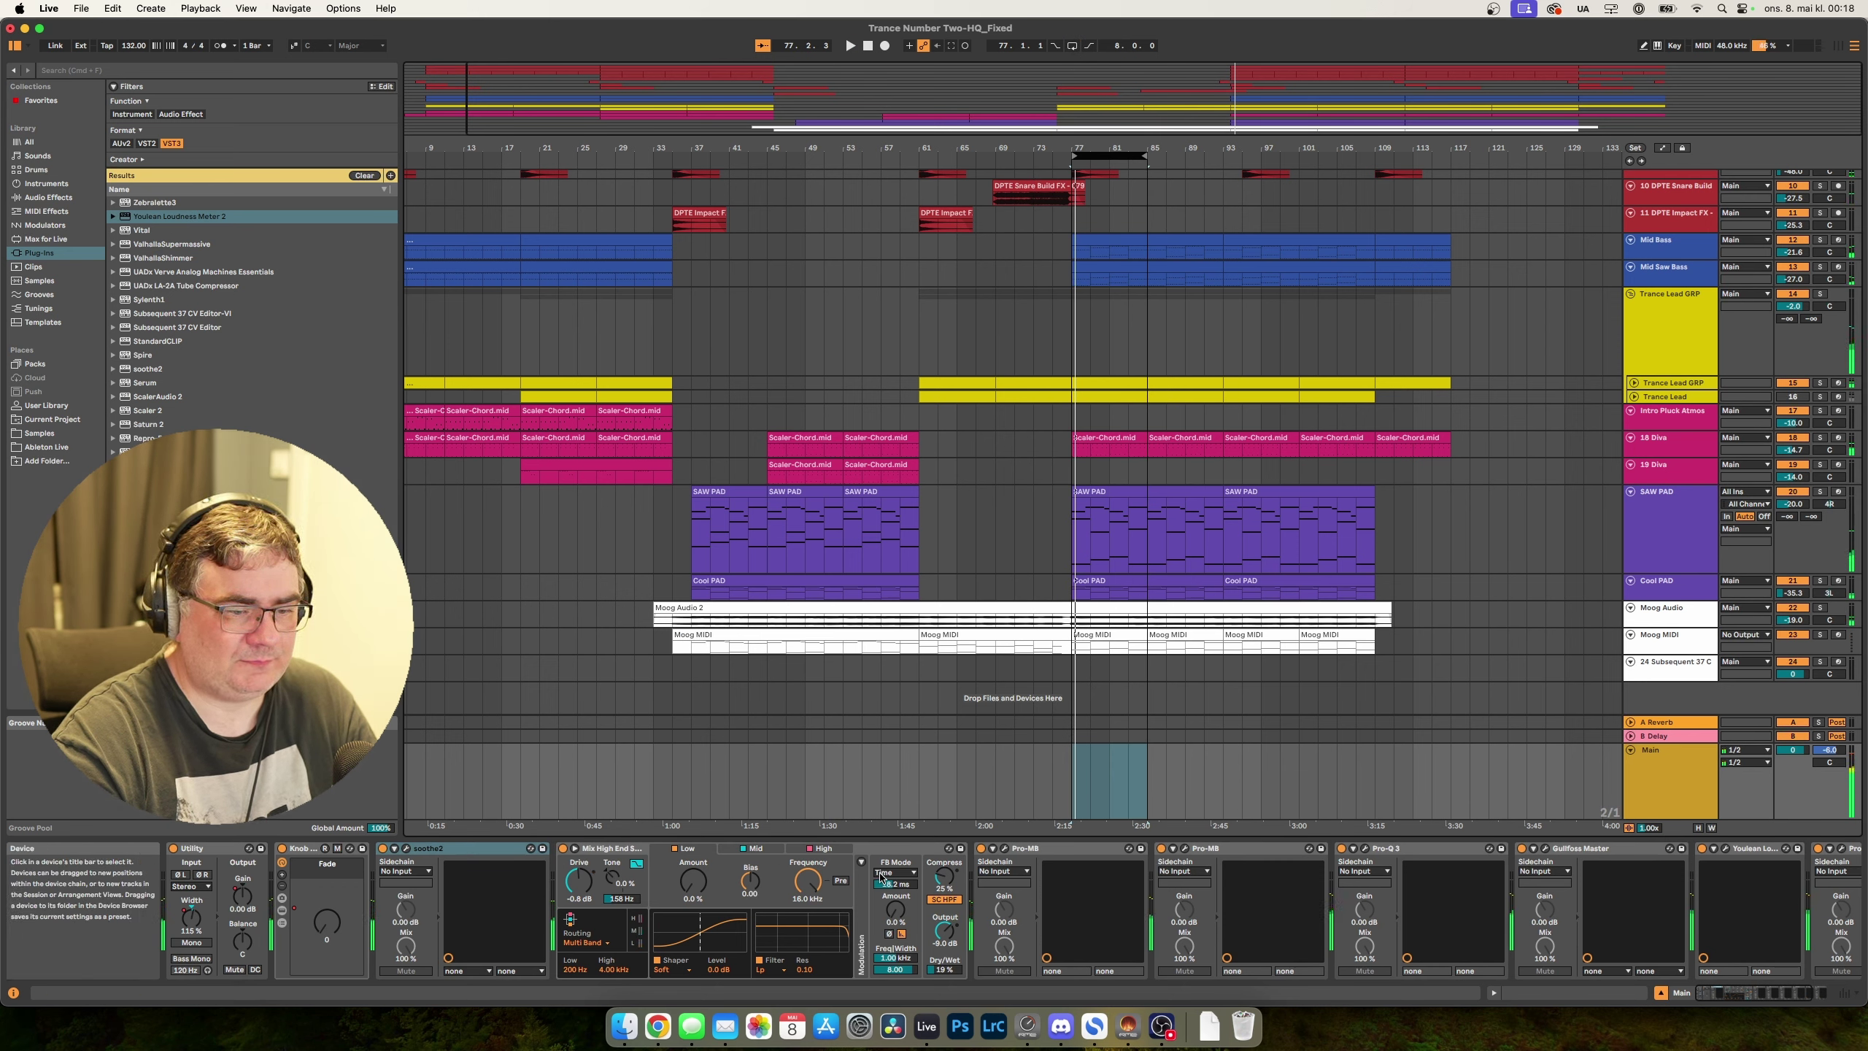
click(884, 848)
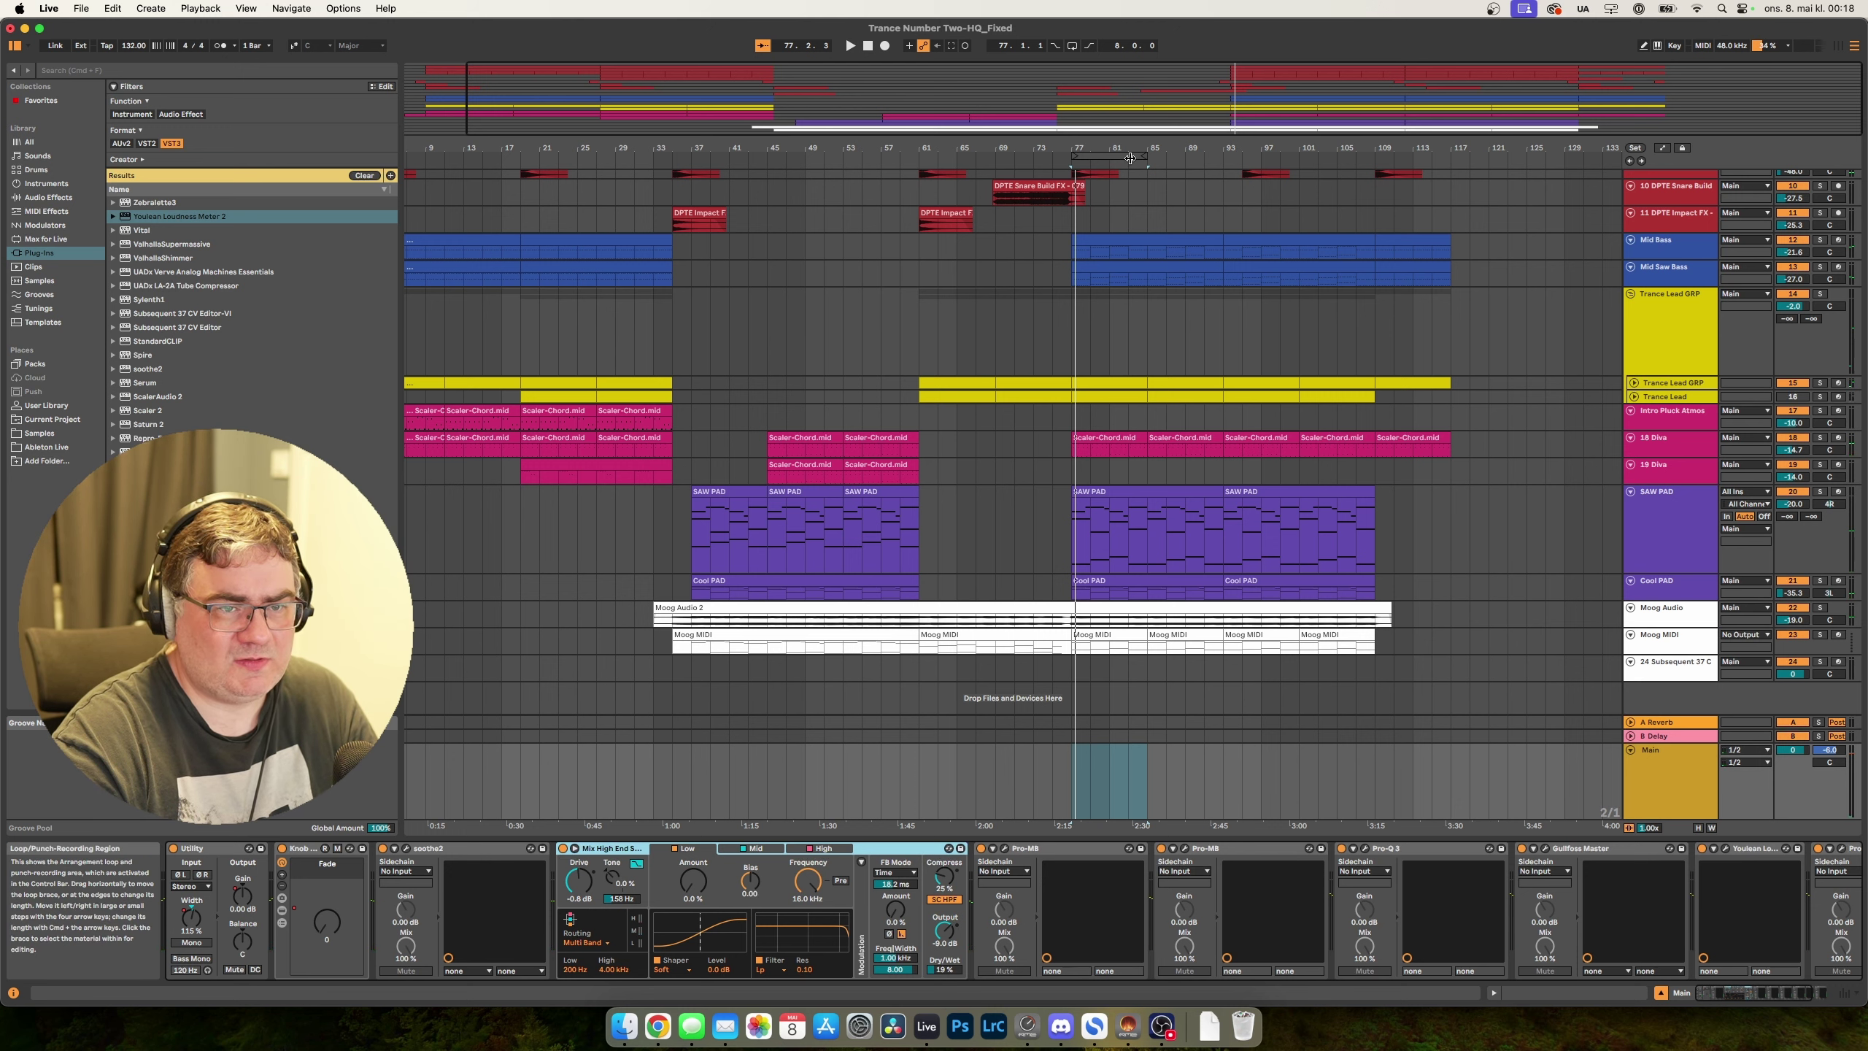
drag(1130, 157, 1103, 158)
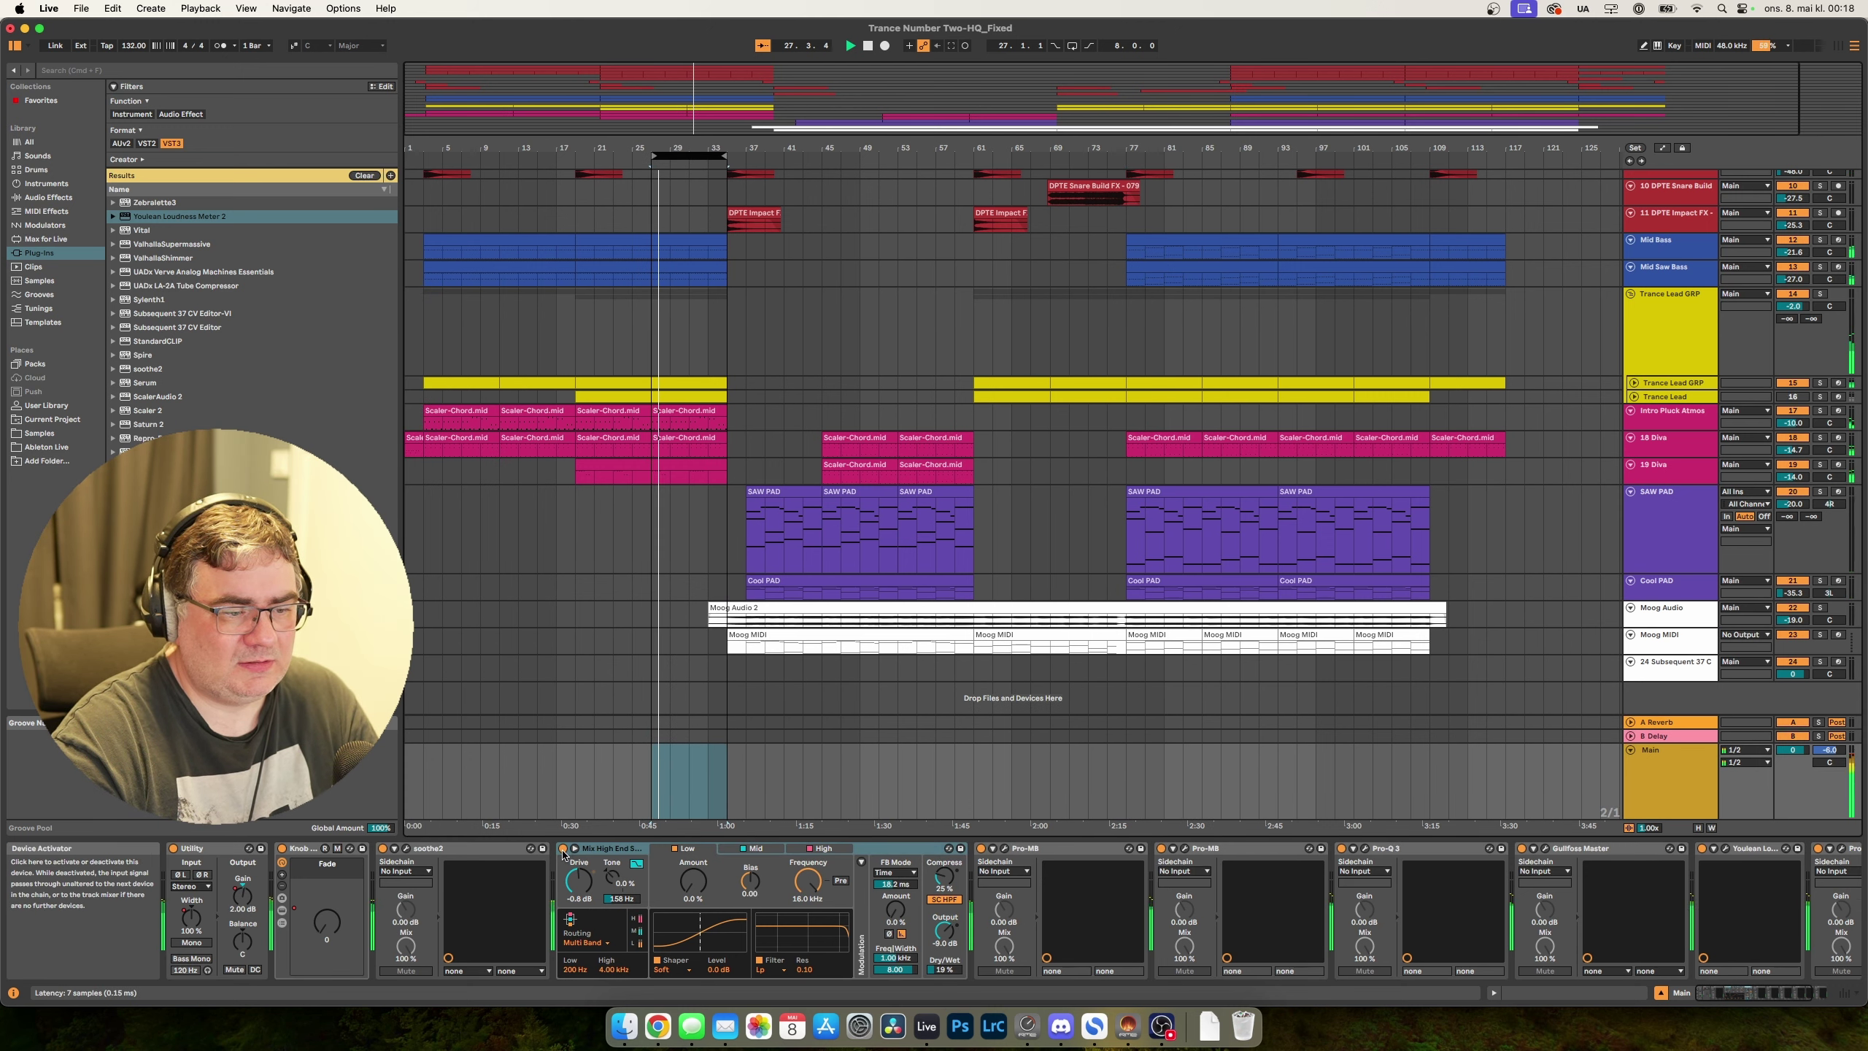
click(563, 850)
click(563, 850)
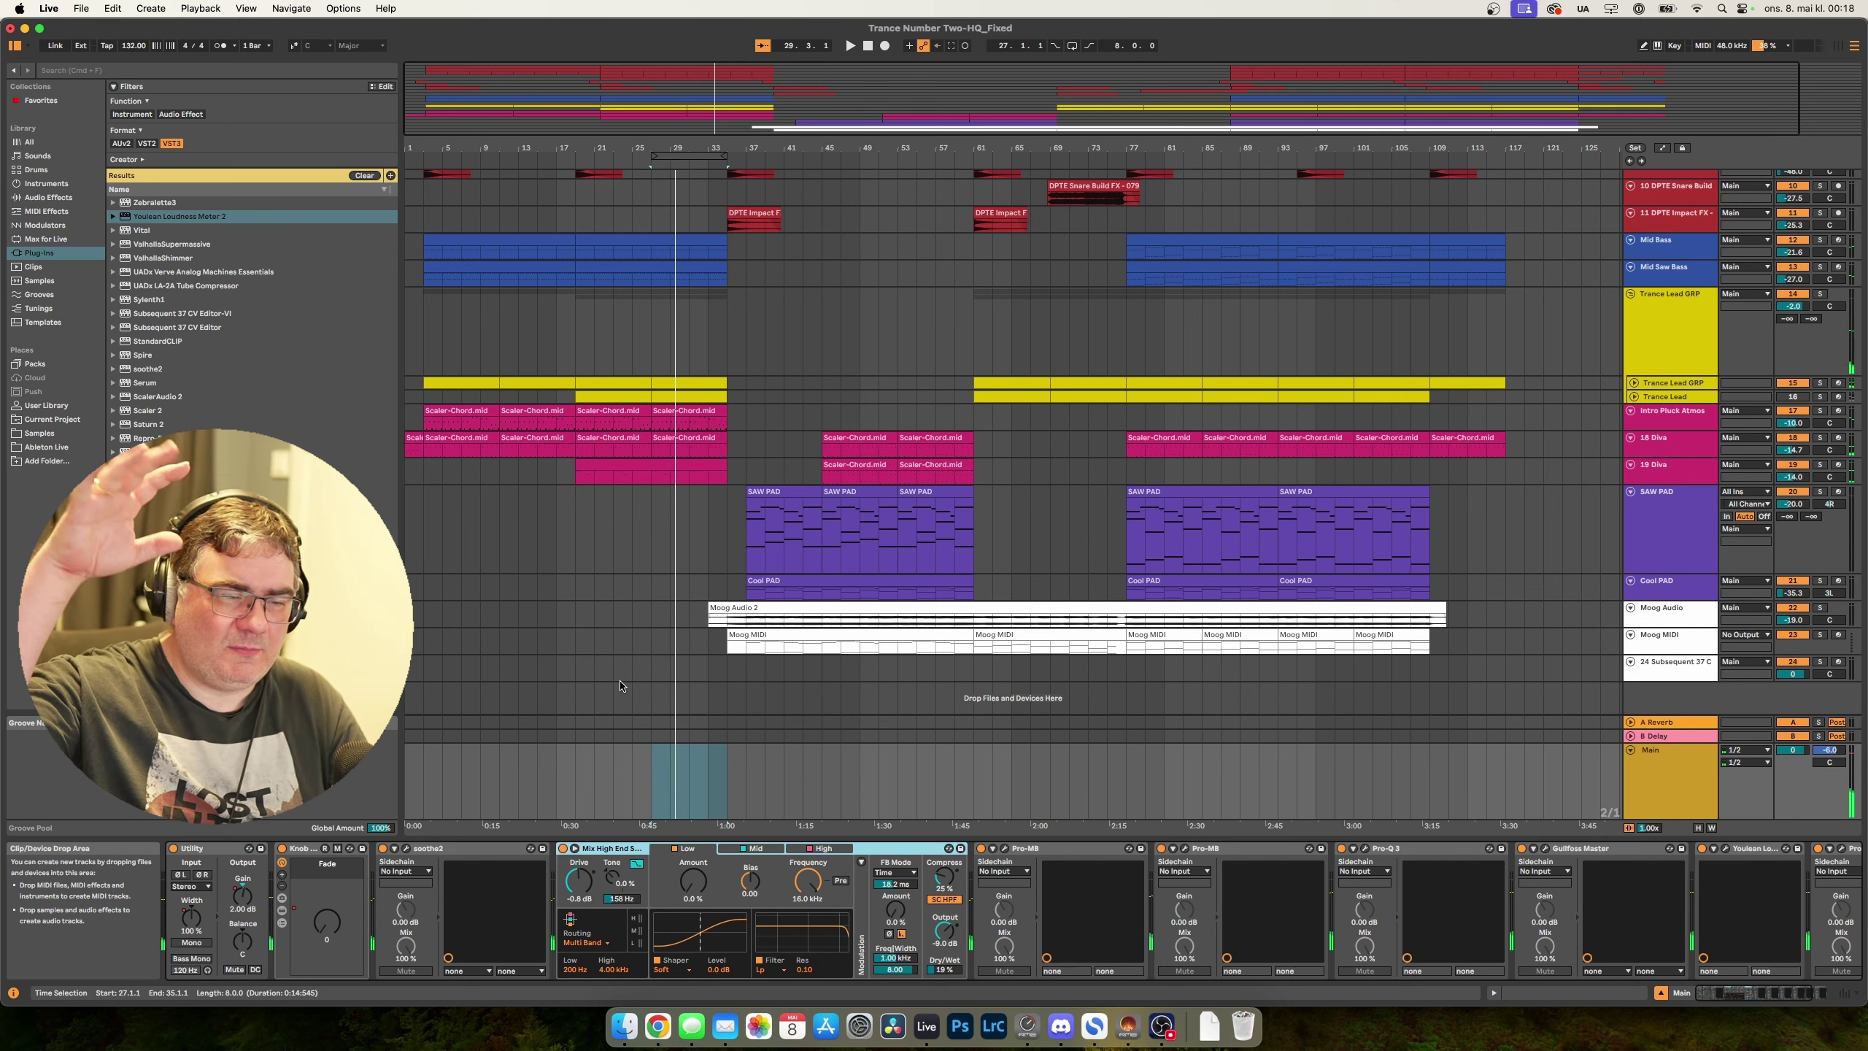
Open both Pro-MB plug-ins of the Main track side by side and watch their multiband compression while the loop plays.
click(1004, 848)
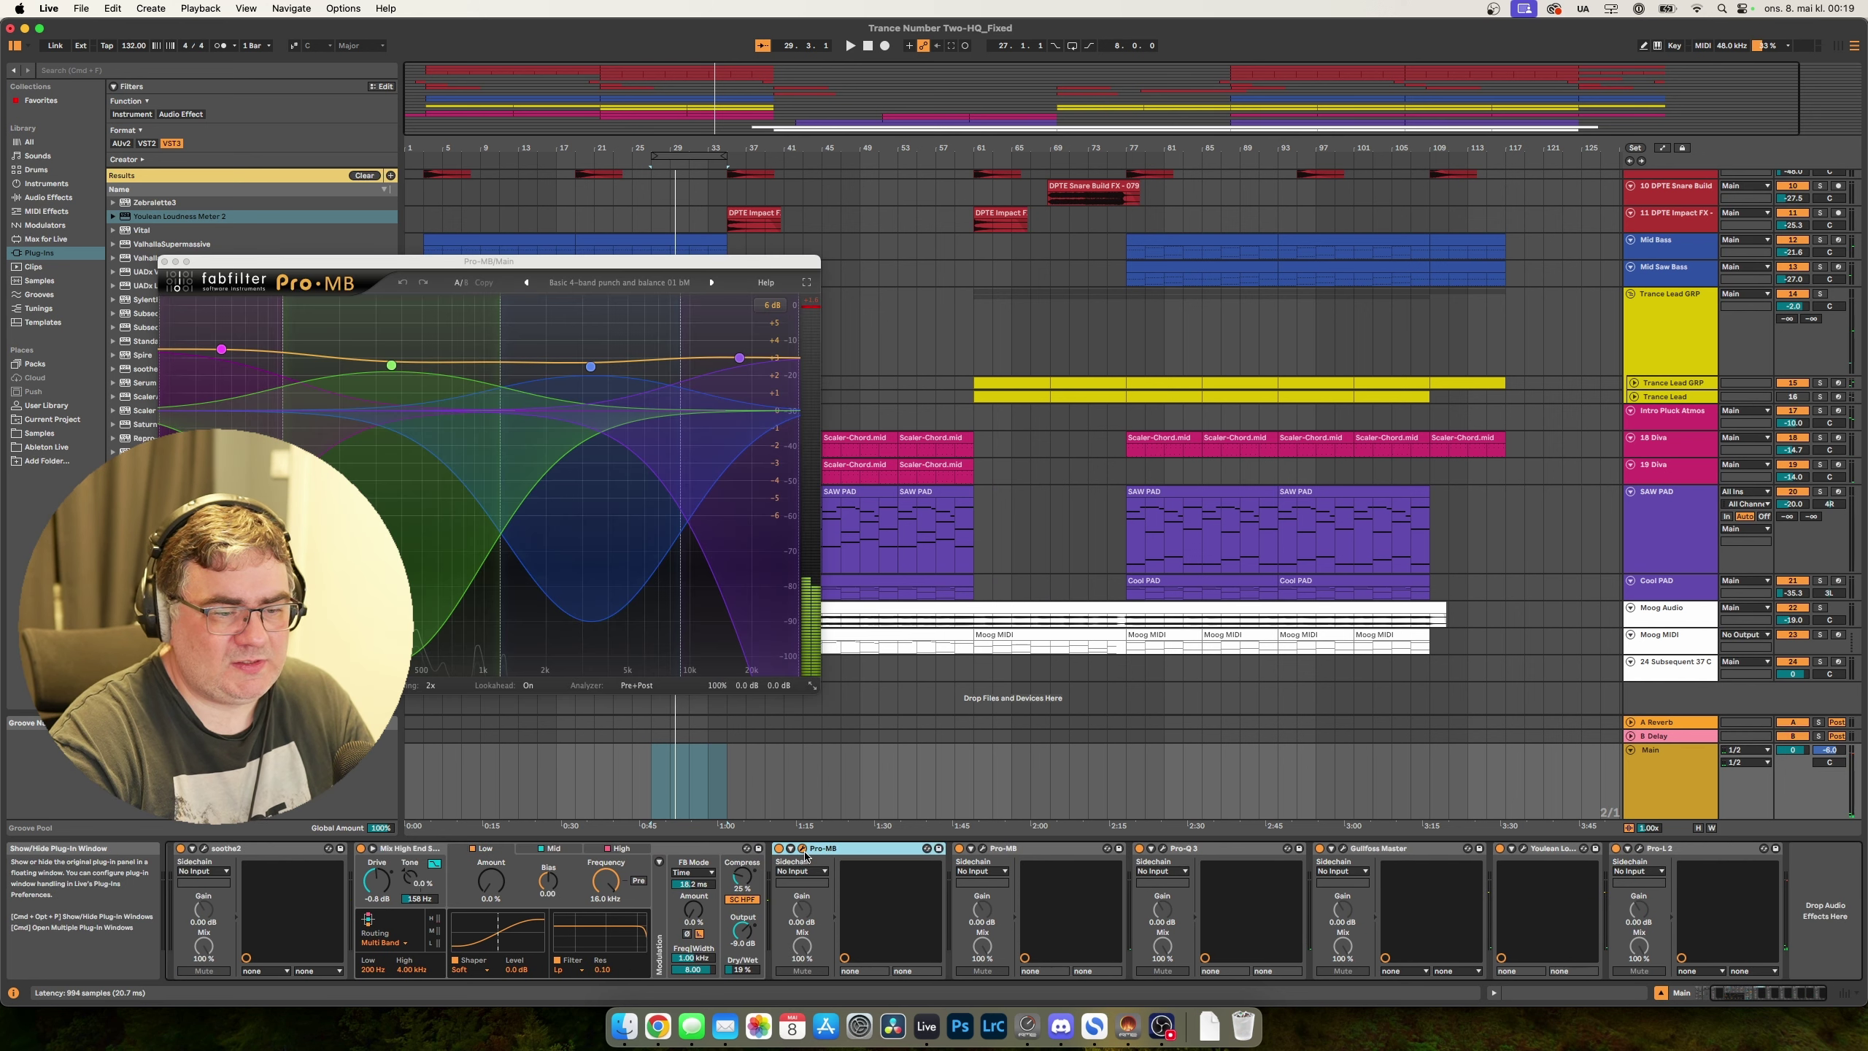
click(983, 848)
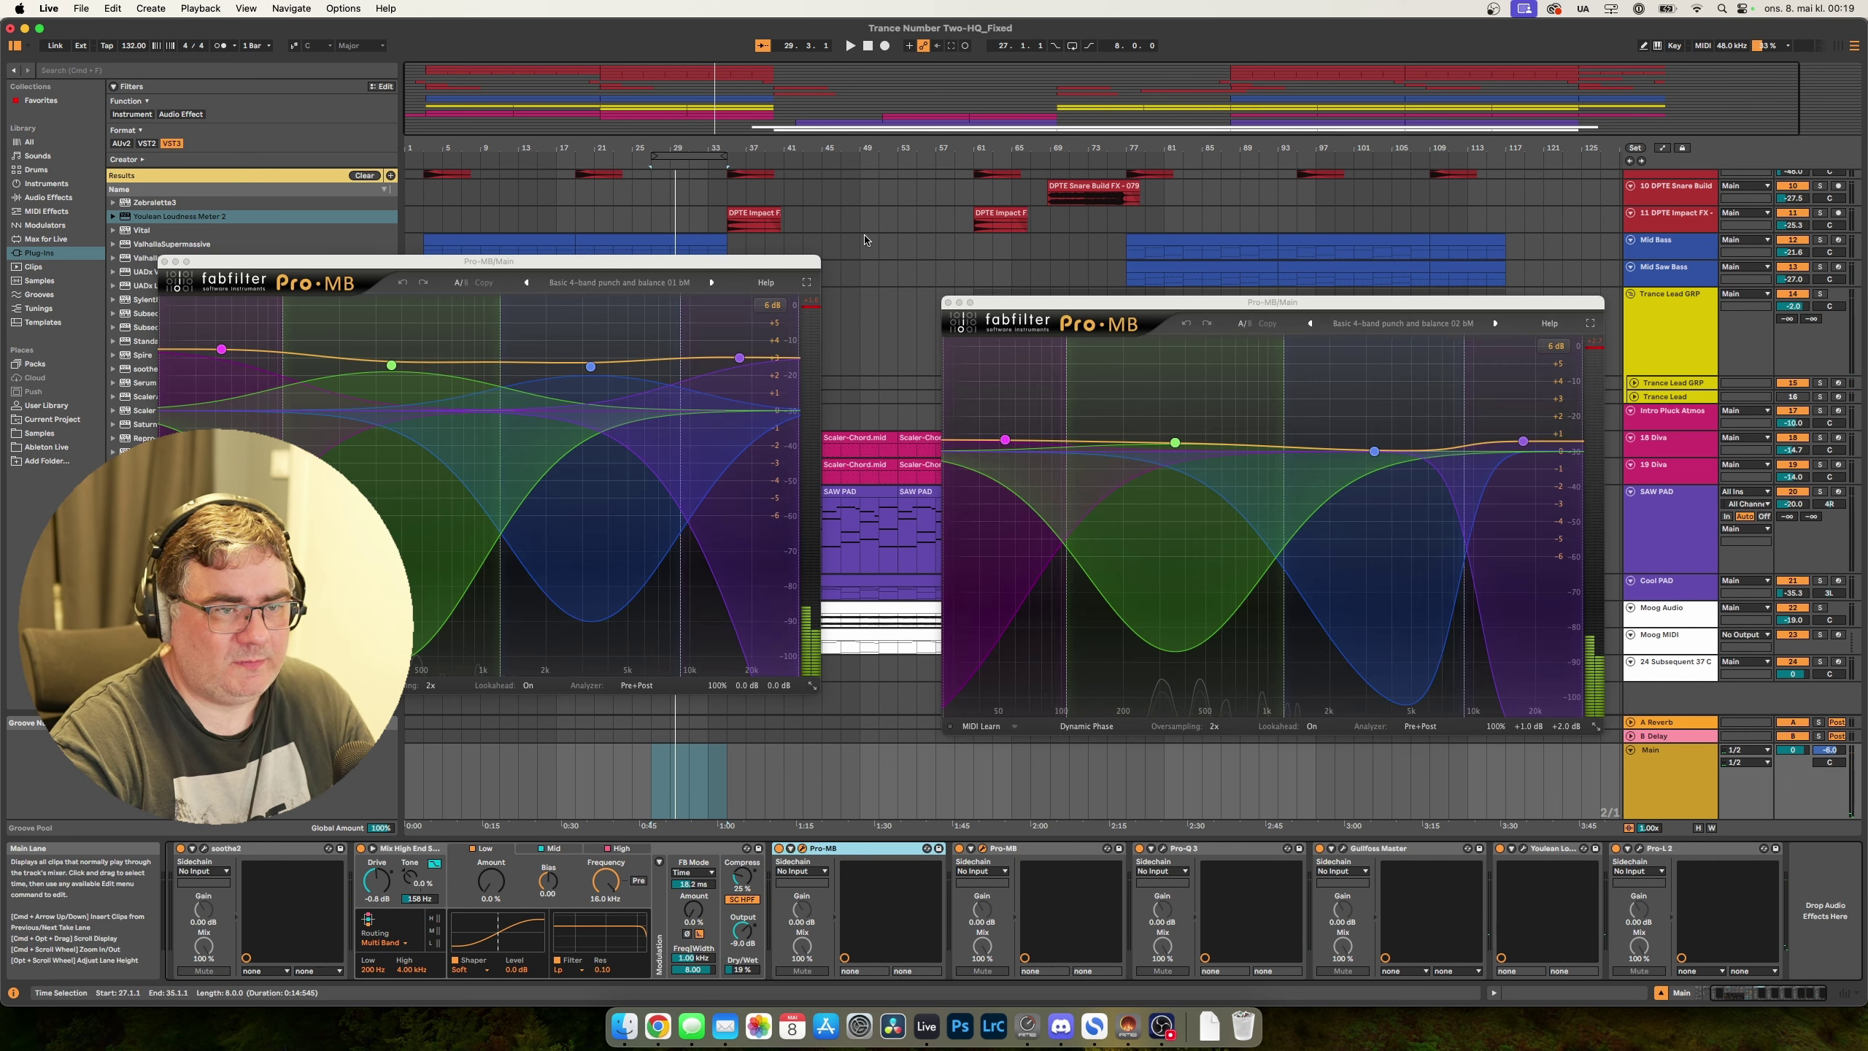
drag(692, 263, 778, 313)
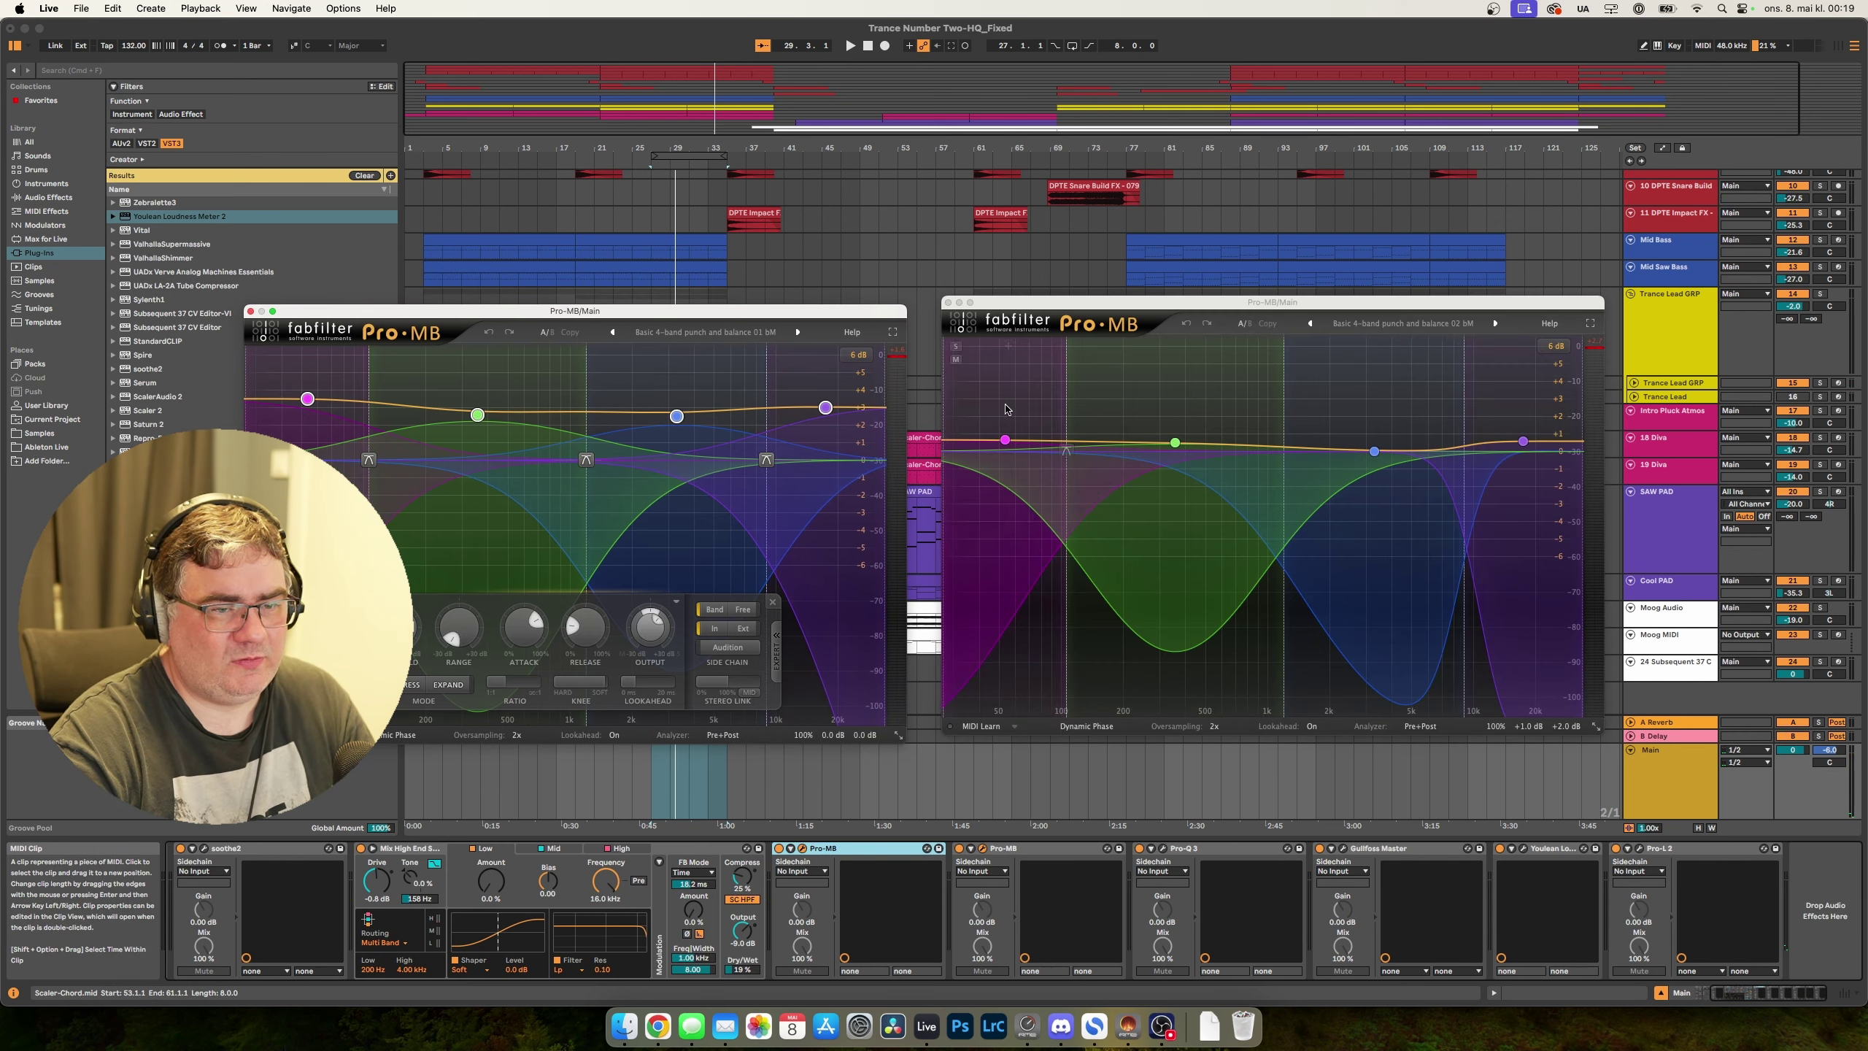
key(space)
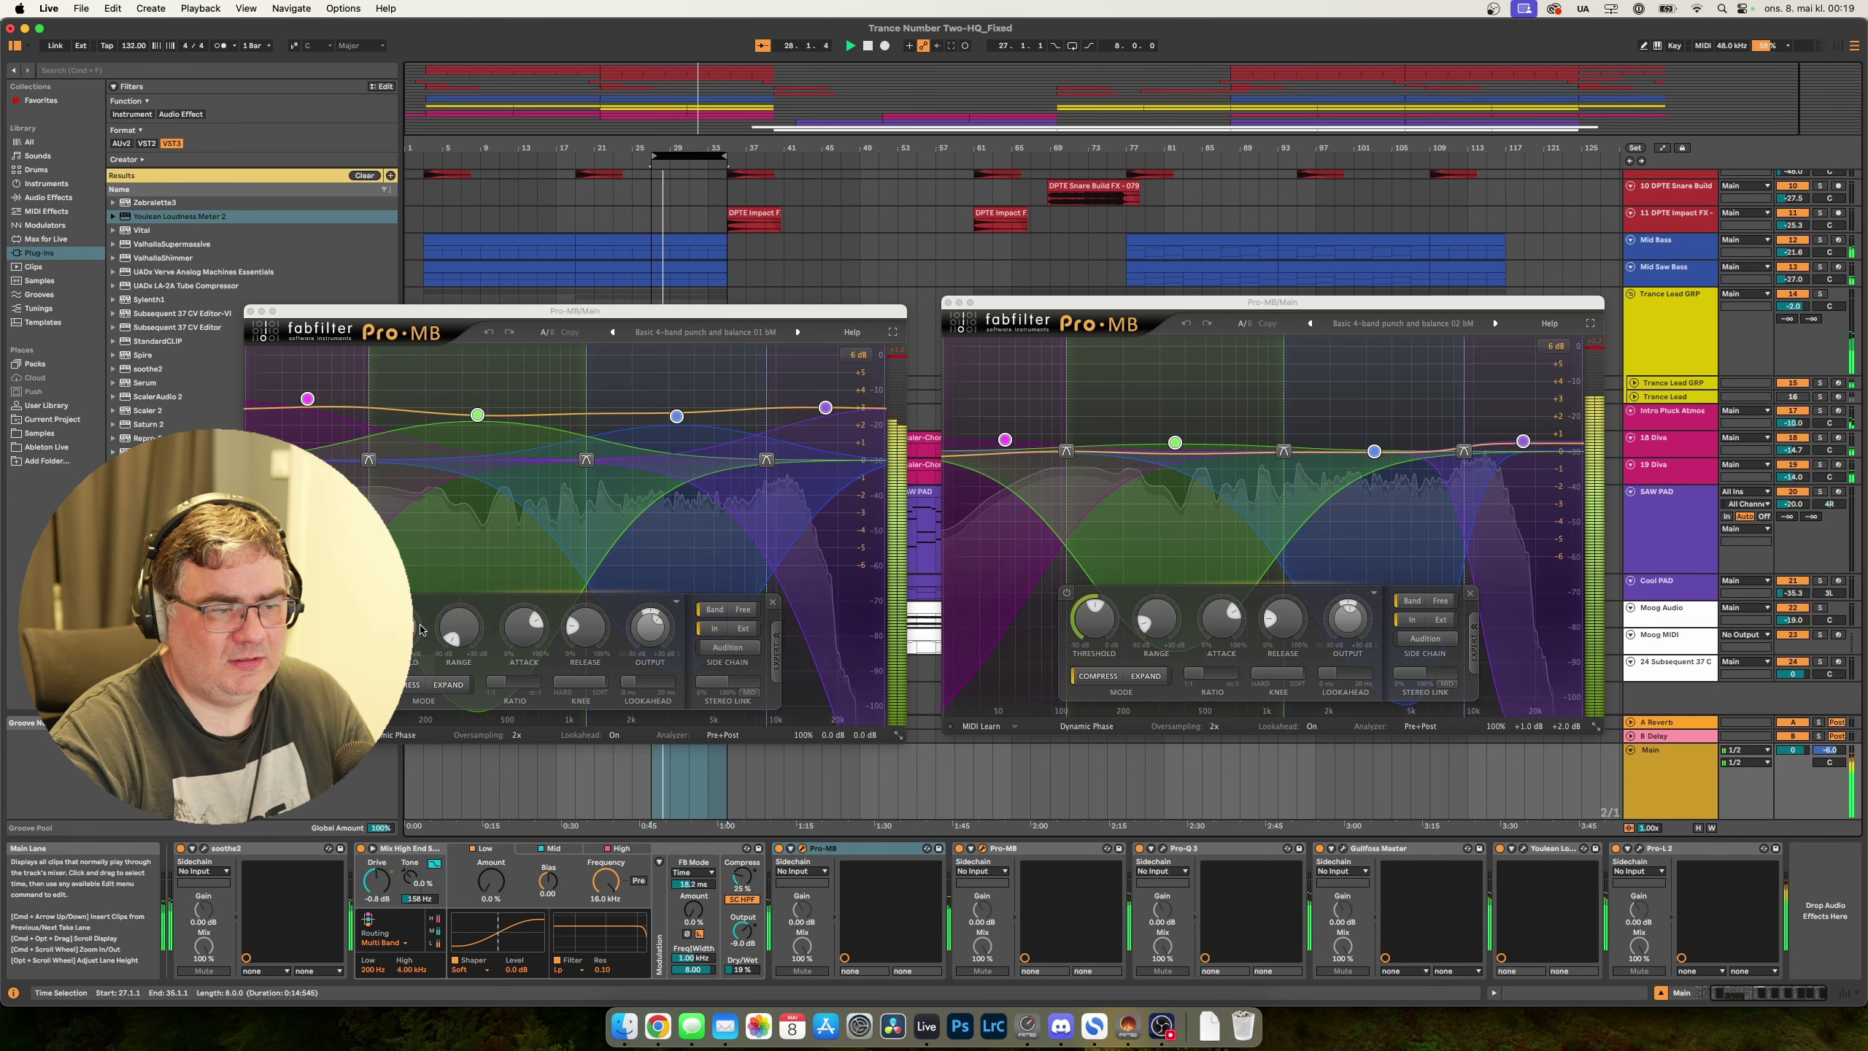
key(space)
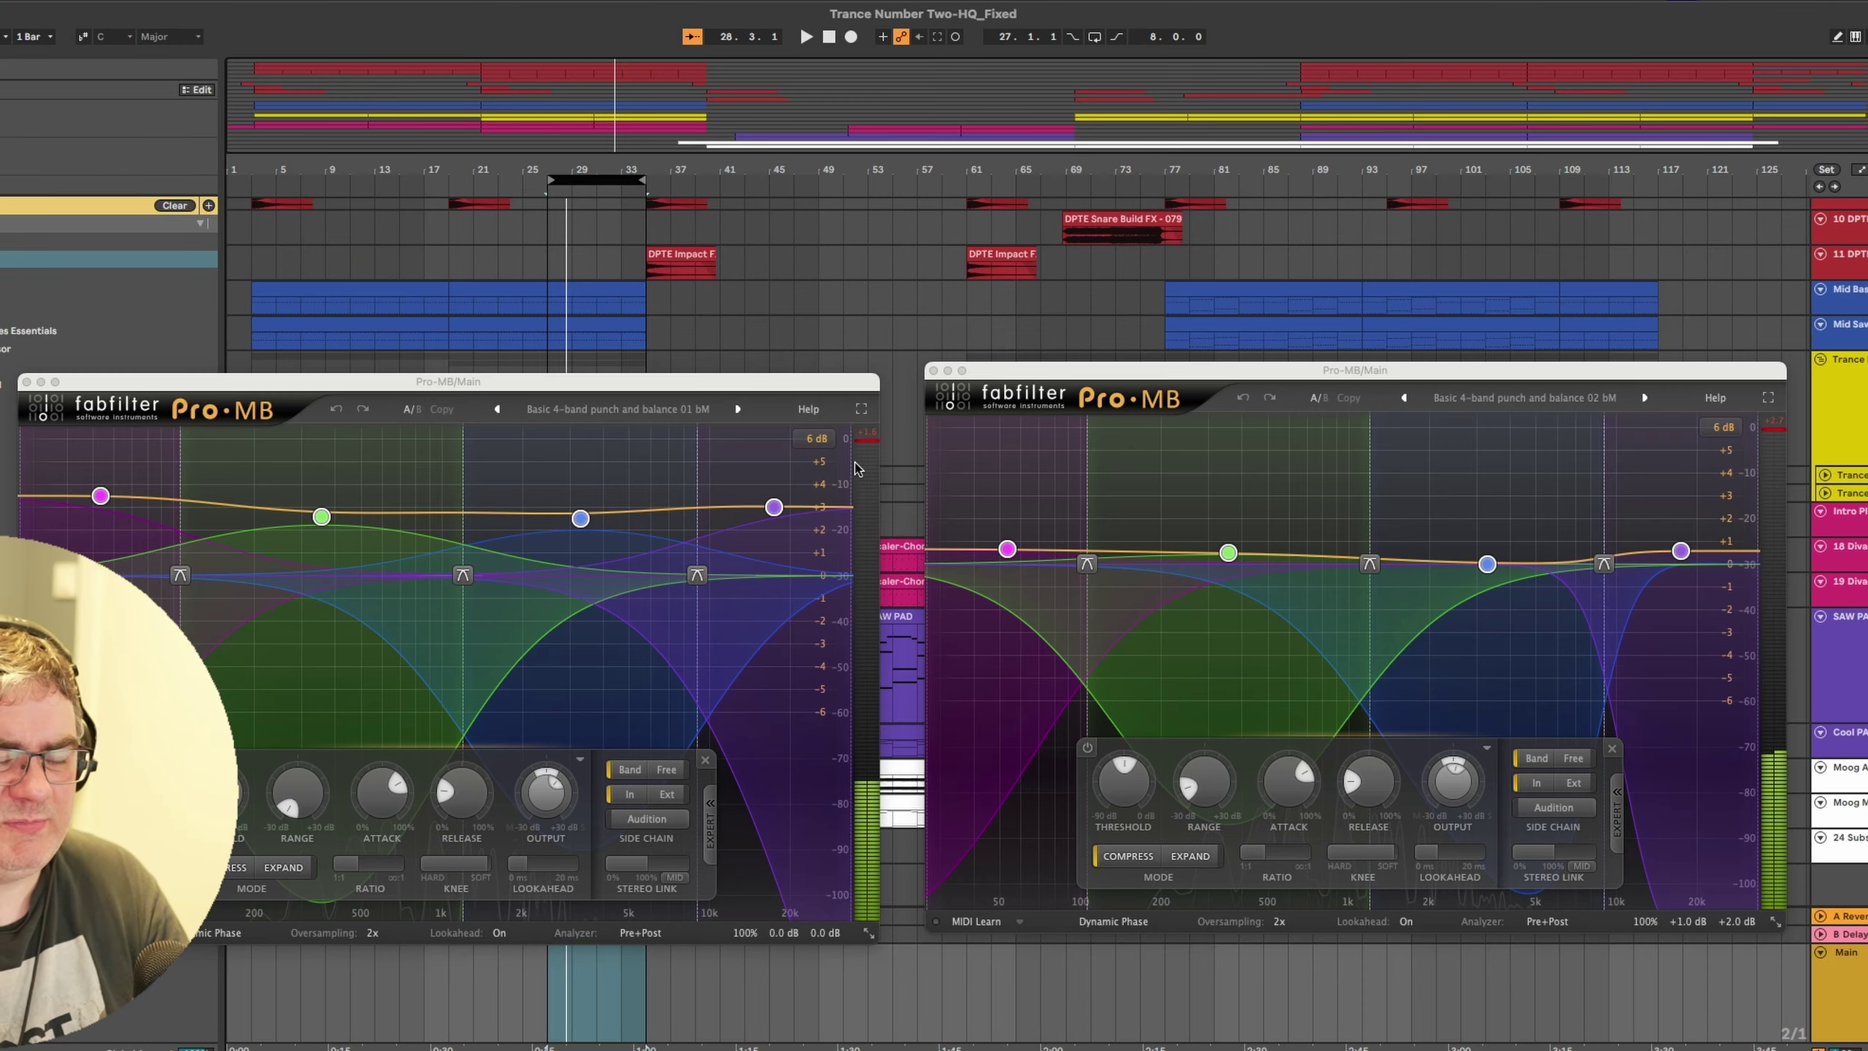
key(space)
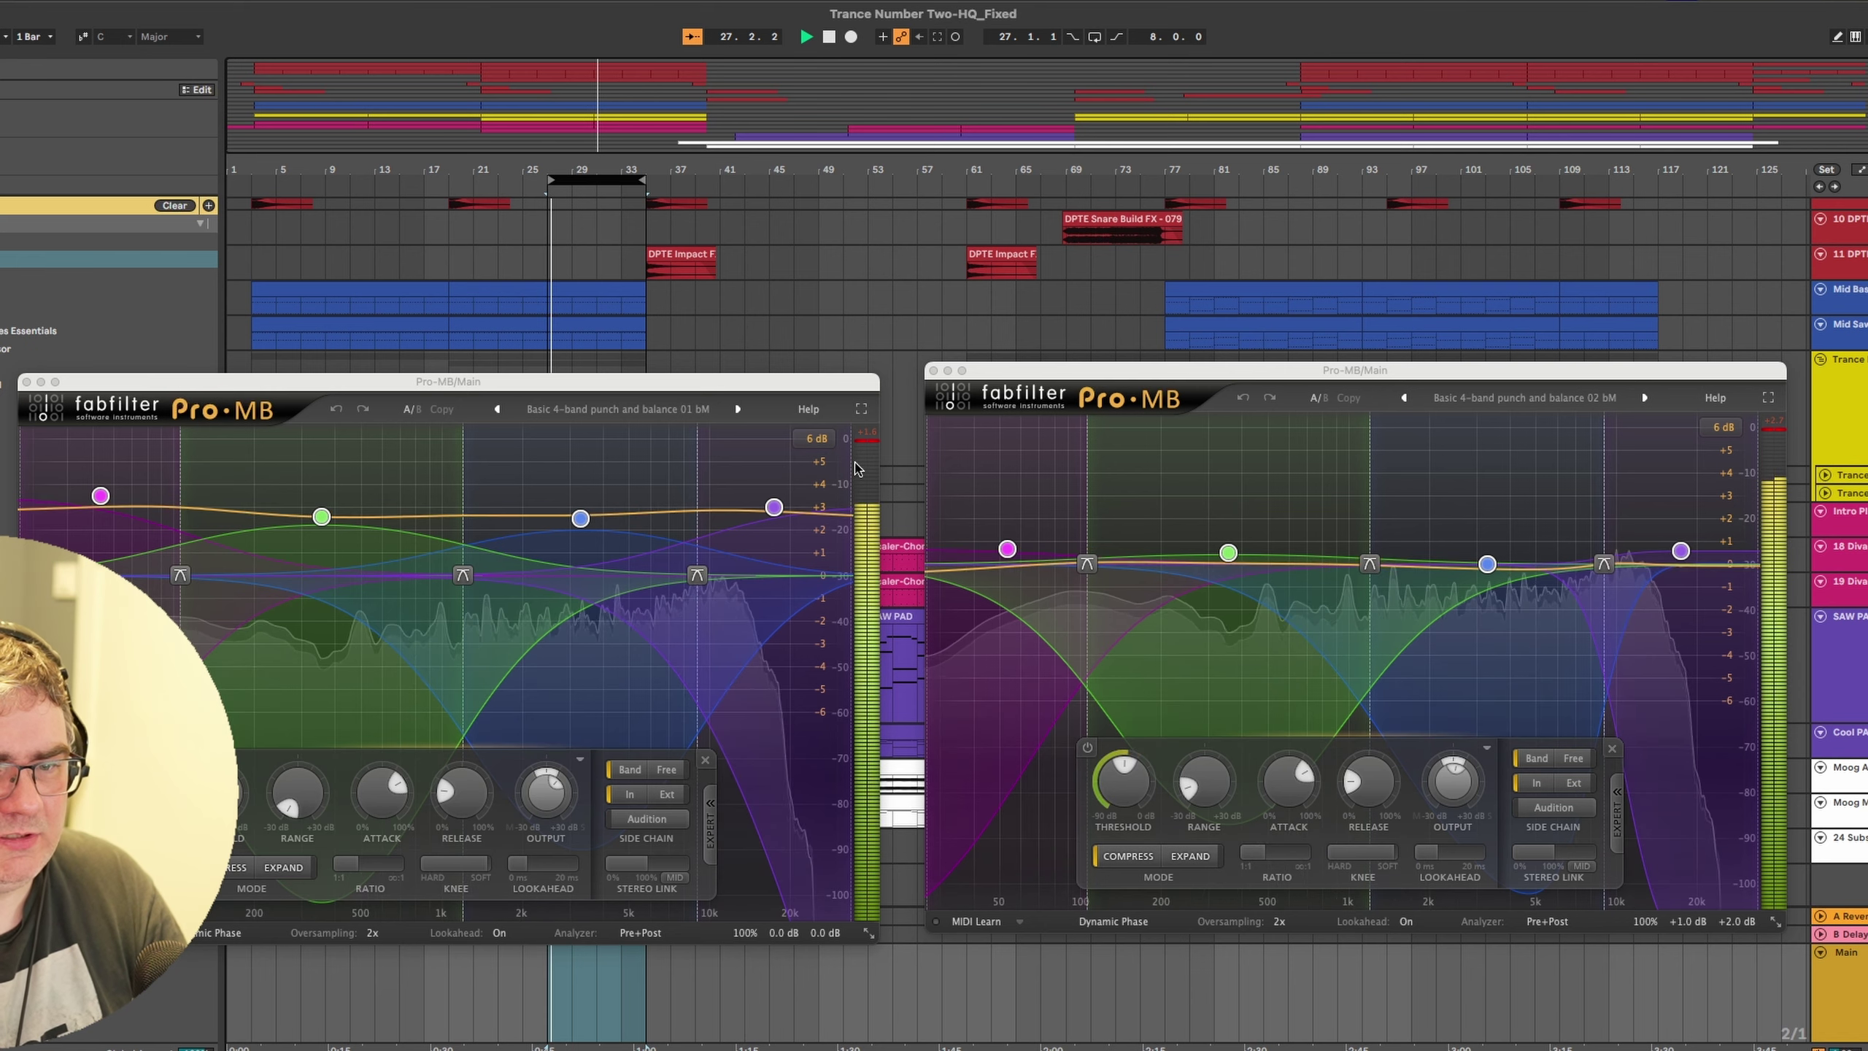
Replay the loop from bar 27 while watching both Pro-MB displays on the Main track, stopping playback and closing the plug-in windows when finished.
key(space)
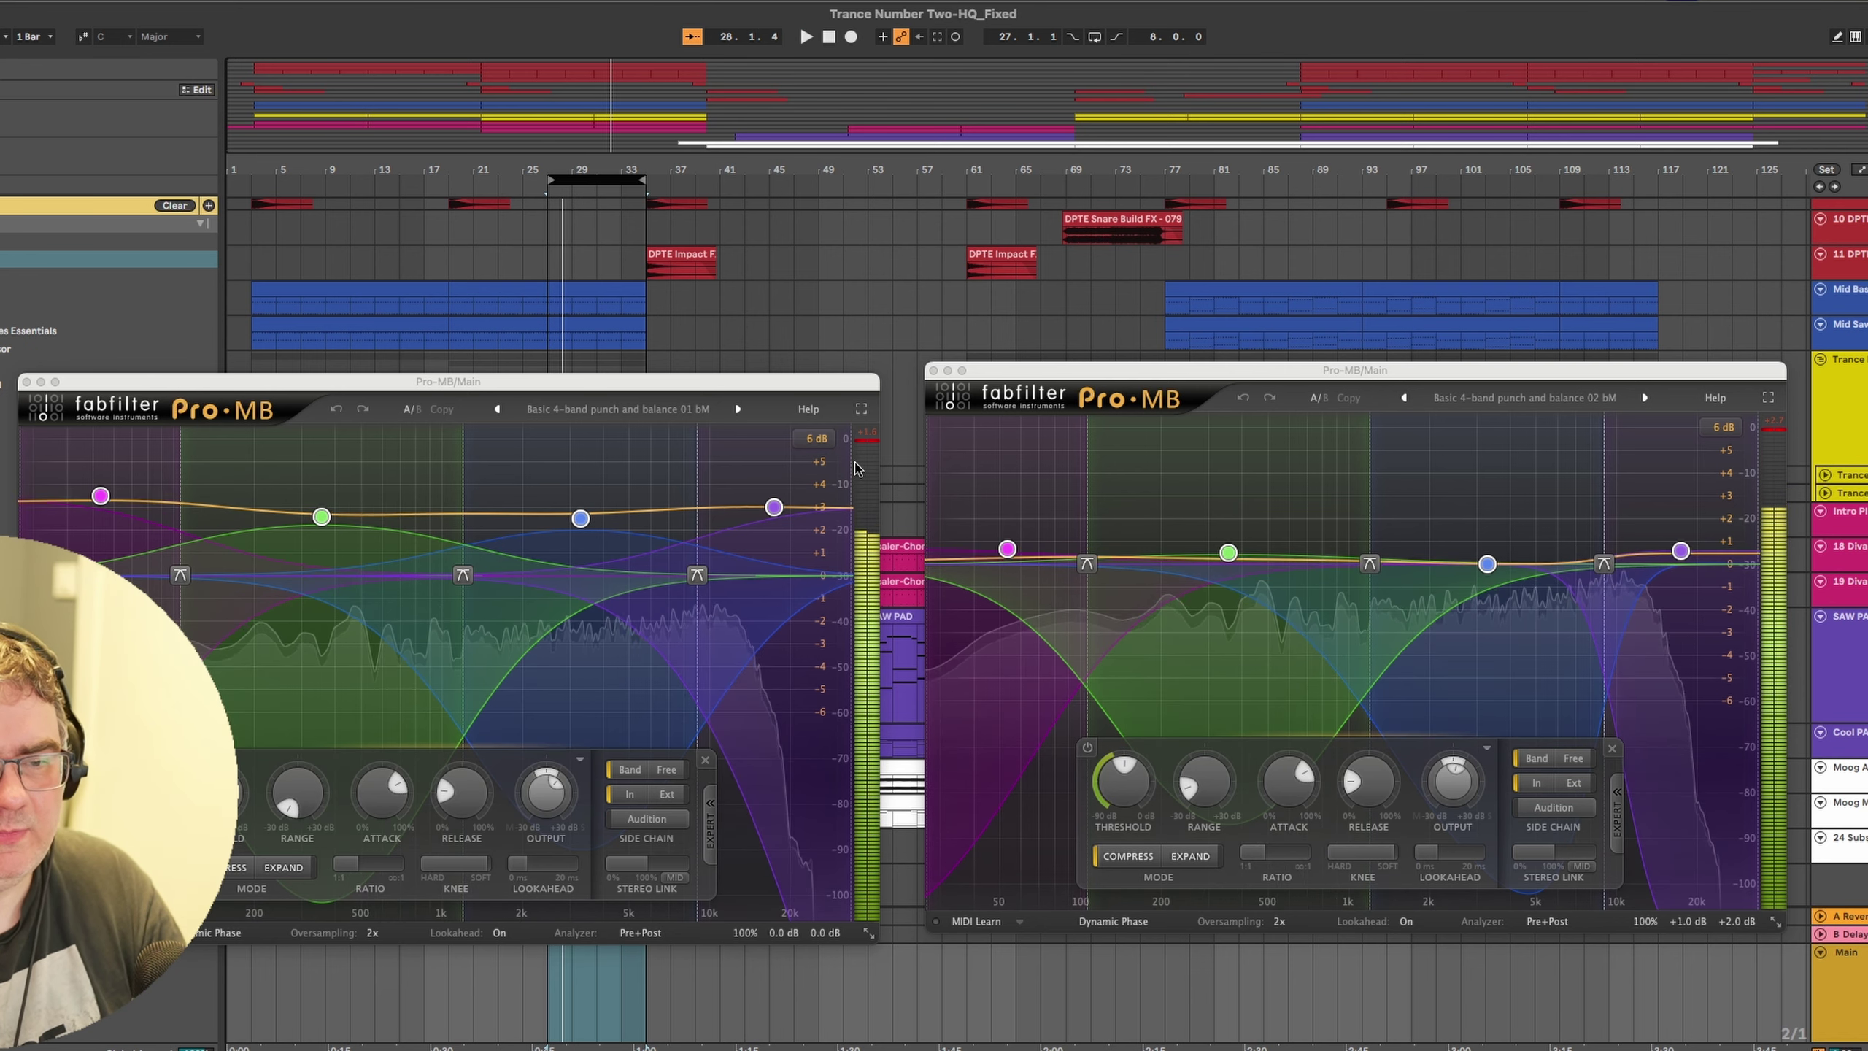
key(space)
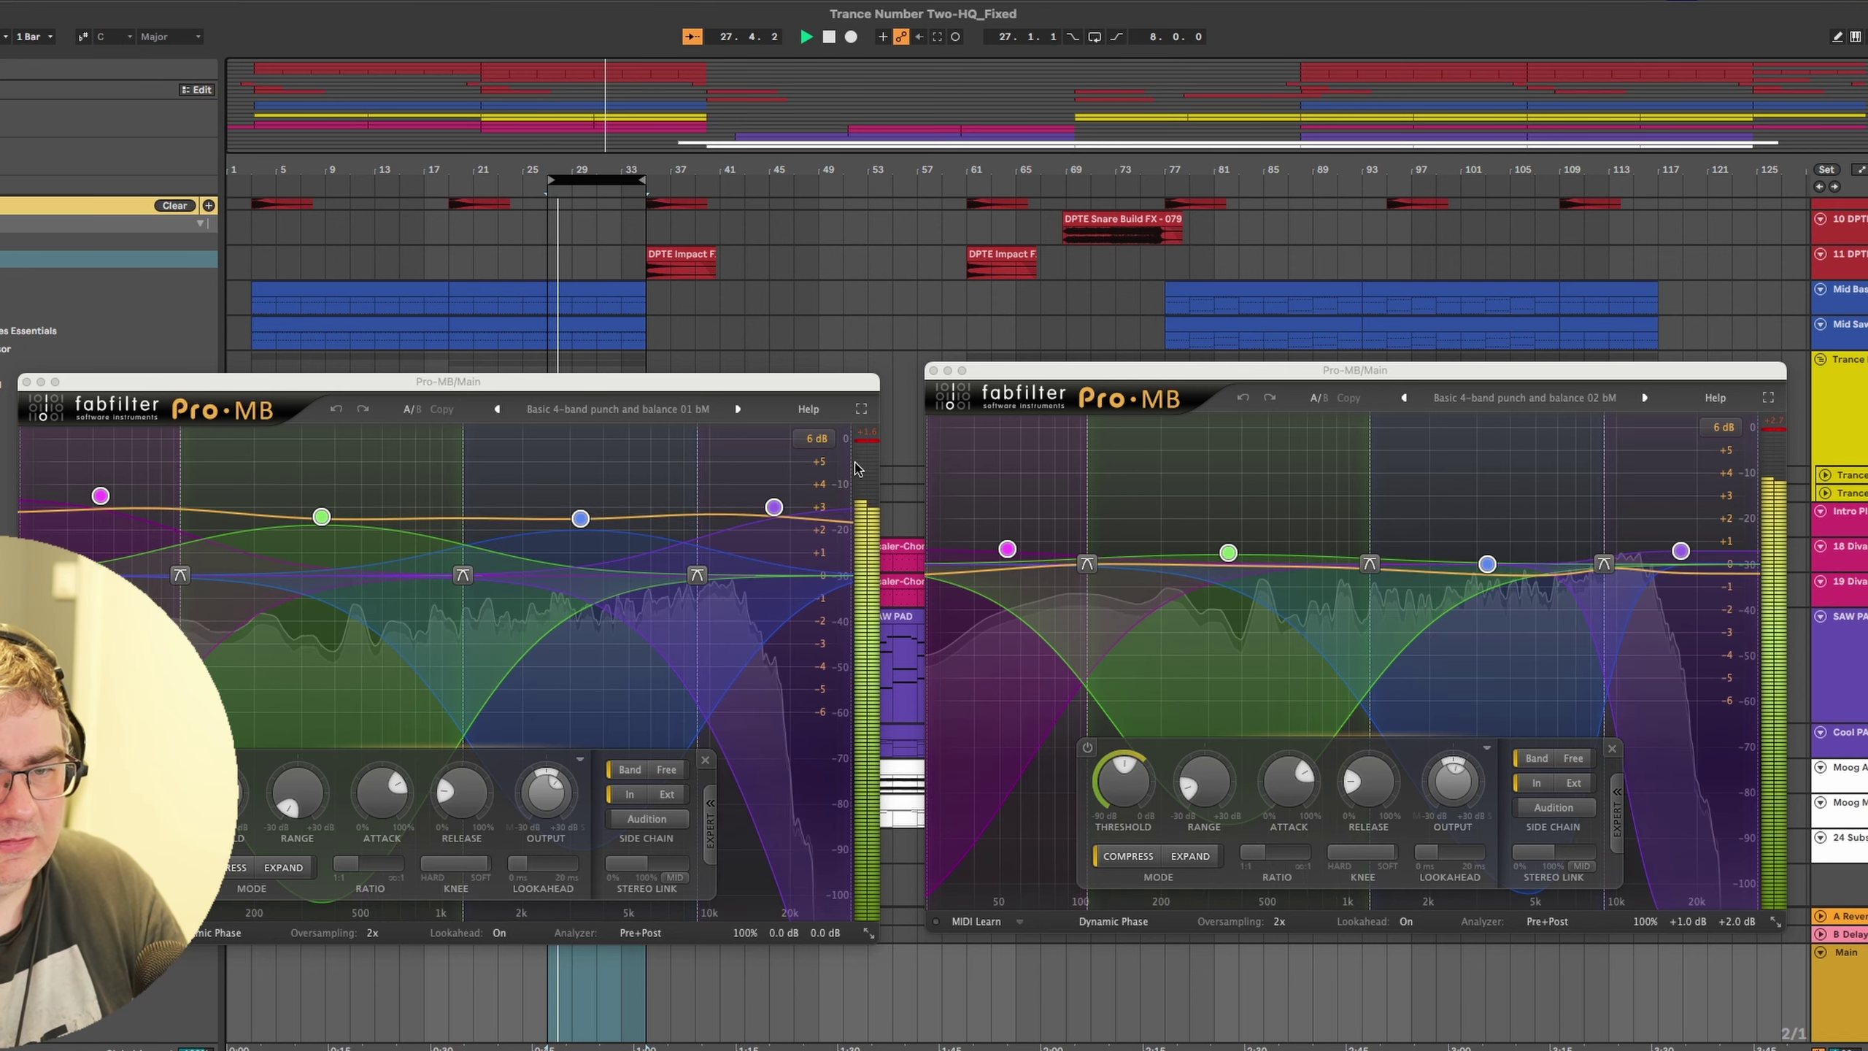
key(space)
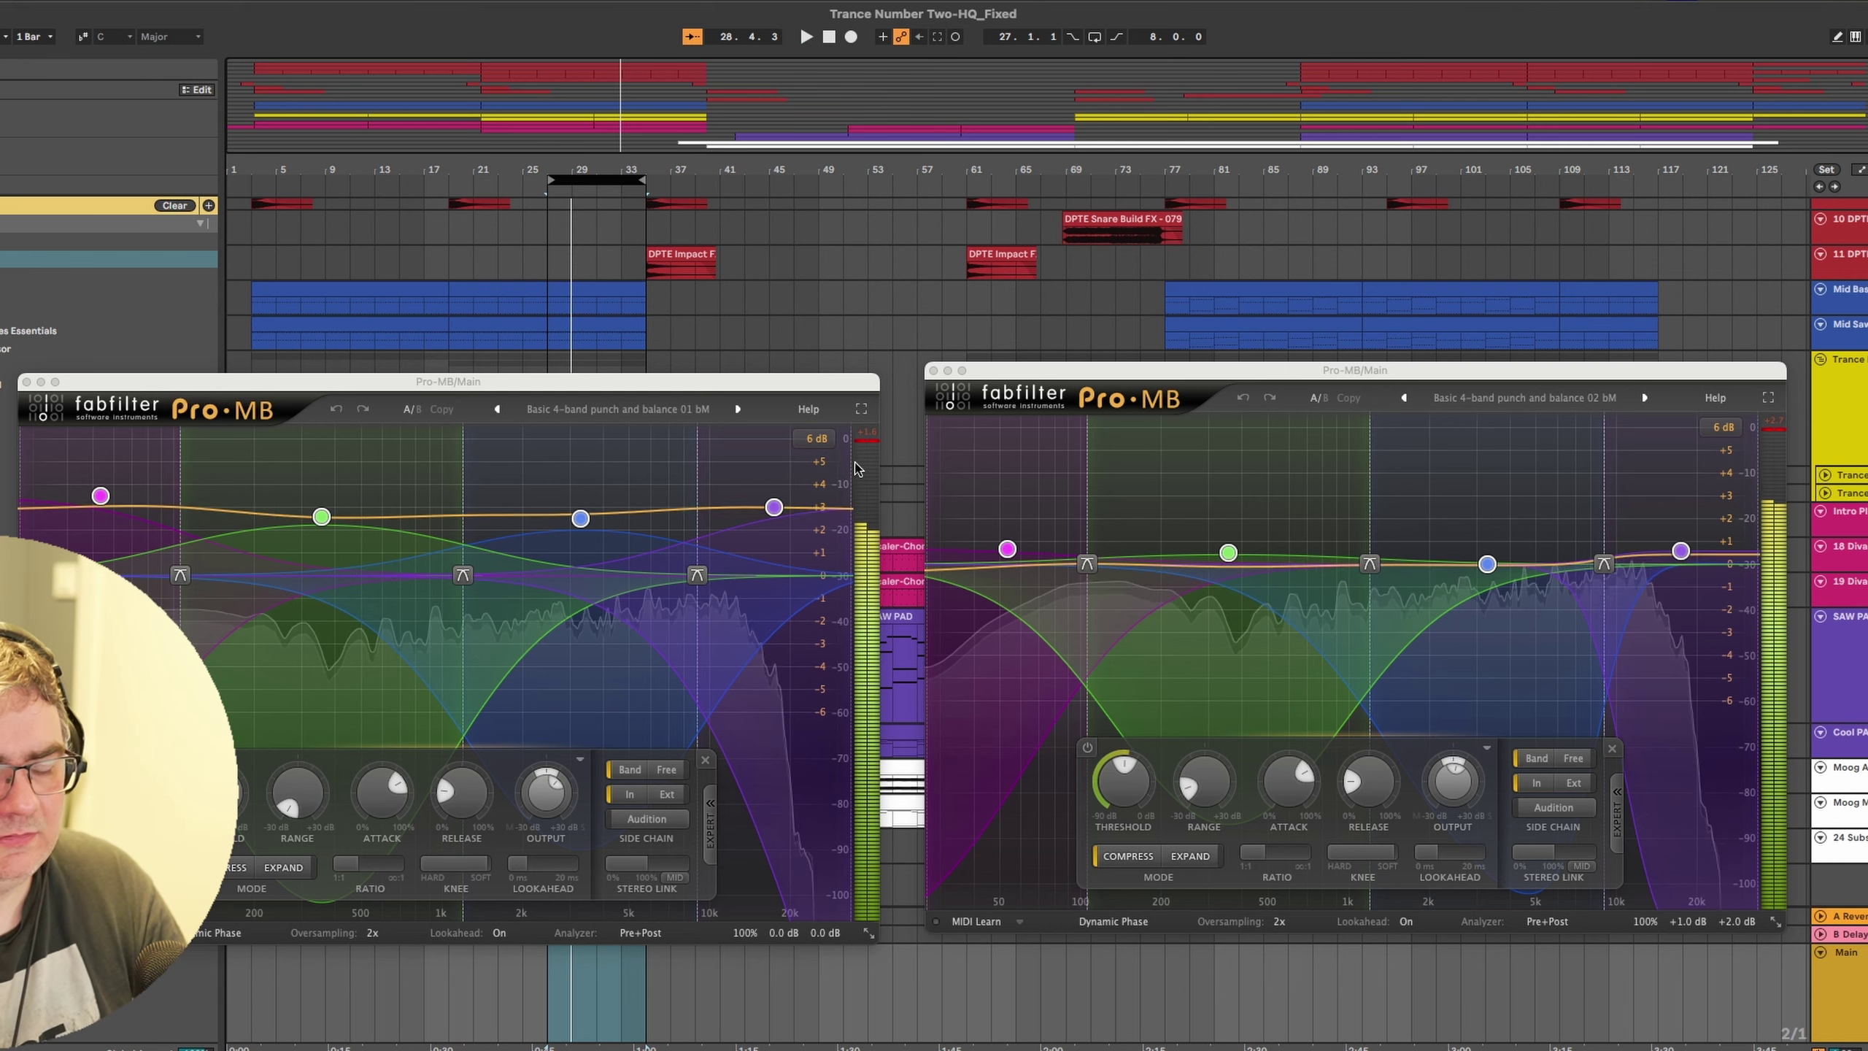
drag(373, 391, 671, 118)
key(space)
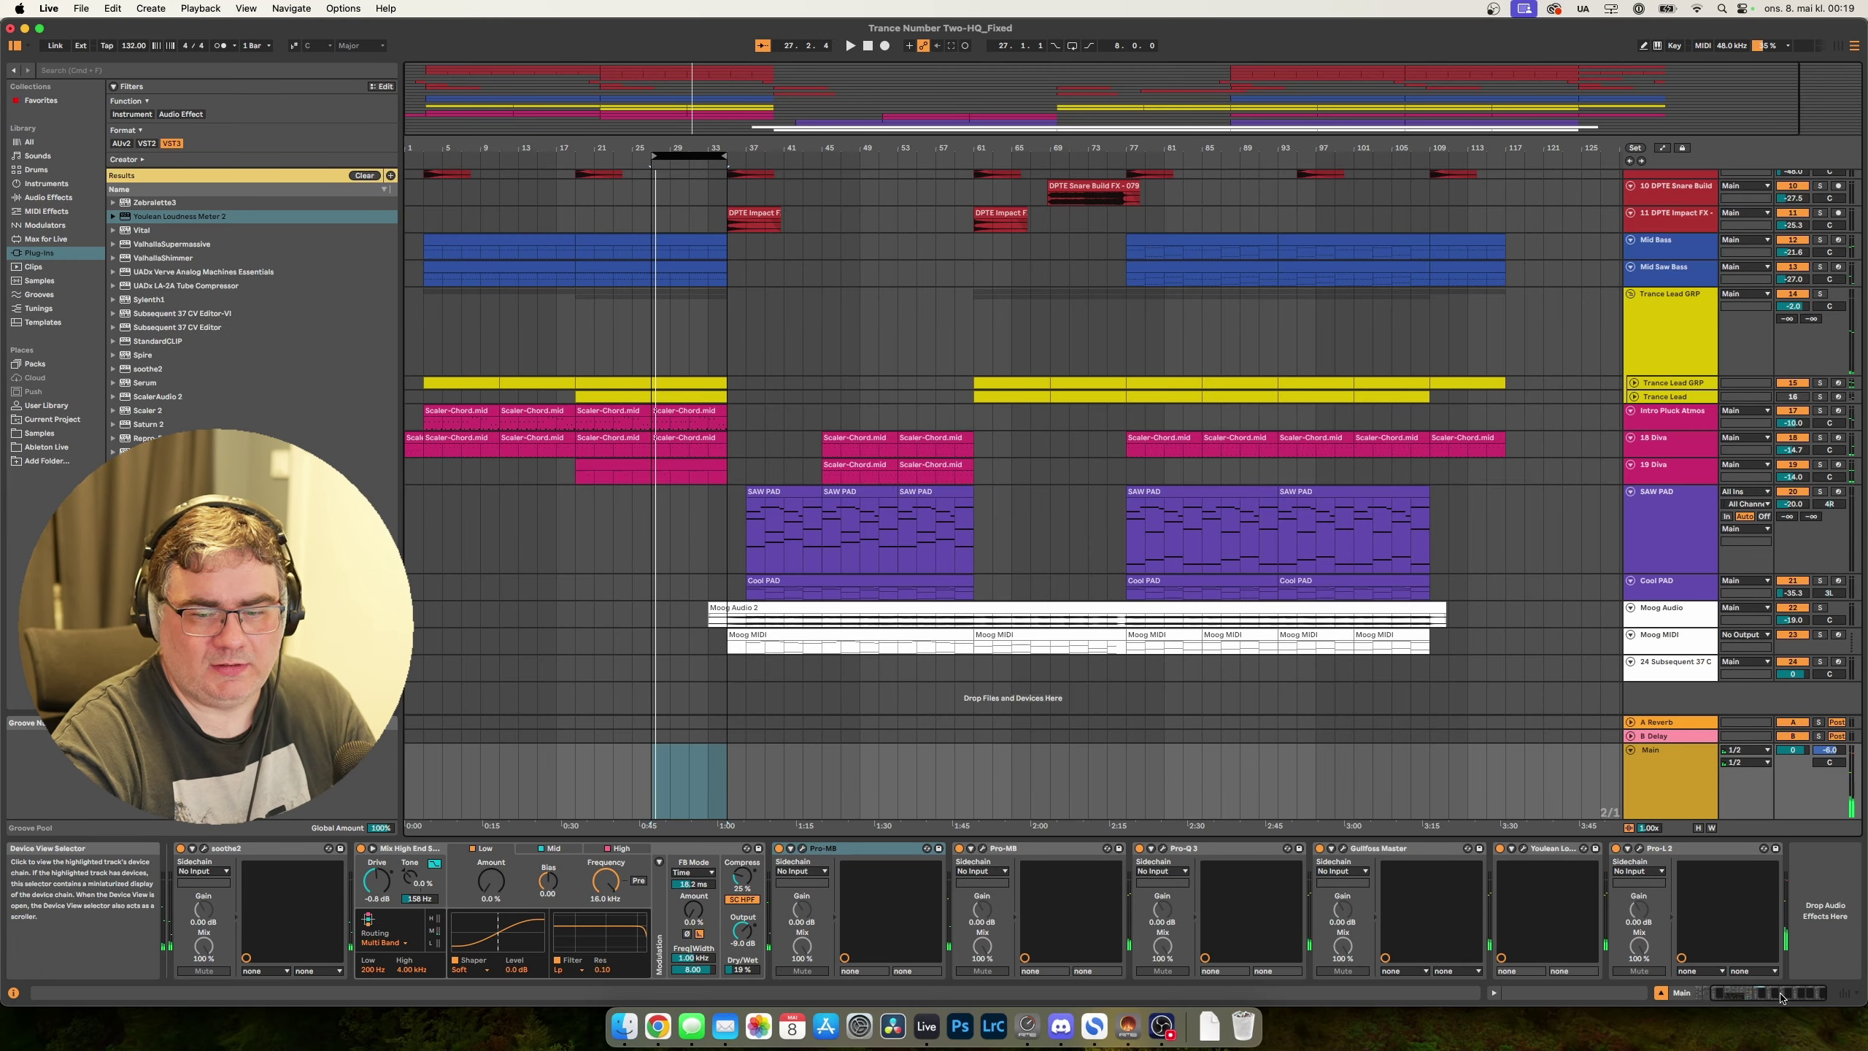
Open Pro-Q 3 on the Main track and examine the low-cut band's stereo placement options, closing the plug-in window when finished.
click(1177, 849)
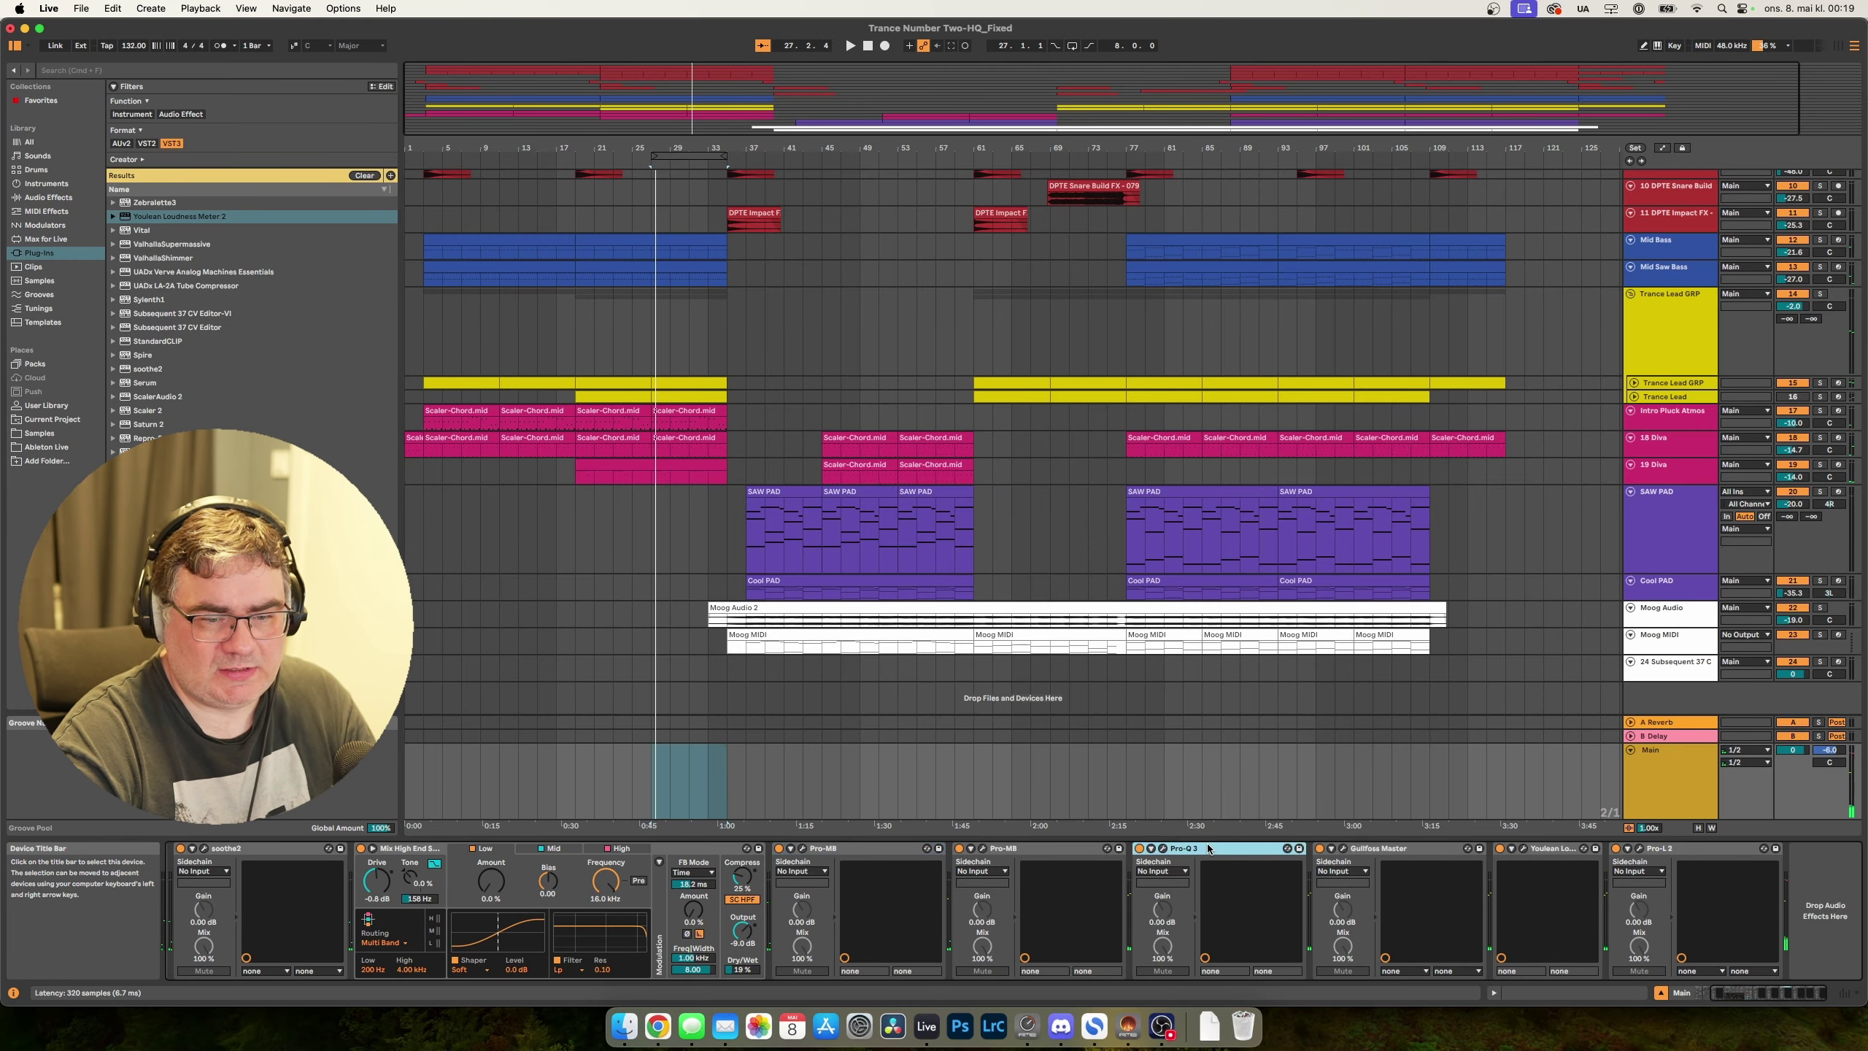
click(1163, 850)
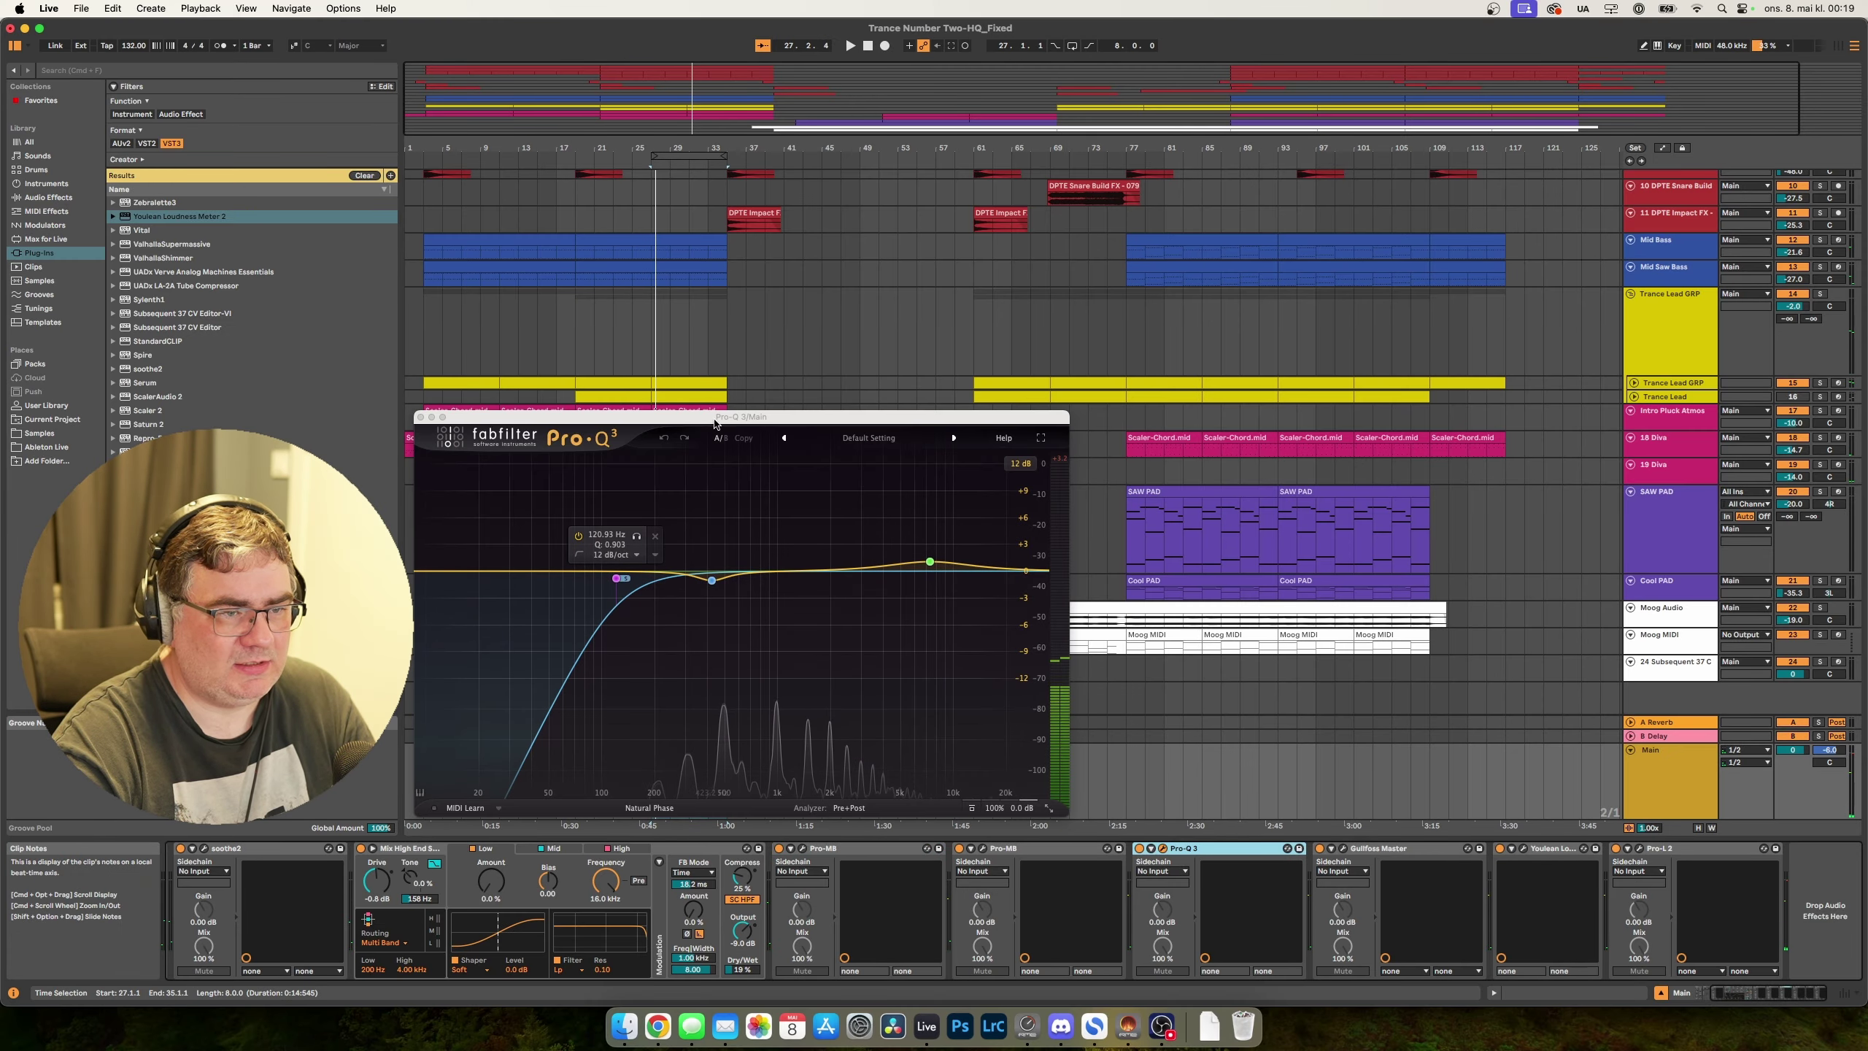
drag(712, 414, 1342, 380)
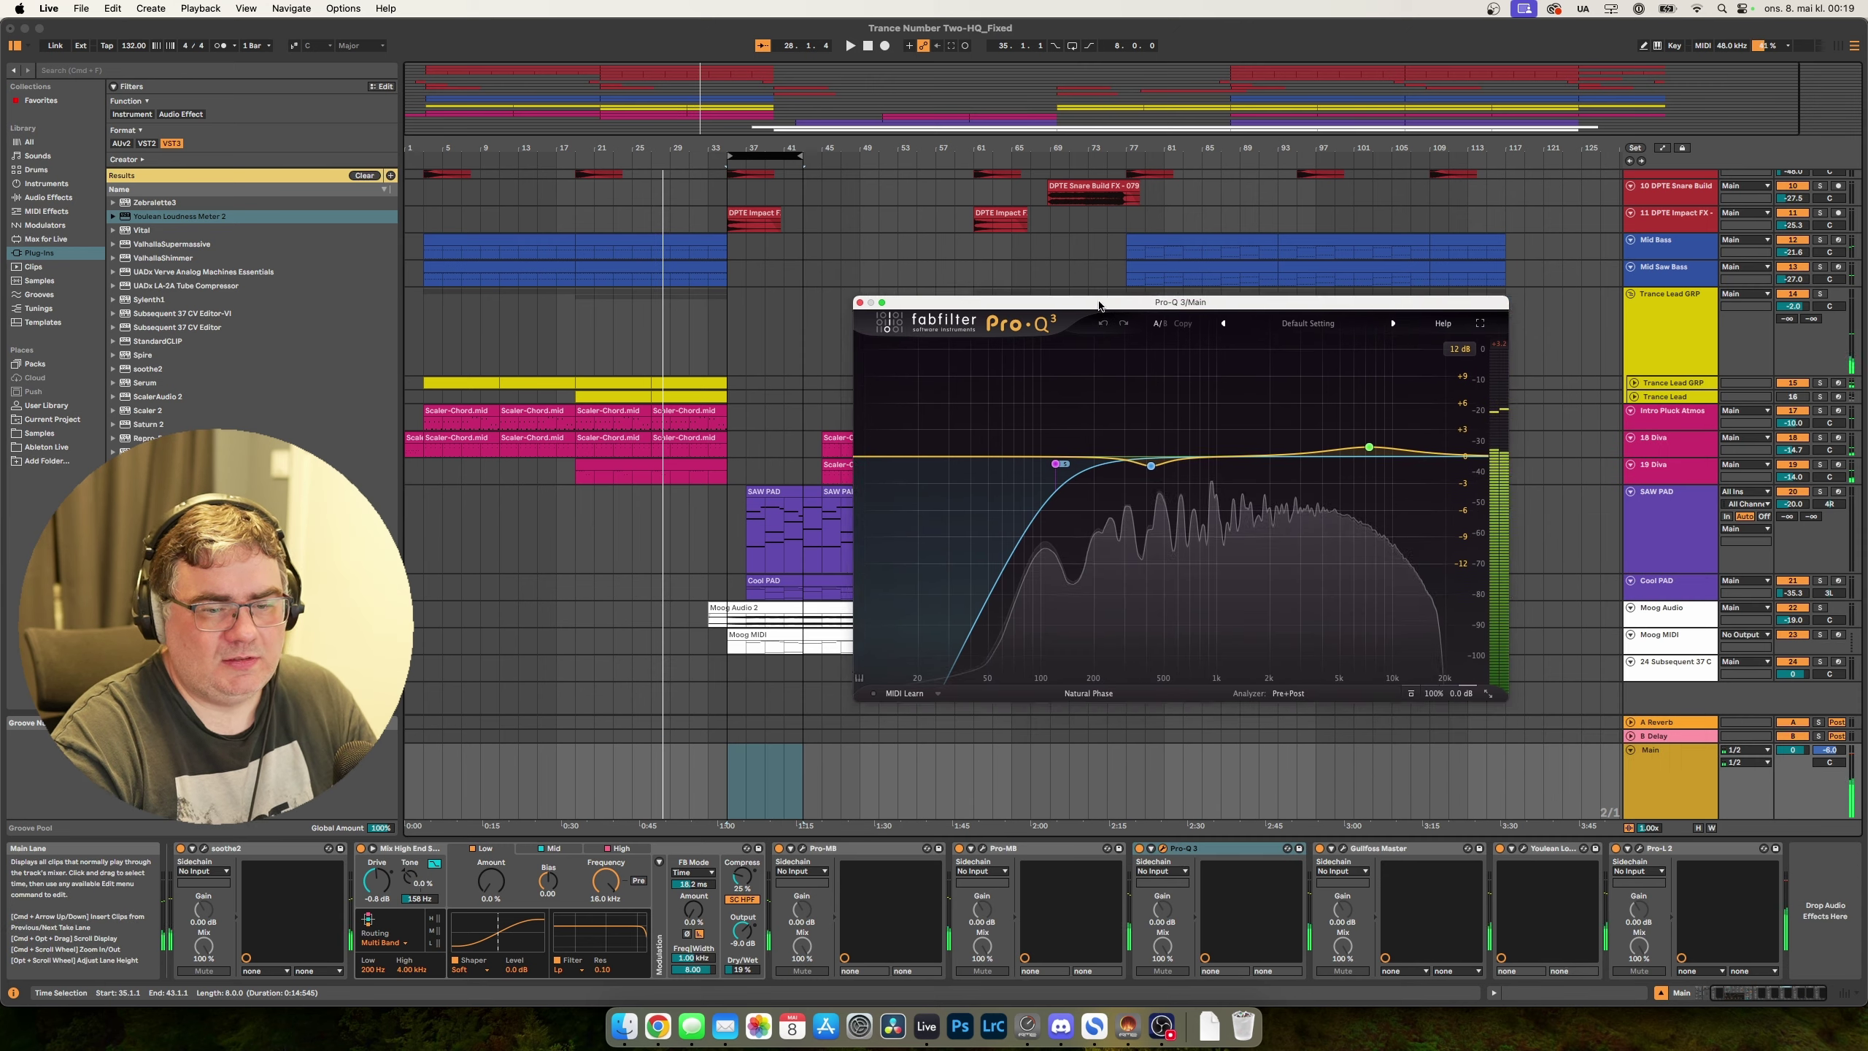
drag(1101, 302, 1094, 280)
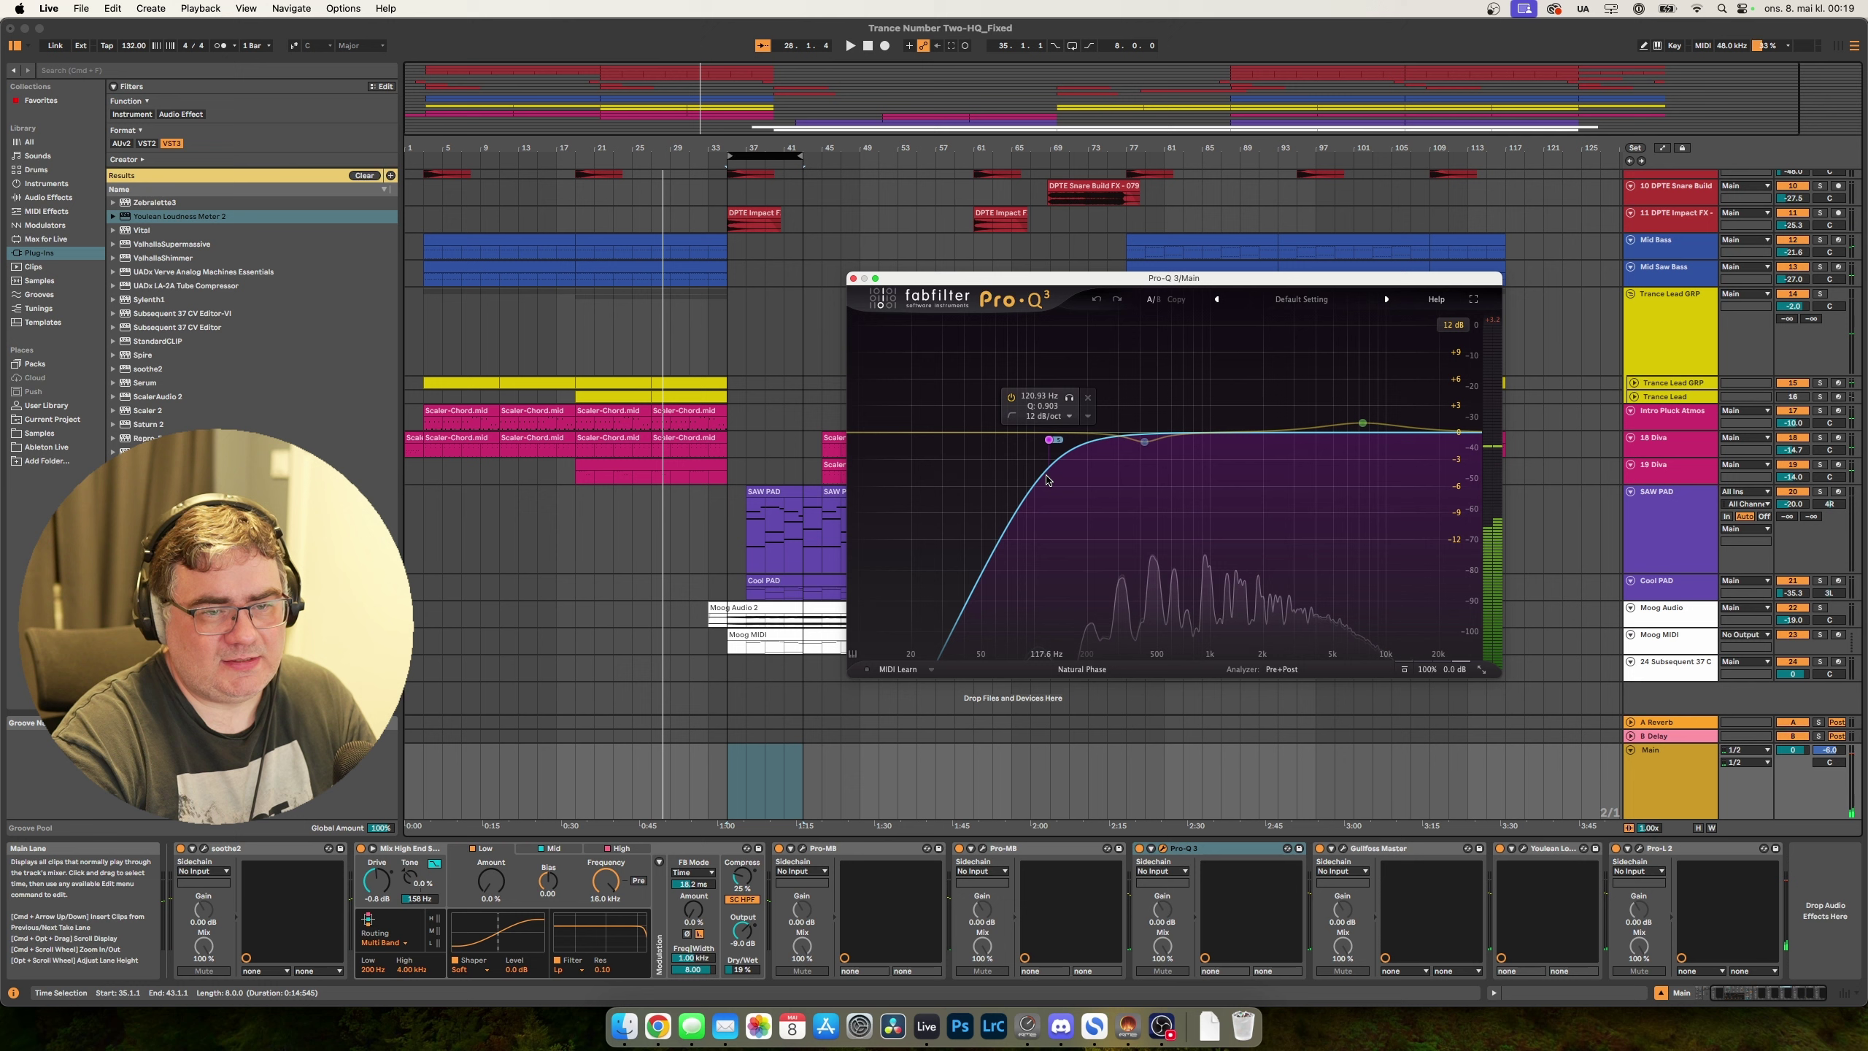
click(1046, 480)
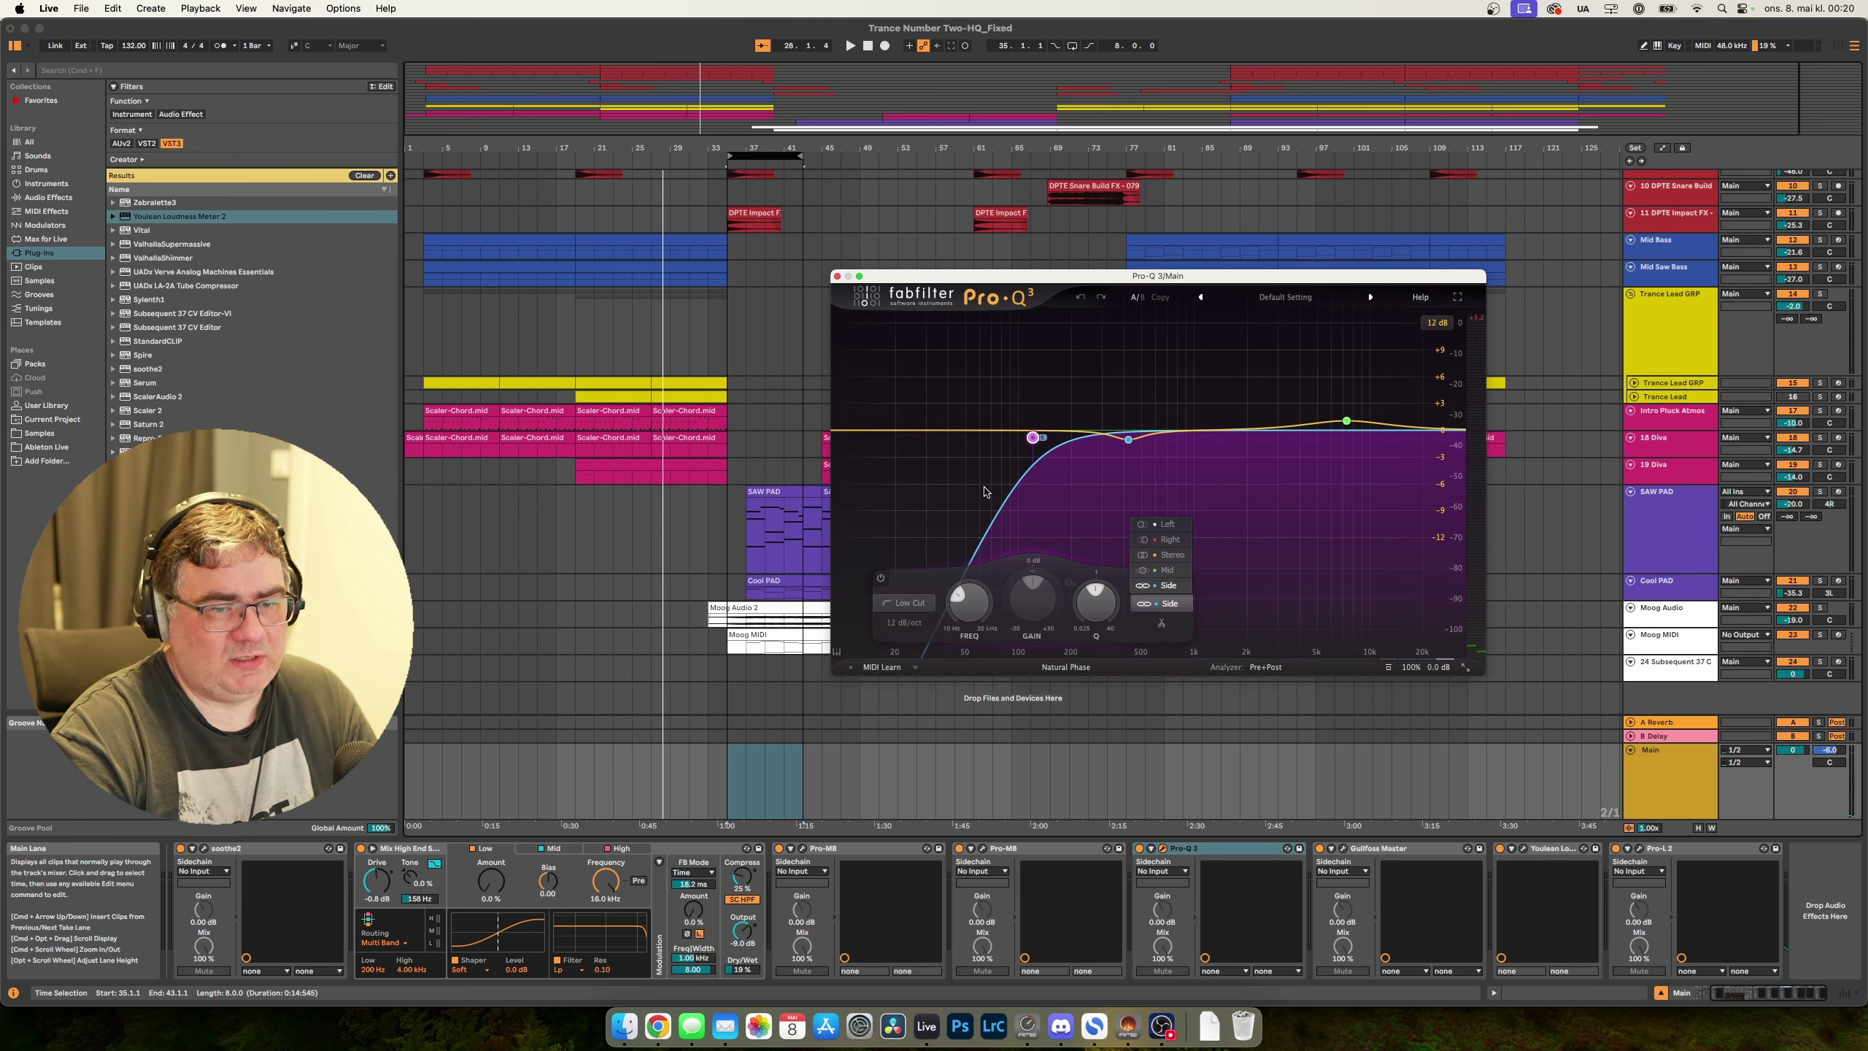
click(985, 492)
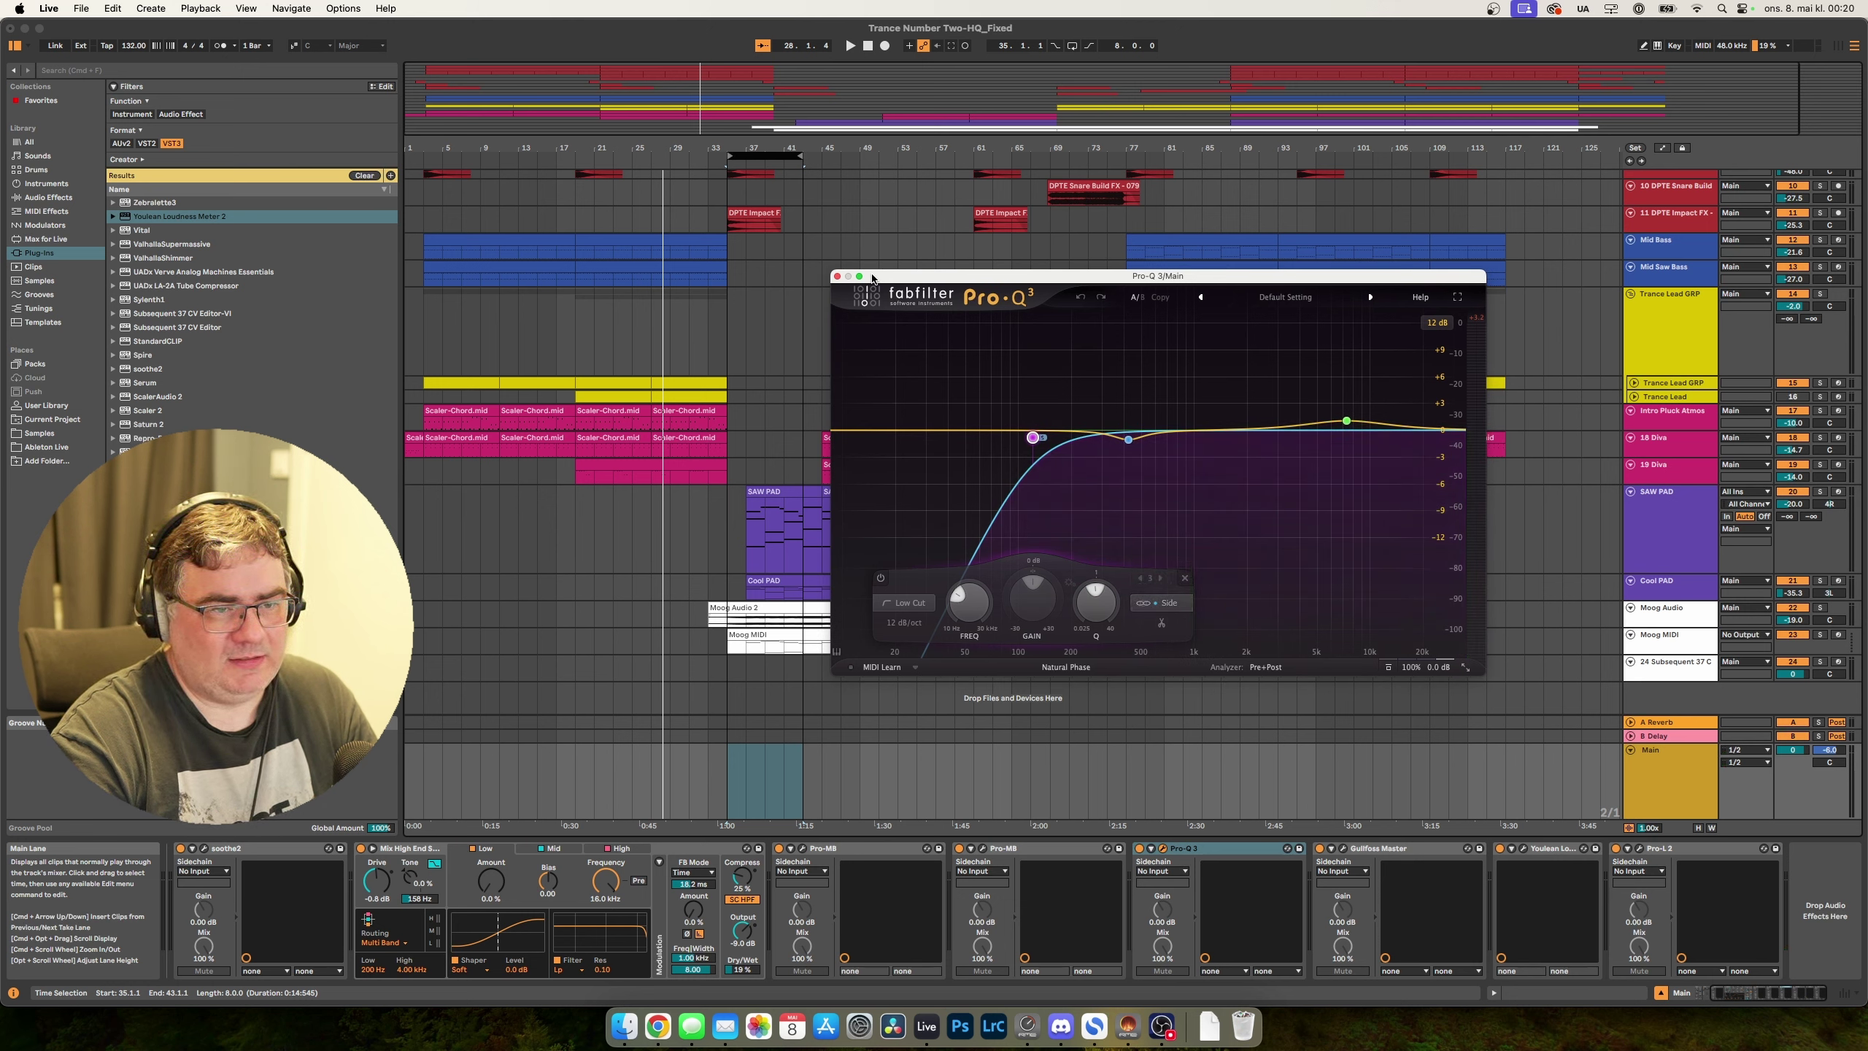
drag(858, 277, 865, 279)
click(844, 278)
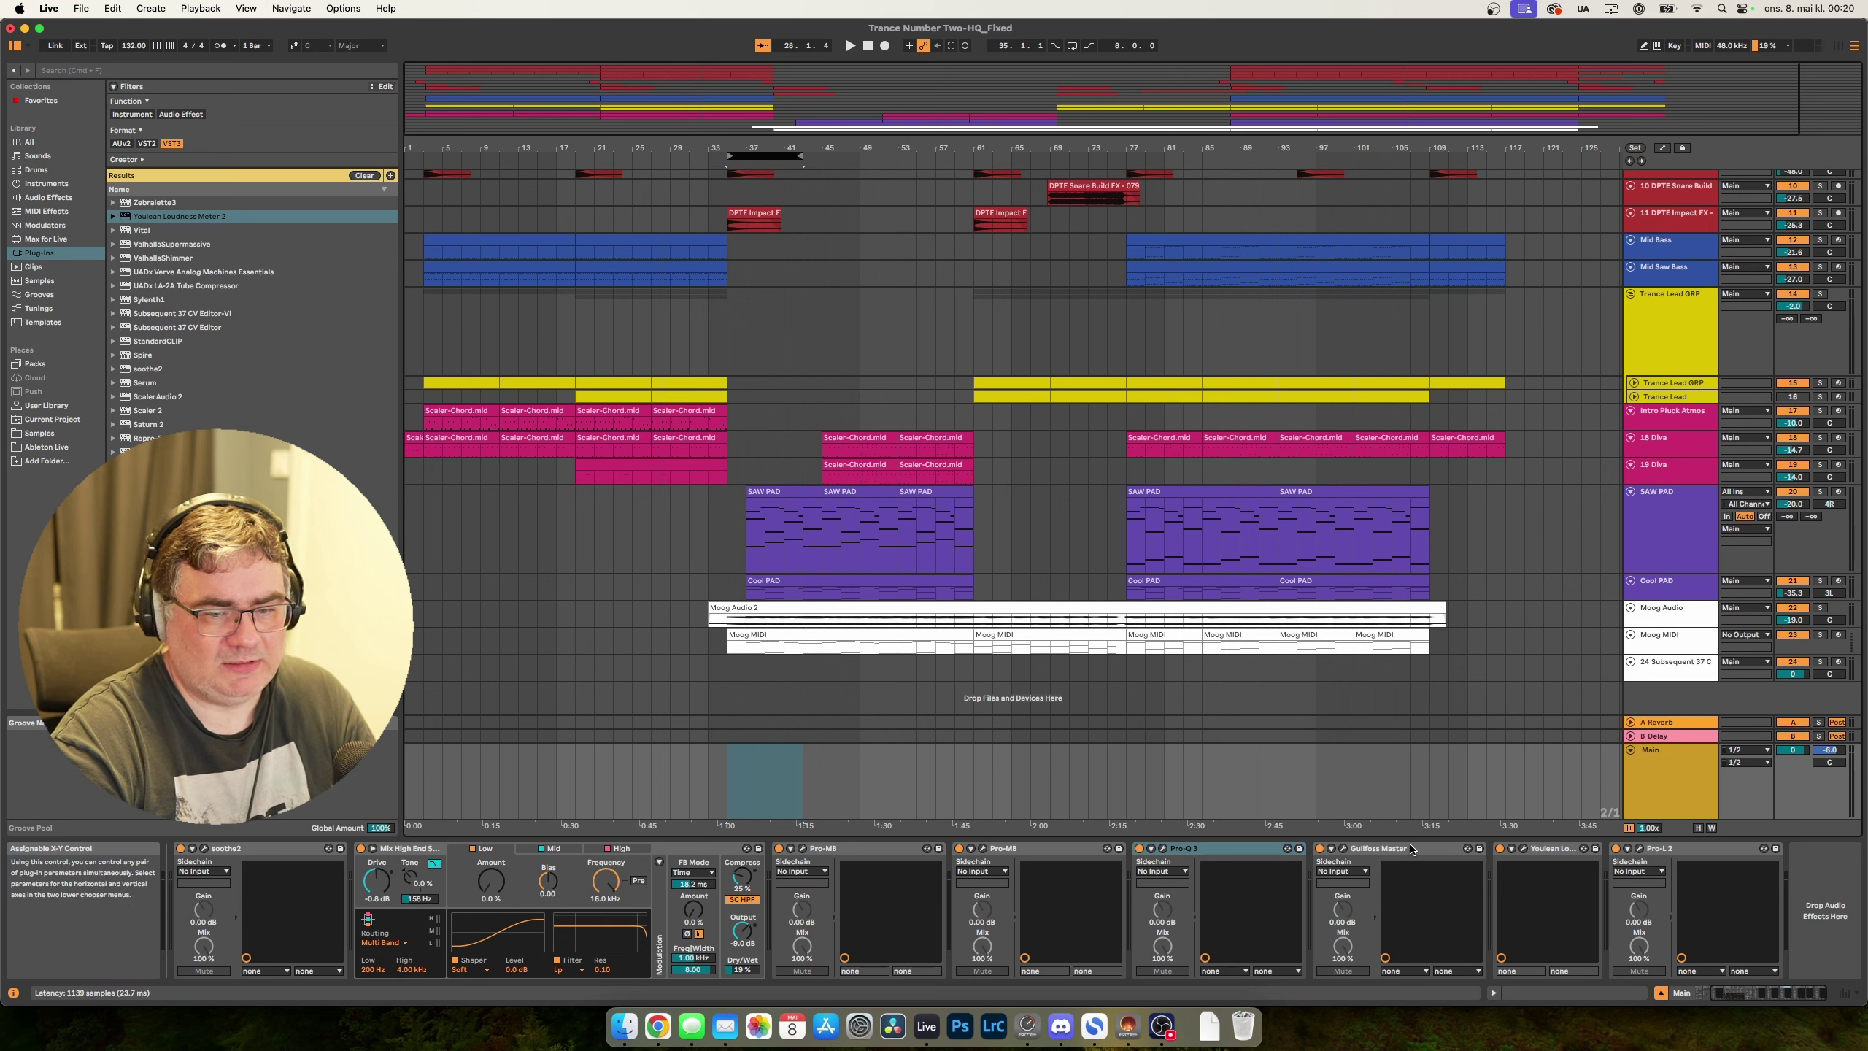
Open Gullfoss Master on the Main track and set the arrangement loop to bars 19 to 35.
click(1342, 849)
drag(528, 396, 985, 182)
drag(789, 156, 654, 158)
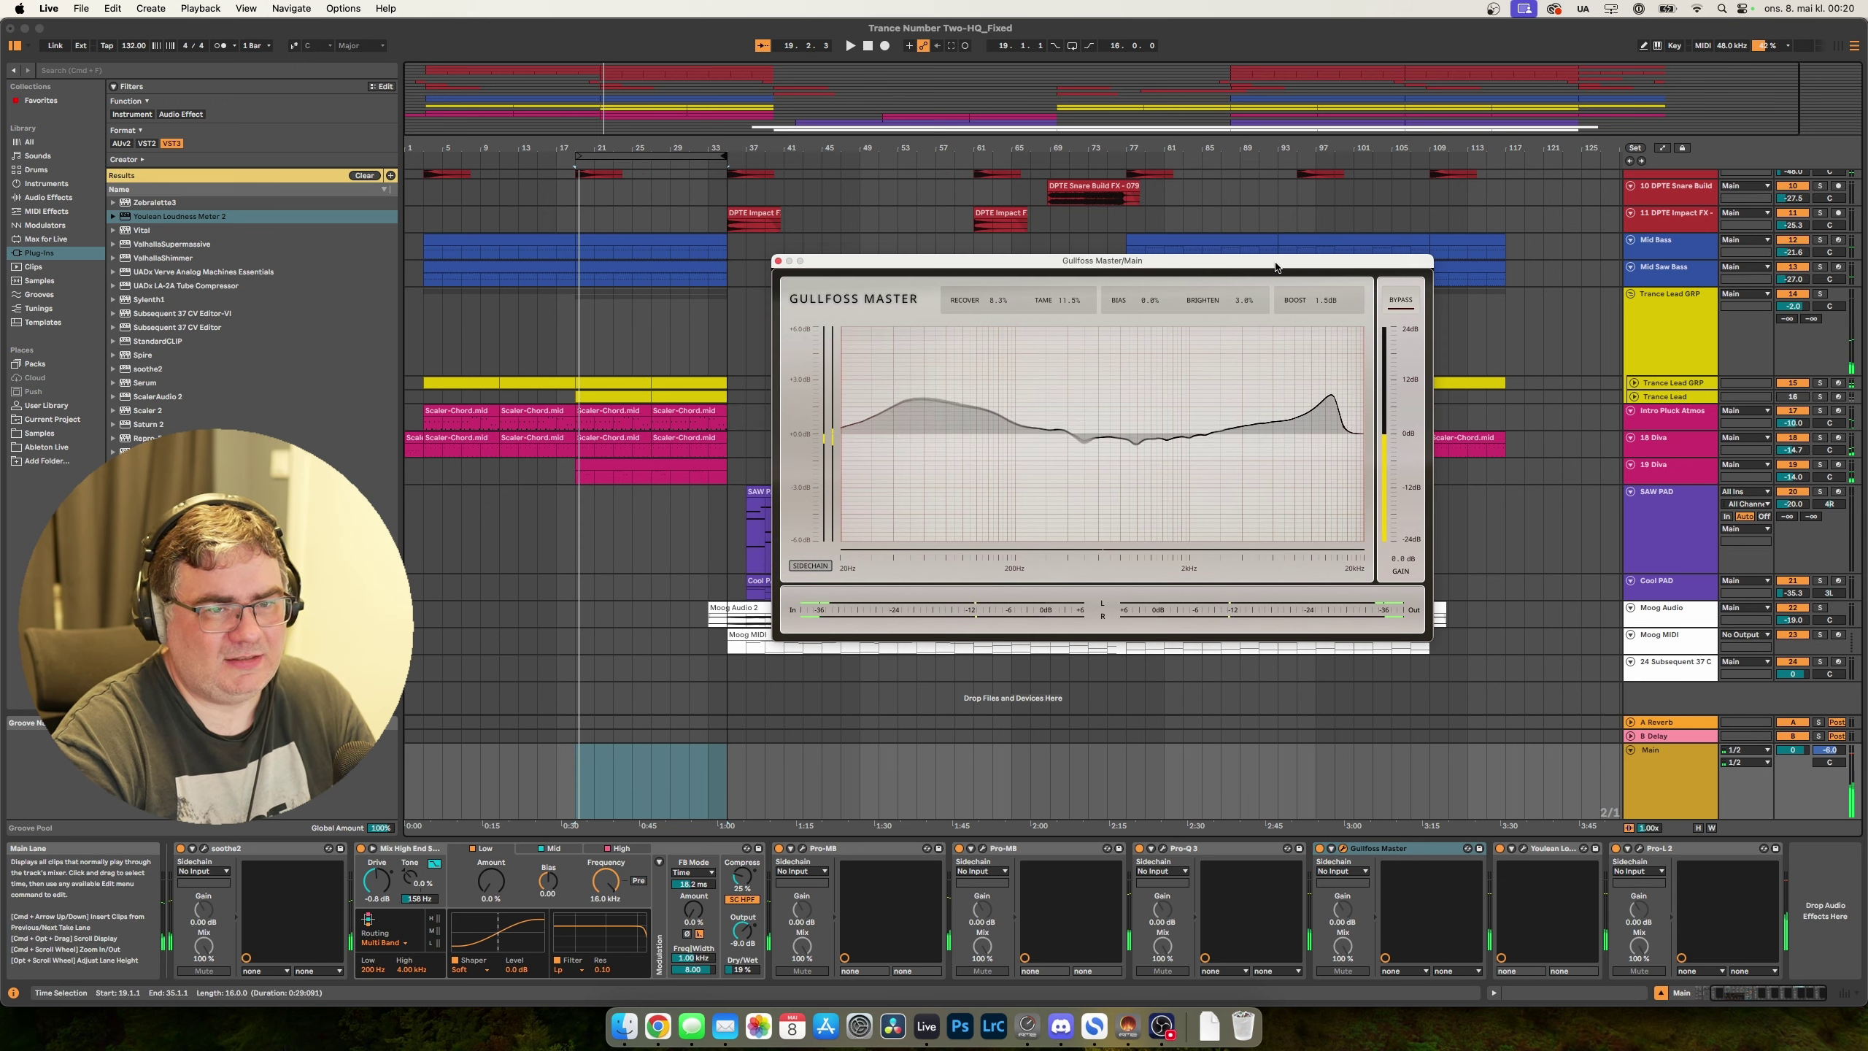
drag(1276, 267, 1270, 288)
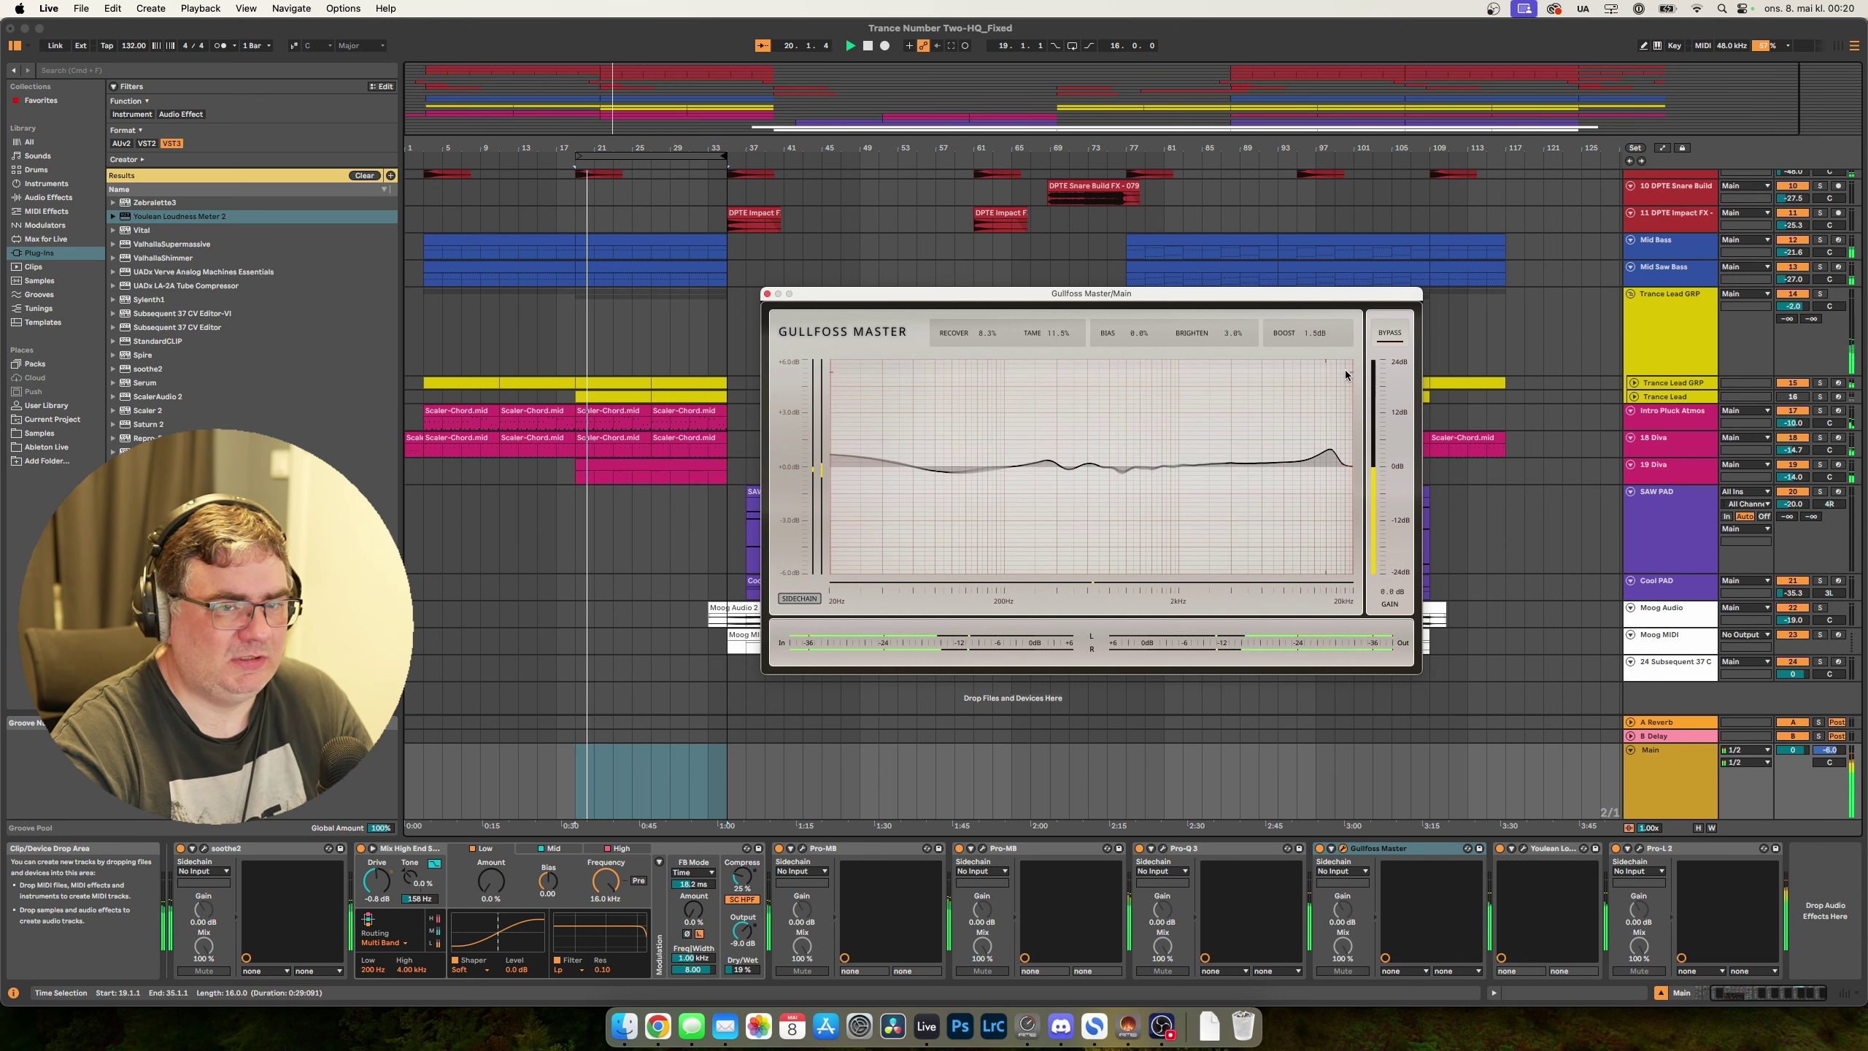
Compare the playing mix with Gullfoss Master bypassed and active, leaving it active and closing its window when finished.
click(1389, 333)
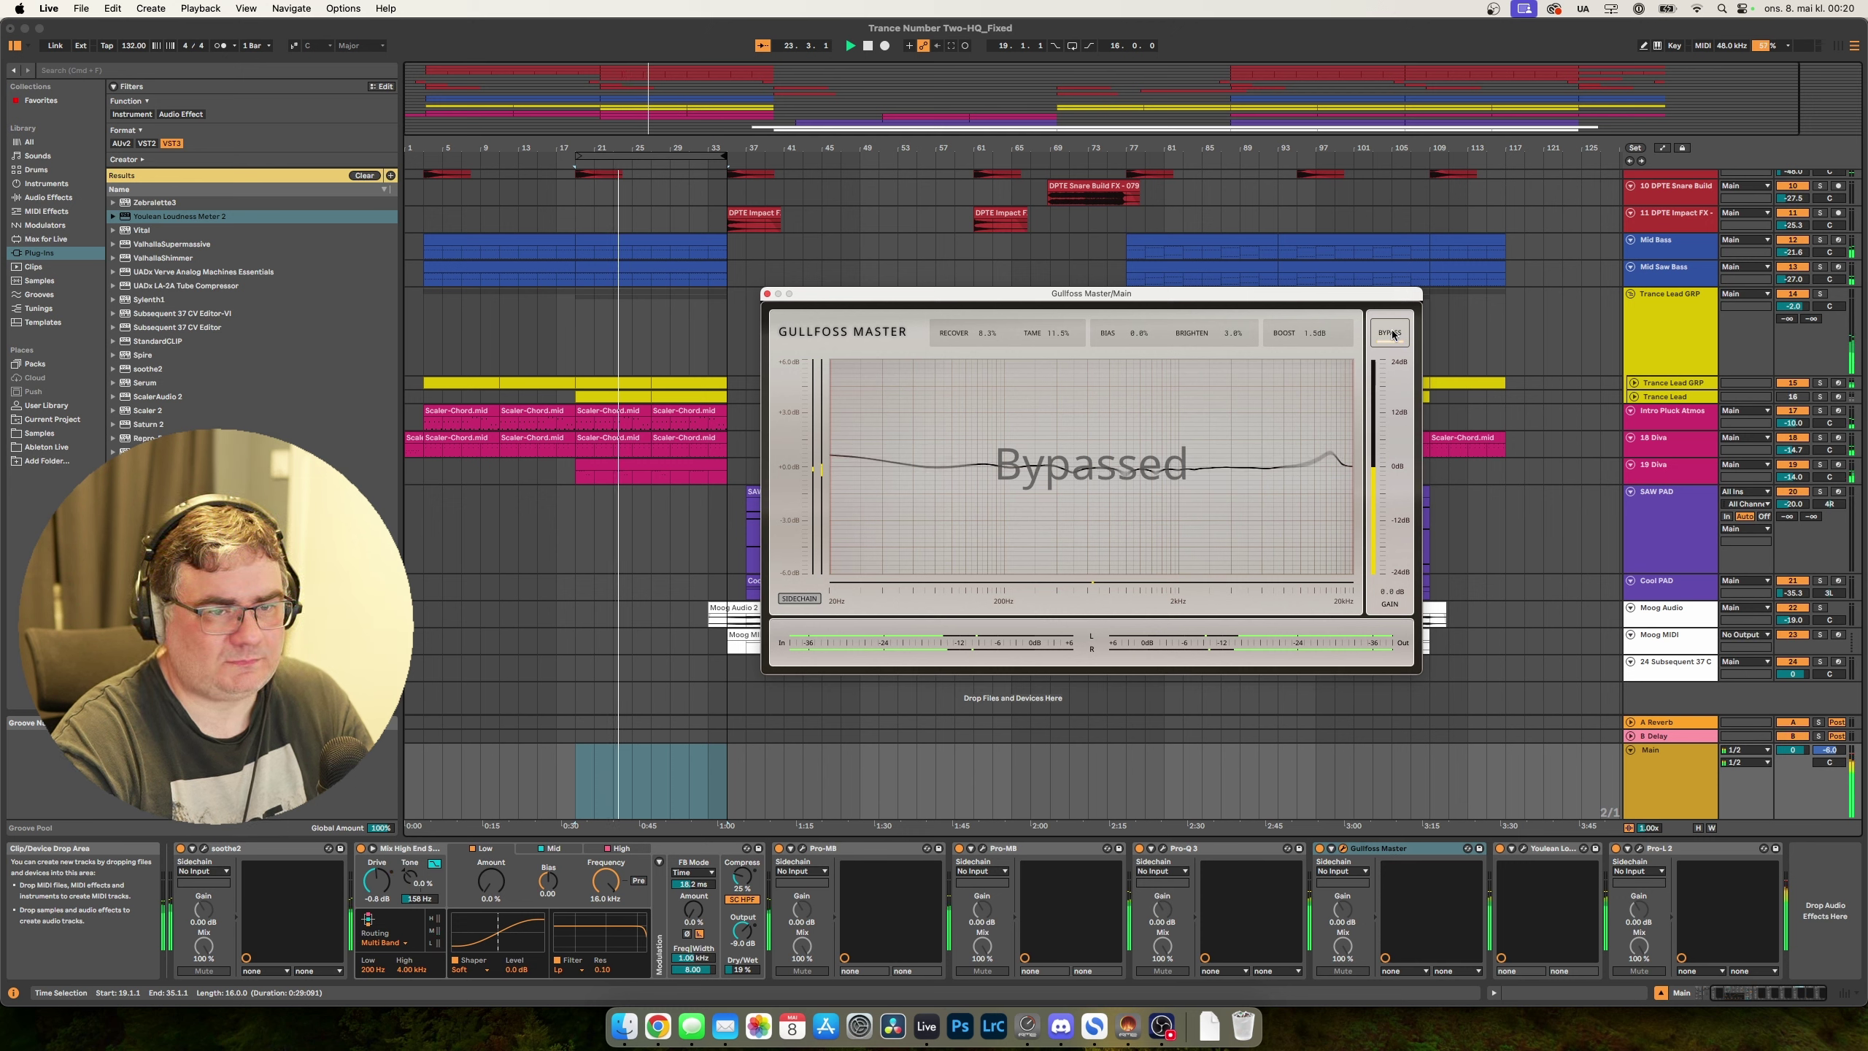
click(1392, 334)
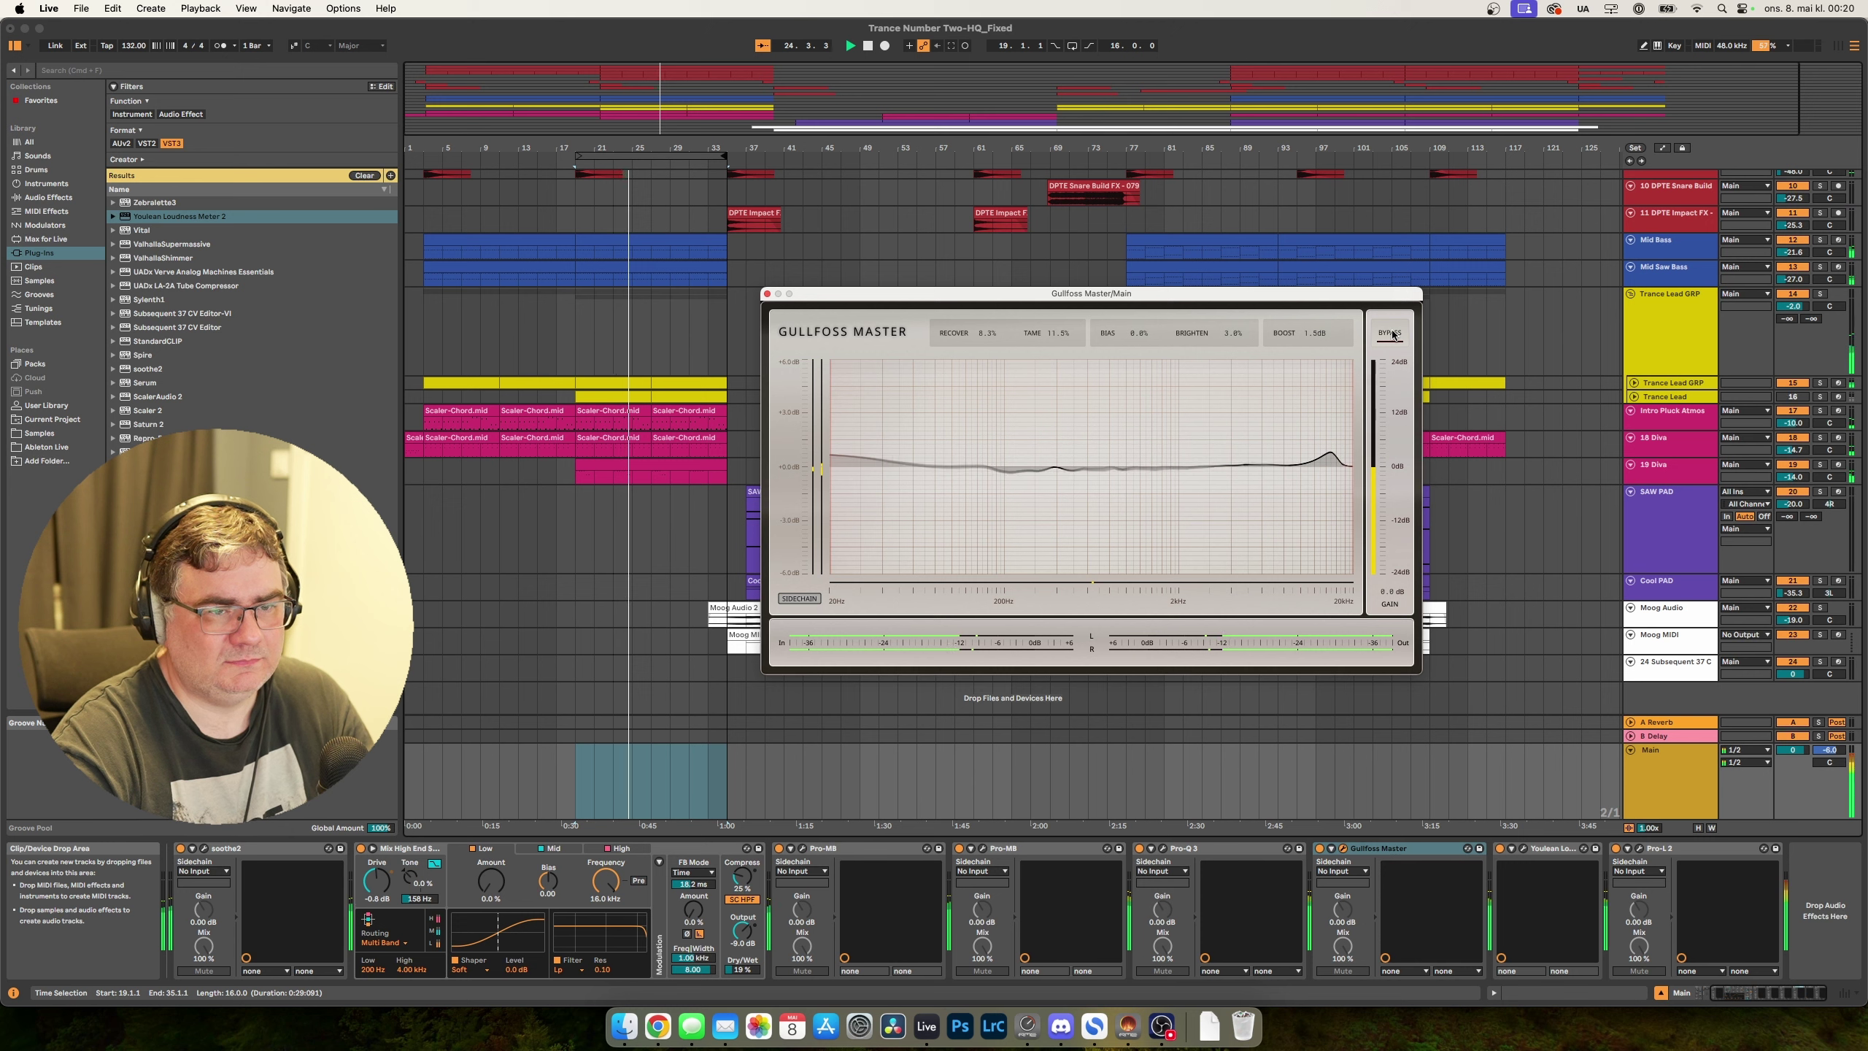
click(1391, 333)
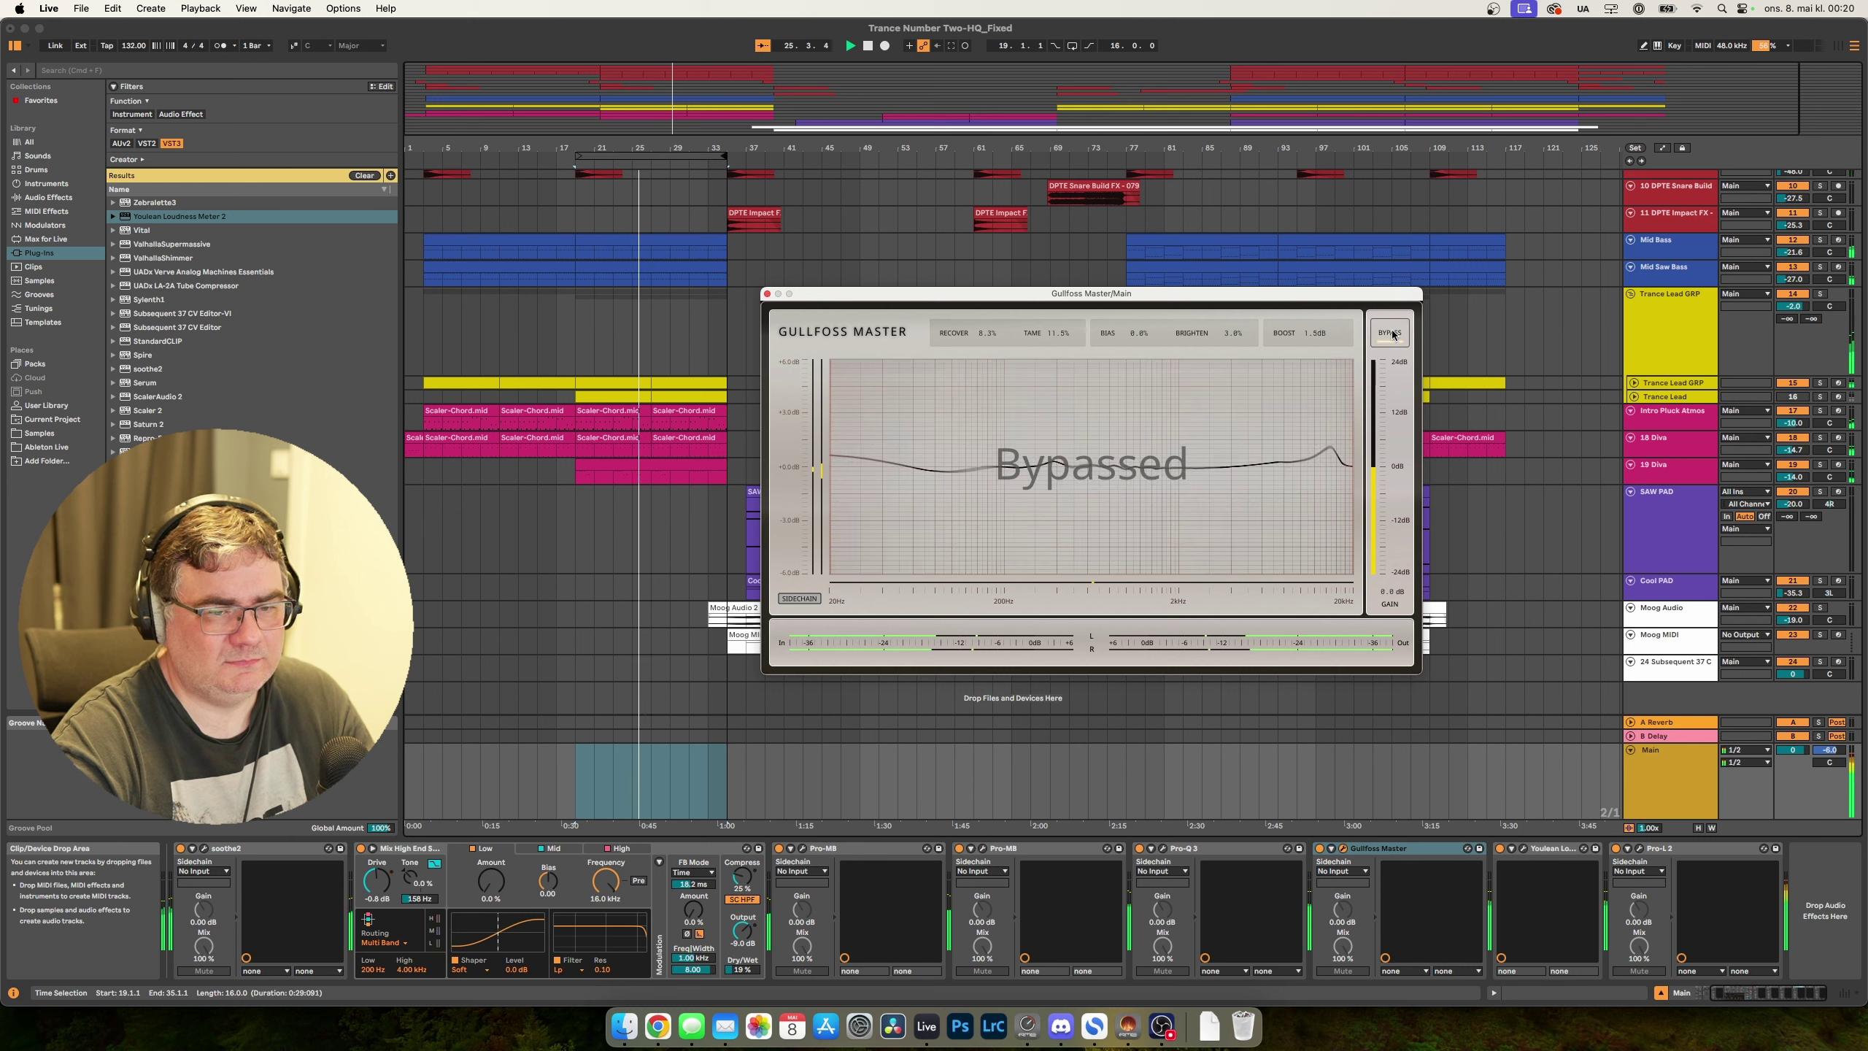
click(1392, 333)
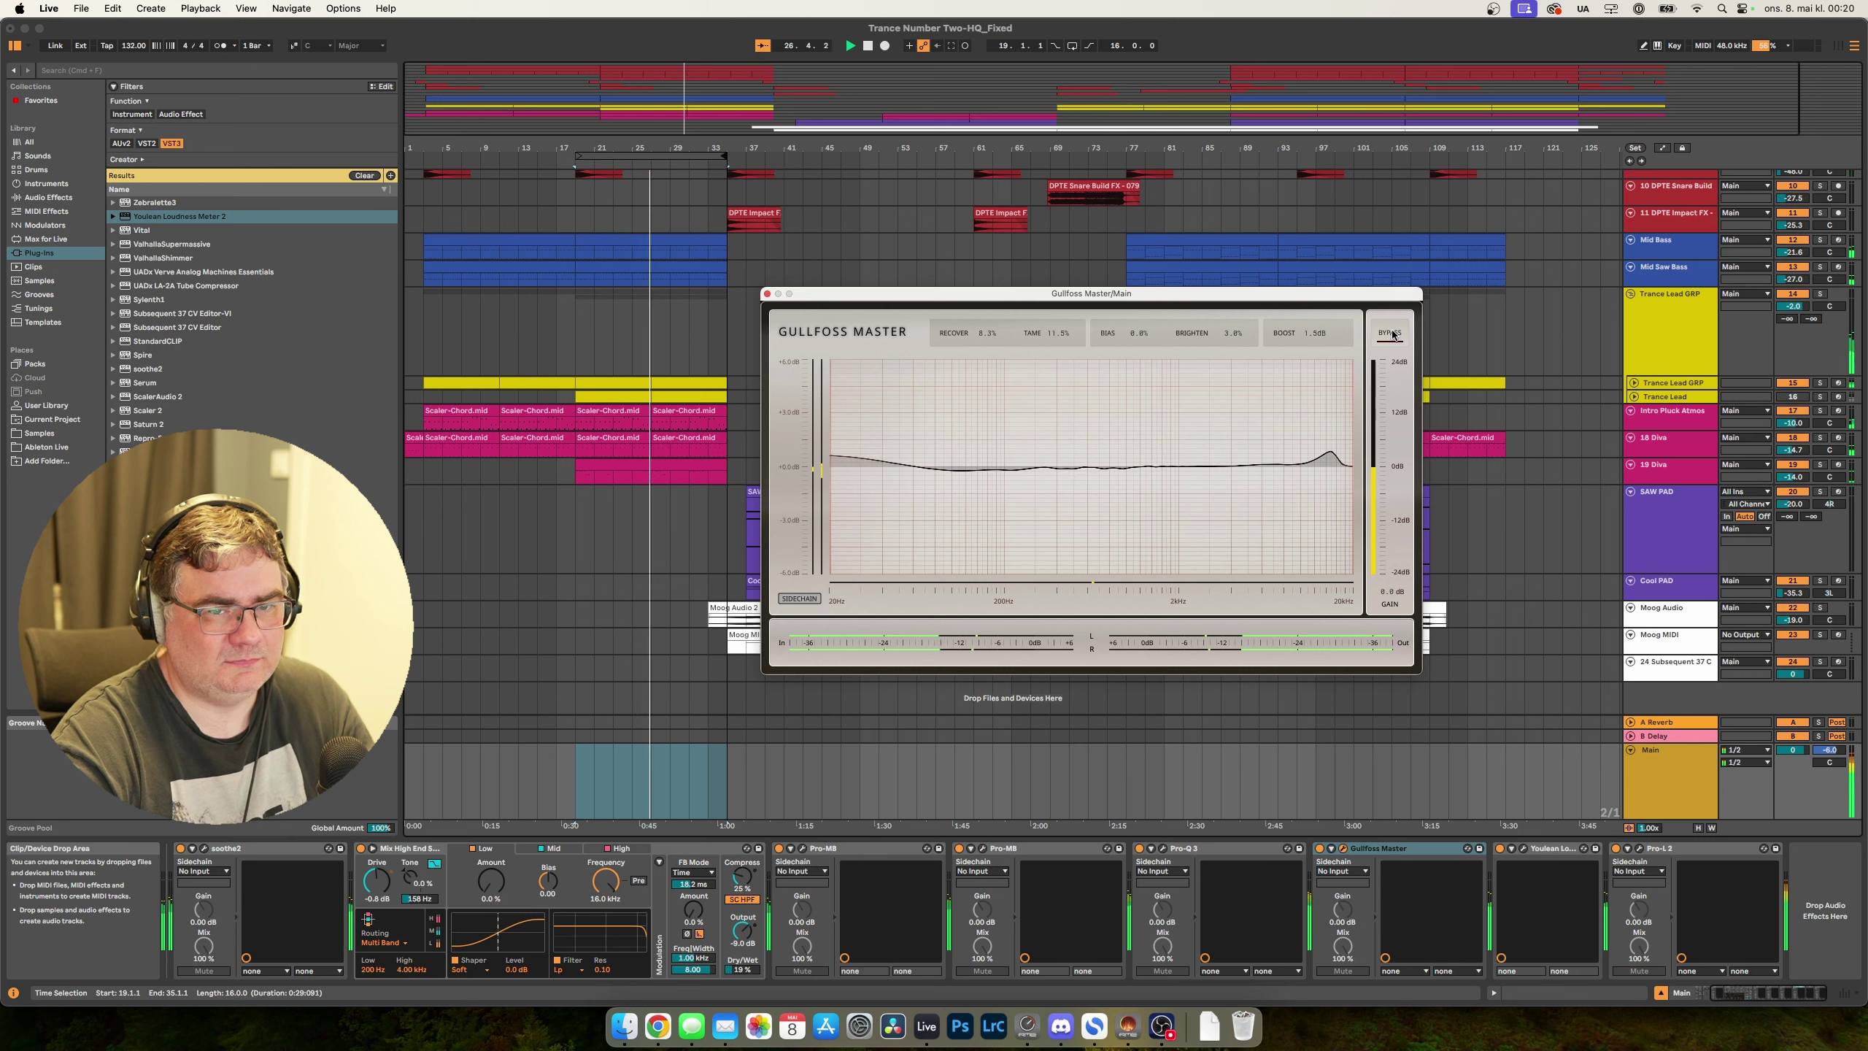
click(1392, 333)
click(1392, 333)
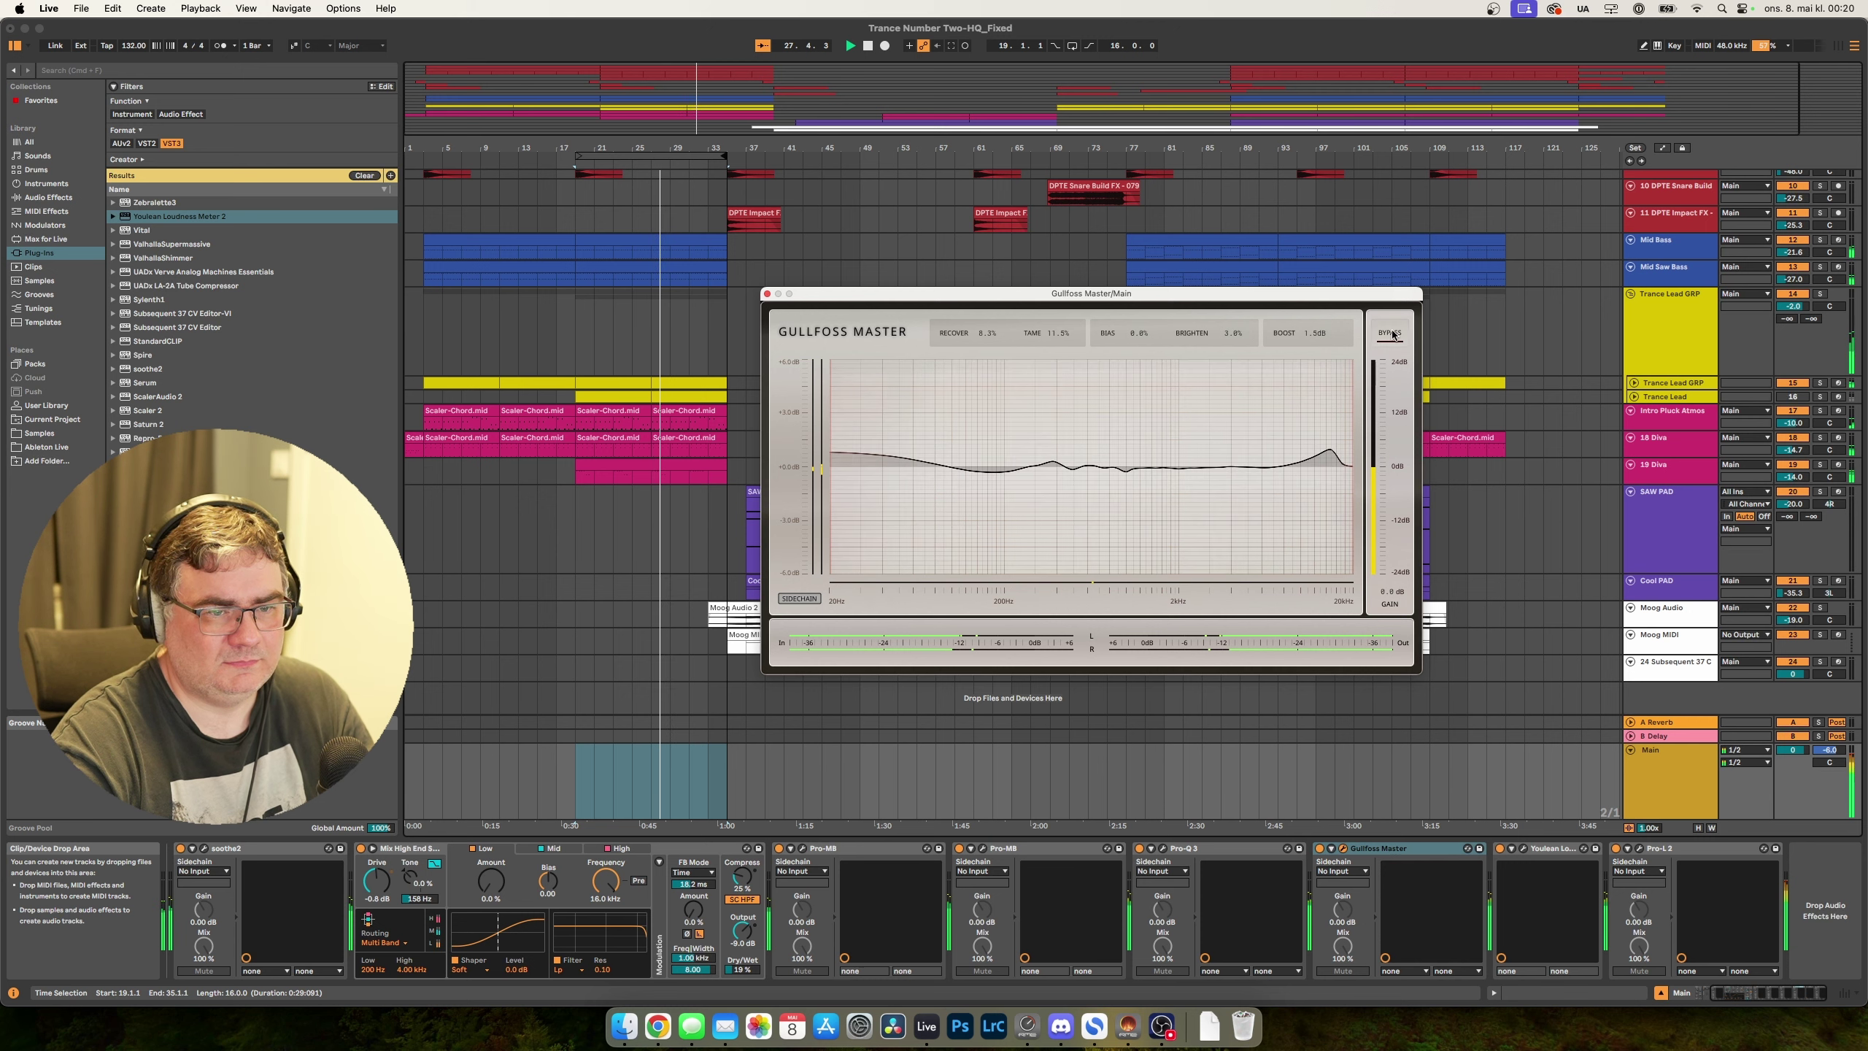
click(766, 293)
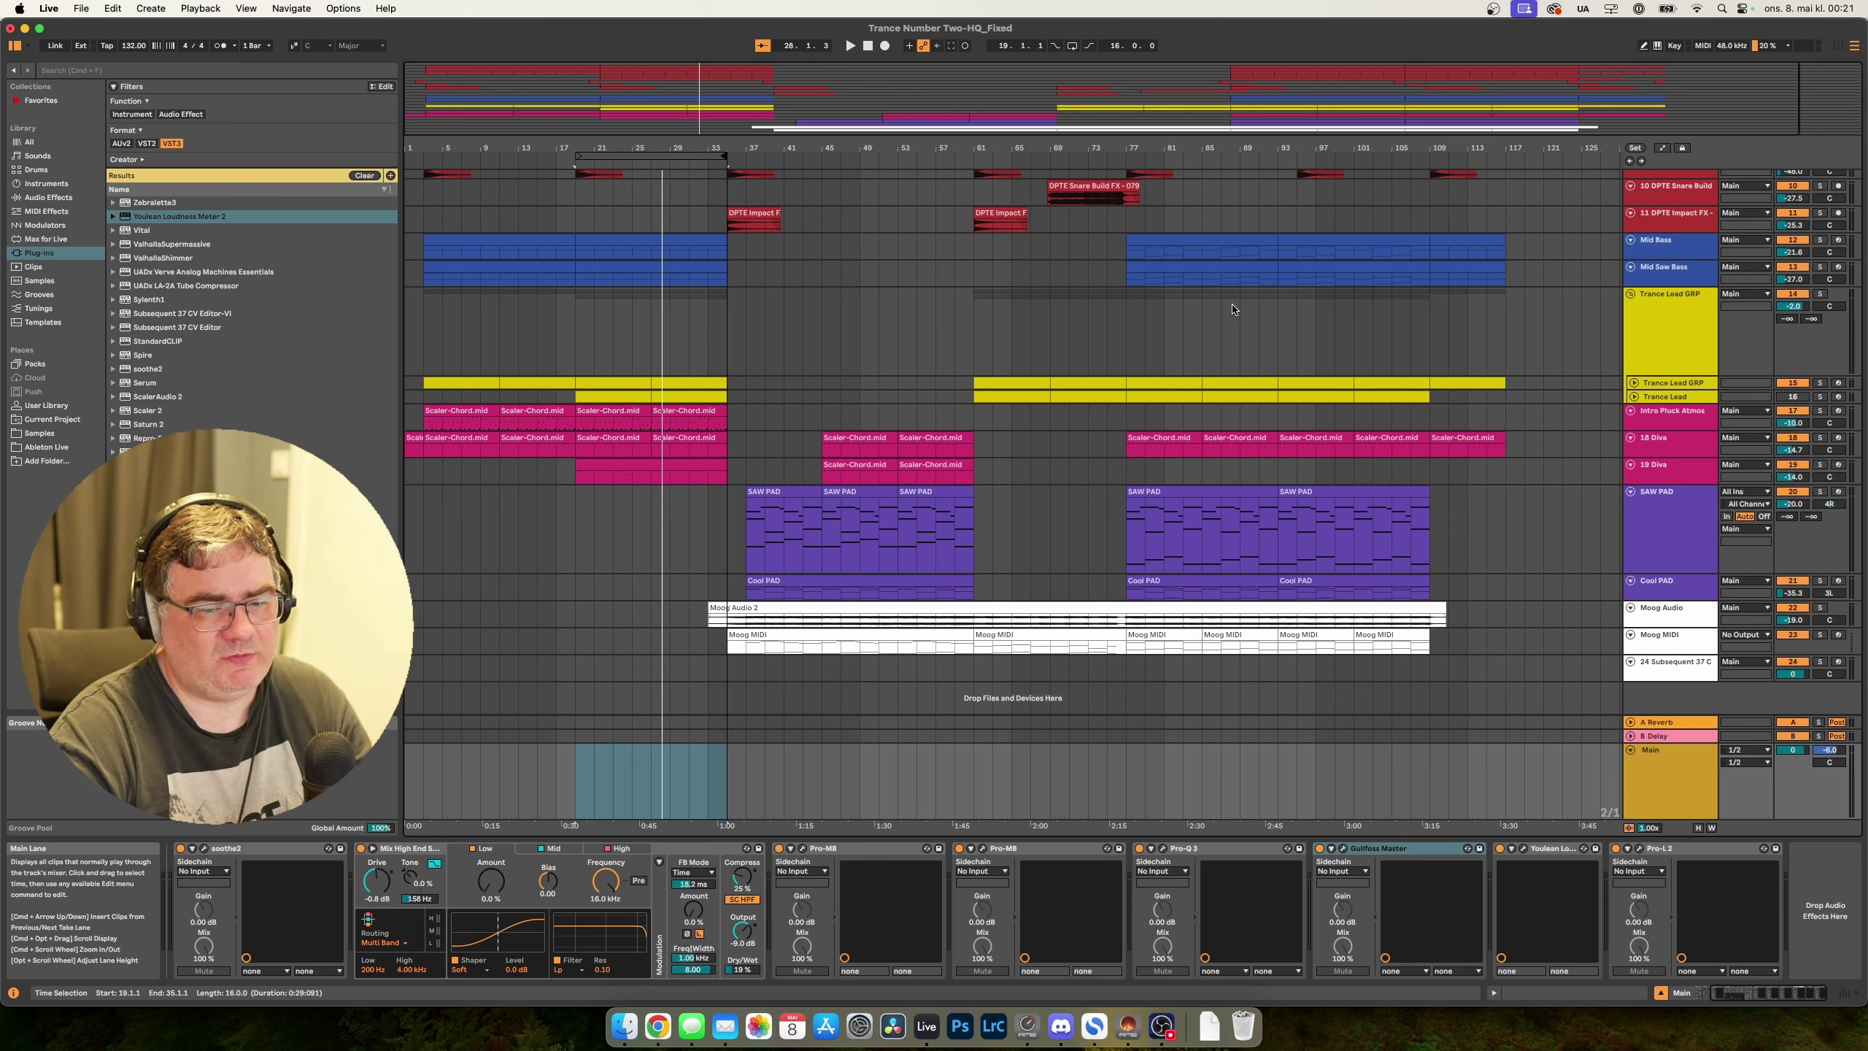
Open the Pro-L 2 limiter on the Main track and place its window over the arrangement.
click(1663, 779)
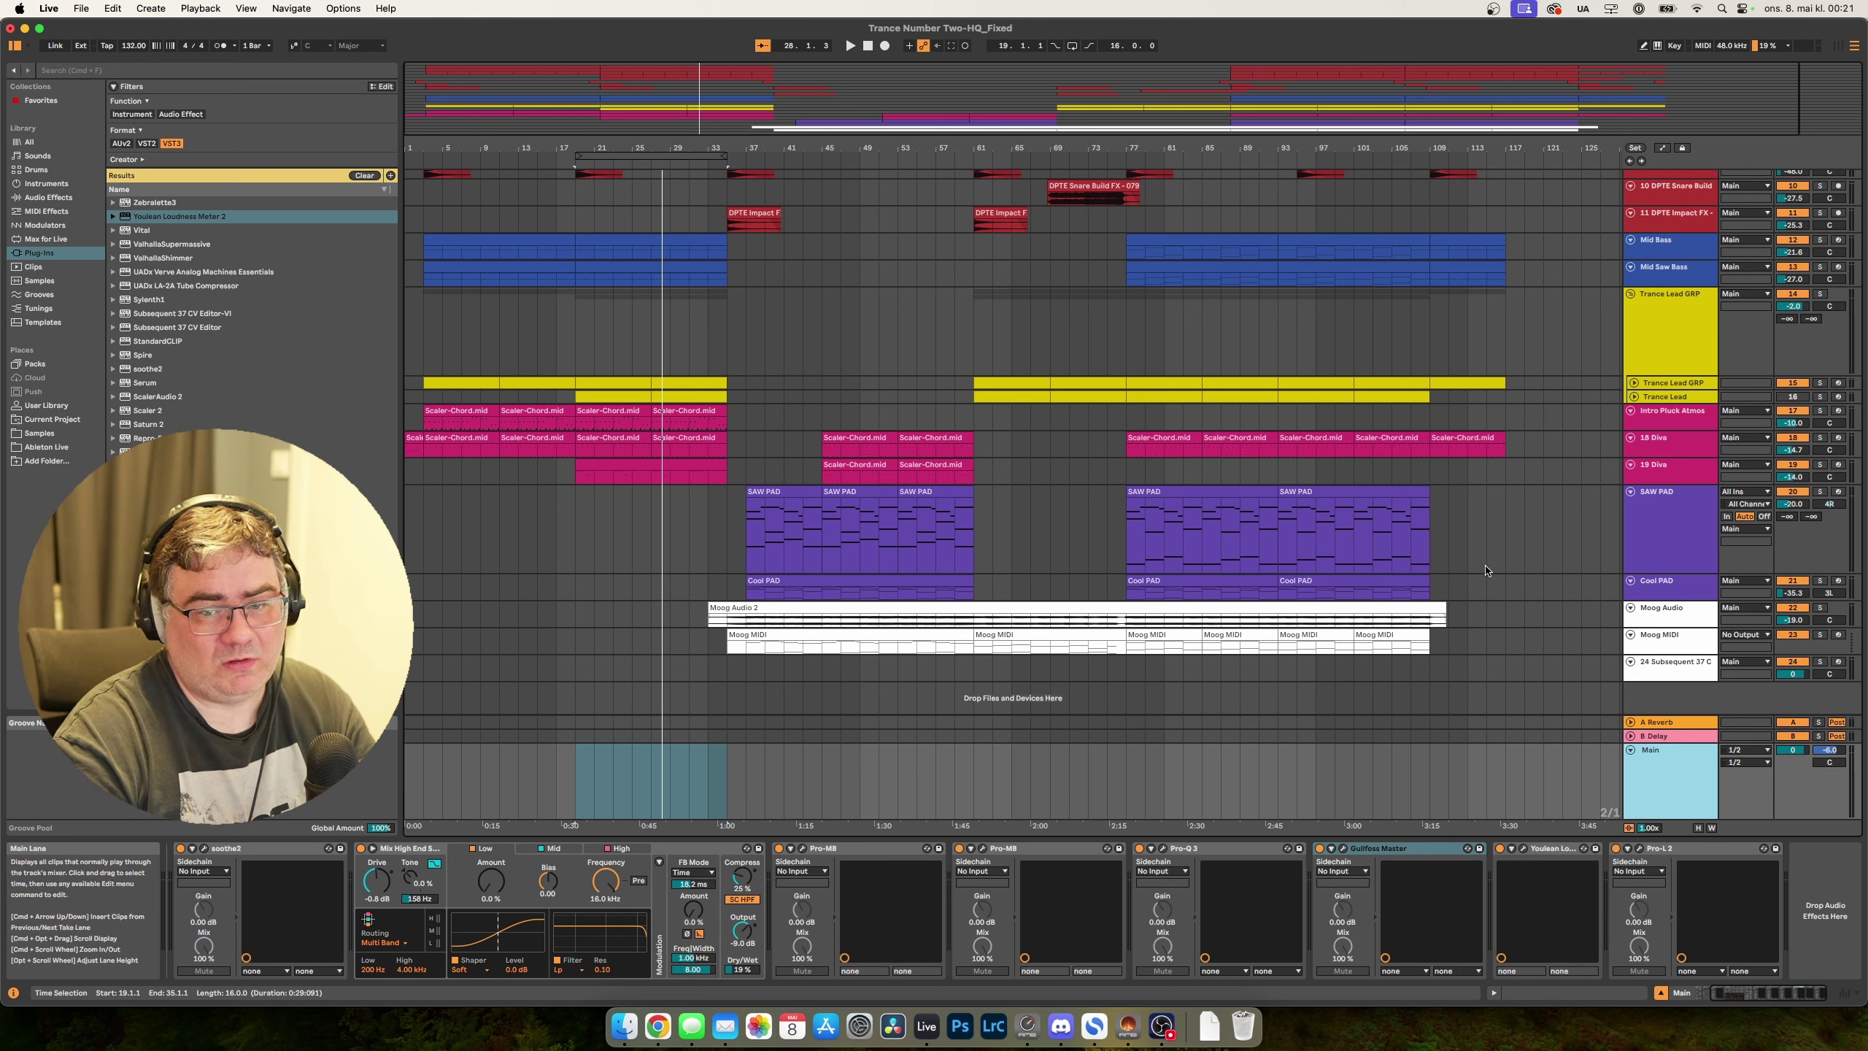
click(1641, 848)
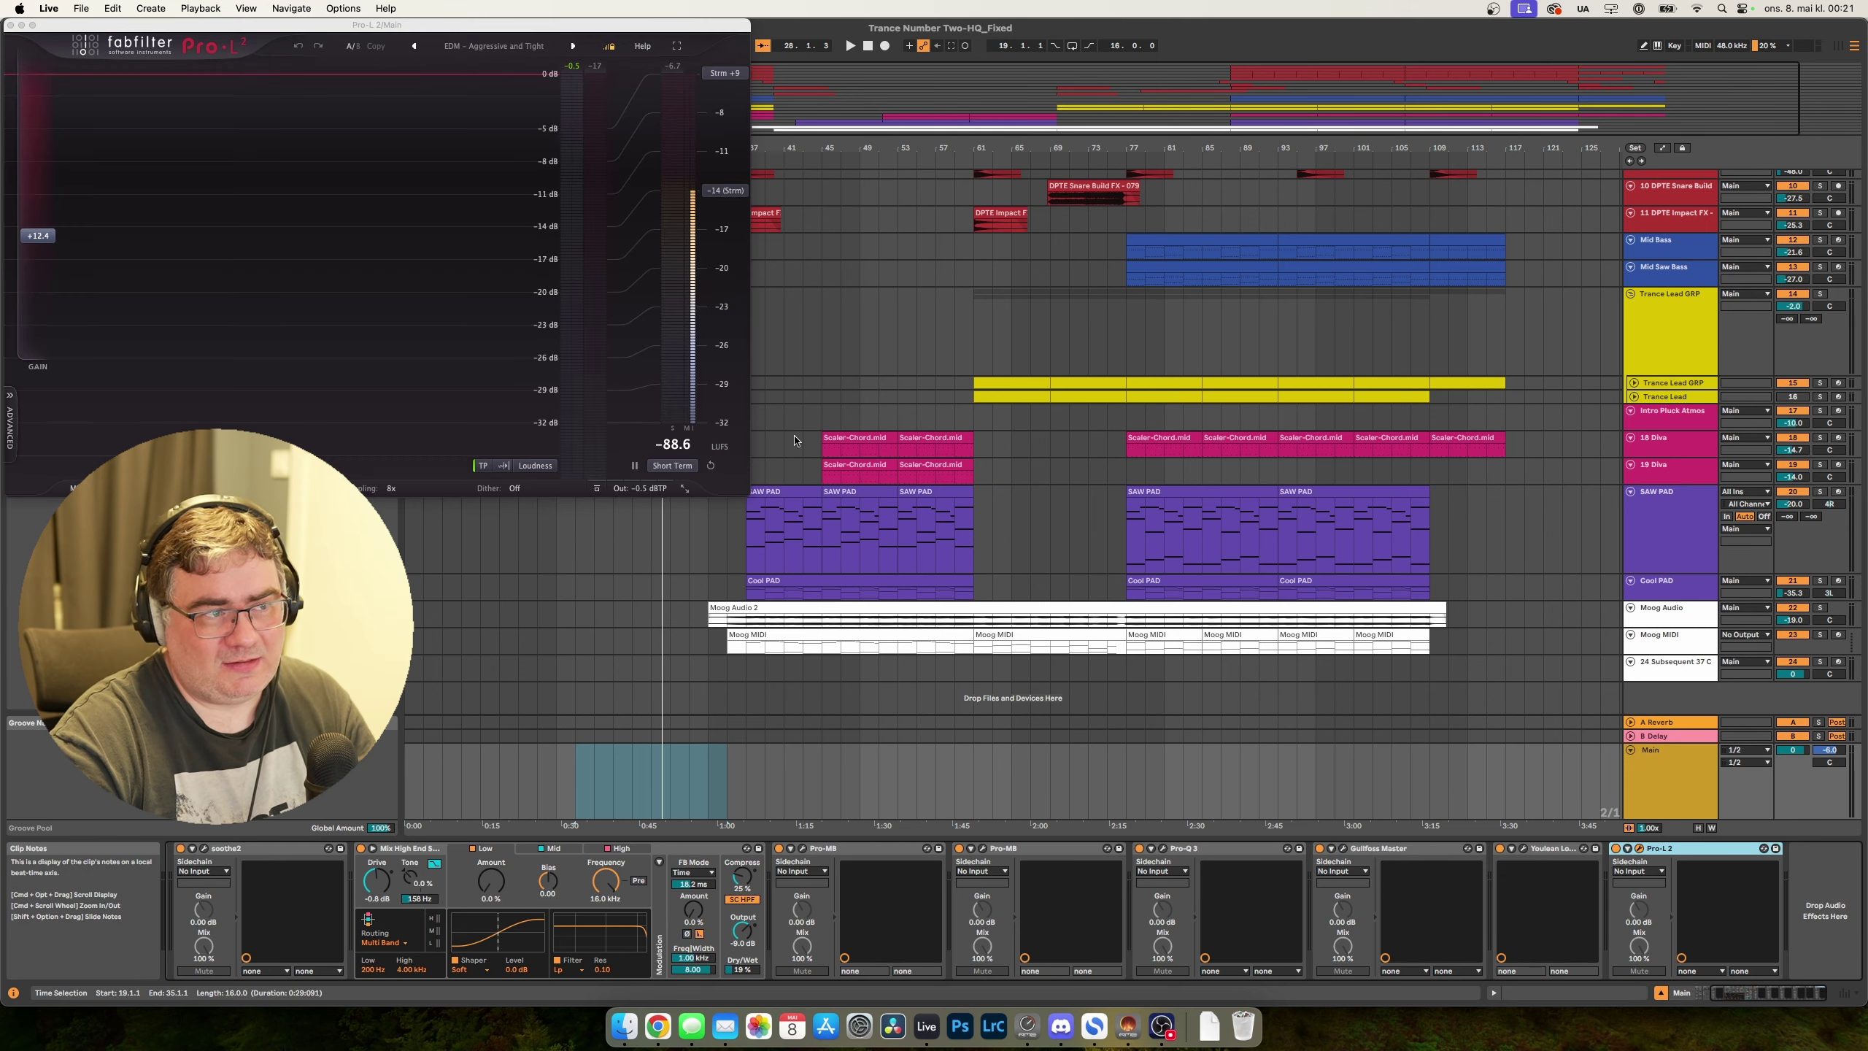
drag(302, 25, 1188, 217)
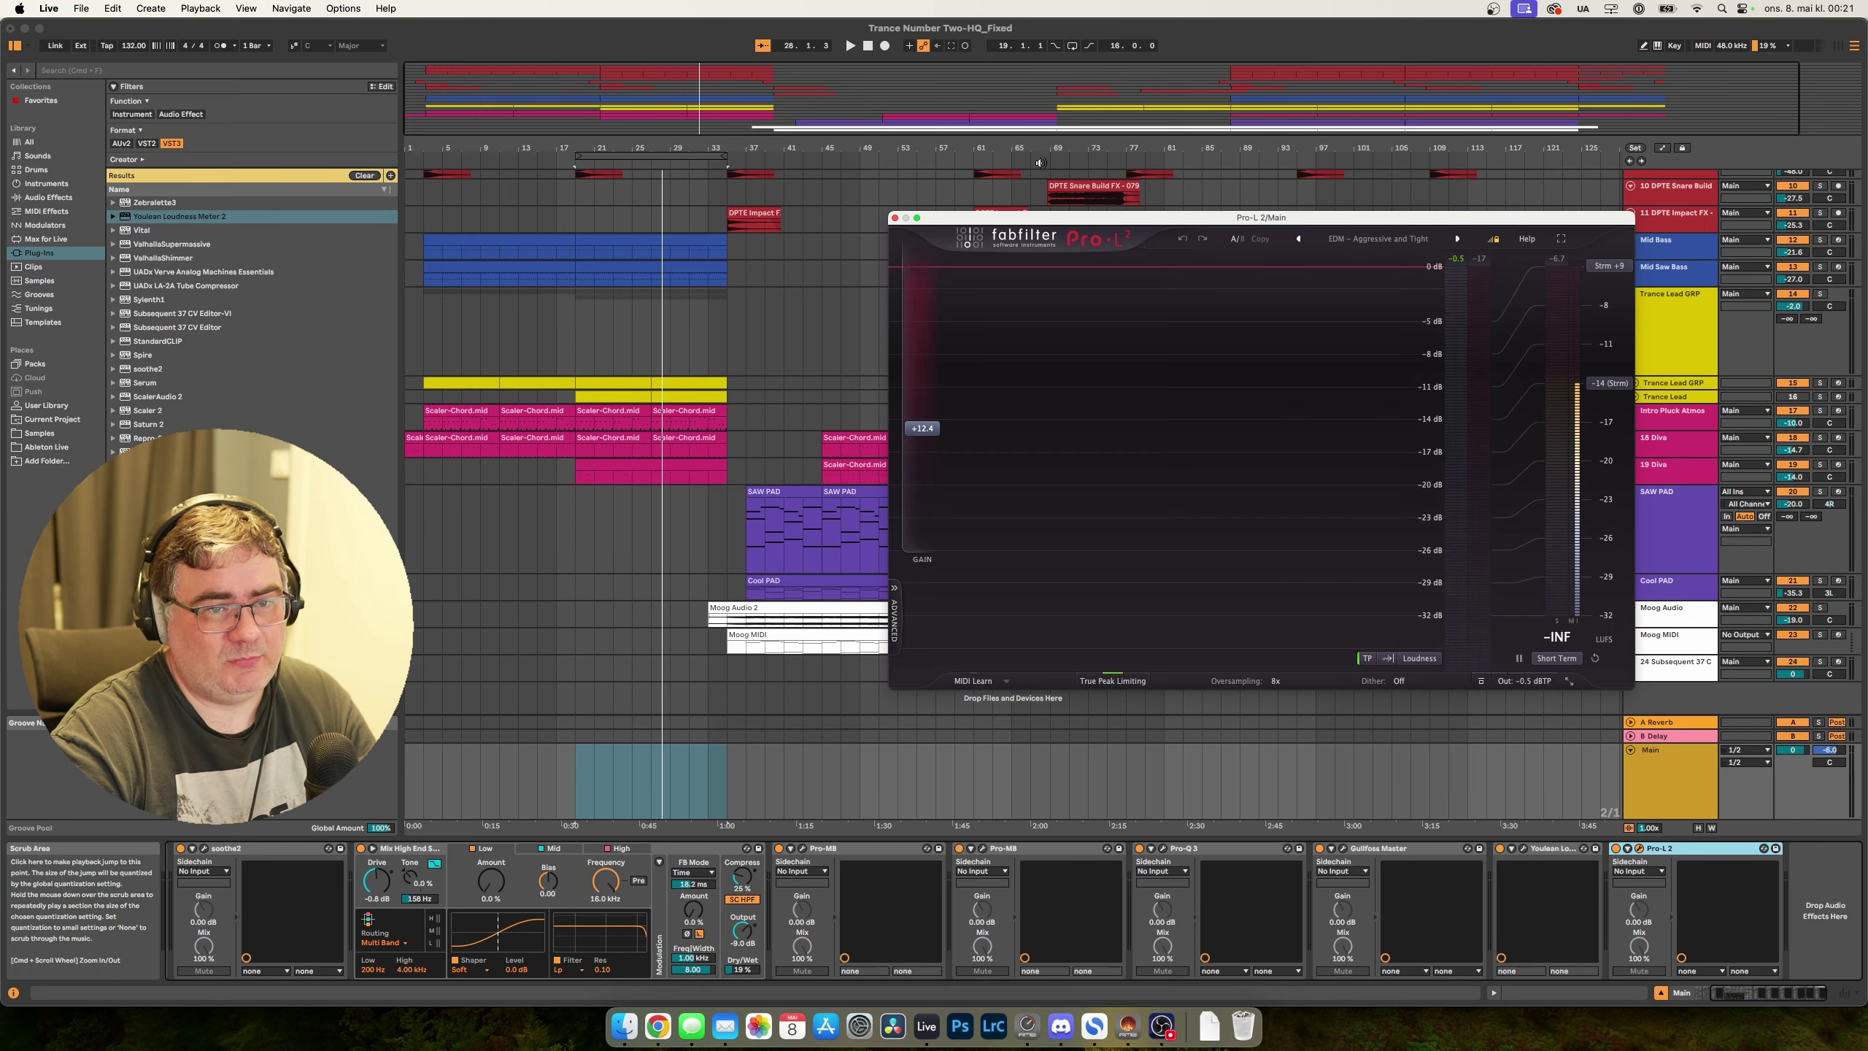
drag(1066, 217, 1017, 268)
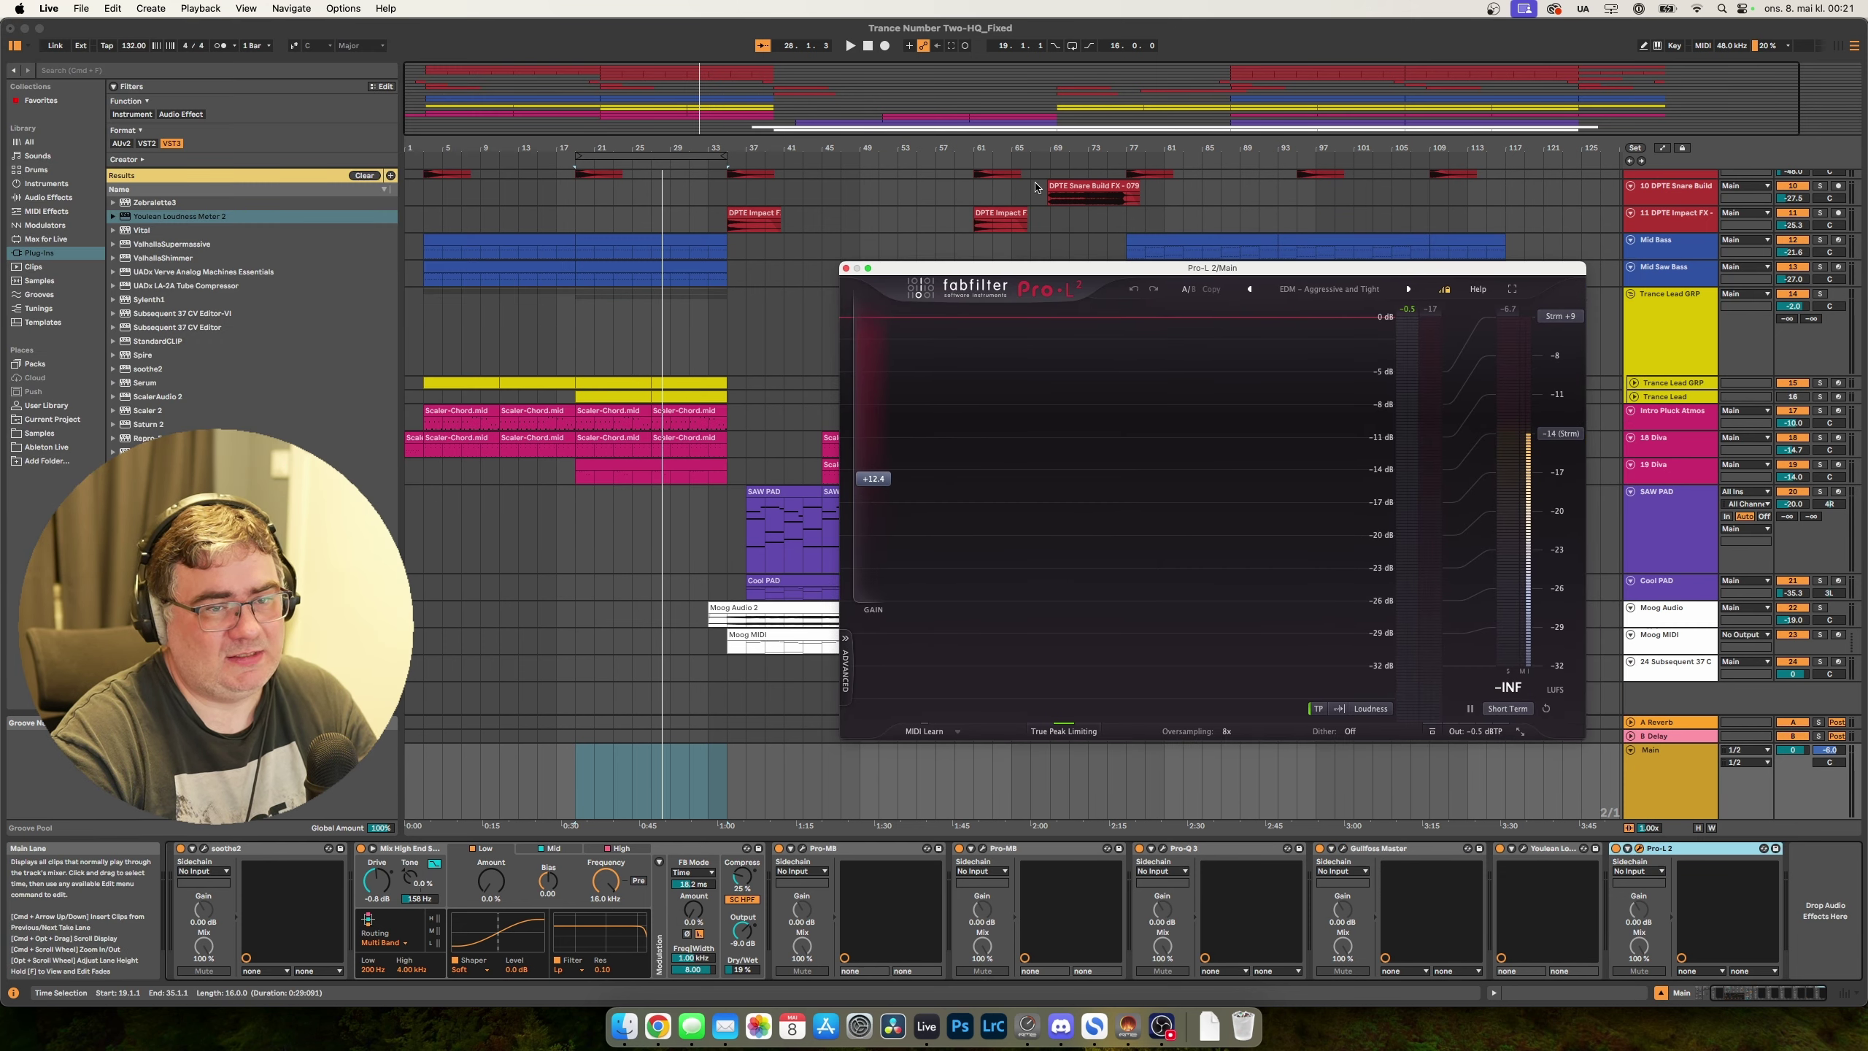
Play from bar 77 and check Pro-L 2's gain reduction and short-term loudness, resetting its peak readout, before stopping playback and closing the plug-in.
click(1050, 163)
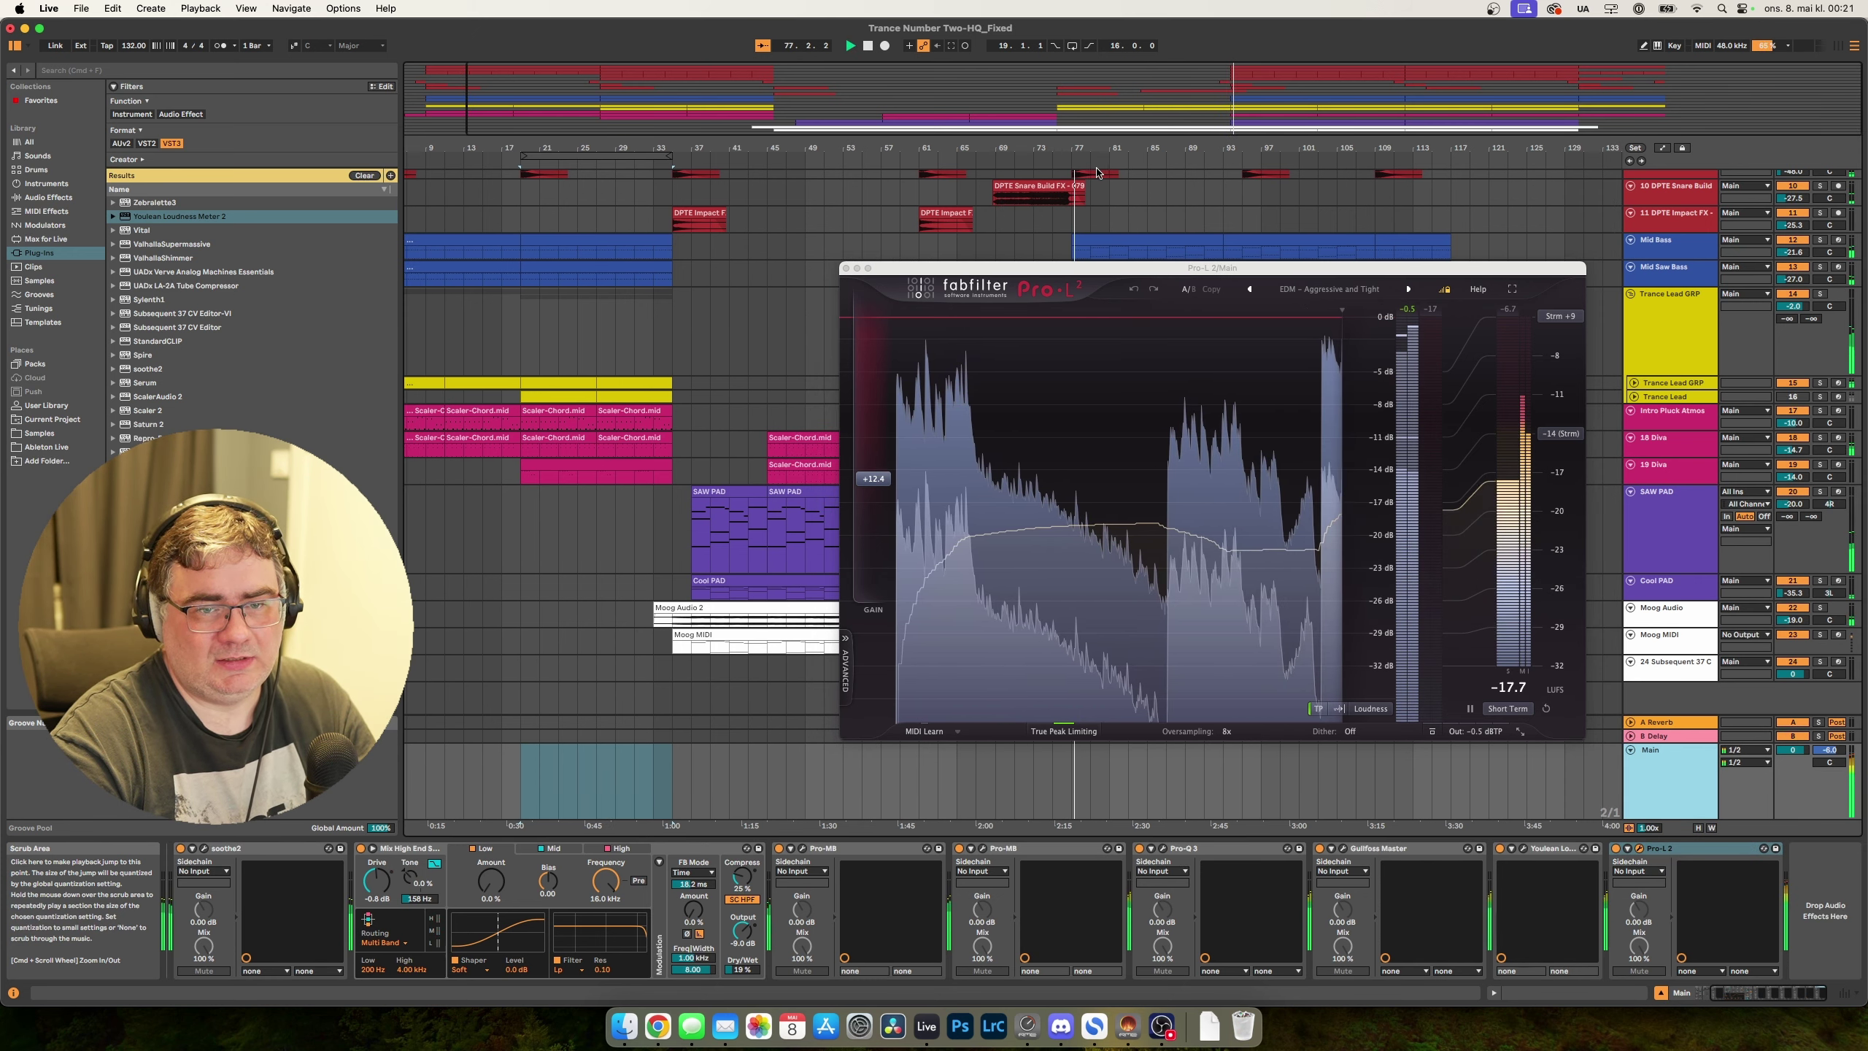
click(1434, 314)
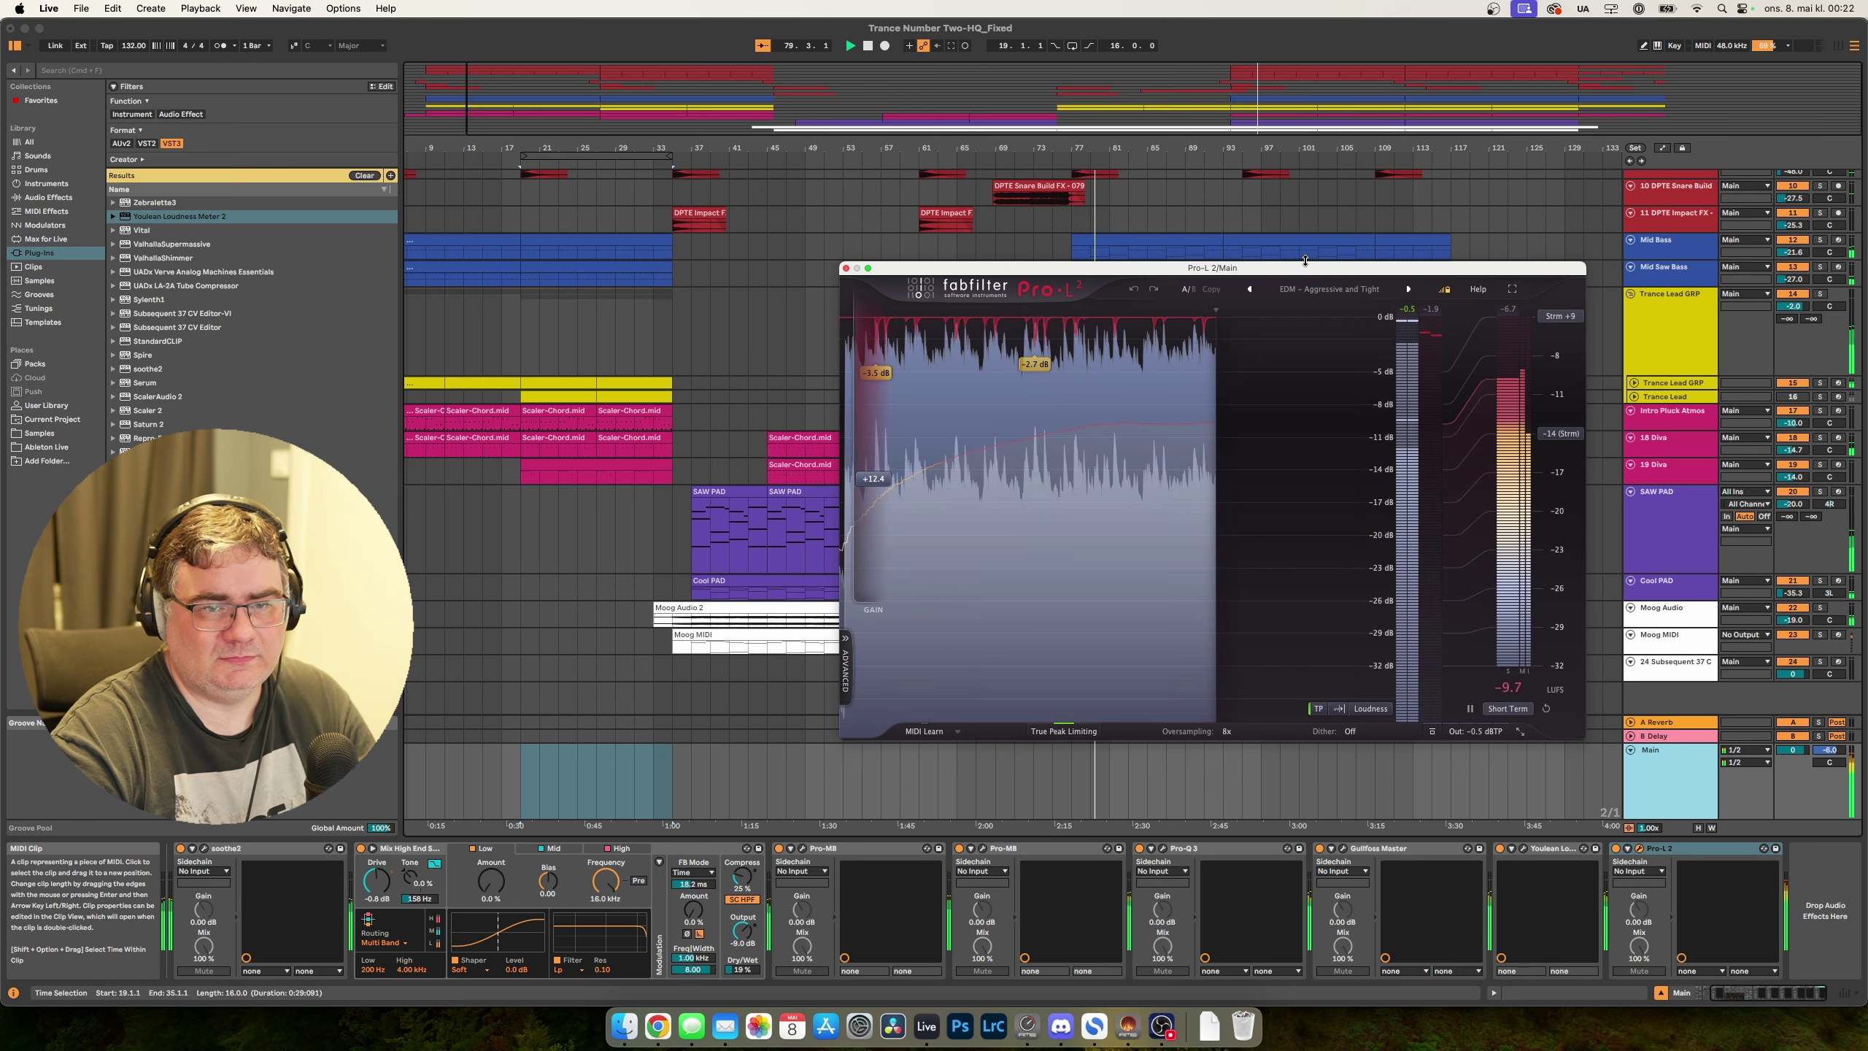
drag(1317, 269, 1065, 180)
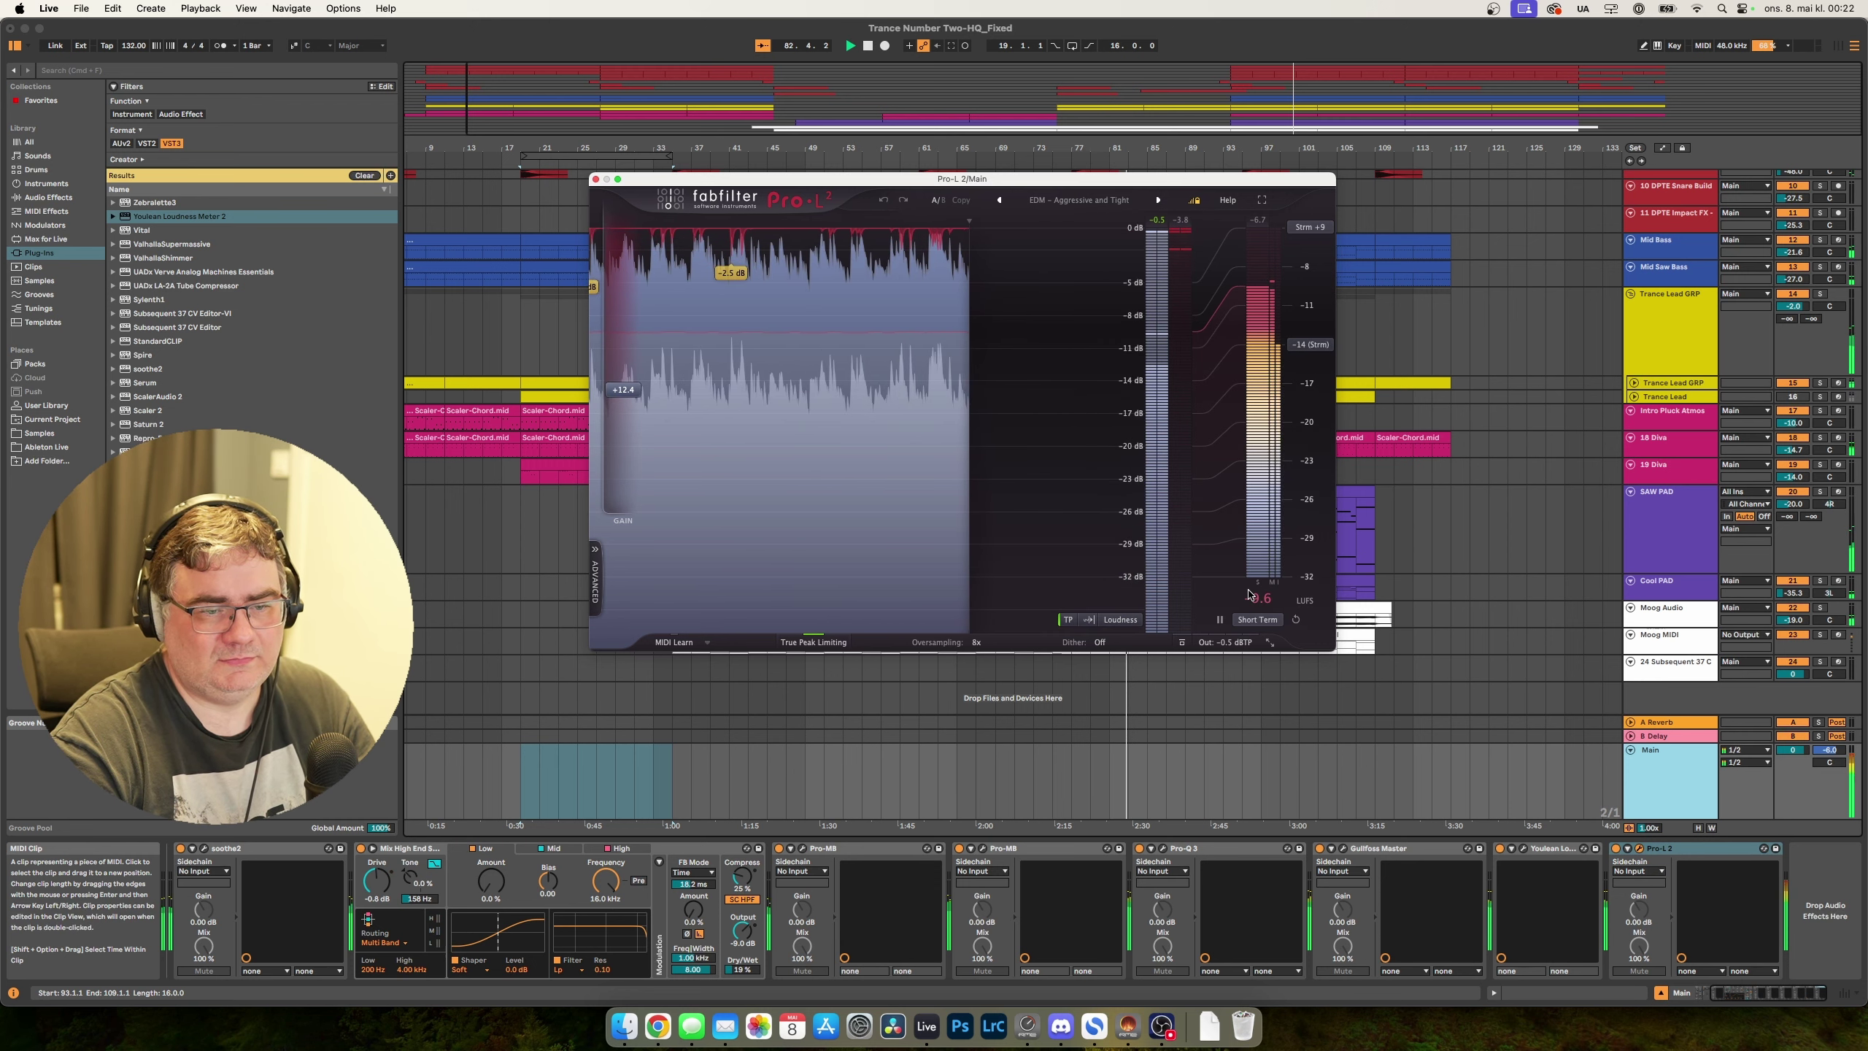
key(space)
key(super+w)
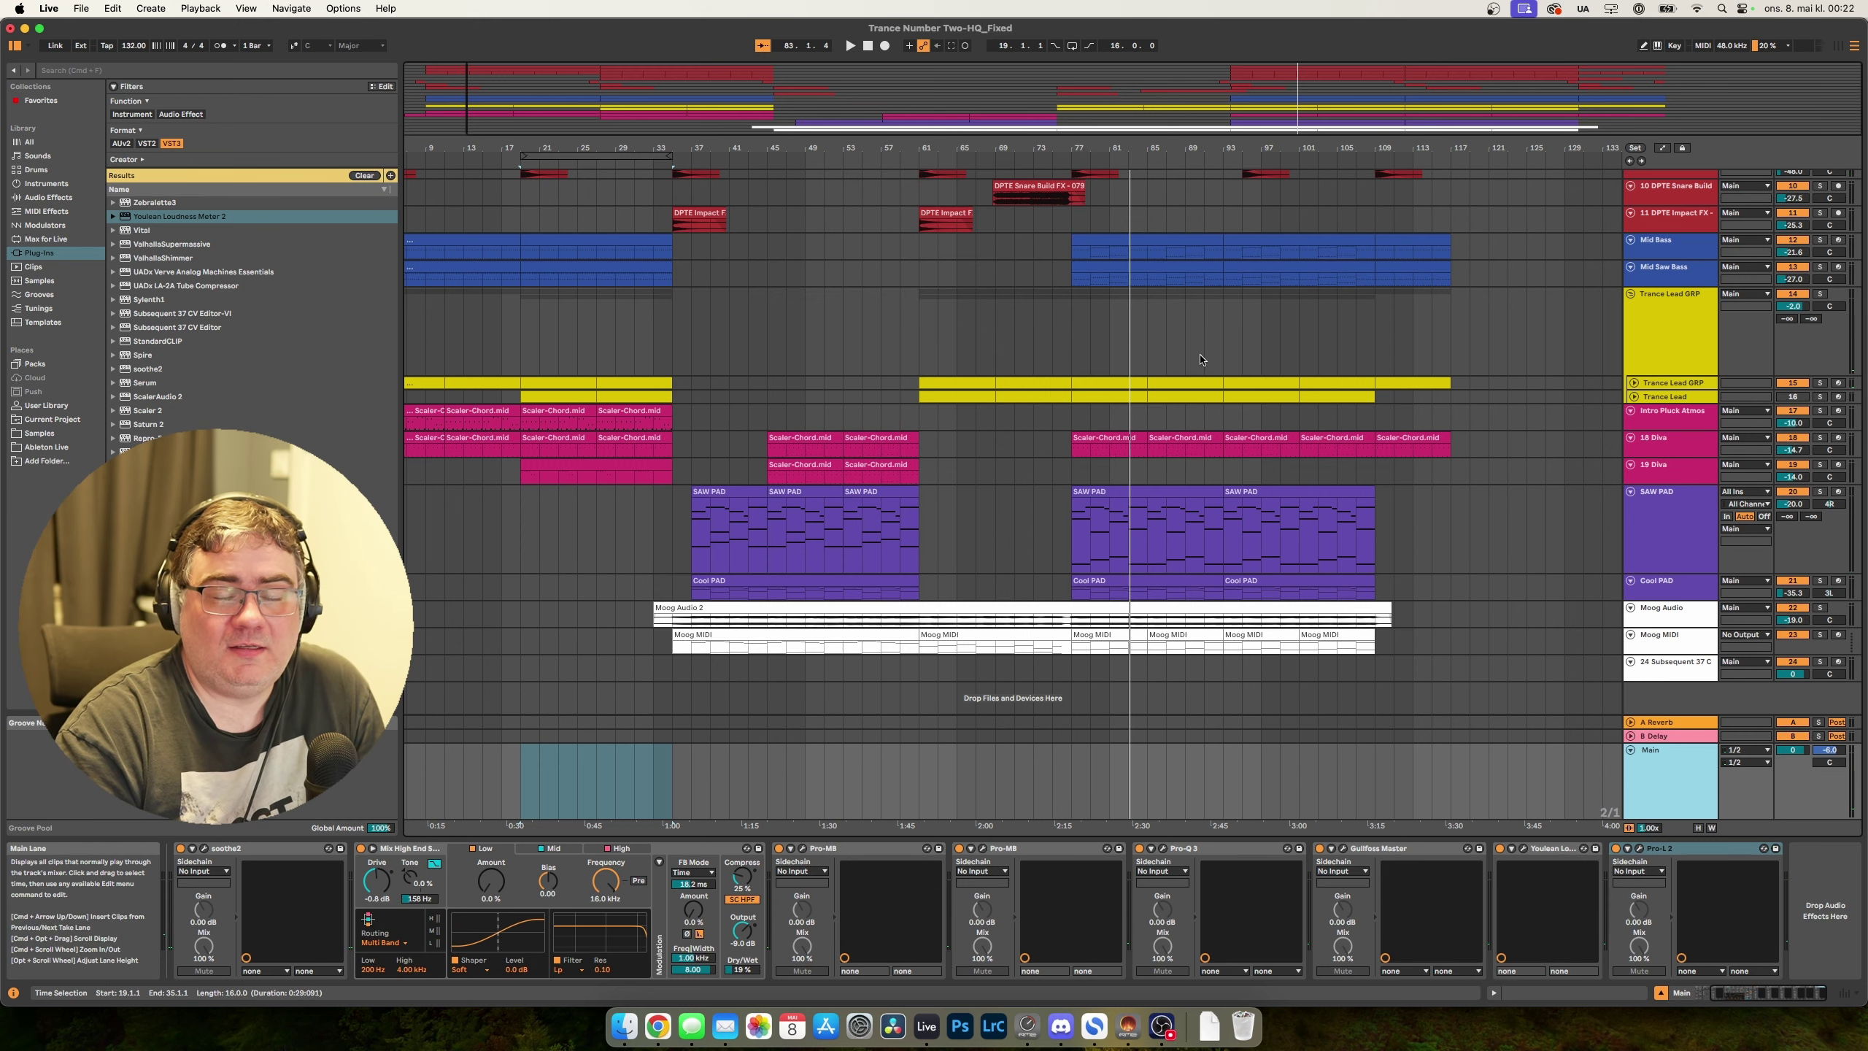